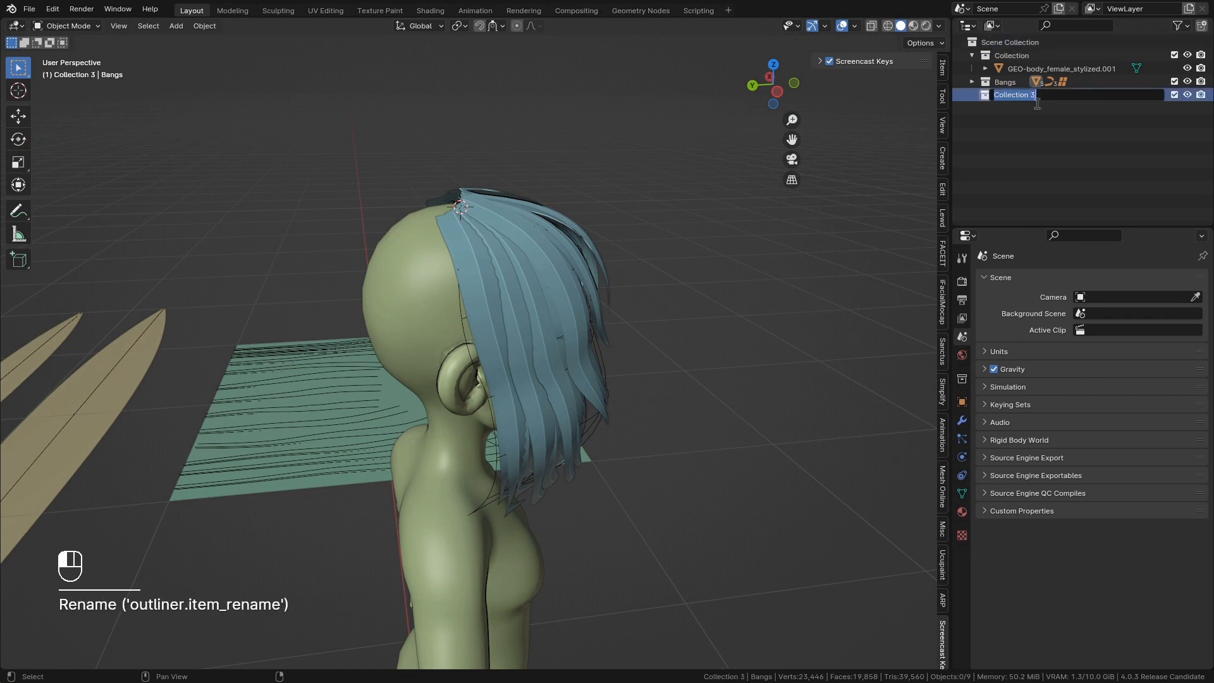
Step: Name the new collection Back Hair and make the Bangs collection unselectable using the Outliner's selectability toggles
type("Back Hair")
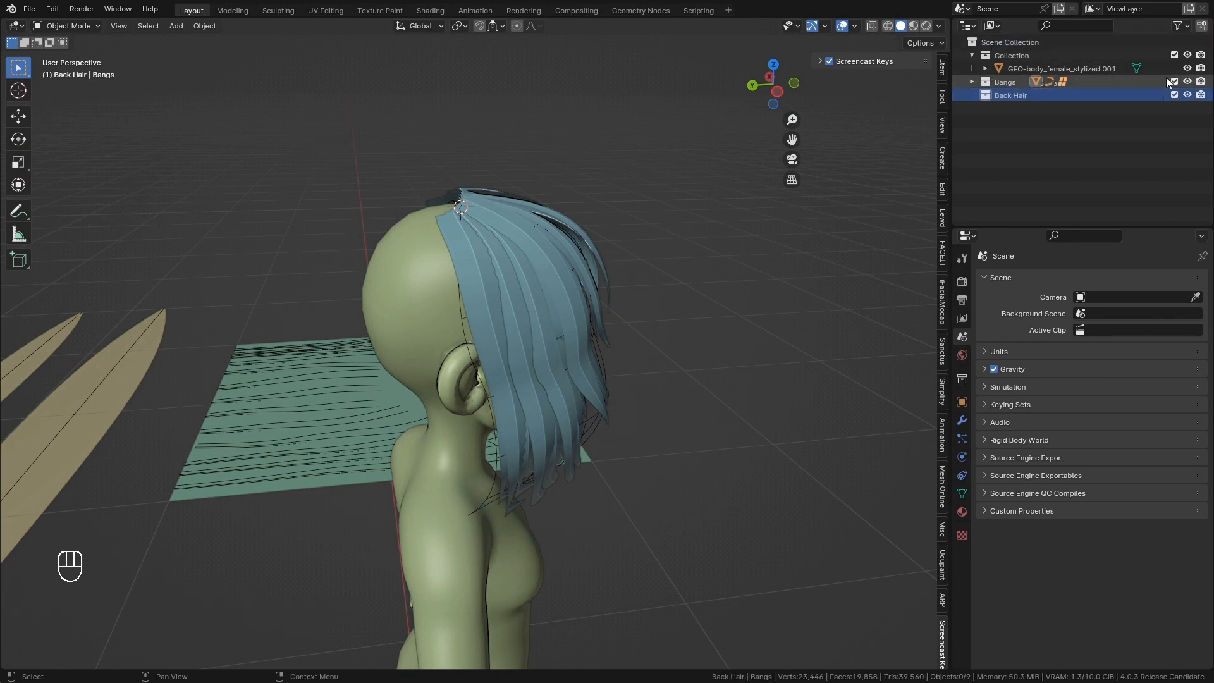
left_click(1179, 26)
left_click(1088, 67)
mouse_move(764, 149)
middle_mouse_down()
mouse_move(643, 184)
mouse_move(763, 166)
middle_mouse_up()
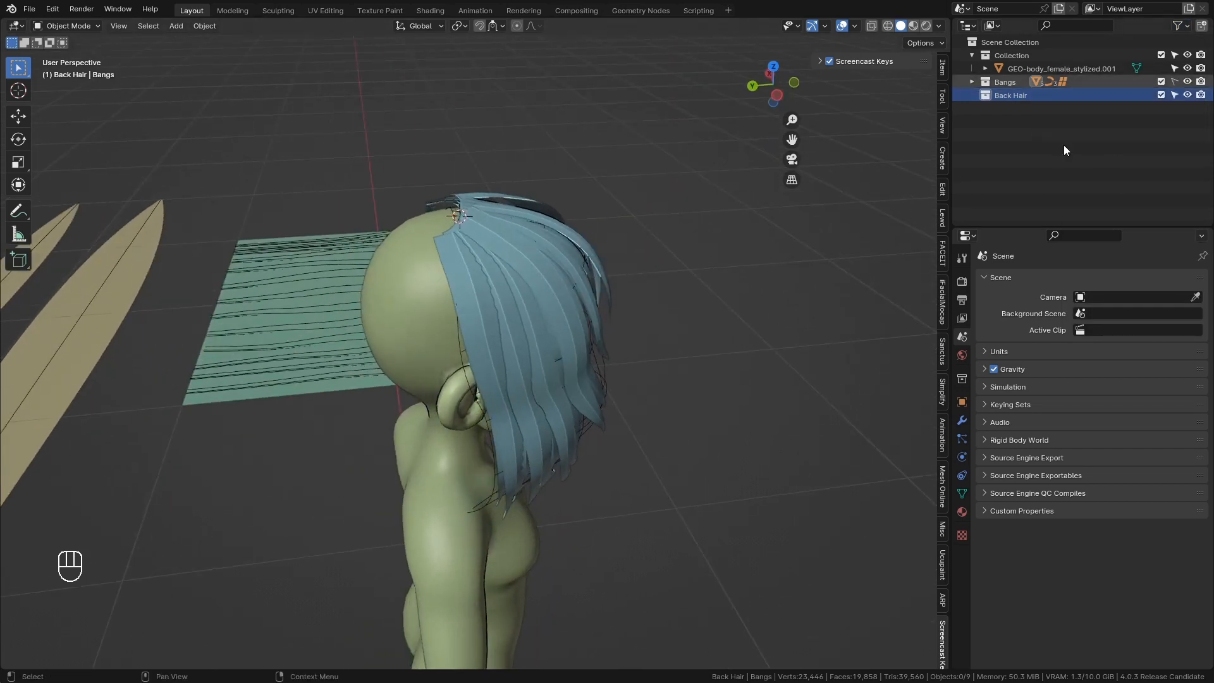
middle_click_drag(477, 251, 974, 125)
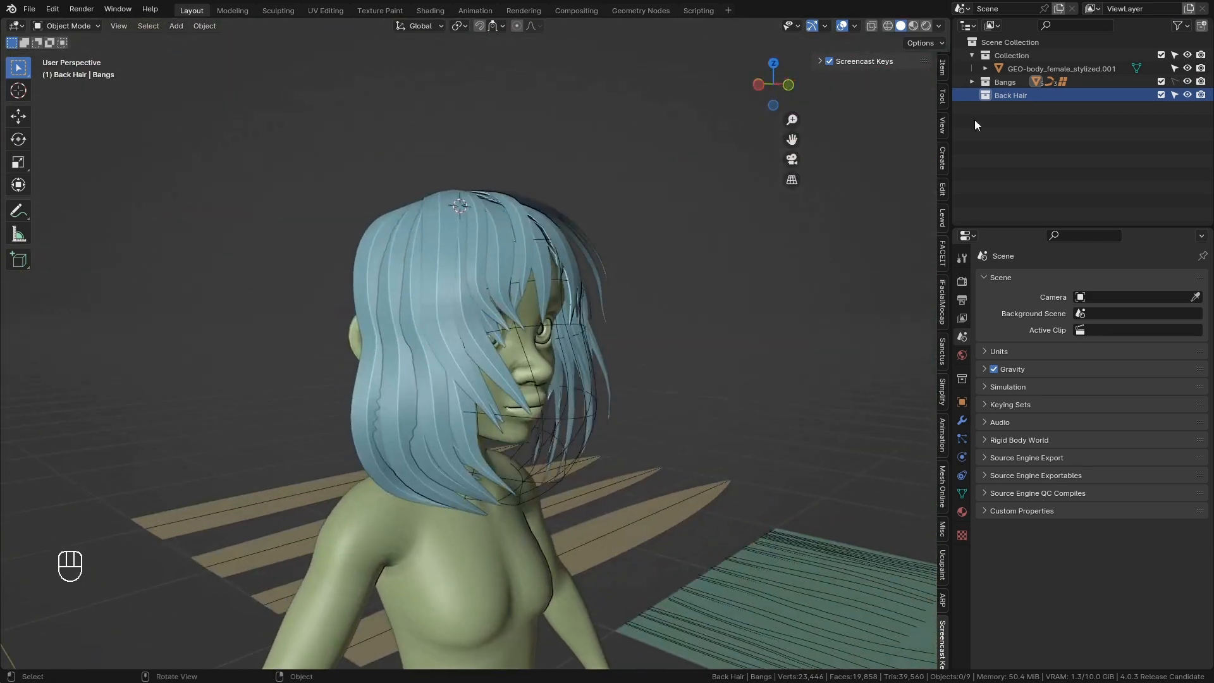
Step: Hide the Bangs.001 object inside the Bangs collection
left_click(972, 82)
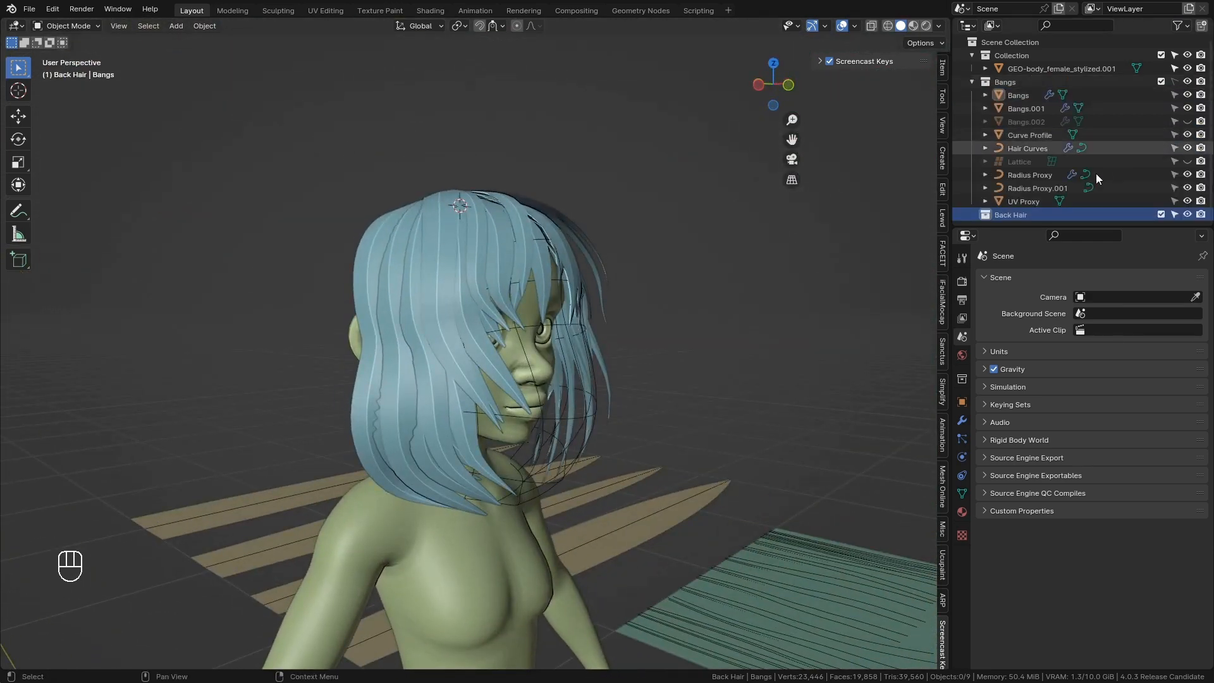
left_click(1022, 108)
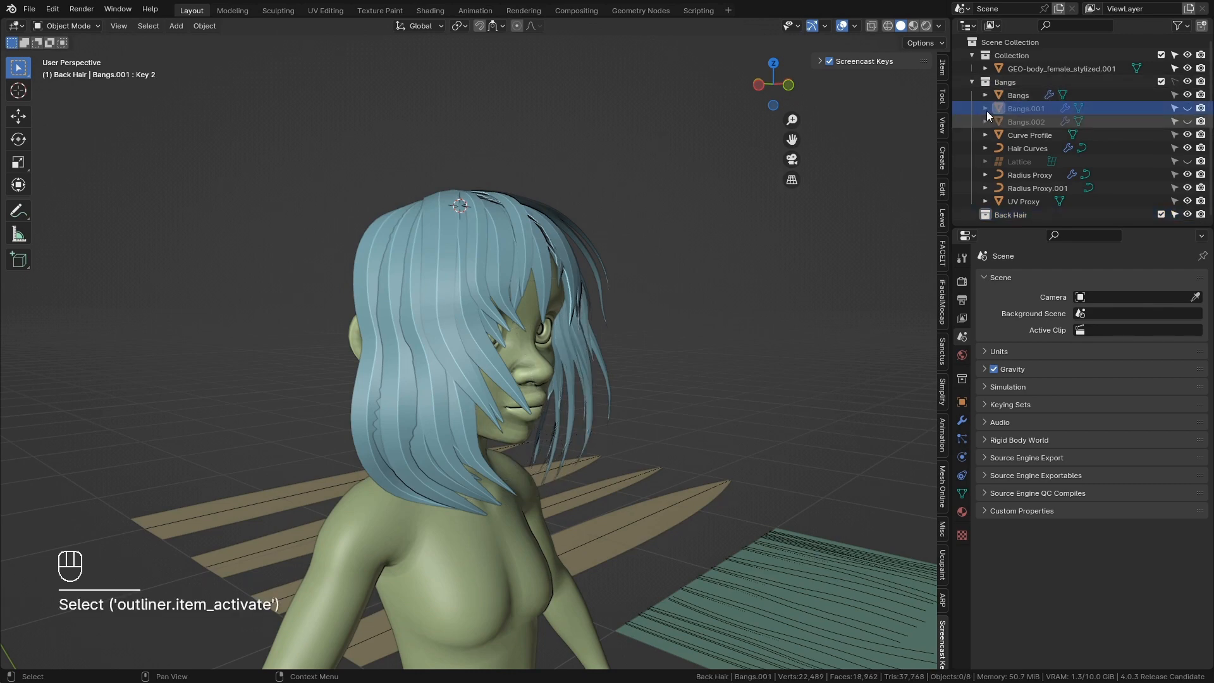
middle_click_drag(677, 254, 847, 154)
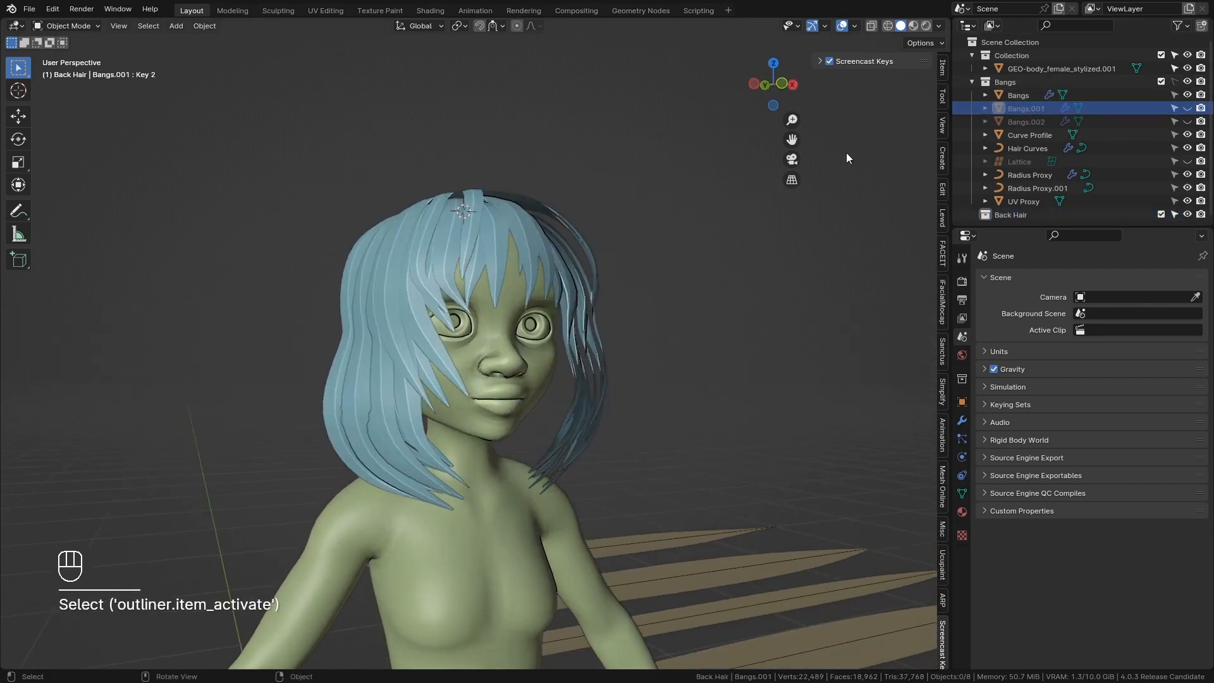
left_click(973, 83)
Step: Snap the 3D cursor to the selected female body mesh
middle_click_drag(479, 256, 579, 379)
key("shift+s")
left_click(571, 552)
Step: Add a cylinder with 4 vertices to the Back Hair collection at the 3D cursor
key("shift+a")
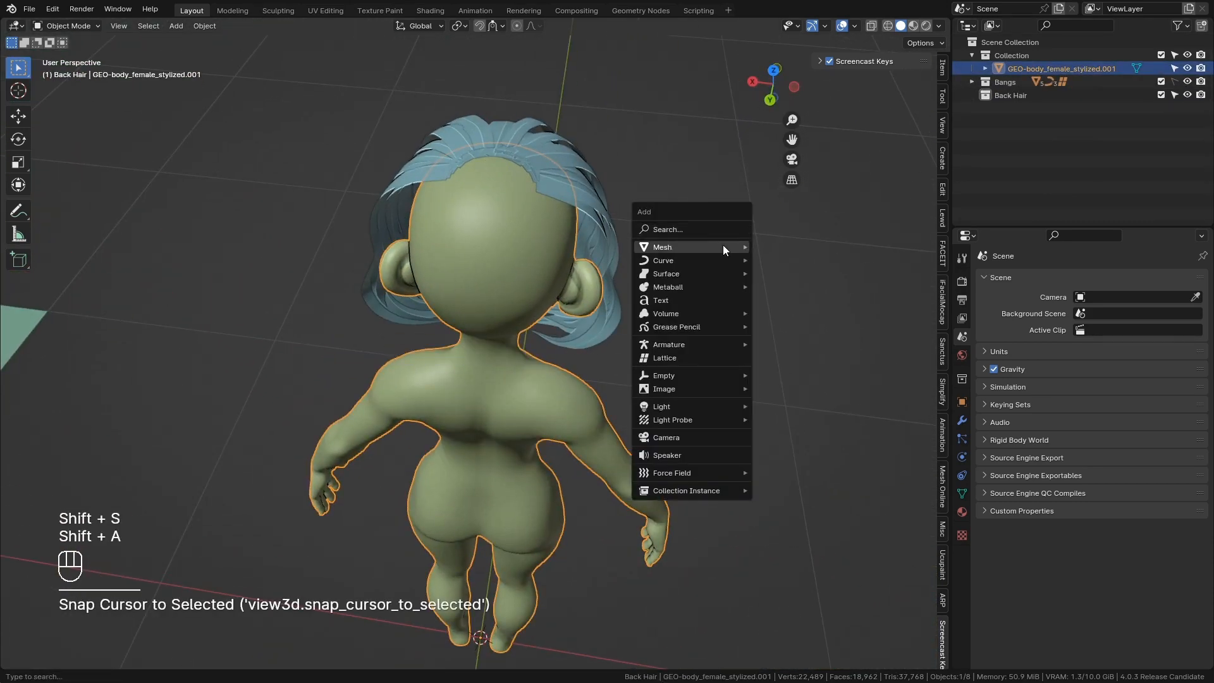
left_click(1015, 96)
key("shift+a")
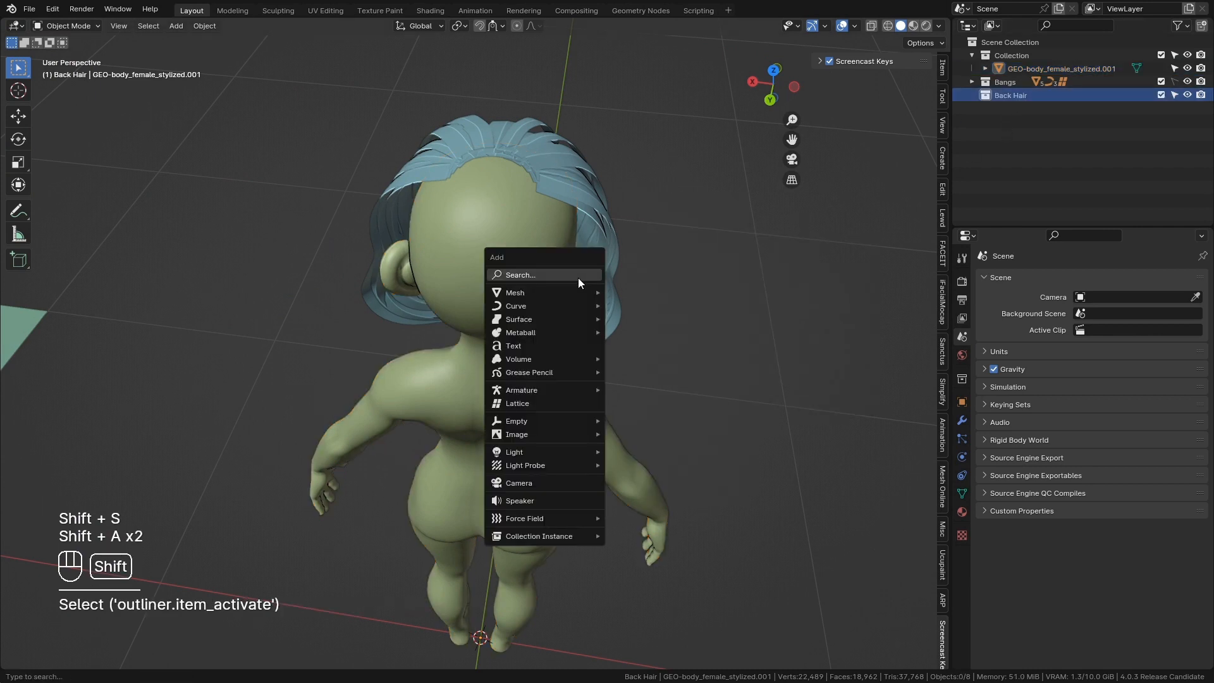
mouse_move(573, 294)
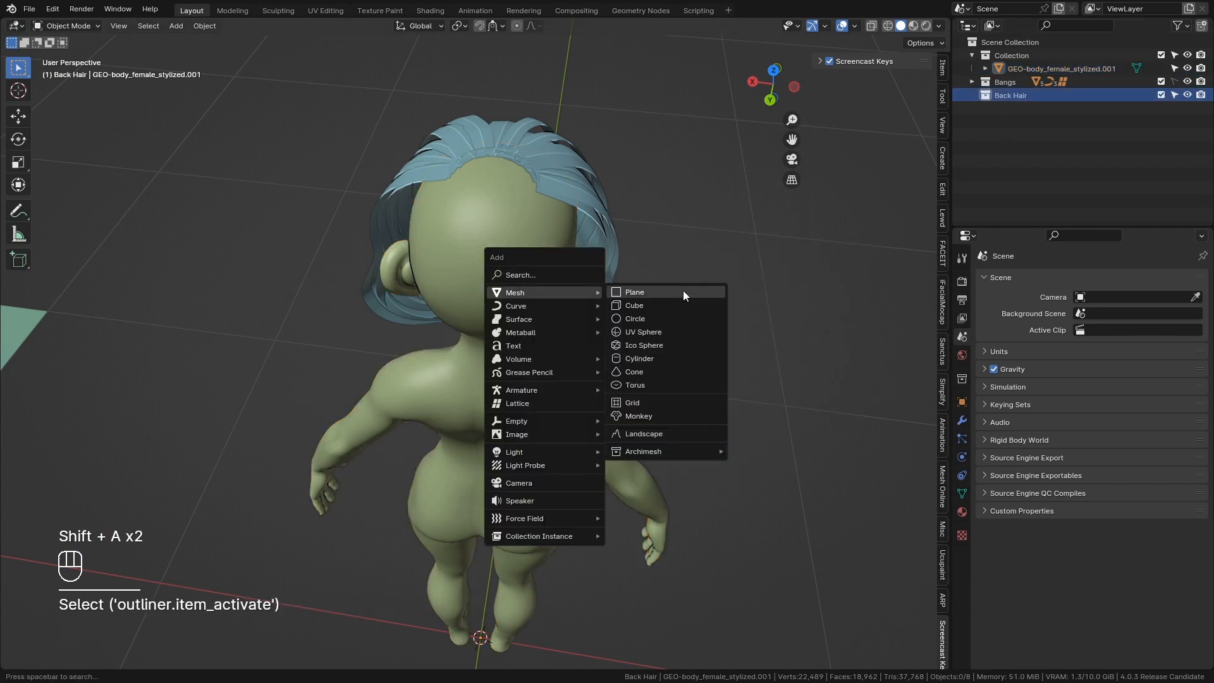
left_click(667, 360)
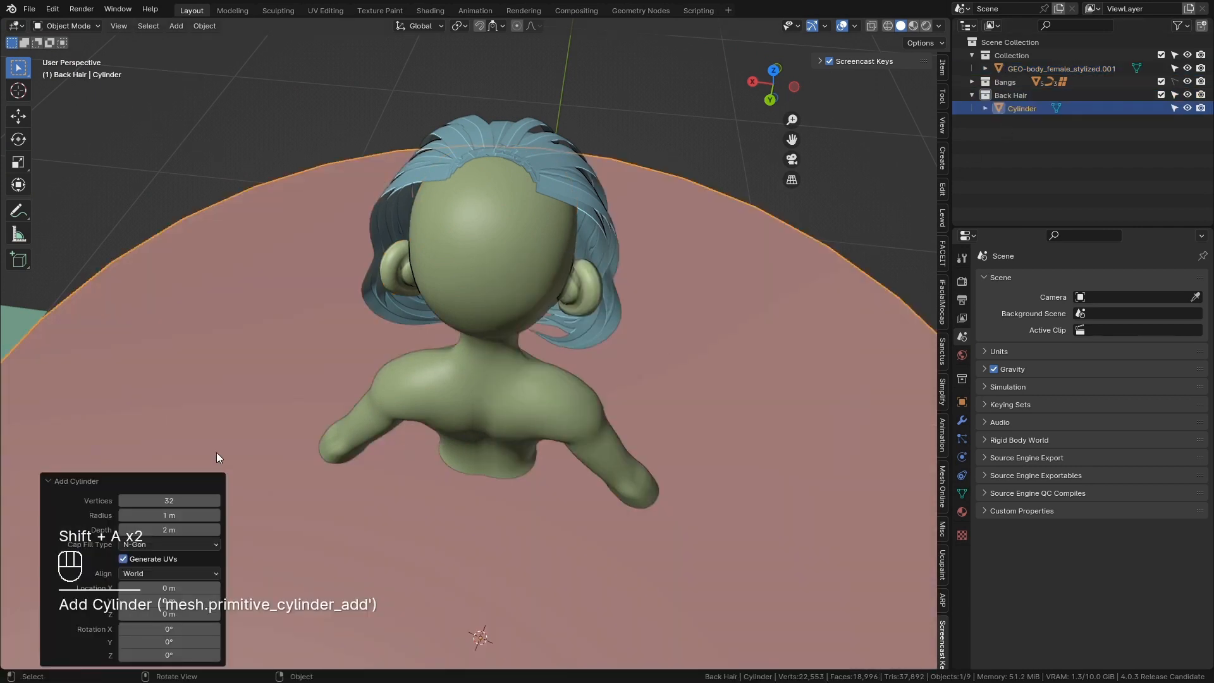
left_click(174, 494)
type("4")
key("Return")
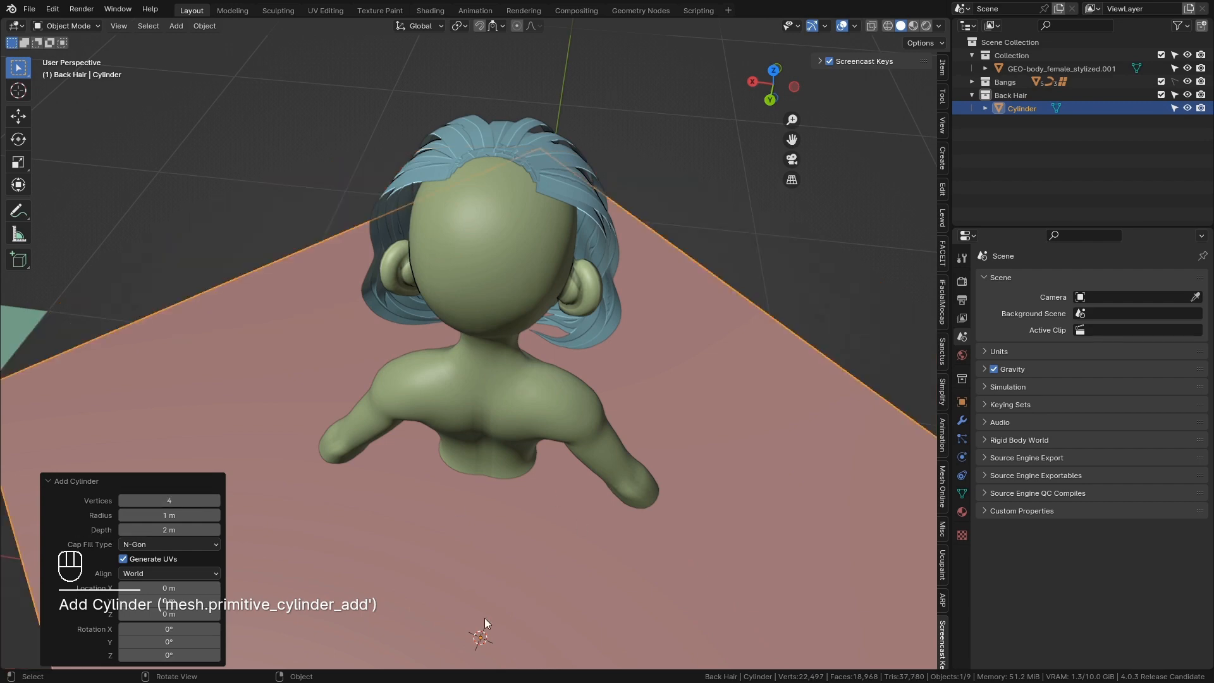
Step: In Edit Mode, rotate the whole four-sided cylinder 45° about Z and scale it down to about 0.17
scroll(359, 426, "down", 3)
middle_click_drag(654, 424, 737, 582)
key("Tab")
key("r")
key("KP_4")
key("KP_5")
key("KP_Enter")
key("s")
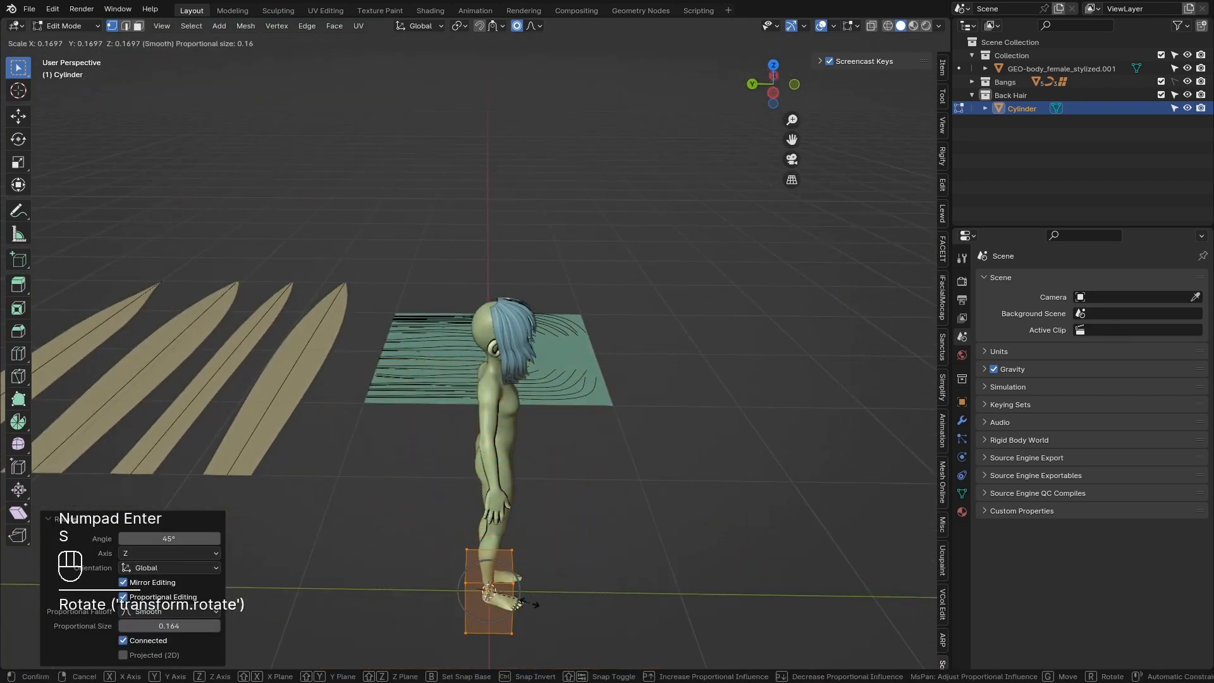
left_click(520, 604)
Step: Move the box up along Z and back along Y so it stands behind the character's head and upper back
key("g")
left_click(514, 405)
key("g")
key("z")
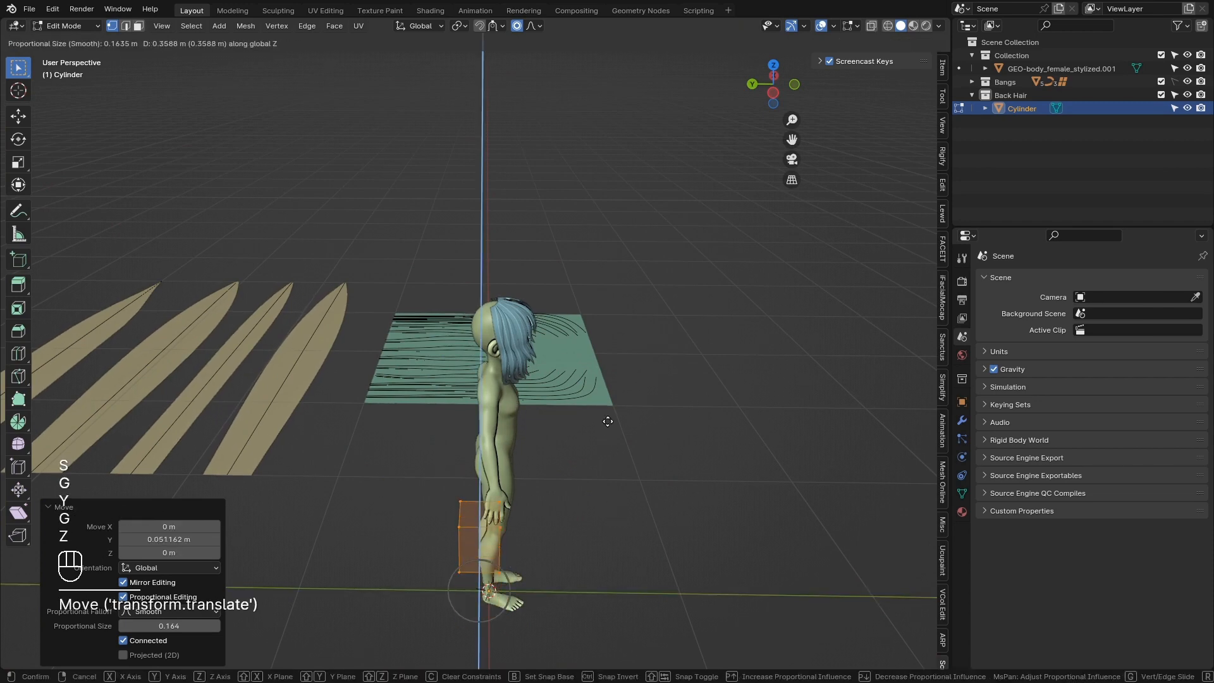
left_click(601, 286)
key("g")
key("x")
left_click(589, 345)
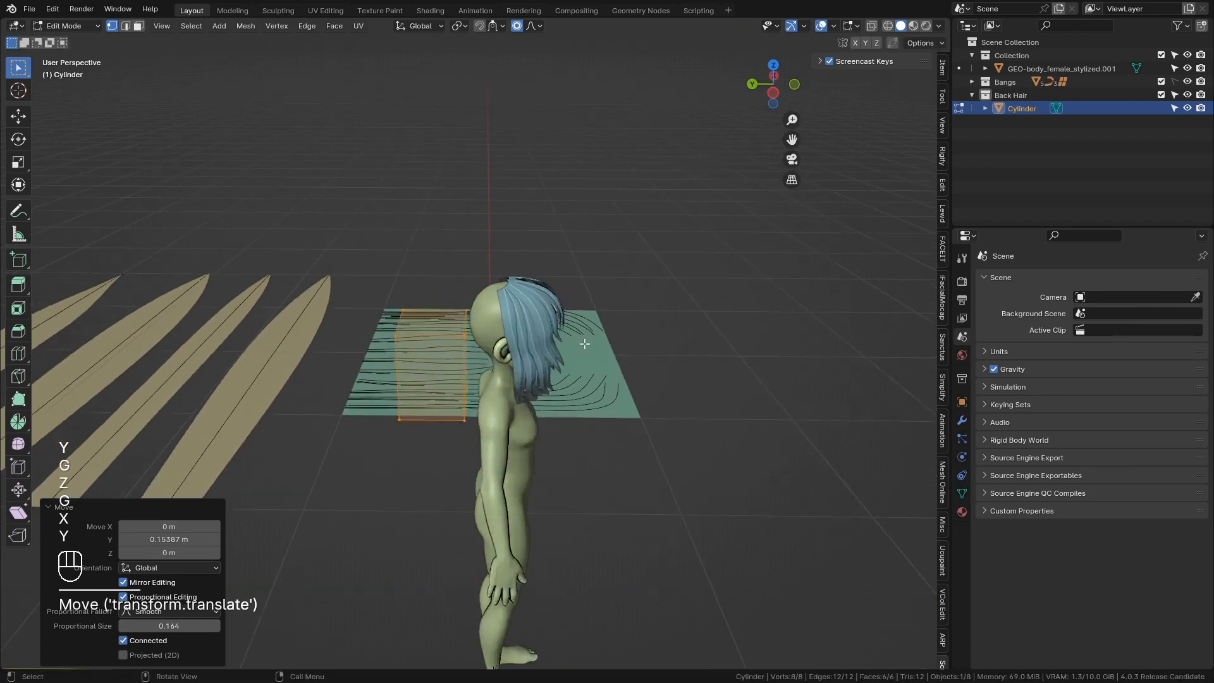
Step: Turn off the Retopology overlay for mesh editing
middle_click_drag(591, 341, 863, 32)
left_click(857, 26)
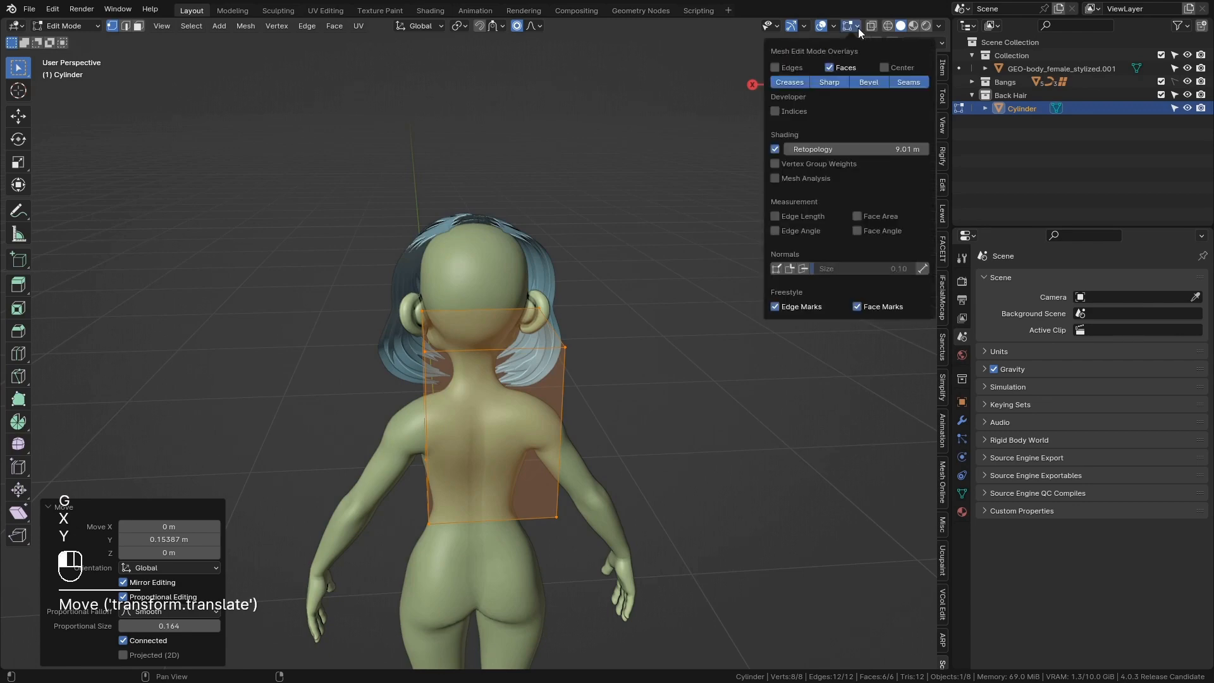
left_click(775, 149)
Step: In wireframe shading, select the box's top face and rotate it 70° about X
middle_click_drag(658, 253, 753, 385)
key("z")
left_click_drag(765, 363, 481, 198)
middle_click_drag(702, 345, 704, 333)
scroll(704, 333, "up", 2)
key("r")
key("x")
left_click(696, 227)
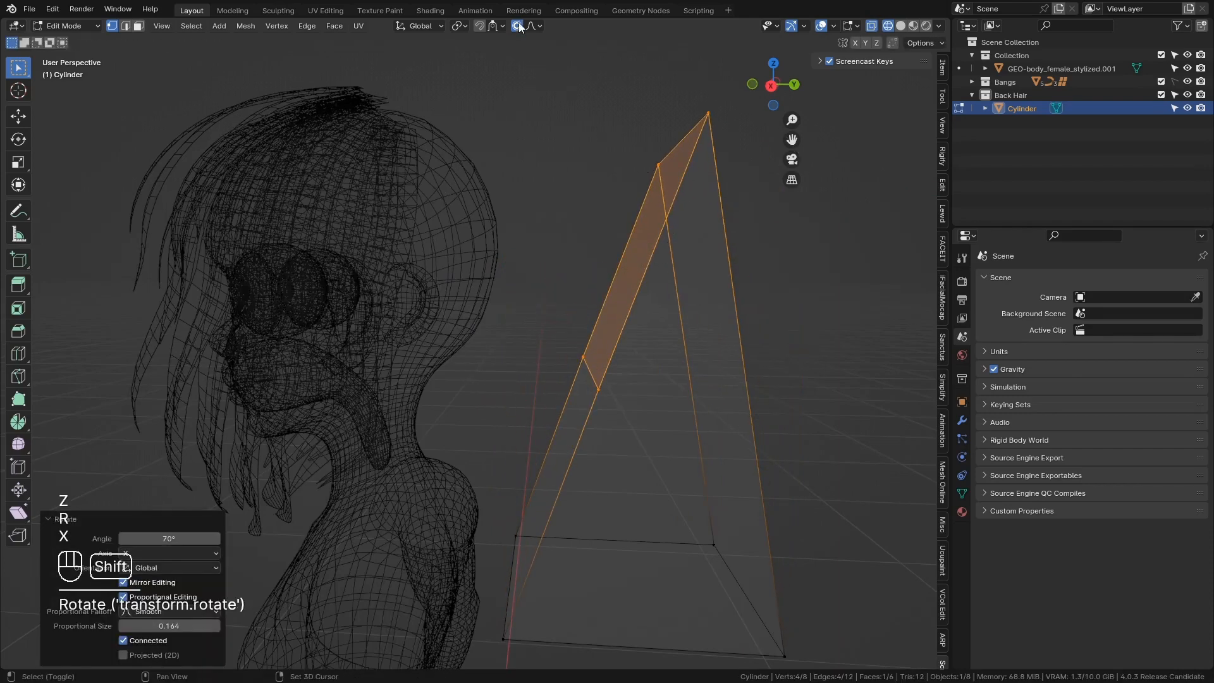
Step: With proportional editing off and X mirror on, move the rotated face onto the back of the head with snapping
key("y")
left_click(605, 255)
left_click(854, 42)
key("g")
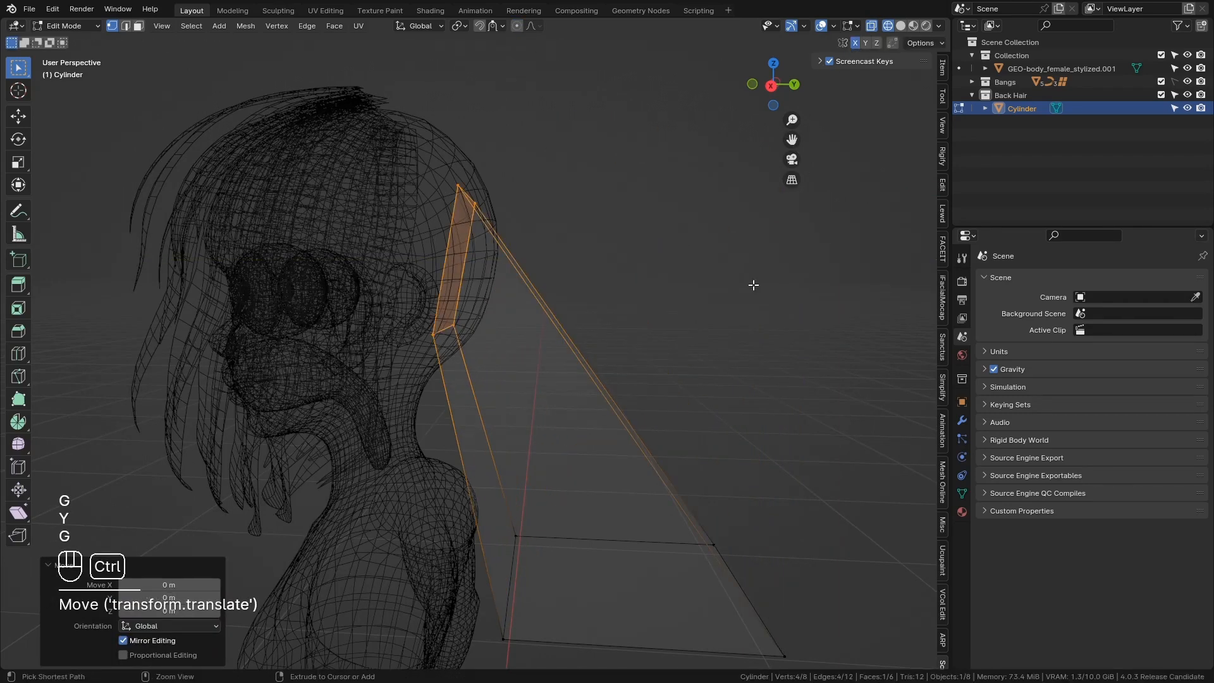
left_click(752, 286)
Step: Move the upper edge of the face at the head toward the crown in the right side view
mouse_move(736, 316)
middle_mouse_down()
mouse_move(590, 342)
mouse_move(674, 338)
middle_mouse_up()
key("z")
key("z")
middle_click_drag(588, 316, 600, 335)
left_click_drag(464, 218, 404, 178)
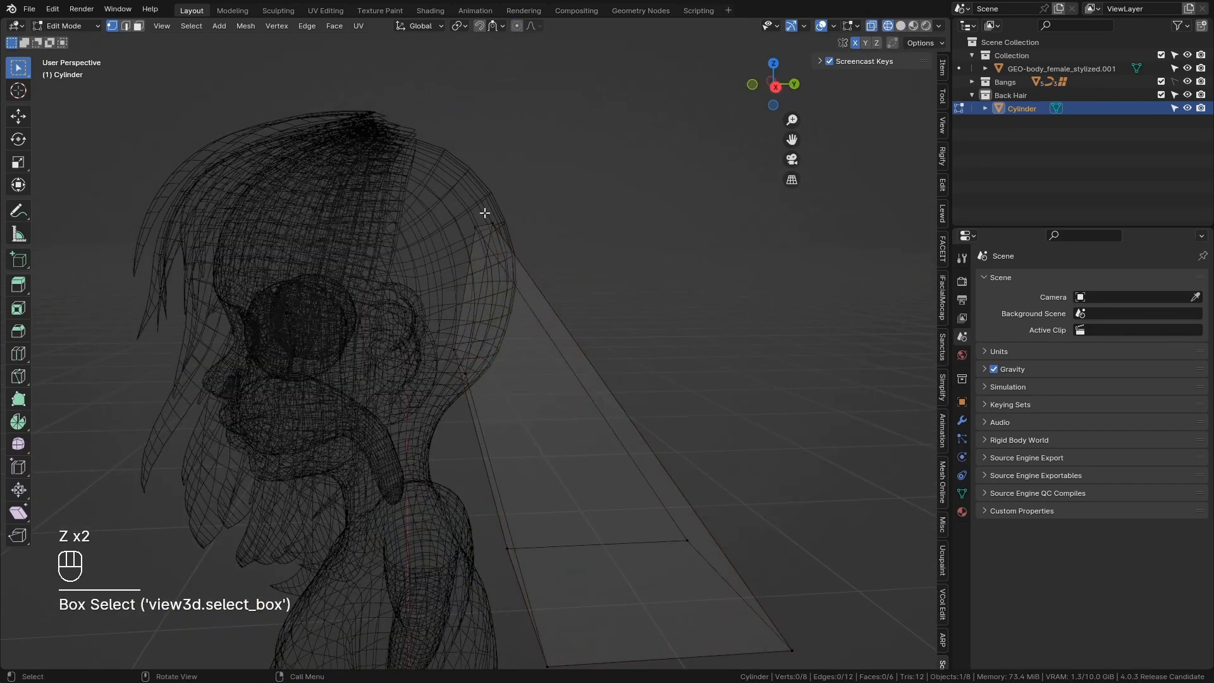
key("KP_1")
key("KP_3")
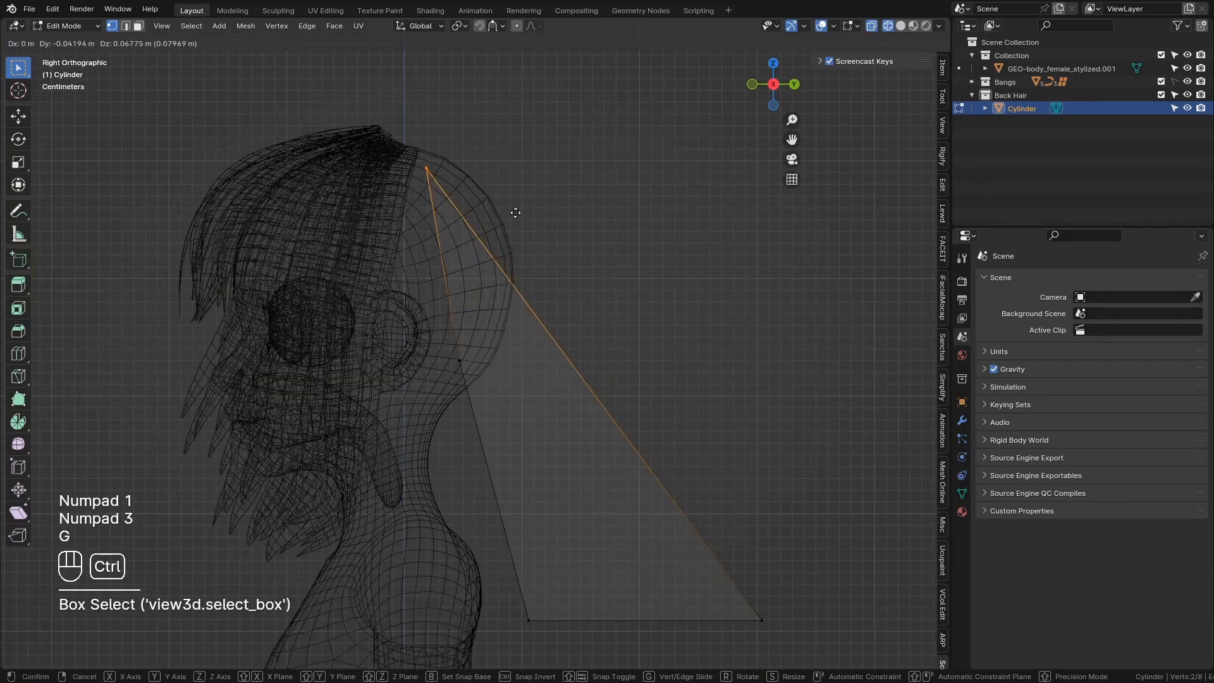
left_click(510, 206)
Step: Move the lower edge of the face at the head inward to the nape of the neck
left_click(455, 365)
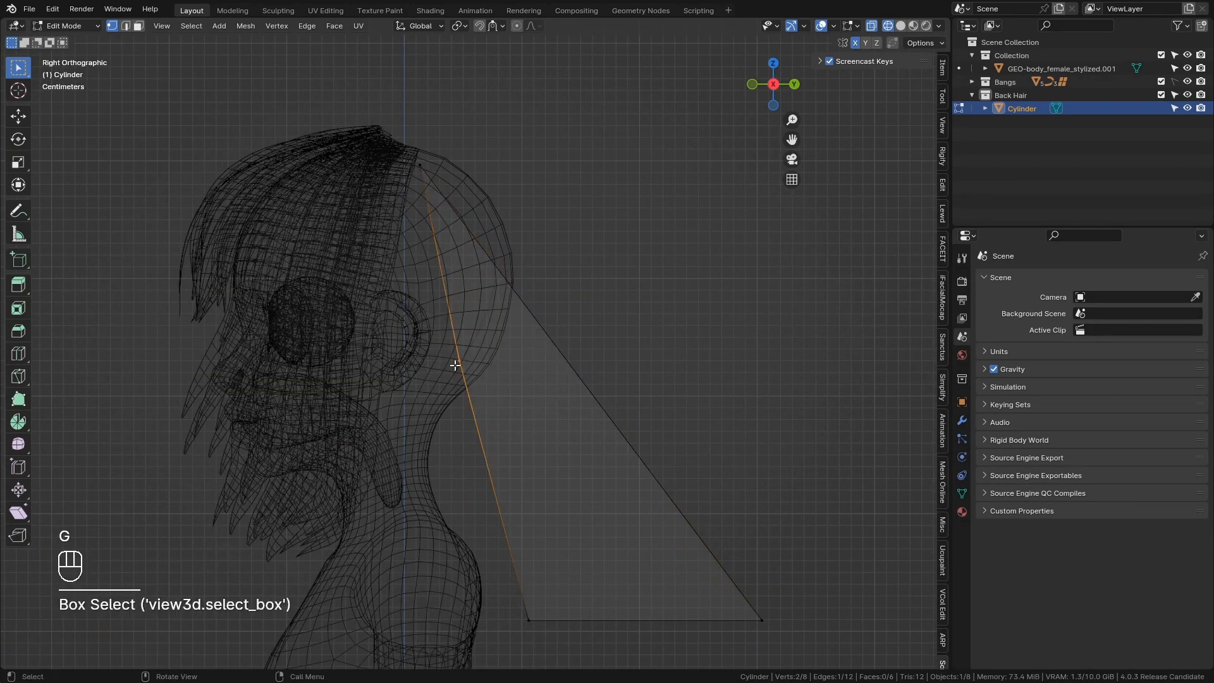
left_click(502, 488)
left_click_drag(484, 555, 803, 649)
key("g")
Step: Reposition the box's bottom face and pull its rear edge along Y closer to the back
left_click_drag(801, 636, 496, 549)
middle_click_drag(812, 611, 811, 537, "shift")
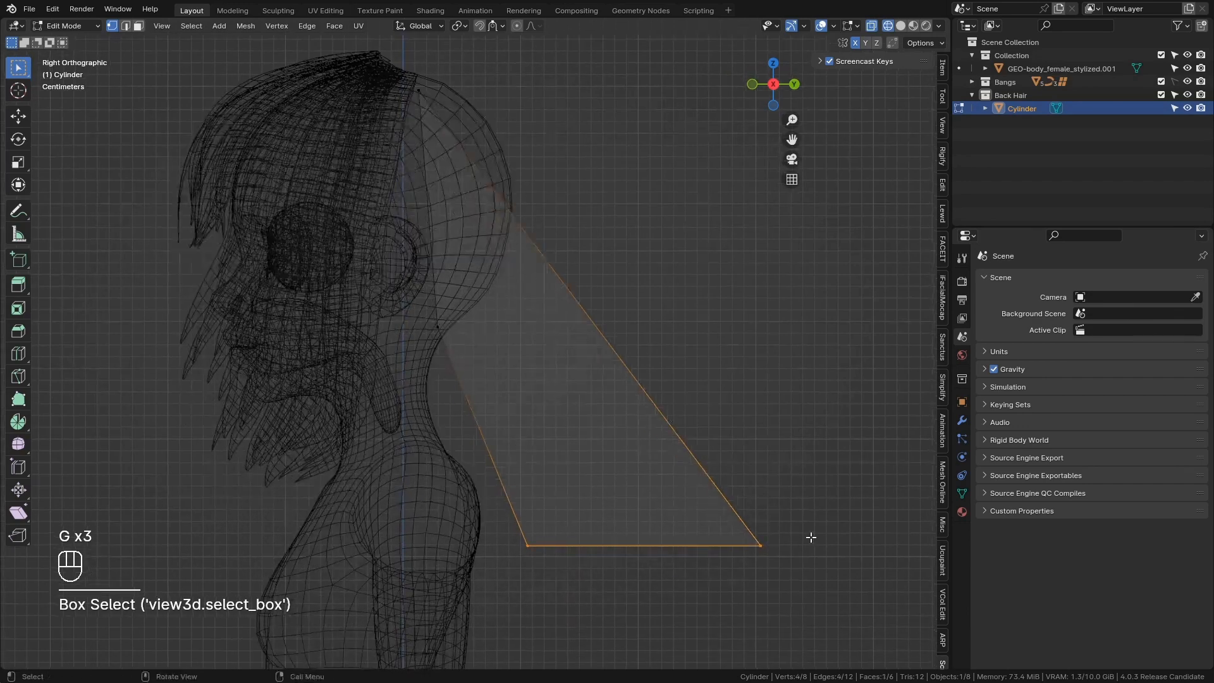
key("g")
left_click(763, 531)
left_click_drag(795, 592, 607, 431)
key("g")
key("y")
left_click(663, 487)
Step: Divide the hair box lengthwise with five loop cuts in each direction, forming a grid on its end faces
scroll(626, 398, "down", 1)
middle_click_drag(623, 392, 555, 326)
key("ctrl+r")
left_click(508, 504)
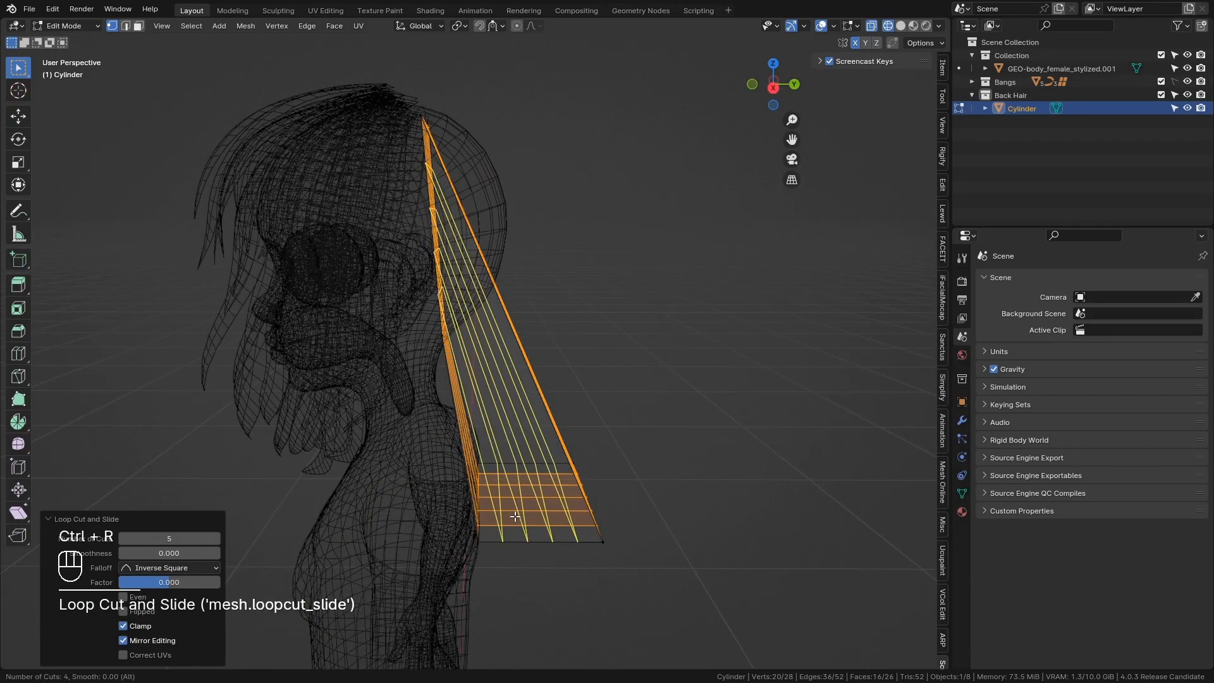
Step: Select the upper grid of the hair box and snap its vertices onto the back of the skull
left_click(394, 388)
middle_click_drag(394, 388, 424, 405, "shift")
key("g")
left_click(668, 306, "ctrl")
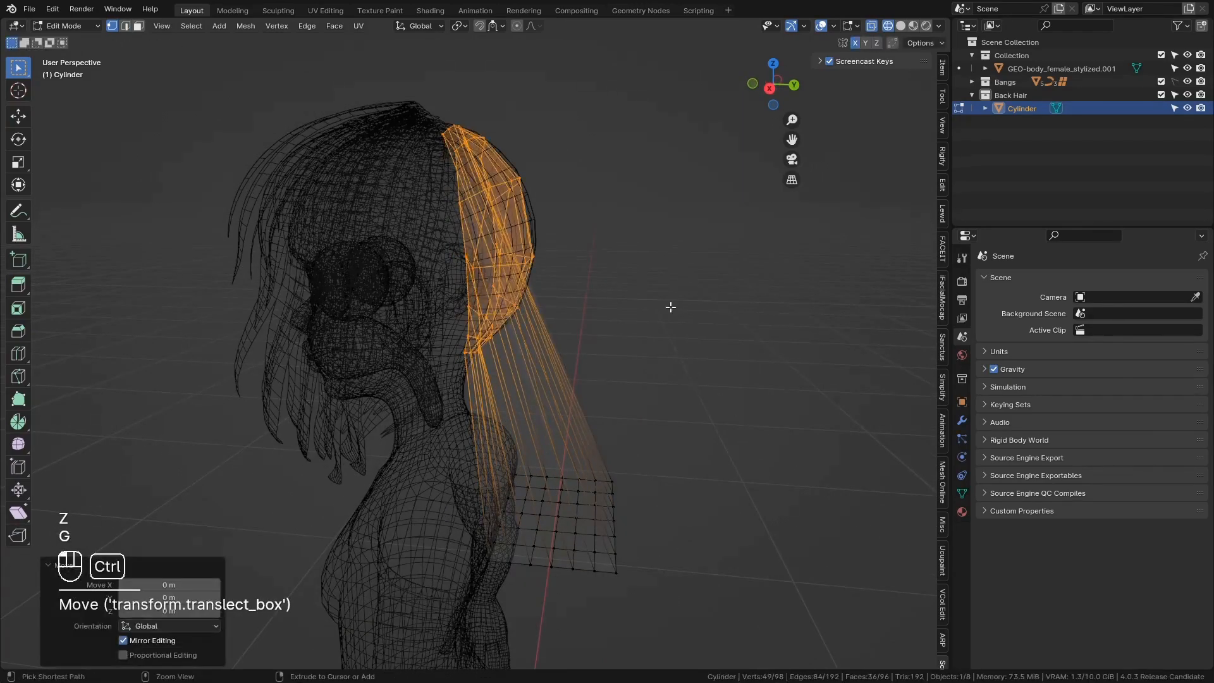
Step: Add one loop cut around the hair mesh between the head and its bottom end
middle_click_drag(668, 306, 596, 396)
key("ctrl+r")
double_click(481, 467)
key("g")
left_click(433, 366)
key("ctrl+z")
Step: Move the new middle loop in the YZ plane and adjust its position behind the neck in the right side view
key("g")
key("shift+x")
left_click(527, 336)
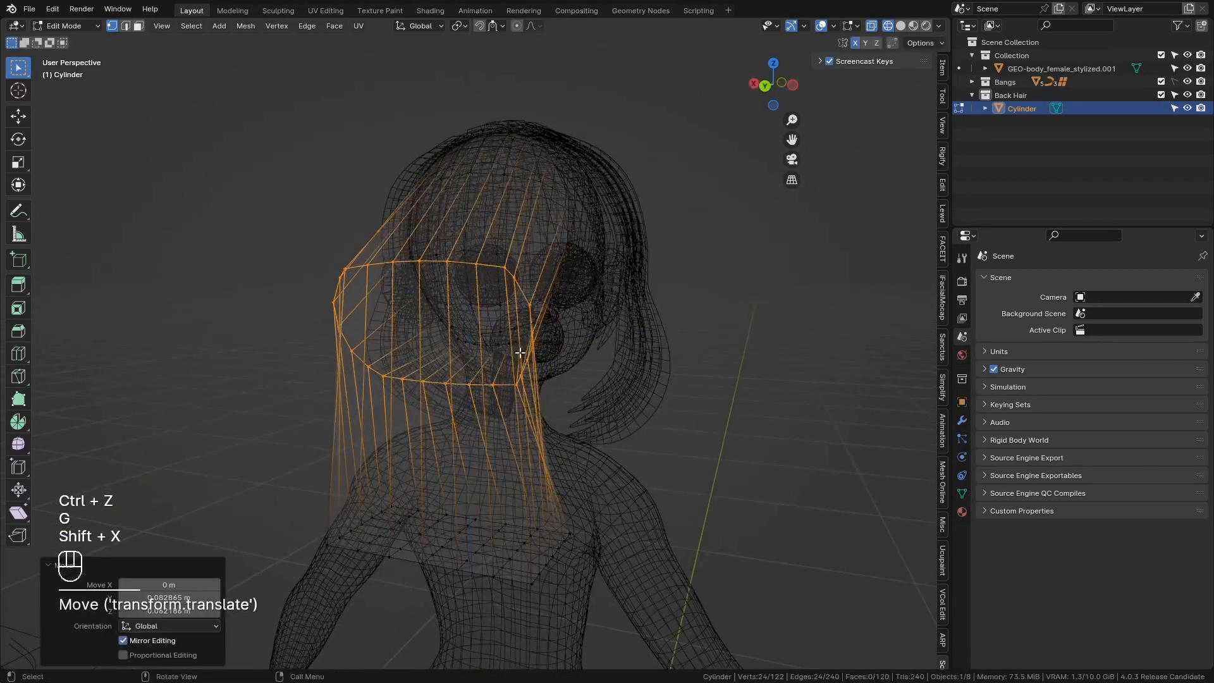
middle_click_drag(526, 336, 701, 380)
key("z")
key("KP_1")
key("KP_3")
key("g")
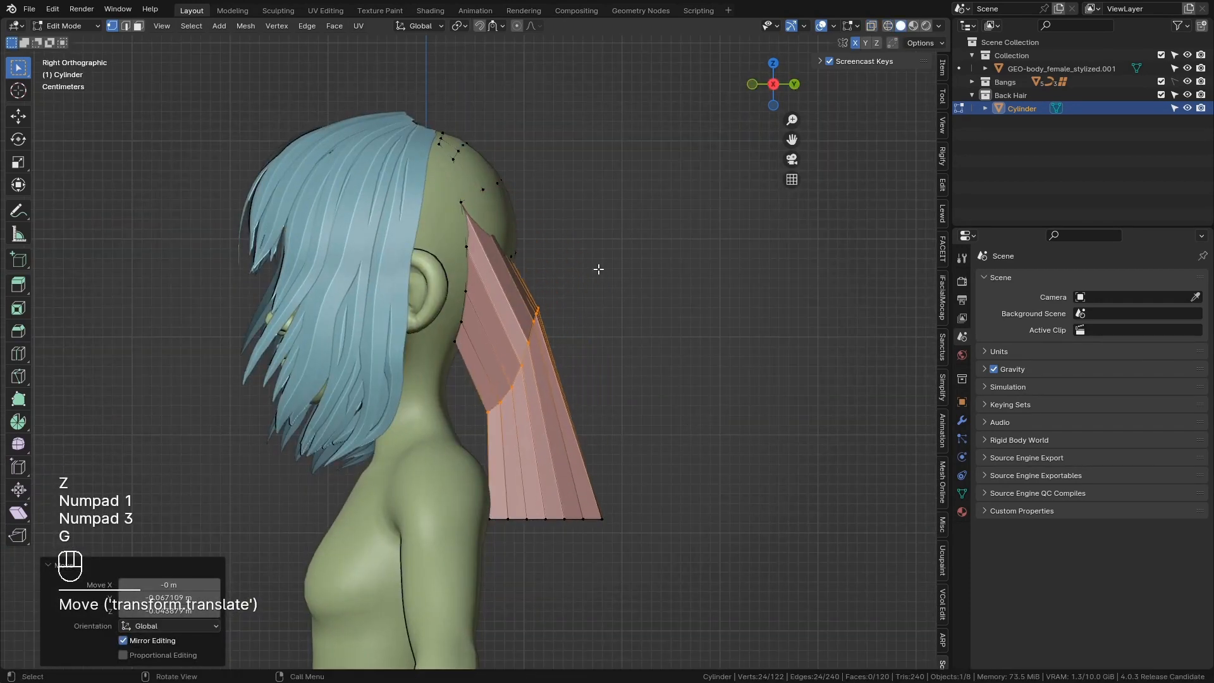
Step: Pull the rearmost vertex of the middle loop about 0.04 m outward along Y with proportional editing
scroll(600, 270, "up", 3)
left_click(644, 282)
key("g")
key("o")
left_click(722, 283)
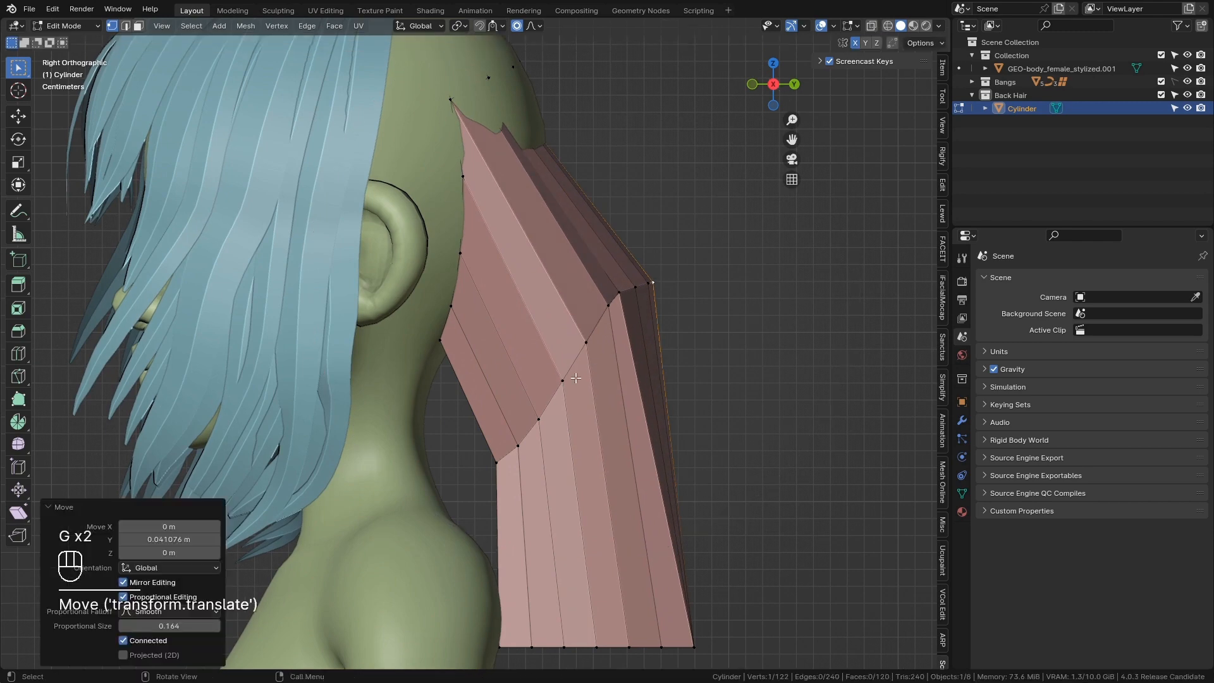
Step: Add a loop cut between the scalp and the middle loop of the hair mesh
middle_click_drag(723, 283, 797, 231)
key("ctrl+r")
double_click(566, 303)
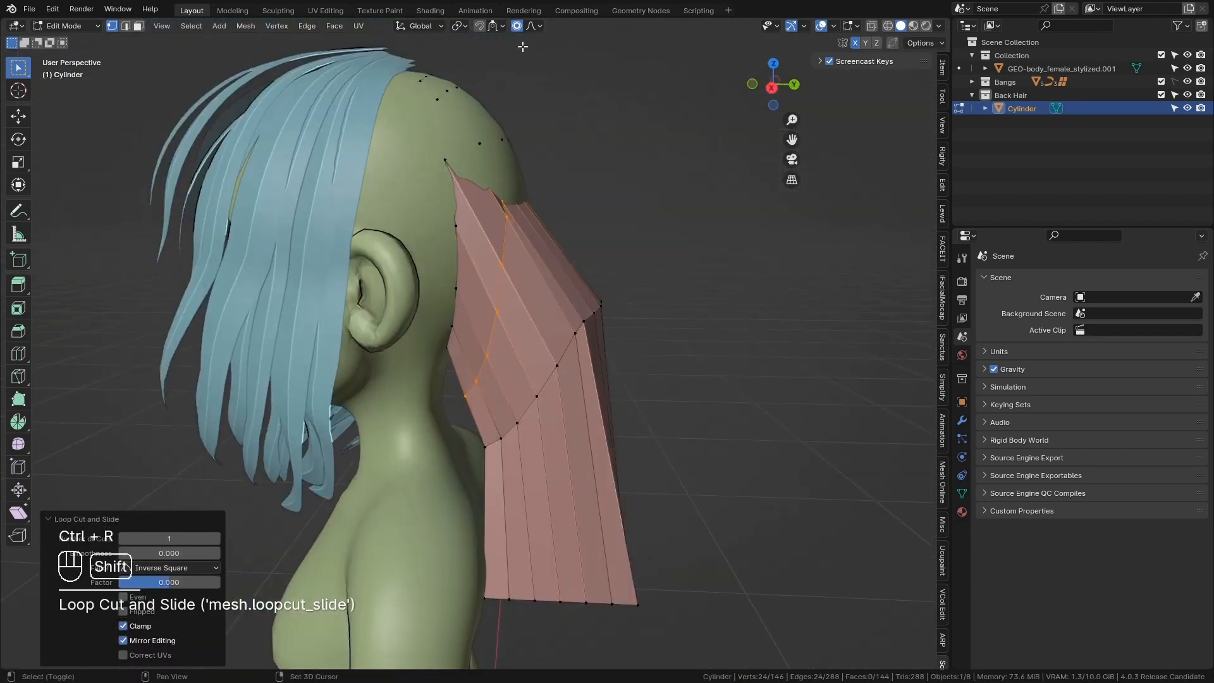
Step: With proportional editing off, inflate the upper loop along its normals and shift it along Z and Y
left_click(640, 244)
key("alt+s")
left_click(676, 291)
key("g")
key("z")
left_click(680, 299)
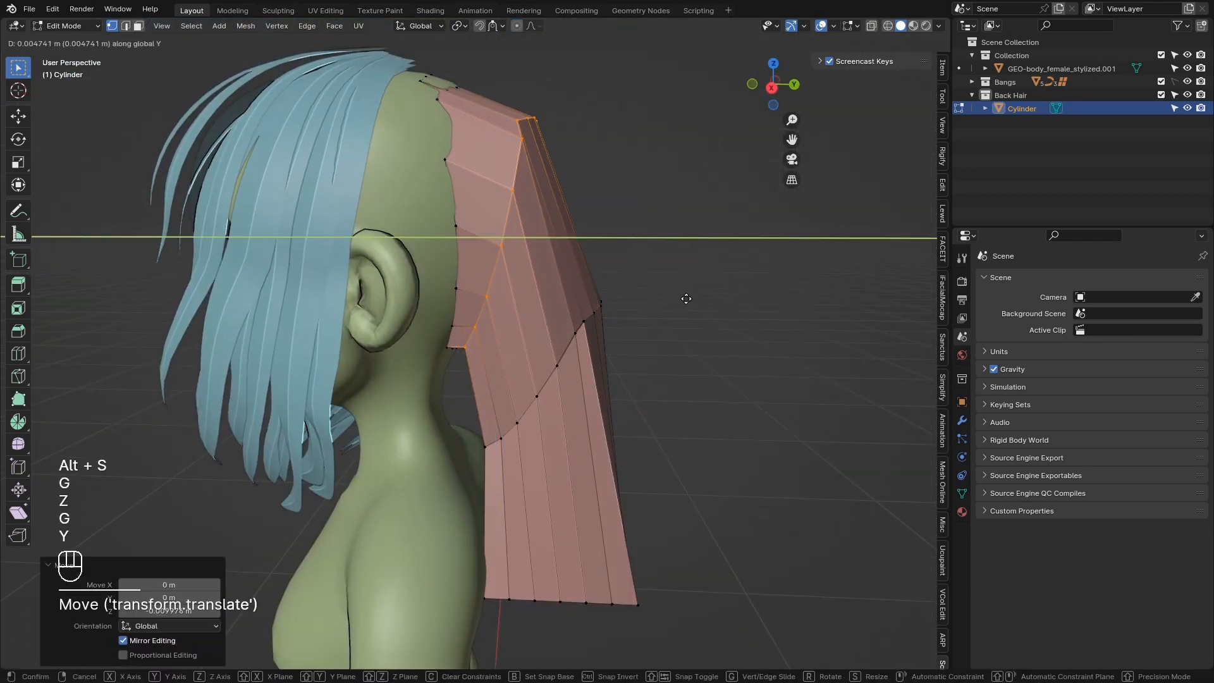
left_click(686, 298)
Step: Subdivide the lower section of the hair mesh with a loop cut
mouse_move(686, 298)
middle_mouse_down()
mouse_move(607, 442)
mouse_move(493, 398)
mouse_move(636, 425)
middle_mouse_up()
key("ctrl+r")
double_click(598, 463)
left_click(596, 463)
Step: Switch to Sculpt Mode and set the Smooth brush to a 165 px radius and 0.248 strength
key("ctrl+Tab")
left_click(525, 407)
middle_click_drag(517, 407, 574, 330)
key("q")
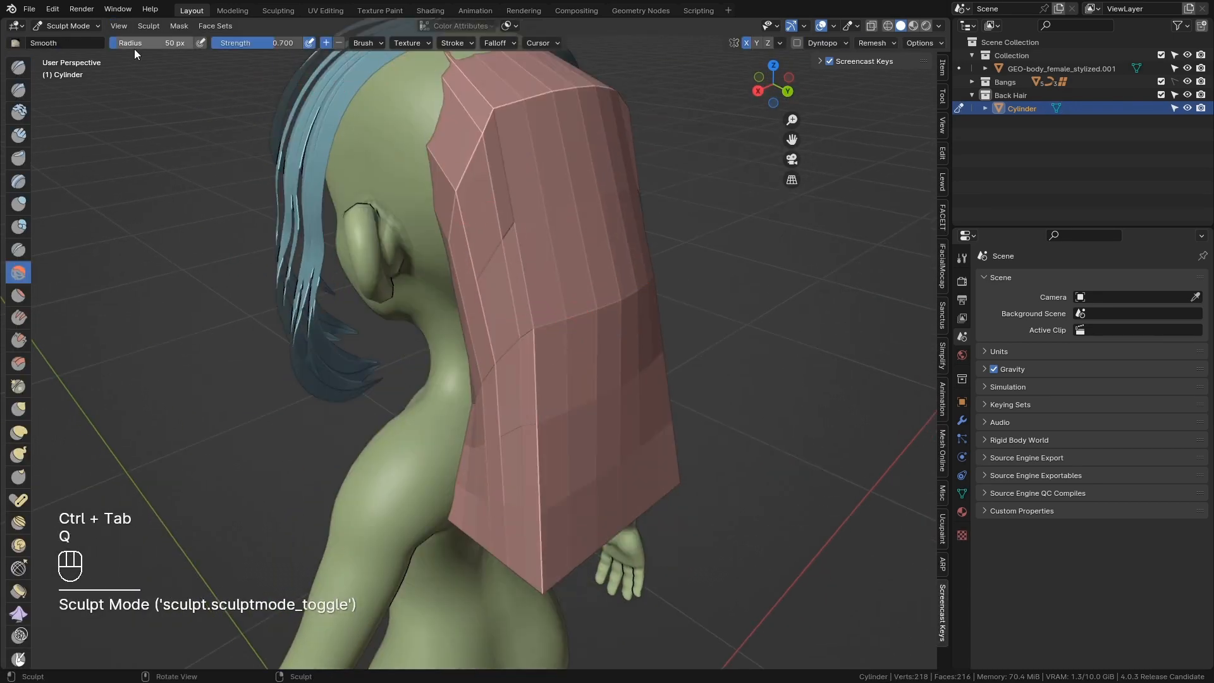
middle_click_drag(414, 453, 580, 484)
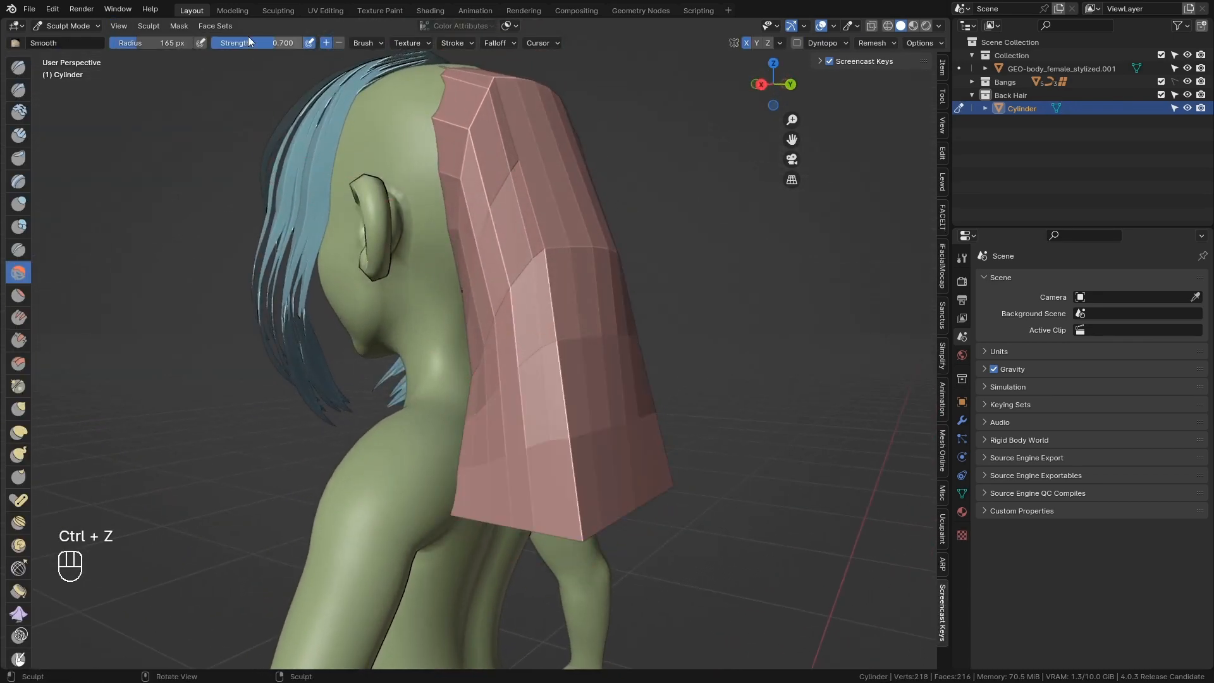
left_click_drag(237, 43, 234, 43)
Step: Smooth the bottom corners and back surface of the hair mesh
middle_click_drag(506, 436, 534, 446)
left_click_drag(534, 447, 572, 496)
middle_click_drag(638, 468, 563, 476)
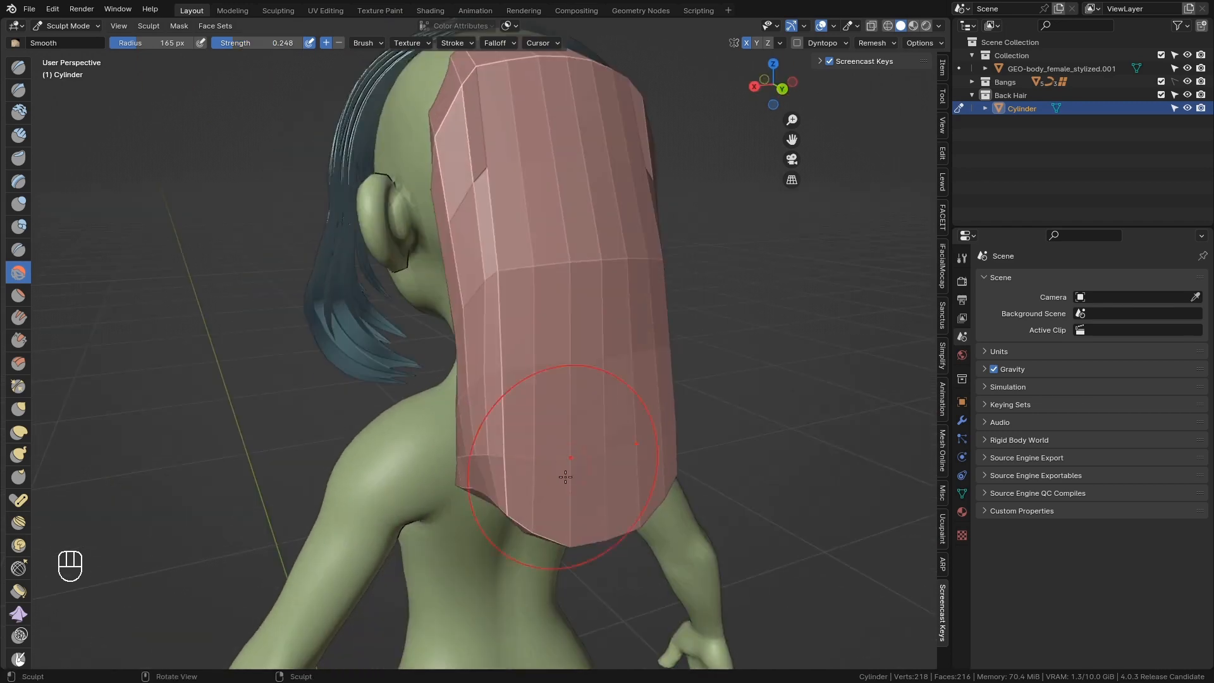
left_click_drag(564, 476, 569, 303)
Step: Reshape the back hair volume with the Grab brush at 250 px radius, widening its lower part and adjusting it around the head
mouse_move(436, 142)
middle_mouse_down()
mouse_move(466, 136)
mouse_move(542, 252)
mouse_move(430, 120)
middle_mouse_up()
key("q")
left_click(539, 266)
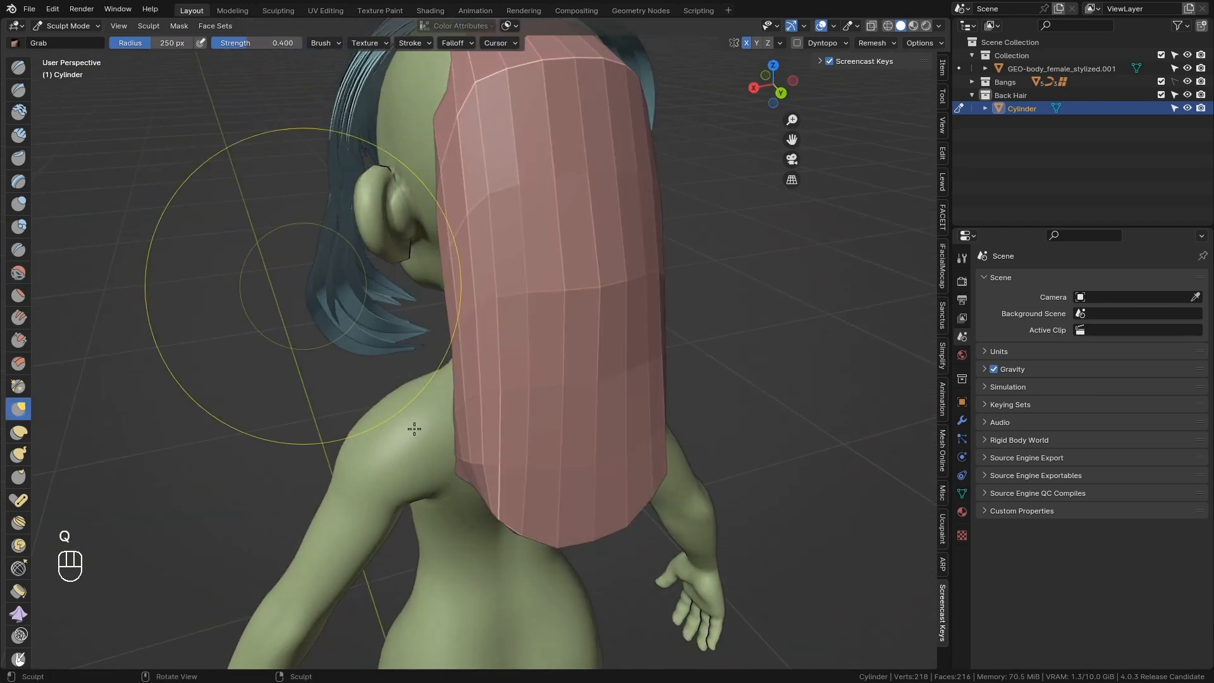
middle_click_drag(372, 487, 504, 438)
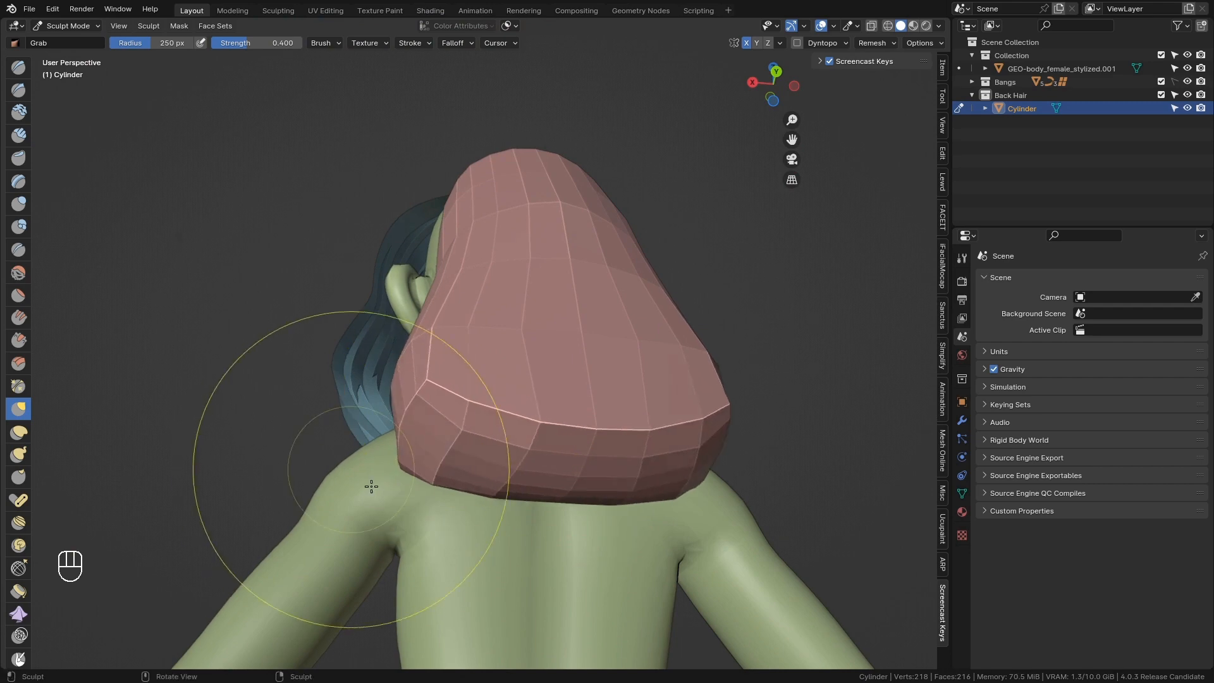
mouse_move(371, 486)
middle_mouse_down()
mouse_move(596, 515)
mouse_move(677, 610)
mouse_move(477, 435)
mouse_move(458, 336)
mouse_move(547, 333)
mouse_move(563, 462)
mouse_move(486, 281)
middle_mouse_up()
mouse_move(438, 232)
middle_mouse_down()
mouse_move(499, 342)
mouse_move(459, 354)
mouse_move(547, 522)
middle_mouse_up()
middle_click_drag(477, 345, 468, 256)
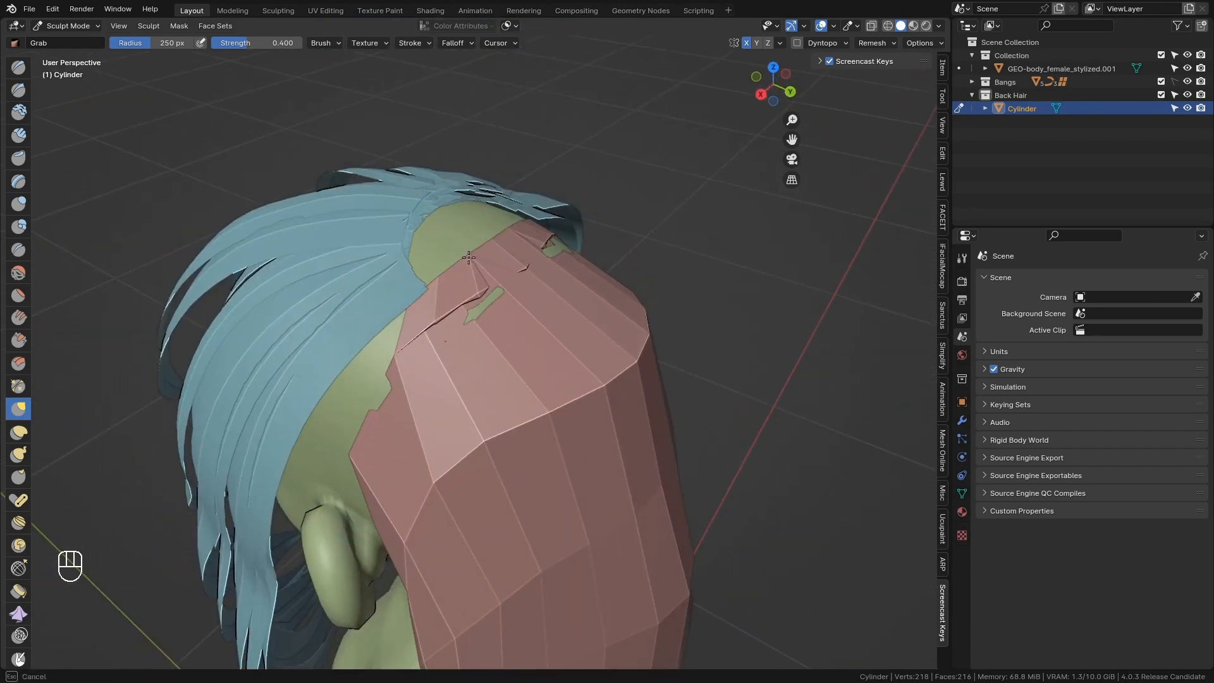
Step: Switch the back hair mesh to Edit Mode and try to add a loop cut across its top
key("Tab")
left_click(542, 371)
mouse_move(541, 372)
middle_mouse_down()
mouse_move(525, 282)
mouse_move(479, 322)
mouse_move(549, 475)
middle_mouse_up()
scroll(525, 282, "up", 5)
scroll(548, 476, "down", 5)
key("ctrl+r")
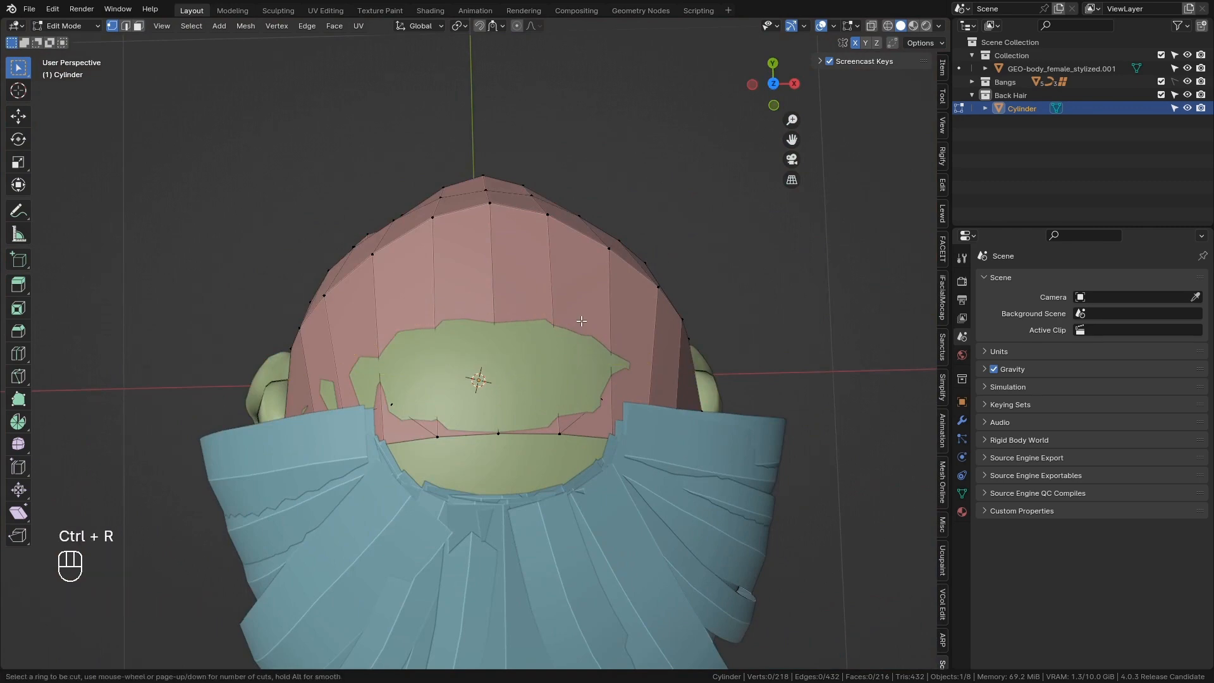
Step: Hide the edge loop running around the upper rim of the back hair mesh
middle_click_drag(474, 461, 490, 466)
left_click(490, 466, "alt")
key("z")
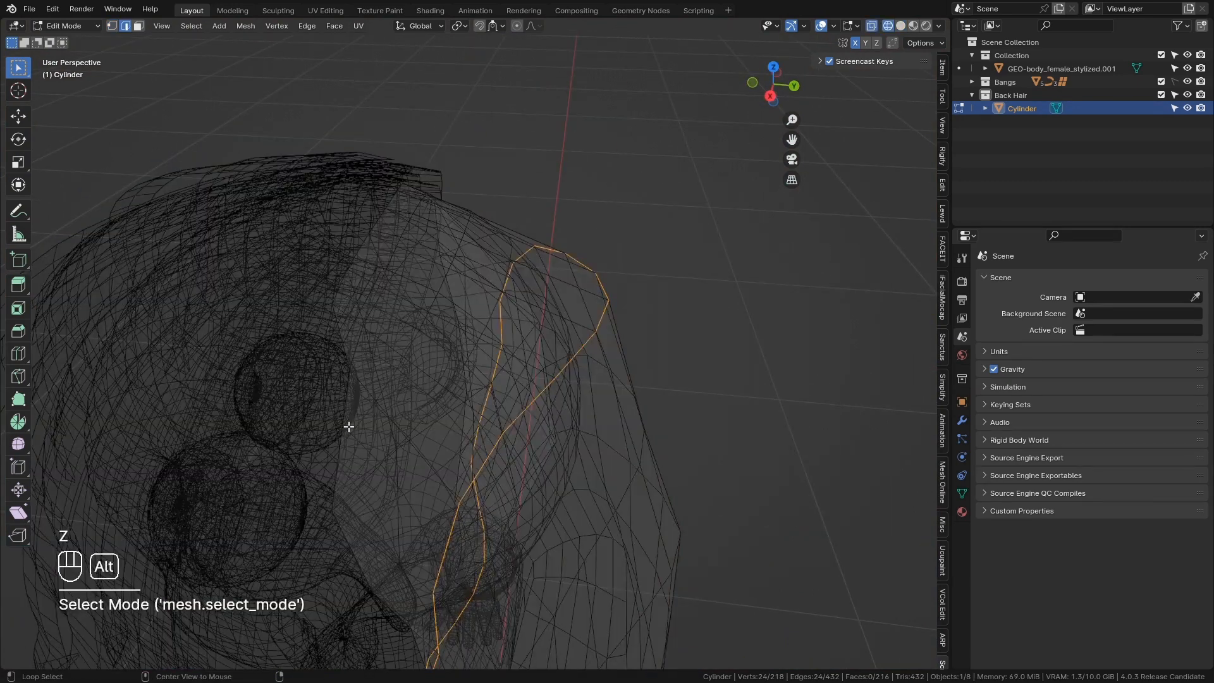
left_click(346, 426, "alt")
mouse_move(346, 425)
middle_mouse_down()
mouse_move(325, 423)
mouse_move(471, 420)
mouse_move(496, 403)
middle_mouse_up()
key("z")
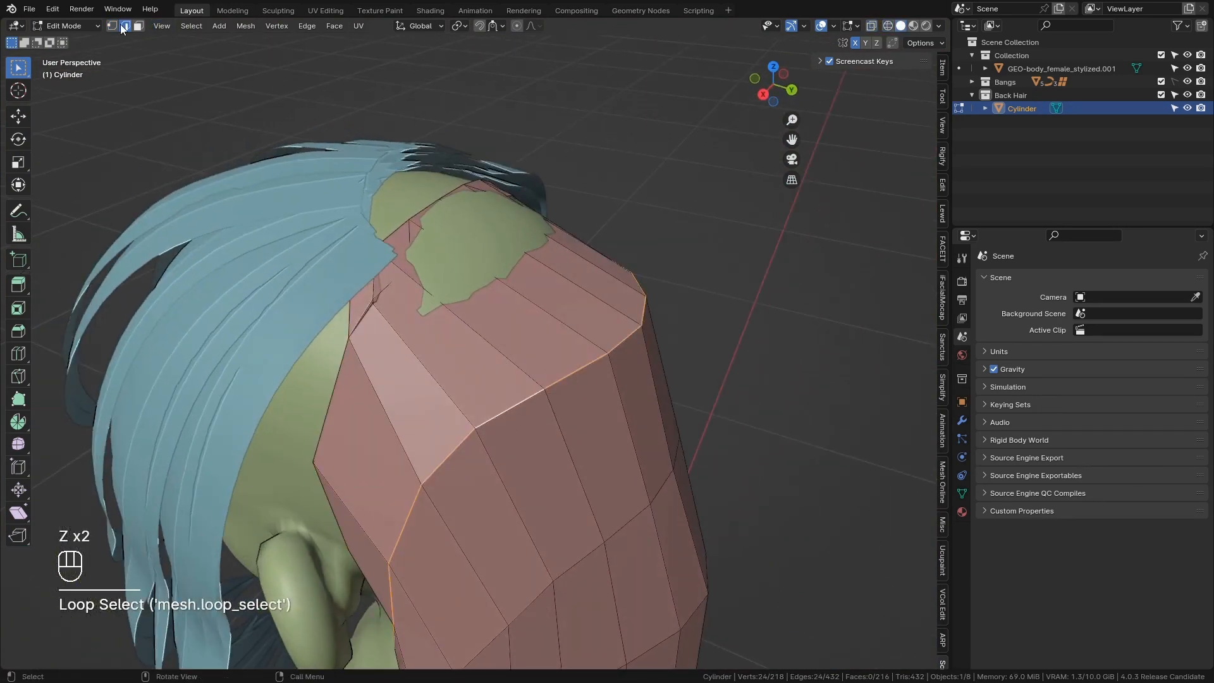
left_click(112, 26)
key("h")
Step: Select the linked cap geometry inside the hidden loop, smooth its vertices several times and adjust its position
key("ctrl+l")
key("z")
middle_click_drag(653, 408, 704, 320)
key("q")
key("q")
key("q")
key("q")
key("q")
key("g")
left_click(788, 414)
middle_click_drag(787, 414, 666, 399)
key("q")
key("g")
left_click(729, 415)
Step: Try to move a single vertex on the front edge of the cap
left_click(436, 247)
scroll(436, 247, "up", 2)
middle_click_drag(563, 411, 626, 446)
key("g")
key("ctrl+z")
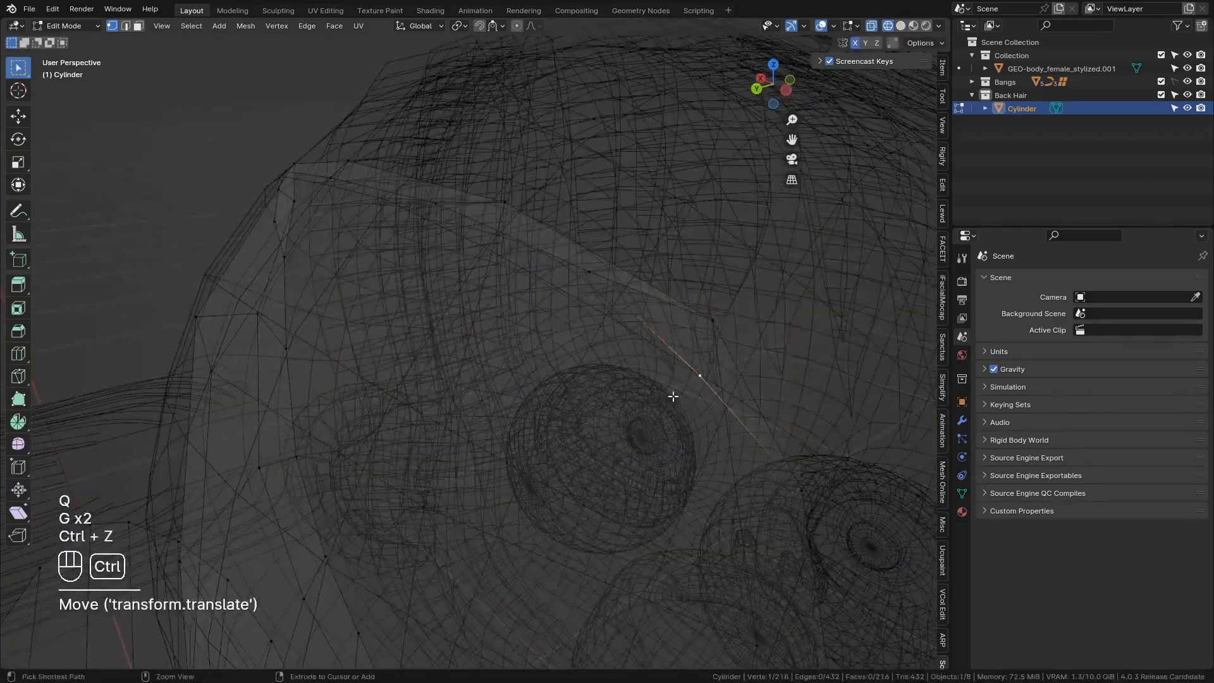
Step: Select the whole linked cap and apply Snap to Symmetry to it
key("ctrl+l")
key("space")
type("snap to symmet")
key("Return")
scroll(667, 393, "down", 5)
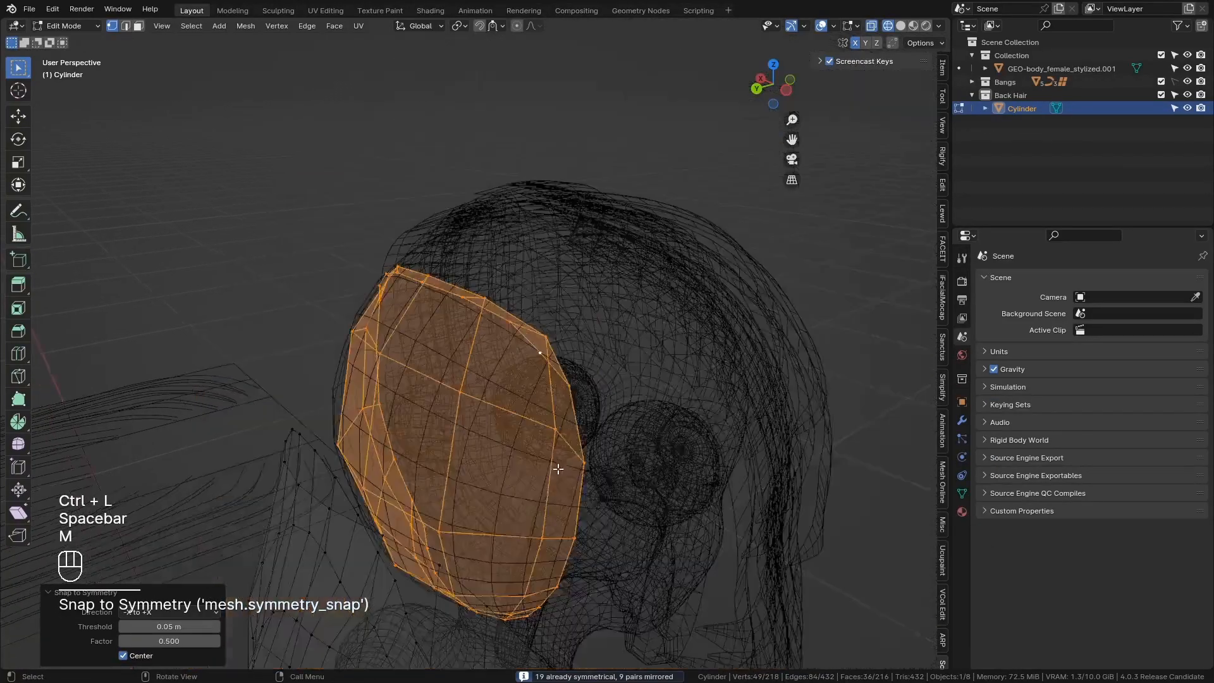
middle_click_drag(558, 469, 620, 469)
Step: Reposition a border corner vertex of the cap and move the edge loop next to it
left_click(688, 365)
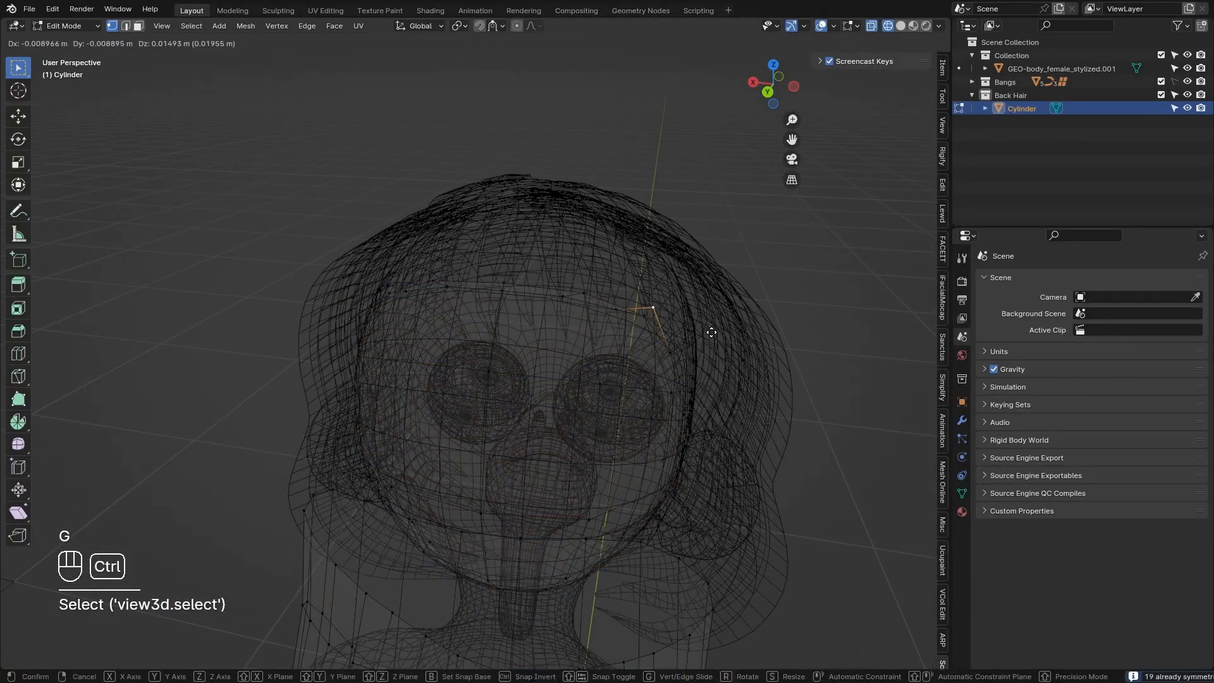
left_click(708, 330)
scroll(658, 331, "up", 2)
left_click(620, 306, "alt")
mouse_move(620, 306)
middle_mouse_down()
mouse_move(653, 328)
mouse_move(722, 324)
mouse_move(609, 287)
middle_mouse_up()
key("g")
left_click(656, 303)
Step: Move the edge loop along the side border of the cap to even out its contour
left_click(722, 323, "alt")
key("z")
key("g")
left_click(688, 339, "ctrl")
key("z")
mouse_move(582, 354)
middle_mouse_down()
mouse_move(499, 380)
mouse_move(526, 218)
middle_mouse_up()
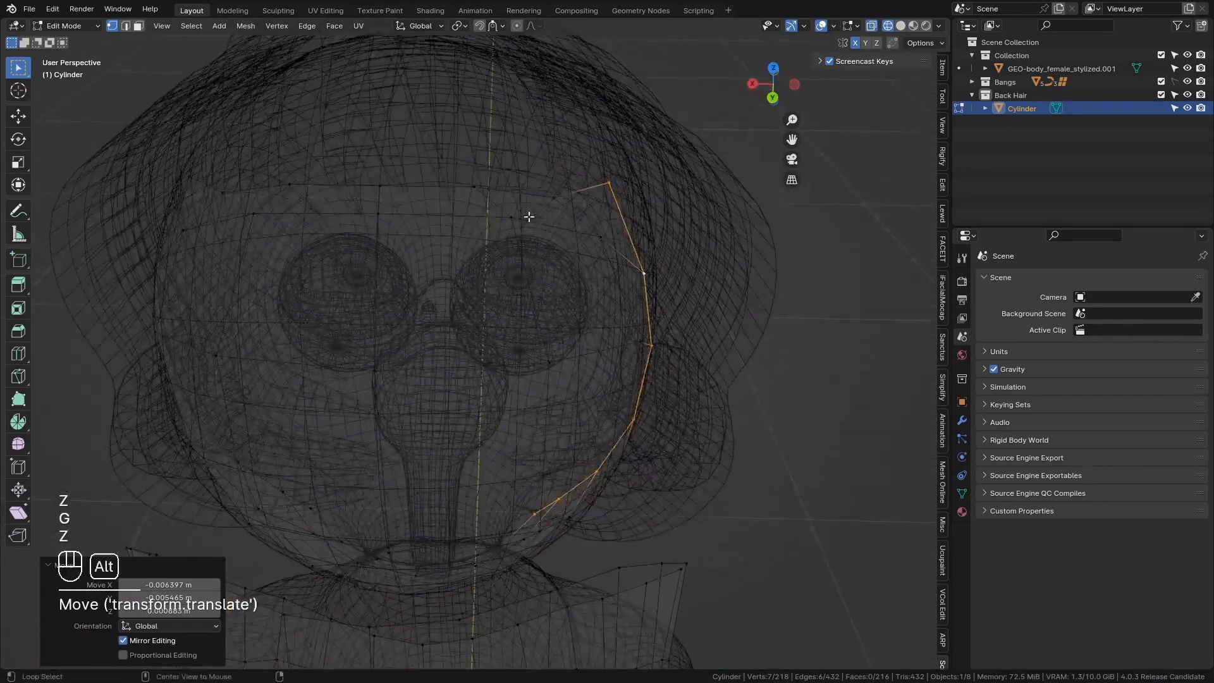
Step: Reposition the vertices along the upper border of the cap to straighten its edge flow
left_click(527, 201, "alt")
key("g")
left_click(537, 197, "ctrl")
left_click(562, 198)
key("g")
left_click(576, 205, "ctrl")
left_click(476, 189)
left_click(382, 183)
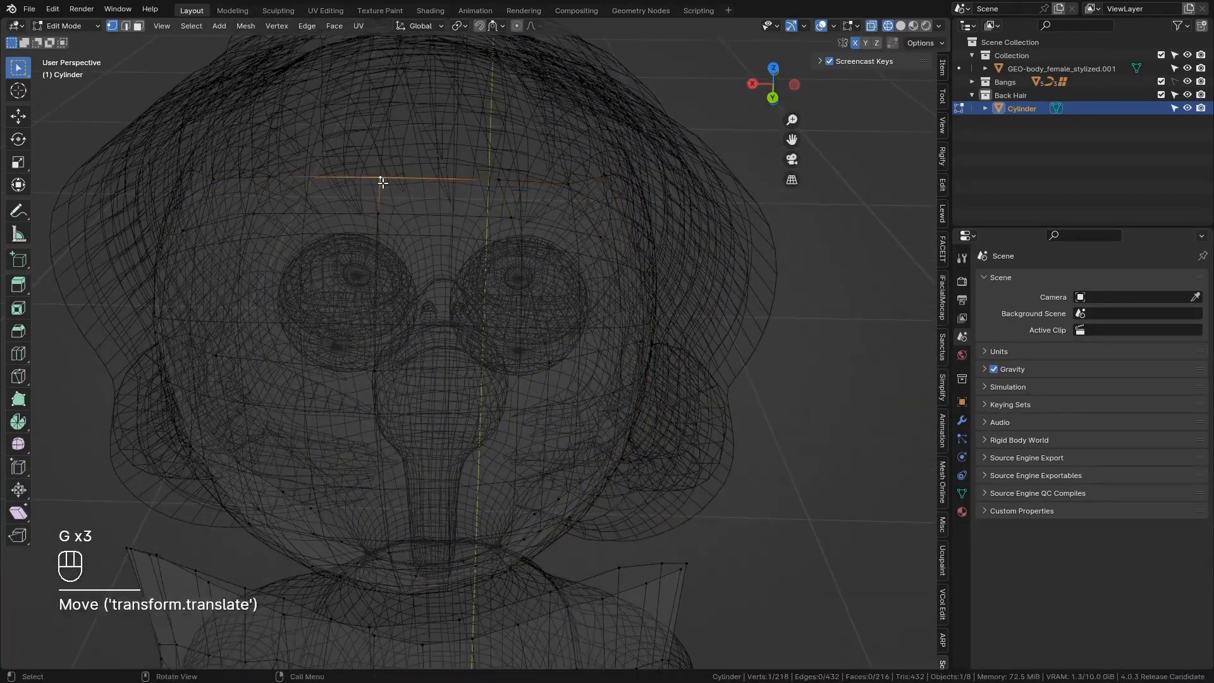
key("g")
left_click(386, 180)
Step: Turn on the Retopology overlay for the mesh and view the full selection
middle_click_drag(387, 180, 529, 208)
left_click(857, 28)
middle_click_drag(623, 354, 639, 285)
key("a")
key("a")
left_click(850, 28)
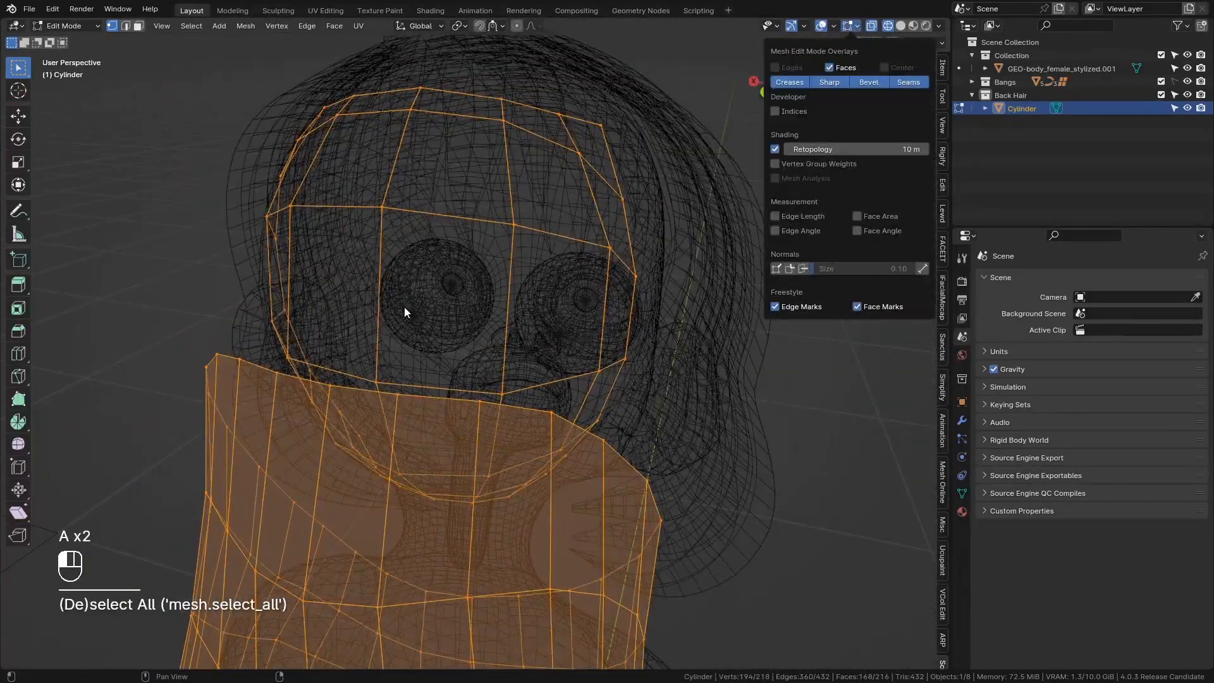
middle_click_drag(405, 309, 766, 236)
Step: Select the linked lower section of the hair mesh and hide it, leaving only the cap
key("z")
middle_click_drag(442, 354, 434, 523)
left_click(450, 519)
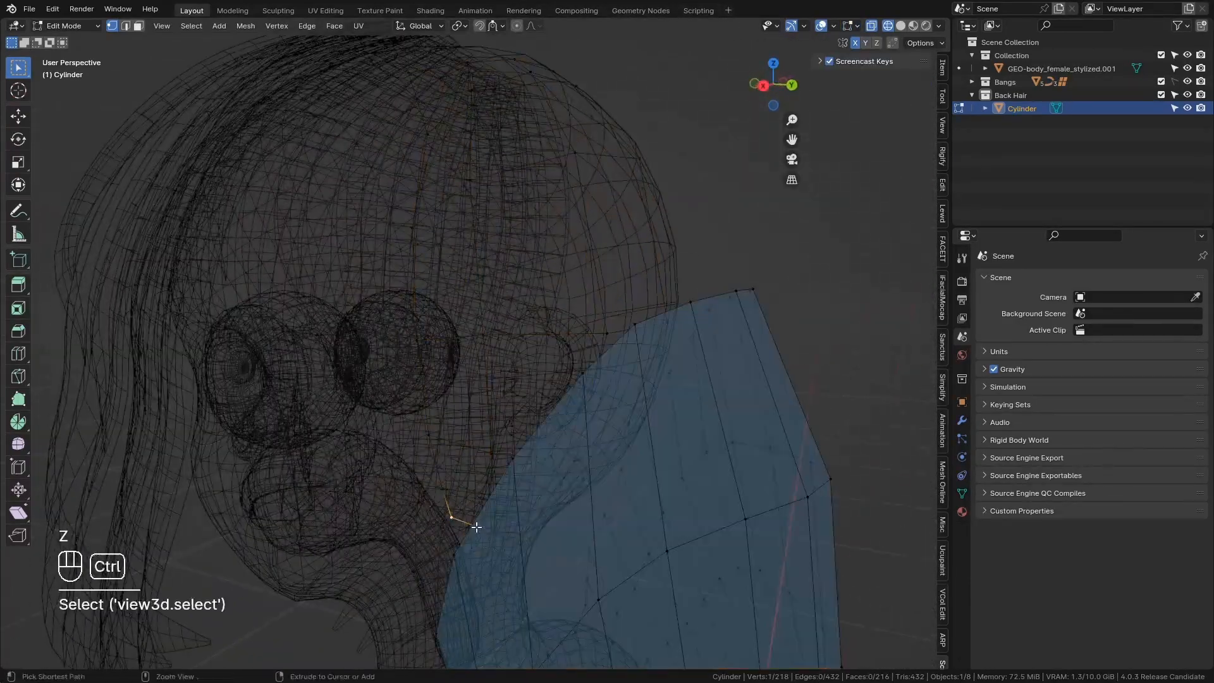
key("ctrl+l")
key("h")
Step: Select the entire cap and smooth its vertices
key("a")
middle_click_drag(767, 528, 675, 461)
key("q")
left_click(788, 366)
key("g")
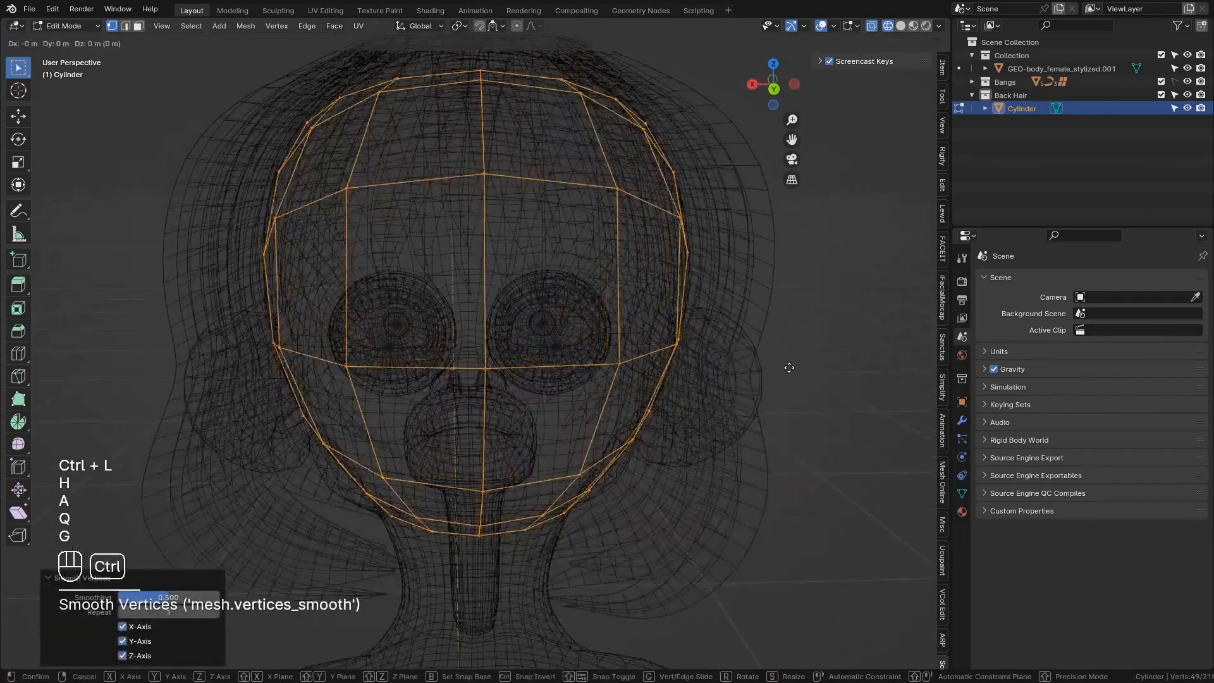
left_click(788, 366)
Step: Select a central cap vertex, grow the selection three times and smooth the area repeatedly
middle_click_drag(788, 366, 539, 286)
left_click(496, 334)
key("ctrl+KP_Add")
key("ctrl+KP_Add")
key("ctrl+KP_Add")
key("q")
key("q")
key("q")
left_click(756, 268)
left_click(756, 268)
key("q")
key("q")
key("q")
left_click(756, 268)
Step: Move the smoothed central area of the cap along the Y axis and refine its placement
key("g")
key("y")
left_click(682, 381)
key("g")
left_click(543, 409)
Step: Check the cap from several angles, reposition one of its inner vertices and clear the selection
middle_click_drag(543, 409, 522, 417)
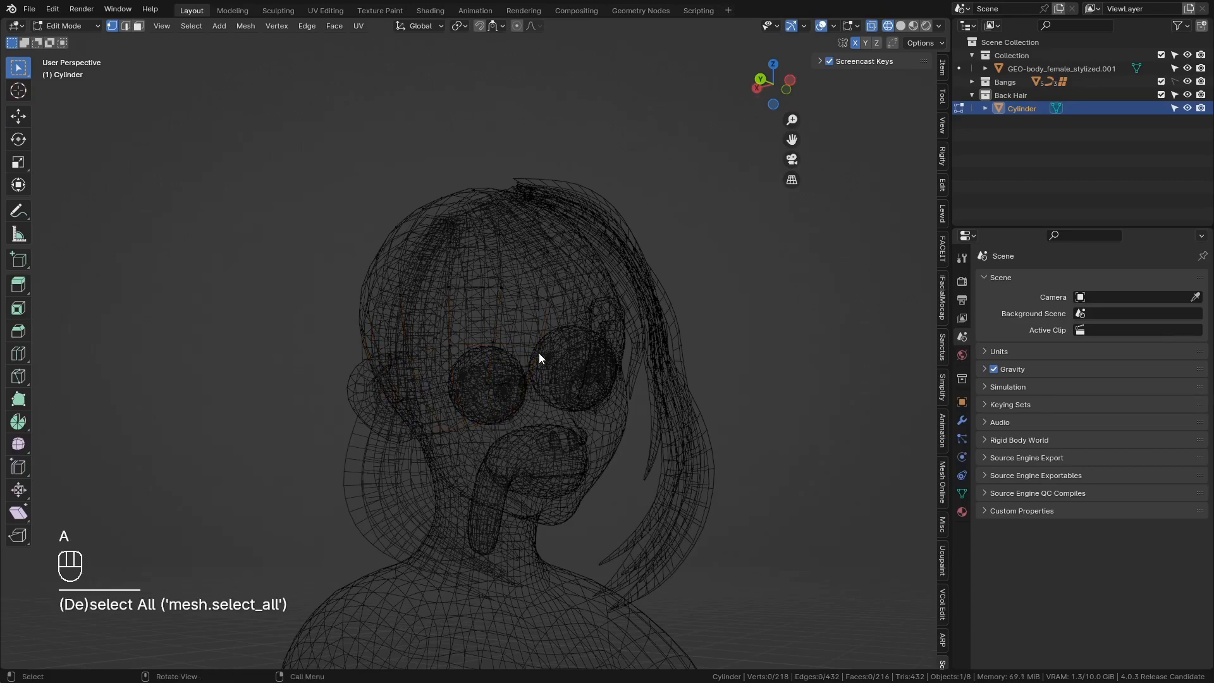
key("a")
middle_click_drag(632, 392, 449, 377)
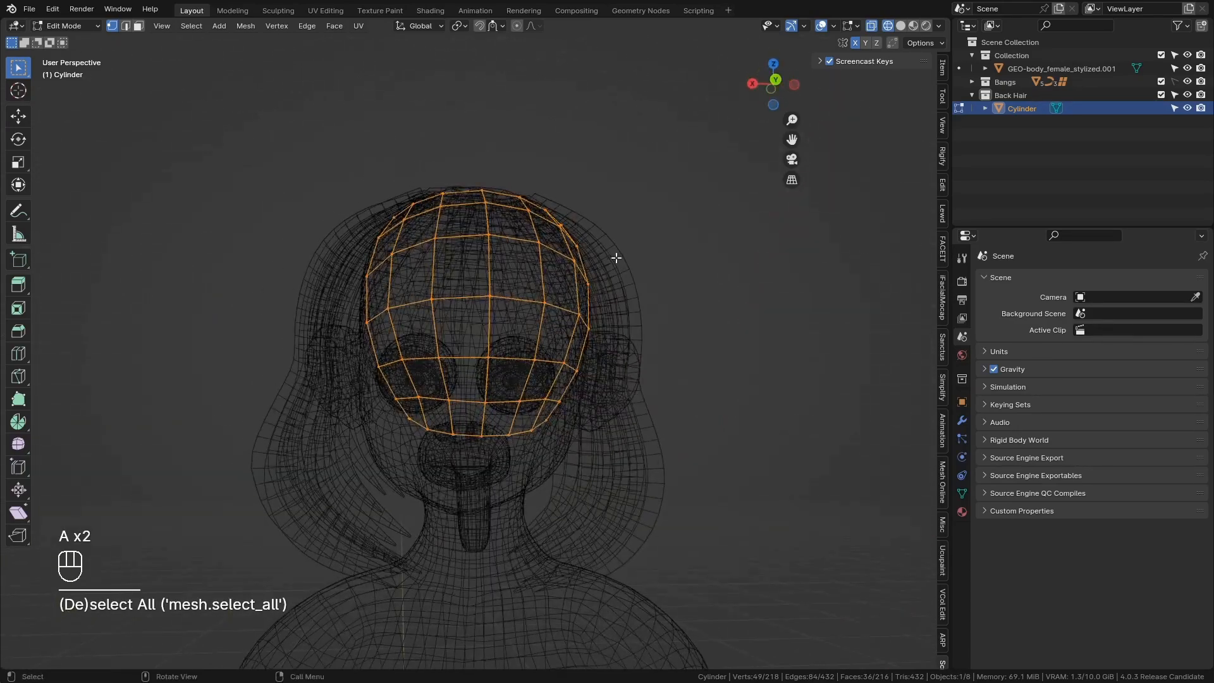
middle_click_drag(615, 257, 489, 381)
middle_click_drag(581, 292, 698, 380)
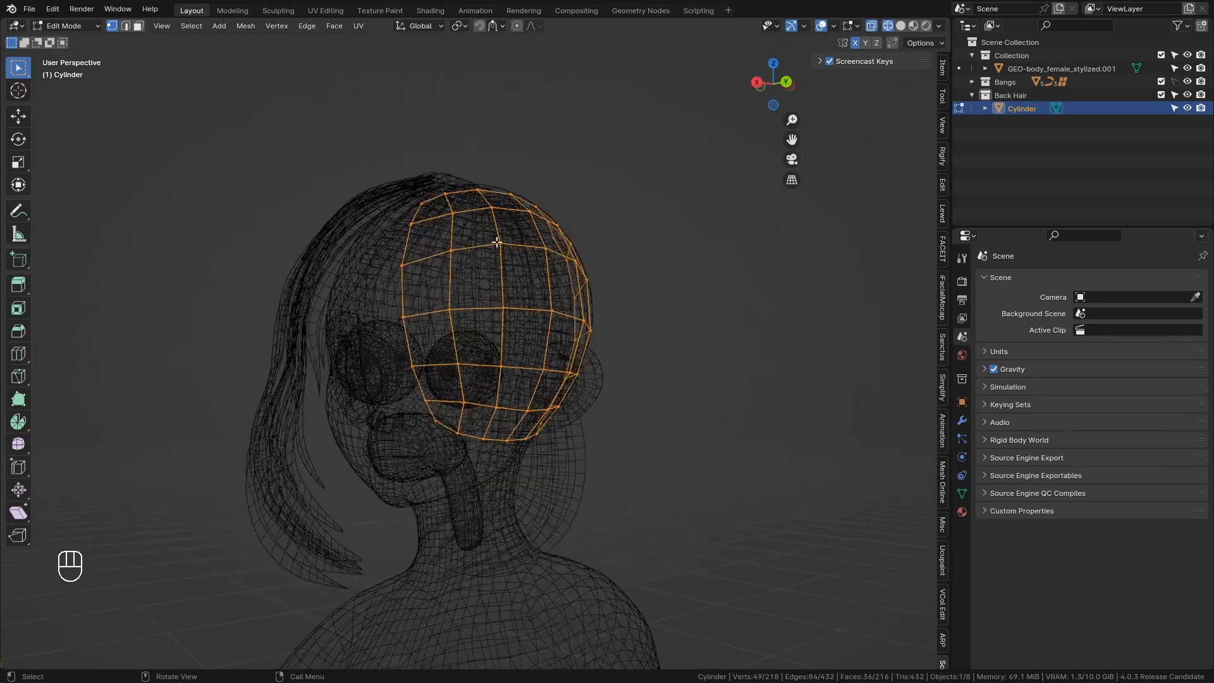
left_click(441, 343)
scroll(441, 343, "up", 2)
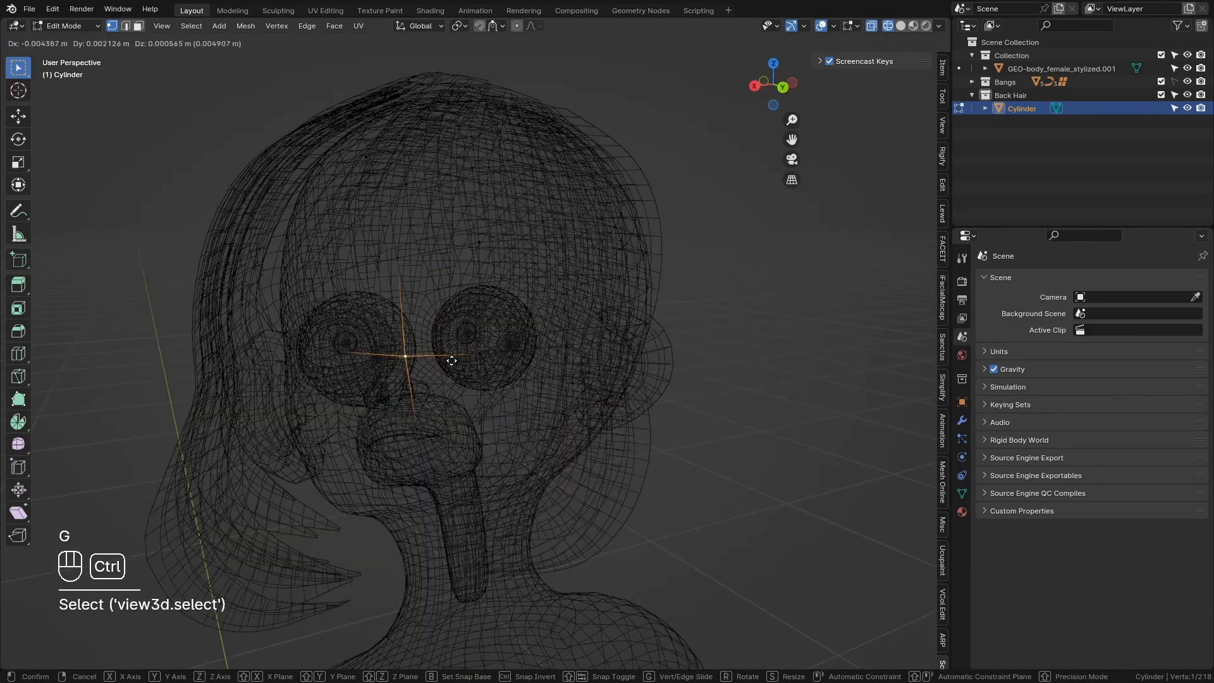
left_click(451, 361)
left_click(466, 471, "alt")
key("a")
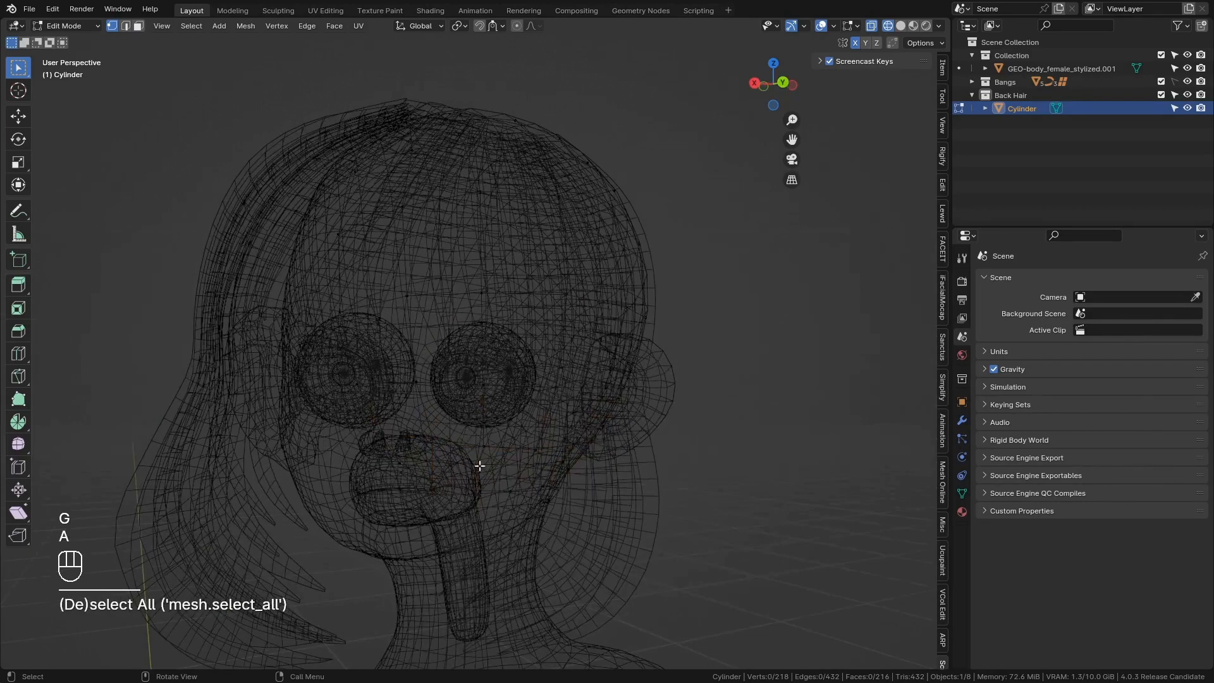
Step: Move the upper border loop and the adjoining front border loop of the cap forward over the head
middle_click_drag(492, 379, 516, 288)
scroll(478, 312, "up", 3)
key("g")
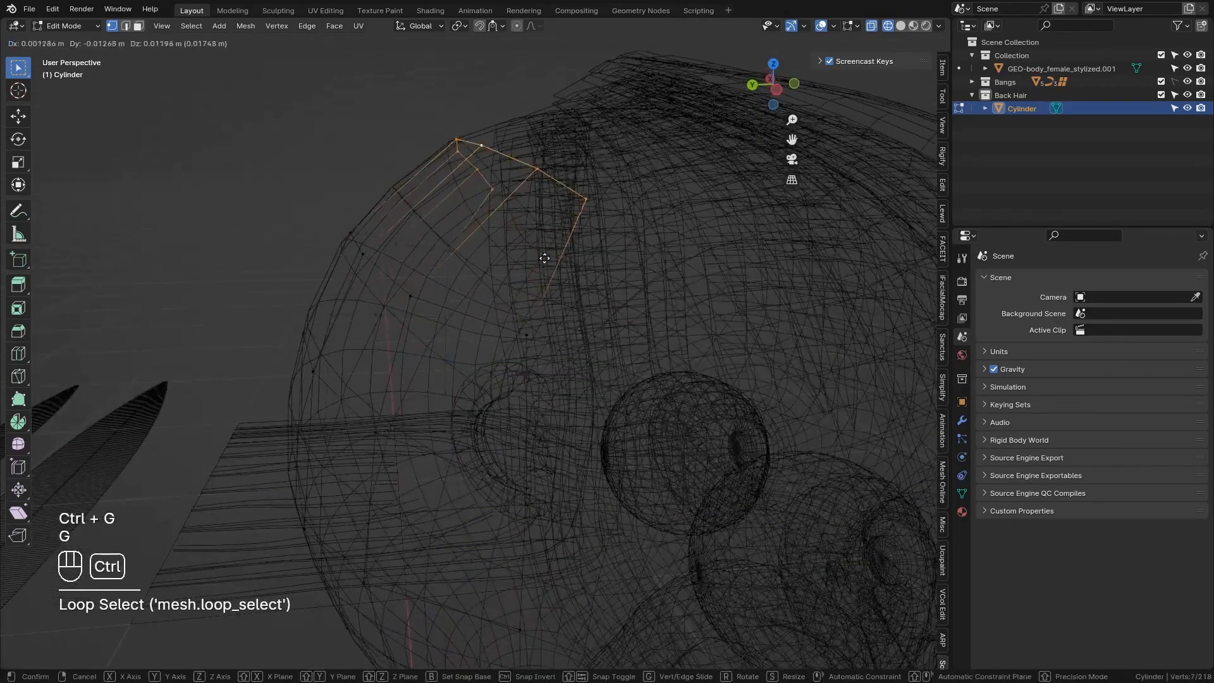
left_click(554, 256)
left_click(530, 421, "alt")
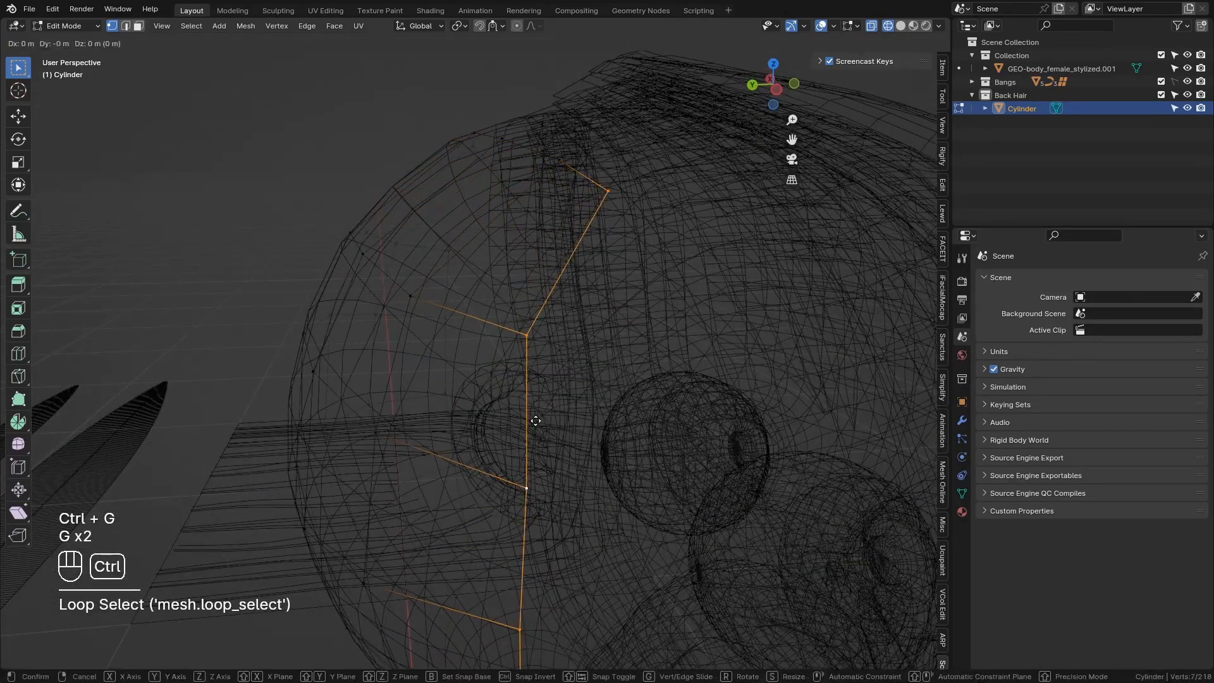
left_click(572, 421)
Step: Move the front edge loop of the cap while viewing it from below
middle_click_drag(534, 340, 547, 403)
middle_click_drag(625, 245, 593, 308)
left_click(569, 353, "alt")
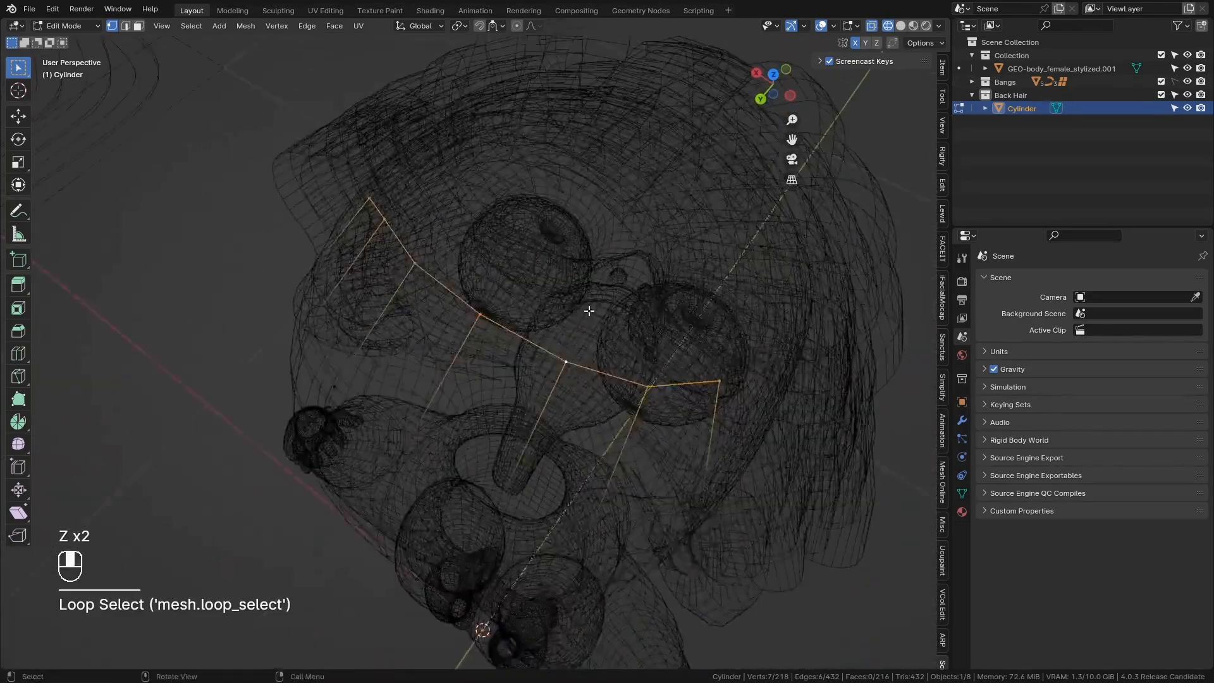
key("g")
left_click(620, 371)
Step: Lower the inner horizontal edge loop of the cap to even out the face spacing
middle_click_drag(620, 371, 525, 347)
left_click(522, 387, "alt")
key("z")
middle_click_drag(345, 392, 534, 383)
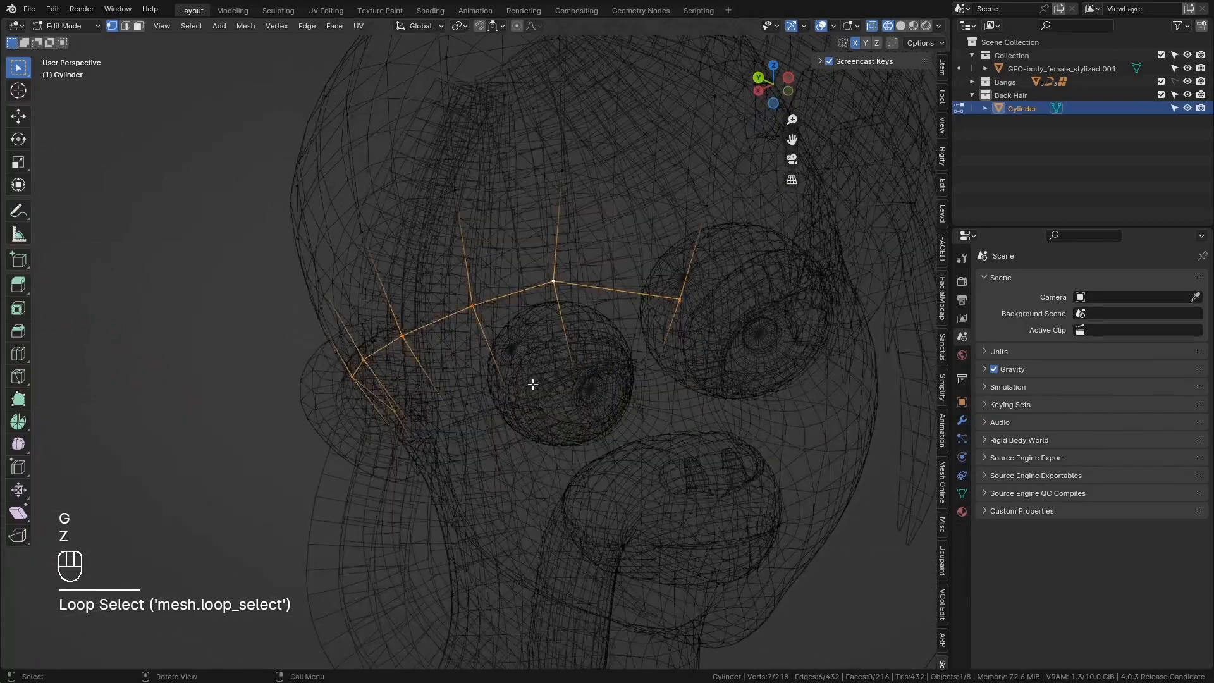
key("g")
left_click(534, 443)
Step: Turn off the Retopology overlay and nudge another part of the cap into place
left_click(849, 28)
scroll(607, 246, "down", 3)
mouse_move(569, 266)
middle_mouse_down()
mouse_move(417, 320)
mouse_move(686, 472)
mouse_move(737, 425)
mouse_move(659, 442)
middle_mouse_up()
left_click(570, 344, "ctrl")
key("g")
left_click(577, 335)
Step: Unhide all hidden hair geometry and move two vertices on its front edge toward the face
key("alt+h")
key("z")
left_click(834, 456)
left_click(478, 299)
mouse_move(484, 363)
middle_mouse_down()
mouse_move(490, 338)
mouse_move(475, 355)
middle_mouse_up()
key("g")
key("g")
left_click(438, 355)
left_click(480, 296)
key("g")
left_click(441, 289)
Step: Reposition the upper front edge vertices of the hair mesh over the top of the head
key("z")
middle_click_drag(380, 284, 339, 303)
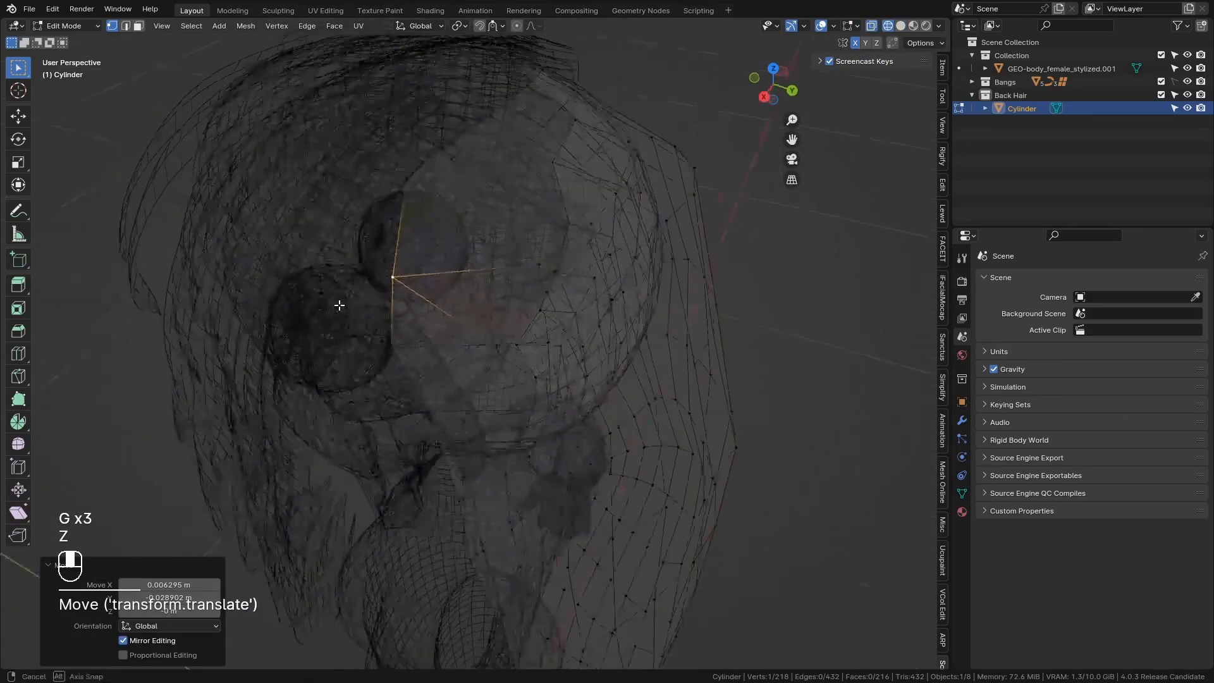
left_click(408, 215)
key("g")
left_click(396, 250)
key("z")
middle_click_drag(506, 272, 586, 391)
key("g")
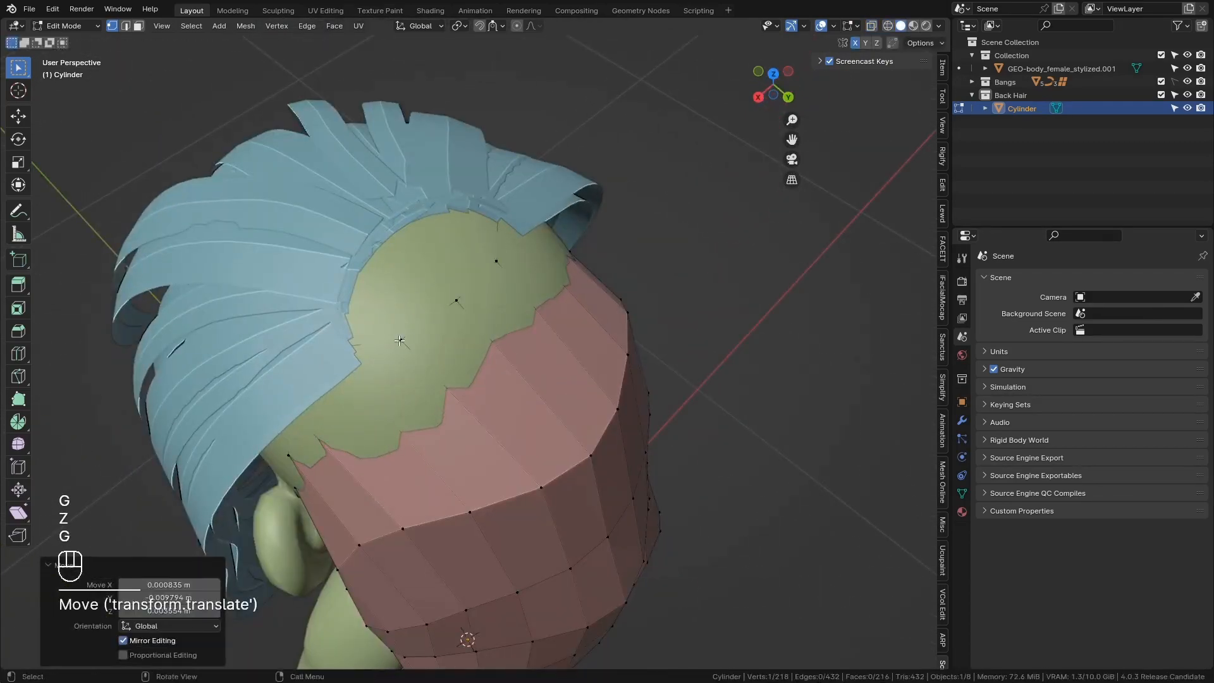
left_click(457, 300)
key("g")
left_click(450, 294)
Step: Add a centred edge loop just behind the hair mesh's front edge and fatten it outward
middle_click_drag(550, 329, 615, 263)
key("ctrl+r")
left_click(548, 209)
left_click(550, 210)
key("alt+s")
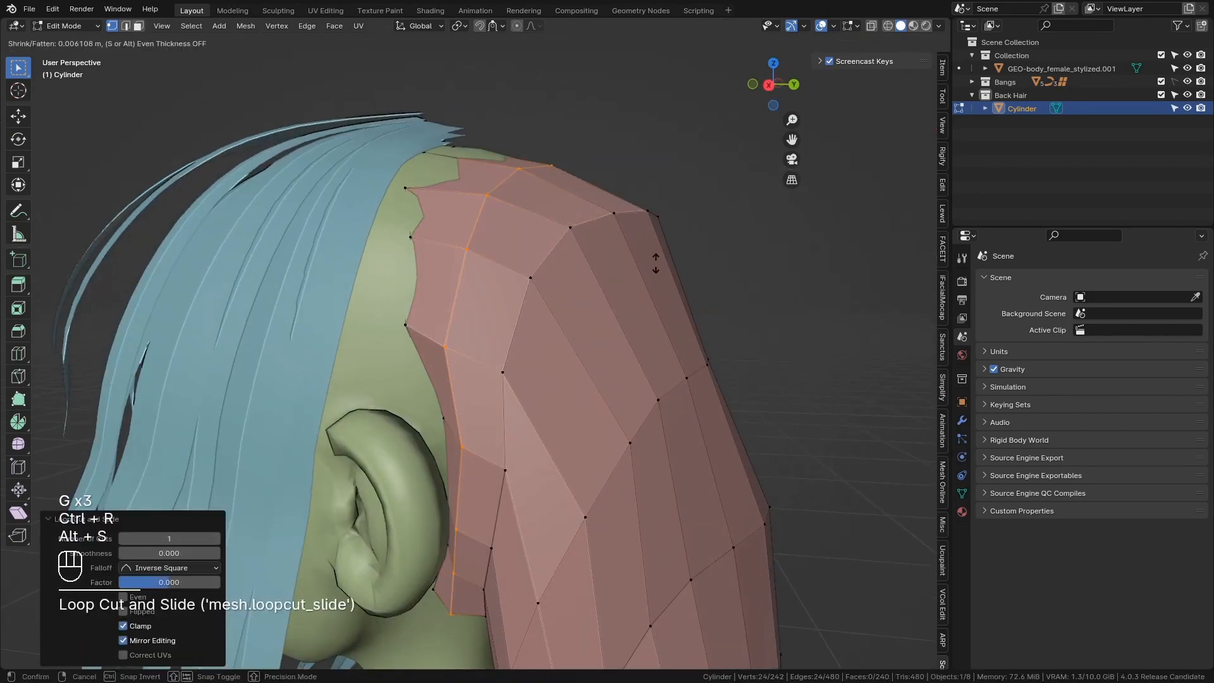
left_click(600, 190)
Step: Reposition the new front edge loop and fatten it further outward from the head
middle_click_drag(600, 190, 491, 293)
key("g")
left_click(506, 376)
middle_click_drag(506, 376, 676, 414)
key("alt+s")
left_click(772, 418)
Step: Fatten the edge loop running around the hair at neck height by about 0.0056 m
left_click(665, 406, "alt")
key("alt+s")
left_click(750, 429)
Step: Slide the edge loop beside the neck along the surface to even out the face spacing
middle_click_drag(749, 429, 506, 253)
scroll(506, 253, "up", 4)
middle_click_drag(506, 253, 482, 278)
scroll(441, 242, "up", 3)
middle_click(441, 243, "alt")
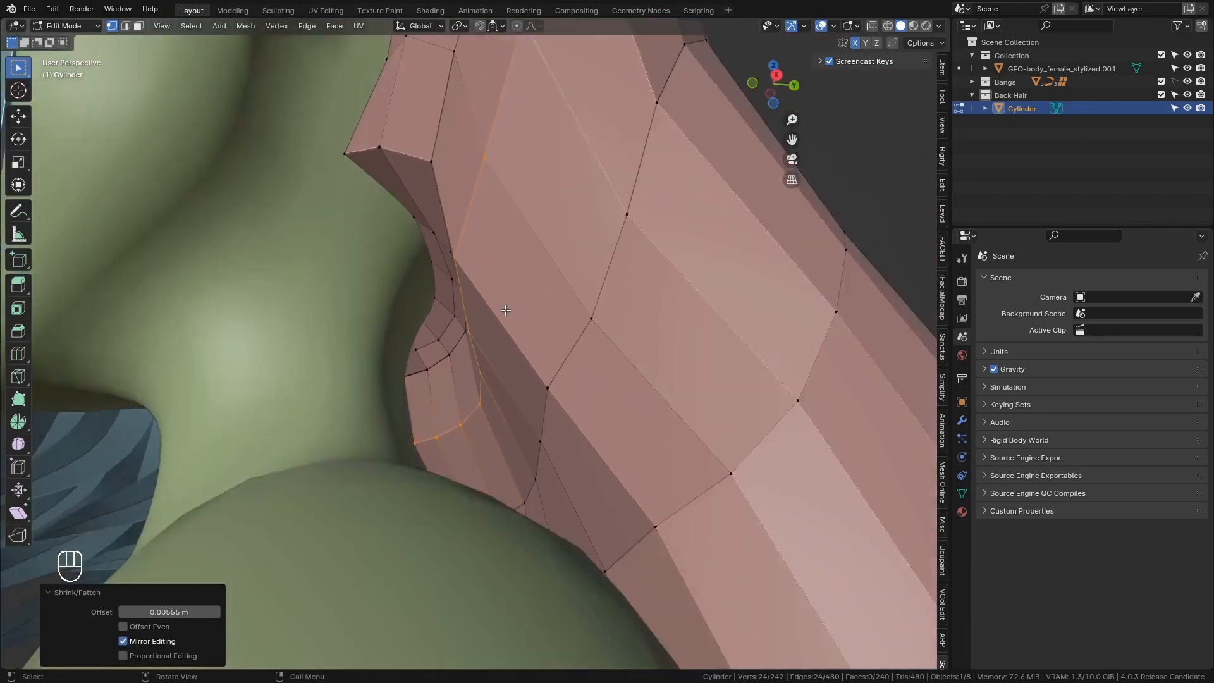
scroll(484, 342, "up", 4)
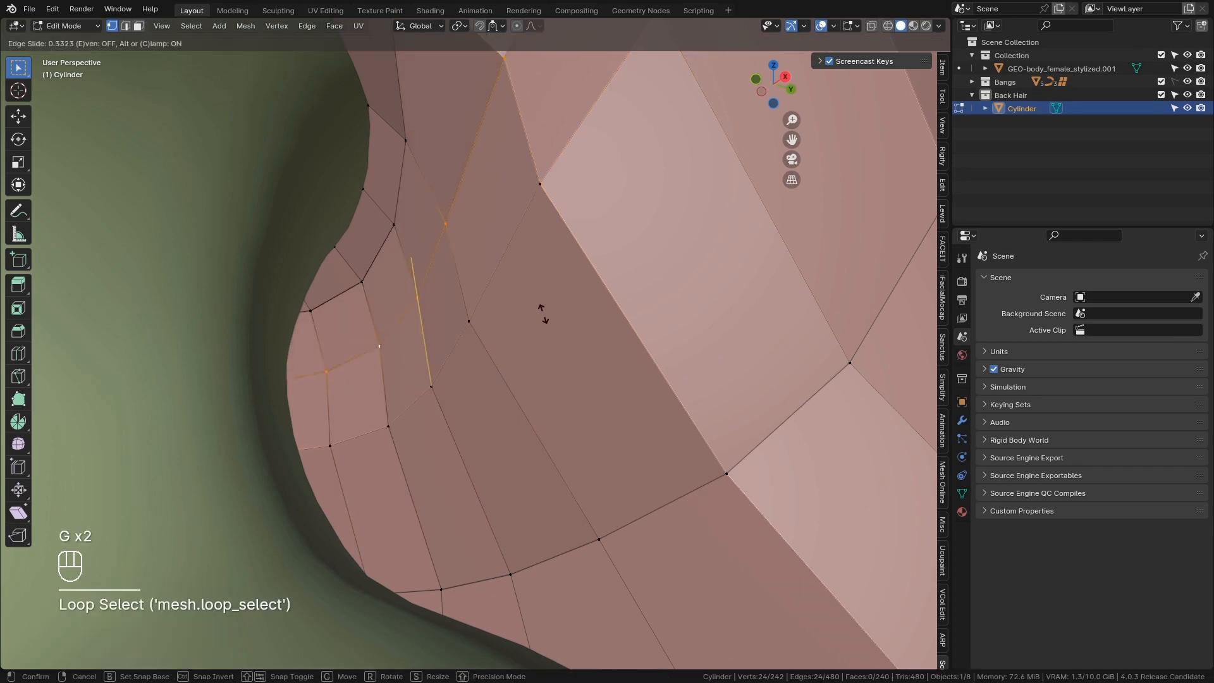
middle_click_drag(512, 264, 569, 290)
scroll(569, 290, "down", 2)
left_click(590, 323)
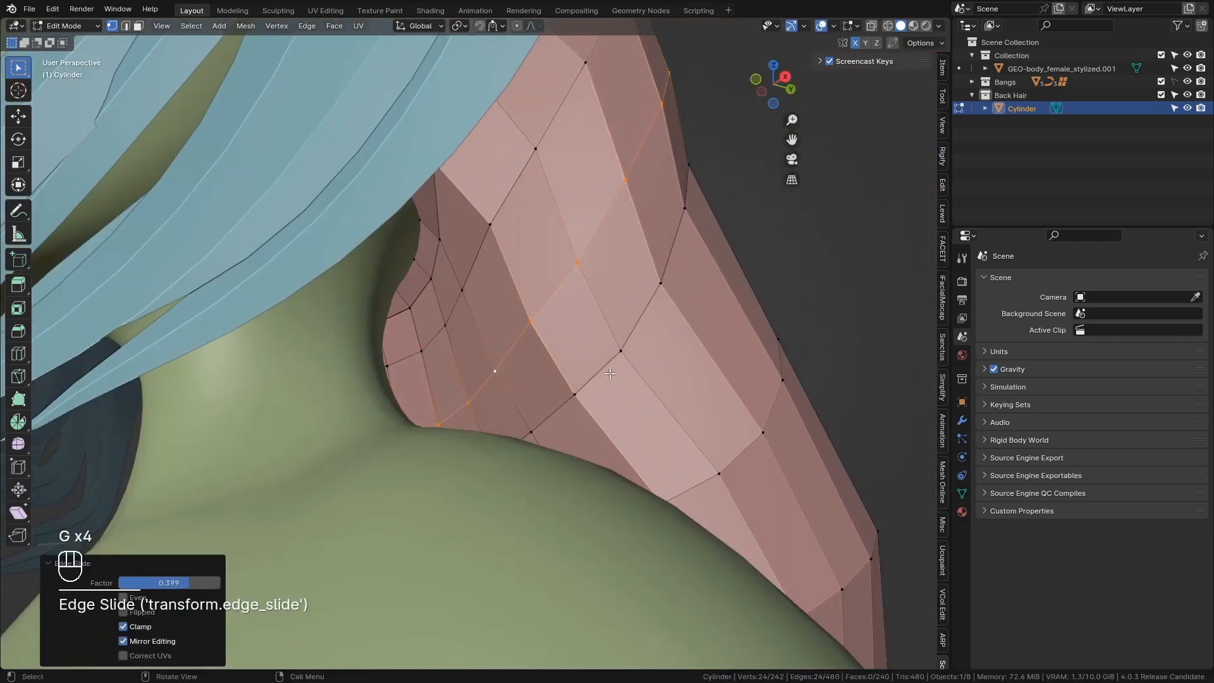
Step: Slide the next edge loop down, just above the shoulder, to balance the surrounding faces
left_click(599, 374, "alt")
middle_click_drag(599, 374, 458, 314)
key("g")
key("g")
left_click(582, 439)
Step: Enable proportional editing and raise the sunken top front edge of the hair by about 0.0034 m along Z
scroll(582, 439, "down", 4)
scroll(482, 362, "down", 1)
middle_click_drag(482, 362, 554, 292)
right_click(511, 220)
scroll(480, 313, "up", 3)
left_click(518, 313, "alt")
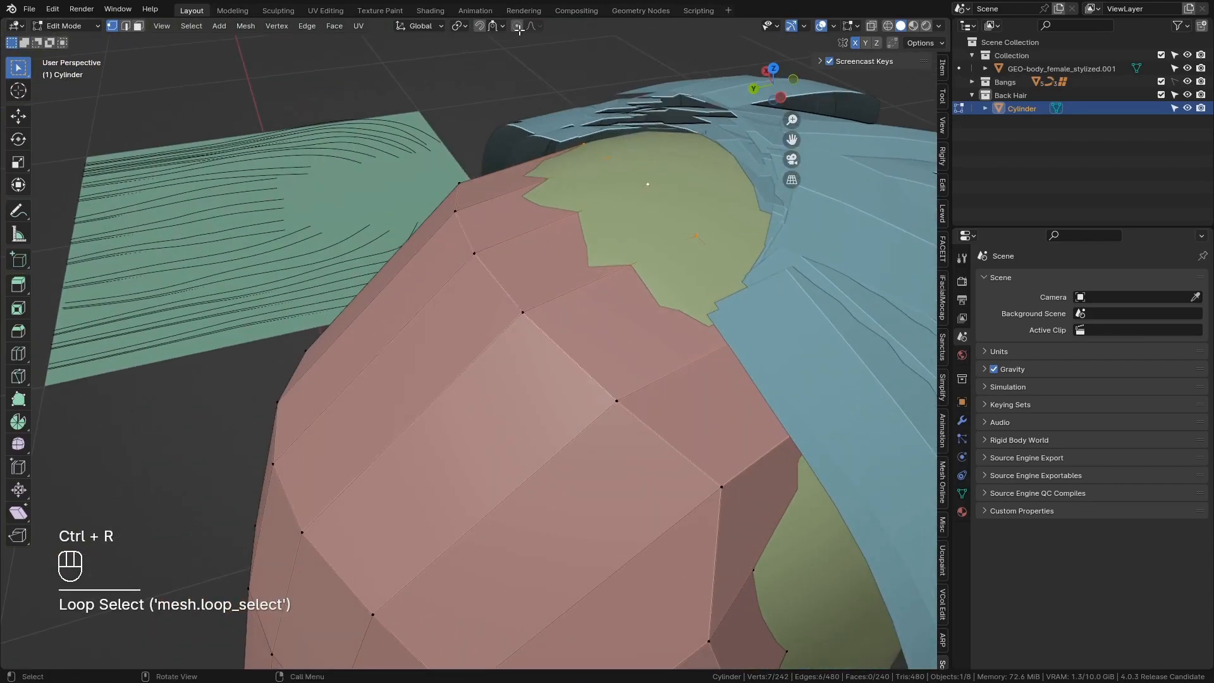
key("g")
key("z")
scroll(608, 186, "up", 3)
left_click(608, 183)
Step: Shift the hair's top front edge along Y and fine-tune its height along Z with proportional editing
middle_click_drag(608, 183, 607, 243)
key("g")
key("y")
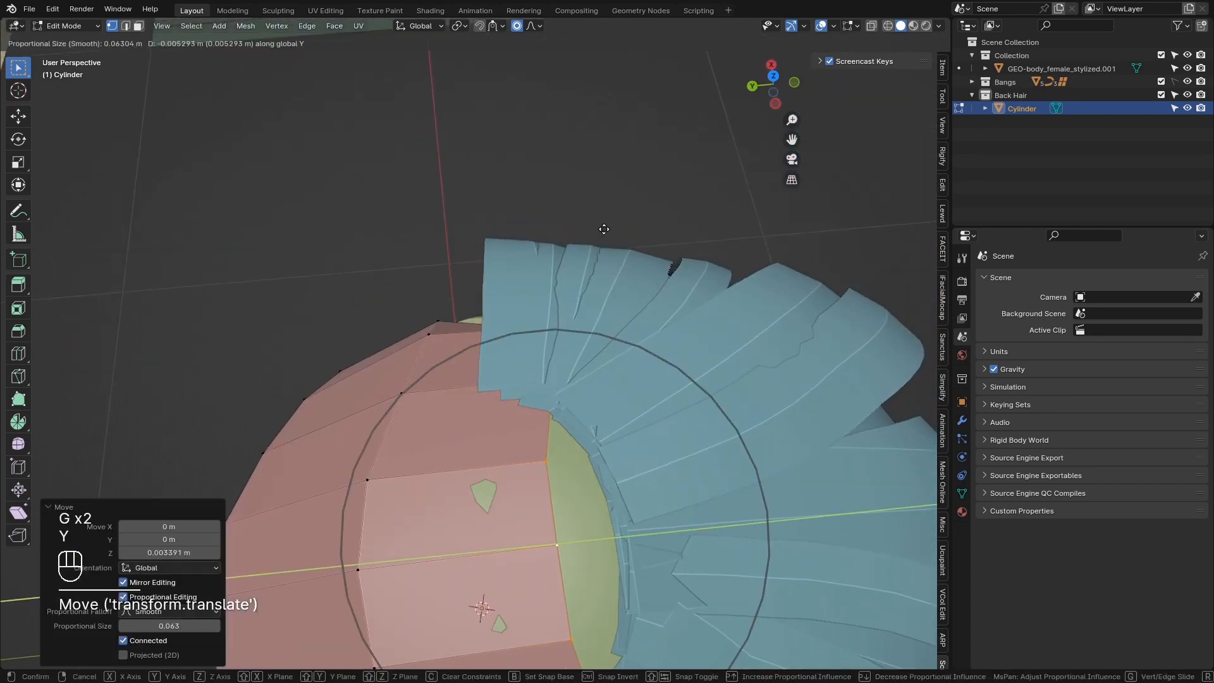
left_click(600, 250)
key("g")
key("z")
left_click(585, 243)
key("g")
key("z")
left_click(586, 247)
Step: Adjust a top edge vertex along Y and freely reposition another vertex with proportional falloff
left_click(598, 385)
key("g")
key("y")
left_click(597, 381)
middle_click_drag(596, 380, 550, 405)
left_click(529, 320)
key("g")
left_click(654, 523)
Step: Smooth the lower side and back of the hair volume in Sculpt Mode with the Slide Relax brush active
middle_click_drag(653, 524, 480, 200)
scroll(477, 255, "up", 3)
left_click(476, 255)
mouse_move(451, 436)
middle_mouse_down("shift")
mouse_move(443, 316)
mouse_move(457, 278)
middle_mouse_up("shift")
middle_click_drag(456, 278, 538, 380)
key("ctrl+Tab")
key("q")
left_click(487, 385)
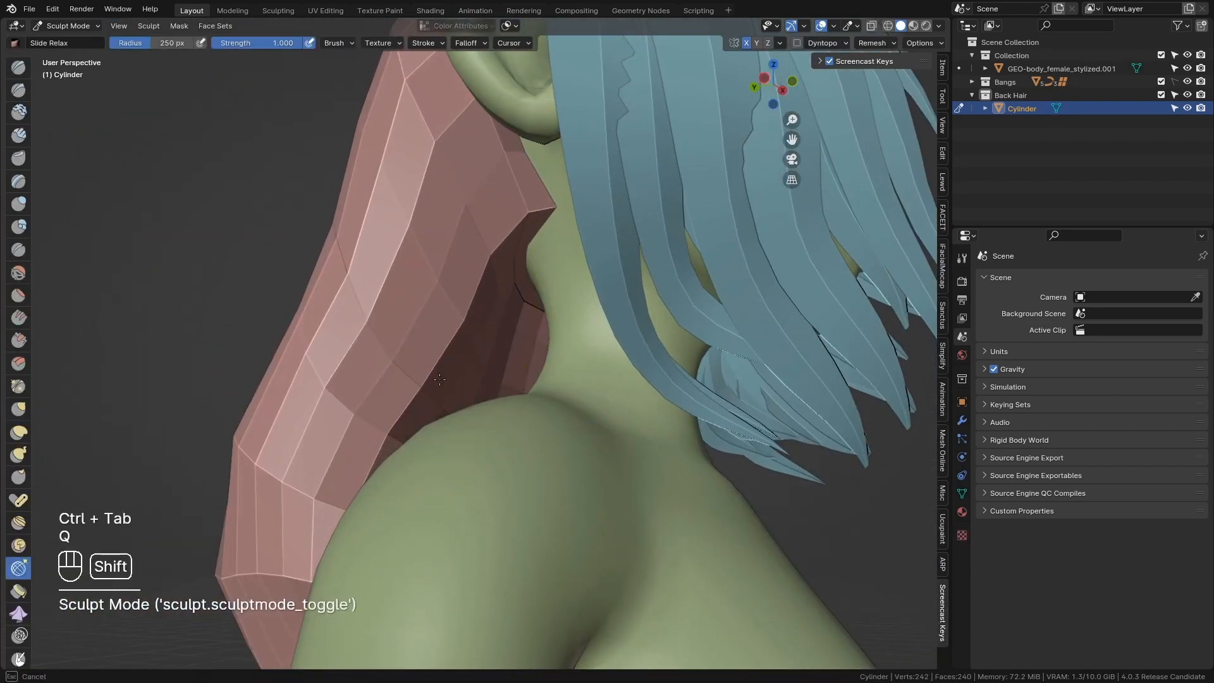
mouse_move(354, 471)
middle_mouse_down("shift")
mouse_move(468, 341)
mouse_move(579, 329)
mouse_move(523, 297)
middle_mouse_up("shift")
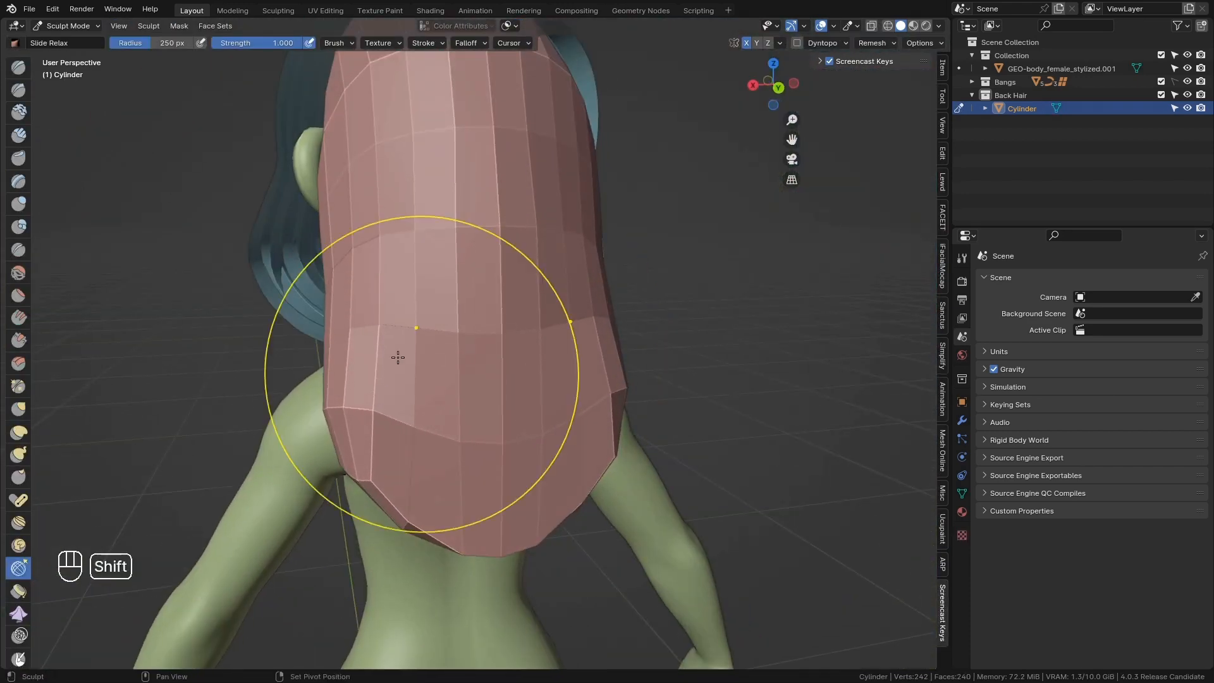
middle_click_drag(397, 357, 352, 442)
key("ctrl+Tab")
Step: Try to pull the lower corner vertex of the hair inward by about 0.022 m along X with proportional editing
mouse_move(420, 380)
middle_mouse_down()
mouse_move(449, 352)
mouse_move(366, 202)
middle_mouse_up()
scroll(449, 353, "up", 2)
key("Tab")
middle_click_drag(547, 371, 548, 395)
left_click(545, 383)
key("g")
key("x")
scroll(632, 448, "down", 12)
left_click(650, 441)
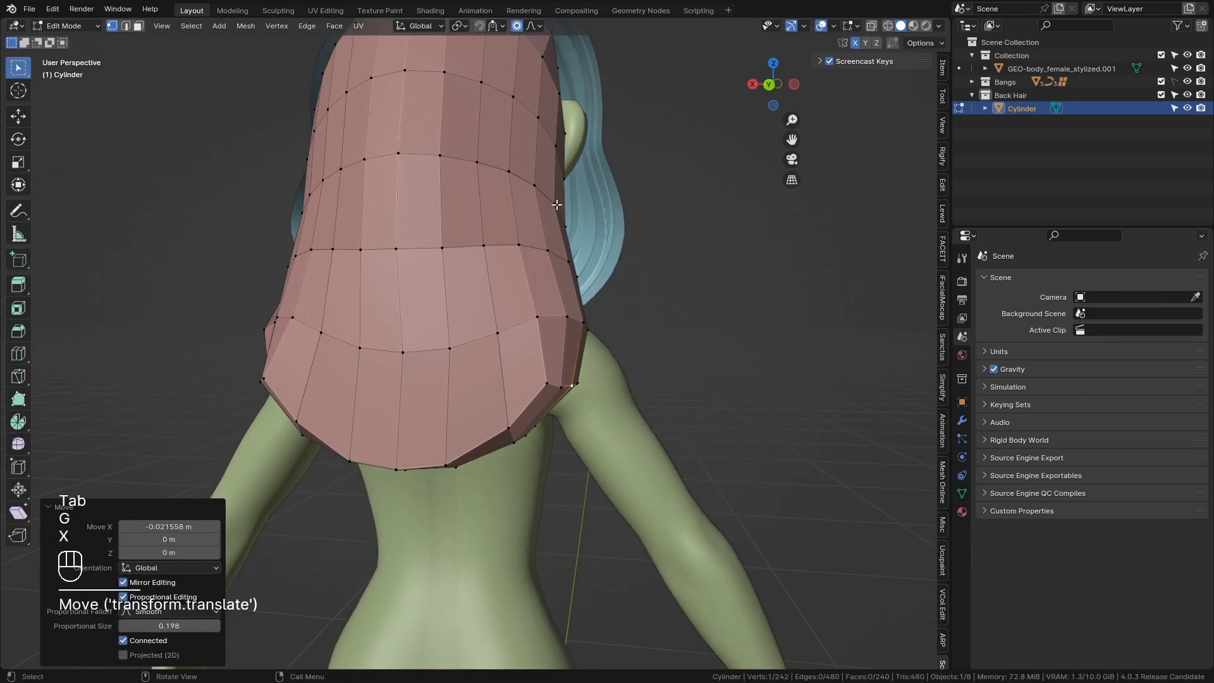
Step: Try a second inward move along X on the lower hair, and undo the recent corner adjustments
key("g")
key("x")
left_click(537, 253)
scroll(538, 253, "down", 3)
middle_click_drag(367, 386, 545, 404)
scroll(544, 403, "up", 5)
key("ctrl+z")
key("ctrl+z")
key("ctrl+z")
key("ctrl+z")
Step: Move the widest vertex on the lower side of the hair along X with mirrored proportional editing
middle_click_drag(727, 471, 545, 508)
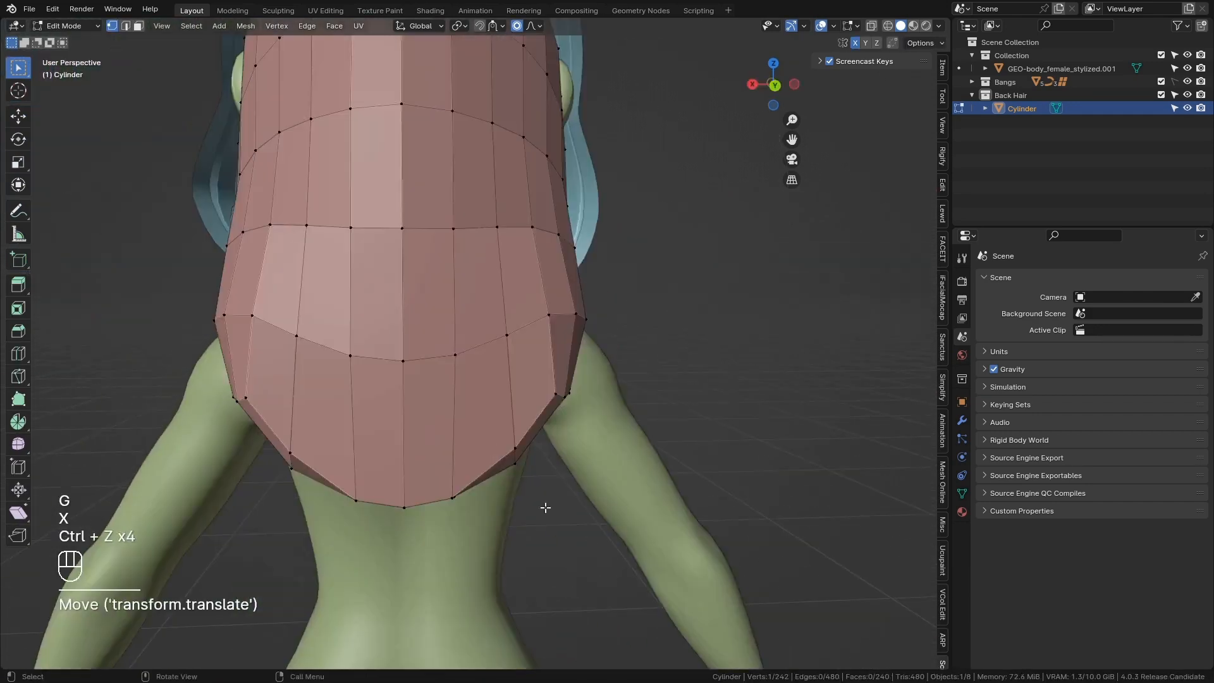
key("a")
key("a")
key("space")
left_click(702, 328)
left_click(579, 323)
middle_click_drag(579, 326, 856, 310)
key("g")
key("x")
left_click(560, 429)
Step: Refine the lower side's position with a free move instead of the X-only move and return to Object Mode
key("g")
key("x")
left_click(569, 289)
key("ctrl+z")
key("g")
left_click(582, 306)
key("Tab")
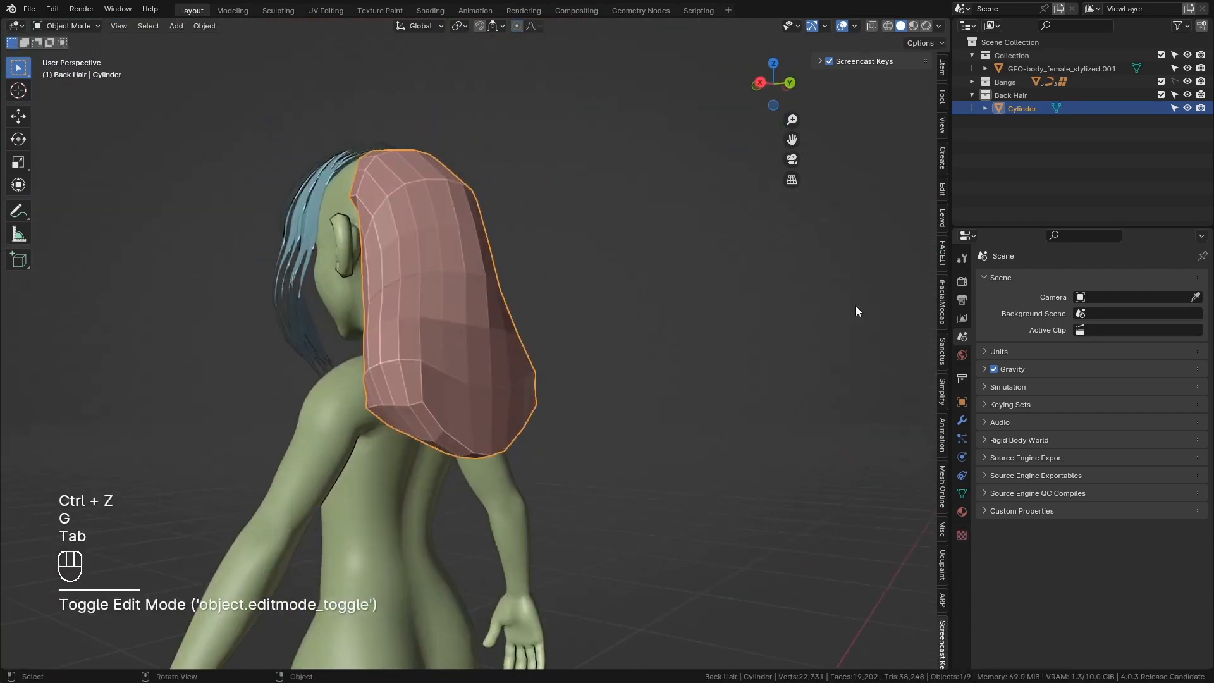
Step: Move Hair Curves, Radius Proxy and Radius Proxy.001 out of the Bangs collection into the Scene Collection
left_click(972, 82)
middle_click_drag(419, 299, 481, 297)
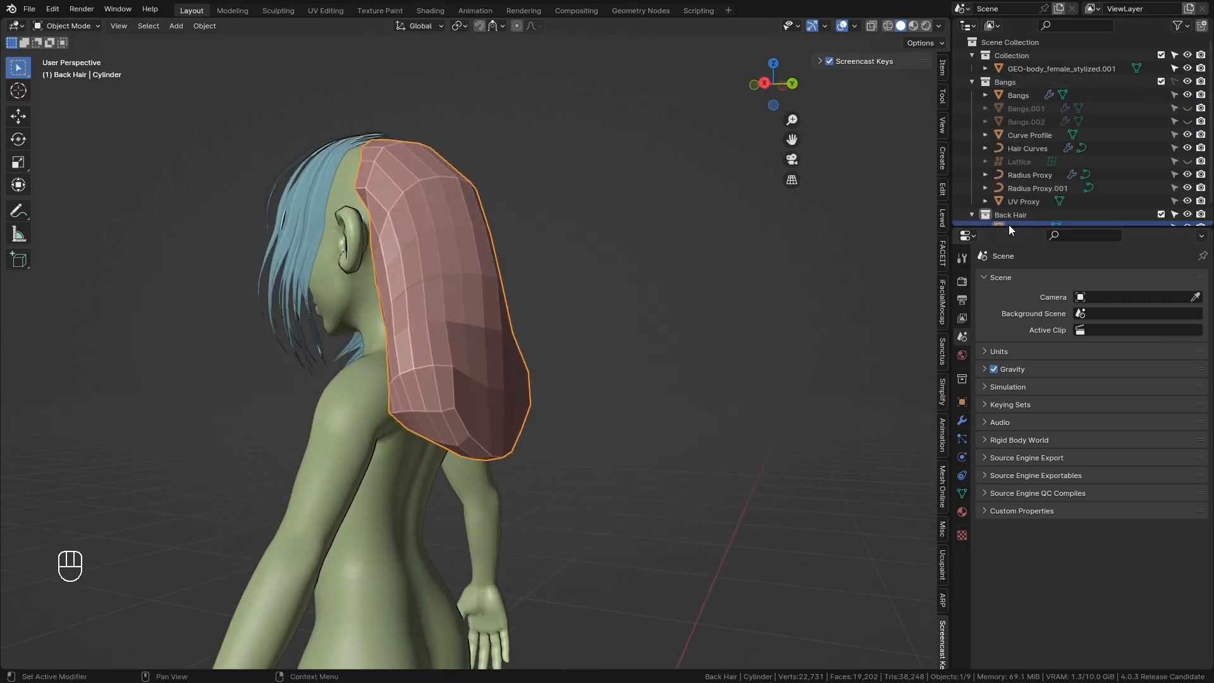
left_click_drag(1001, 228, 1011, 352)
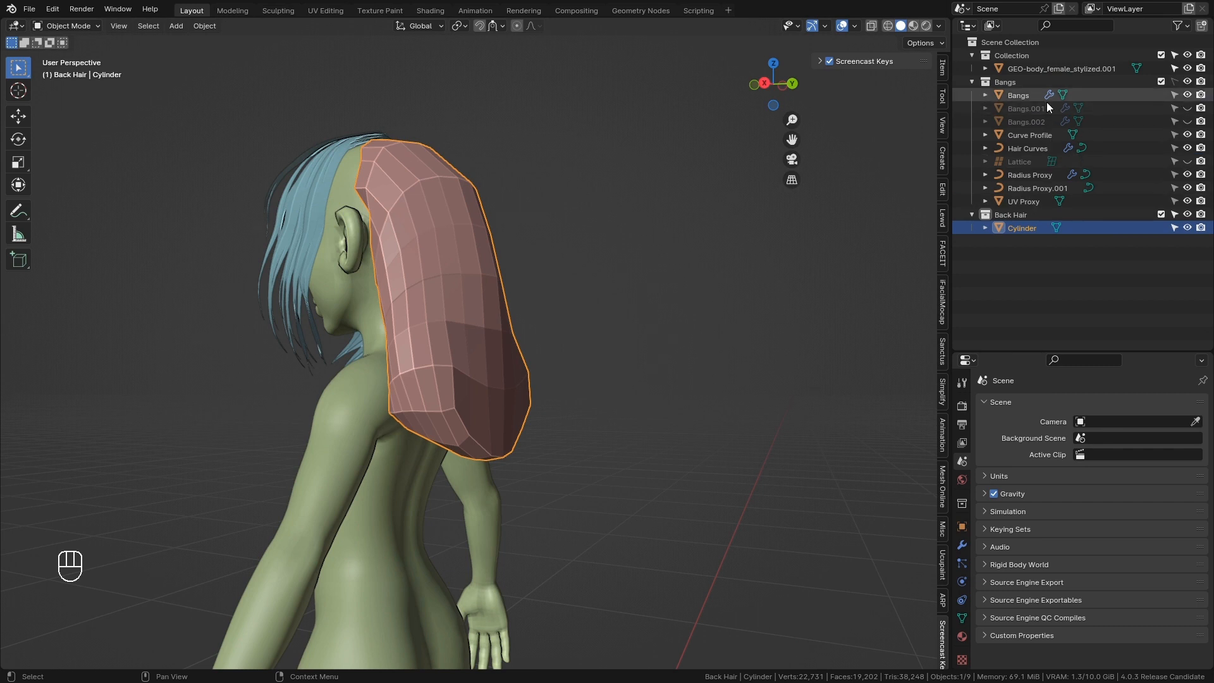
left_click(1048, 135)
left_click_drag(1041, 148, 1056, 272)
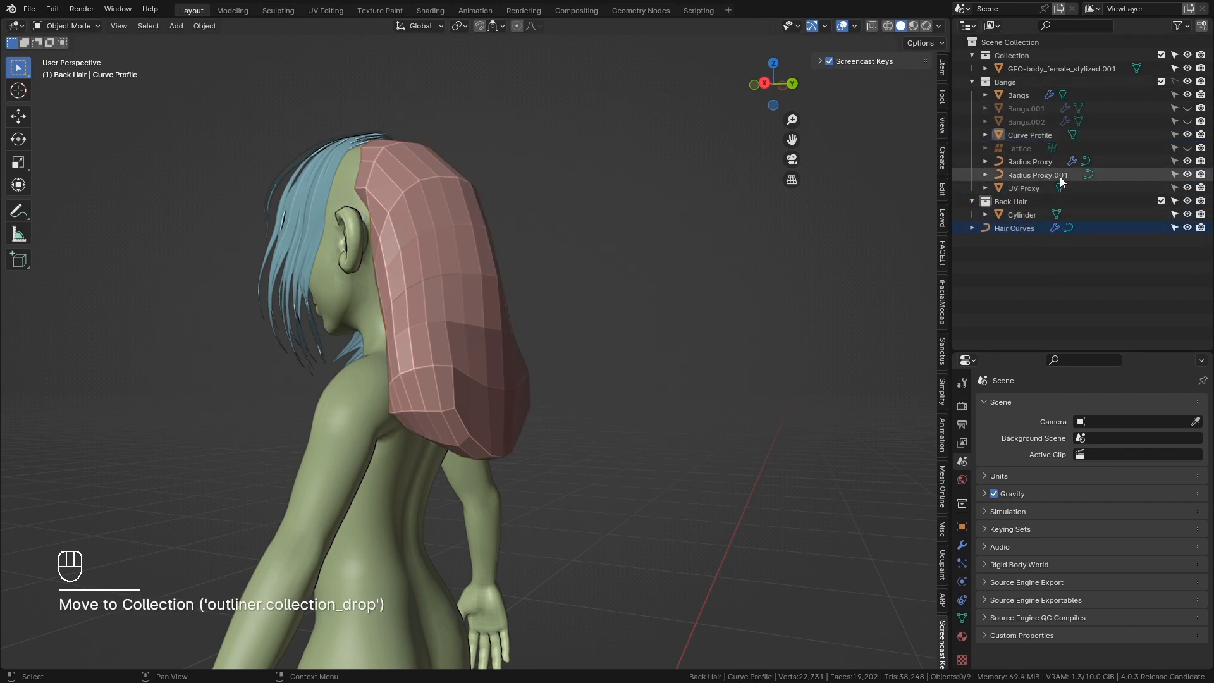
left_click_drag(1045, 162, 1043, 246)
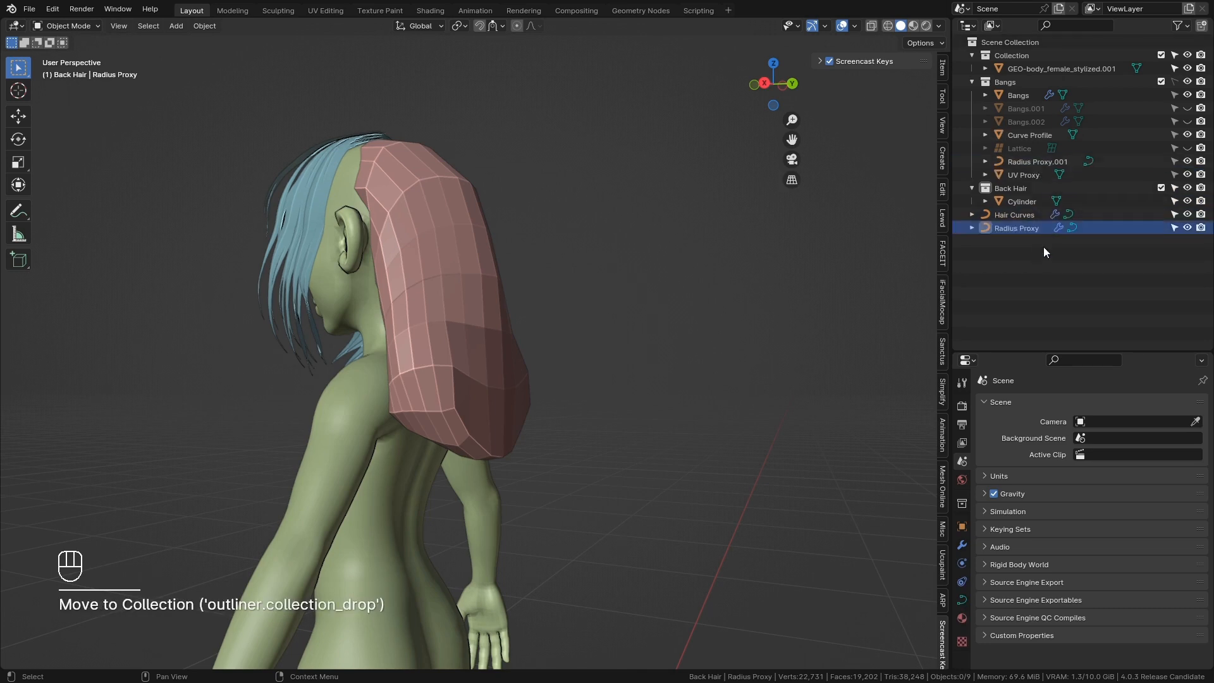
left_click_drag(1042, 163, 1049, 271)
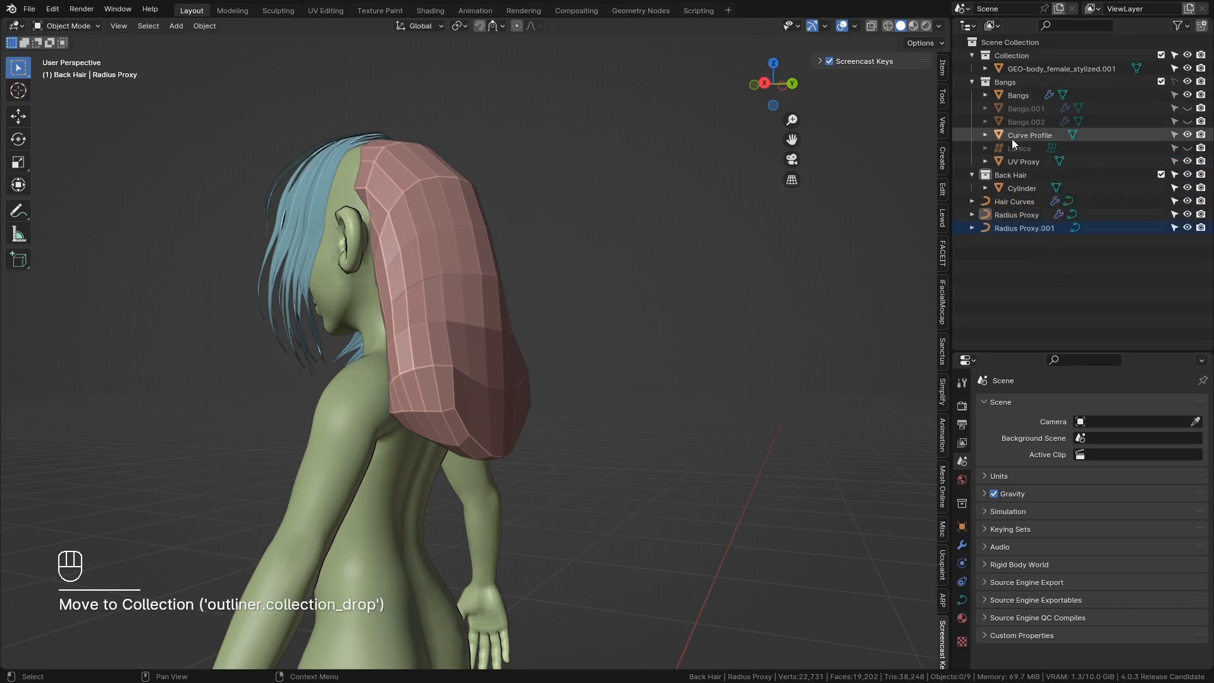
left_click(973, 83)
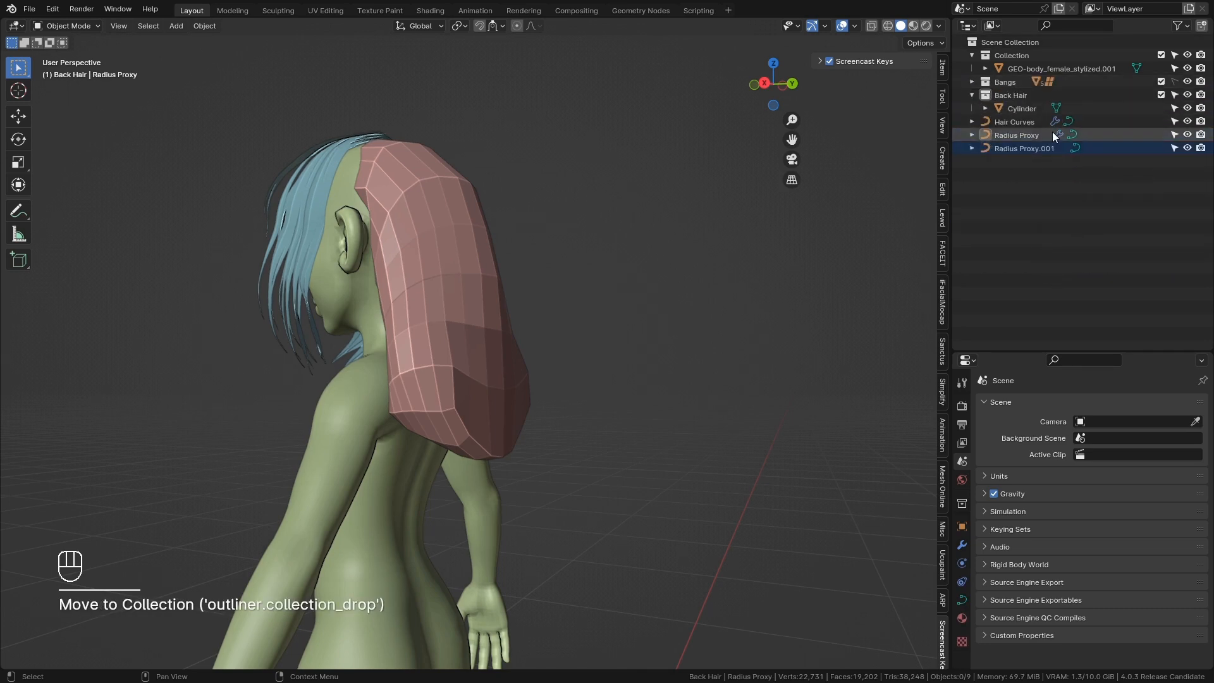
Step: Add the Cylinders to Curves modifier to the Cylinder object
middle_click_drag(592, 260, 469, 310)
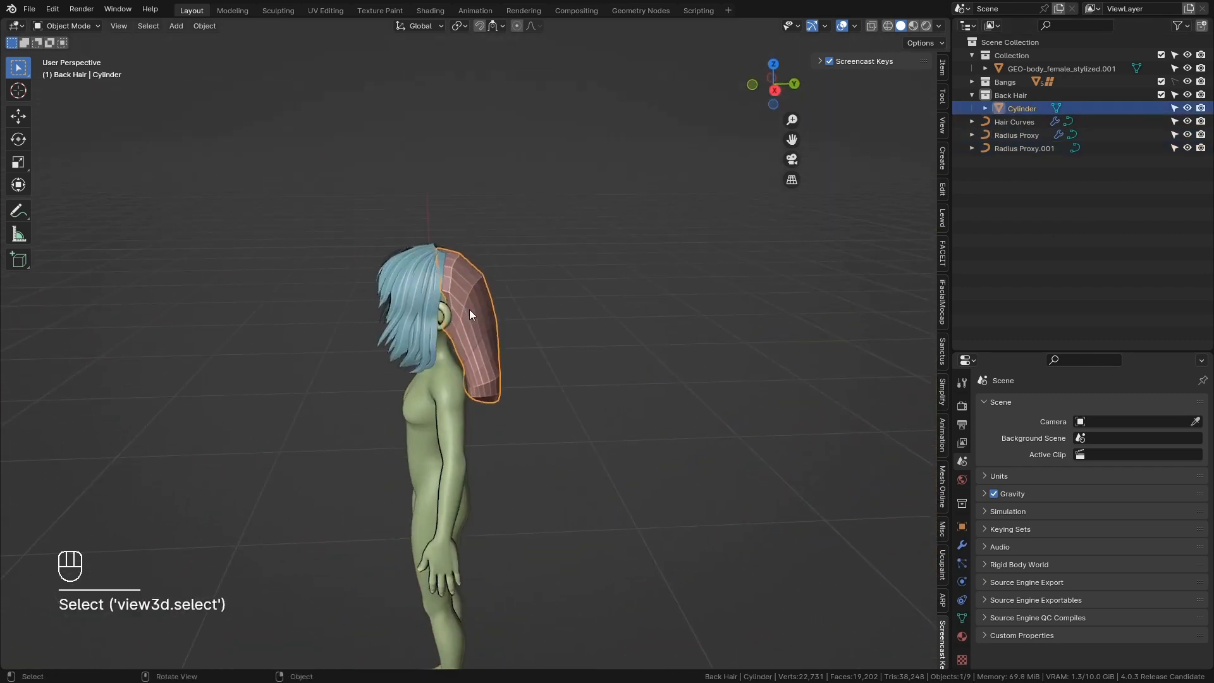
left_click(961, 544)
left_click_drag(1022, 351, 1022, 163)
middle_click_drag(537, 235, 559, 211)
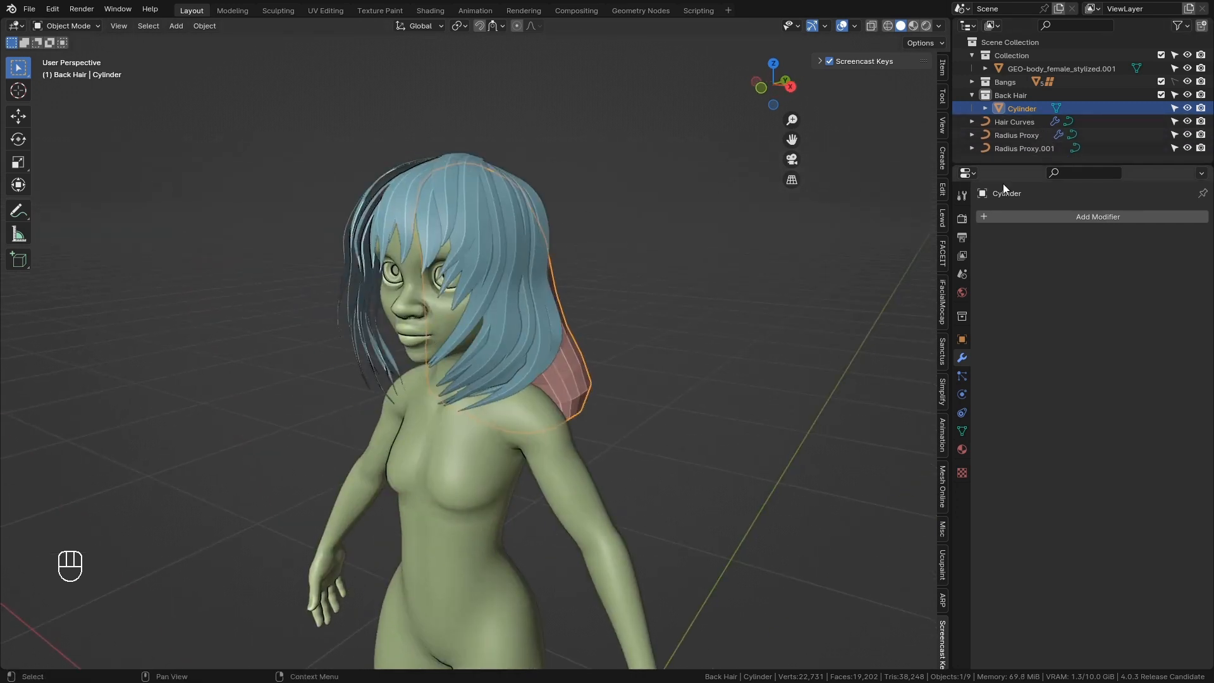
left_click(996, 215)
type("c")
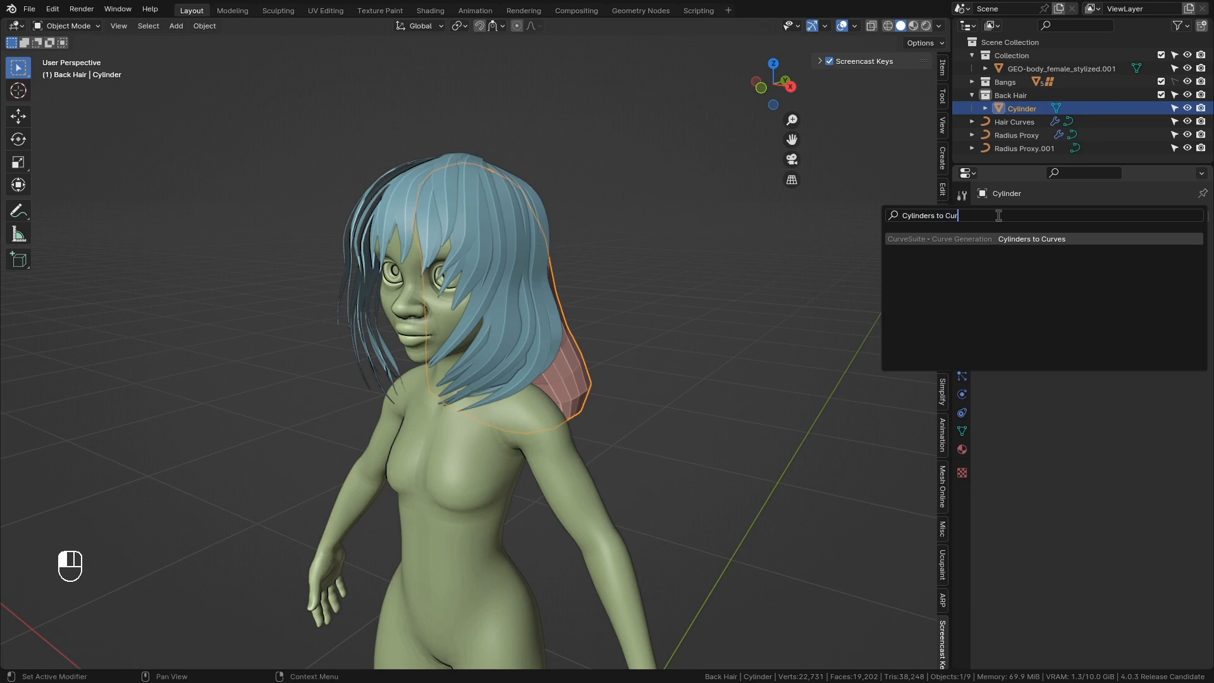
left_click(1090, 238)
Step: Add the Curve to Mesh node-group modifier to the Cylinder after Cylinders to Curves
middle_click_drag(718, 288, 758, 402)
middle_click_drag(759, 401, 575, 401, "shift")
middle_click_drag(807, 299, 680, 141, "alt")
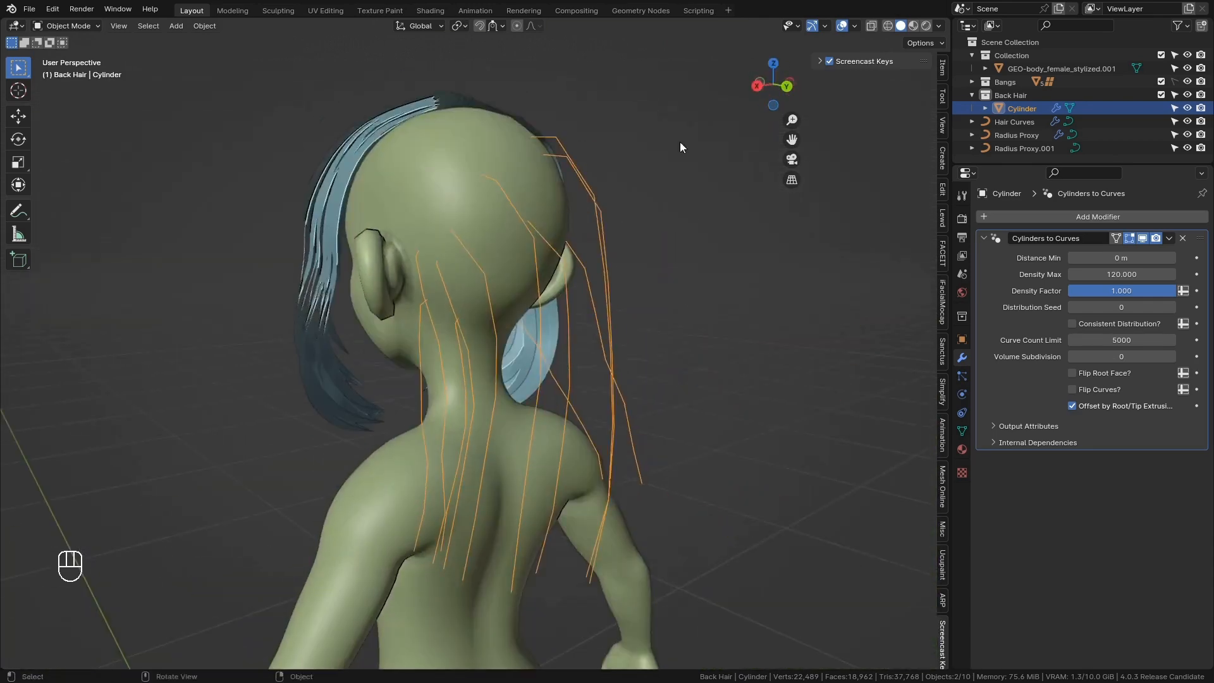
left_click(1018, 217)
type("curve to me")
key("Return")
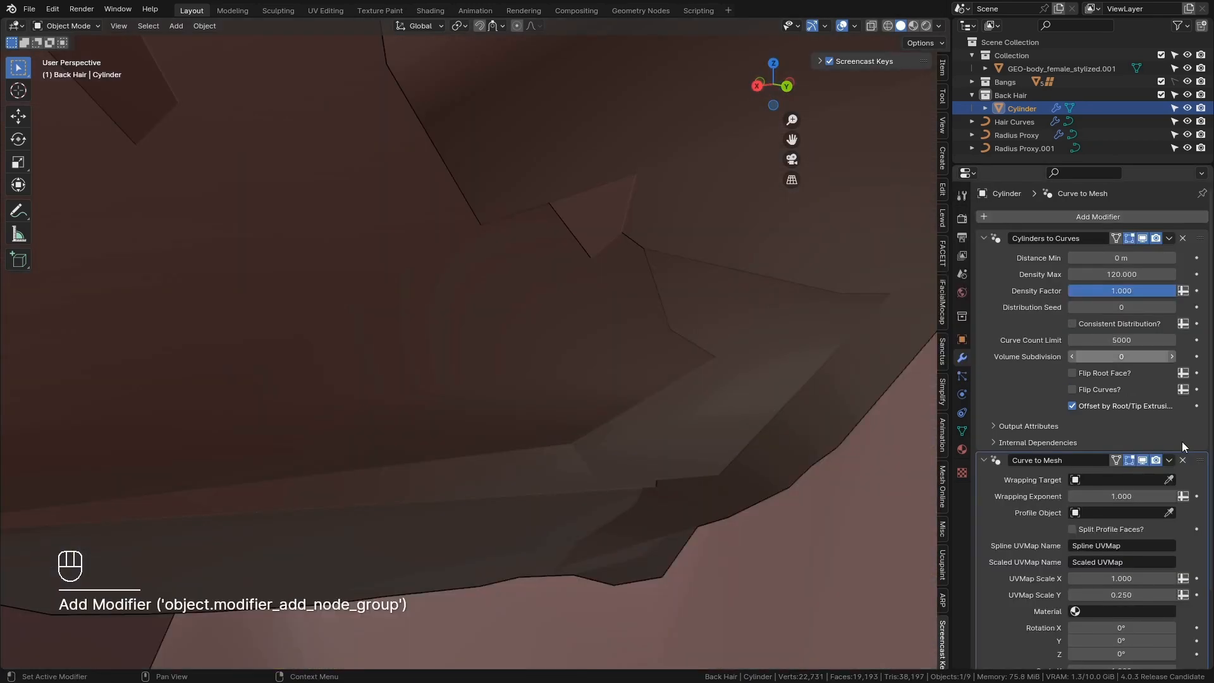
Step: Move Curve Profile out of the Bangs collection and assign it as the Profile Object of Curve to Mesh
scroll(1053, 88, "down", 2)
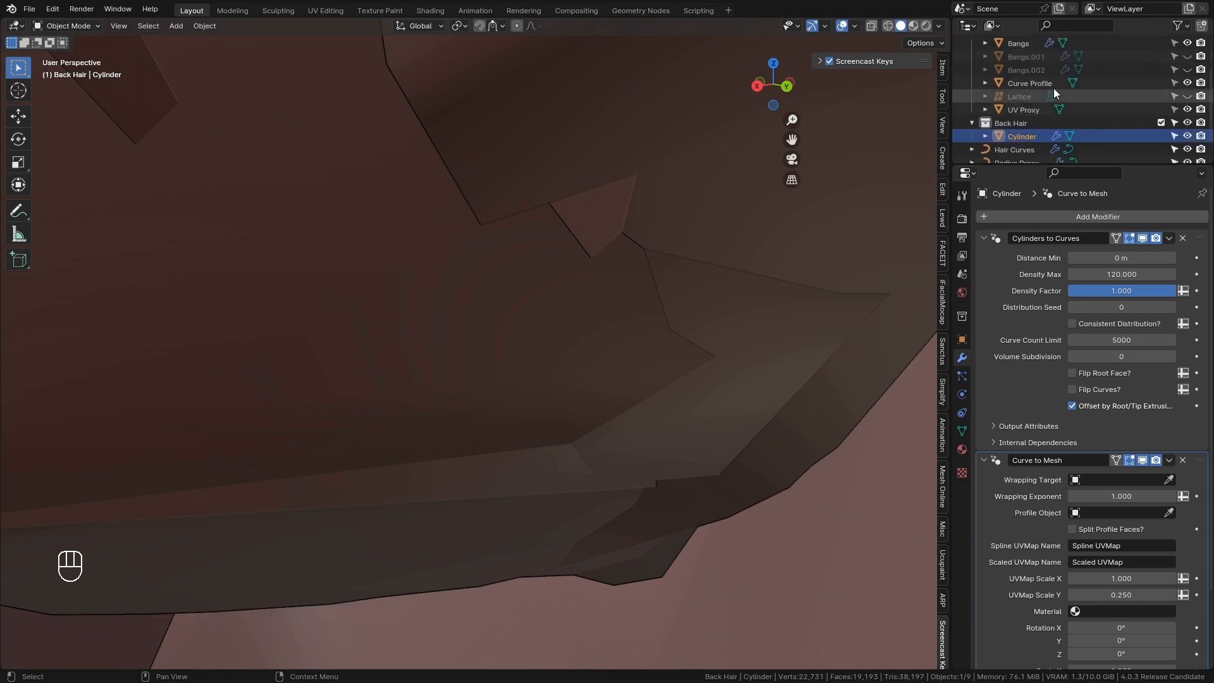
left_click_drag(1008, 149, 1008, 149)
scroll(986, 114, "up", 3)
left_click(972, 71)
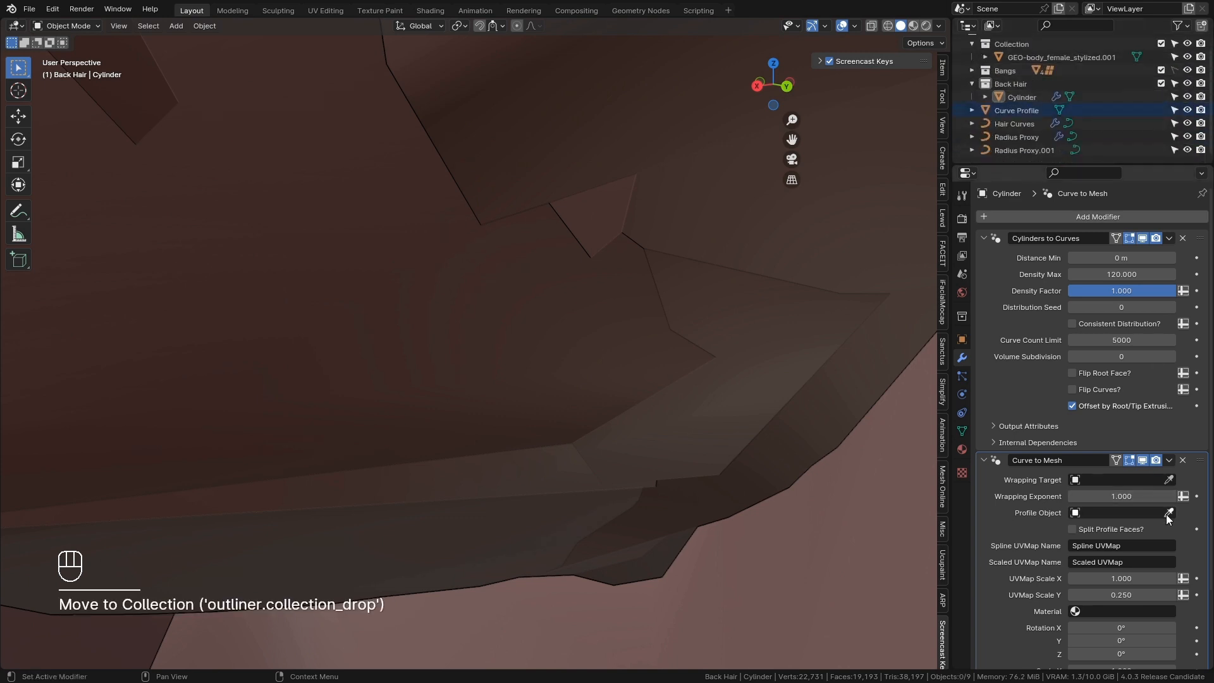
left_click(1012, 111)
Step: Enable Split Profile Faces in the Curve to Mesh modifier
middle_click_drag(558, 260, 487, 263)
scroll(559, 285, "up", 5)
middle_click_drag(708, 363, 556, 380, "shift")
scroll(1121, 488, "down", 3)
left_click(1068, 438)
scroll(759, 405, "down", 2)
middle_click_drag(556, 379, 588, 423, "shift")
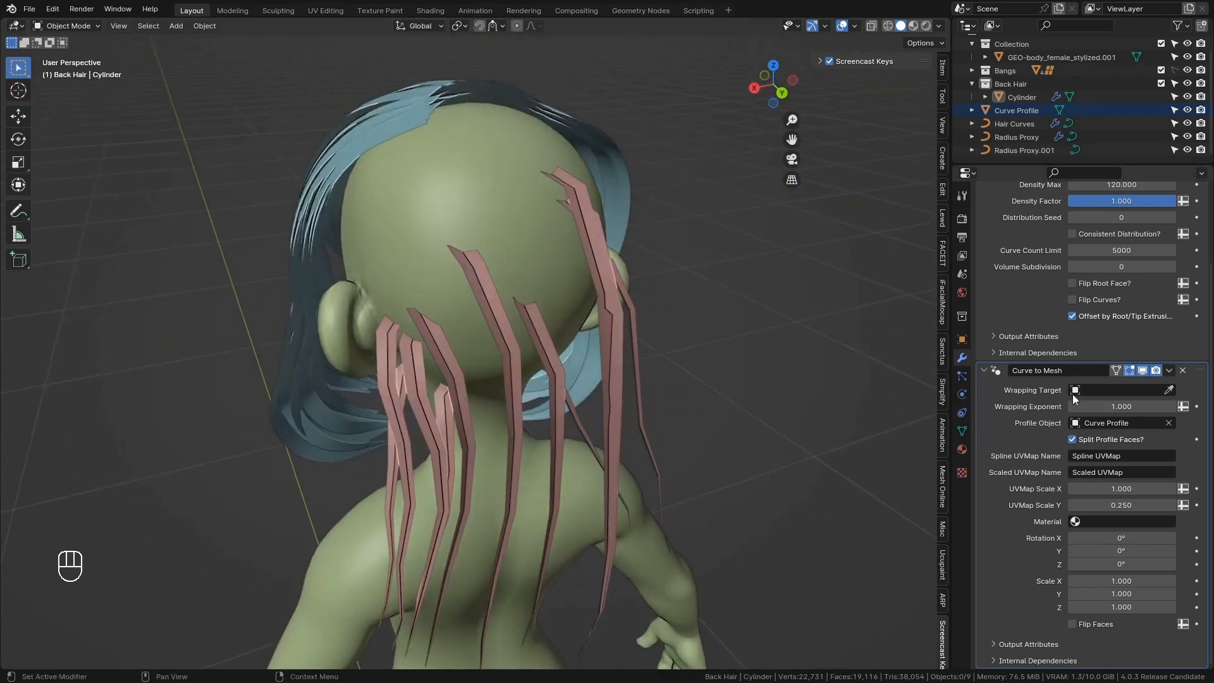
Step: Raise the Density Max of Cylinders to Curves to 2400 and finally to 4800
left_click(995, 369)
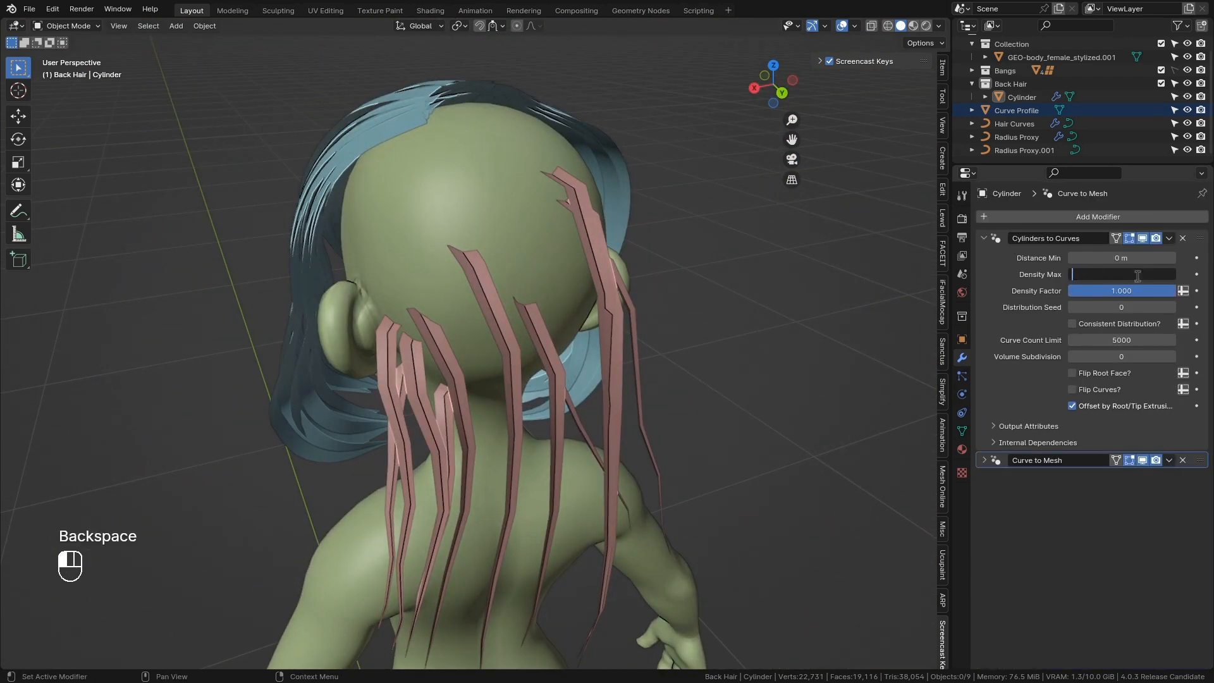
type("2400")
key("Return")
middle_click_drag(670, 303, 840, 316)
left_click(984, 460)
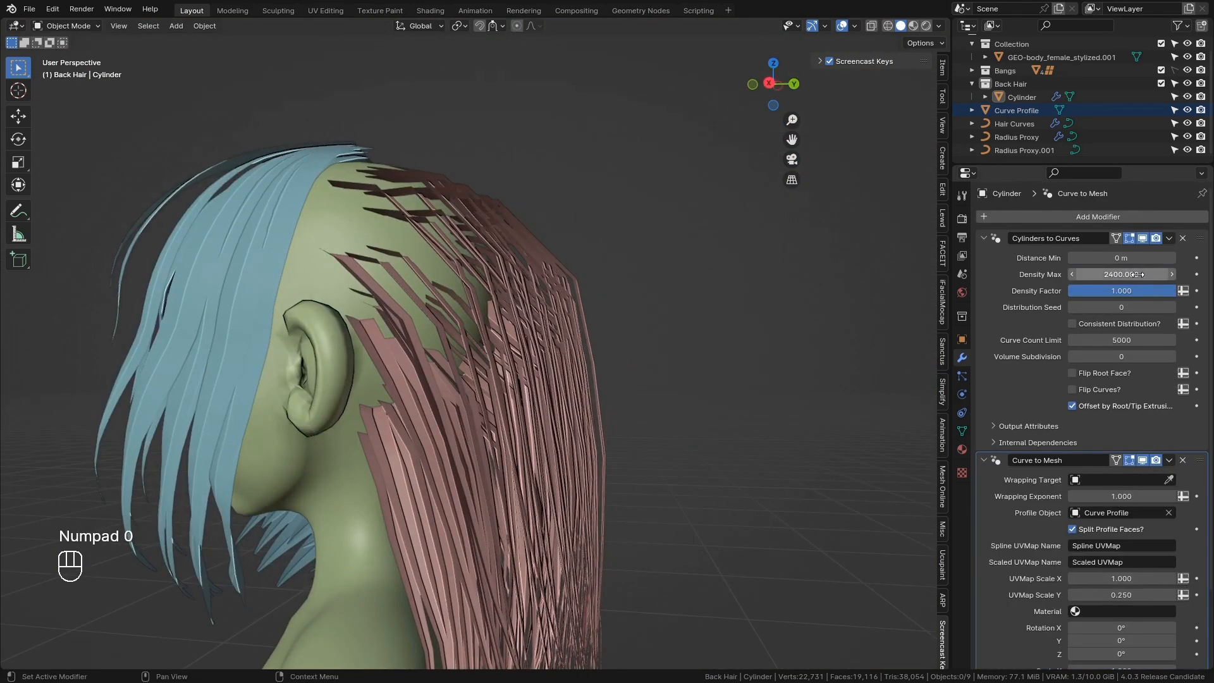
mouse_move(1137, 273)
left_mouse_down()
mouse_move(1112, 274)
mouse_move(1142, 257)
mouse_move(1132, 258)
left_mouse_up()
type("800")
key("Return")
Step: Set the Curve to Mesh Scale X to 1.6 and collapse both modifiers
scroll(1109, 433, "down", 3)
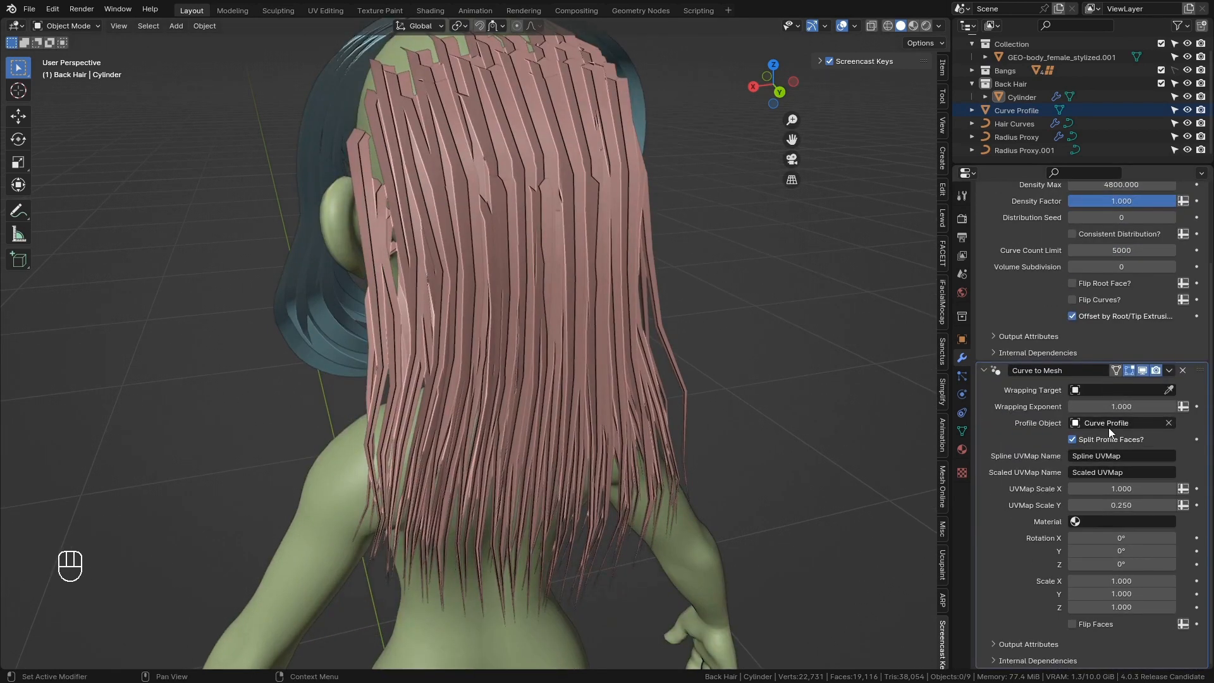
key("Return")
scroll(980, 268, "up", 5)
left_click(984, 237)
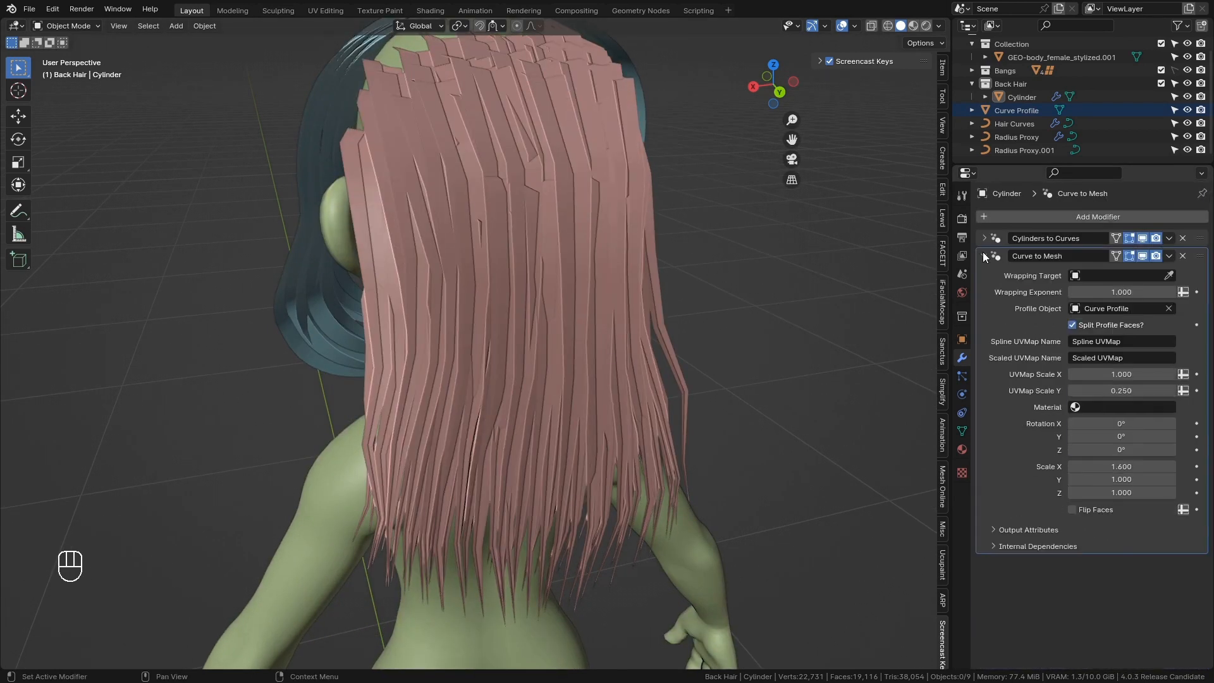
left_click(983, 253)
Step: Add the Transfer Radius and Tilt modifier and place it between Cylinders to Curves and Curve to Mesh
left_click(1004, 215)
type("trans")
left_click(1037, 253)
left_click_drag(1200, 273, 1201, 250)
Step: Set the Target Curve of the Transfer Radius and Tilt modifier to Radius Proxy.001
left_click(1169, 275)
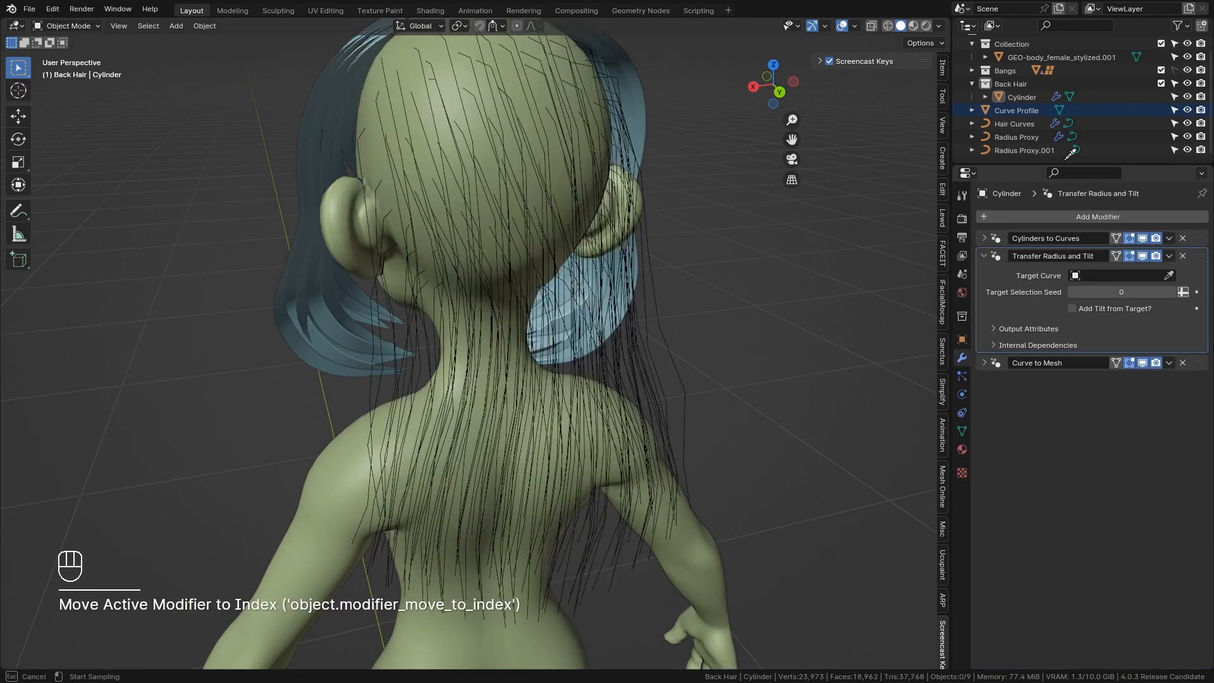
left_click(1169, 276)
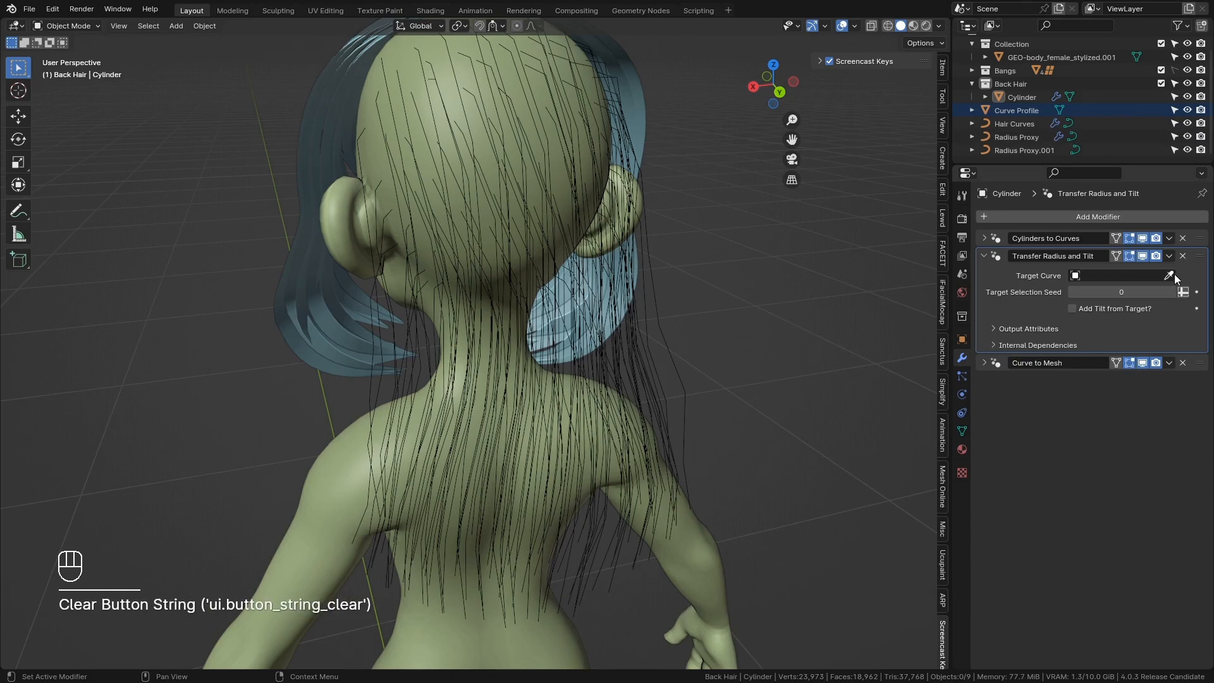
left_click(1168, 276)
left_click(1024, 150)
left_click(983, 362)
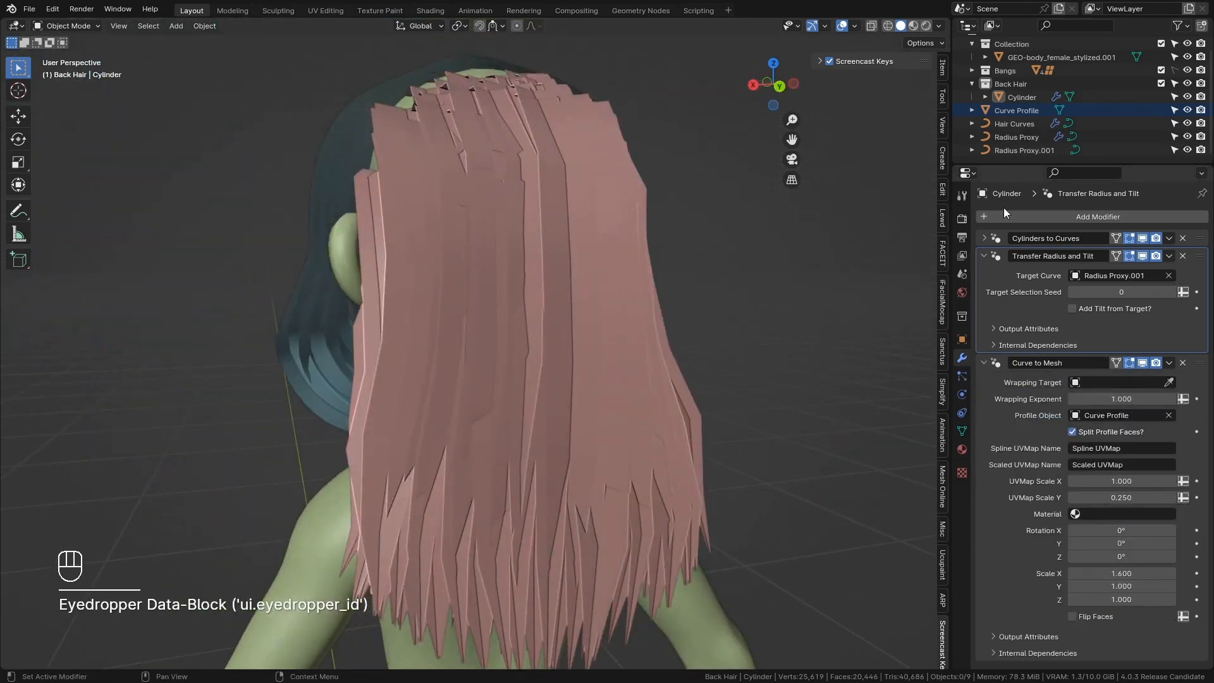
Step: Add an Align Curve to Surface modifier before Curve to Mesh, with GEO-body_female_stylized.001 as its Wrapping Target
left_click(1003, 215)
type("Align curve")
key("Return")
left_click(984, 362)
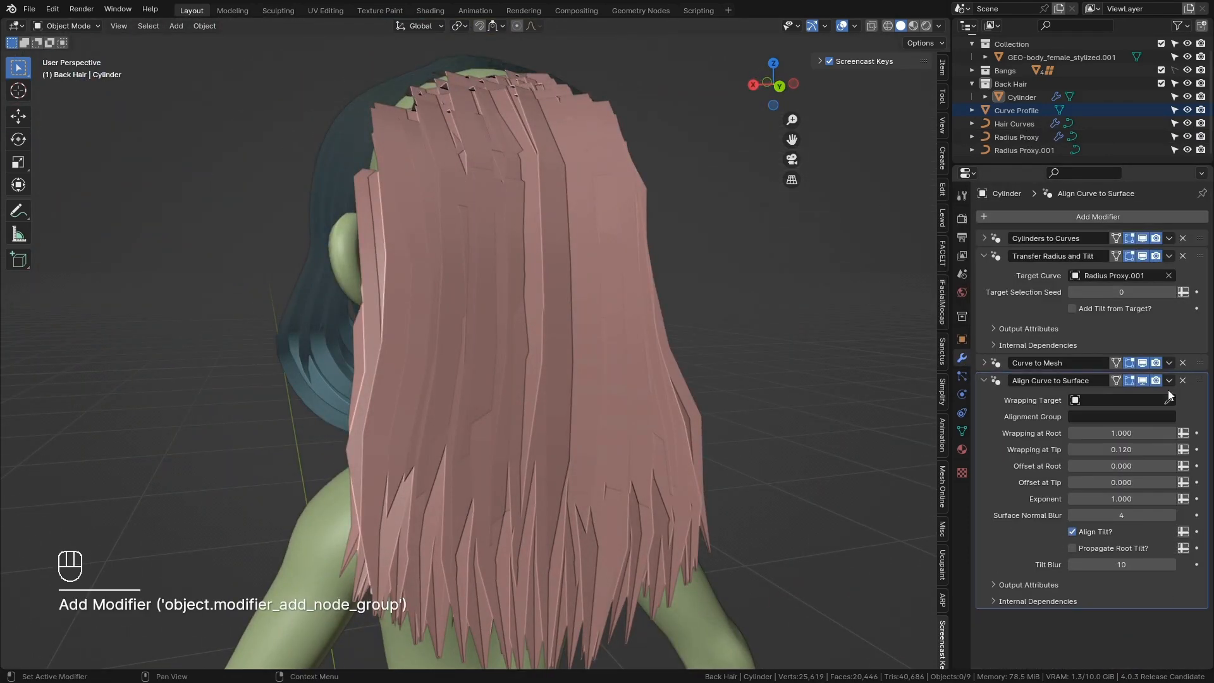
left_click_drag(1200, 380, 1205, 352)
left_click(1169, 382)
left_click(563, 183)
middle_click_drag(556, 344, 695, 354)
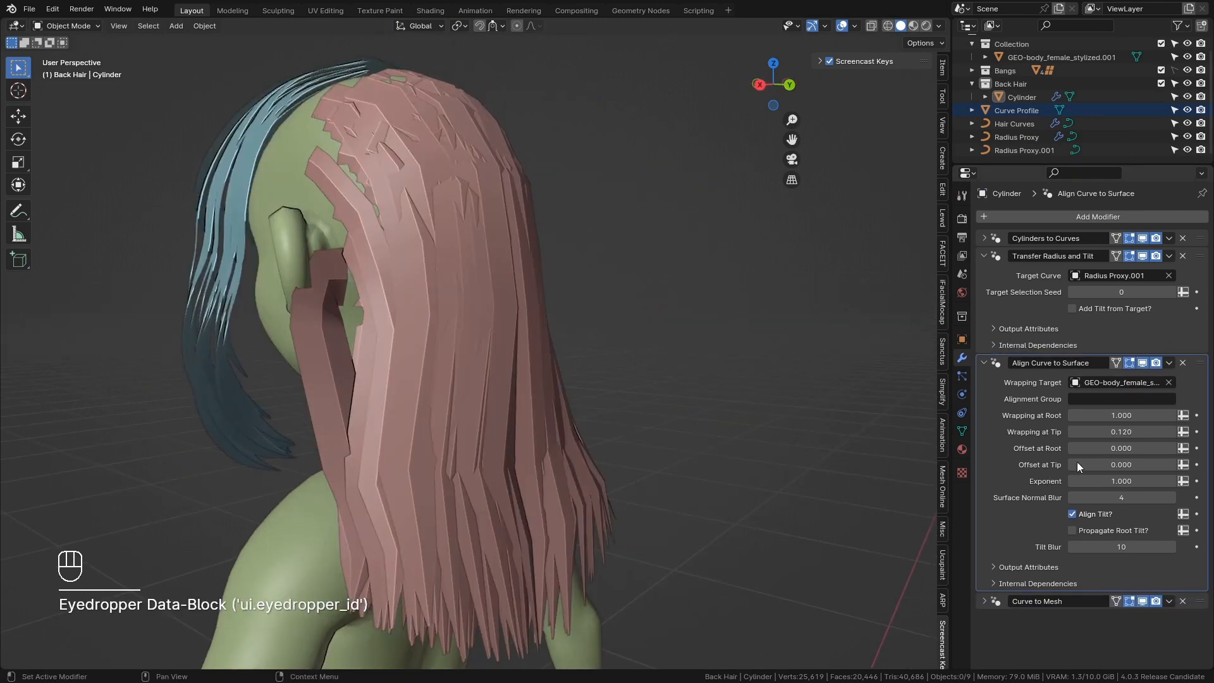
Step: Set Wrapping at Root and Wrapping at Tip to 0 and enable Propagate Root Tilt in Align Curve to Surface
key("Return")
middle_click_drag(733, 394, 550, 420)
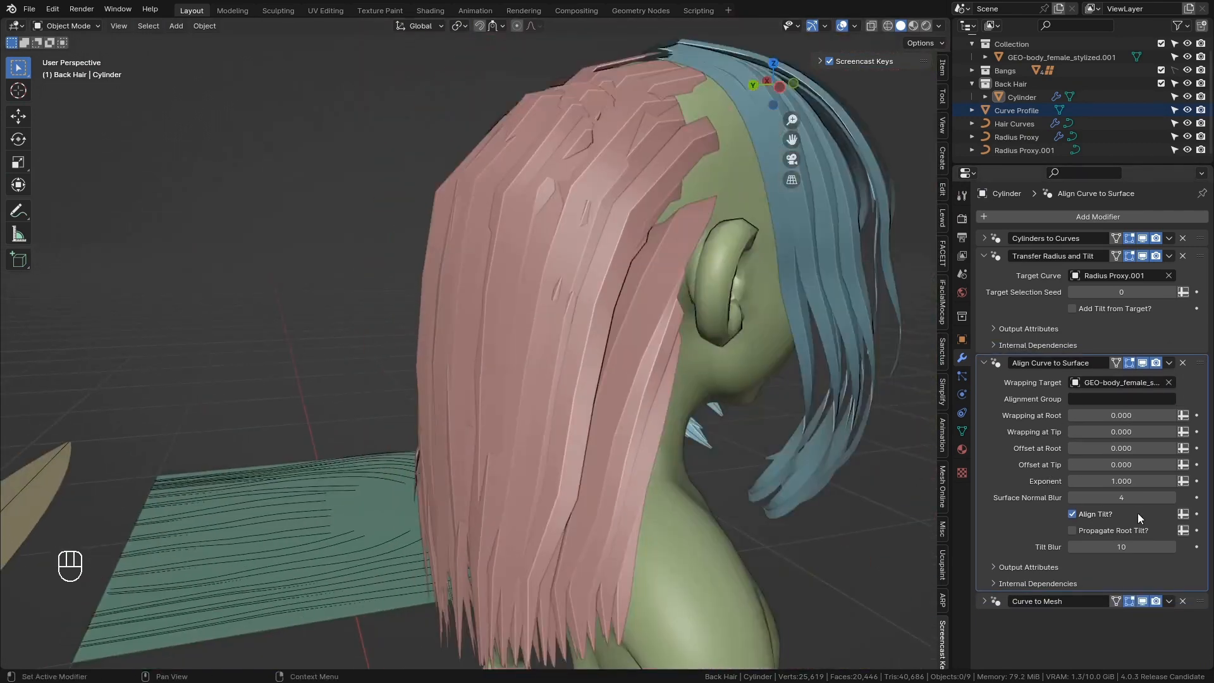
left_click(1071, 530)
Step: Examine how the back hair strands are oriented behind the ear and along the side of the head
middle_click_drag(698, 397, 621, 311)
scroll(588, 360, "up", 5)
middle_click_drag(570, 382, 617, 367)
mouse_move(512, 392)
middle_mouse_down("shift")
mouse_move(484, 255)
mouse_move(515, 373)
middle_mouse_up("shift")
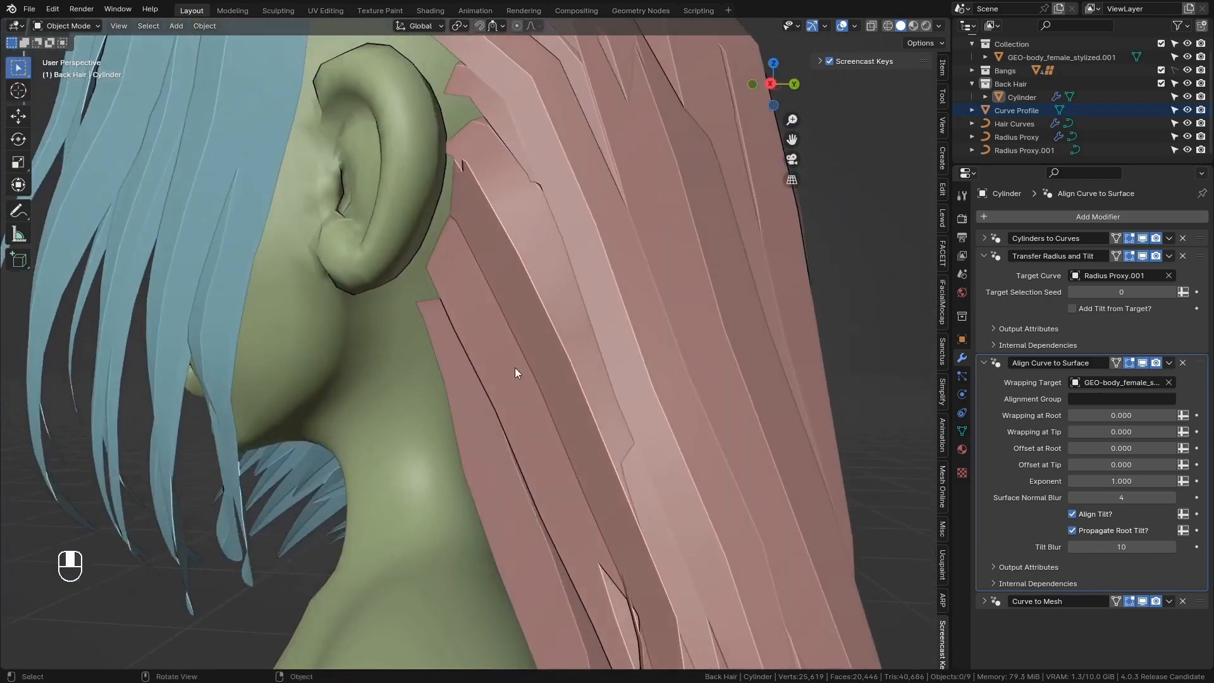
middle_click_drag(529, 324, 565, 281)
scroll(517, 161, "down", 3)
middle_click_drag(601, 235, 492, 311, "shift")
scroll(517, 342, "up", 3)
scroll(503, 309, "up", 3)
scroll(487, 396, "down", 3)
scroll(518, 294, "down", 3)
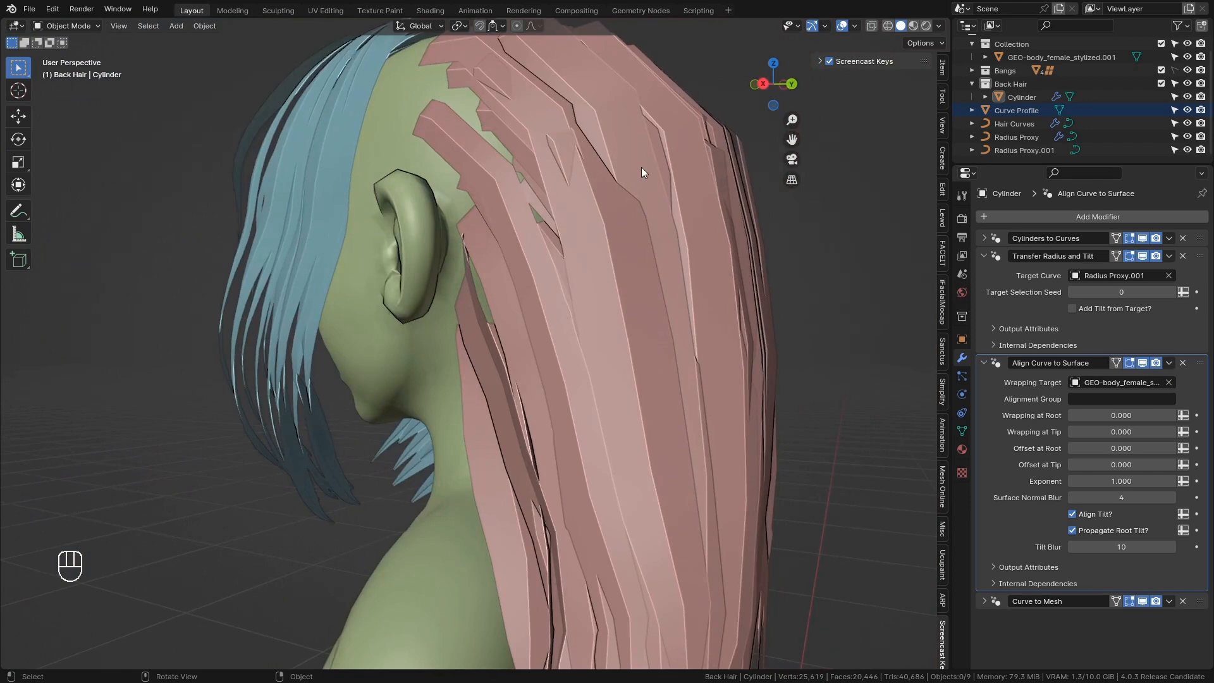
scroll(477, 401, "down", 3)
mouse_move(565, 473)
middle_mouse_down()
mouse_move(476, 401)
mouse_move(542, 471)
middle_mouse_up()
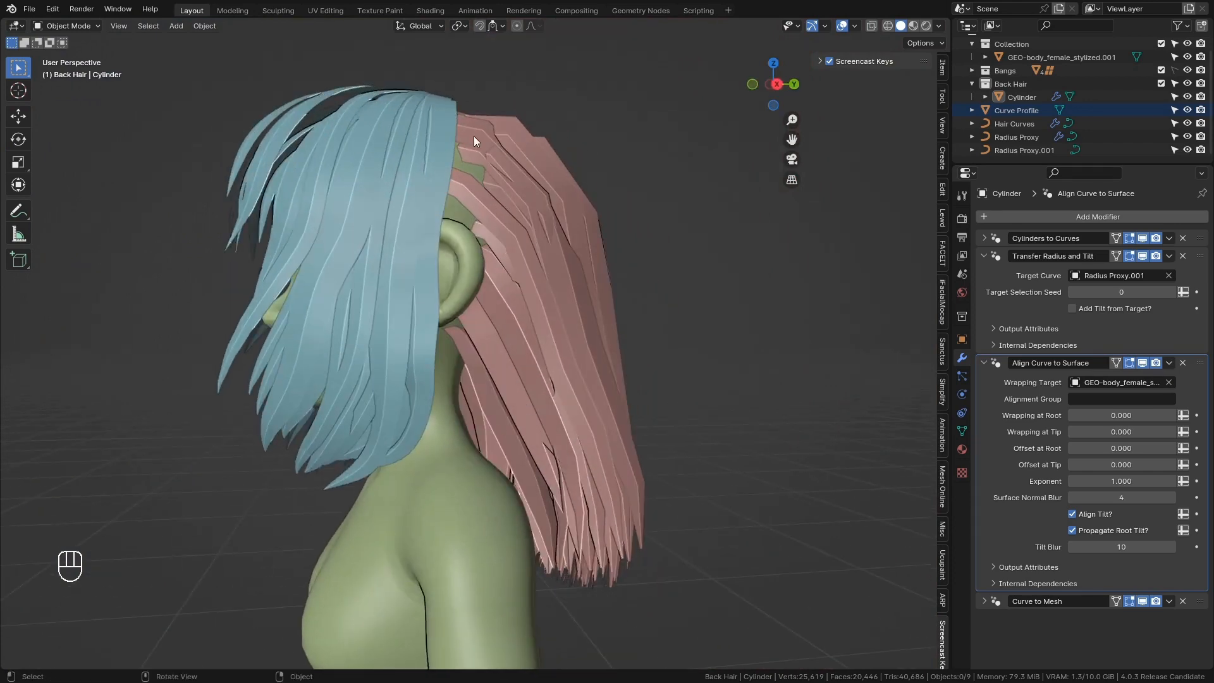
Step: Rotate the back hair Cylinder object 90° about the X axis
left_click(584, 271)
scroll(587, 354, "down", 4)
middle_click_drag(590, 376, 623, 412)
key("r")
key("x")
key("r")
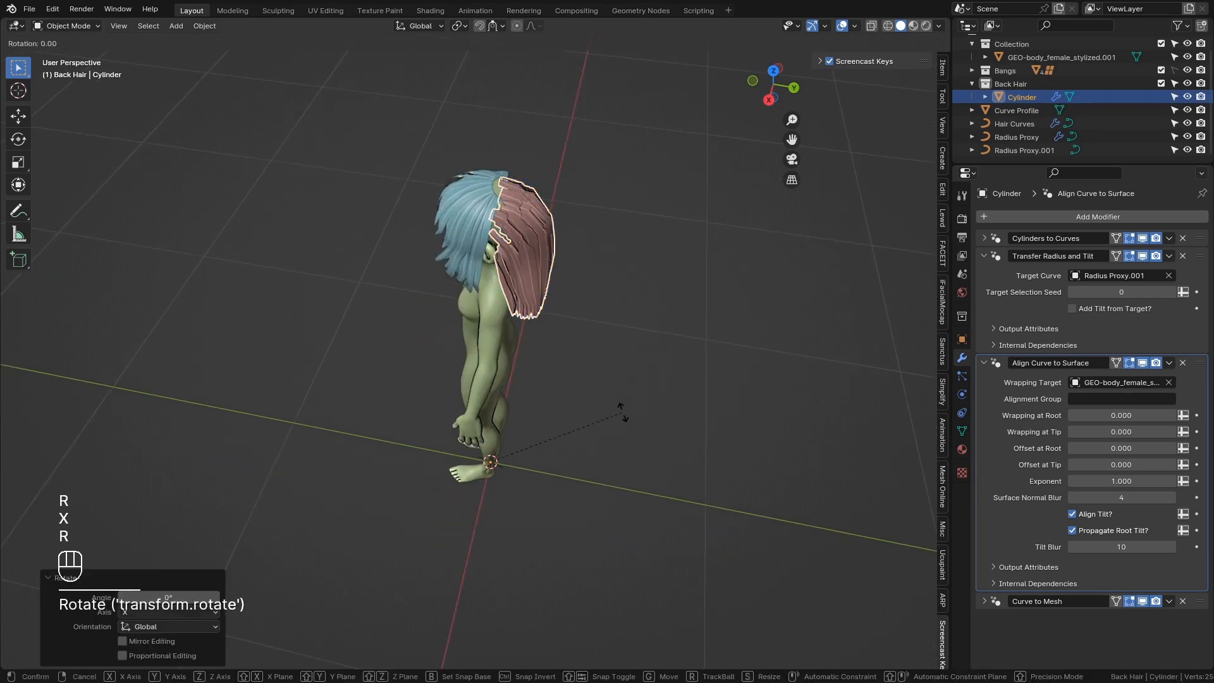
key("KP_9")
key("KP_0")
key("KP_Enter")
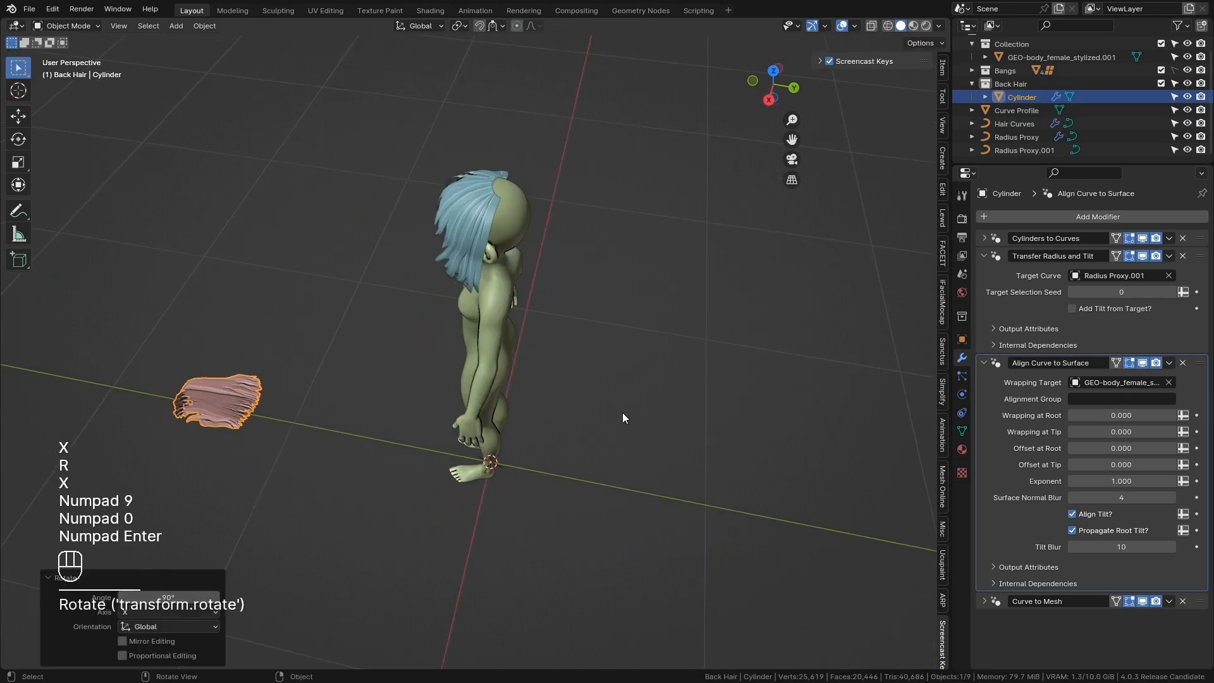
Step: Rotate all of the back hair's mesh -90° about X around the 3D cursor, with proportional editing off, and return to Object Mode
key("Tab")
key("a")
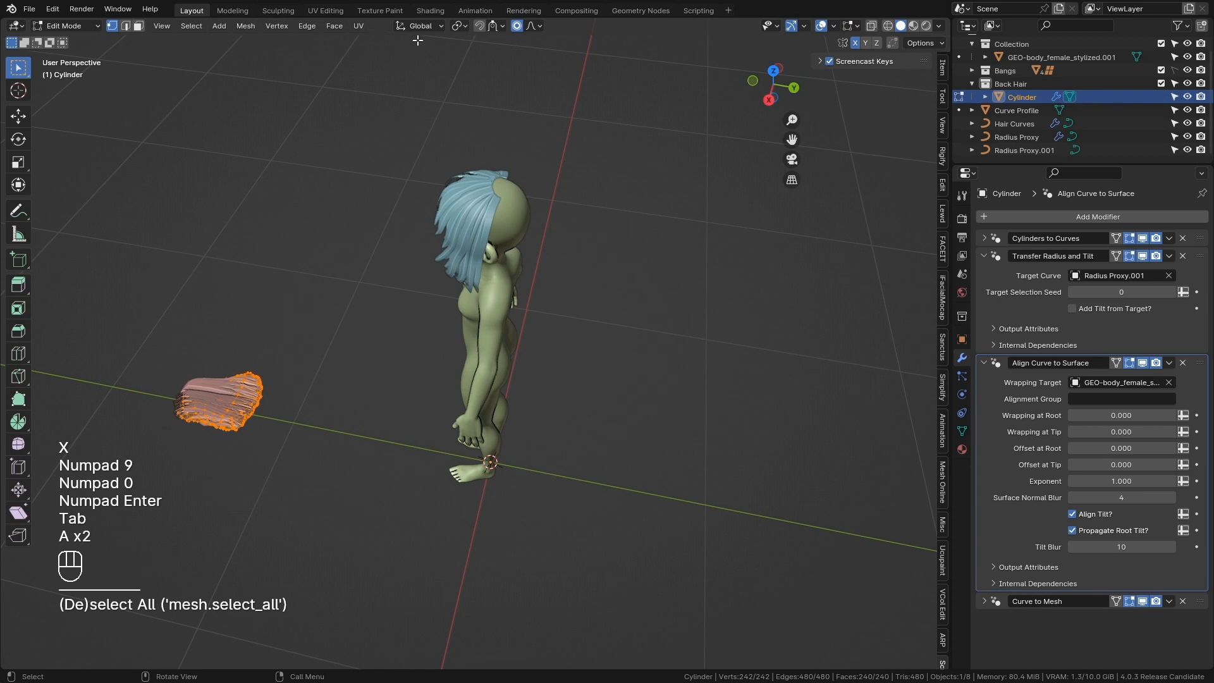
left_click(516, 26)
left_click(456, 25)
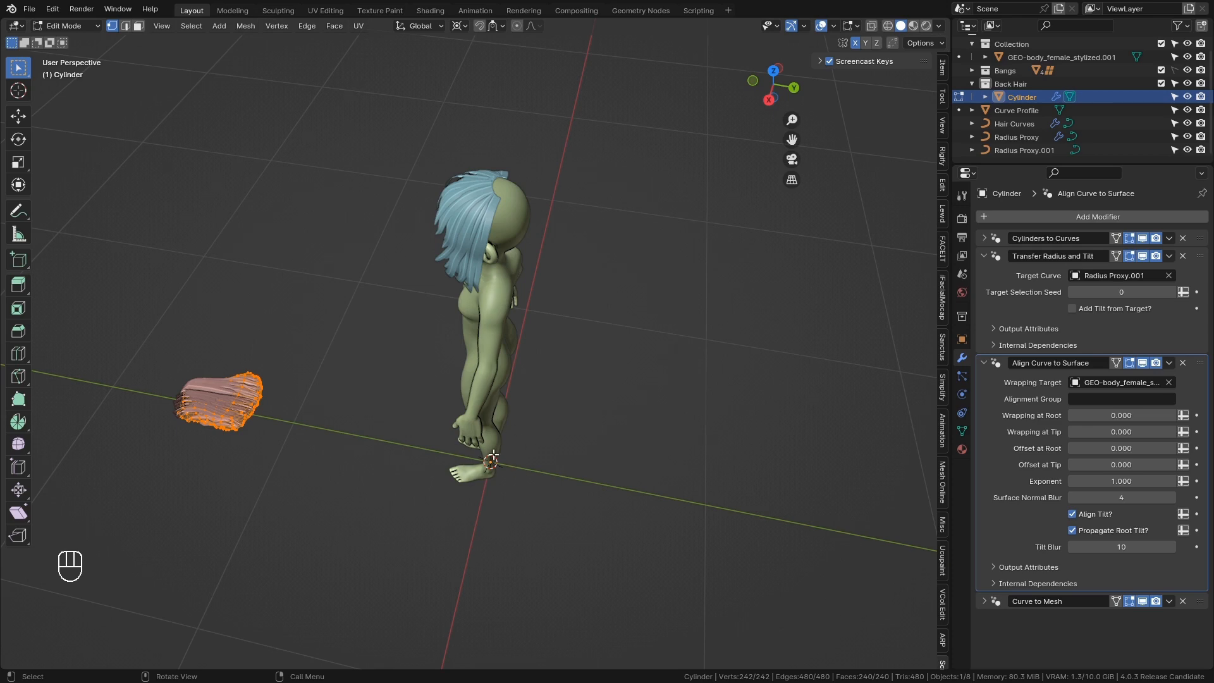
key("KP_9")
key("KP_0")
key("KP_Enter")
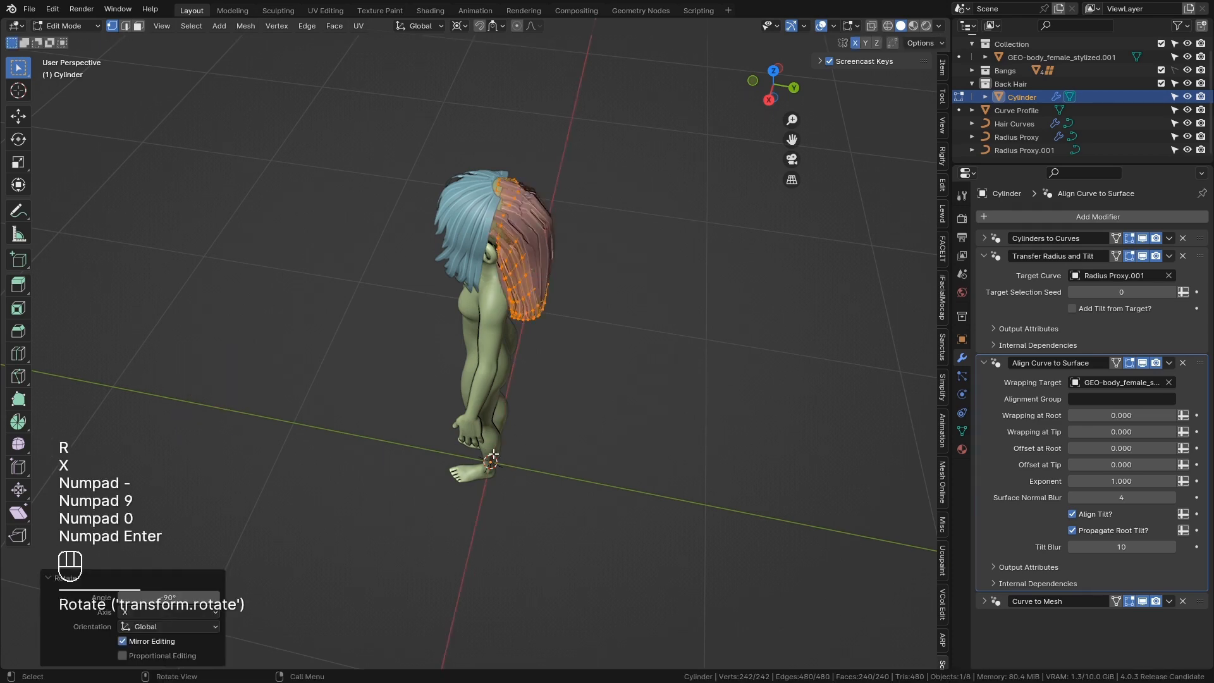
scroll(551, 291, "up", 5)
middle_click_drag(549, 373, 537, 335)
scroll(529, 315, "up", 5)
key("Tab")
Step: Examine the back hair strands' alignment around the ear, crown and neck from several angles
middle_click_drag(588, 427, 335, 313, "shift")
scroll(578, 340, "up", 3)
scroll(333, 284, "down", 5)
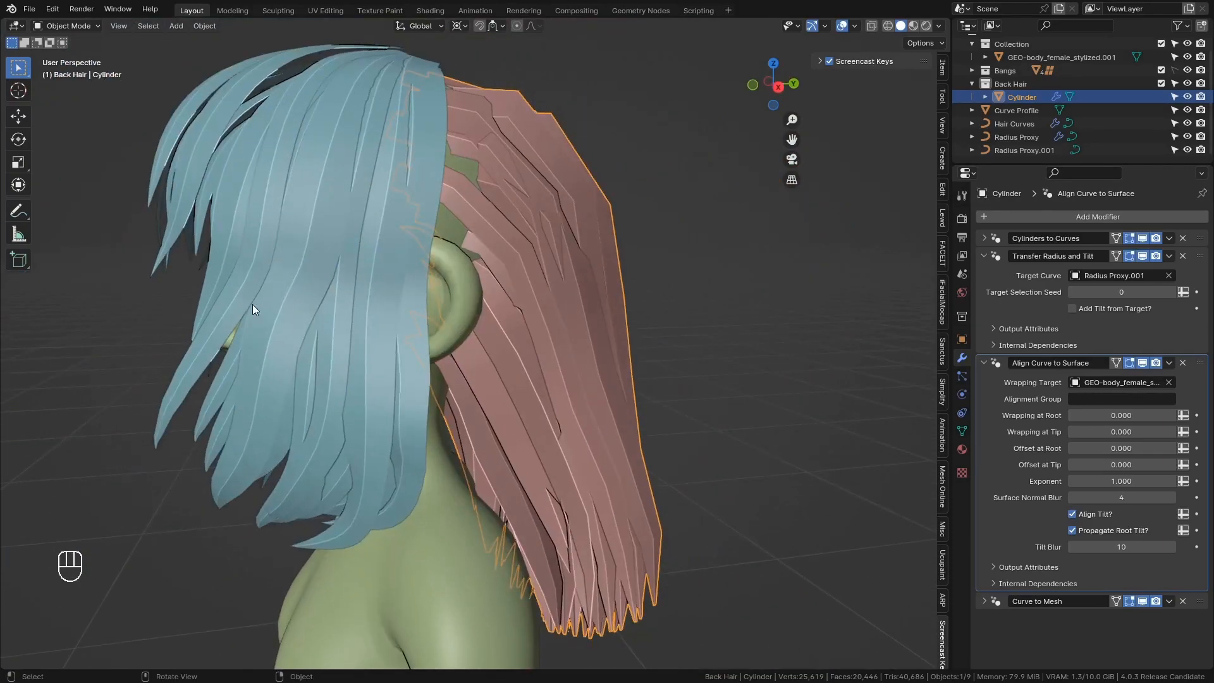
middle_click_drag(420, 326, 569, 324)
middle_click_drag(346, 299, 392, 290)
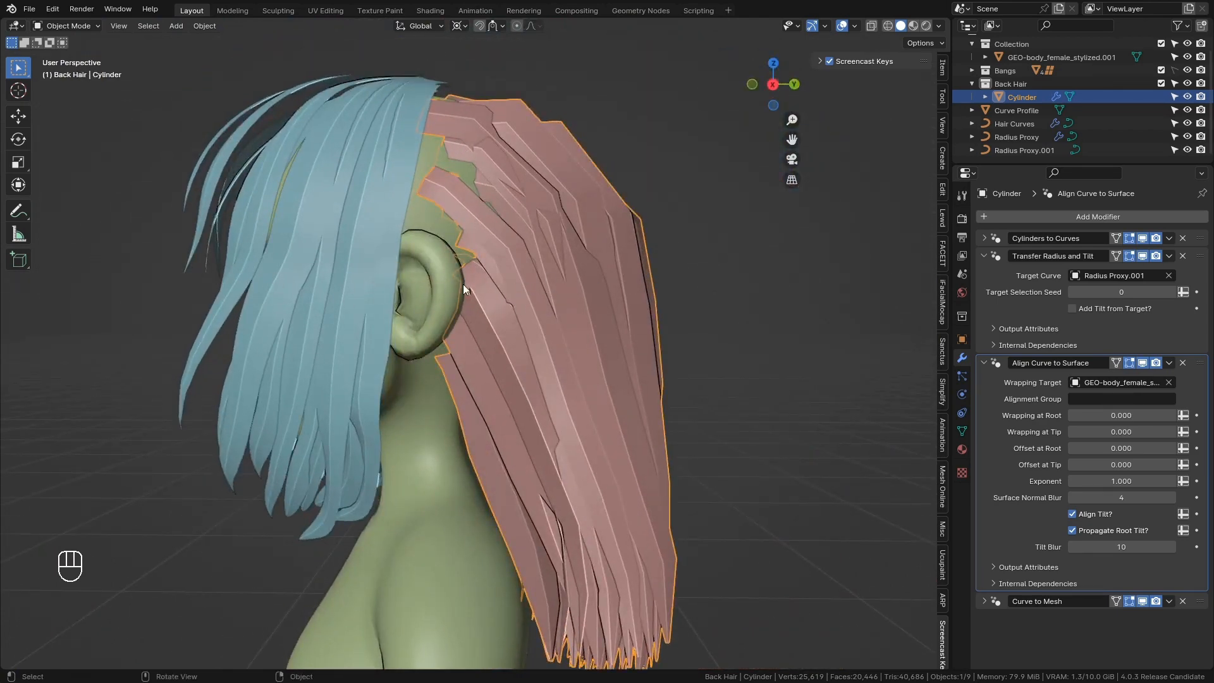
middle_click_drag(463, 283, 574, 372)
scroll(574, 372, "up", 4)
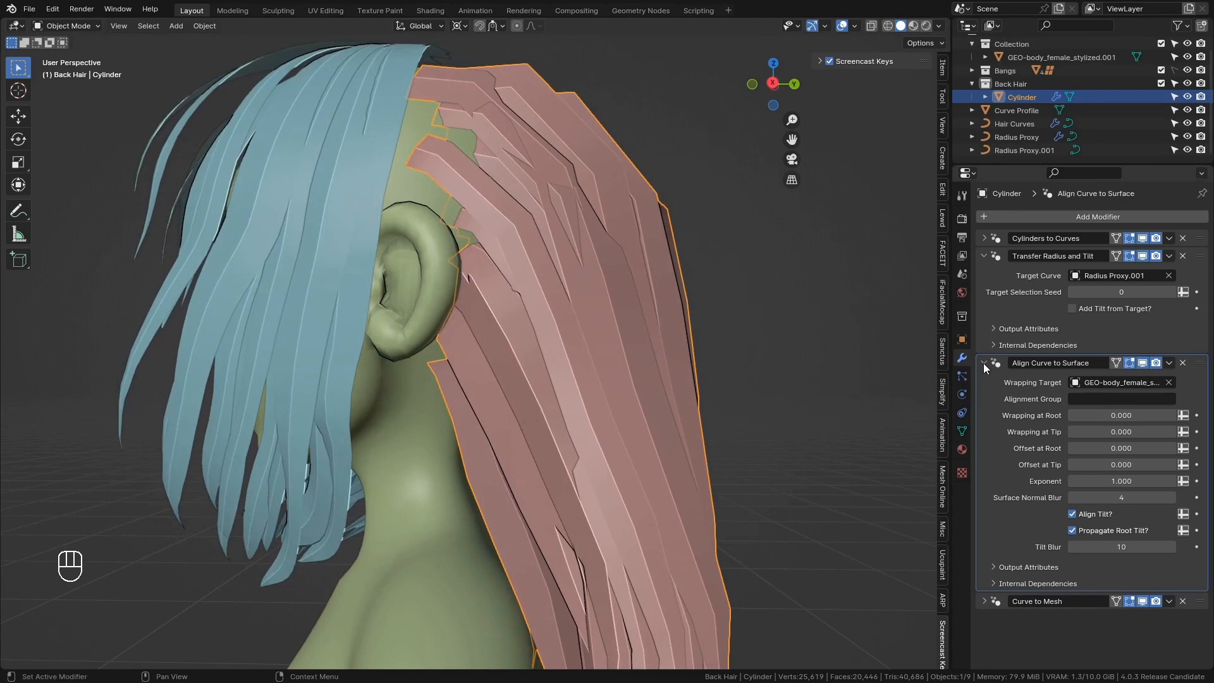
scroll(547, 415, "down", 3)
middle_click_drag(547, 414, 543, 436)
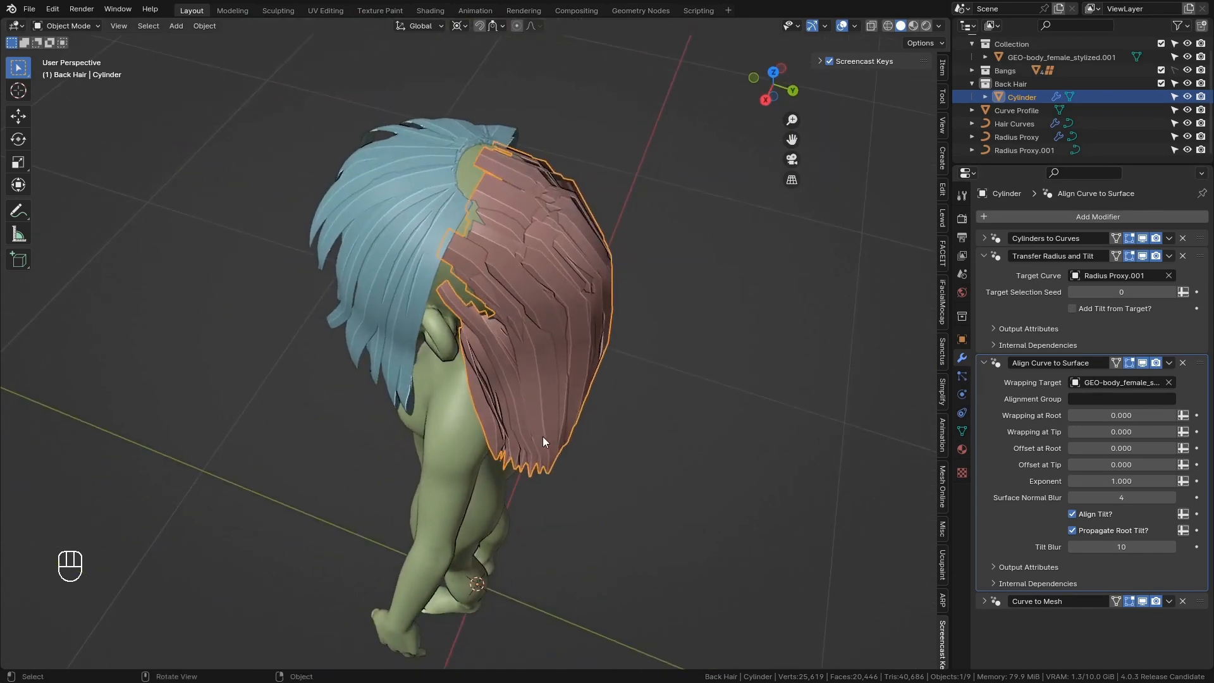
key("shift+a")
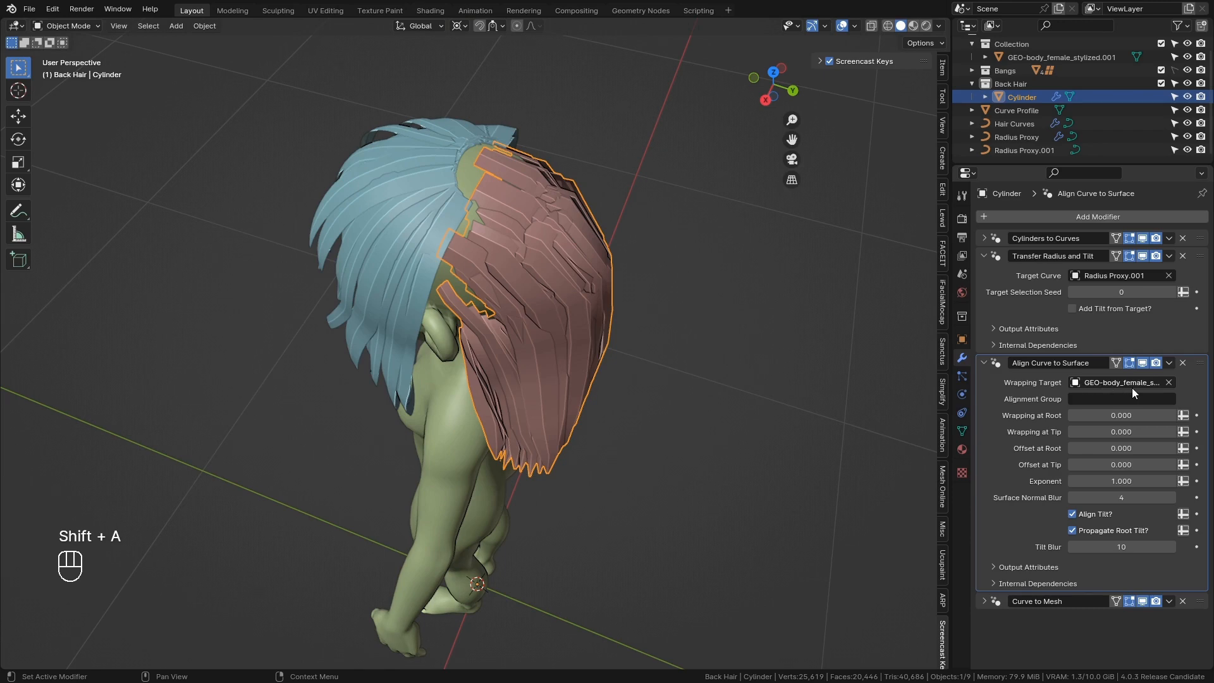
middle_click_drag(717, 381, 571, 366)
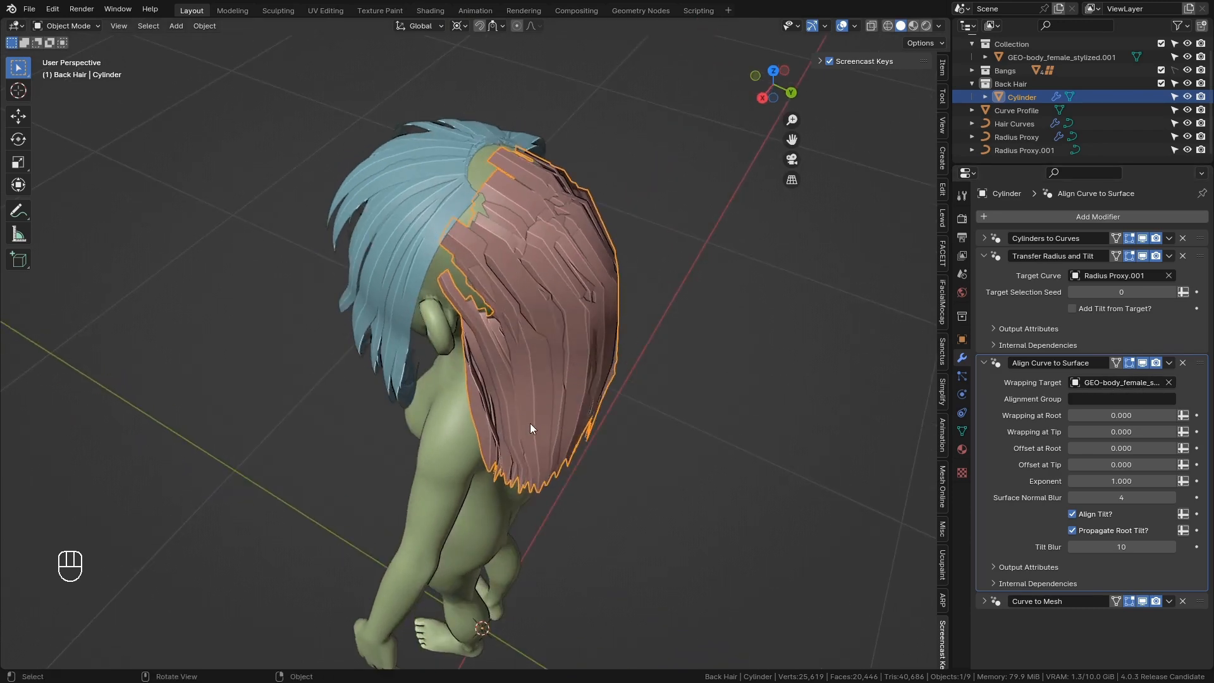
middle_click_drag(530, 428, 630, 402)
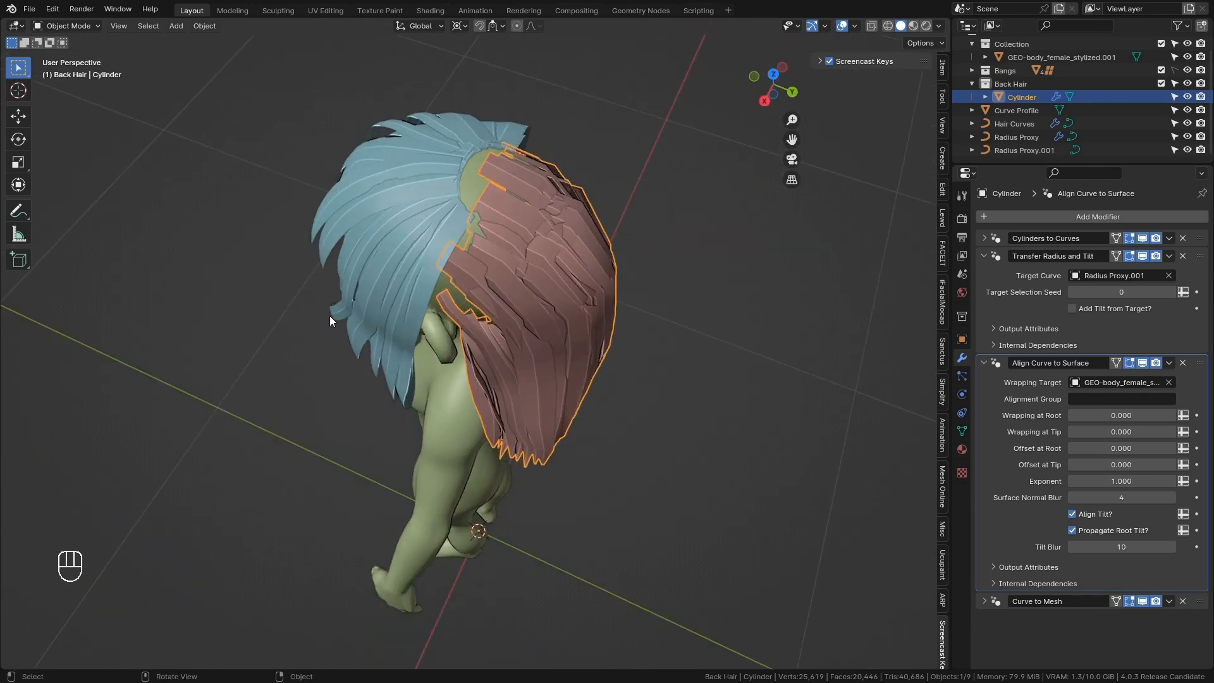
middle_click_drag(488, 340, 506, 367)
Step: Add a Displace Curves modifier to the back hair and place it between Align Curve to Surface and Curve to Mesh
left_click(984, 257)
left_click(994, 218)
type("displace curve")
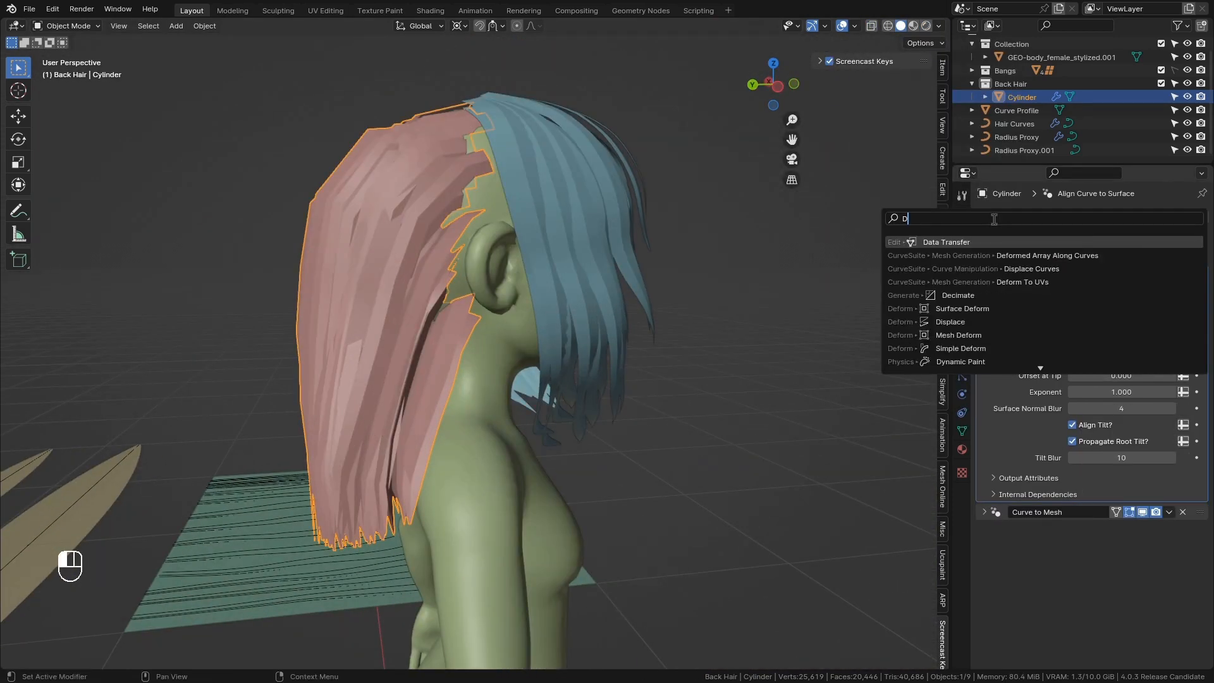
key("Return")
left_click(984, 275)
left_click_drag(1200, 309, 1198, 286)
left_click(984, 291)
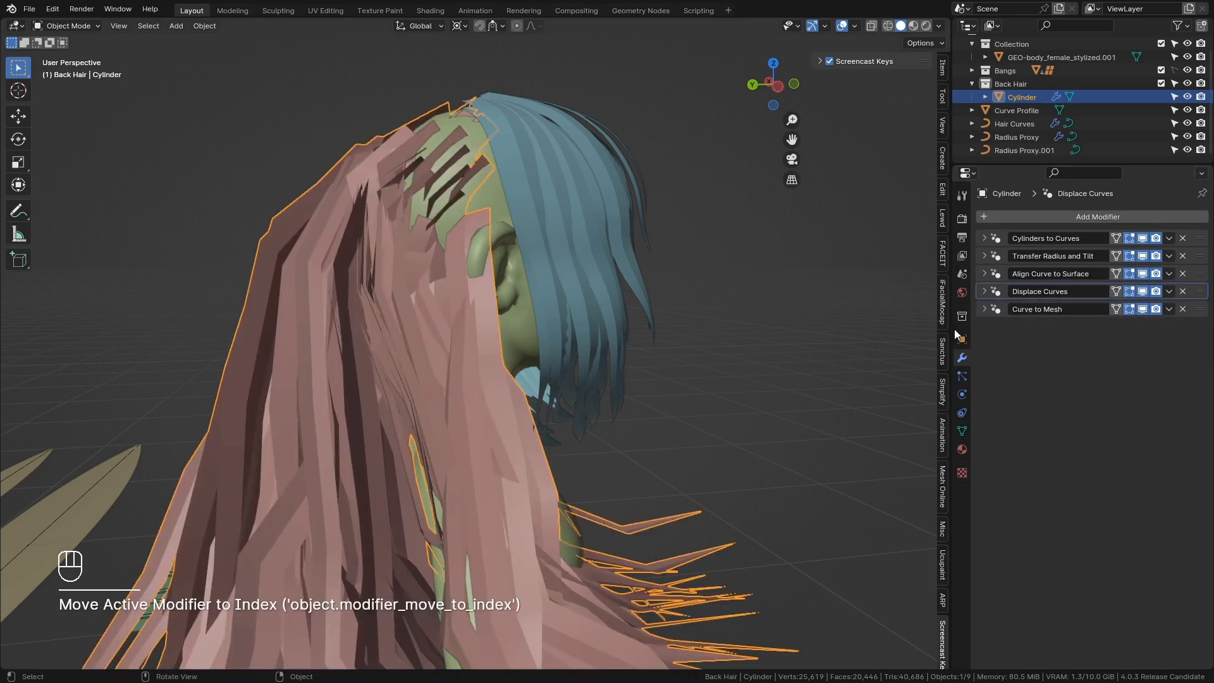
Step: Adjust the Displace Curves settings to tame the excessive displacement of the back hair strands
left_click(984, 291)
left_click_drag(1121, 485, 1107, 552, "shift")
left_click(1105, 536)
left_click(1104, 567)
middle_click_drag(659, 478, 760, 480)
scroll(760, 480, "up", 4)
middle_click_drag(672, 519, 784, 506)
left_click(985, 292)
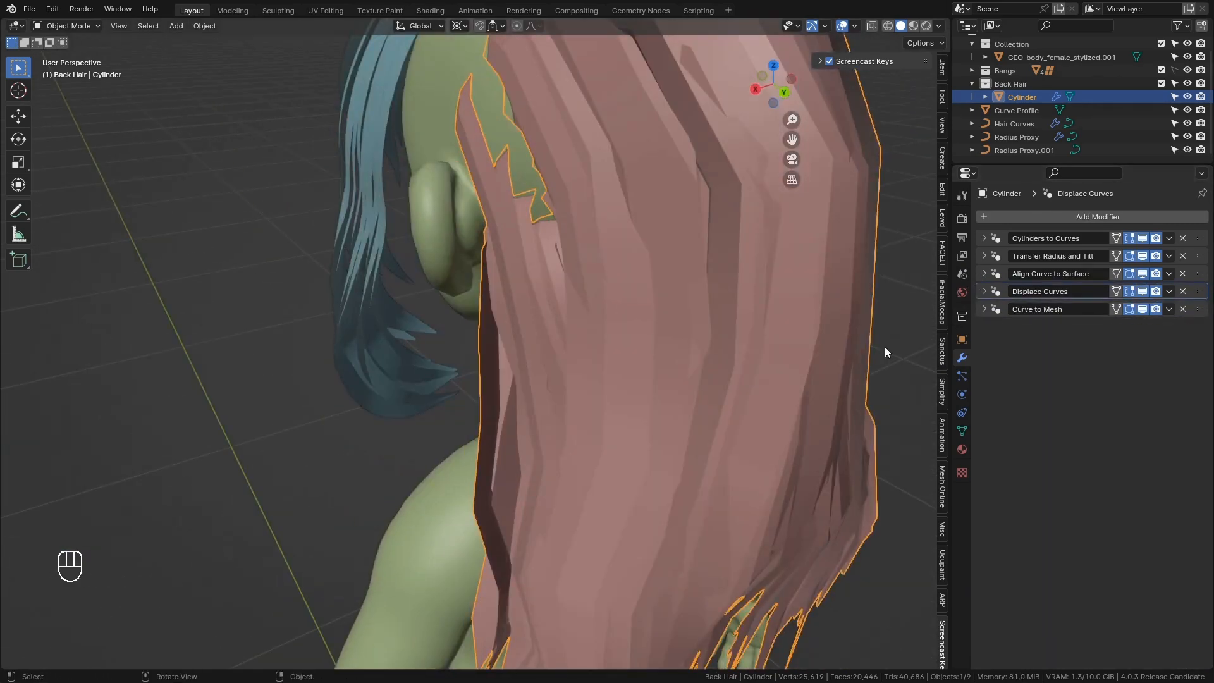
Step: Add a plane mesh, move it up along Z towards the head, and undo the attempt at scaling it
left_click(985, 274)
scroll(632, 379, "down", 5)
middle_click_drag(595, 360, 585, 503)
key("shift+a")
left_click(778, 357)
middle_click_drag(639, 609, 639, 552)
key("g")
key("z")
key("s")
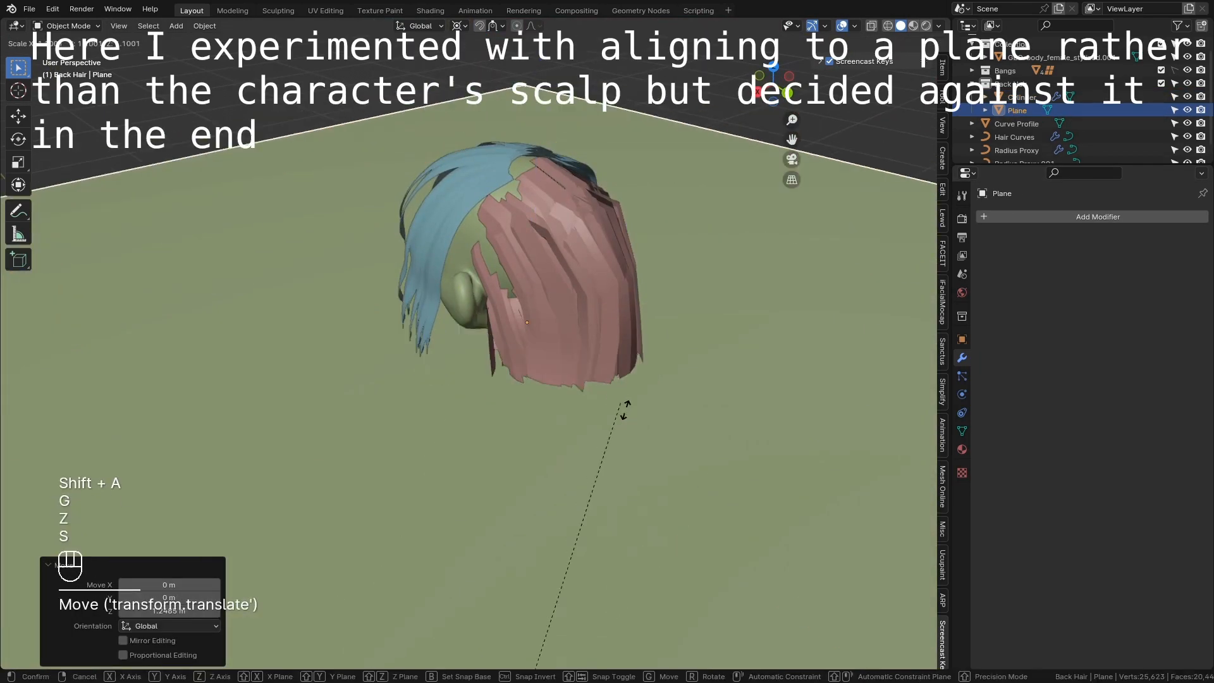
key("ctrl+z")
Step: Change the pivot point, scale the plane down around its own centre and tilt it about the X axis
left_click(459, 26)
left_click(496, 102)
key("s")
key("r")
key("x")
Step: Set the Plane as the Wrapping Target of the back hair's Align Curve to Surface modifier
left_click(578, 392)
left_click(1165, 294)
left_click(1165, 293)
left_click(373, 381)
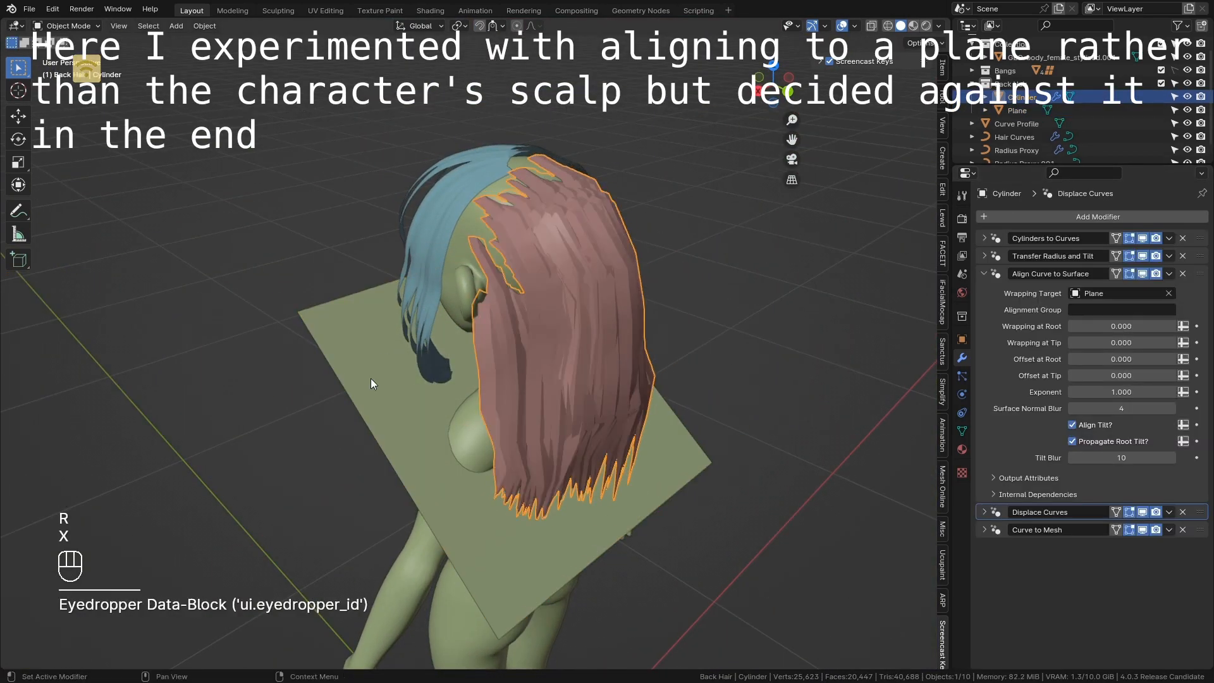
Step: Try repositioning the plane along Y and rotating it freely near the head, and undo the last transform
left_click(636, 418)
key("r")
key("x")
key("g")
key("z")
key("y")
key("r")
key("r")
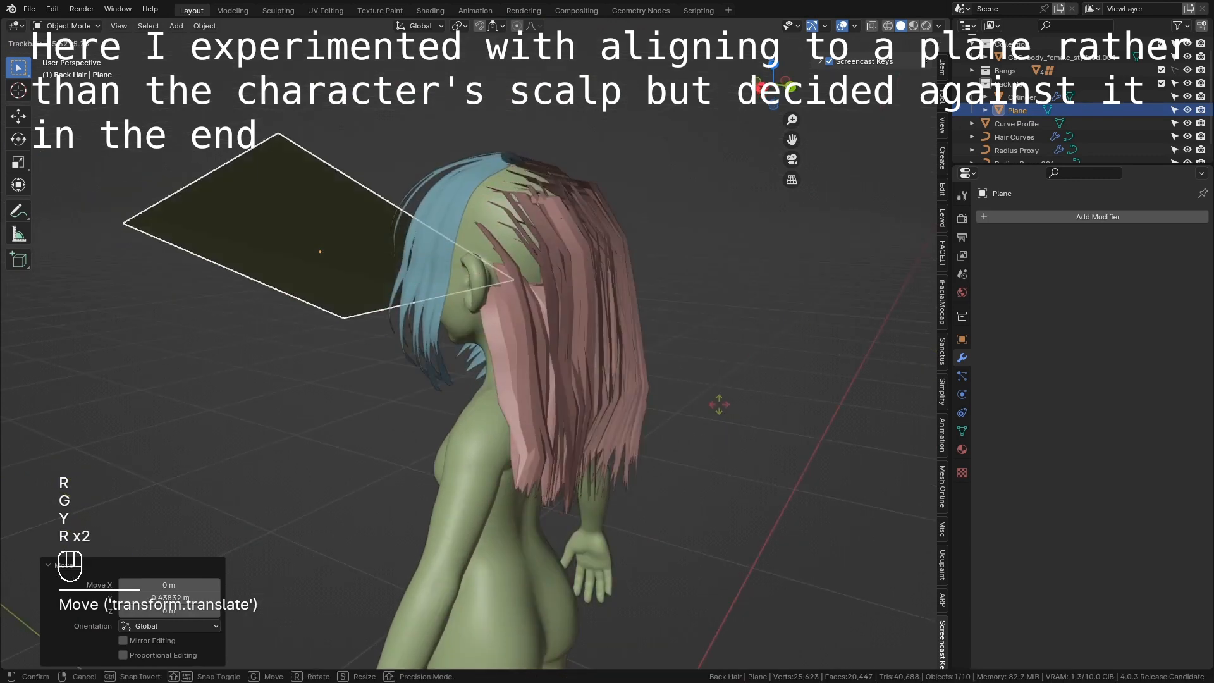
key("ctrl+z")
Step: Rotate the plane freely, move it along Y and tilt it about X to change the strand alignment
key("r")
key("r")
key("g")
key("y")
key("r")
key("x")
Step: Add a vertical loop cut through the plane's middle, move it along Y to fold the plane, and cut another loop
key("Tab")
key("ctrl+r")
key("g")
key("y")
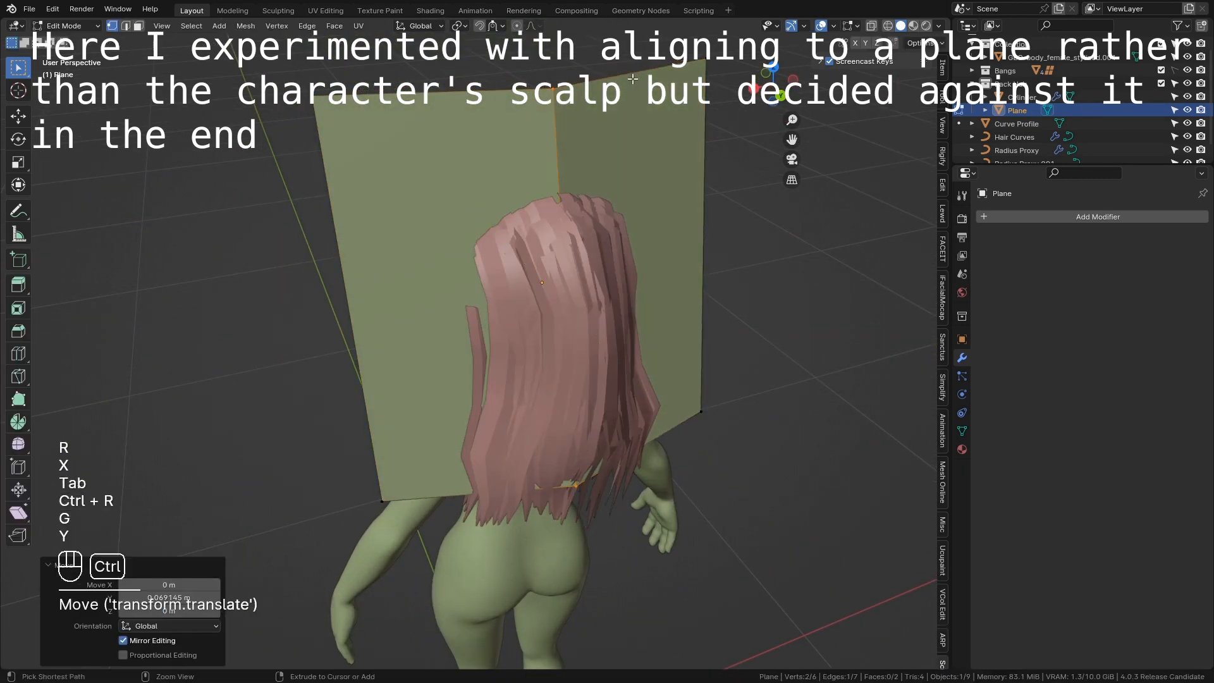
key("ctrl+r")
Step: Add a subdivision modifier to the folded plane to round its shape
key("Tab")
left_click(1138, 217)
type("s")
left_click(1138, 250)
Step: Move the rounded plane along Y and shift its selected mesh part along Y to deepen the bend
right_click(716, 260)
key("g")
key("y")
middle_click_drag(715, 260, 670, 513)
key("Tab")
key("g")
key("y")
key("Tab")
Step: Clear the rotation of the back hair Cylinder object
left_click(529, 362)
middle_click_drag(443, 354, 607, 357)
key("alt+r")
scroll(607, 358, "down", 5)
middle_click_drag(613, 354, 631, 214, "shift")
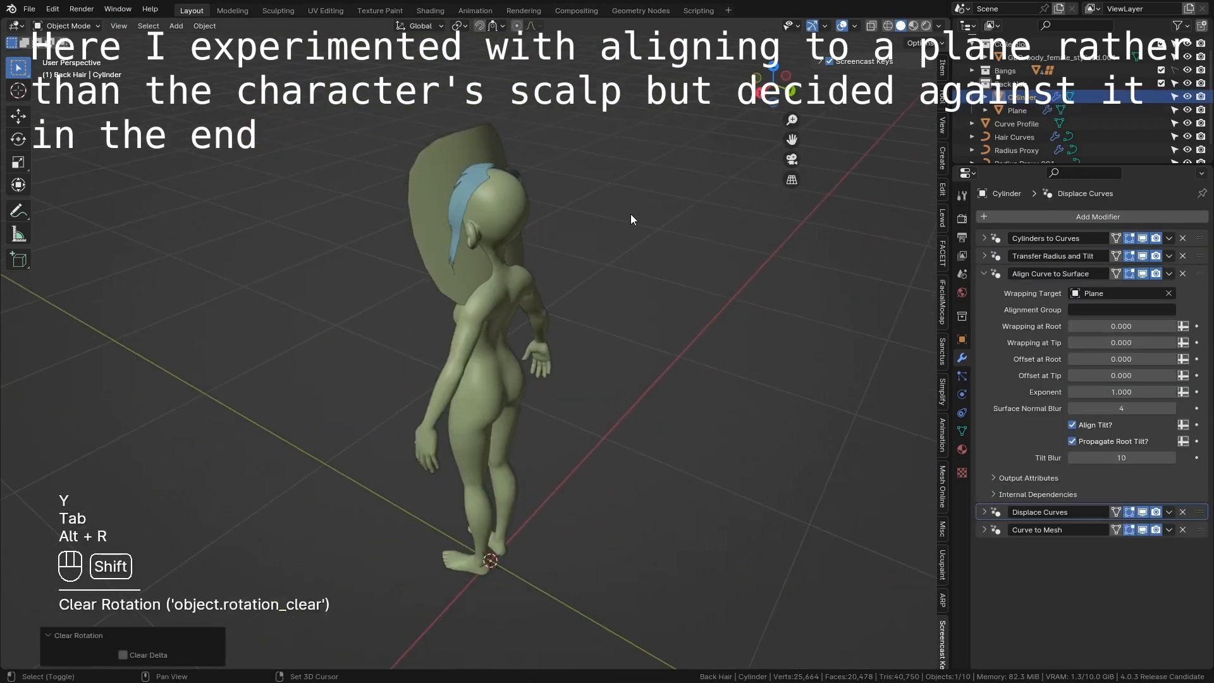
scroll(631, 214, "down", 4)
Step: Rotate the back hair's whole mesh 180° about the X axis around the 3D cursor in Edit Mode
key("Tab")
left_click(504, 74)
middle_click_drag(607, 354, 663, 355)
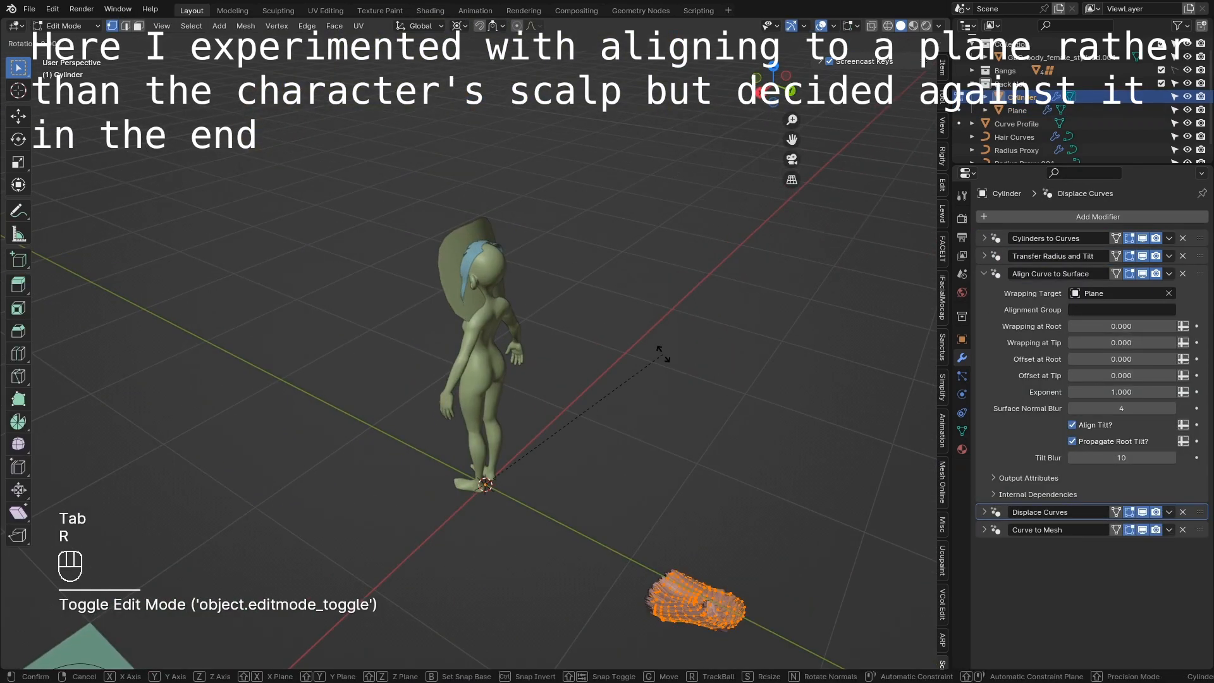
key("x")
key("KP_1")
key("KP_8")
key("KP_0")
key("KP_Enter")
Step: Return to Object Mode and rotate the back hair object -90° about the X axis
key("Tab")
key("r")
key("x")
key("KP_Subtract")
key("KP_9")
key("KP_0")
key("KP_Enter")
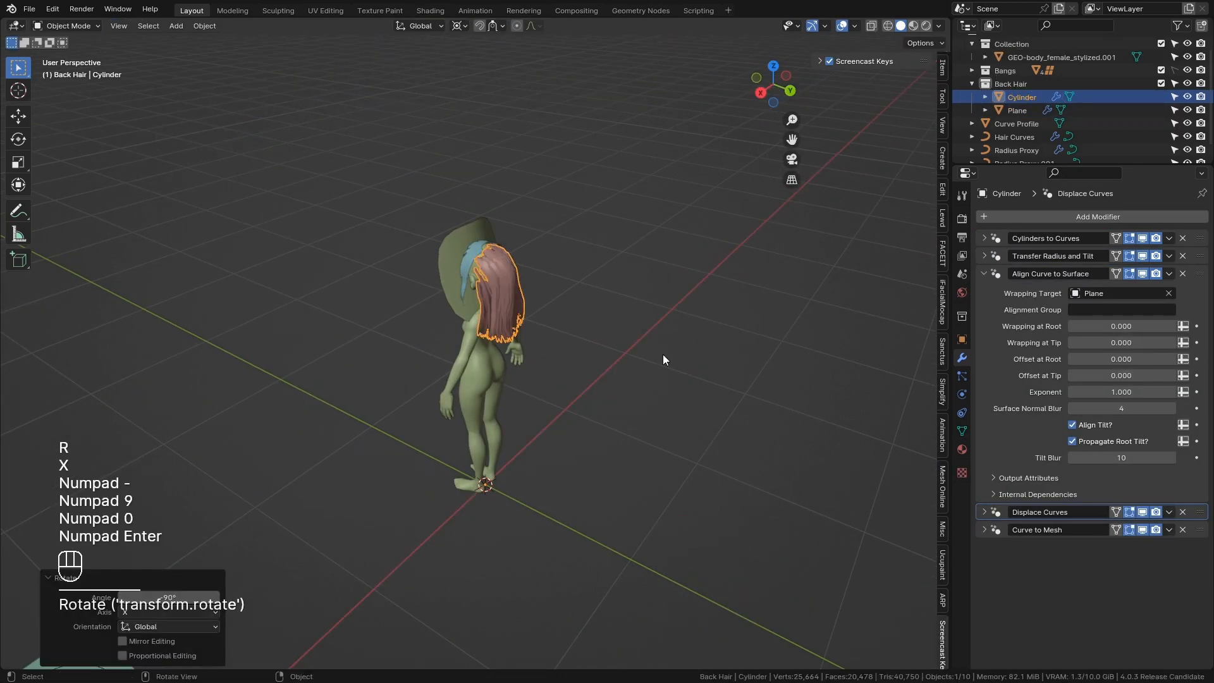
Step: Set the Align Curve to Surface wrapping target to GEO-body_female_stylized.001 and disable Propagate Root Tilt
scroll(625, 422, "up", 2)
middle_click_drag(662, 355, 622, 373, "shift")
scroll(623, 373, "up", 7)
left_click(1169, 293)
left_click(1170, 292)
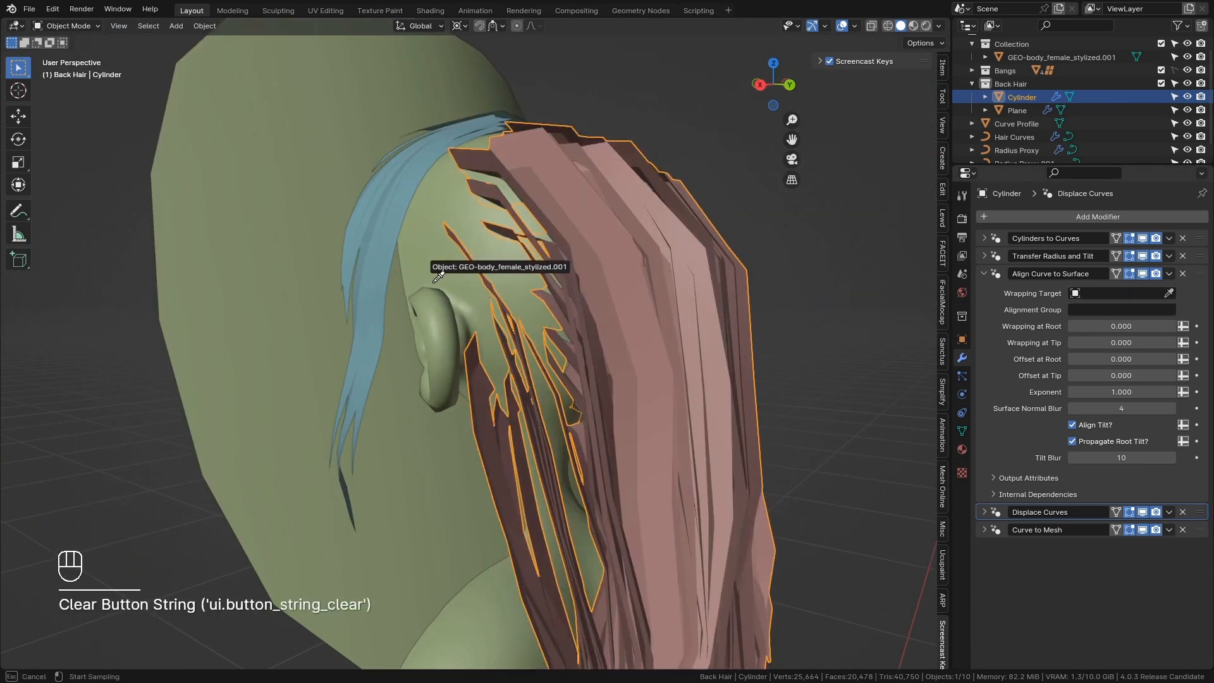
left_click(438, 276)
middle_click_drag(438, 275, 470, 354)
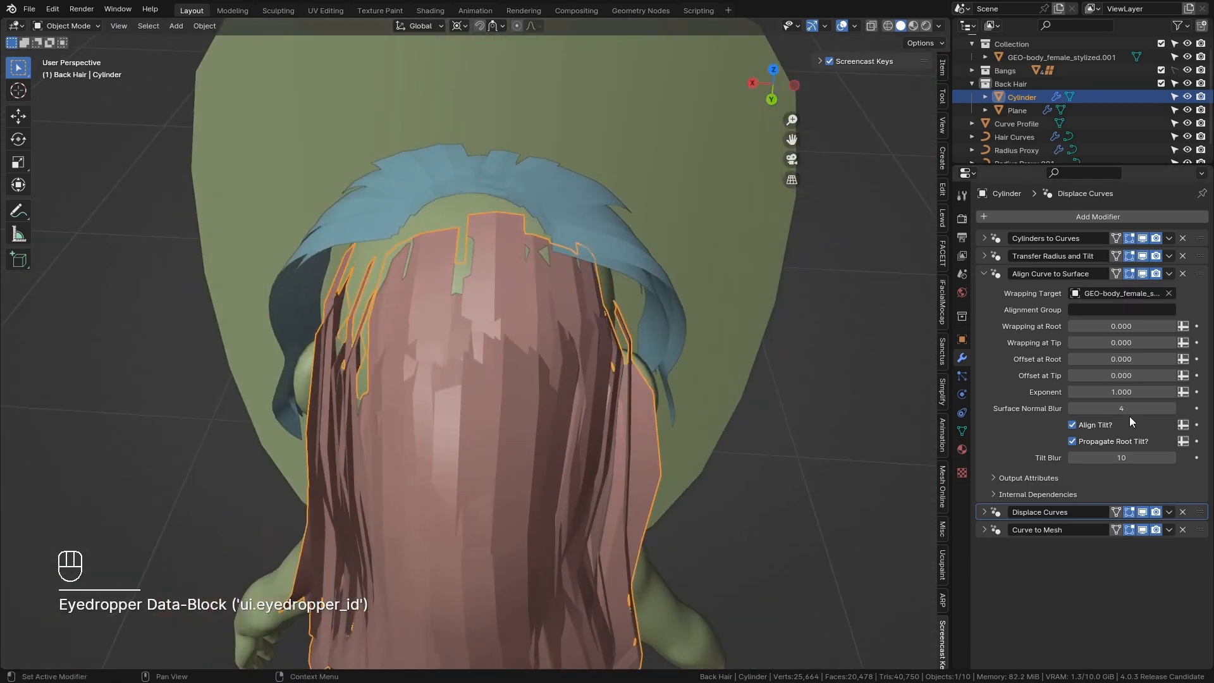
left_click(1116, 442)
Step: Delete the large rounded Plane in front of the head and reselect the back hair
middle_click_drag(658, 360, 739, 322)
scroll(738, 322, "down", 2)
left_click(468, 189)
key("x")
left_click(698, 200)
left_click(569, 367)
middle_click_drag(569, 376, 627, 351)
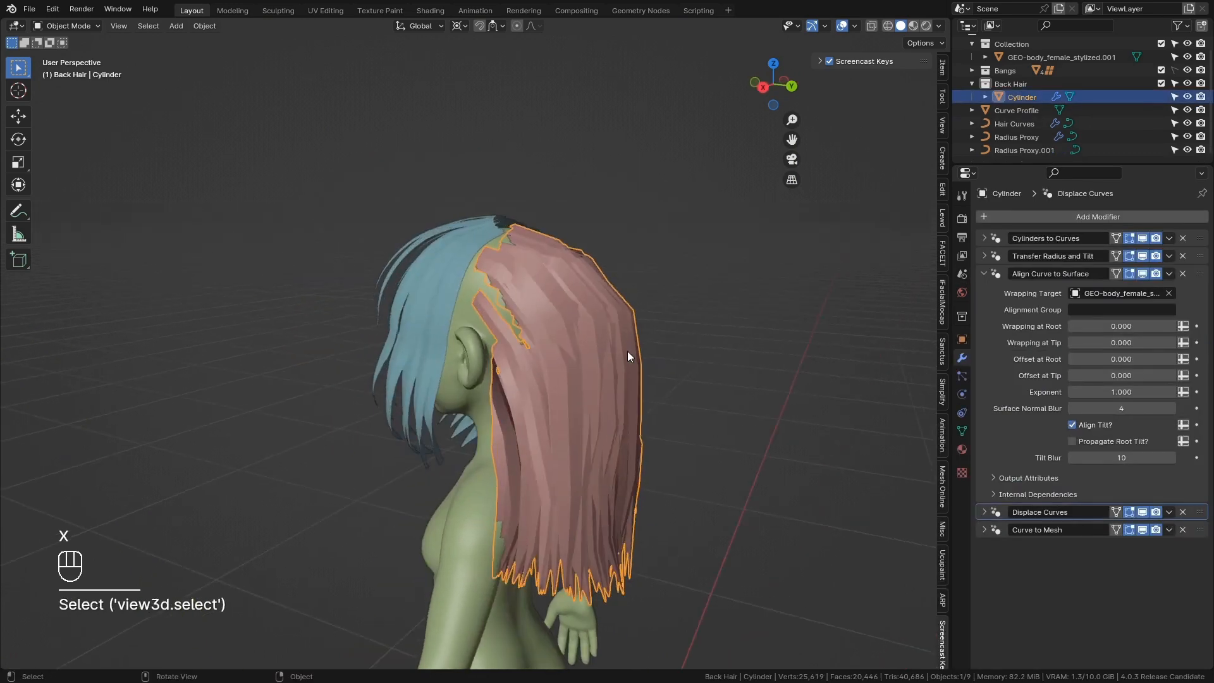
Step: Set Density Max to 9200 in the back hair's Cylinders to Curves modifier
scroll(627, 351, "up", 2)
left_click(995, 273)
left_click(983, 237)
left_click(1112, 275)
type("92")
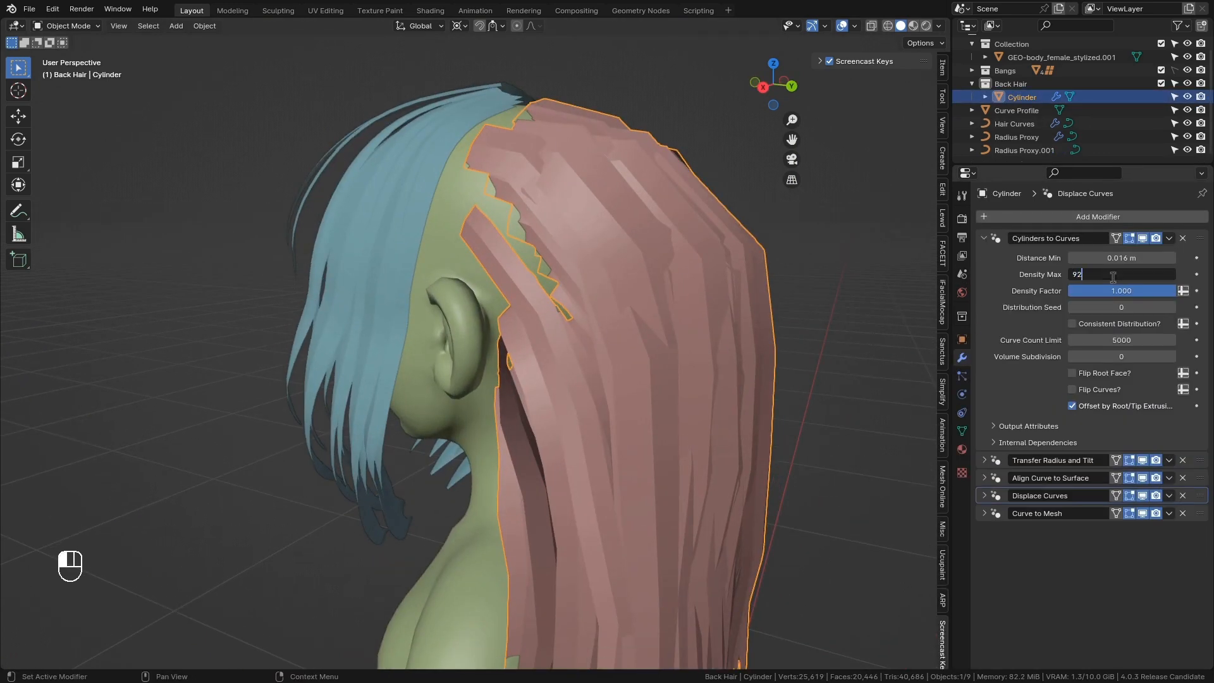
type("00")
key("Return")
key("Return")
Step: Set Distance Min to 0.012 m and Volume Subdivision to 1 for the back hair's Cylinders to Curves
scroll(784, 284, "down", 3)
middle_click_drag(796, 281, 666, 244)
scroll(734, 361, "up", 3)
left_click(1173, 356)
scroll(712, 358, "down", 3)
scroll(615, 283, "up", 4)
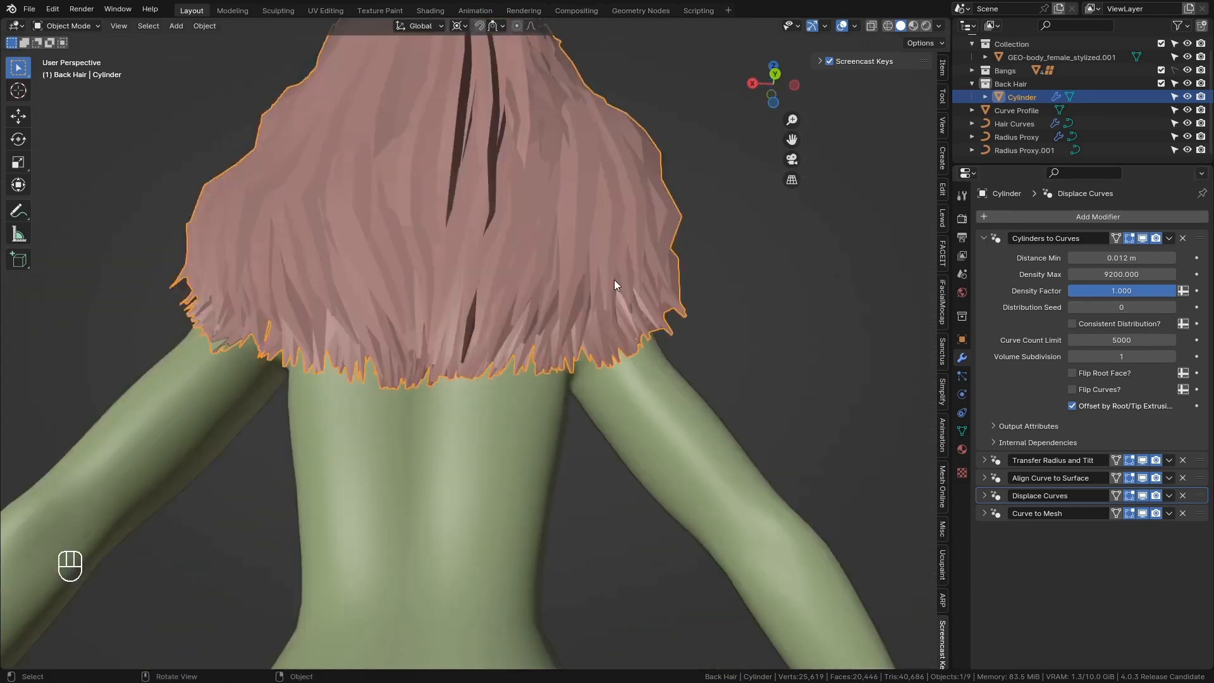
Step: Create a linked duplicate of the back hair Cylinder, leaving it in place
key("ctrl+Tab")
key("ctrl+Tab")
mouse_move(715, 468)
middle_mouse_down()
mouse_move(495, 526)
mouse_move(517, 323)
mouse_move(624, 414)
mouse_move(753, 373)
middle_mouse_up()
scroll(517, 324, "up", 2)
key("alt+d")
right_click(753, 366)
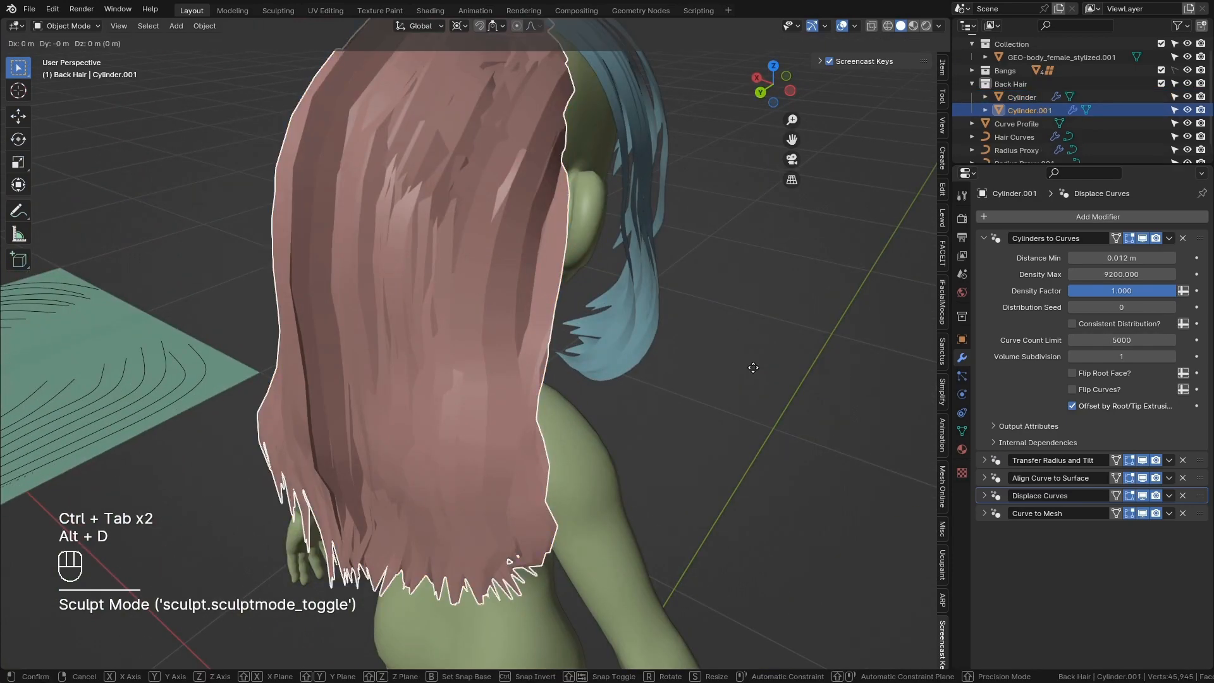
Step: Remove all modifiers from the linked back hair duplicate
left_click(984, 238)
left_click(1182, 238)
left_click(1182, 237)
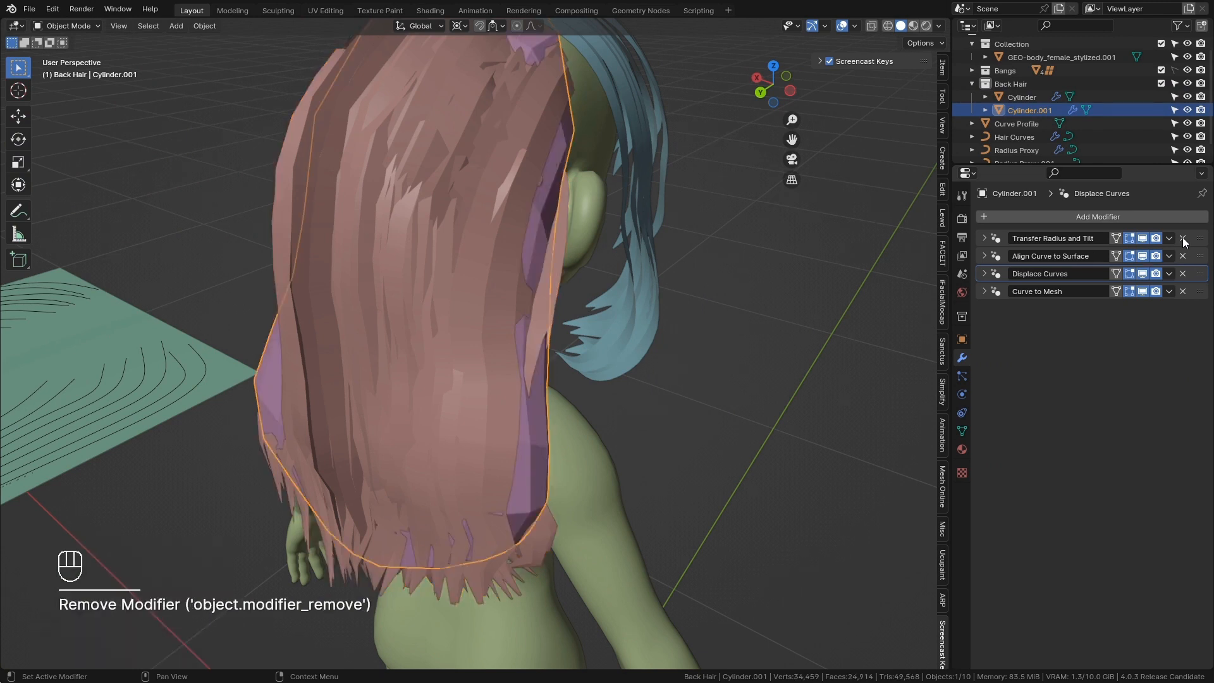
left_click(1182, 238)
left_click(1182, 237)
left_click(1182, 238)
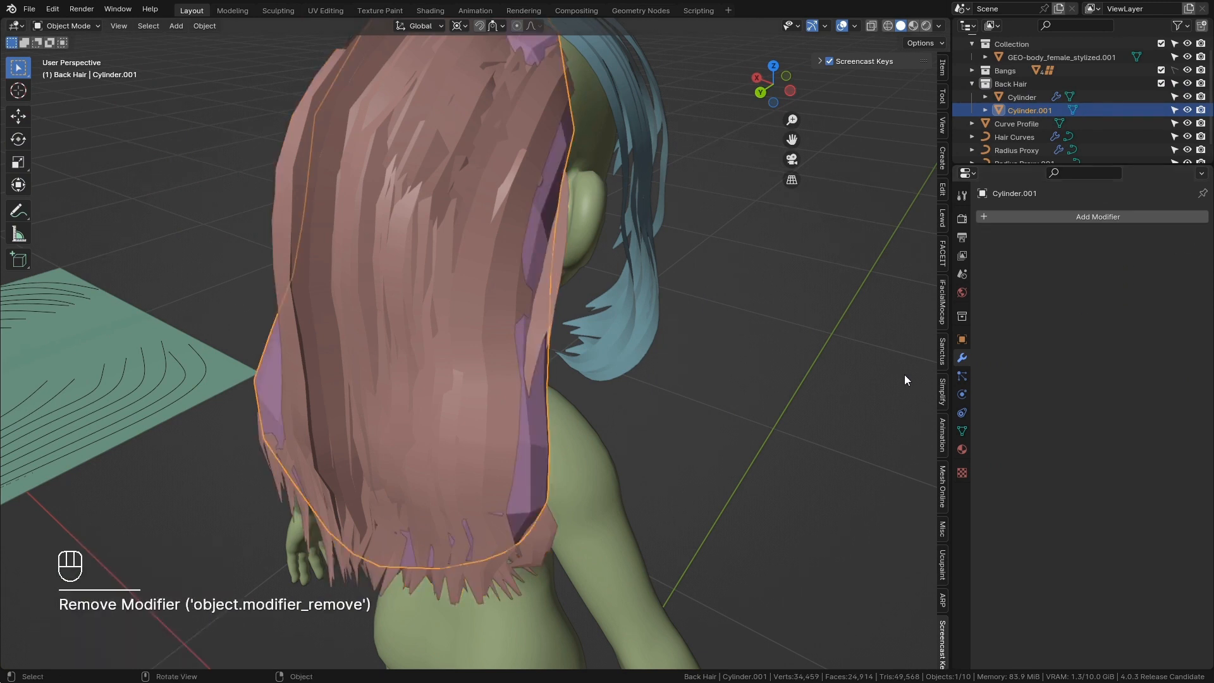
Step: Set the duplicate's viewport display to Wire and switch it to Sculpt Mode
left_click(963, 341)
scroll(1076, 591, "down", 2)
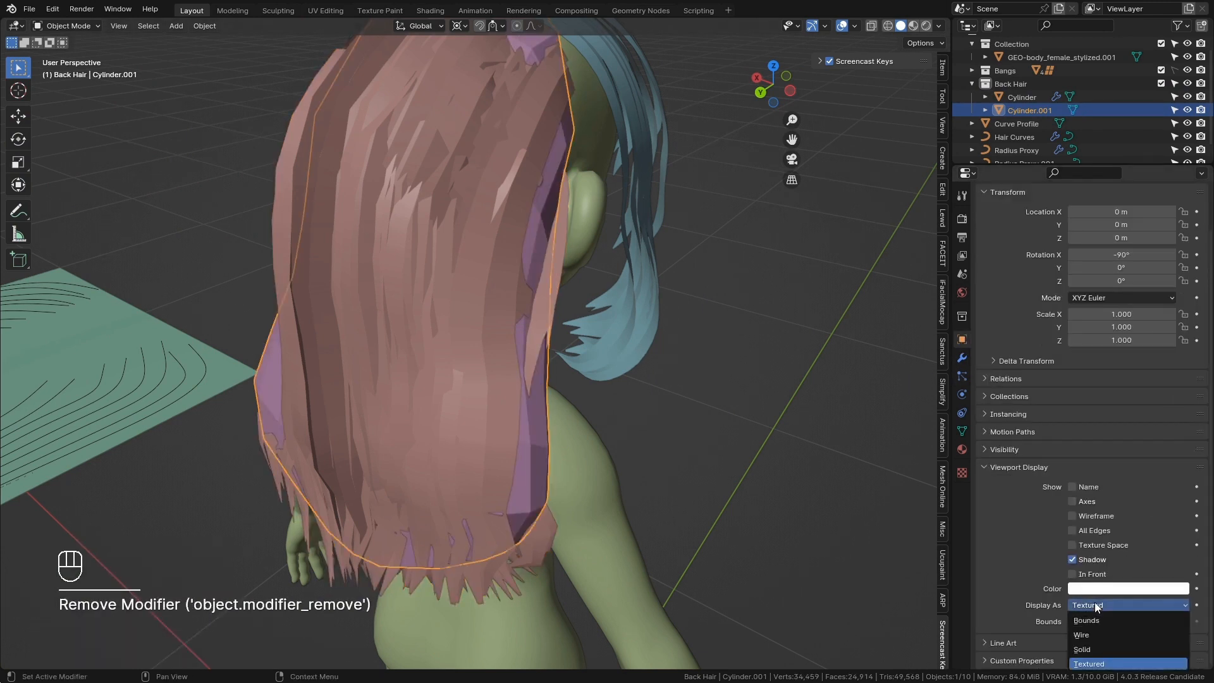
left_click(1081, 635)
middle_click_drag(822, 442, 770, 349)
left_click(767, 510)
scroll(783, 466, "down", 3)
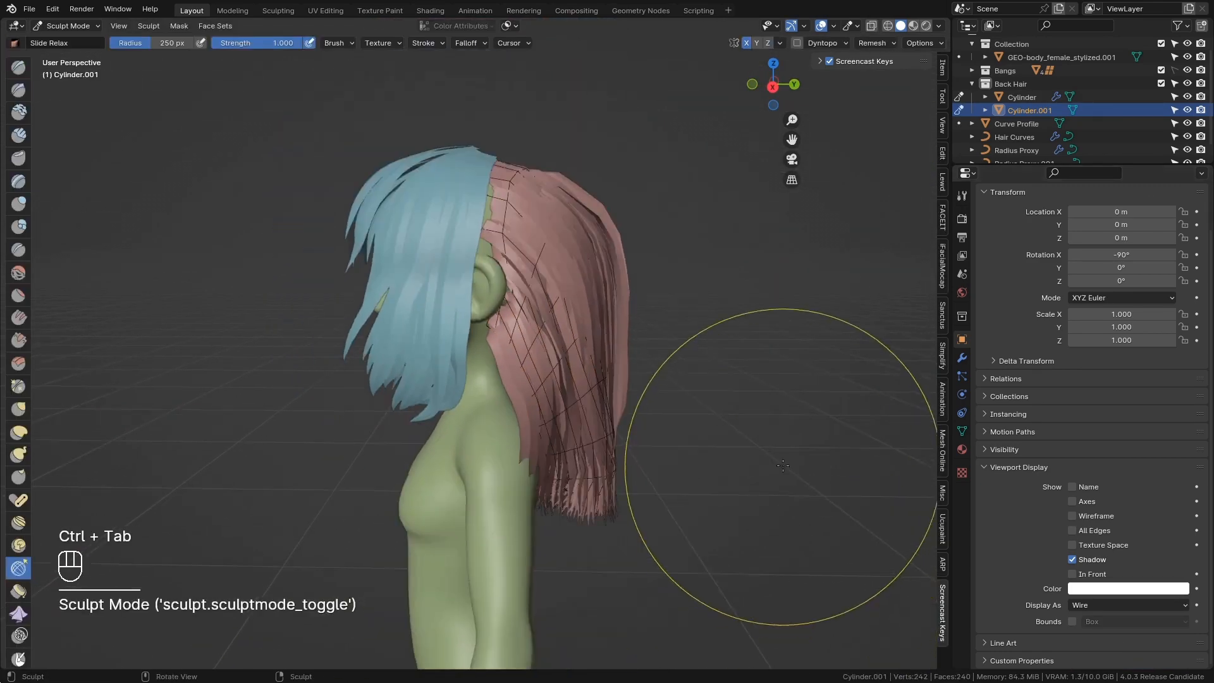
Step: Enter Edit Mode on the wire duplicate and toggle the Retopology overlay
middle_click_drag(783, 466, 703, 479)
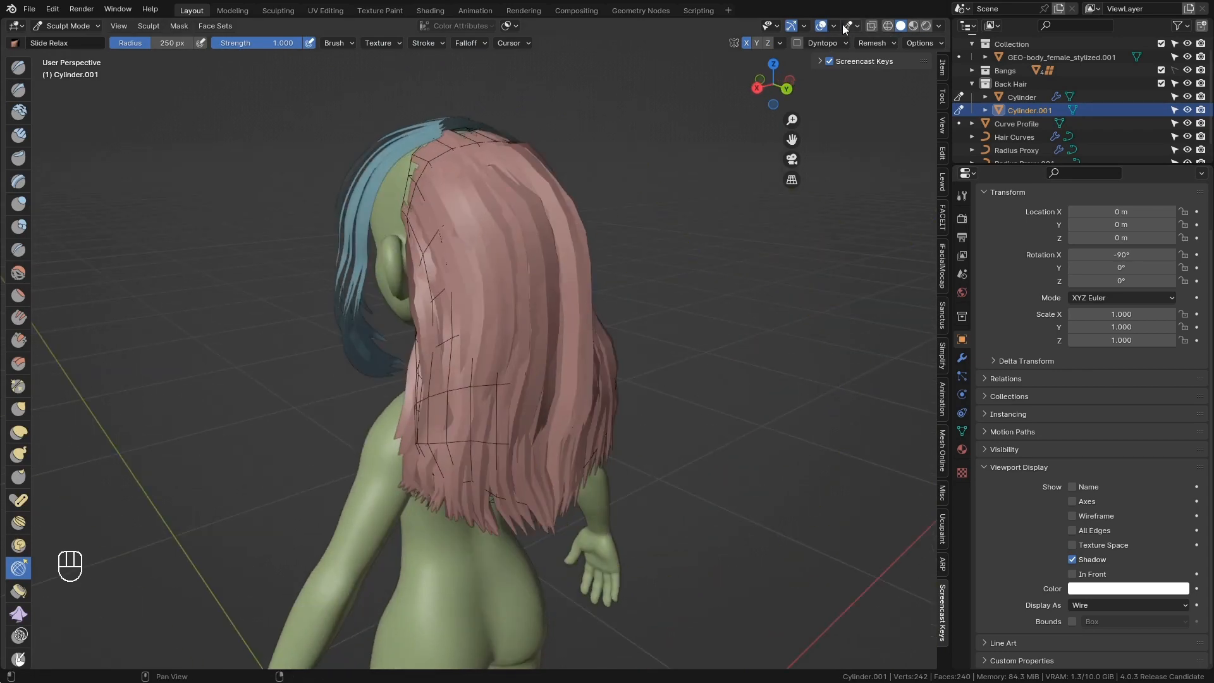
left_click(843, 29)
key("ctrl+Tab")
key("Tab")
left_click(853, 25)
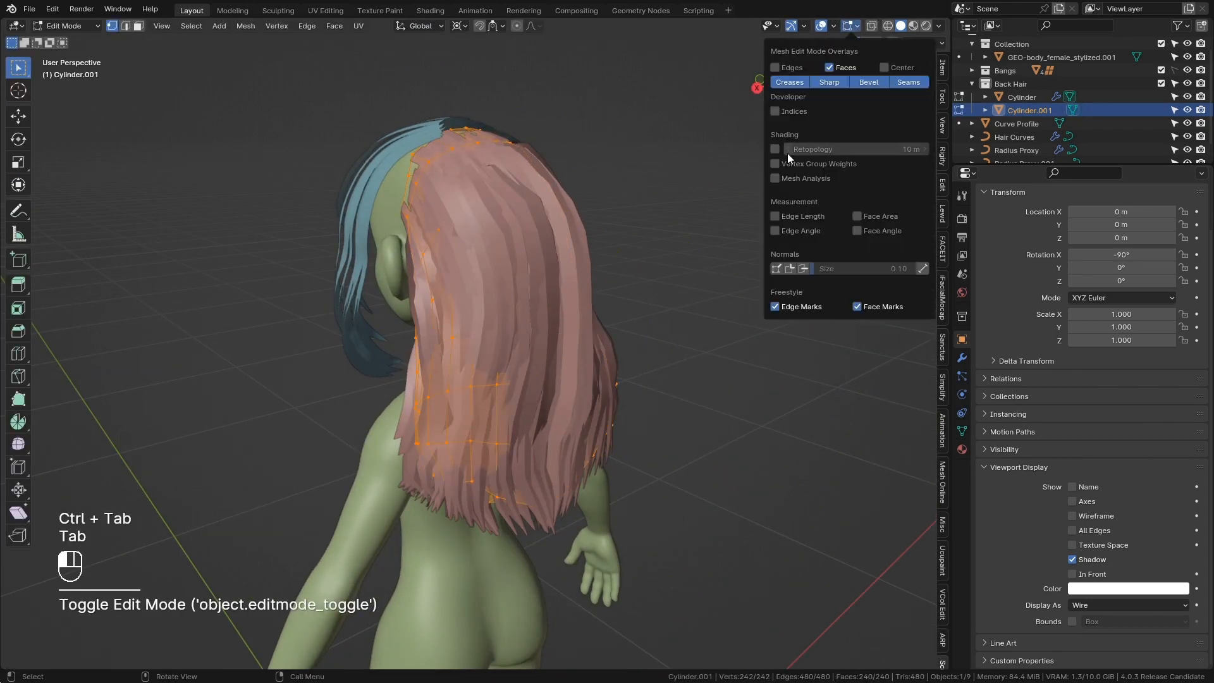
left_click(777, 150)
Step: Return to Sculpt Mode and widen the lower part of the hair volume with the Grab brush
key("Tab")
key("ctrl+Tab")
middle_click_drag(566, 425, 479, 435)
key("q")
left_click(472, 439)
middle_click_drag(404, 456, 372, 461)
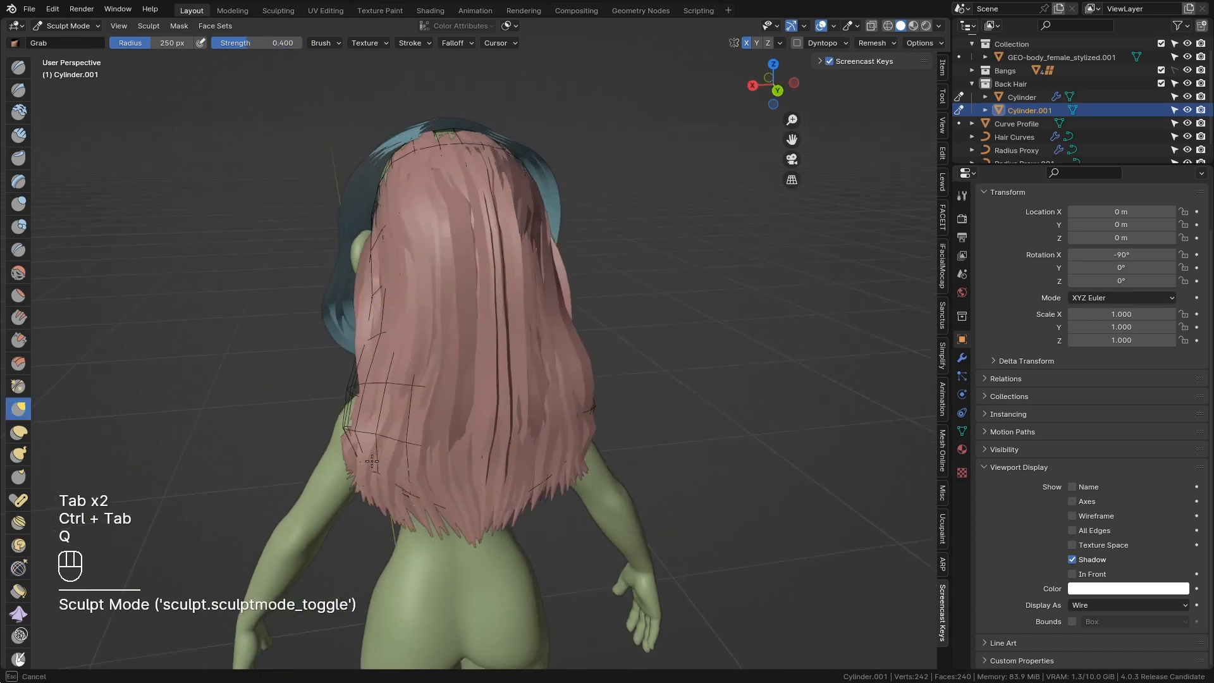
middle_click_drag(473, 539, 392, 389)
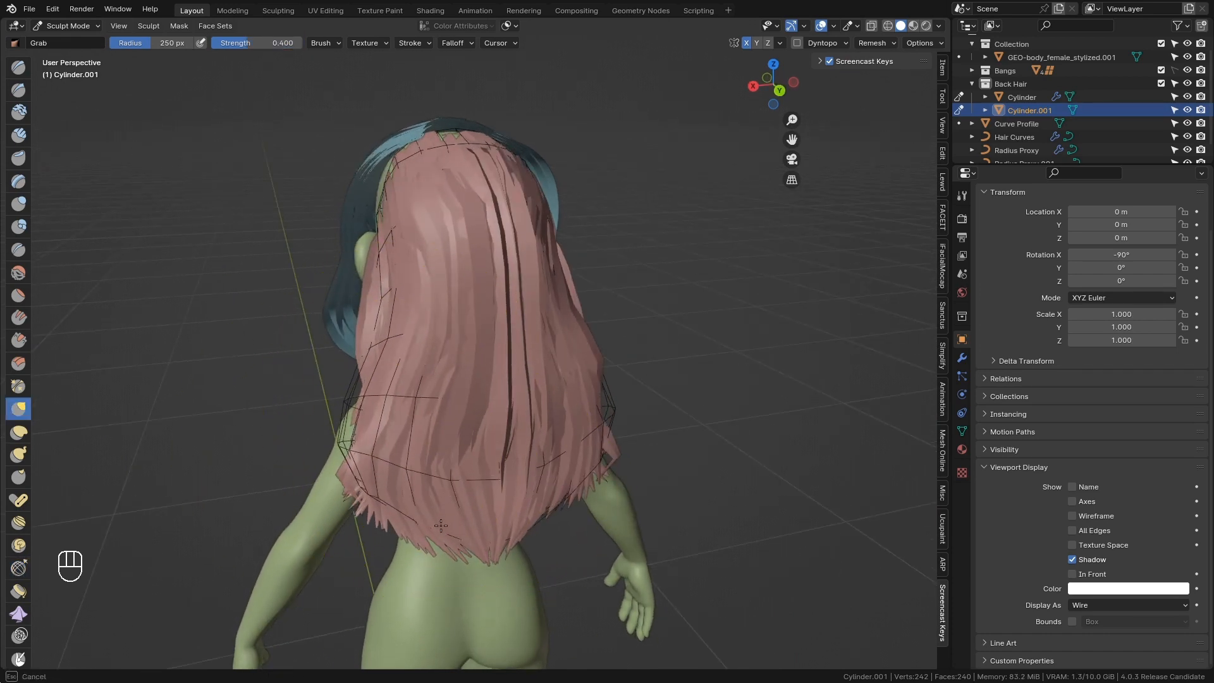
middle_click_drag(434, 434, 446, 432)
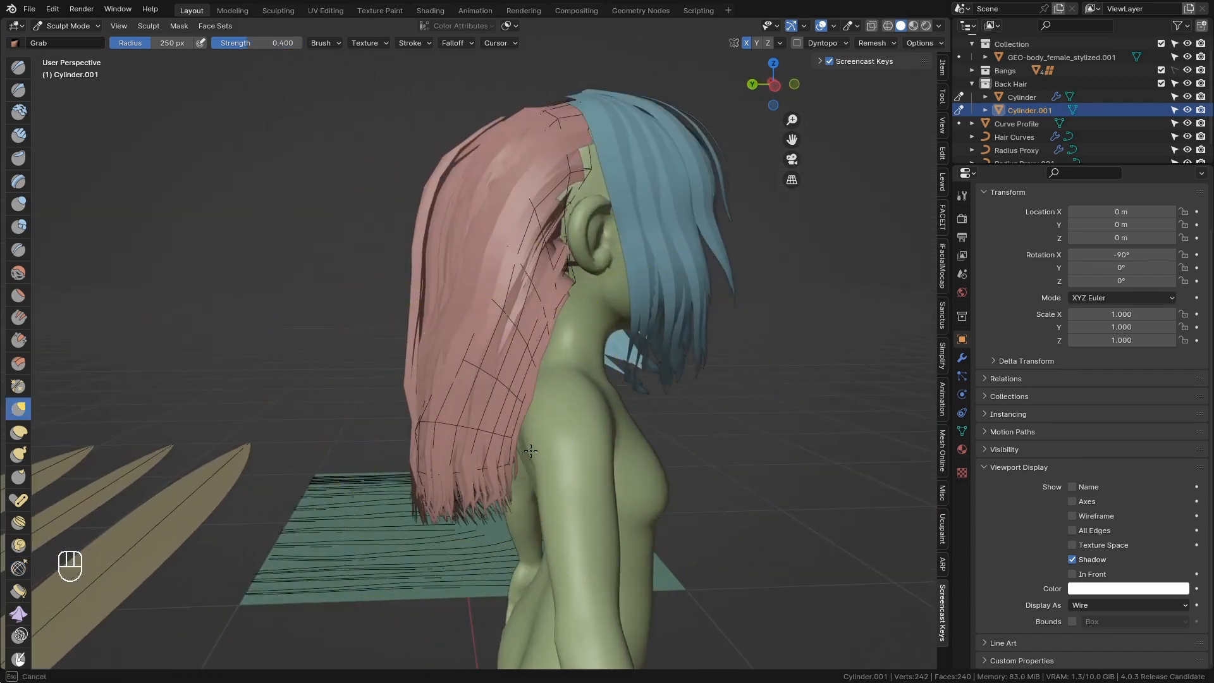
Step: Display the wire duplicate In Front and pull the lower back of the hair volume outward with Grab
middle_click_drag(552, 455, 468, 428)
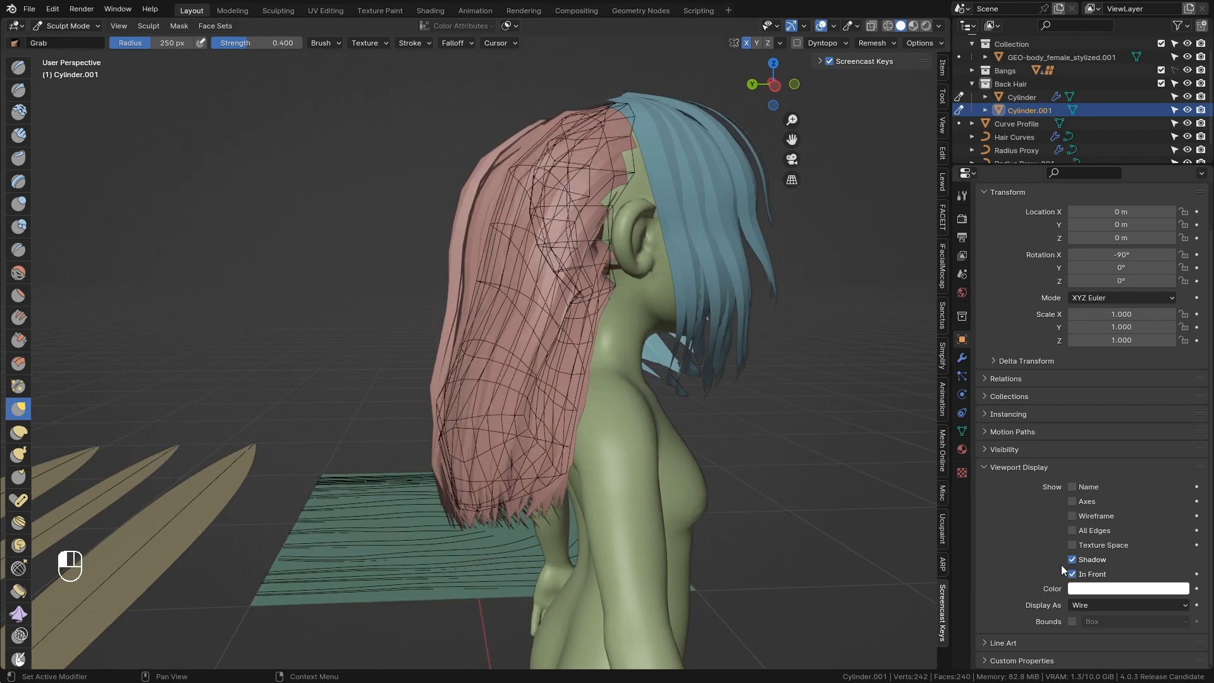
middle_click_drag(429, 490, 485, 497)
scroll(485, 497, "up", 3)
scroll(481, 487, "down", 2)
middle_click_drag(436, 462, 490, 448)
left_click_drag(487, 446, 461, 453)
middle_click_drag(460, 453, 405, 446)
Step: Add a Subdivision Surface modifier to the wire hair duplicate
left_click(961, 357)
left_click(1043, 212)
type("subd")
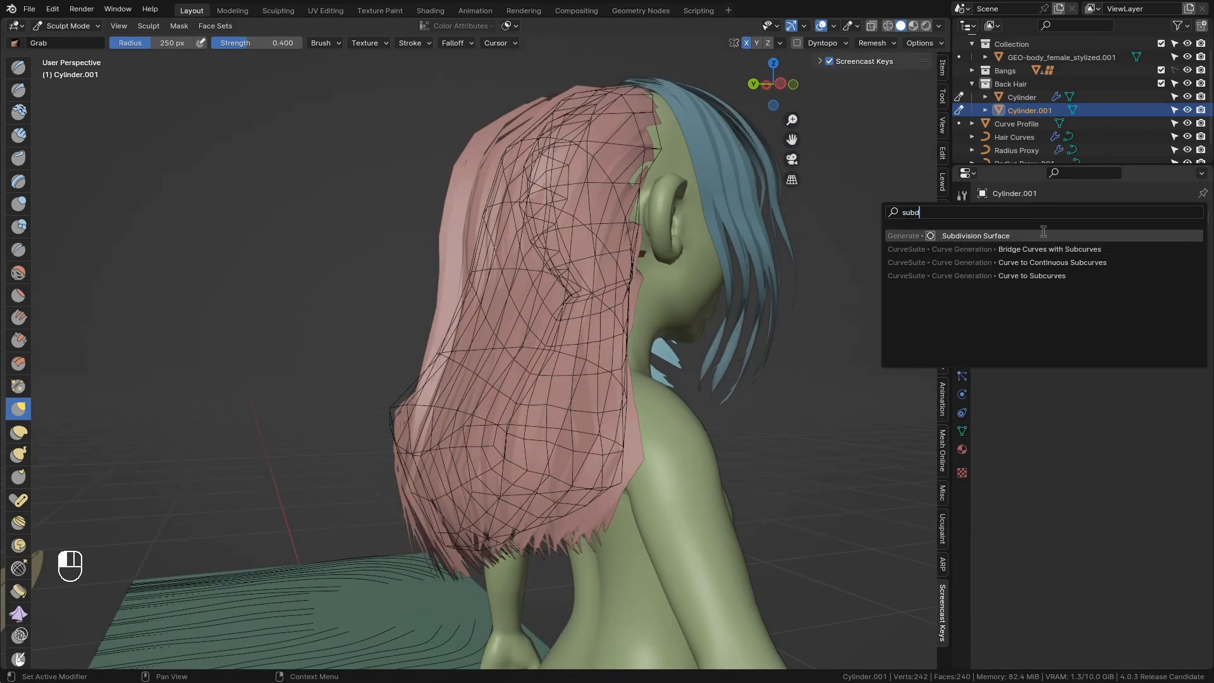
left_click(1043, 235)
Step: Shape the back of the hair volume with the Inflate brush
middle_click_drag(594, 329, 631, 323)
middle_click_drag(446, 373, 480, 434)
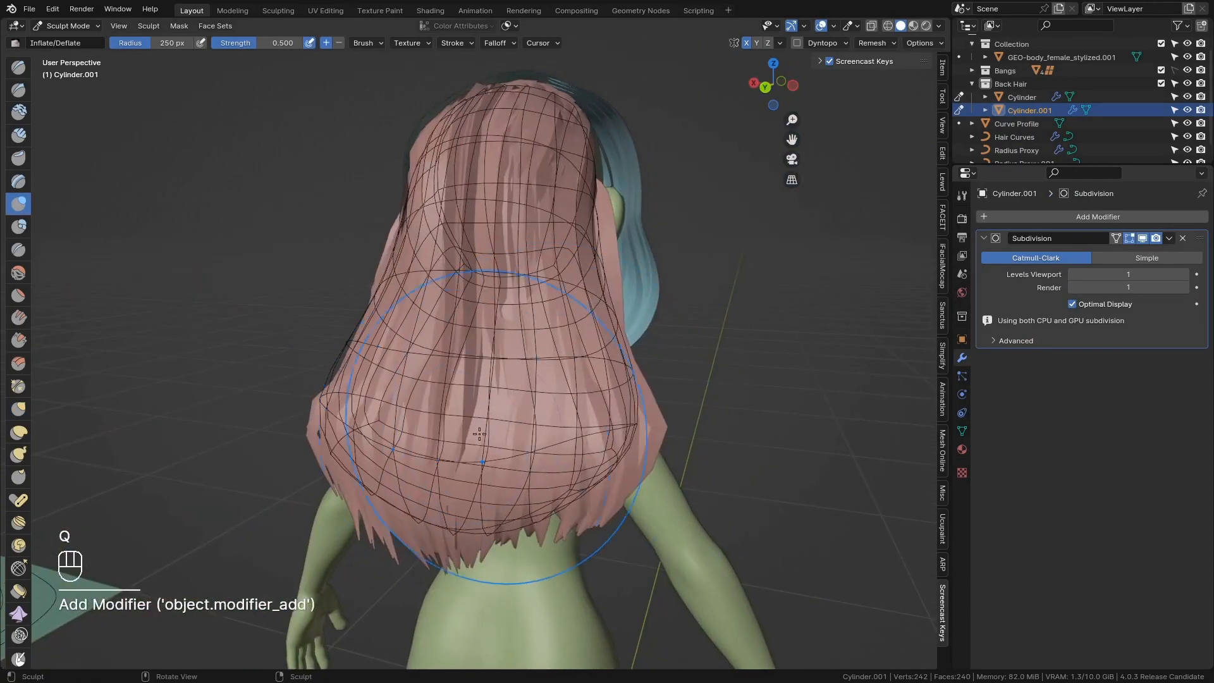
middle_click_drag(335, 474, 550, 222)
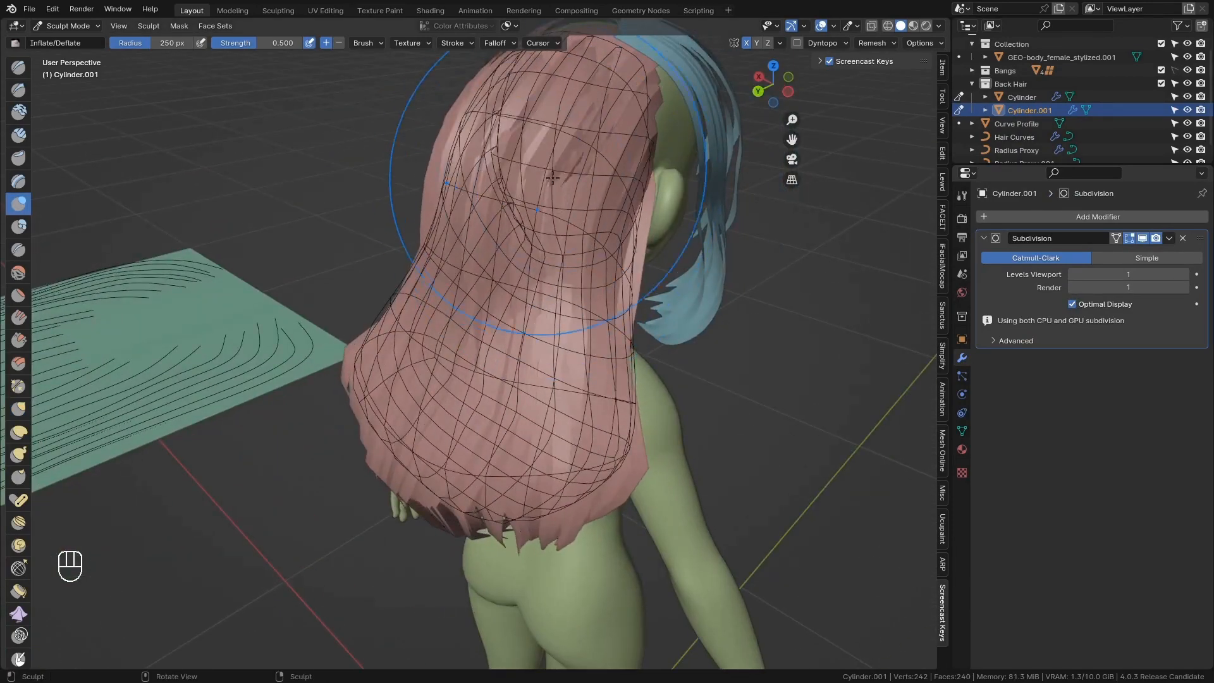
middle_click_drag(552, 179, 542, 260)
Step: Reshape the hair volume around the ear and at the lower back with the Grab brush
key("q")
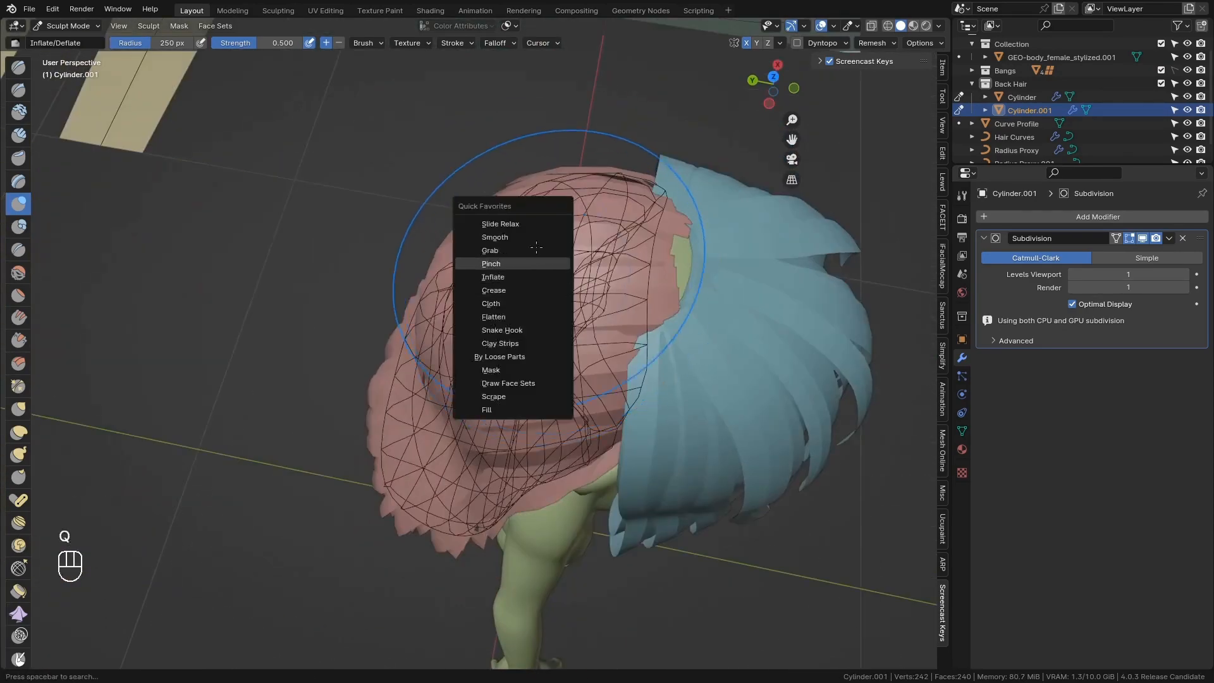
left_click(537, 262)
middle_click_drag(689, 274, 648, 261)
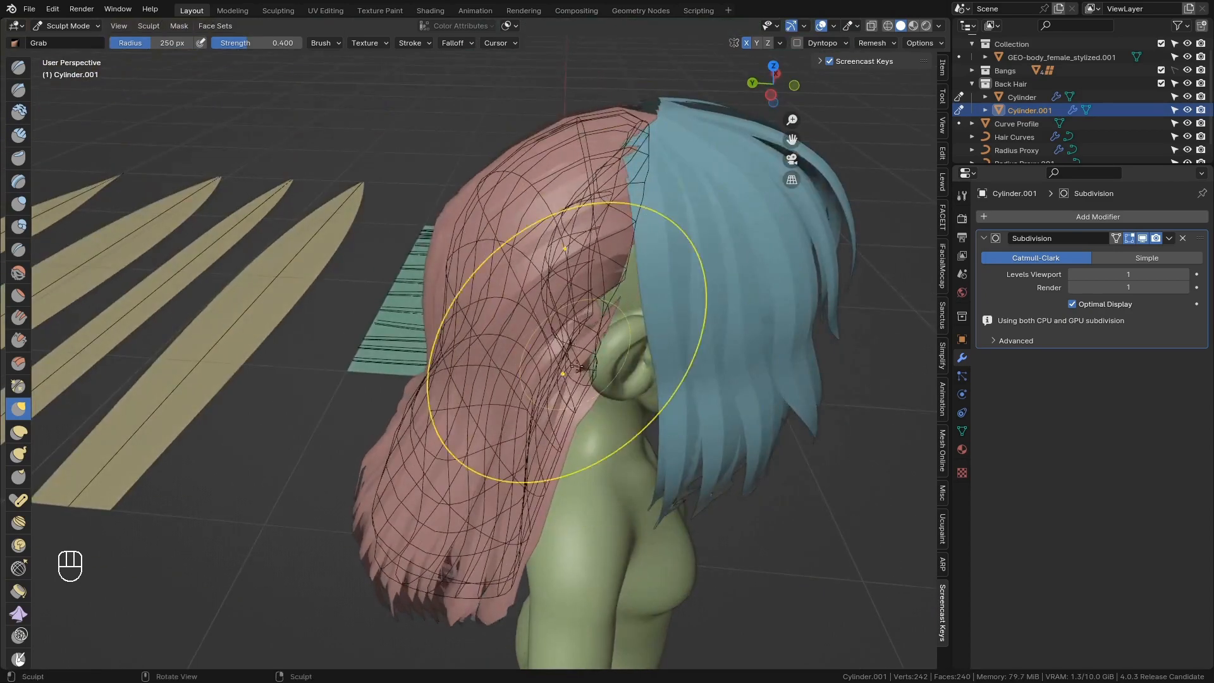
middle_click_drag(577, 365, 493, 398)
middle_click_drag(473, 458, 416, 424)
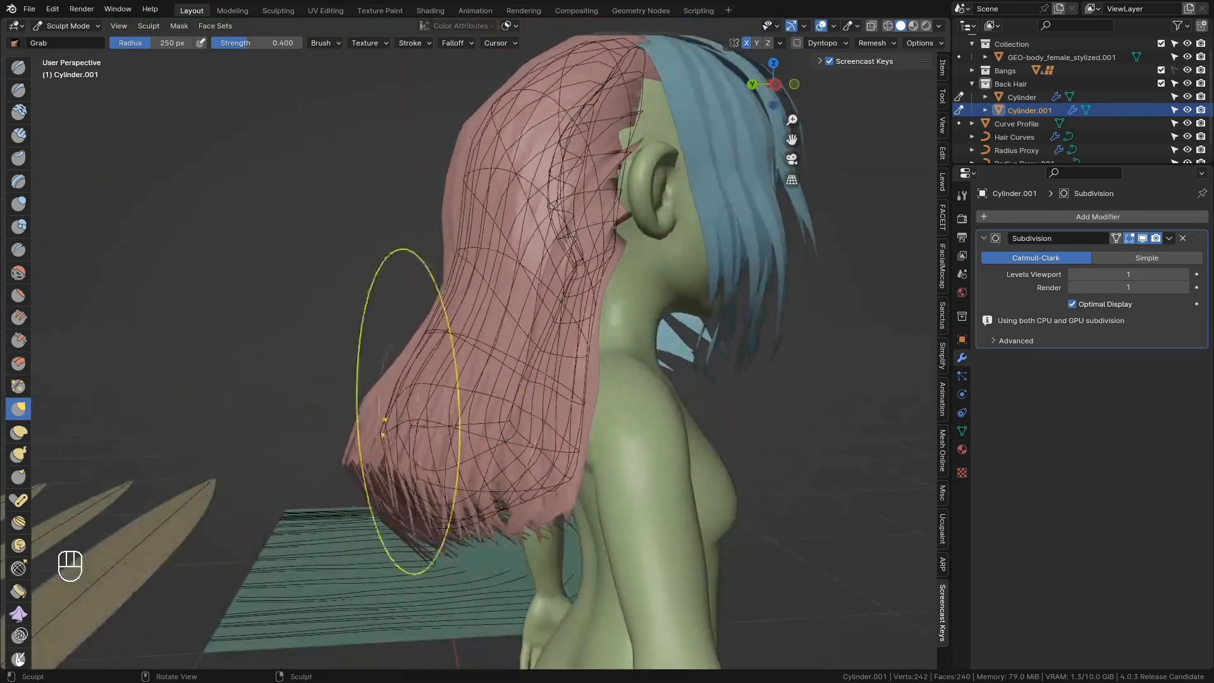
middle_click_drag(521, 527, 578, 562)
Step: Even out the hair volume's mesh with the Slide Relax brush and return to Object Mode
key("q")
left_click(548, 329)
mouse_move(543, 379)
middle_mouse_down()
mouse_move(651, 458)
mouse_move(566, 414)
mouse_move(781, 428)
middle_mouse_up()
key("ctrl+Tab")
Step: Examine the back hair strands and their ends from the side, back and below
scroll(511, 430, "down", 2)
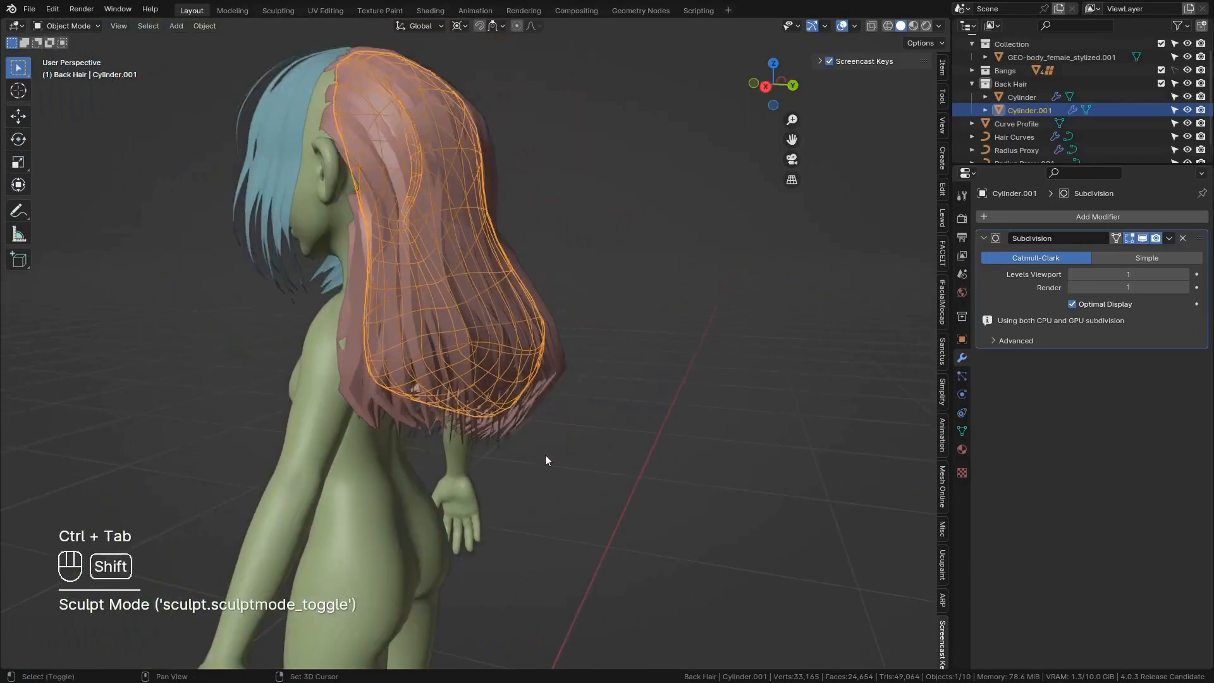
middle_click_drag(545, 454, 547, 471, "shift")
mouse_move(548, 471)
middle_mouse_down()
mouse_move(572, 440)
mouse_move(479, 399)
middle_mouse_up()
scroll(443, 316, "up", 3)
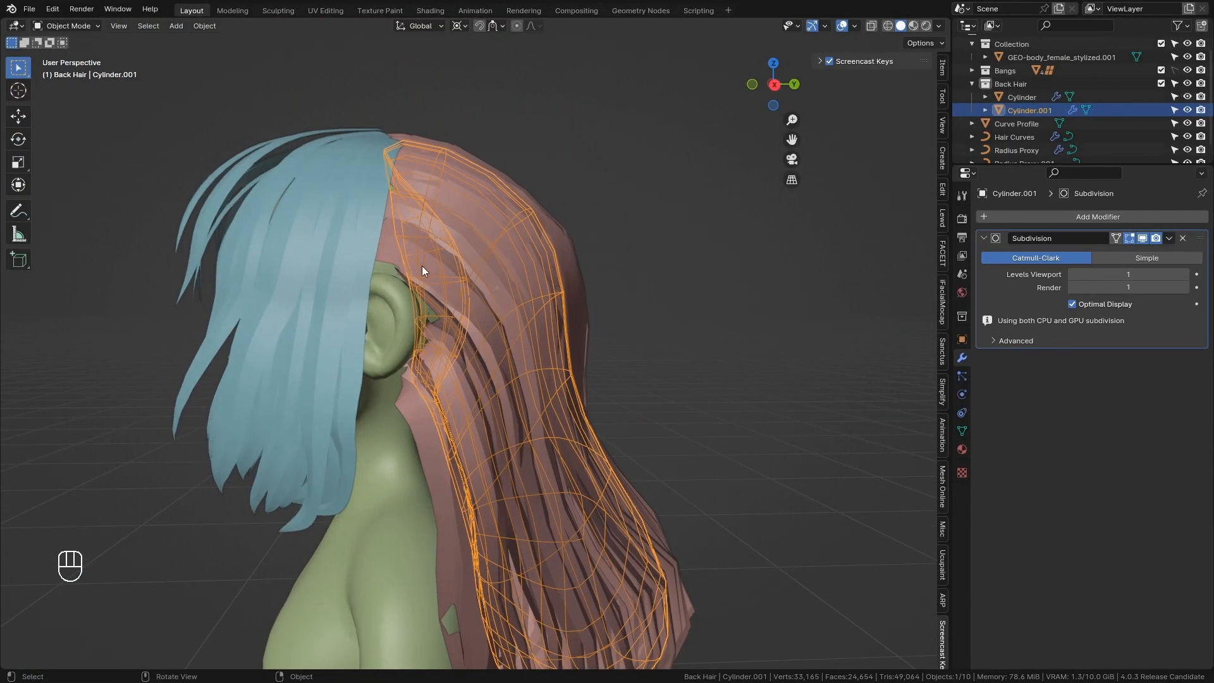
scroll(423, 268, "down", 3)
middle_click_drag(511, 436, 506, 363, "shift")
middle_click_drag(594, 349, 564, 302)
middle_click_drag(598, 430, 583, 355, "shift")
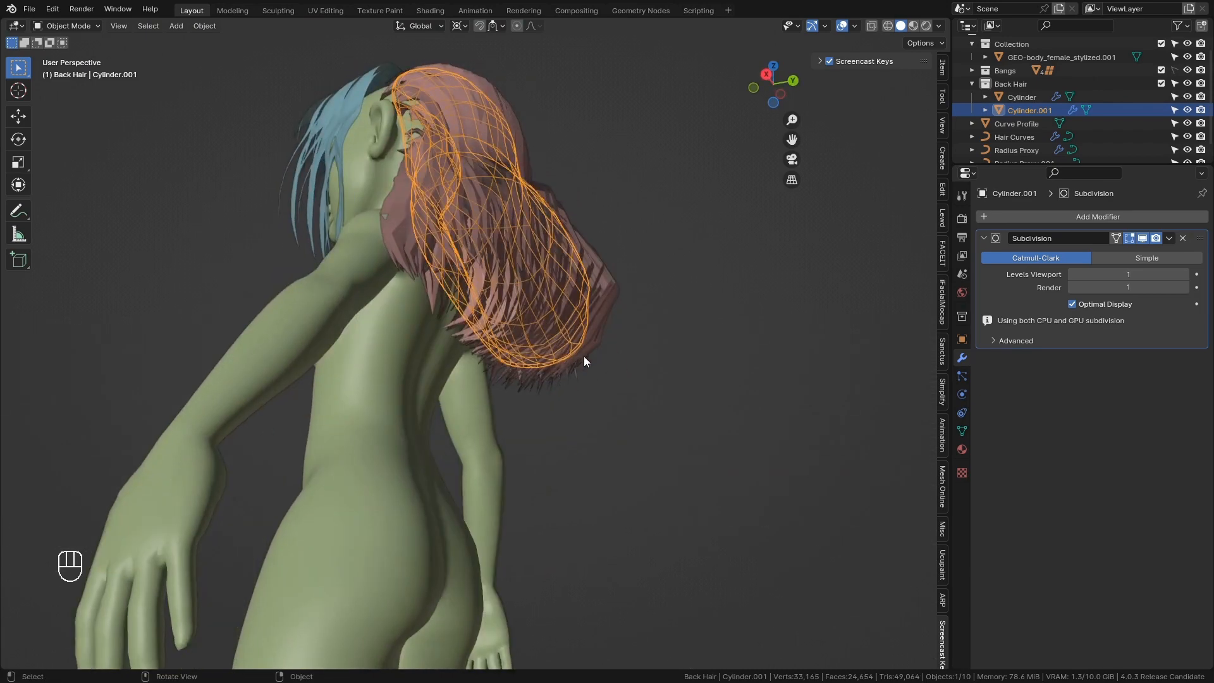
middle_click_drag(584, 313, 626, 416)
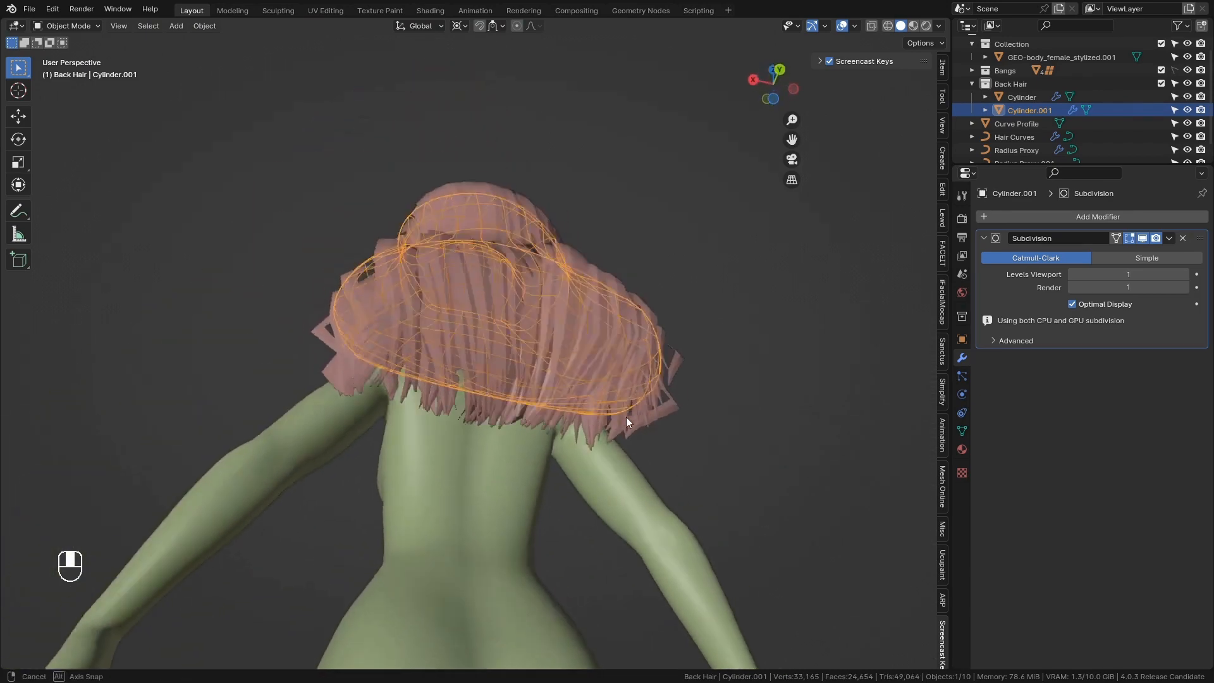
scroll(532, 433, "up", 2)
middle_click_drag(532, 434, 472, 427)
mouse_move(539, 321)
middle_mouse_down()
mouse_move(466, 426)
mouse_move(476, 387)
mouse_move(419, 356)
mouse_move(596, 363)
middle_mouse_up()
Step: Slide and relax the mesh along the lower end of the hair volume with Slide Relax in Sculpt Mode
key("ctrl+Tab")
middle_click_drag(574, 533, 460, 388)
key("q")
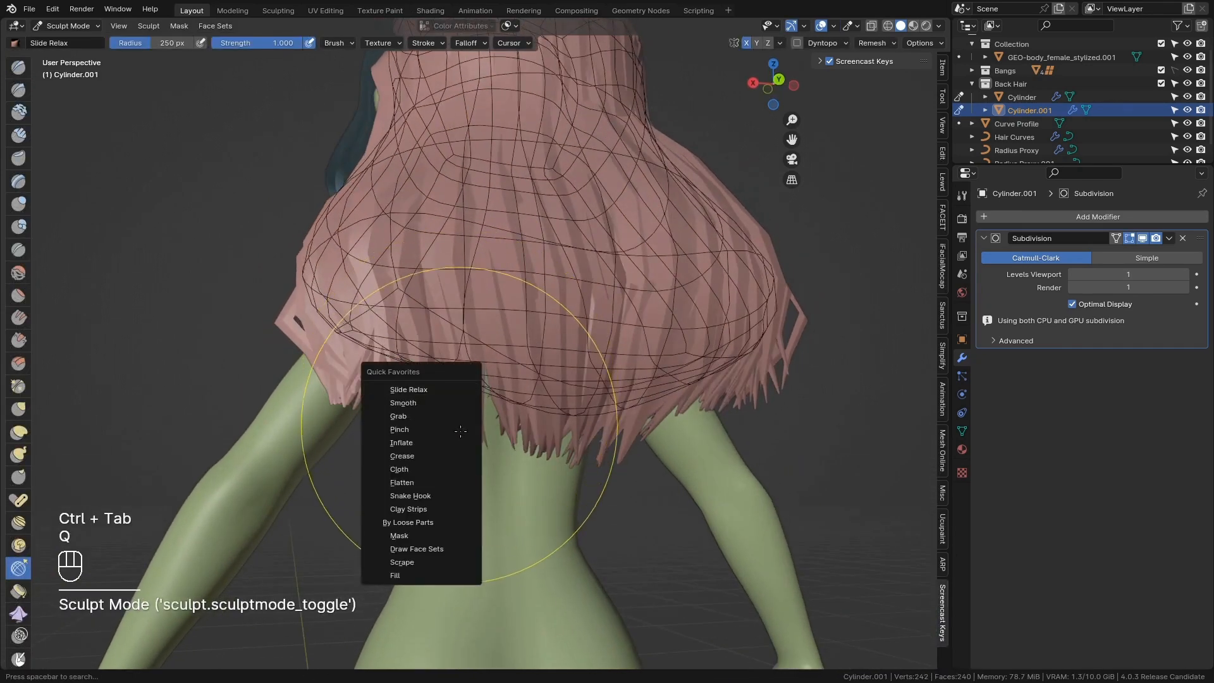
left_click(429, 389)
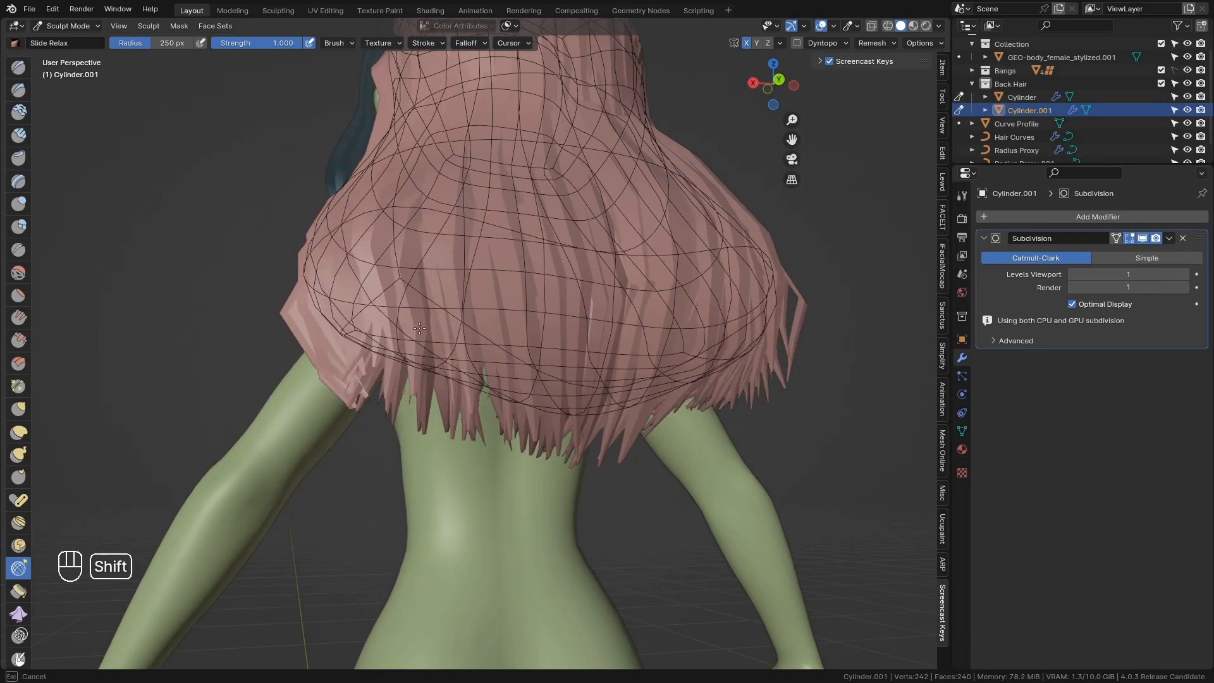
mouse_move(419, 328)
left_mouse_down("shift")
mouse_move(377, 308)
mouse_move(414, 319)
mouse_move(411, 298)
left_mouse_up("shift")
left_click_drag(569, 311, 552, 321)
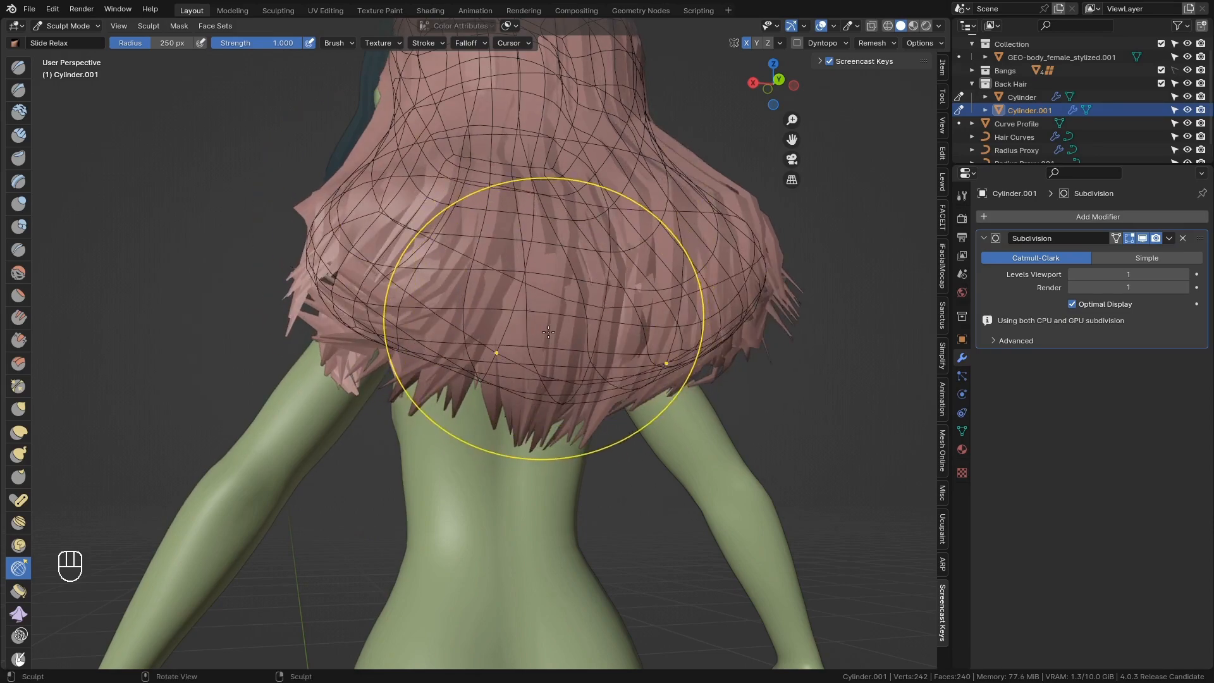
middle_click_drag(545, 326, 601, 310)
left_click_drag(601, 309, 572, 354)
mouse_move(521, 395)
middle_mouse_down()
mouse_move(586, 379)
mouse_move(536, 443)
mouse_move(556, 501)
mouse_move(491, 431)
middle_mouse_up()
Step: Smooth and reshape the bottom end of the hair volume
key("q")
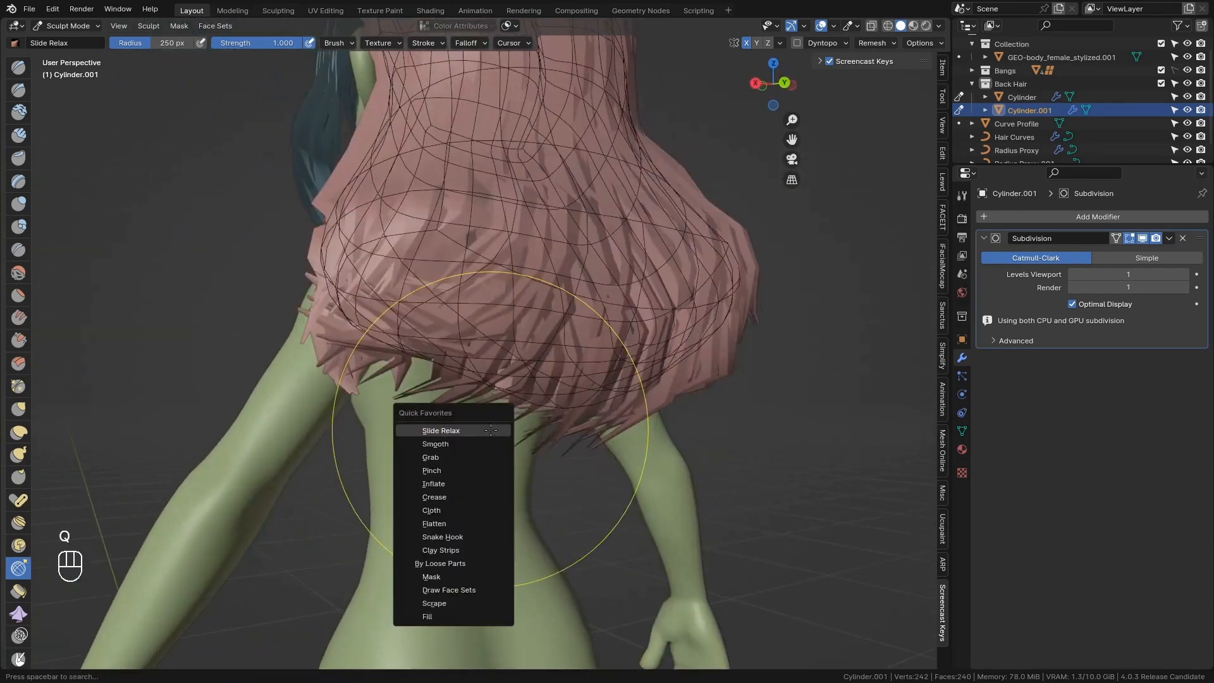
left_click(490, 443)
key("q")
left_click(537, 380)
mouse_move(547, 389)
left_mouse_down()
mouse_move(551, 417)
mouse_move(534, 446)
left_mouse_up()
Step: Select the back hair Cylinder in Object Mode and disable its Displace Curves modifier in the viewport
key("ctrl+Tab")
left_click(525, 475)
left_click(984, 237)
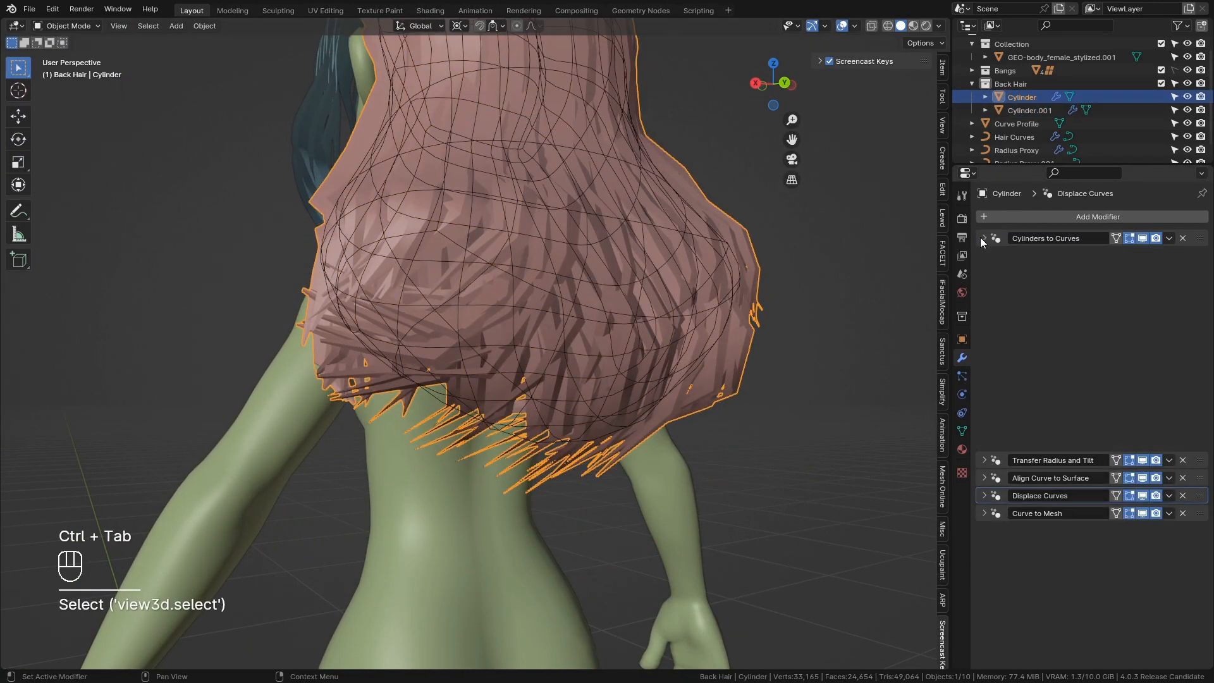
left_click(1142, 291)
Step: Add a Resample Curve modifier to the back hair Cylinder
middle_click_drag(696, 281, 537, 322)
left_click(1034, 217)
type("resam")
key("Return")
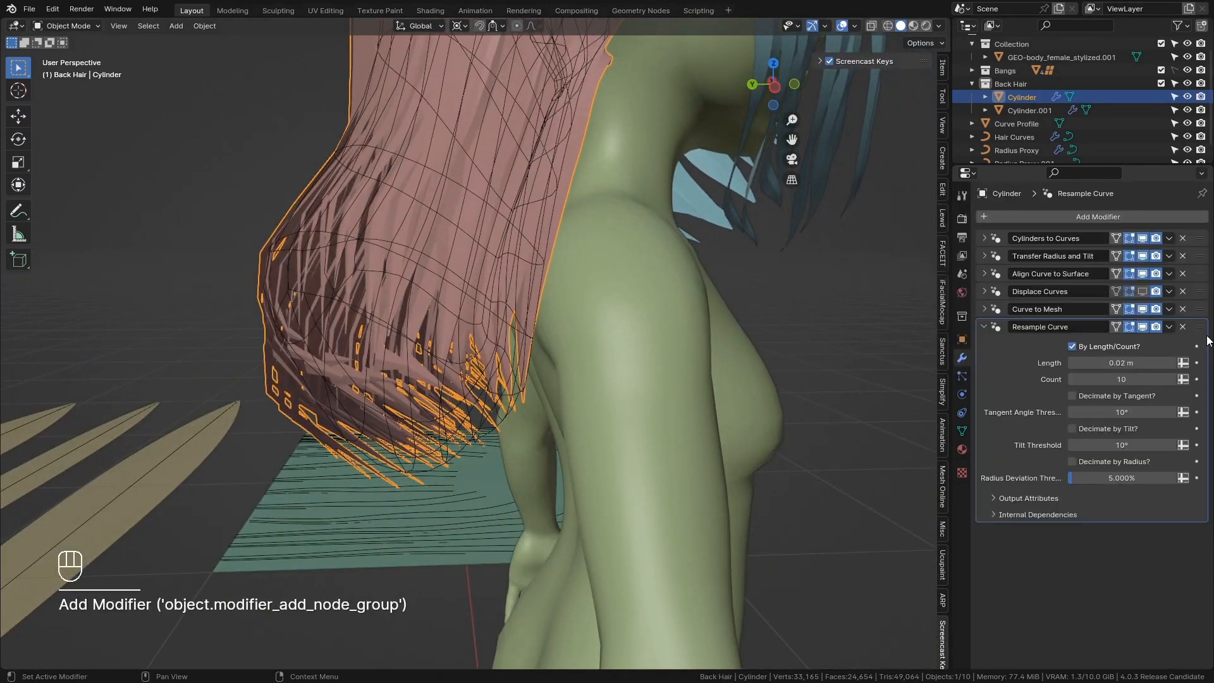
Step: Examine the strand flow and tips of the back hair from the back and side
middle_click_drag(556, 392, 721, 391)
scroll(807, 237, "up", 2)
middle_click_drag(806, 237, 775, 291, "shift")
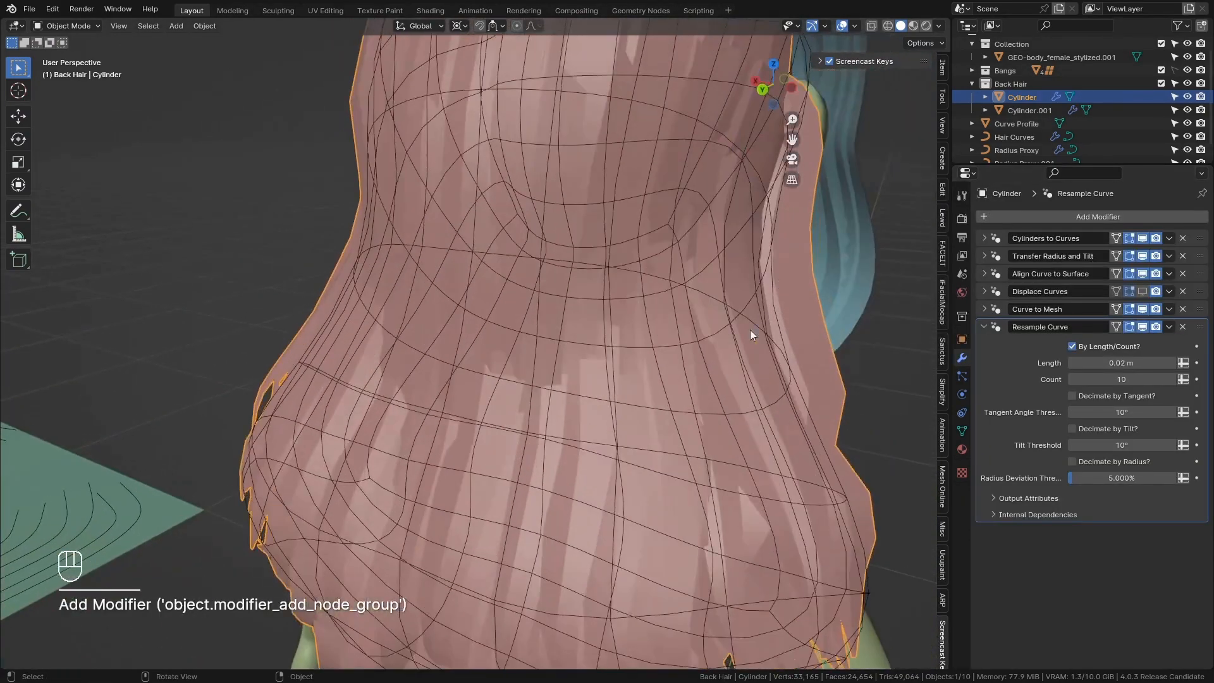
scroll(727, 363, "down", 2)
middle_click_drag(625, 302, 509, 43)
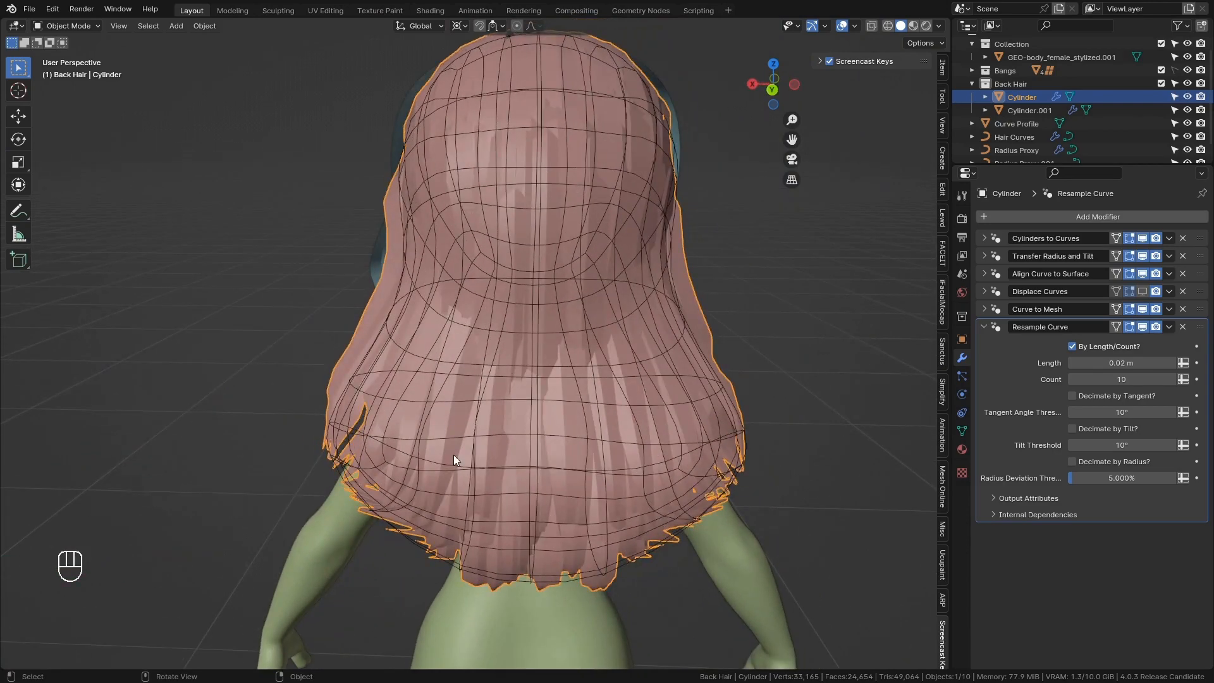
mouse_move(611, 285)
middle_mouse_down()
mouse_move(756, 241)
mouse_move(699, 262)
mouse_move(620, 260)
mouse_move(631, 280)
middle_mouse_up()
left_click(536, 272)
middle_click_drag(536, 272, 565, 276)
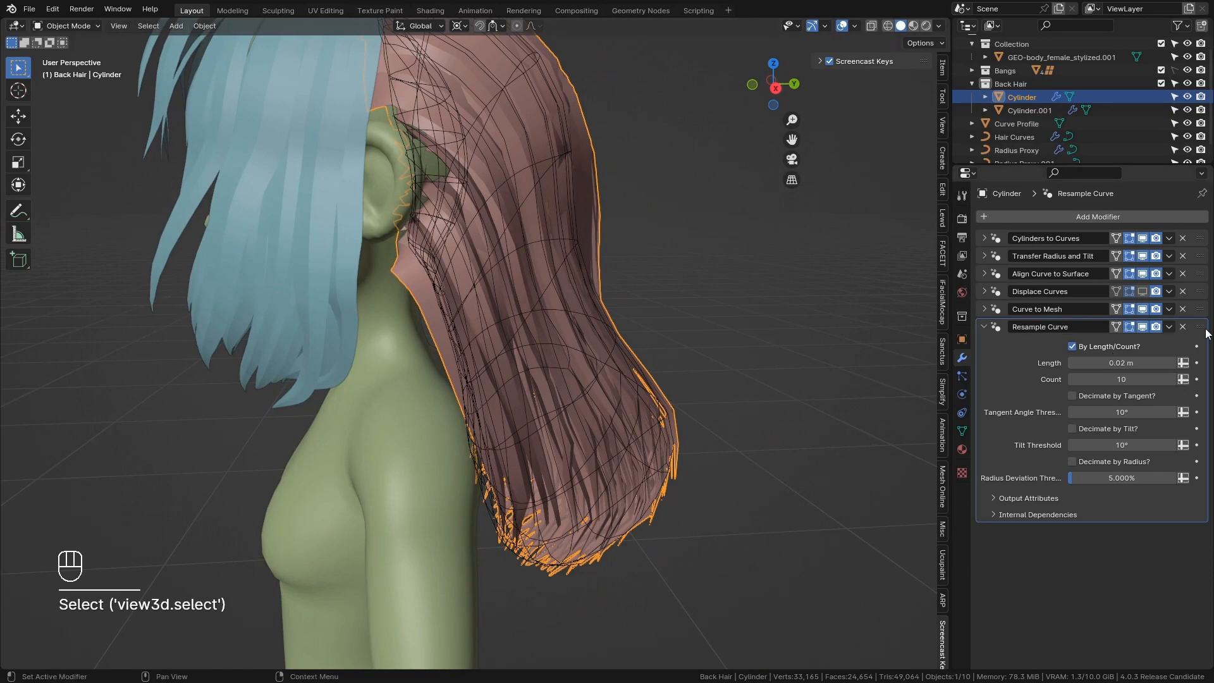
Step: Move the Resample Curve modifier up the stack to directly below Transfer Radius and Tilt
left_click_drag(1206, 331, 1207, 311)
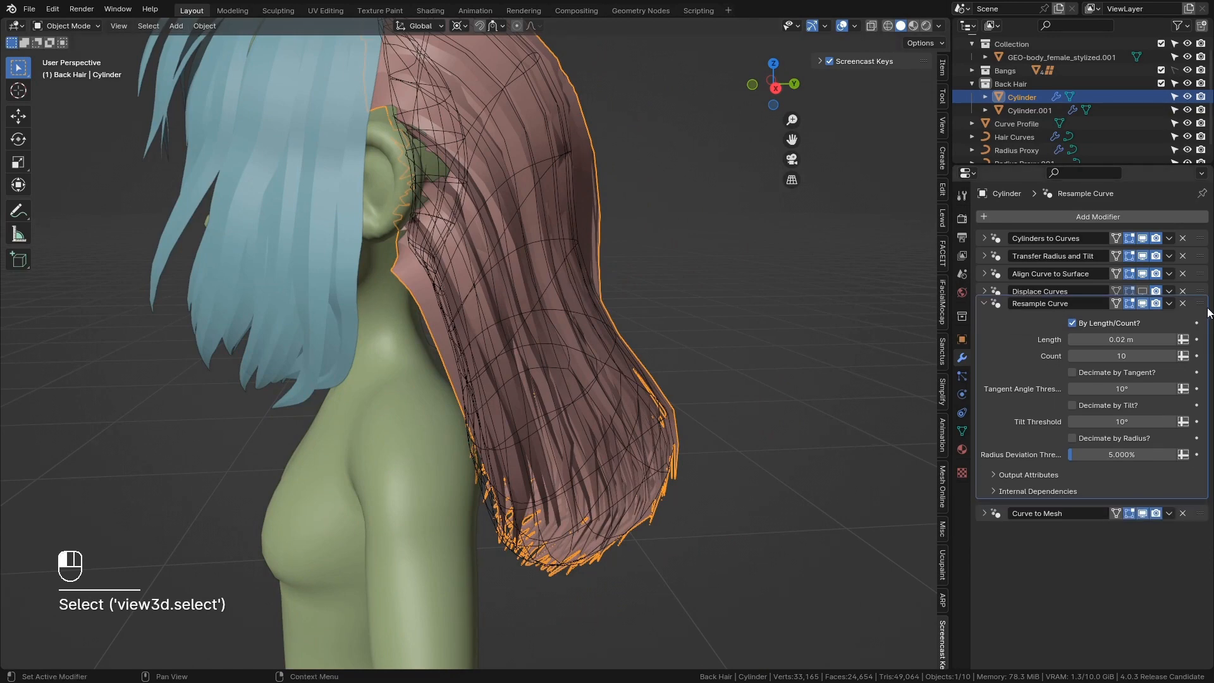
middle_click_drag(877, 336, 746, 325)
left_click_drag(1199, 317, 1201, 277)
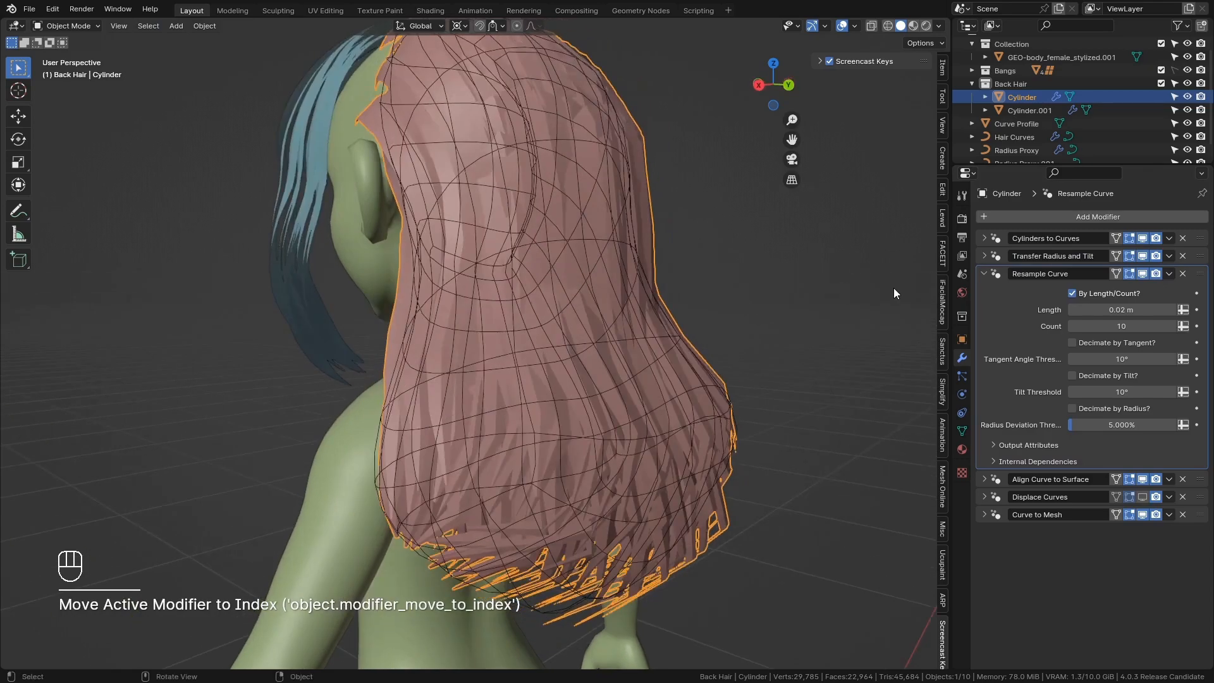
middle_click_drag(885, 283, 665, 238)
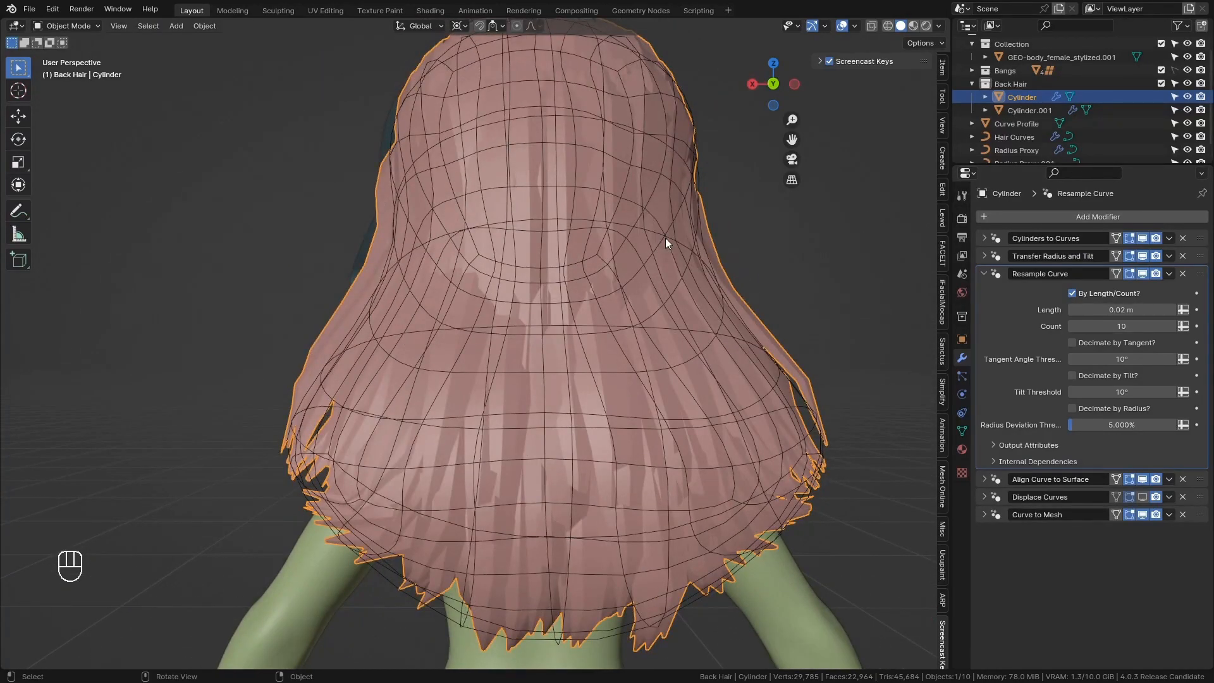
Step: Turn off By Length/Count in the Resample Curve modifier and re-enable Displace Curves in the viewport
left_click(1121, 294)
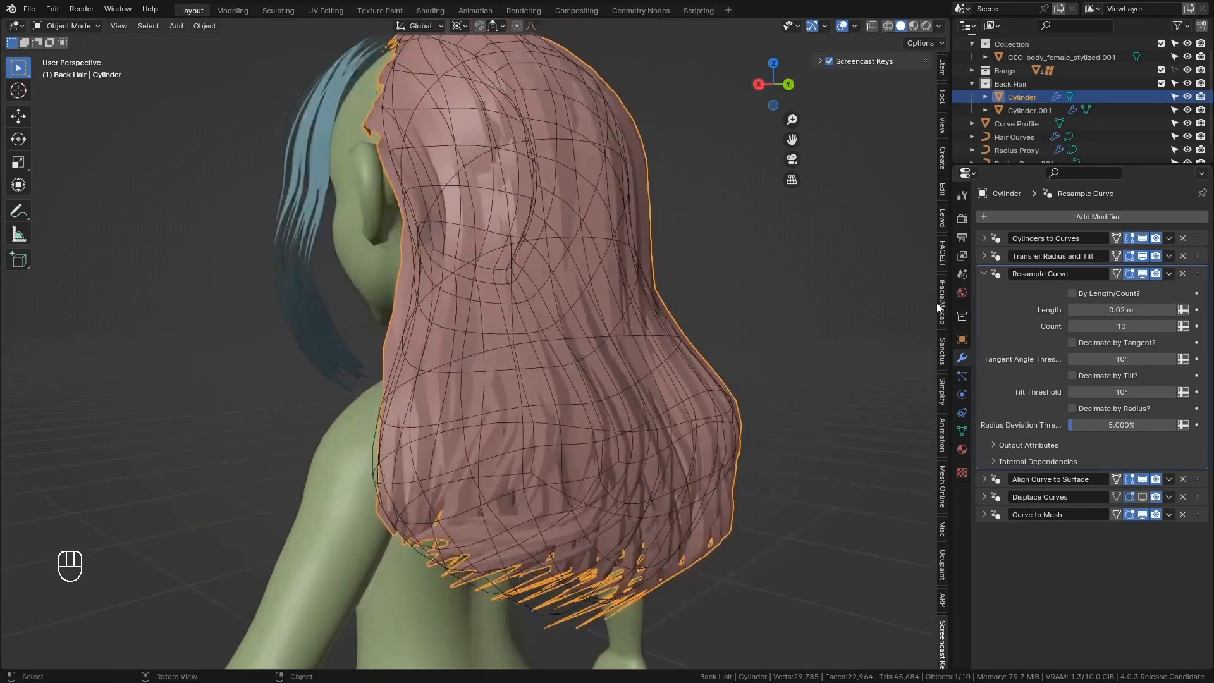
left_click(983, 274)
left_click(1142, 310)
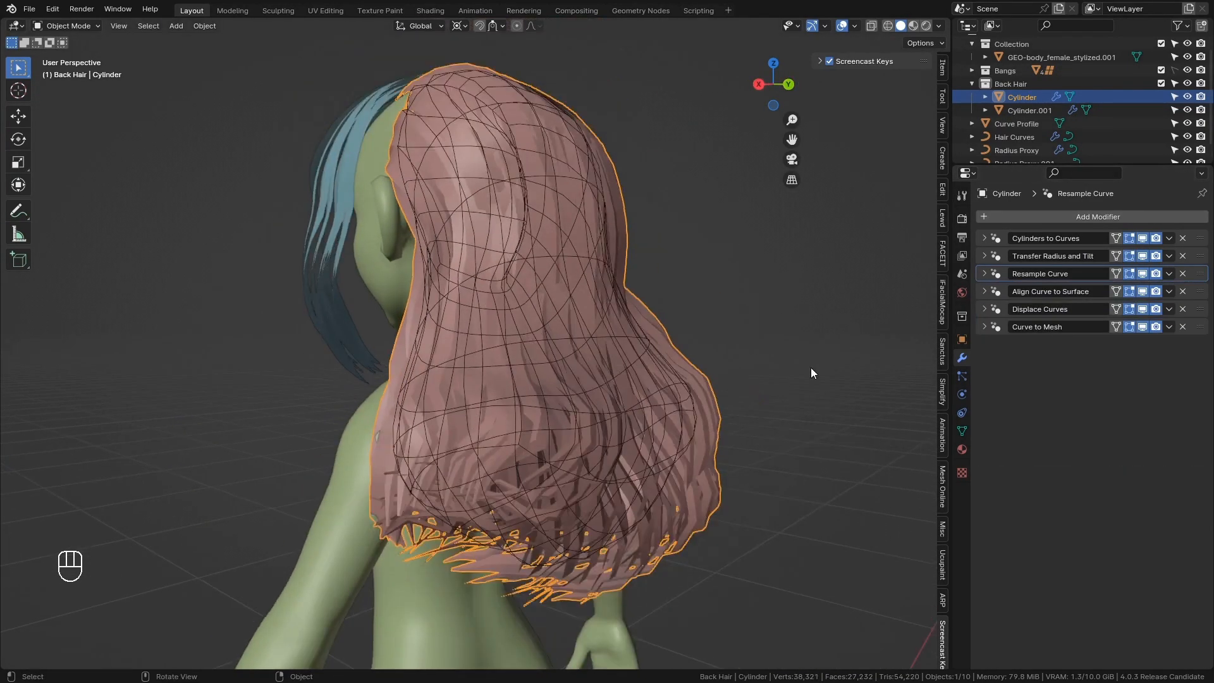
middle_click_drag(810, 368, 720, 335)
Step: Expand the Cylinders to Curves modifier's settings and examine the back hair from the side and behind
left_click(984, 309)
scroll(985, 309, "down", 1)
left_click(984, 299)
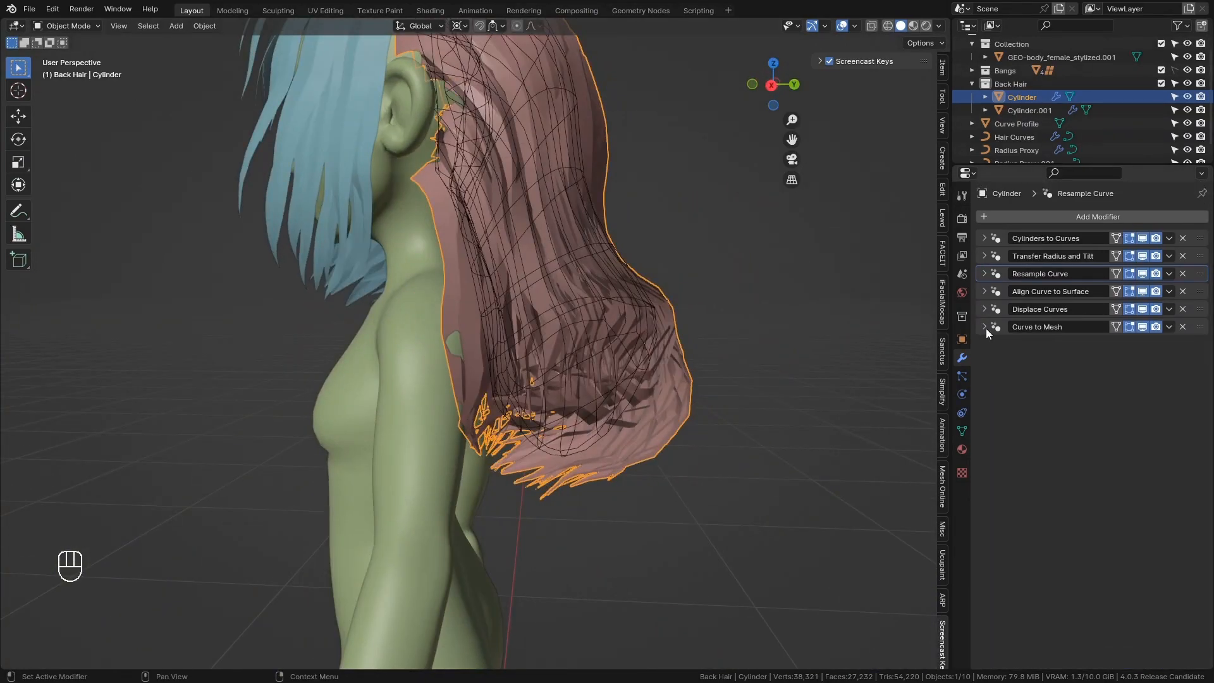
left_click(983, 238)
middle_click_drag(854, 364, 574, 321)
left_click(574, 321)
left_click(574, 321)
Step: Turn off the In Front viewport display of the wireframe duplicate Cylinder.001
left_click(1029, 110)
left_click(961, 339)
scroll(1081, 569, "down", 2)
left_click(1077, 574)
Step: Sculpt the lower end of Cylinder.001 downward to lengthen the back hair and return to Object Mode
middle_click_drag(635, 414, 693, 423)
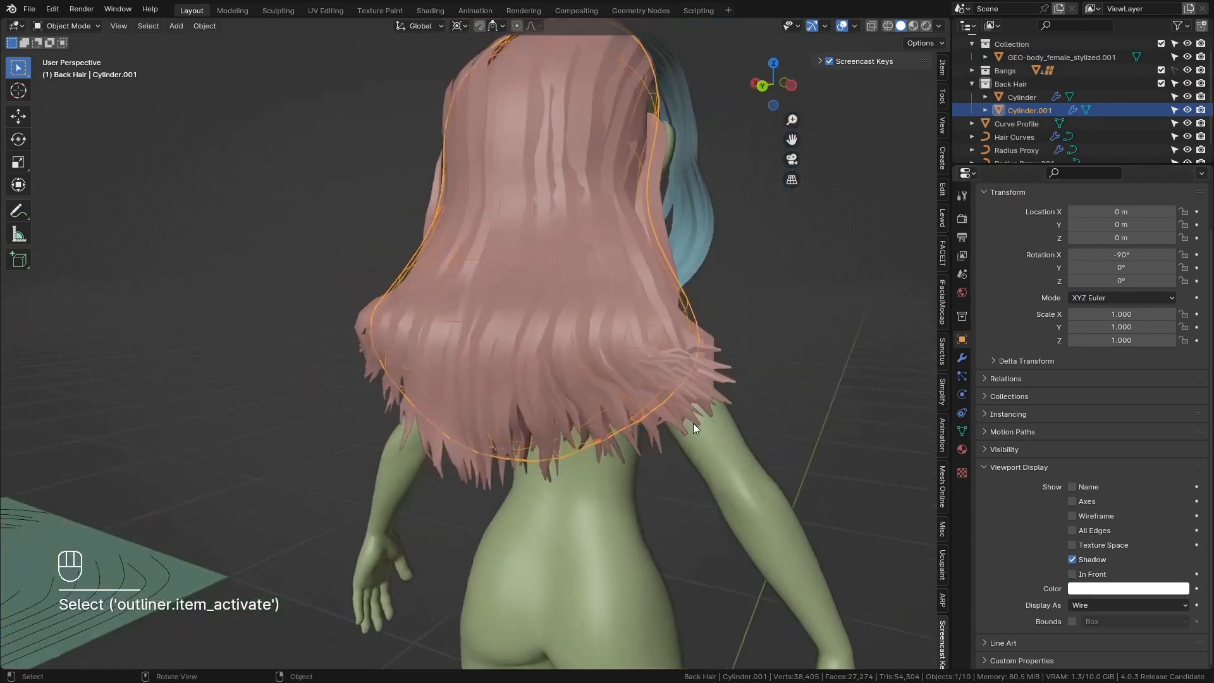
key("ctrl+Tab")
key("q")
mouse_move(543, 486)
middle_mouse_down()
mouse_move(689, 525)
mouse_move(569, 443)
mouse_move(663, 398)
mouse_move(591, 347)
mouse_move(535, 354)
middle_mouse_up()
key("ctrl+Tab")
Step: Add a Smooth Curves modifier to the back hair Cylinder and place it directly above Curve to Mesh
left_click(533, 461)
middle_click_drag(534, 461, 612, 456)
left_click(962, 358)
left_click(1043, 220)
left_click(1043, 220)
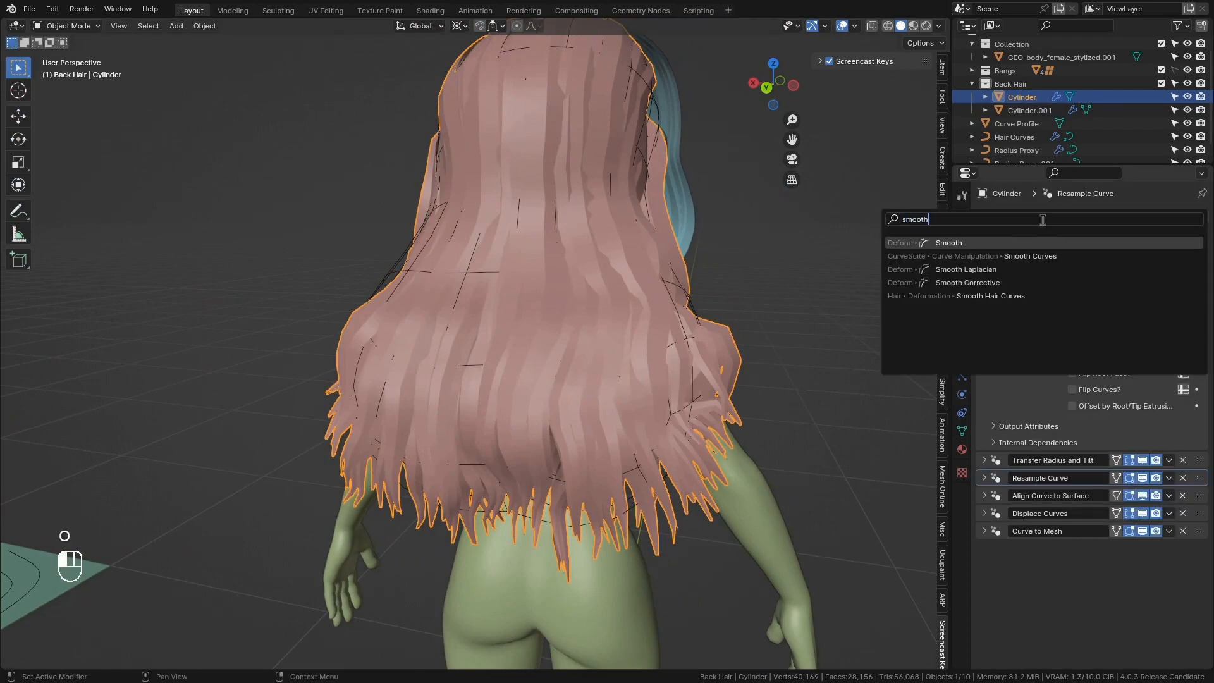
left_click(1030, 256)
left_click_drag(1202, 531, 1202, 529)
mouse_move(702, 427)
middle_mouse_down()
mouse_move(796, 419)
mouse_move(705, 424)
middle_mouse_up()
left_click(984, 531)
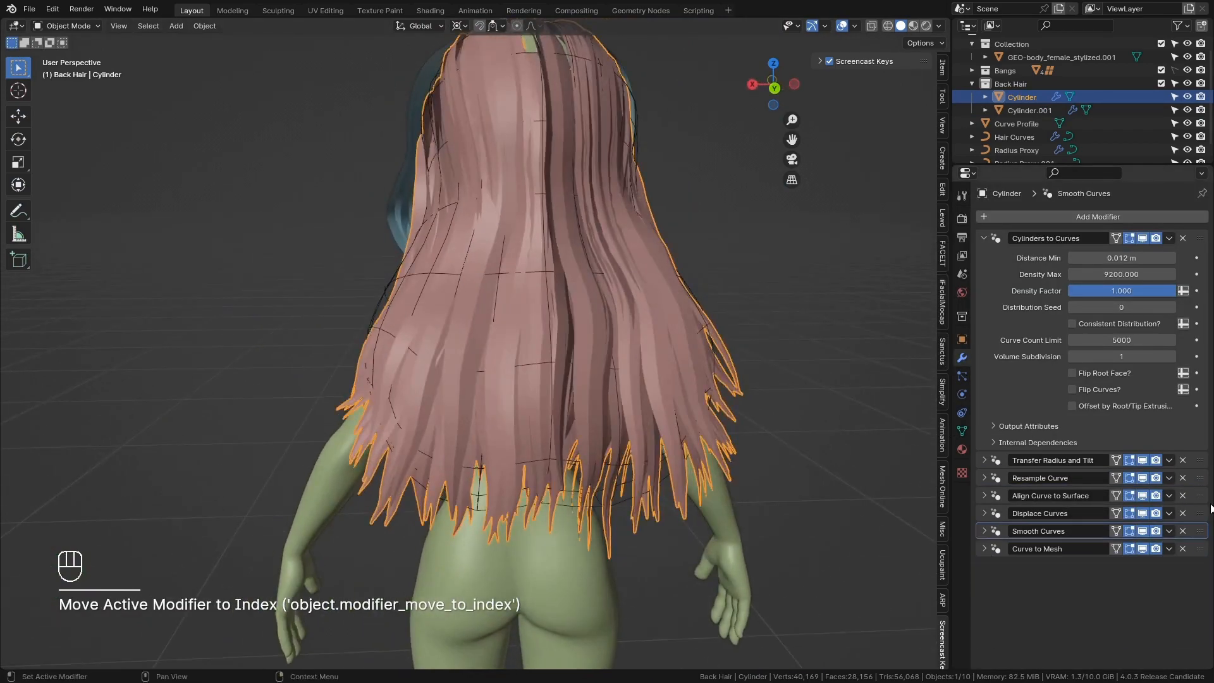
Step: Move the Align Curve to Surface modifier directly above Curve to Mesh and enlarge the Outliner area
middle_click_drag(885, 380, 765, 360)
middle_click_drag(765, 360, 562, 379, "shift")
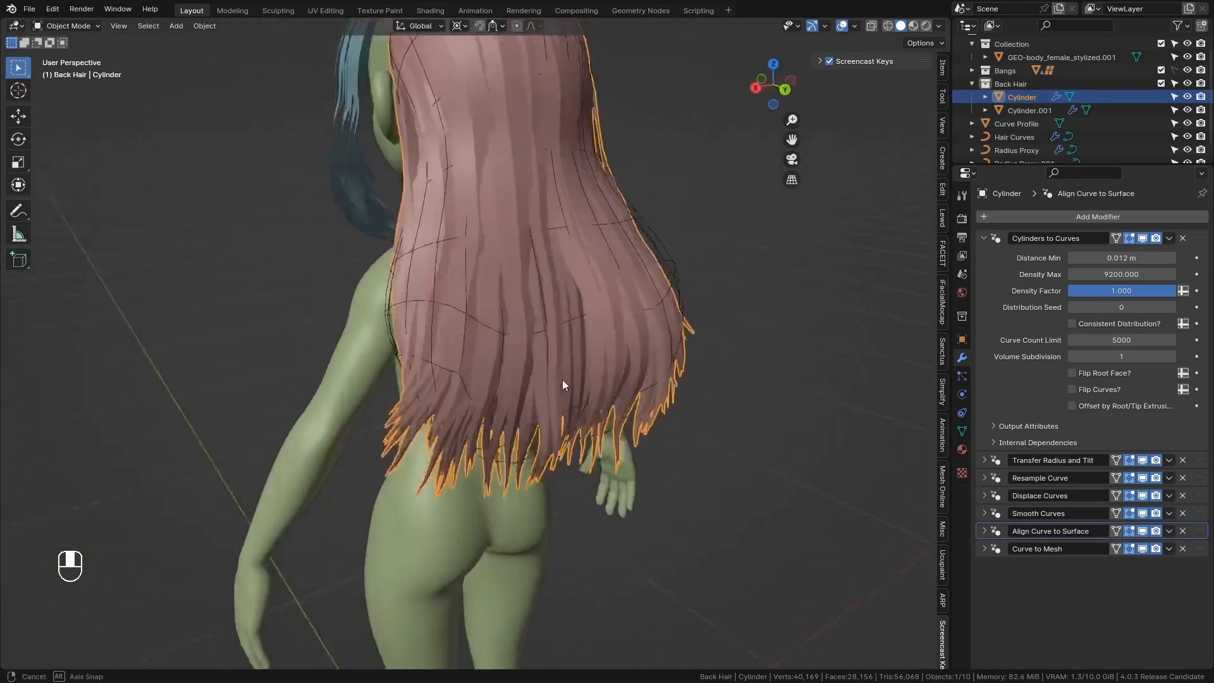
left_click(815, 377)
middle_click_drag(816, 377, 760, 374)
left_click_drag(1109, 167, 1109, 260)
left_click(635, 370)
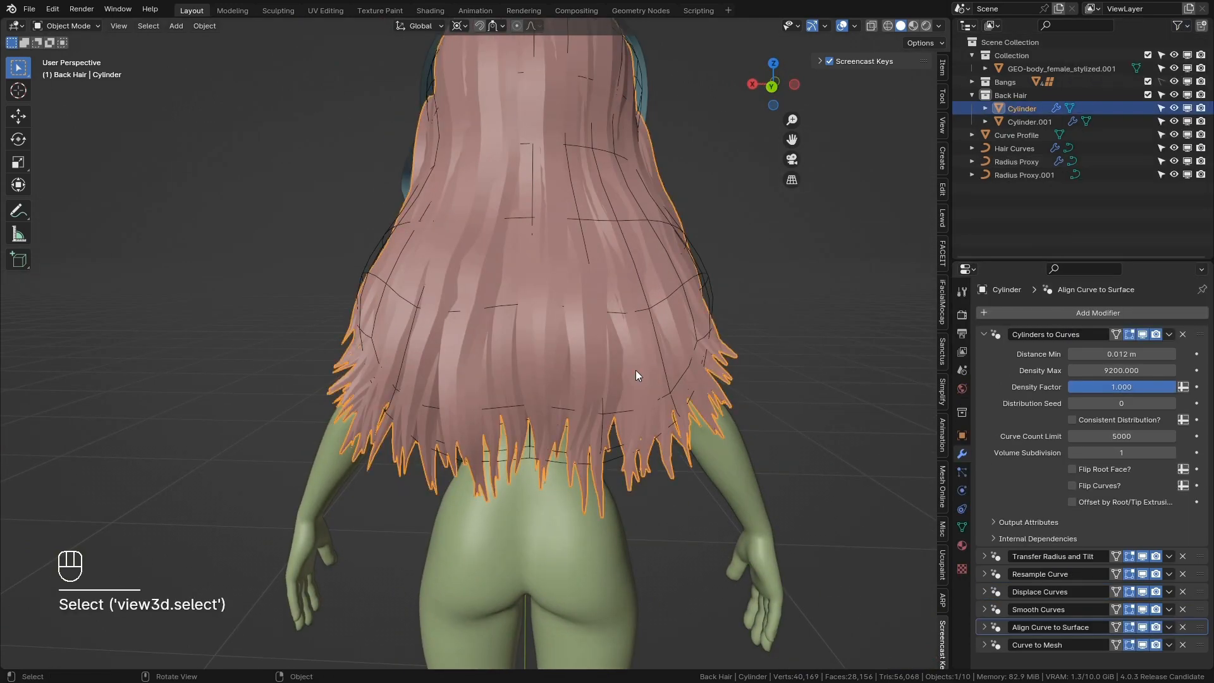
Step: Temporarily hide the Back Hair collection in the viewport to inspect the body behind it, and show it again
middle_click_drag(635, 370, 749, 281)
scroll(729, 340, "up", 4)
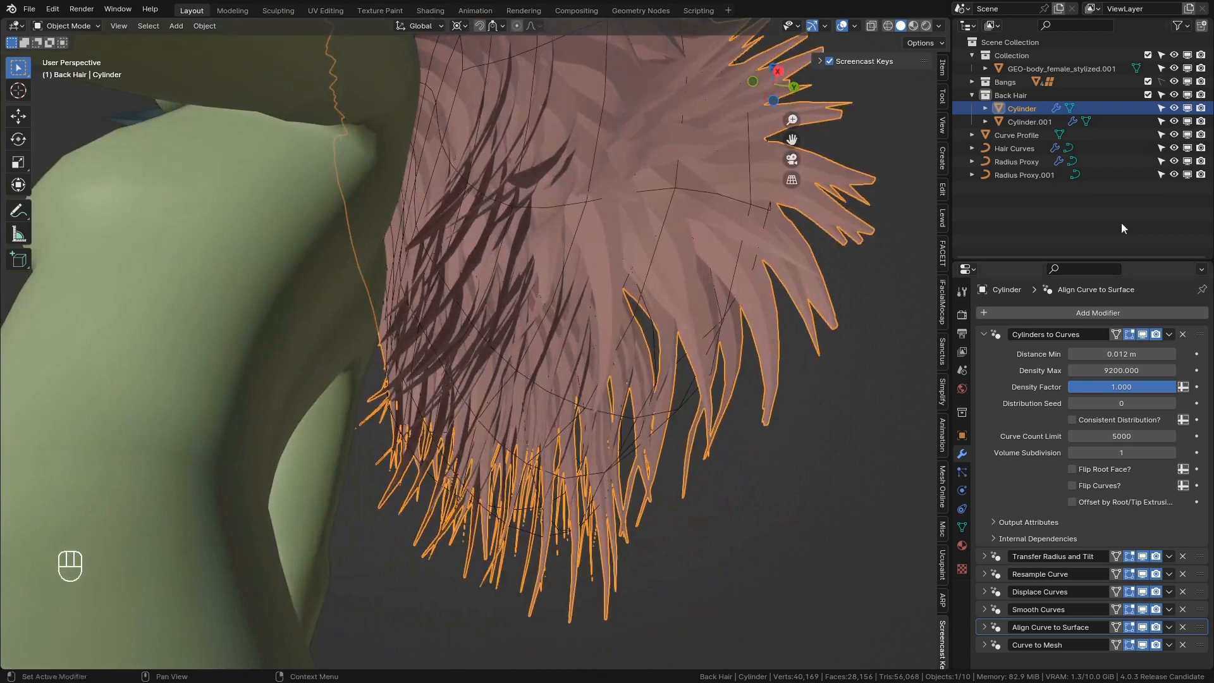
left_click(1187, 96)
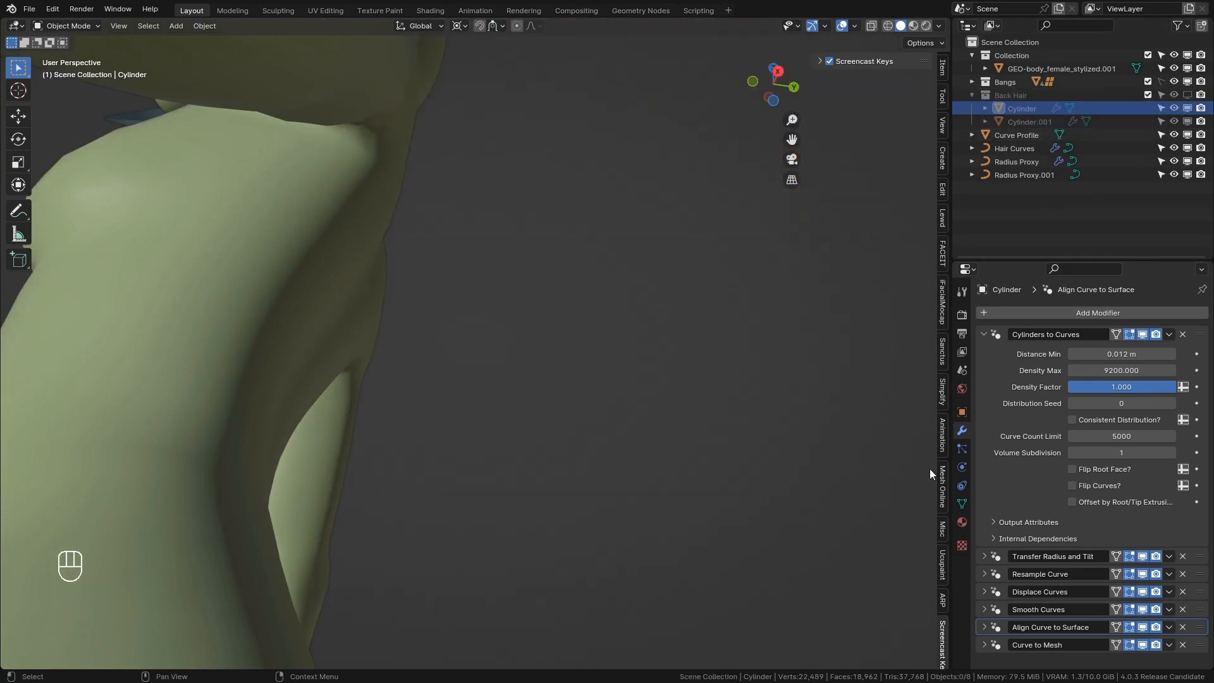
middle_click_drag(930, 474, 850, 564)
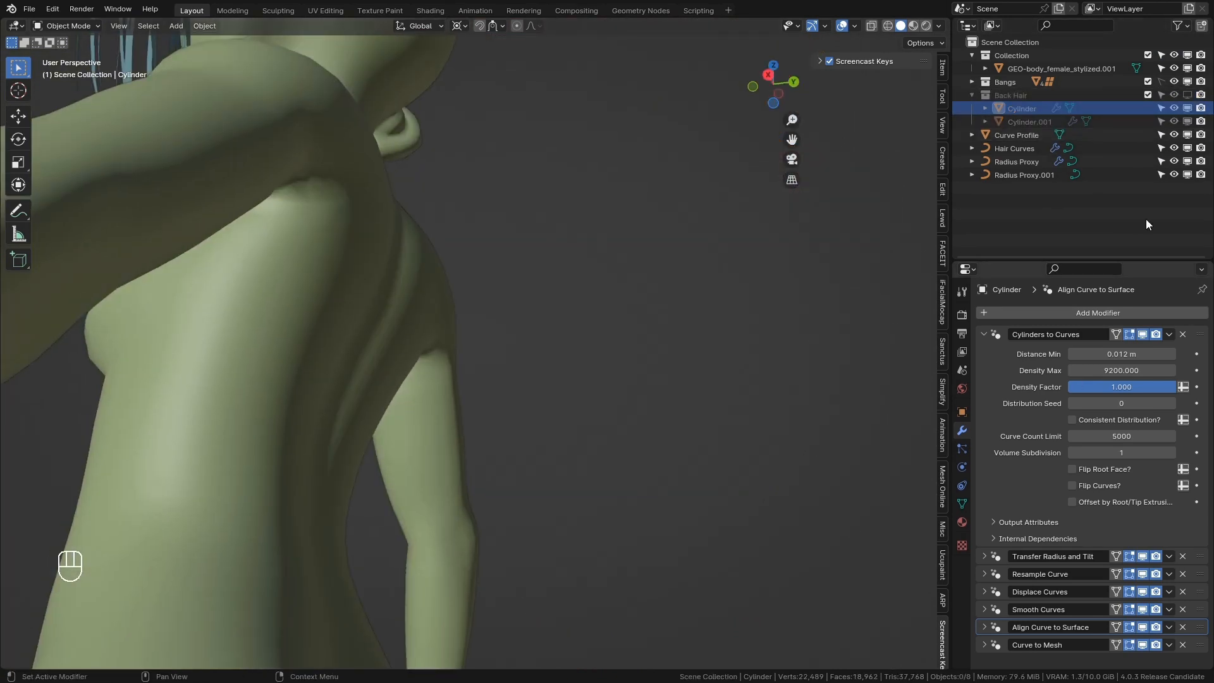
left_click(1188, 97)
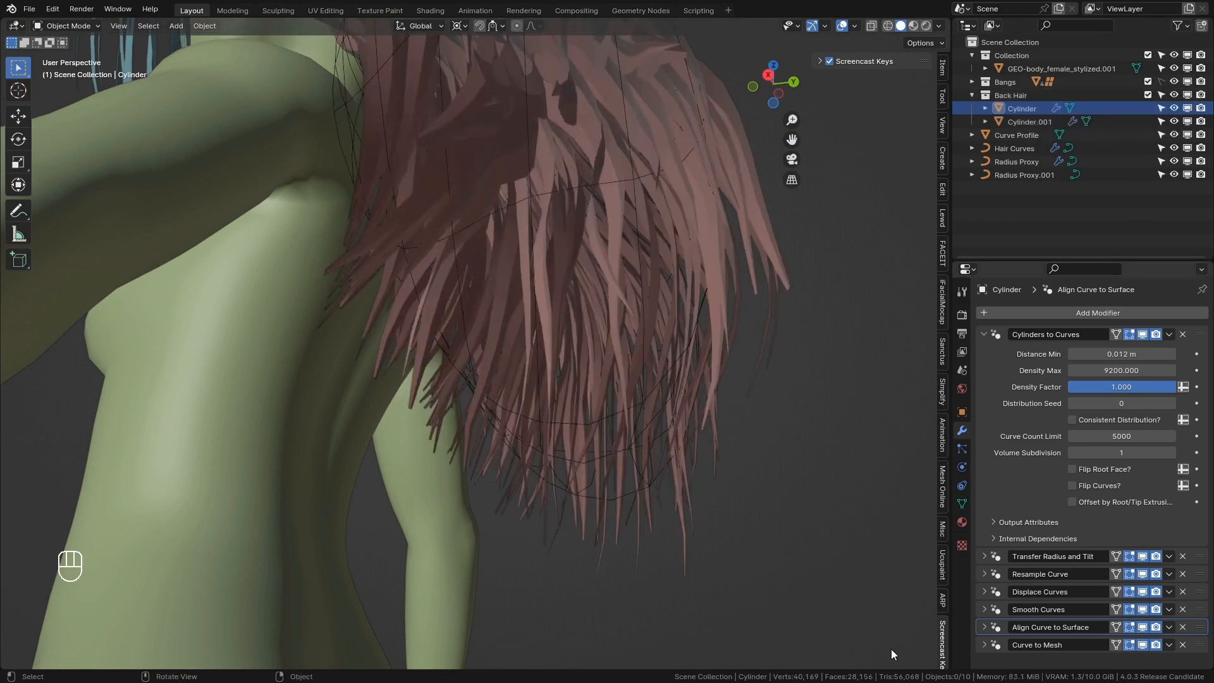
middle_click_drag(893, 681, 1025, 459)
Step: Select the back hair Cylinder and increase Distance Min in its Cylinders to Curves modifier for fewer strands
left_click(499, 332)
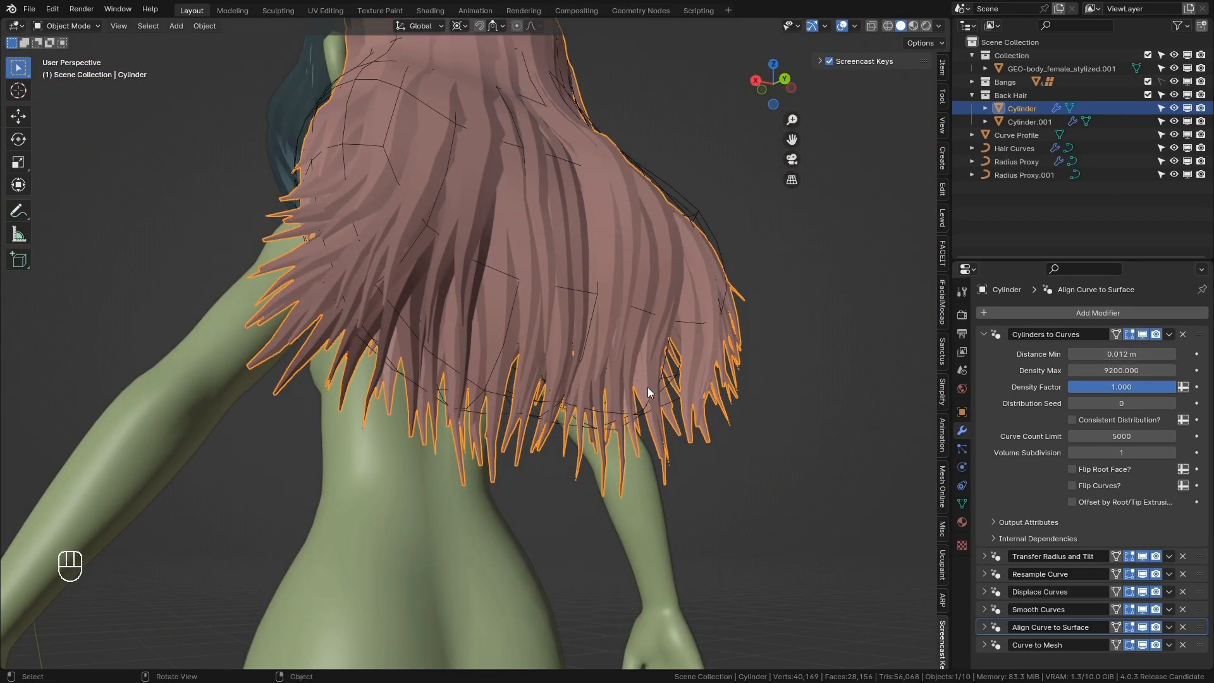
middle_click_drag(648, 389, 645, 426)
middle_click_drag(631, 343, 440, 292)
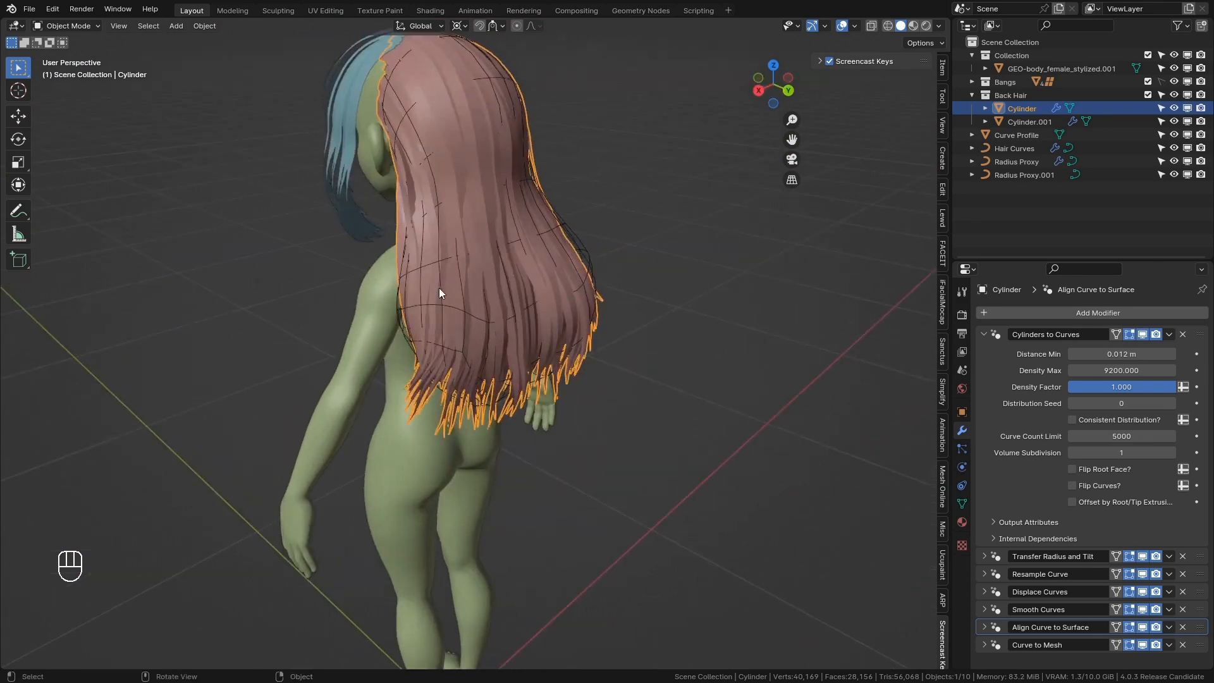
scroll(569, 372, "up", 3)
middle_click_drag(573, 370, 528, 335)
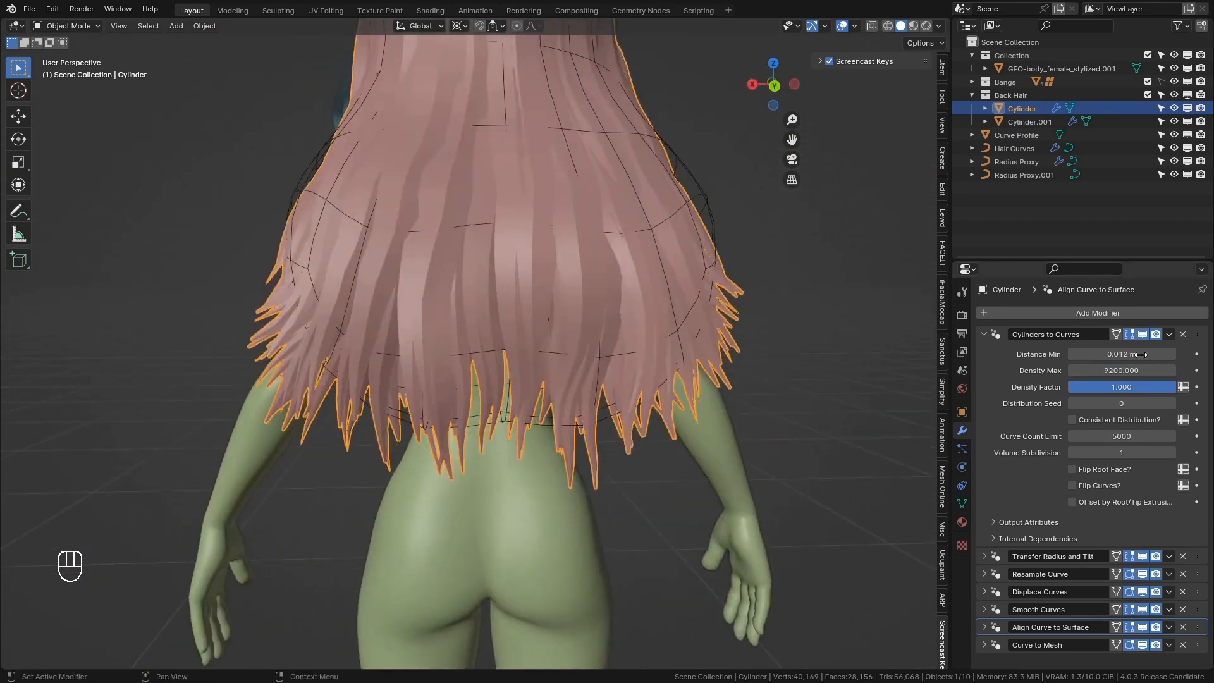
key("Return")
Step: Set the profile Scale X to 2.200 in the Curve to Mesh modifier for wider strands
left_click(983, 334)
left_click(984, 442)
scroll(1130, 588, "down", 2)
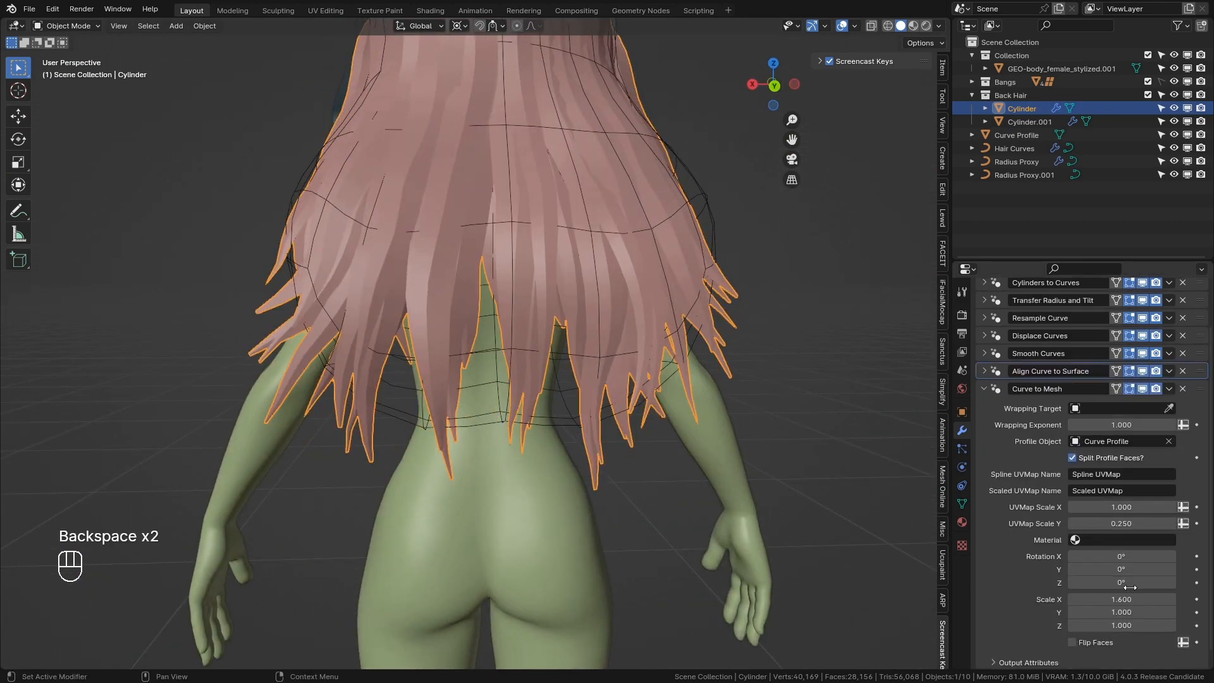
key("Return")
Step: Select Cylinder.001 and reshape the lower end of the hair volume with the Grab brush in Sculpt Mode
mouse_move(505, 392)
middle_mouse_down()
mouse_move(726, 425)
mouse_move(574, 433)
middle_mouse_up()
left_click(574, 433)
key("ctrl+Tab")
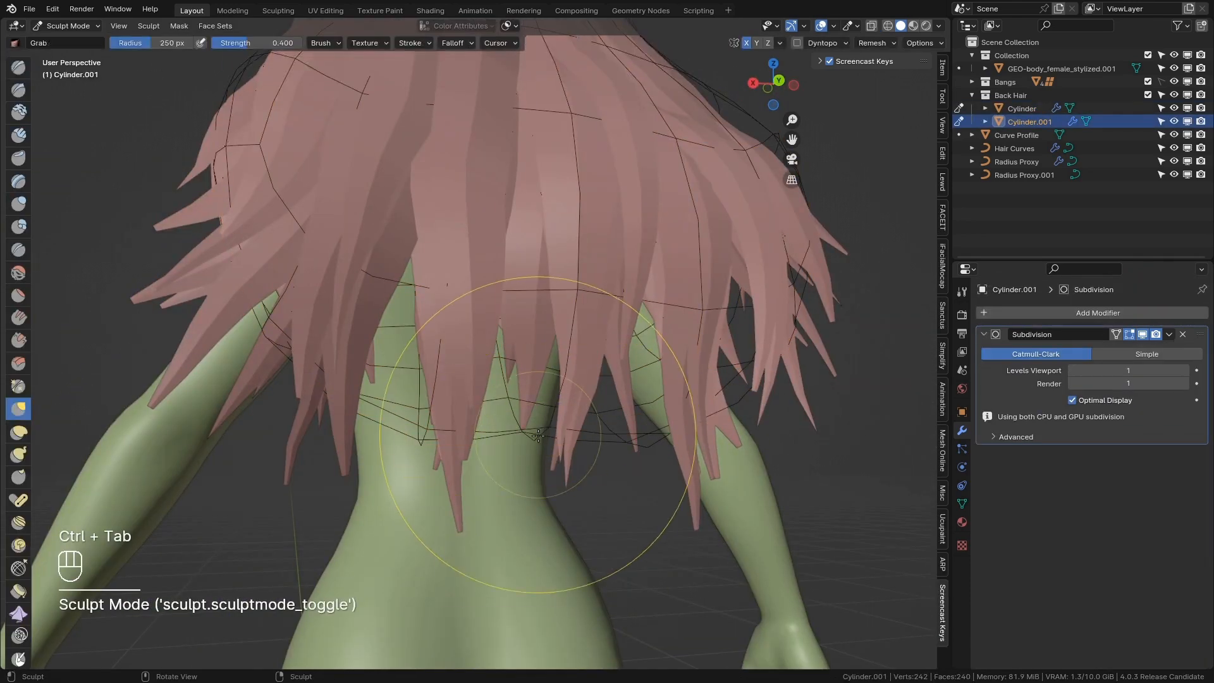
key("q")
left_click(526, 433)
key("q")
left_click(526, 441)
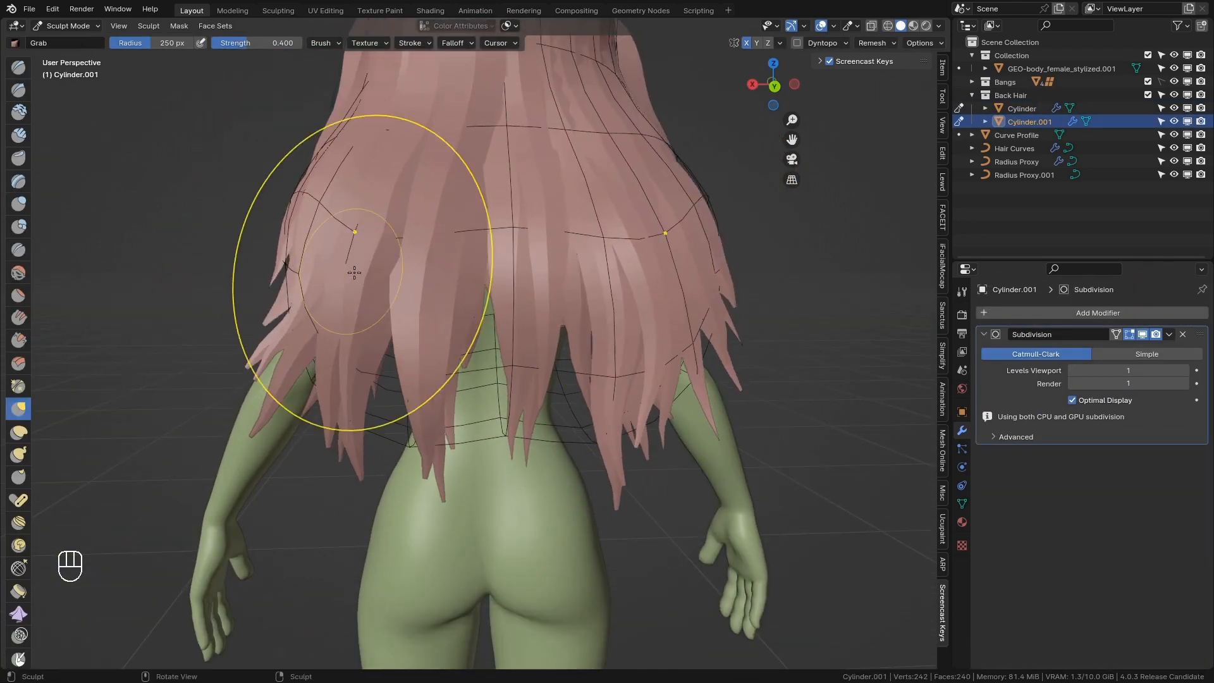
mouse_move(352, 271)
middle_mouse_down()
mouse_move(456, 387)
mouse_move(505, 379)
mouse_move(518, 354)
mouse_move(506, 303)
mouse_move(489, 362)
mouse_move(521, 385)
mouse_move(428, 461)
mouse_move(482, 284)
mouse_move(559, 308)
mouse_move(647, 427)
mouse_move(531, 380)
mouse_move(661, 506)
middle_mouse_up()
left_click_drag(662, 482, 639, 464)
Step: Leave Sculpt Mode, select the body mesh GEO-body_female_stylized.001 and show its mesh data properties
scroll(607, 443, "down", 5)
middle_click_drag(506, 436, 689, 386)
scroll(588, 385, "up", 7)
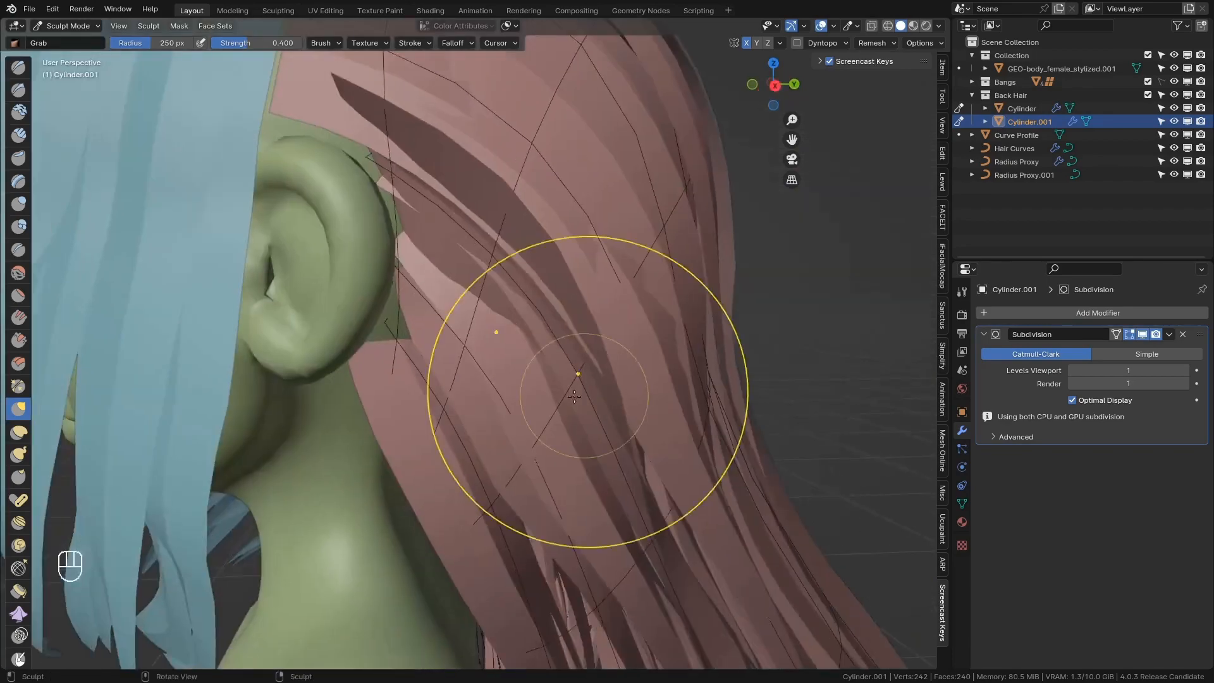
mouse_move(583, 383)
middle_mouse_down()
mouse_move(505, 392)
mouse_move(556, 423)
mouse_move(496, 441)
middle_mouse_up()
key("ctrl+Tab")
left_click(434, 429)
left_click(533, 446)
left_click(462, 323)
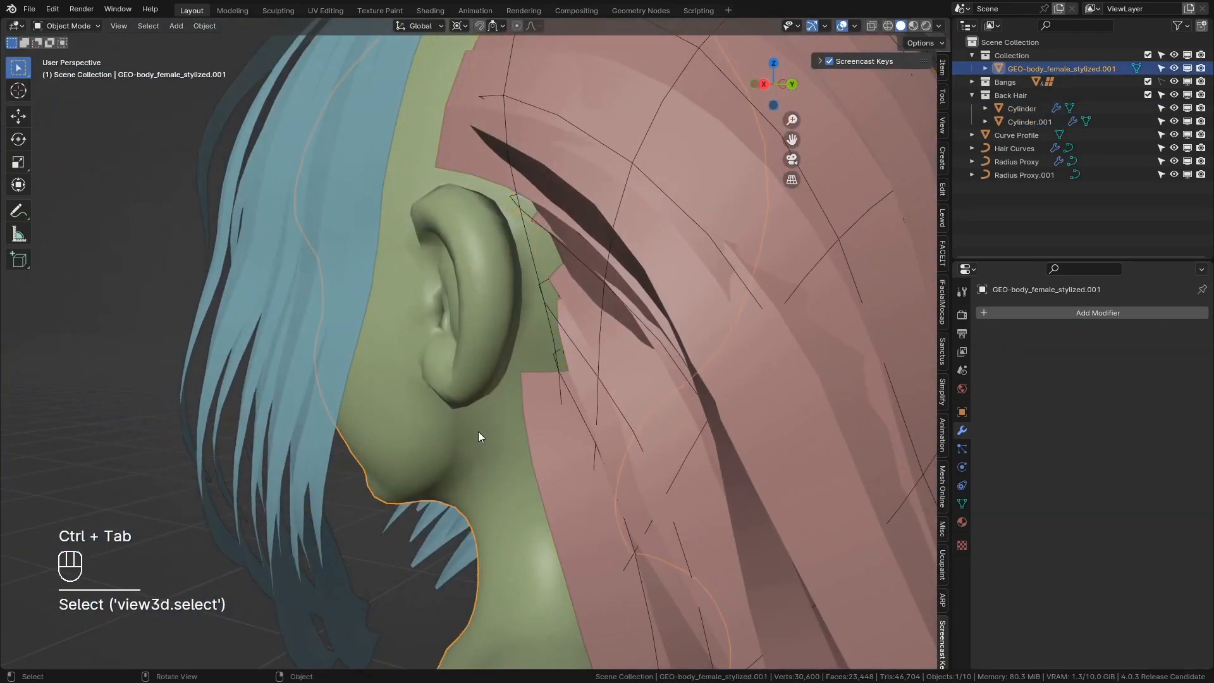
scroll(499, 465, "down", 2)
left_click(532, 468)
left_click(487, 423)
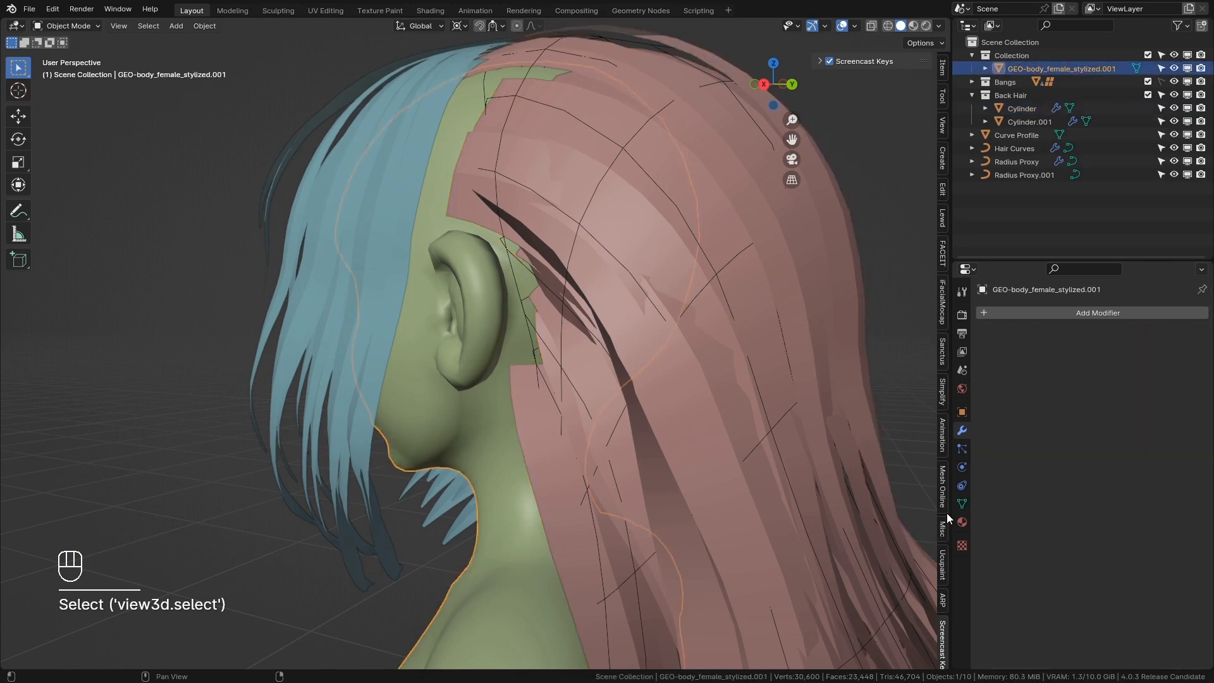
left_click(961, 503)
scroll(604, 396, "down", 2)
Step: In Edit Mode, select both halves of the body's scalp with Select Linked delimited by Seam
middle_click_drag(686, 484, 600, 442)
left_click(601, 333)
key("ctrl+l")
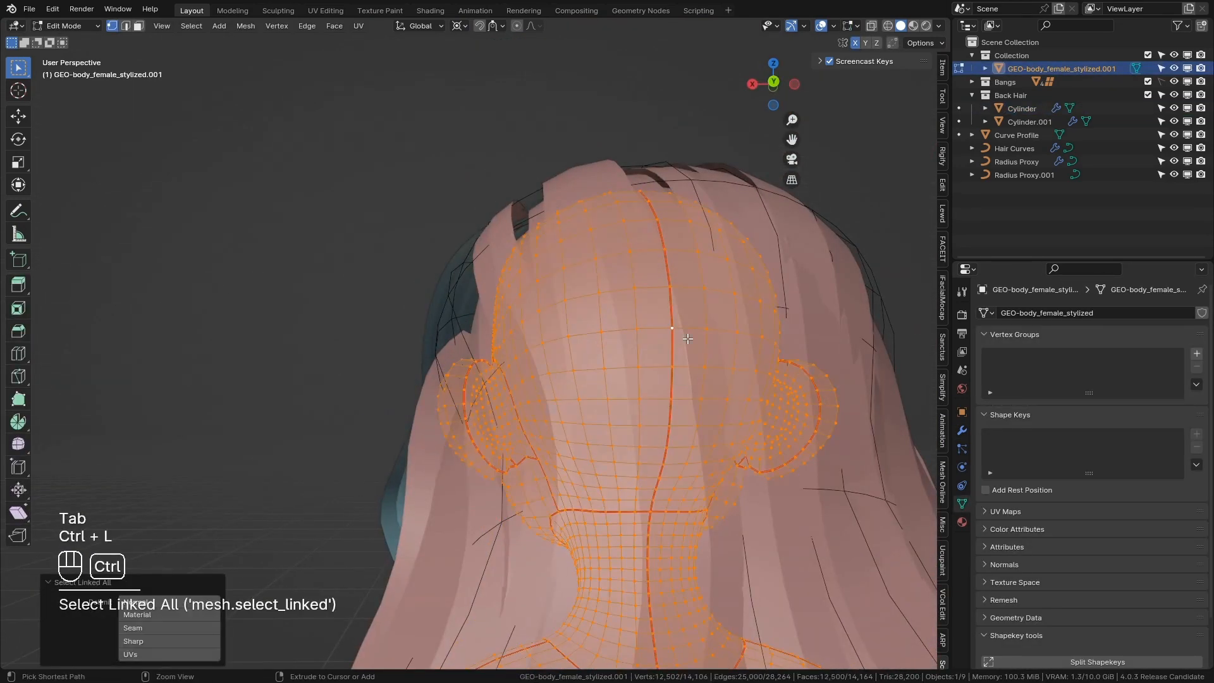
key("ctrl+z")
left_click(626, 327, "shift")
key("ctrl+l")
left_click(166, 628)
middle_click_drag(442, 436, 598, 432)
Step: Try duplicating the selected scalp faces and pushing them slightly outward along their normals, and undo it
key("shift+d")
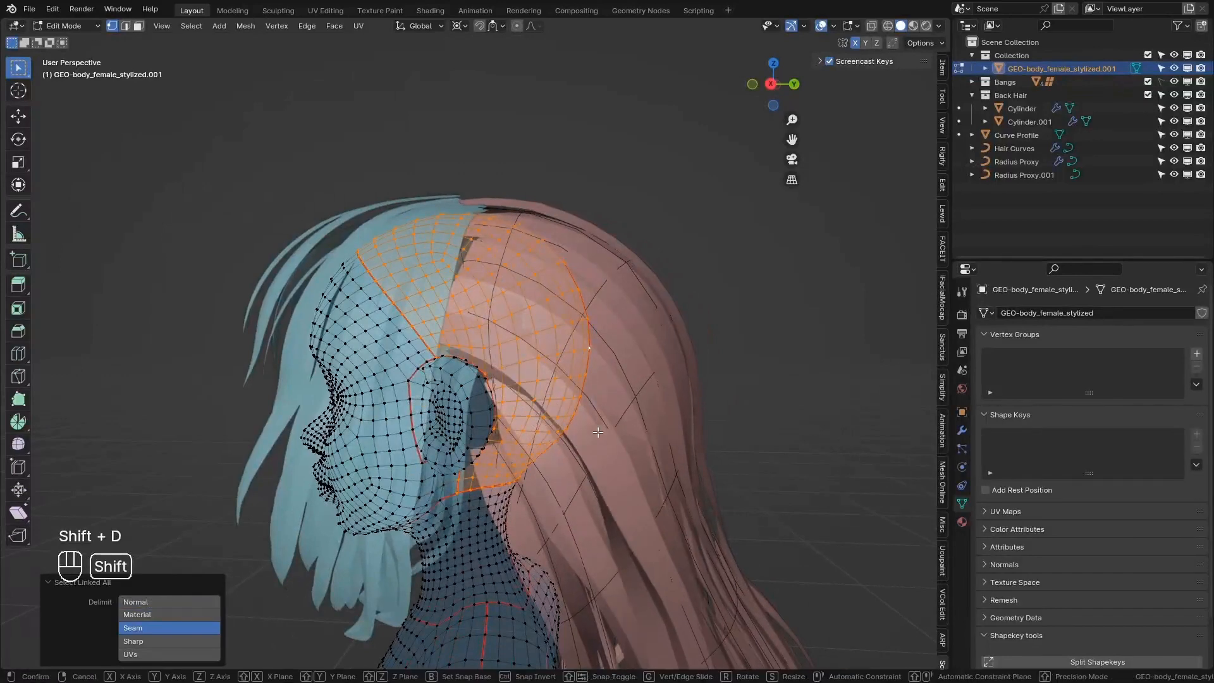
right_click(598, 431)
key("alt+s")
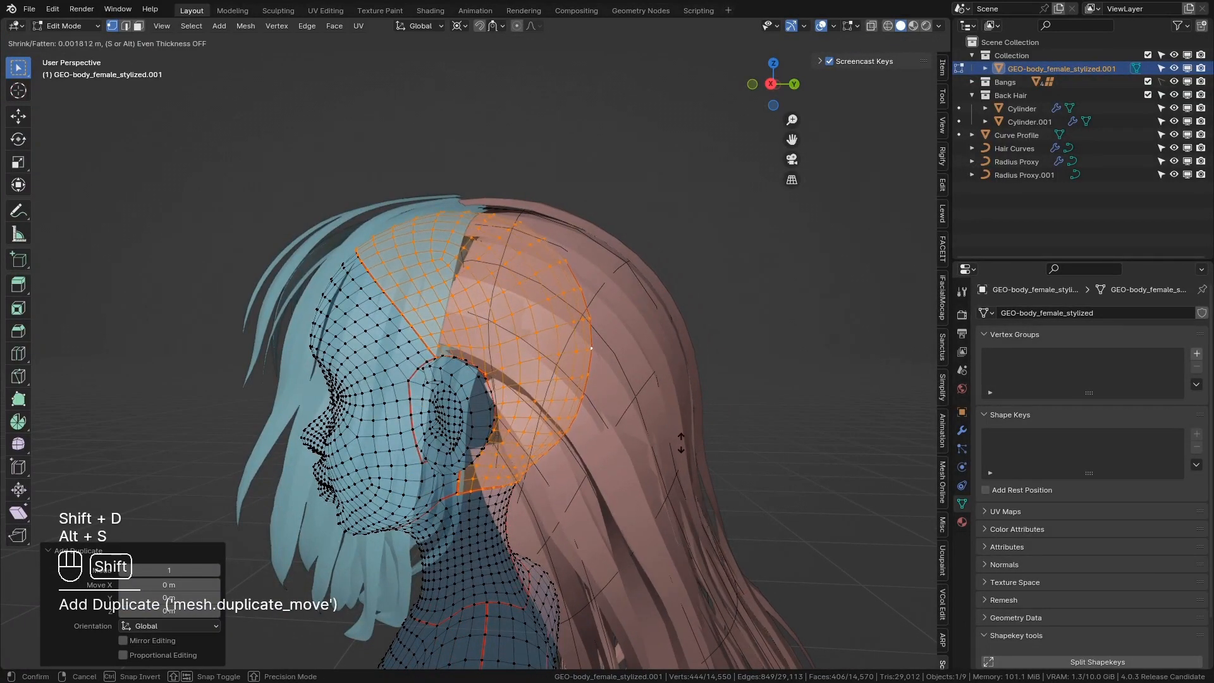
left_click(691, 417, "shift")
middle_click_drag(746, 395, 692, 383)
key("ctrl+z")
key("ctrl+z")
key("ctrl+z")
key("ctrl+z")
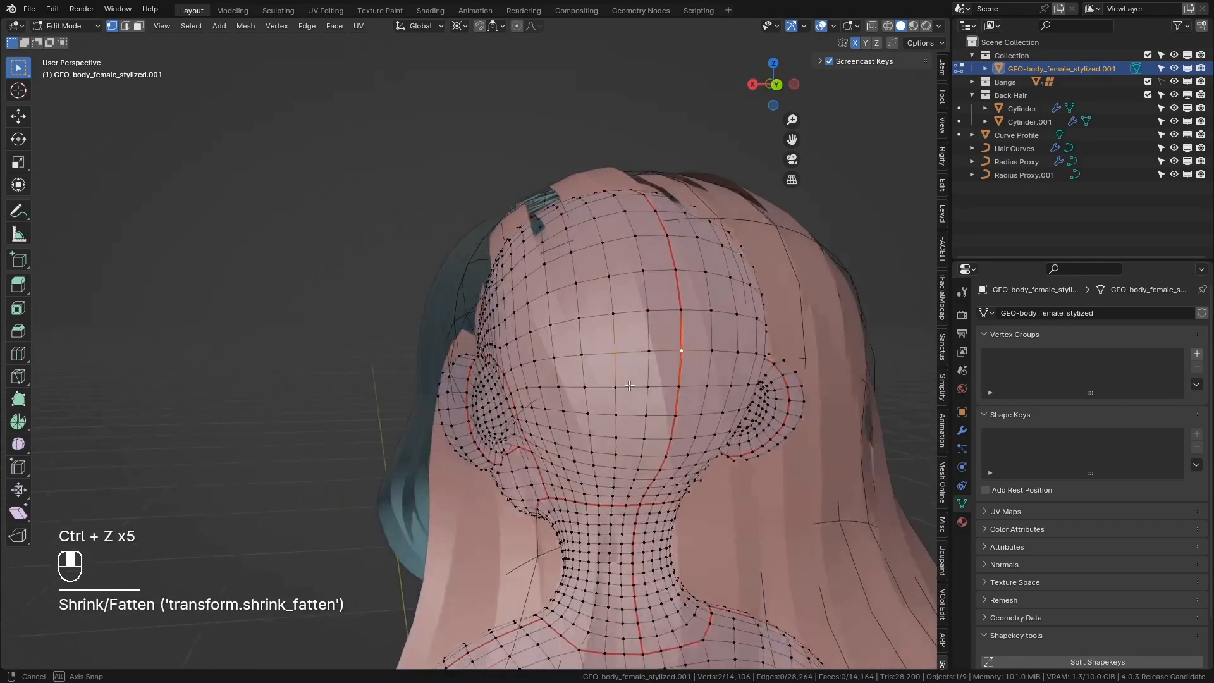
Step: Reselect the seam-bounded scalp region and assign it to a new vertex group named align
left_click(712, 377)
key("ctrl+l")
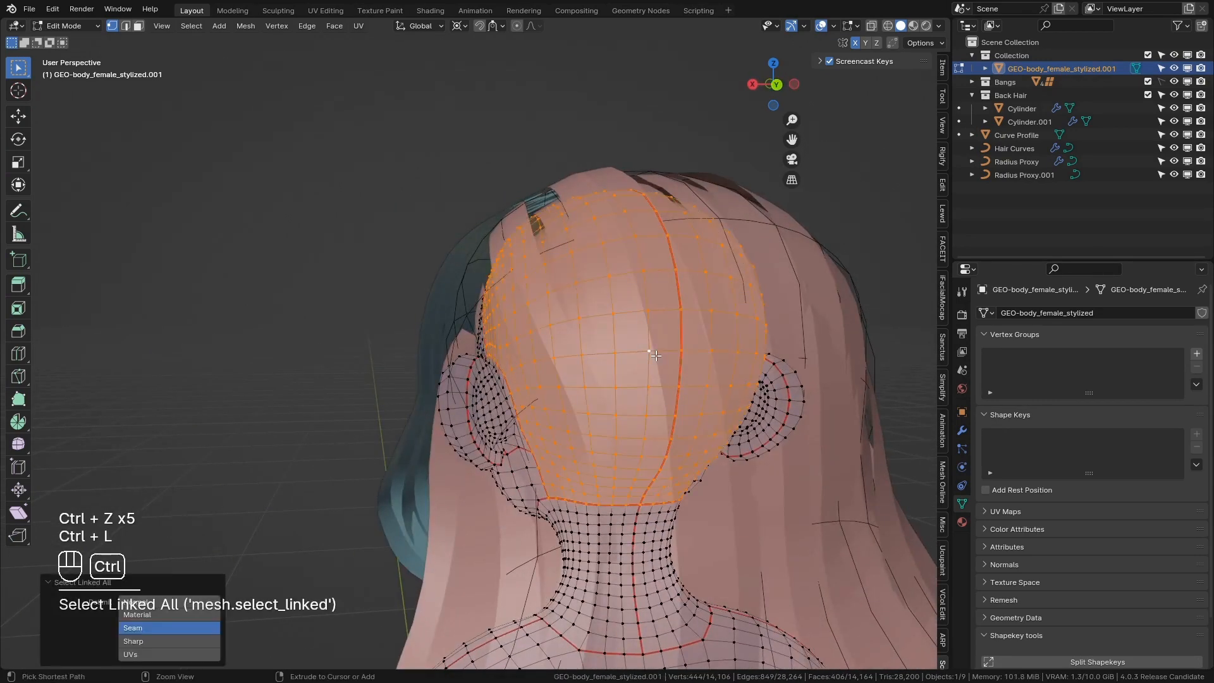
left_click(1196, 354)
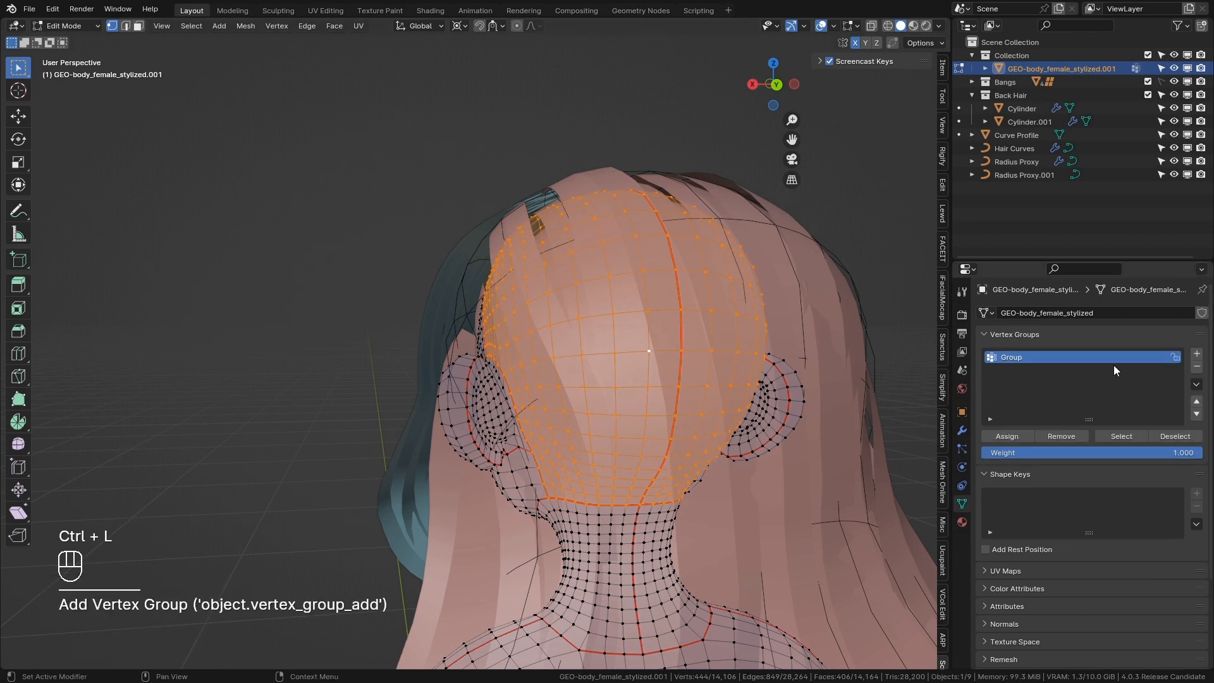
double_click(1046, 358)
left_click(1014, 435)
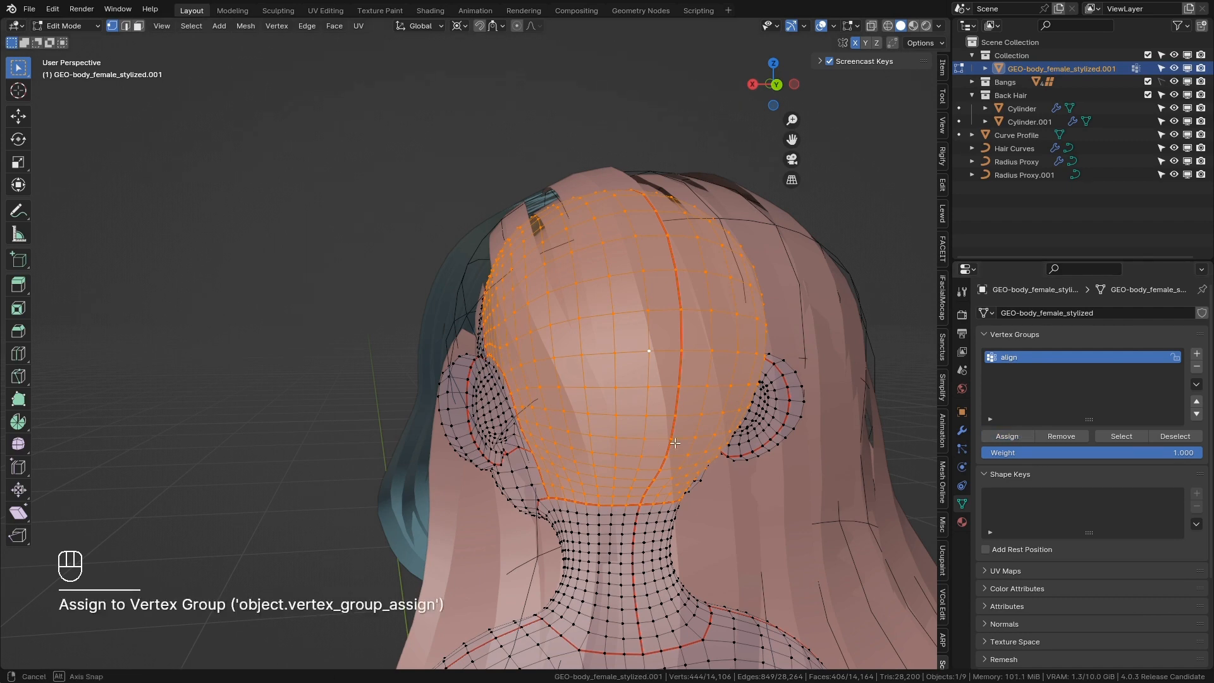
middle_click_drag(499, 300, 545, 297)
middle_click_drag(468, 339, 538, 333)
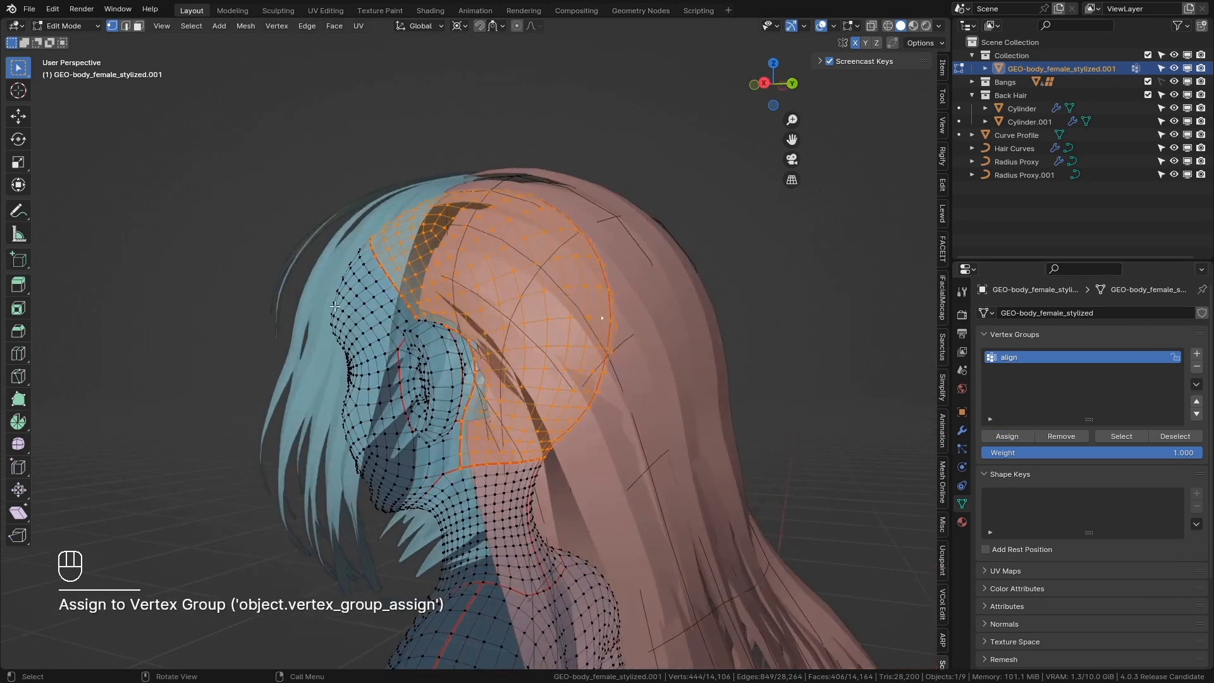
Step: Leave Edit Mode, select the Cylinder hair and set its Align Curve to Surface modifier's Alignment Group to align
key("Tab")
left_click(645, 284)
left_click(962, 432)
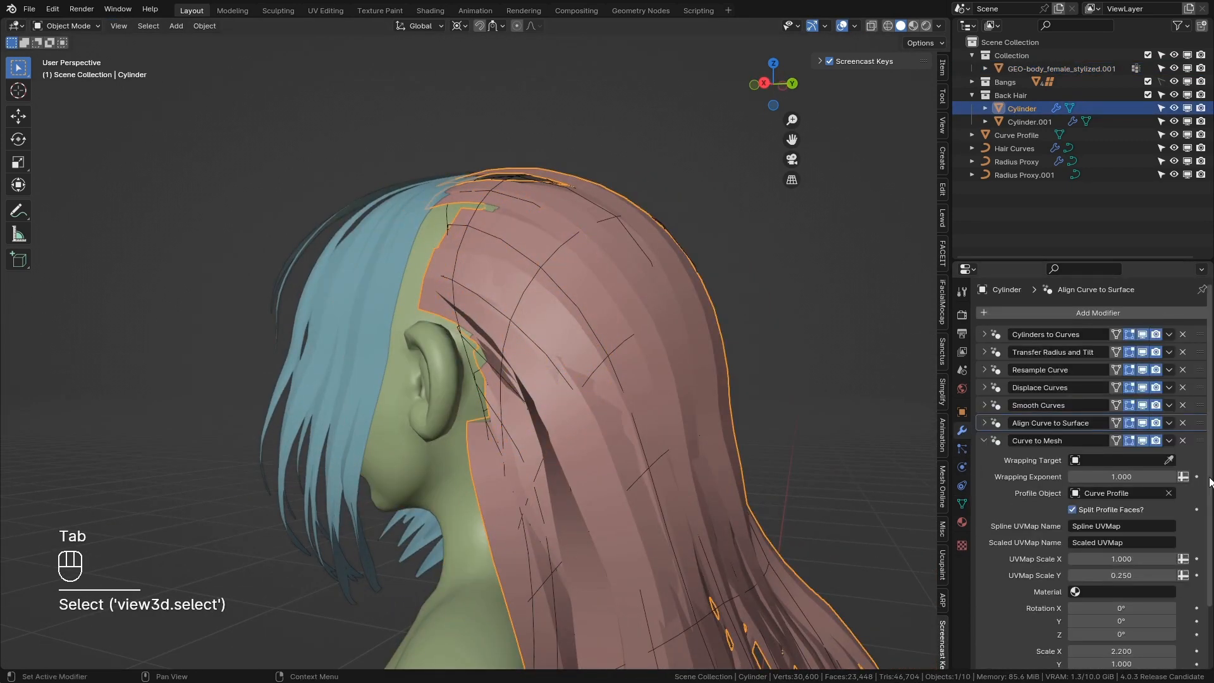
scroll(1042, 411, "down", 2)
left_click(985, 369)
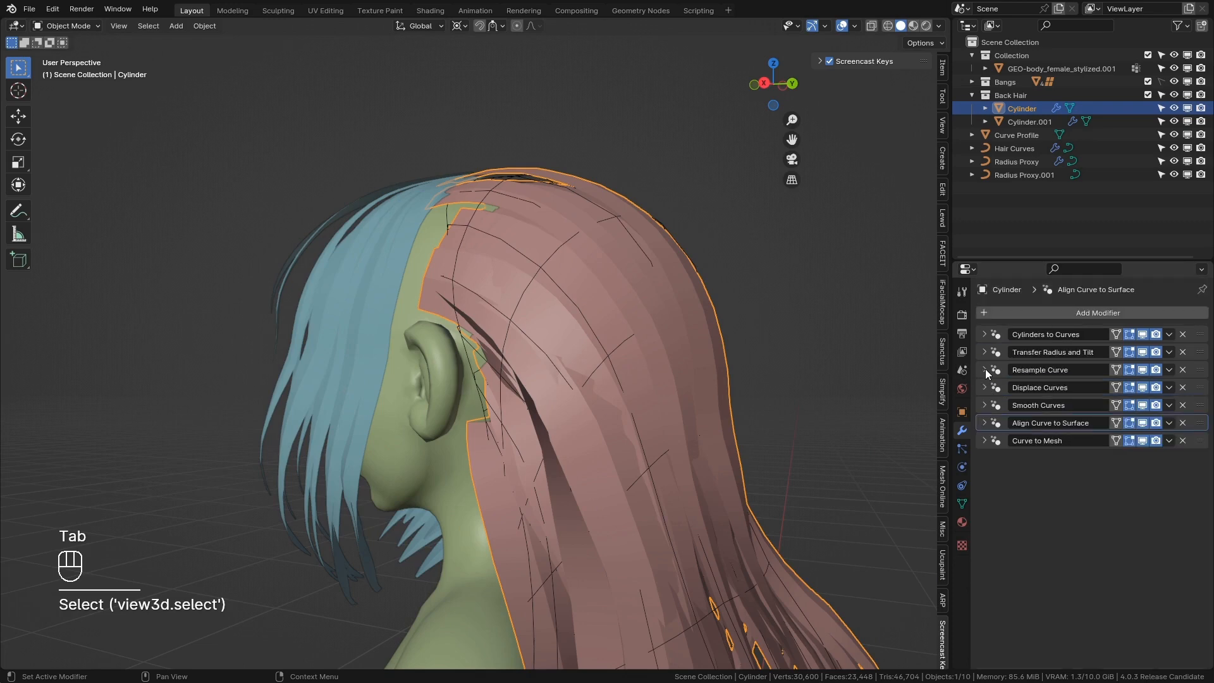
left_click(985, 423)
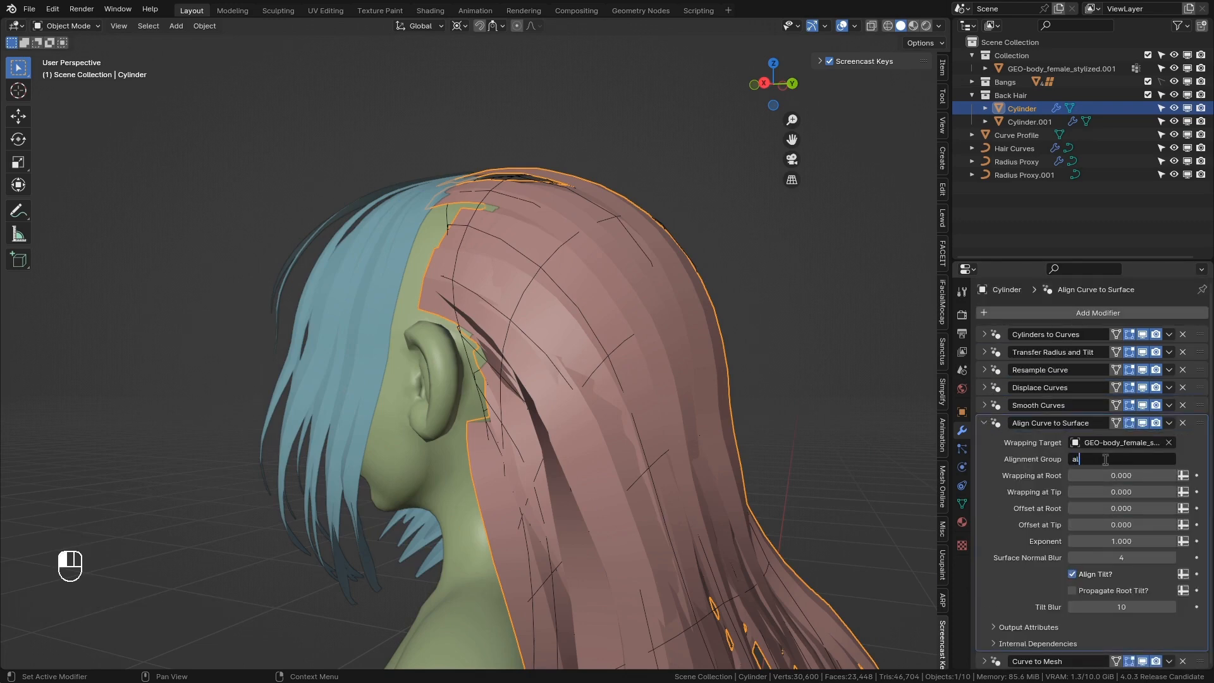
left_click(1105, 459)
type("align")
key("Return")
Step: Compare the hair strands with Propagate Root Tilt on and off in Align Curve to Surface, leaving it enabled
middle_click_drag(740, 456, 438, 120)
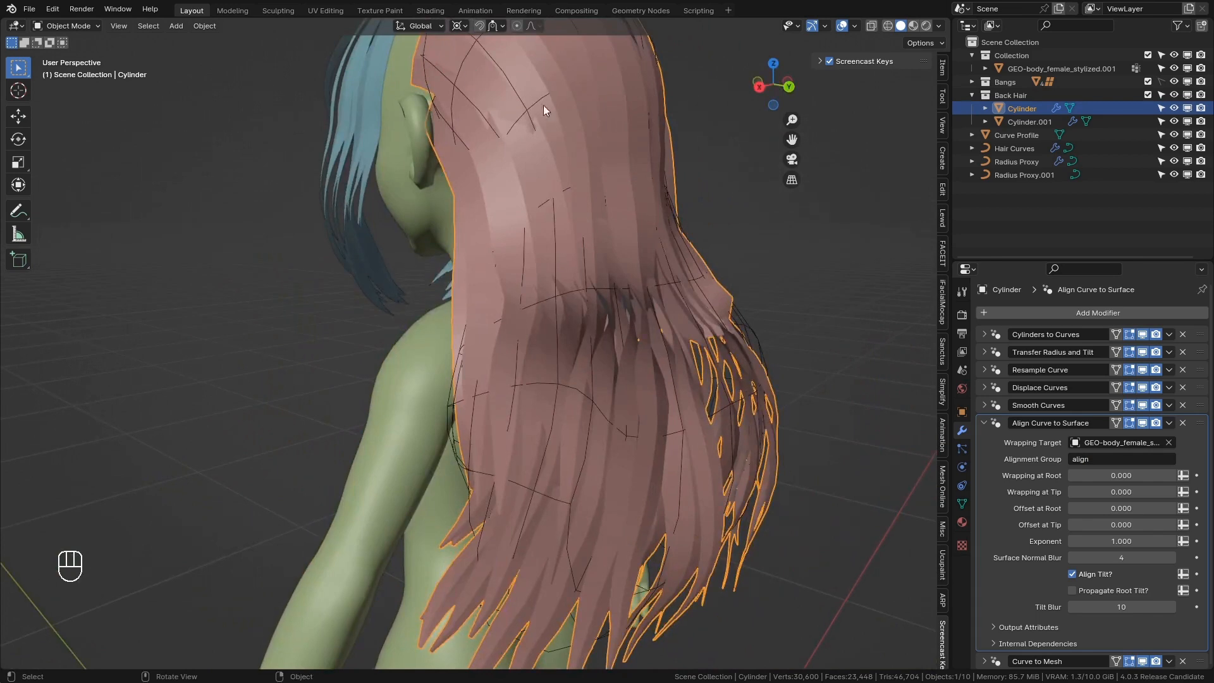
left_click(1117, 593)
middle_click_drag(790, 505, 371, 464)
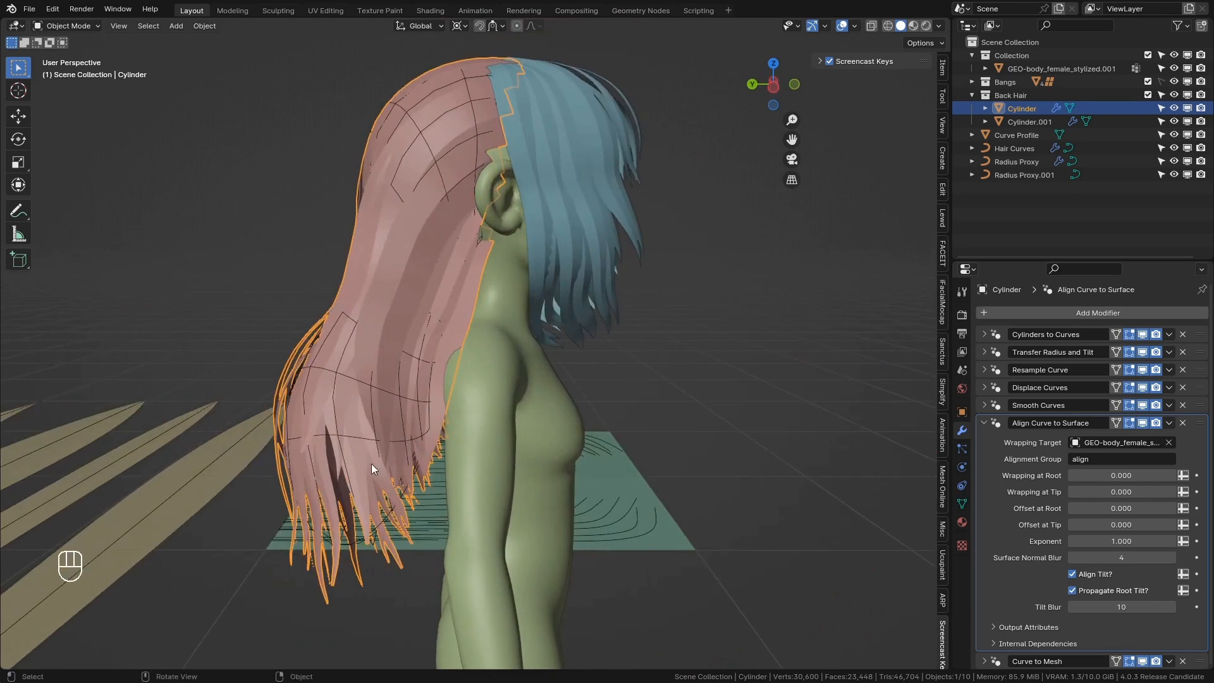
left_click(1084, 590)
middle_click_drag(696, 497, 434, 450)
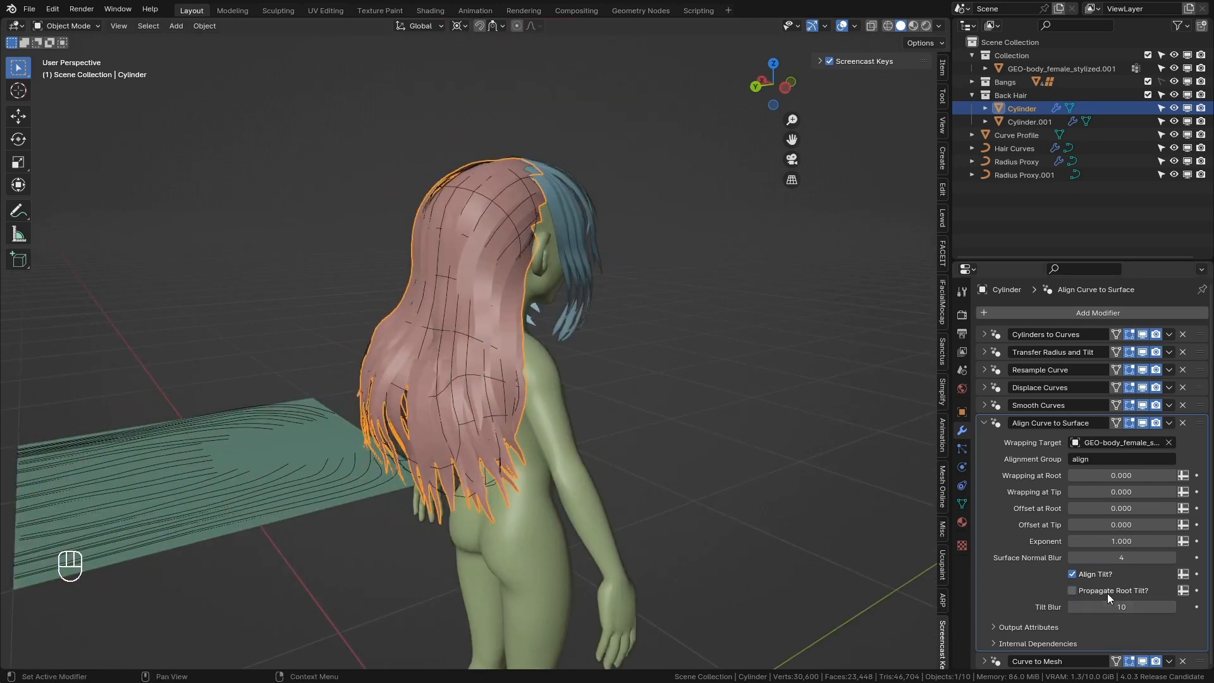
left_click(1106, 593)
middle_click_drag(790, 456, 620, 374)
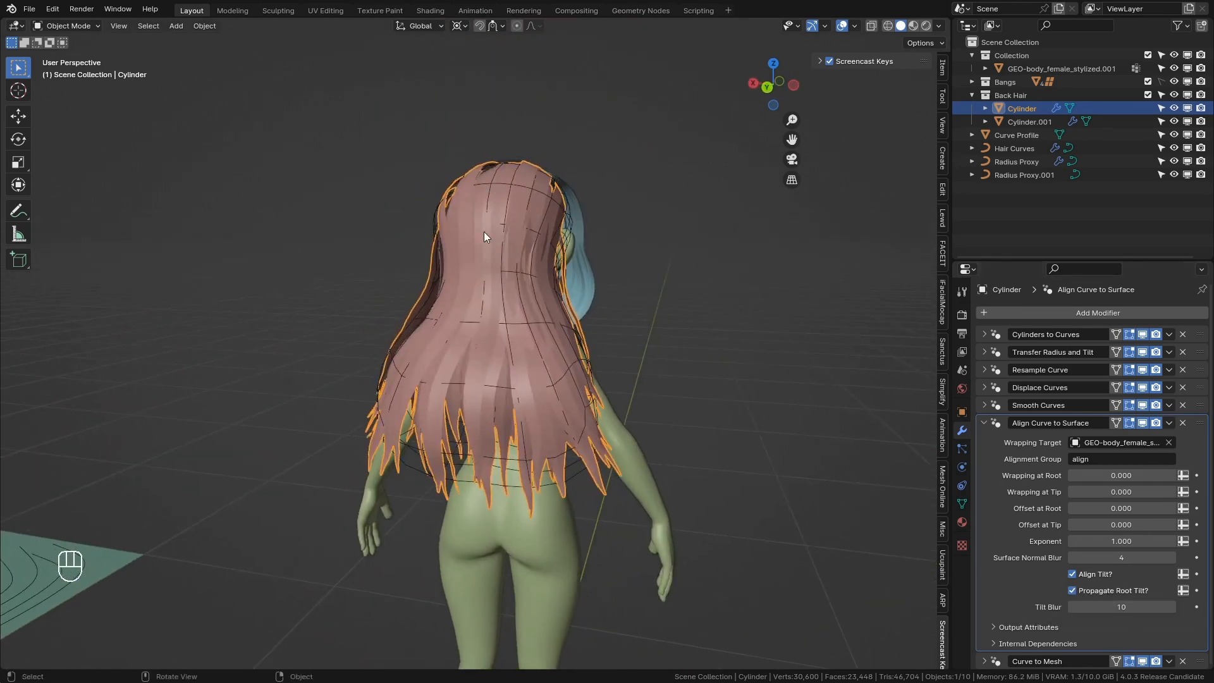
middle_click_drag(462, 499, 815, 502)
Step: Hide the Back Hair collection and, in the body mesh's Edit Mode, select the align group's vertices in back view
left_click(574, 484)
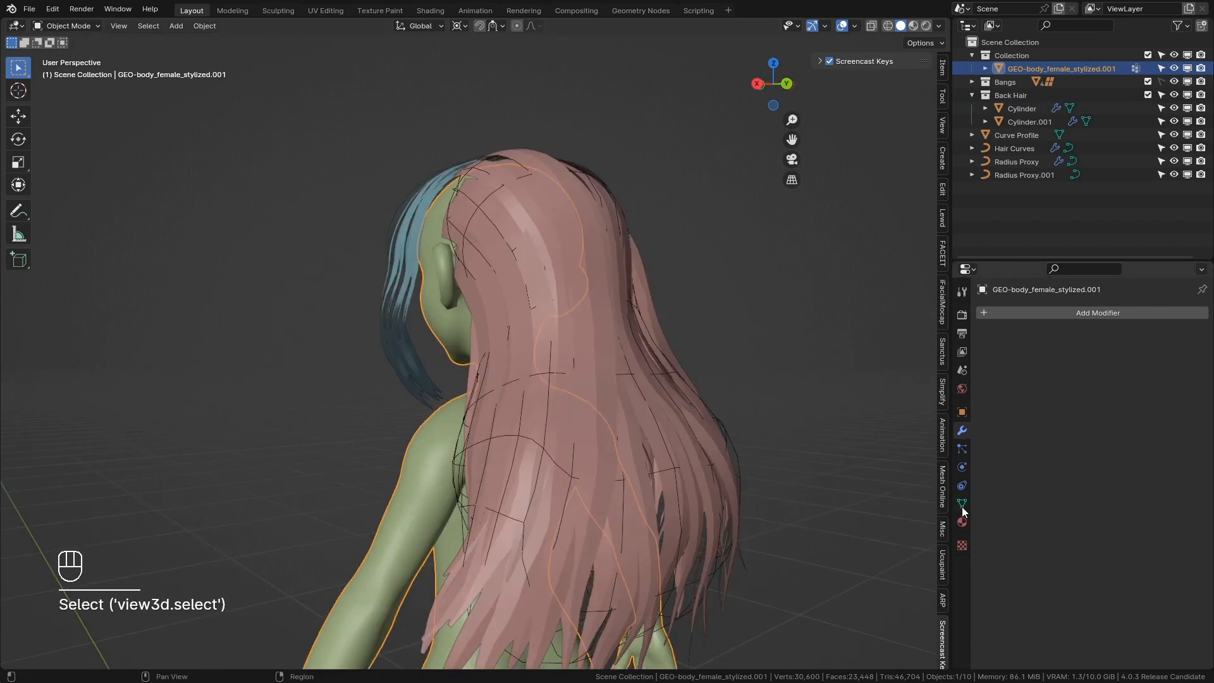
left_click(961, 504)
left_click(1187, 95)
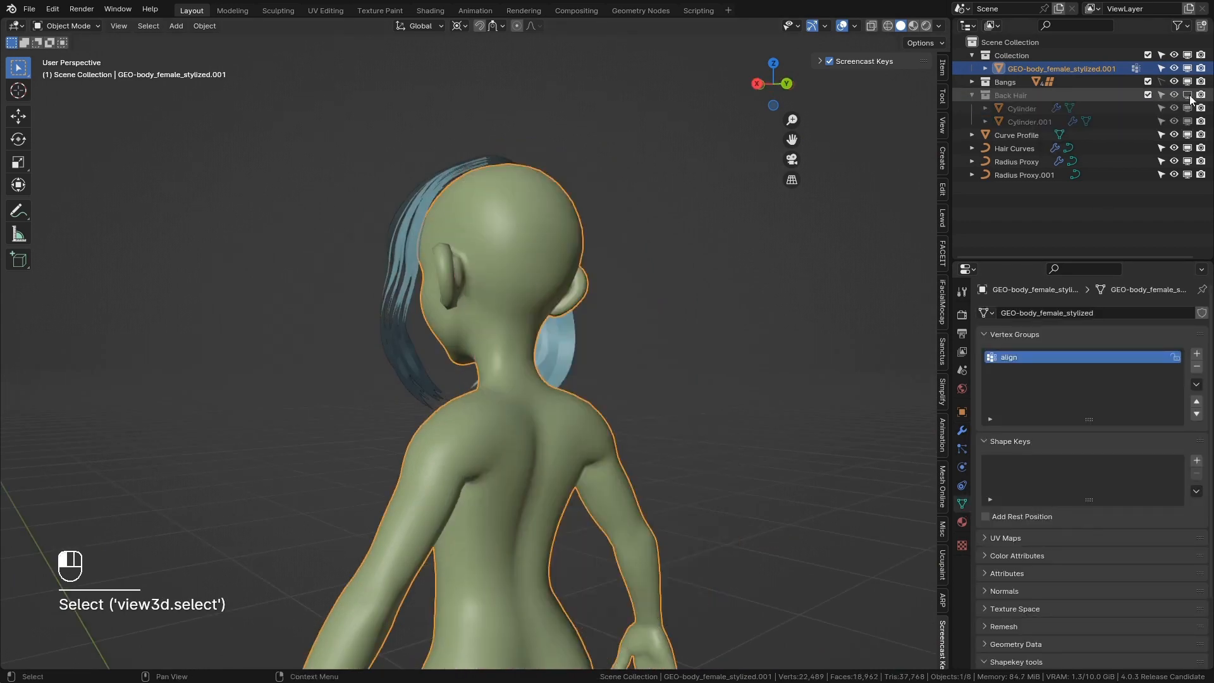
middle_click_drag(834, 329, 742, 333)
key("Tab")
scroll(509, 403, "up", 2)
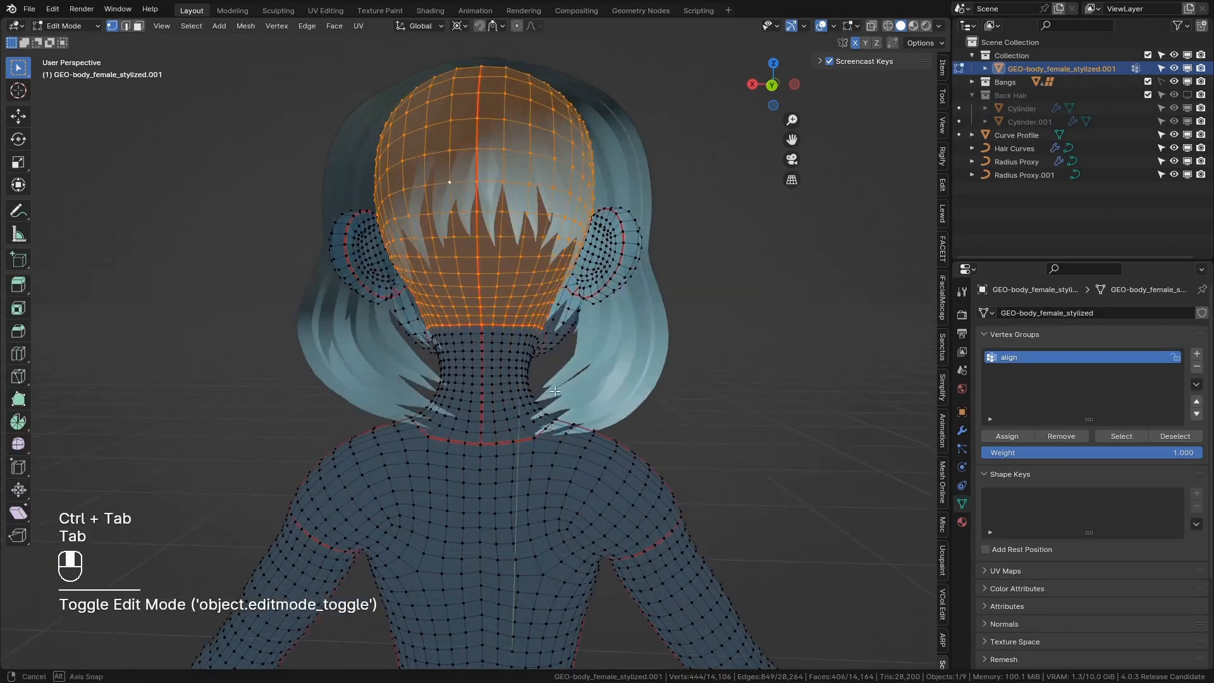
left_click(508, 402)
middle_click_drag(509, 402, 661, 426)
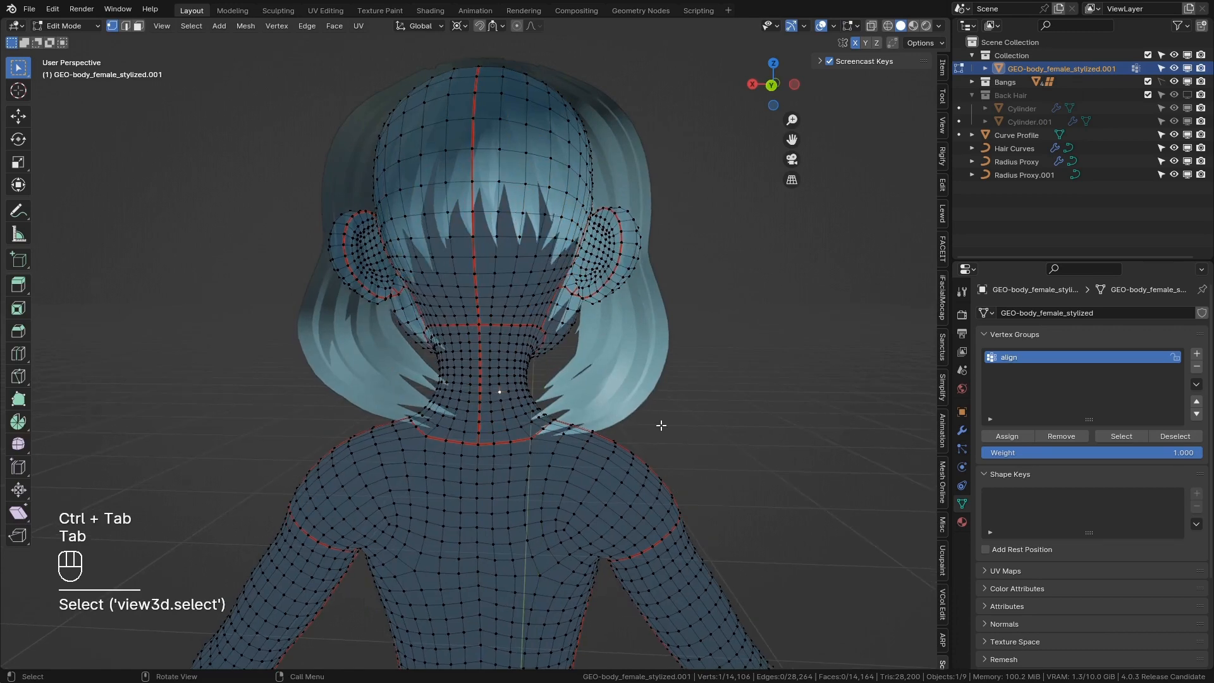
left_click(1112, 435)
key("KP_1")
key("KP_9")
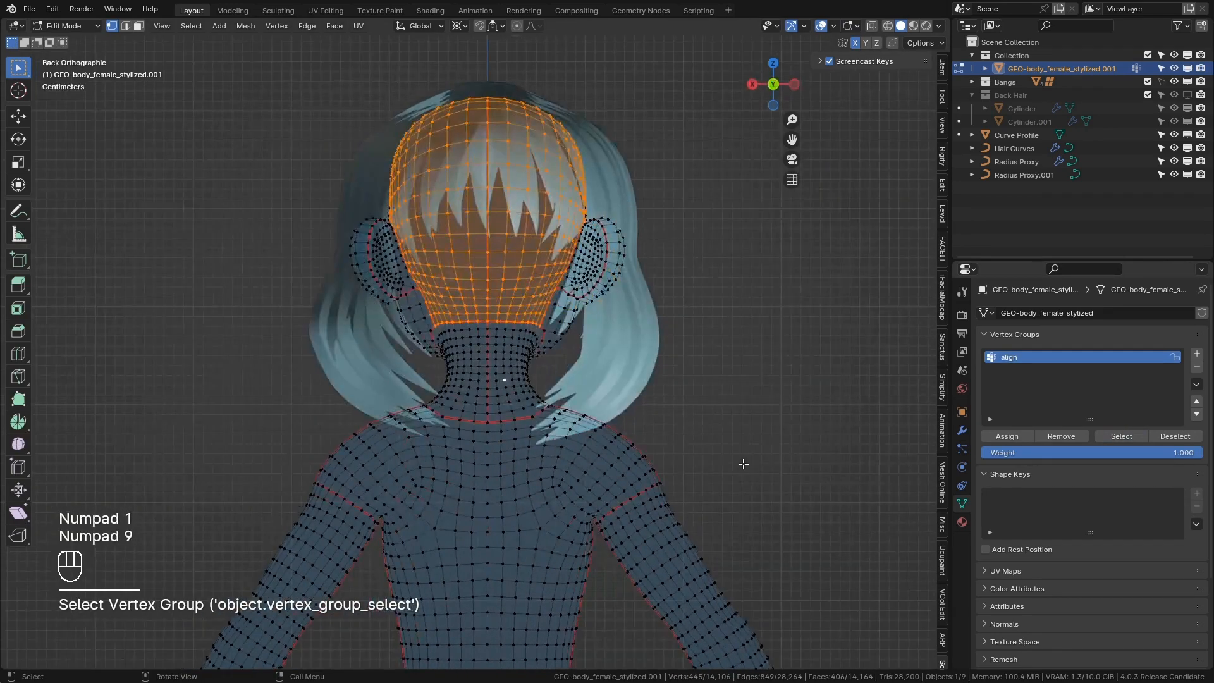
Step: Add the back of the neck and upper back to the selection with Circle Select, and extend it with Select Mirror
key("c")
mouse_move(511, 405)
left_mouse_down()
mouse_move(500, 360)
mouse_move(471, 335)
mouse_move(506, 550)
mouse_move(607, 481)
mouse_move(375, 453)
left_mouse_up()
right_click(376, 453)
key("q")
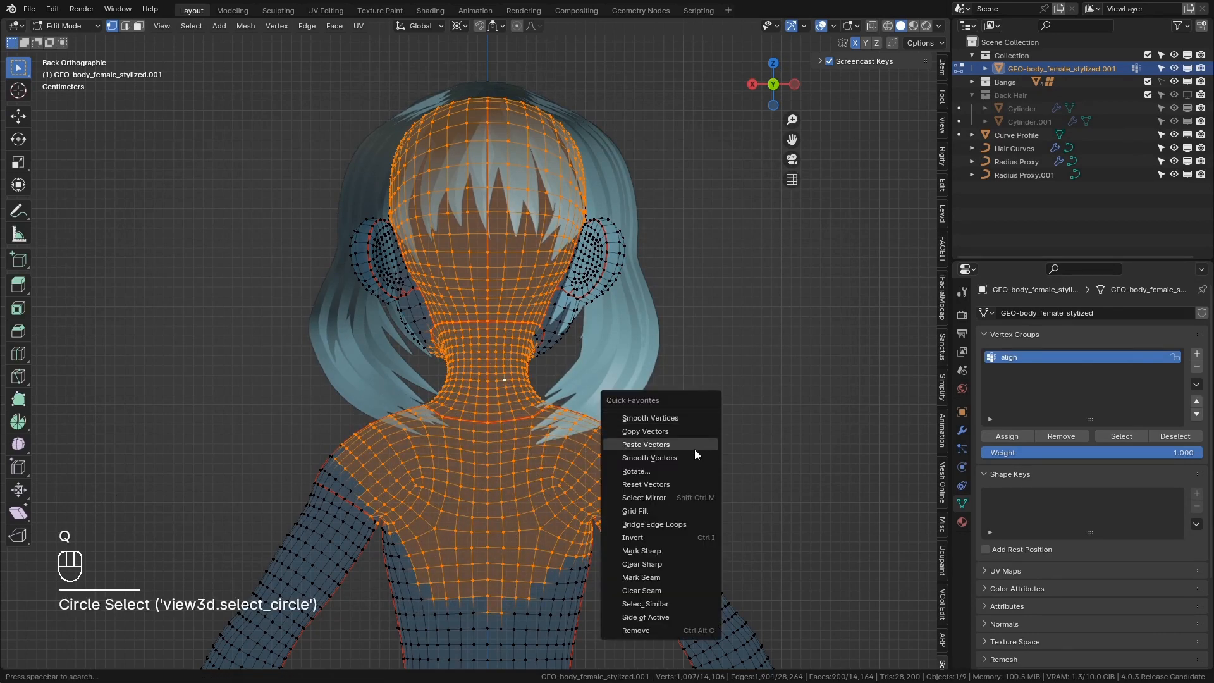
left_click(673, 496)
left_click(144, 656)
Step: Refine the selection along the side of the neck and shoulder in wireframe display using Circle Select
scroll(414, 386, "up", 4)
mouse_move(329, 392)
middle_mouse_down()
mouse_move(414, 387)
mouse_move(515, 341)
middle_mouse_up()
key("z")
key("c")
right_click(453, 385)
key("c")
right_click(514, 375)
middle_click_drag(522, 537, 515, 415, "shift")
key("c")
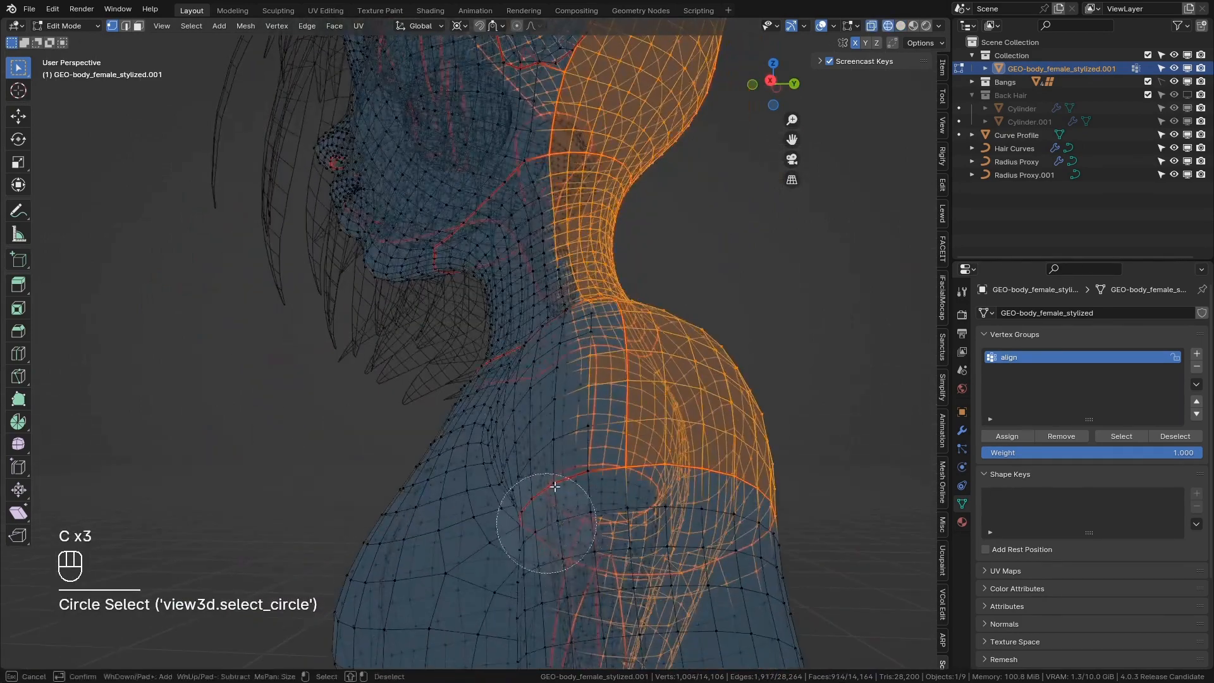
right_click(548, 524)
Step: Mirror the refined selection, assign it to the align vertex group and leave Edit Mode
mouse_move(555, 496)
middle_mouse_down()
mouse_move(536, 512)
mouse_move(461, 490)
middle_mouse_up()
key("q")
left_click(707, 459)
middle_click_drag(695, 458, 661, 452)
left_click(1006, 437)
key("Tab")
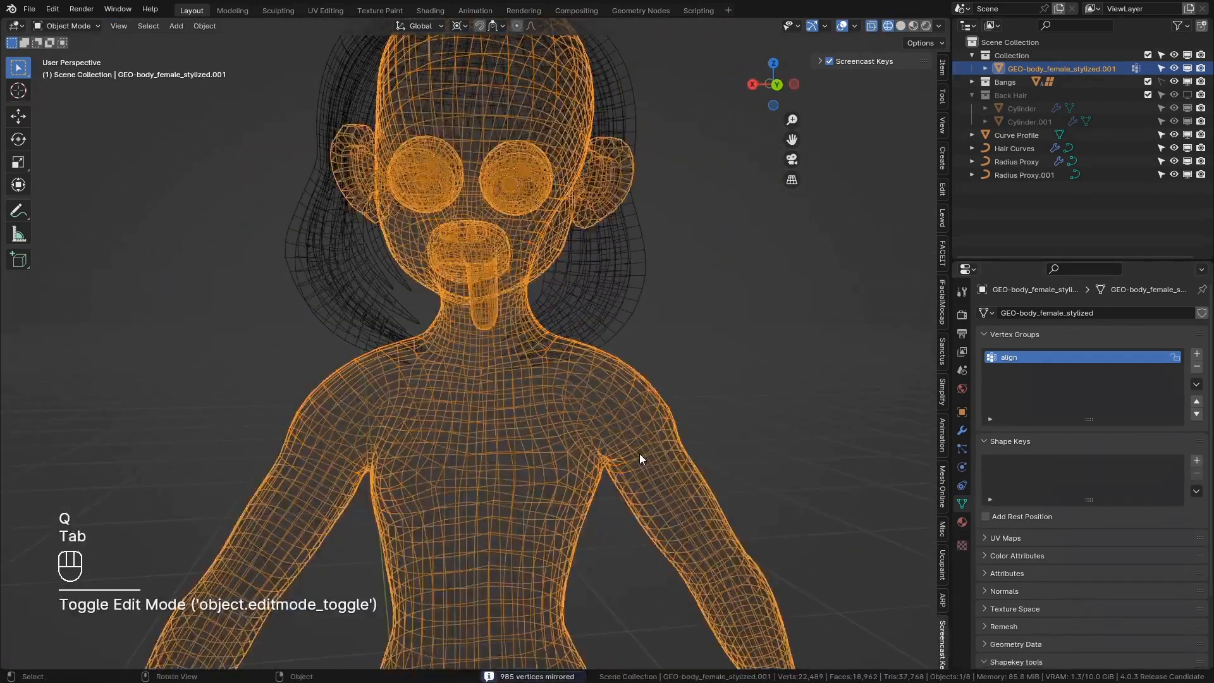
Step: Return to solid display, show the Back Hair collection again and check the Cylinder strands from several angles
key("z")
left_click(1186, 95)
scroll(550, 403, "down", 5)
middle_click_drag(550, 403, 730, 429)
left_click(606, 329)
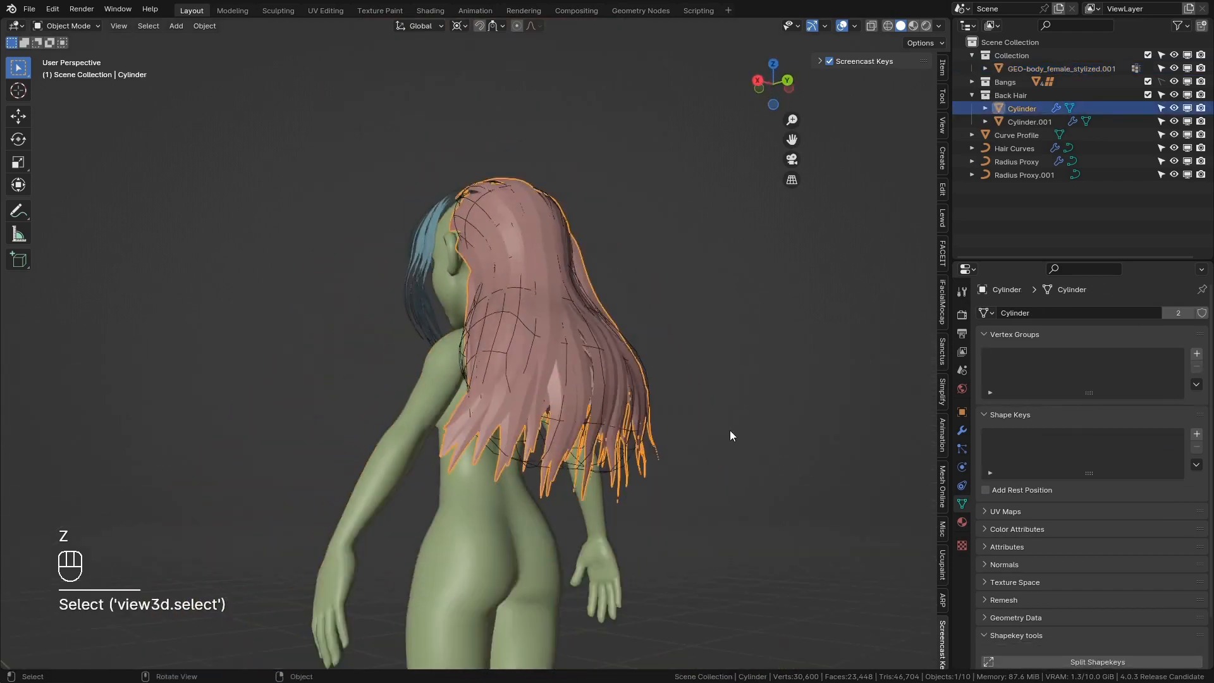
middle_click_drag(632, 422, 715, 353)
left_click(693, 425)
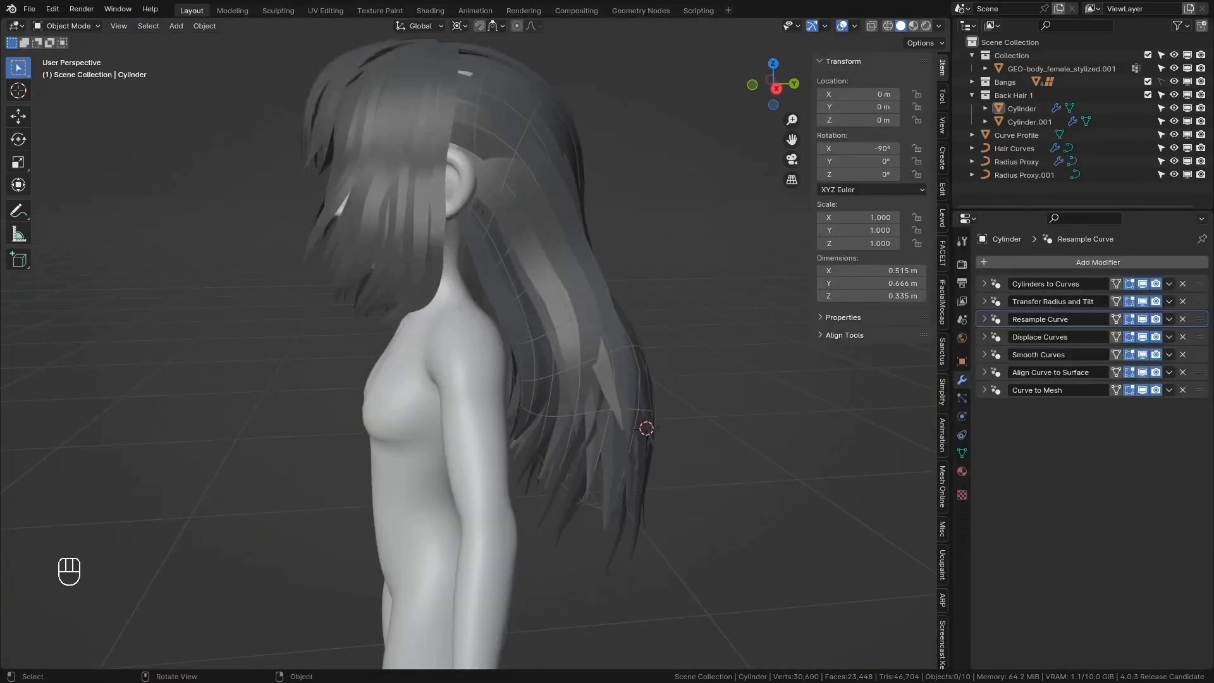
Step: Inspect the finished back hair from behind and the side, including the Cylinder.001 guide mesh and the Cylinder strands
middle_click_drag(632, 354, 538, 346)
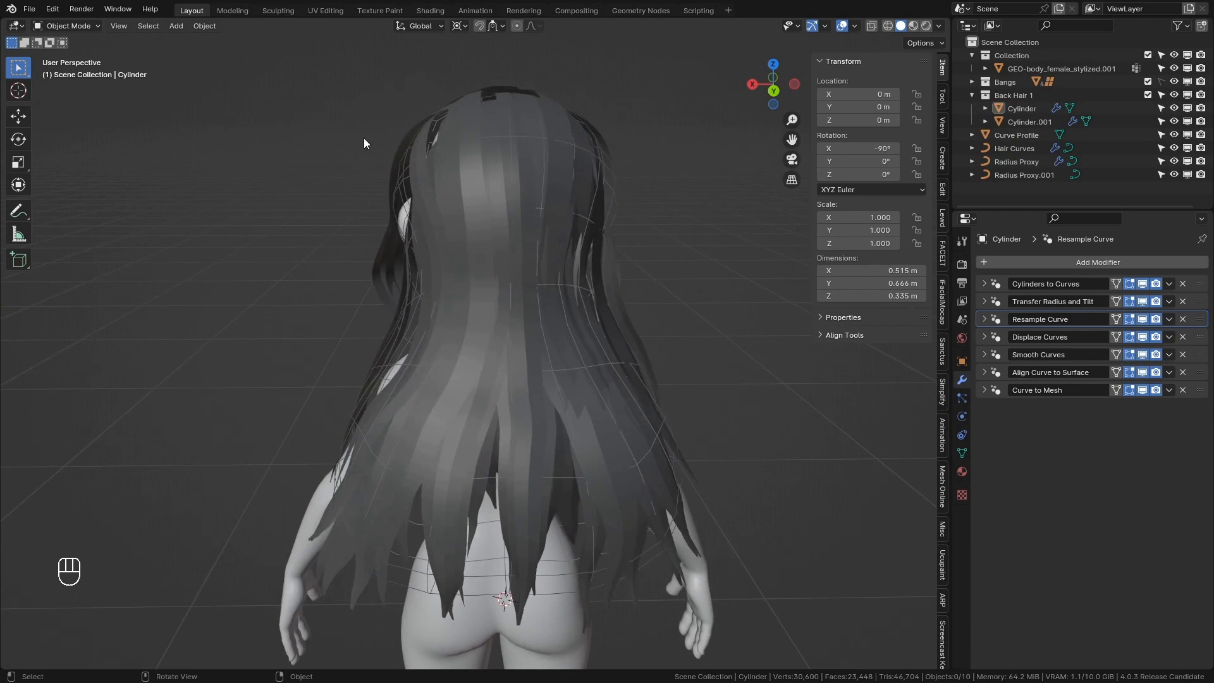
middle_click_drag(403, 376, 489, 346)
middle_click_drag(296, 100, 477, 329)
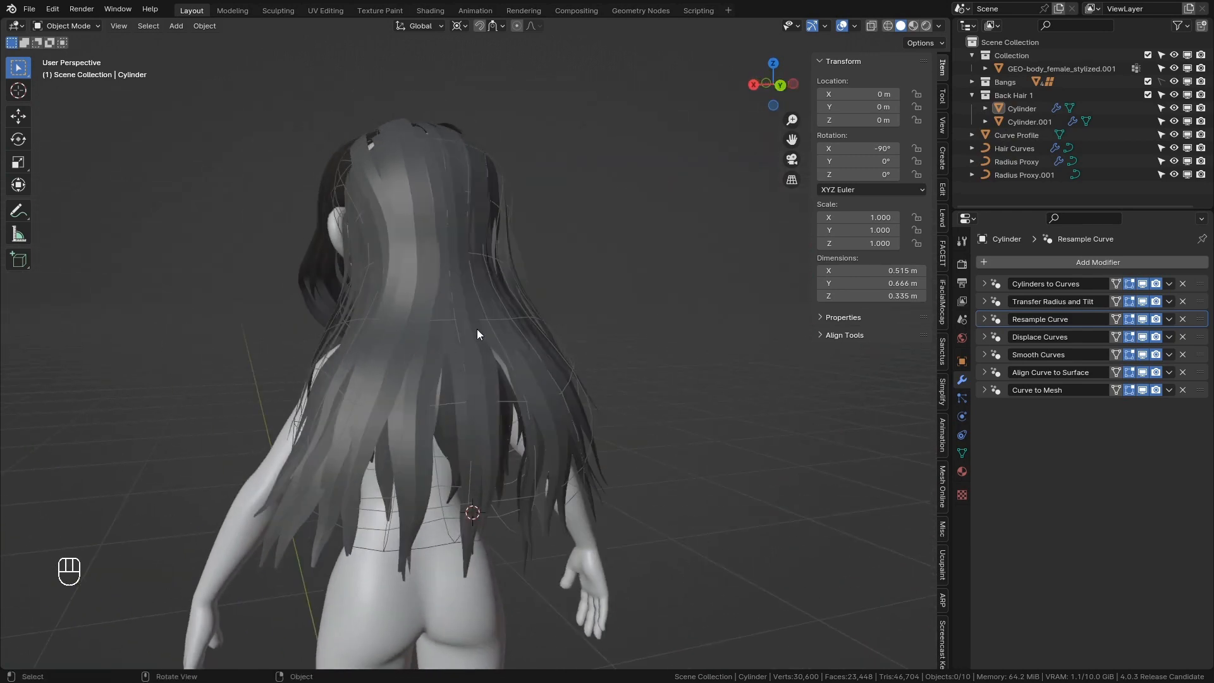
left_click(535, 276)
left_click(503, 273)
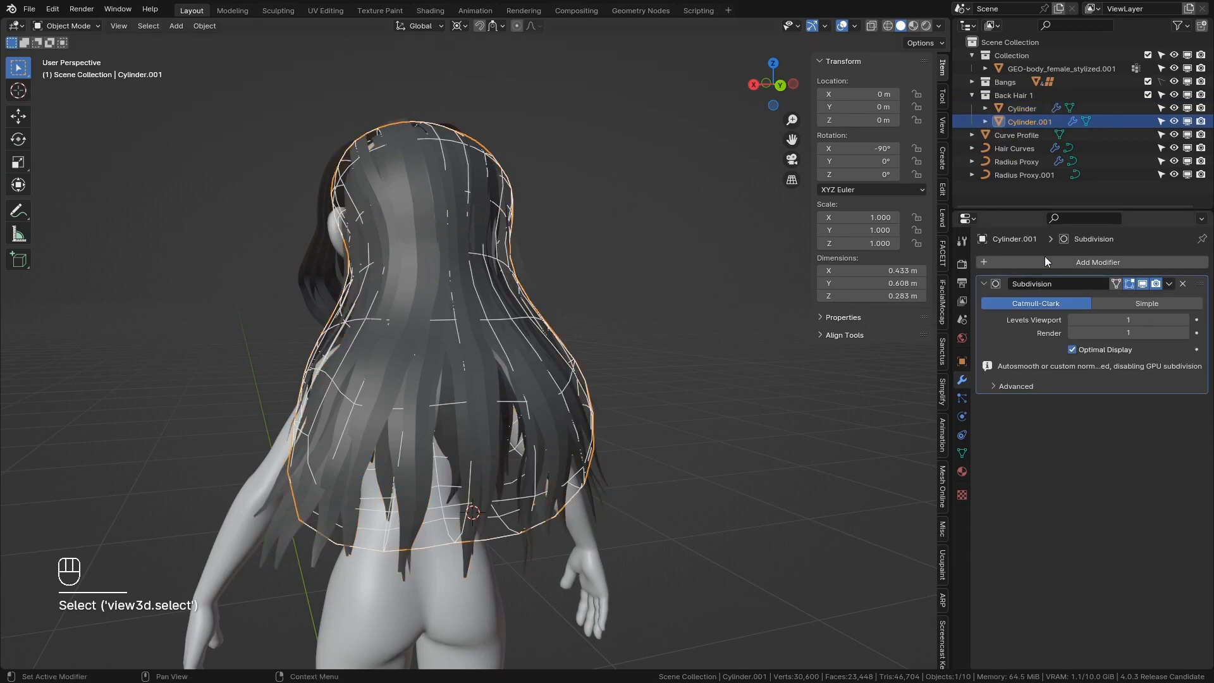
left_click(531, 268)
middle_click_drag(530, 268, 590, 266)
scroll(609, 226, "up", 2)
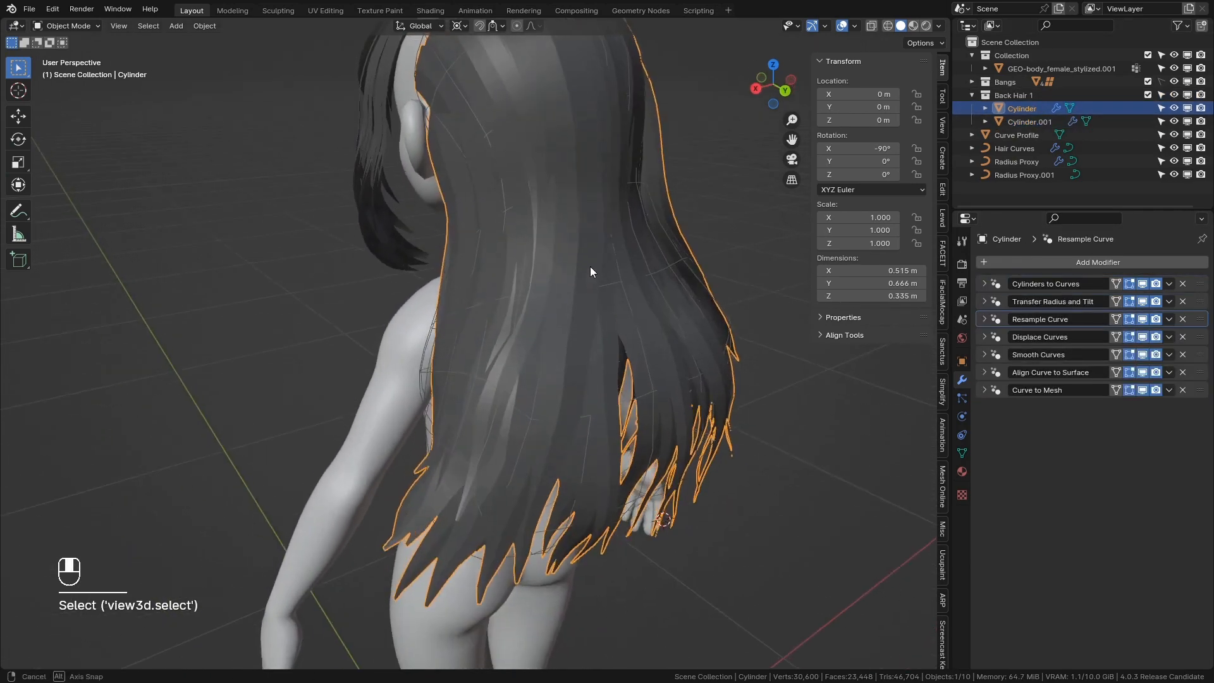
Step: Make a linked duplicate of the Back Hair 1 collection and rename the copy Back Hair 2
left_click(1015, 94)
right_click(1014, 94)
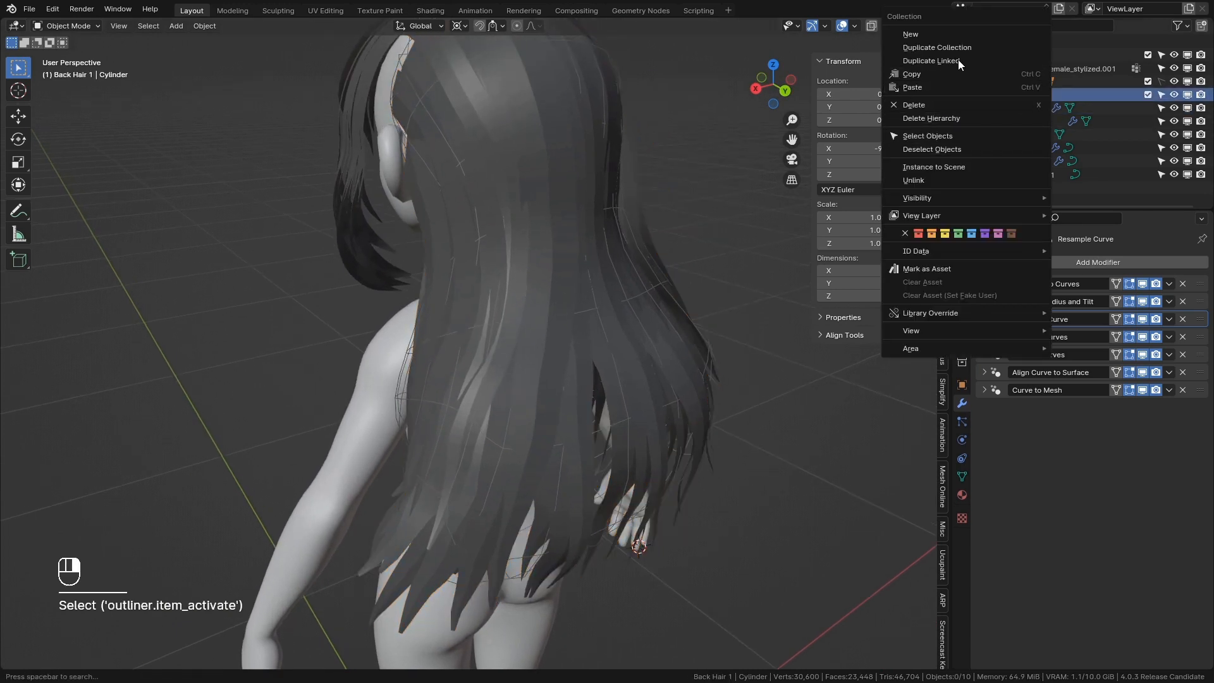
right_click(1021, 97)
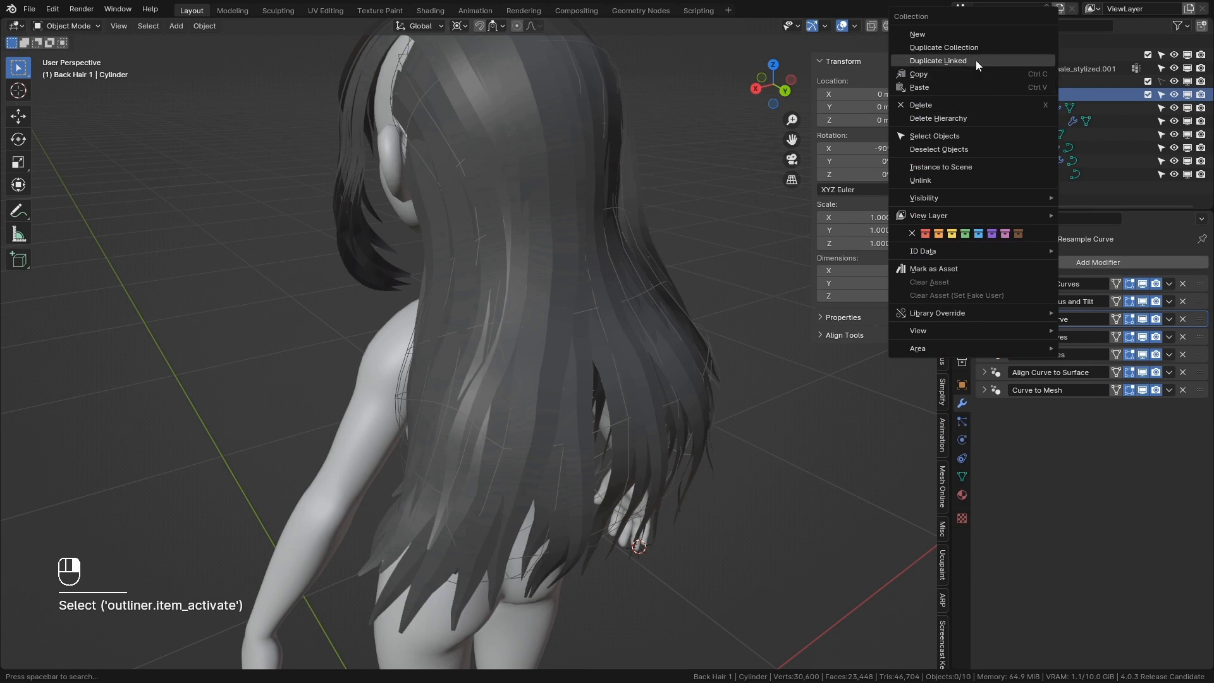
left_click(951, 59)
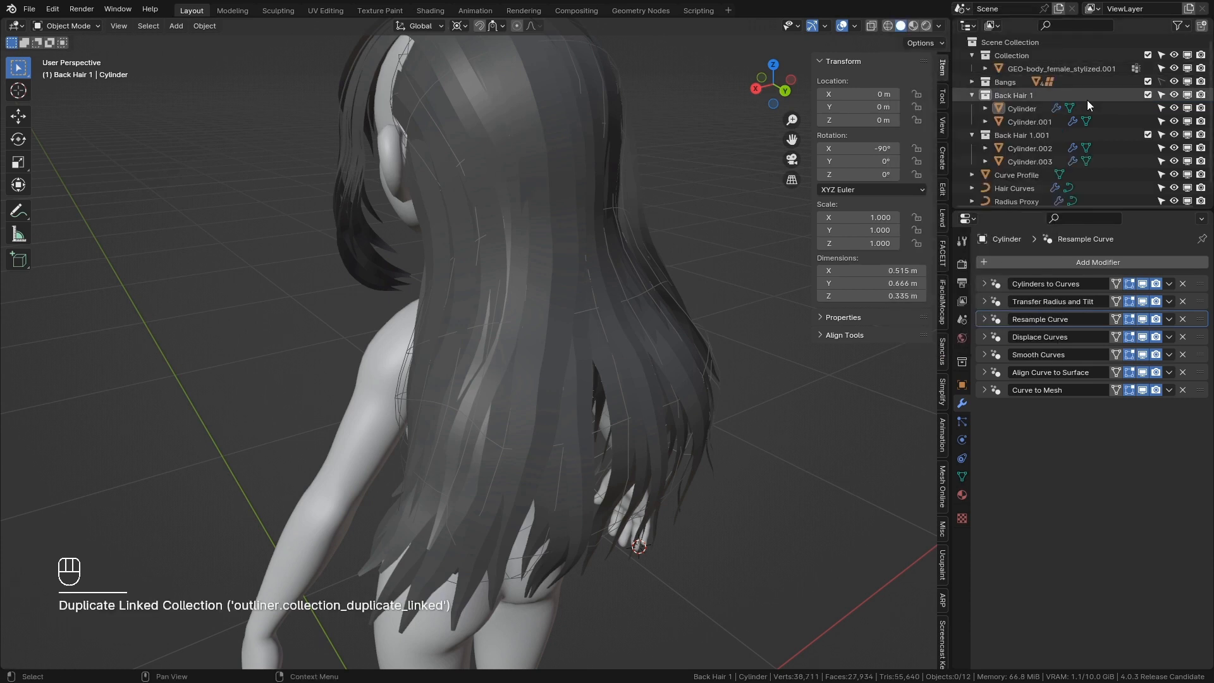
double_click(1055, 124)
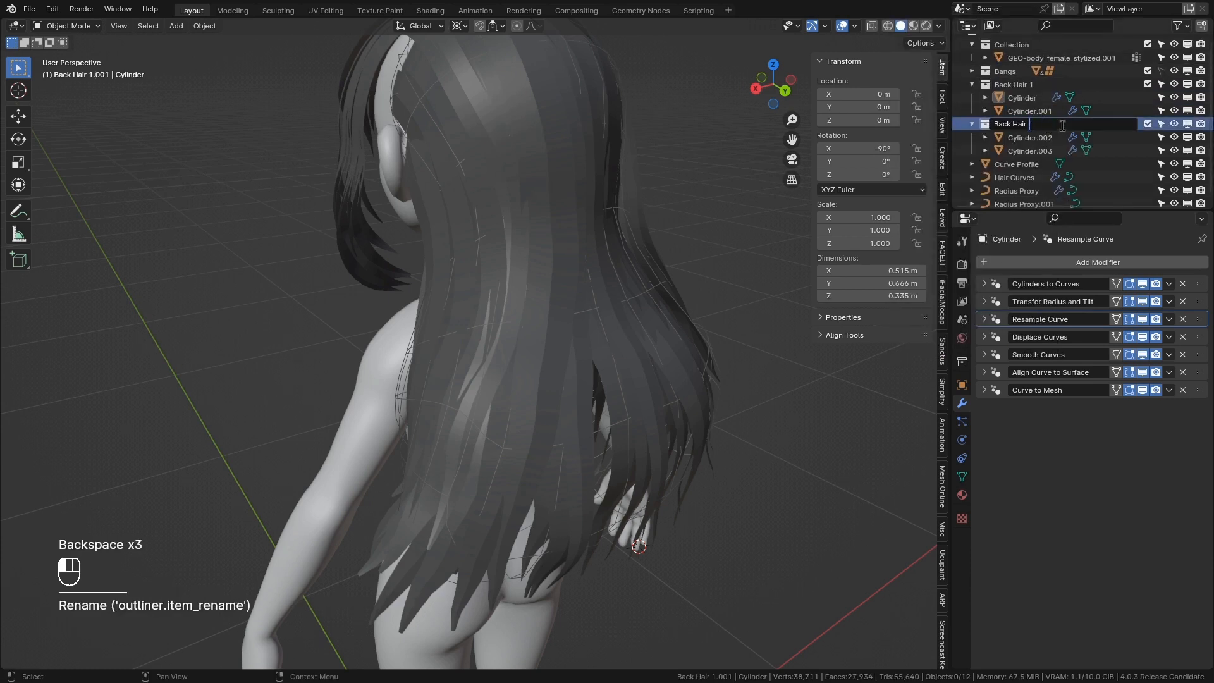
key("Return")
Step: Try moving Cylinder.002 aside along X and pulling one of its vertices with proportional editing, and undo it all
left_click(1050, 138)
scroll(670, 203, "down", 4)
middle_click_drag(670, 203, 613, 234)
key("g")
key("x")
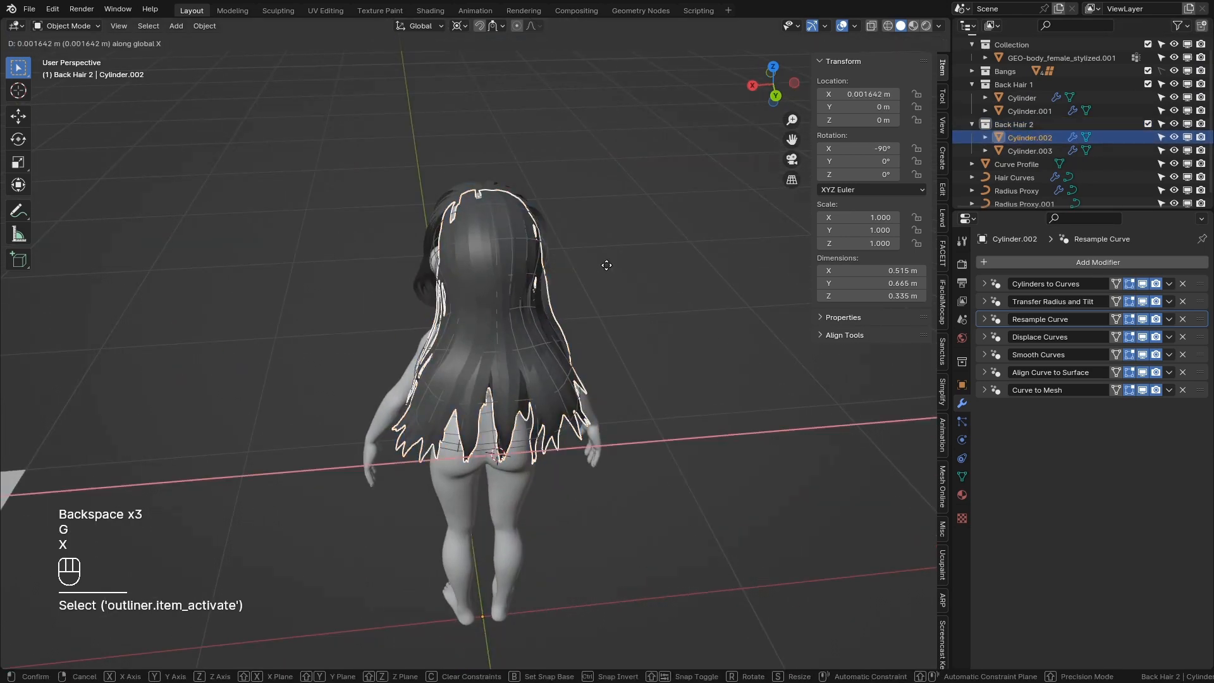
left_click(665, 298)
key("Tab")
key("g")
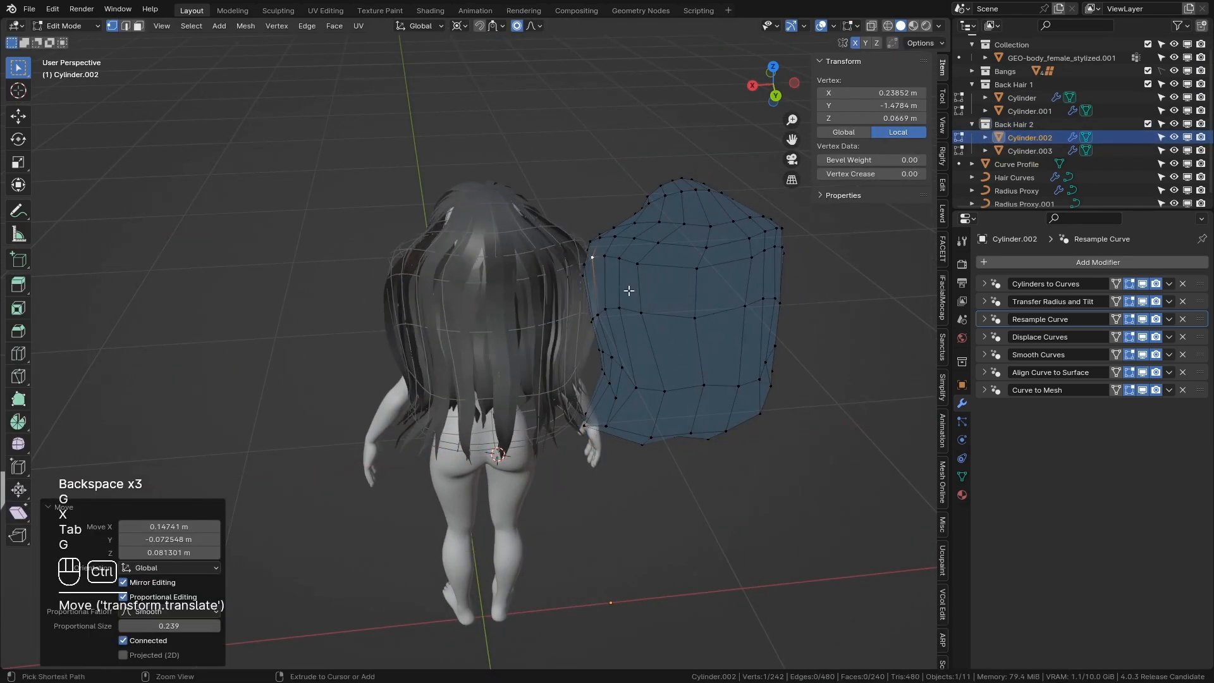
key("ctrl+z")
key("ctrl+z")
key("ctrl+z")
key("ctrl+z")
key("ctrl+z")
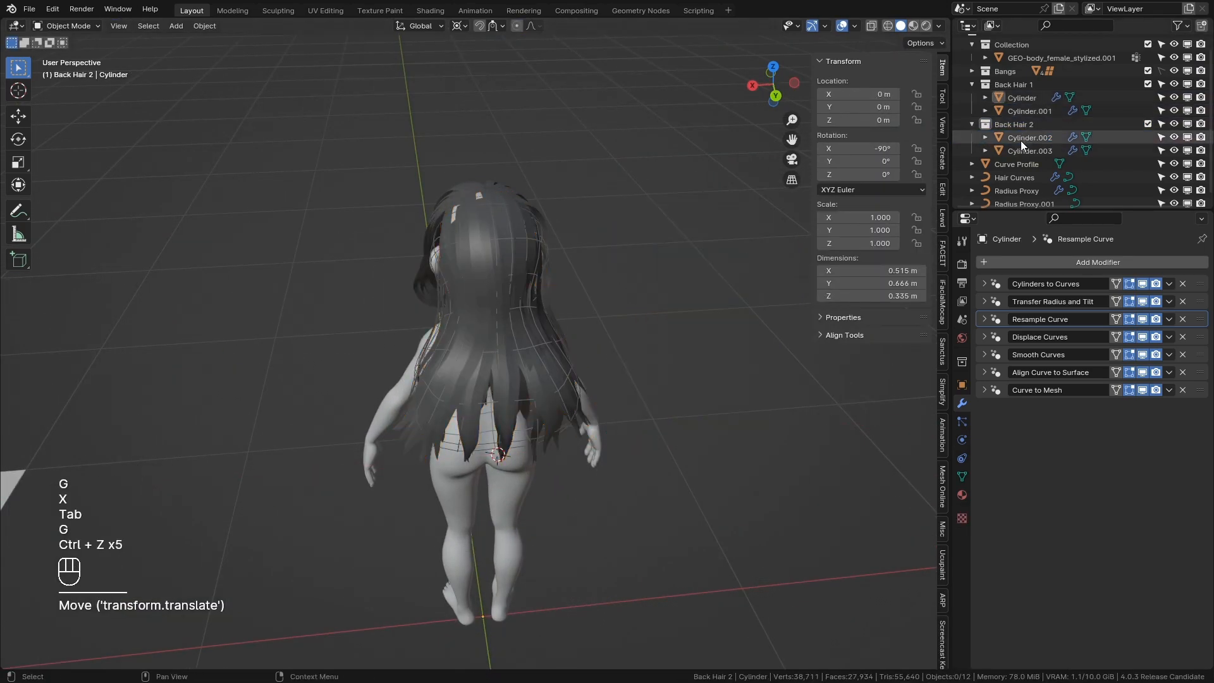
Step: Add a Basis and a second shape key to Cylinder.002, name the second Alternate and set its value to 1.000
left_click(961, 476)
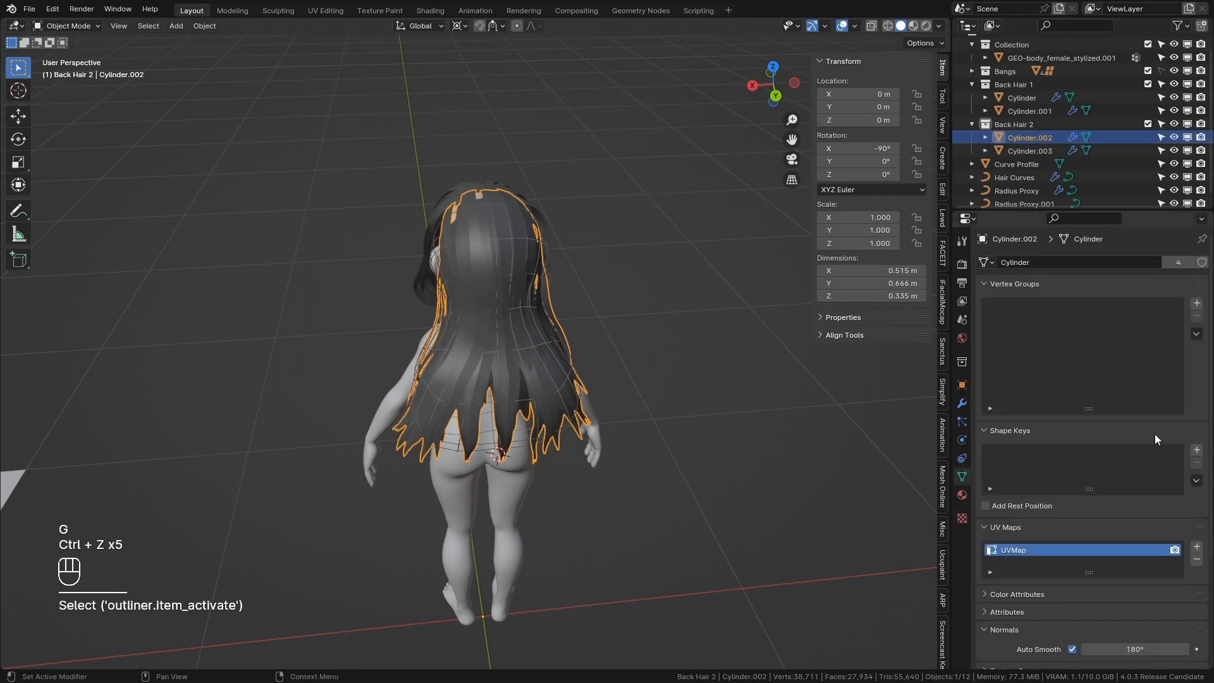
left_click(1196, 449)
left_click(1196, 449)
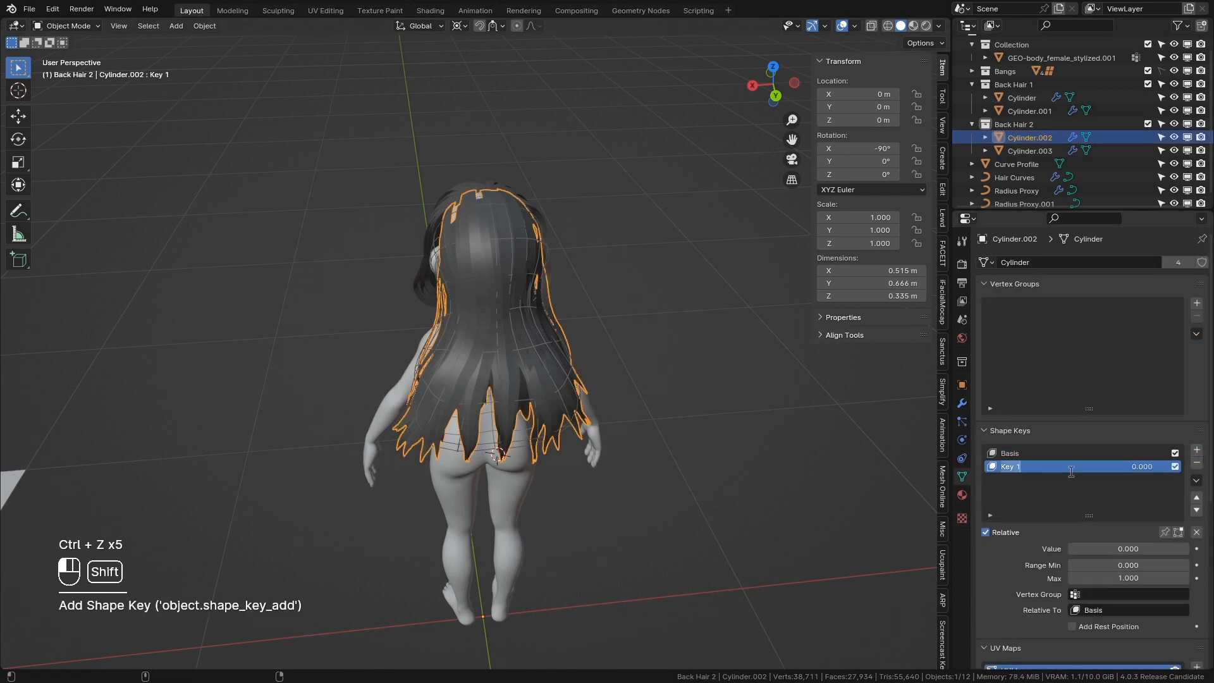
type("Al")
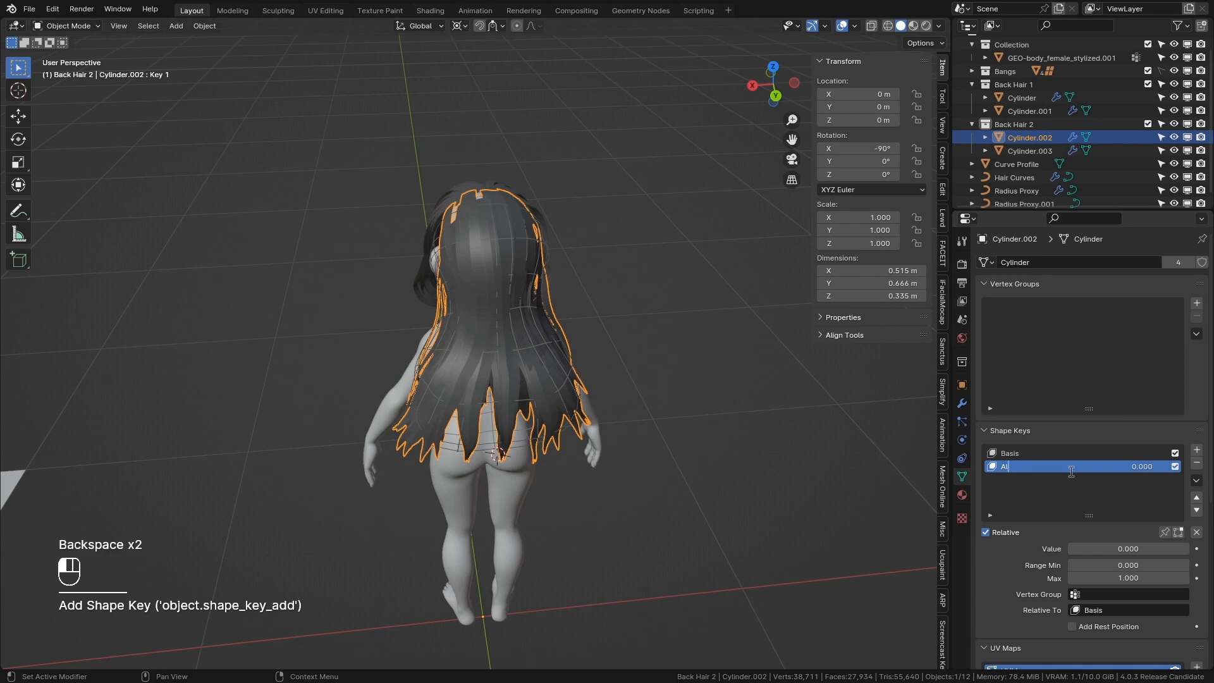
type("ternate")
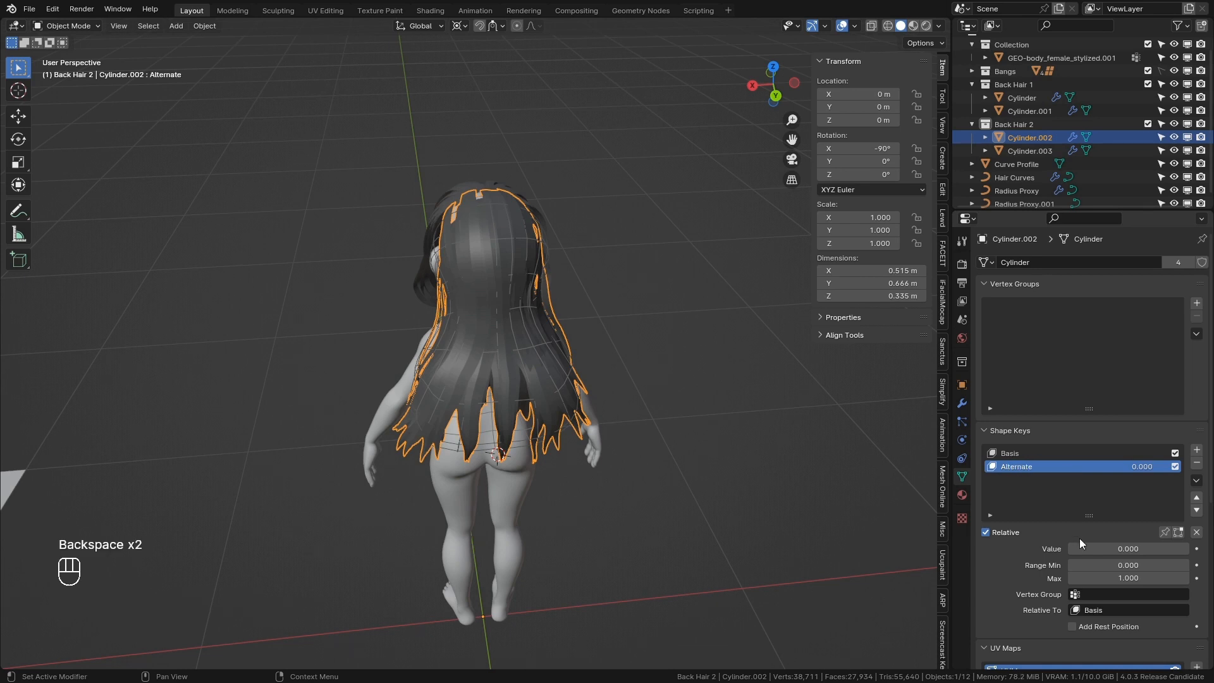
left_click_drag(1082, 548, 1182, 539)
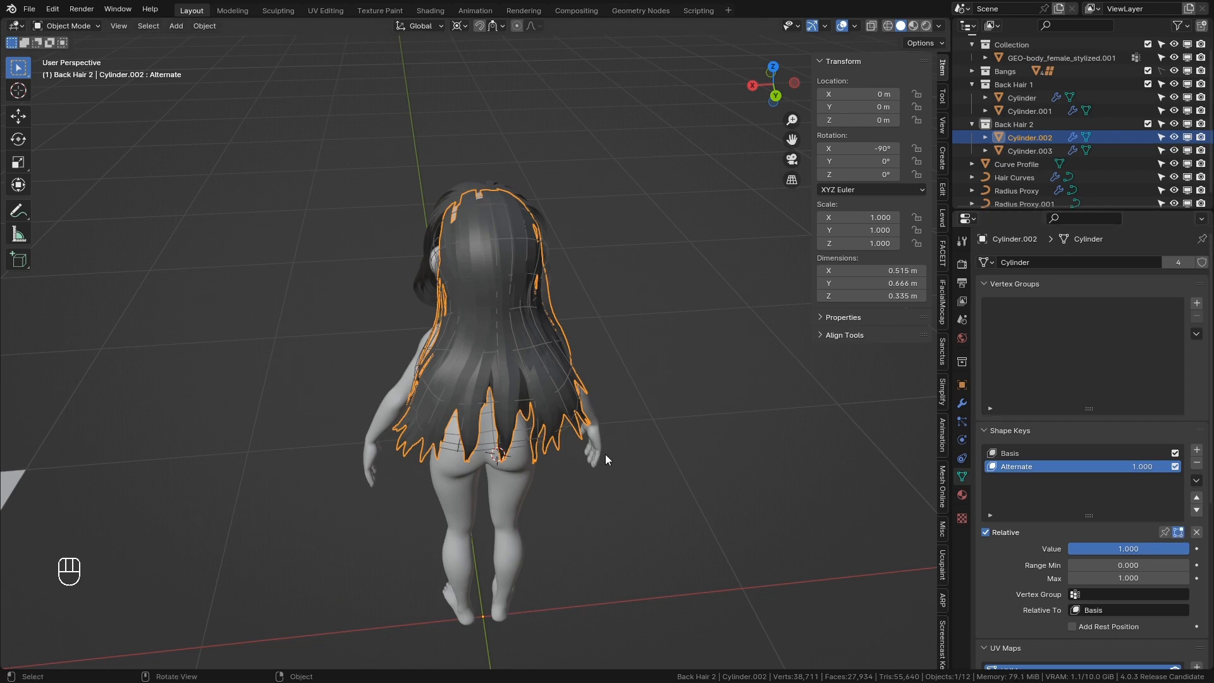
Step: Move Cylinder.002 aside along X, pull a side vertex outward in the Alternate key with proportional editing, and select Cylinder.001
key("g")
key("x")
key("Tab")
left_click(624, 298)
key("g")
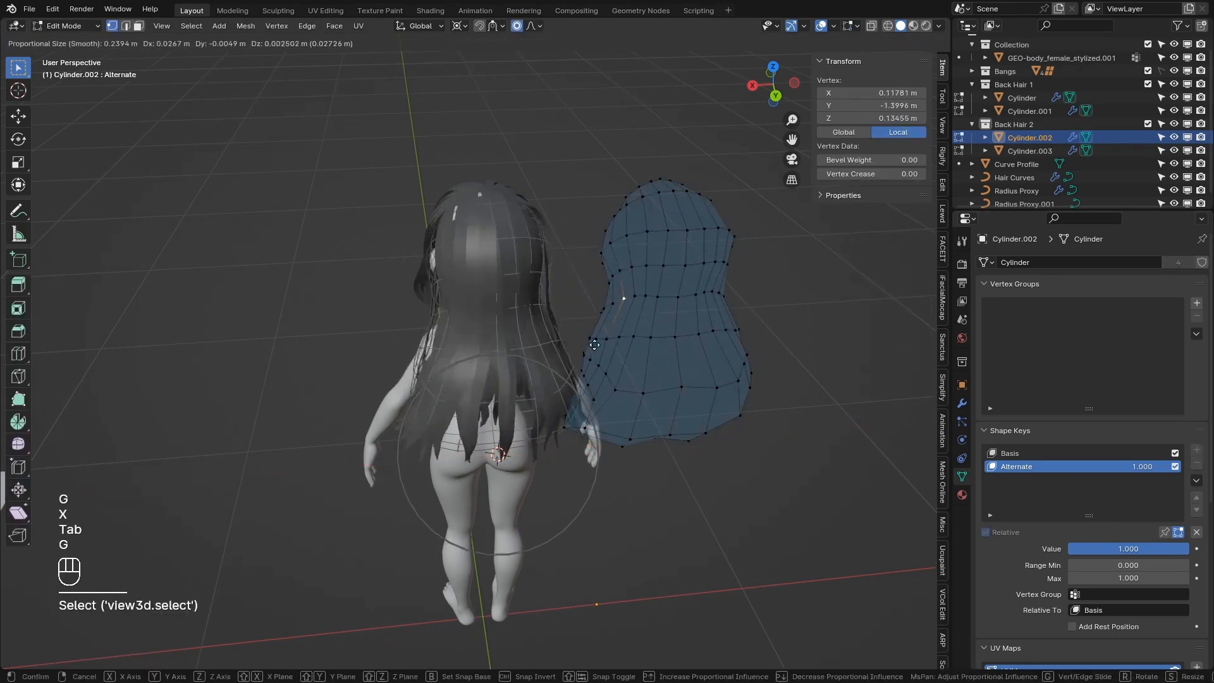
left_click(657, 345)
key("Tab")
left_click(414, 329)
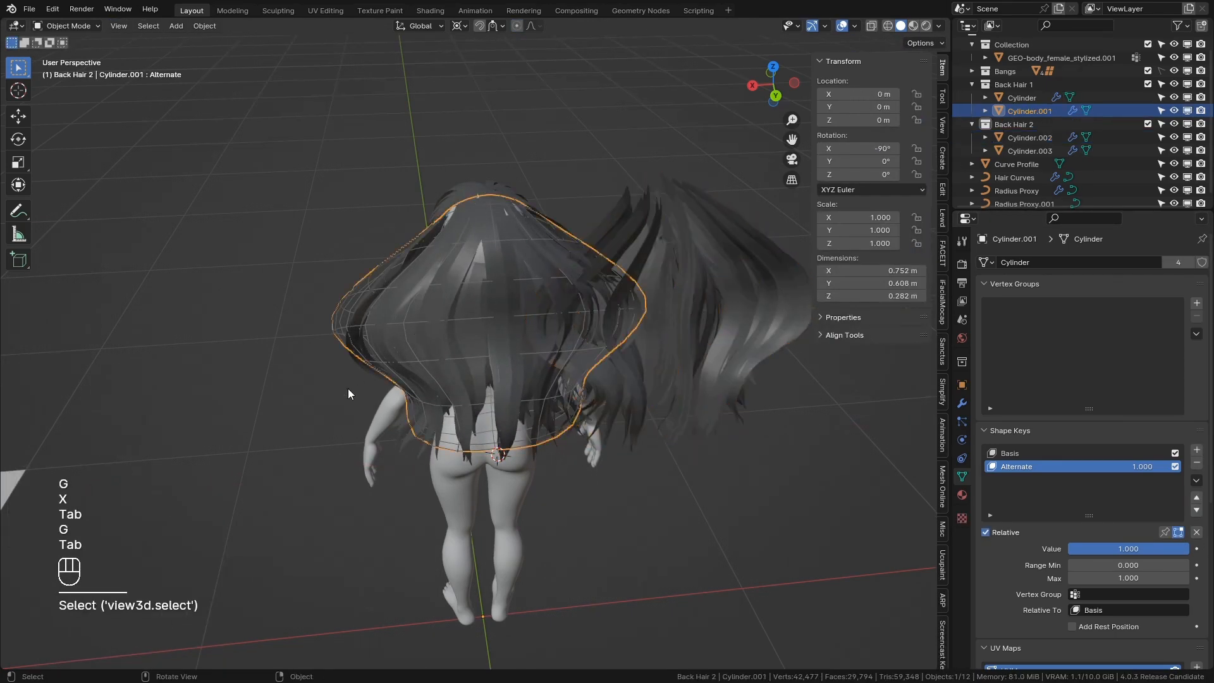
Step: Try the Alternate shape key at value 0.000, select Cylinder.002, and undo back past its vertex edit and sideways move
left_click_drag(1140, 551, 1019, 552)
left_click(805, 423)
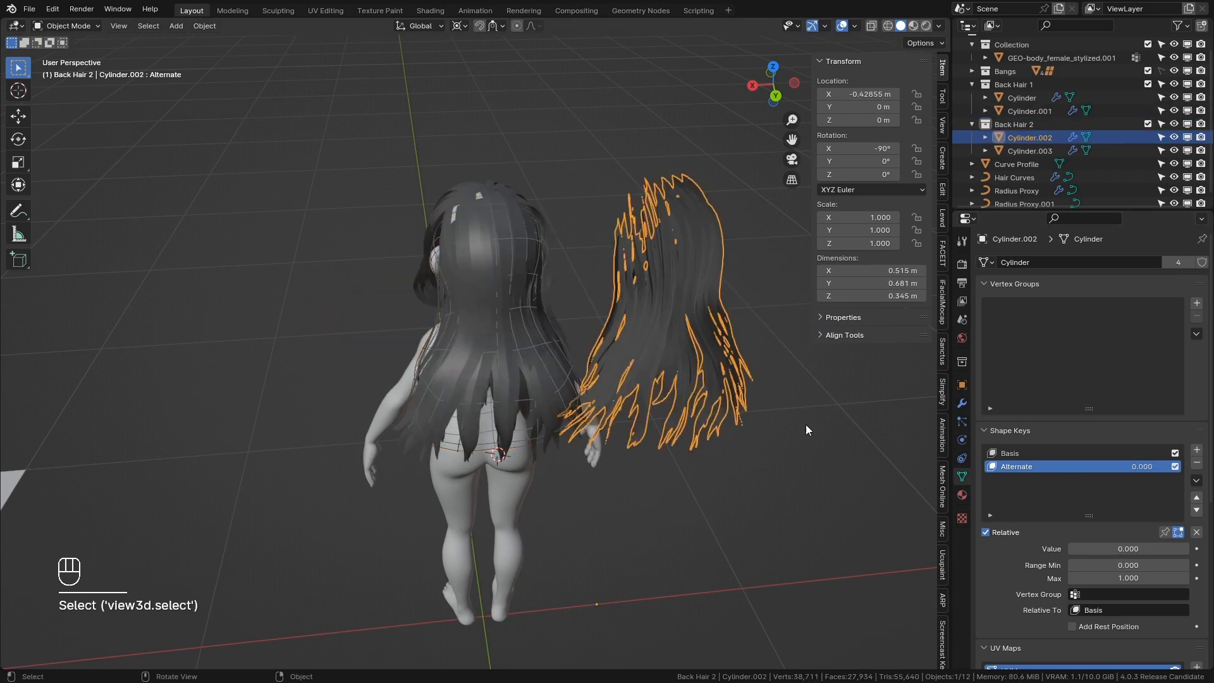
key("ctrl+z")
key("ctrl+z")
key("ctrl+z")
key("ctrl+z")
key("ctrl+z")
key("ctrl+z")
key("ctrl+z")
key("ctrl+z")
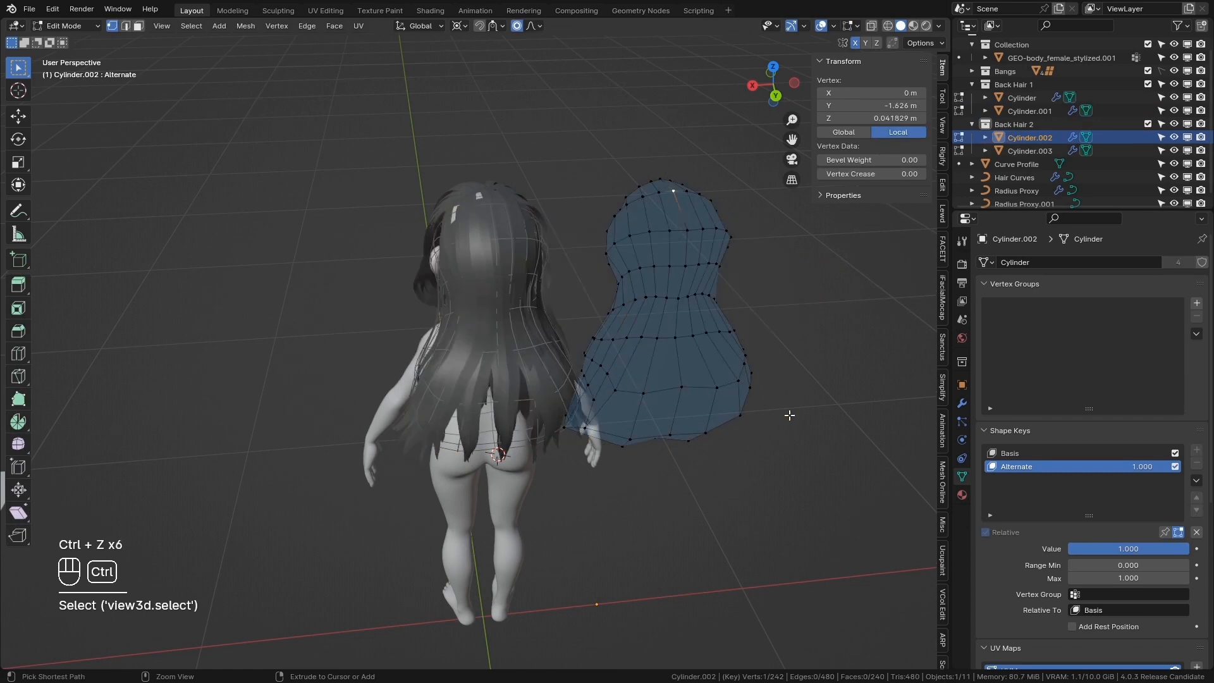
Step: Hide the Back Hair 1 collection in the viewport and collapse its contents in the scene hierarchy
left_click(1188, 84)
left_click(972, 84)
scroll(687, 378, "up", 2)
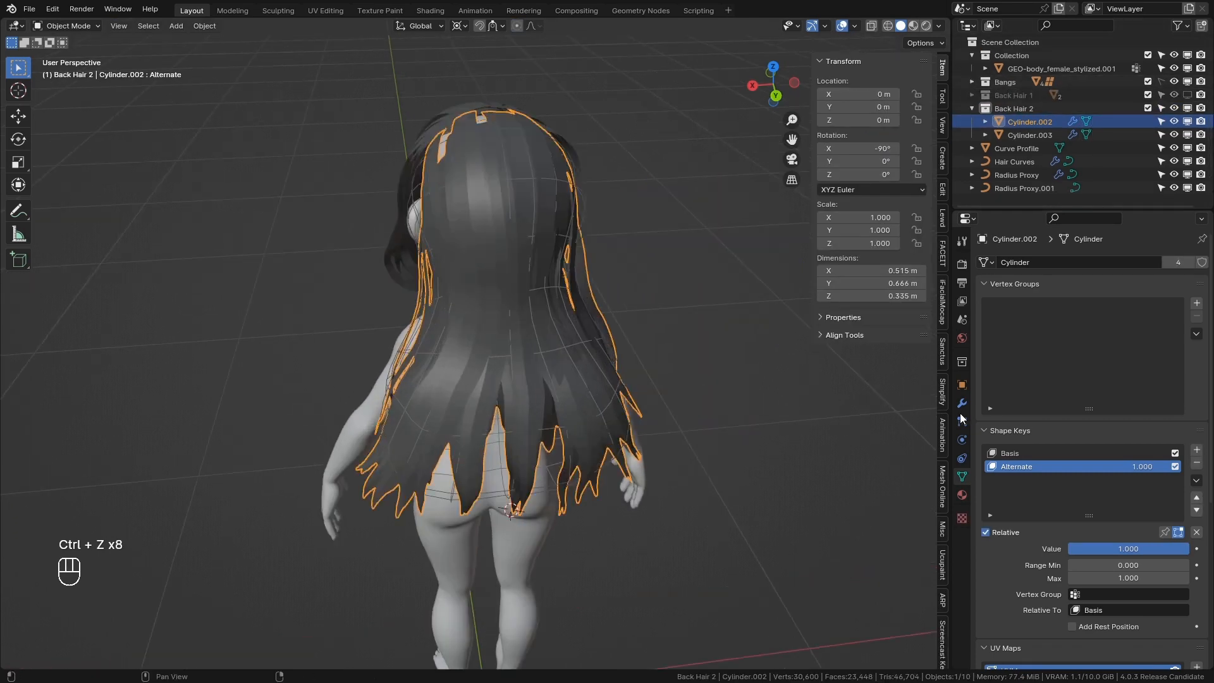
Step: Remove all of Cylinder.002's modifiers between Cylinders to Curves and Curve to Mesh, from Transfer Radius and Tilt through Align Curve to Surface
left_click(961, 409)
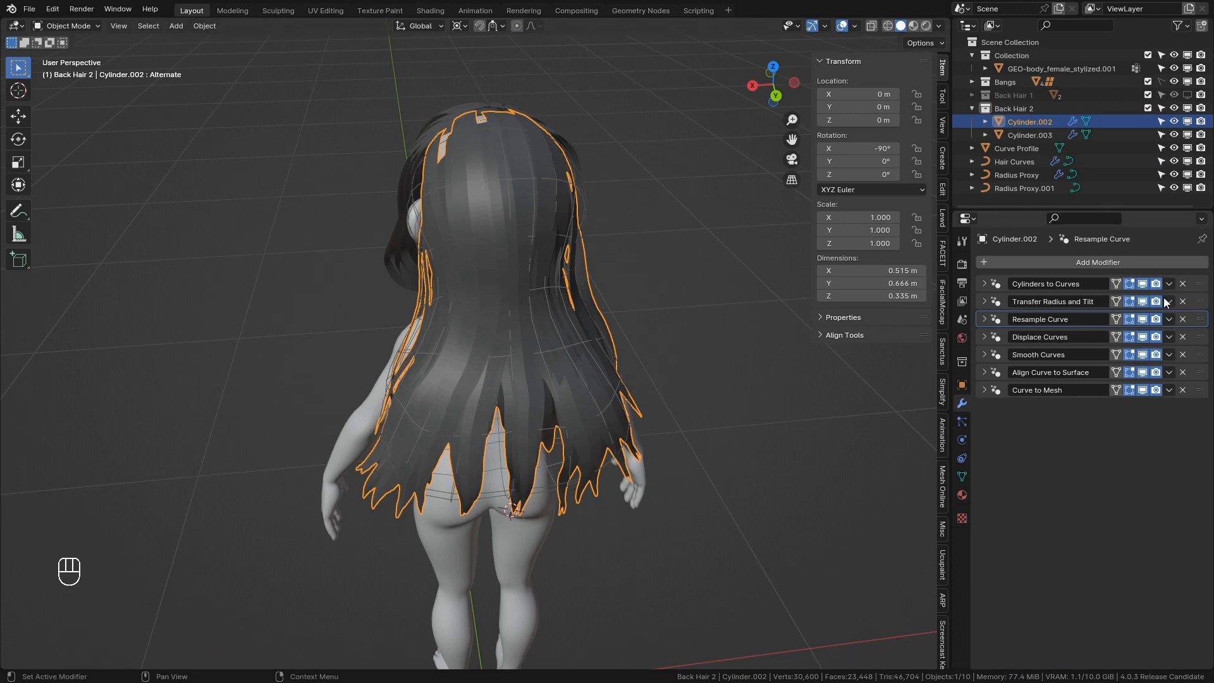
left_click(1183, 301)
left_click(1183, 302)
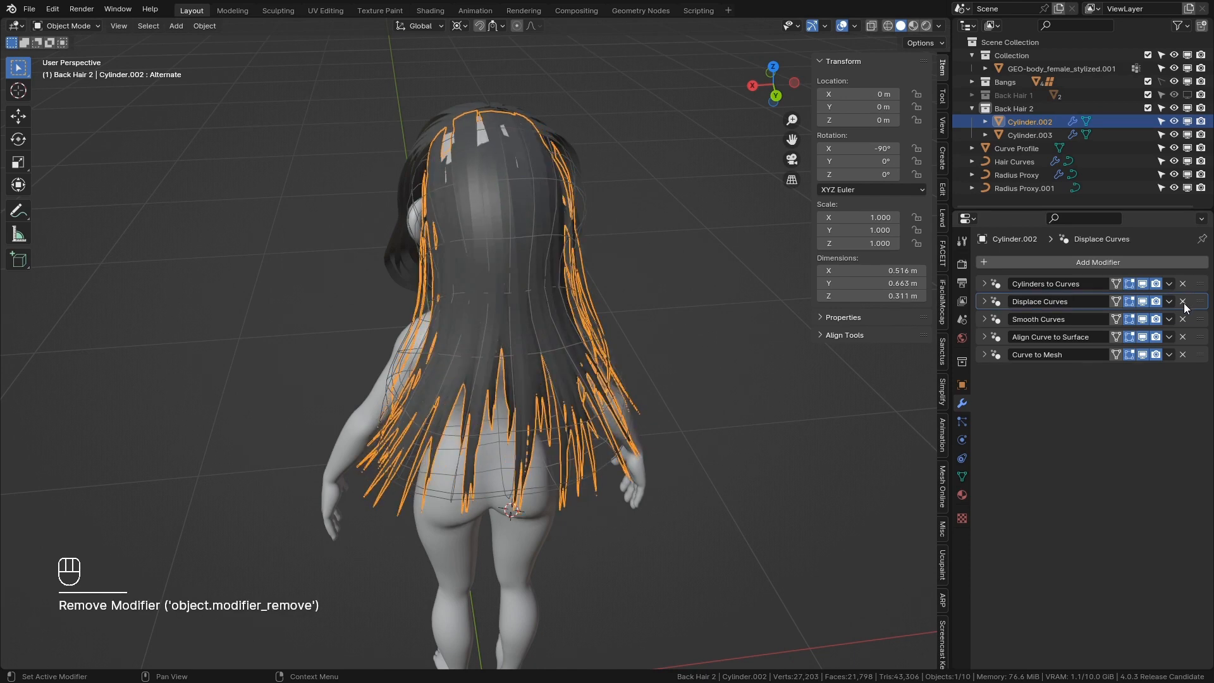
left_click(1183, 301)
left_click(1182, 301)
left_click(1183, 302)
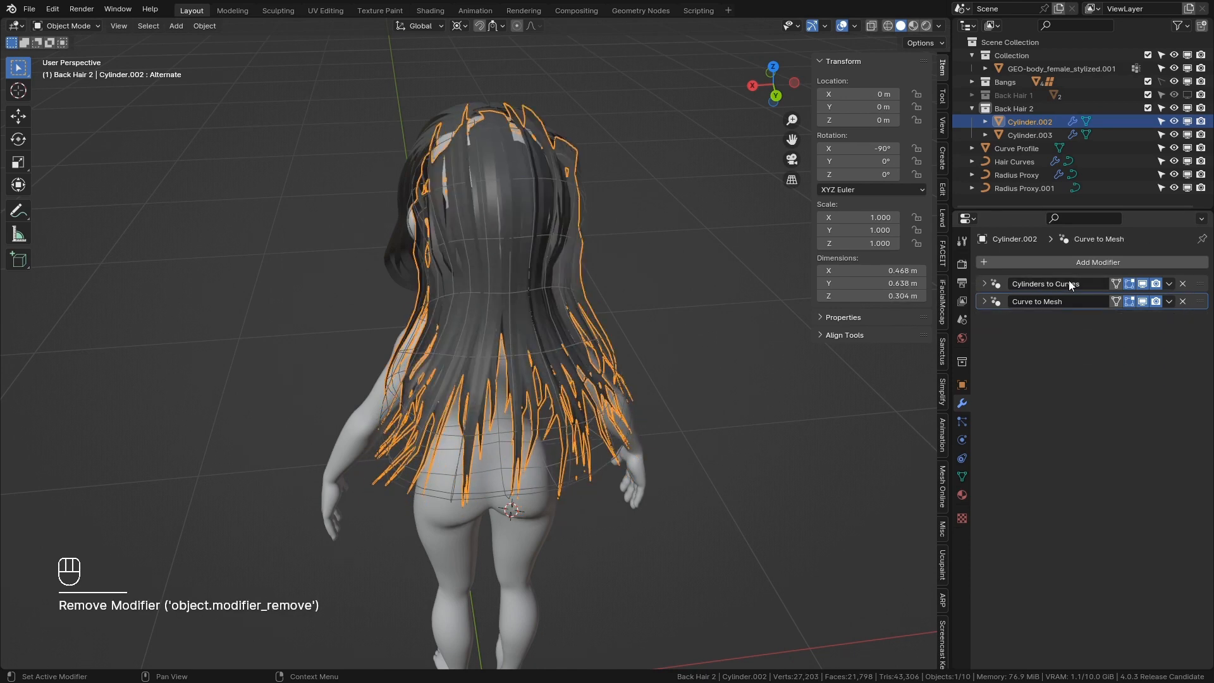
Step: Hide the GEO-body_female_stylized.001 body and the Bangs collection in the viewport, leaving the back hair exposed
middle_click_drag(499, 362, 576, 347)
scroll(575, 348, "up", 4)
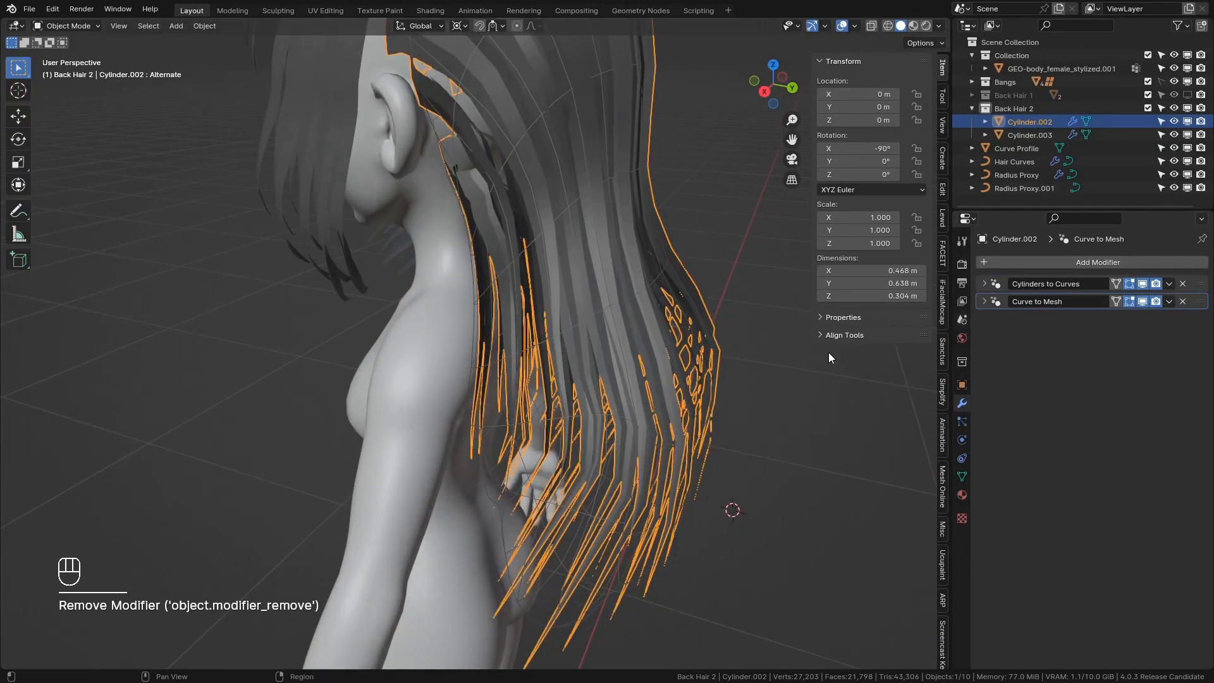
middle_click_drag(727, 317, 645, 439)
middle_click_drag(667, 285, 652, 332, "shift")
left_click(450, 529)
middle_click_drag(439, 552, 495, 500)
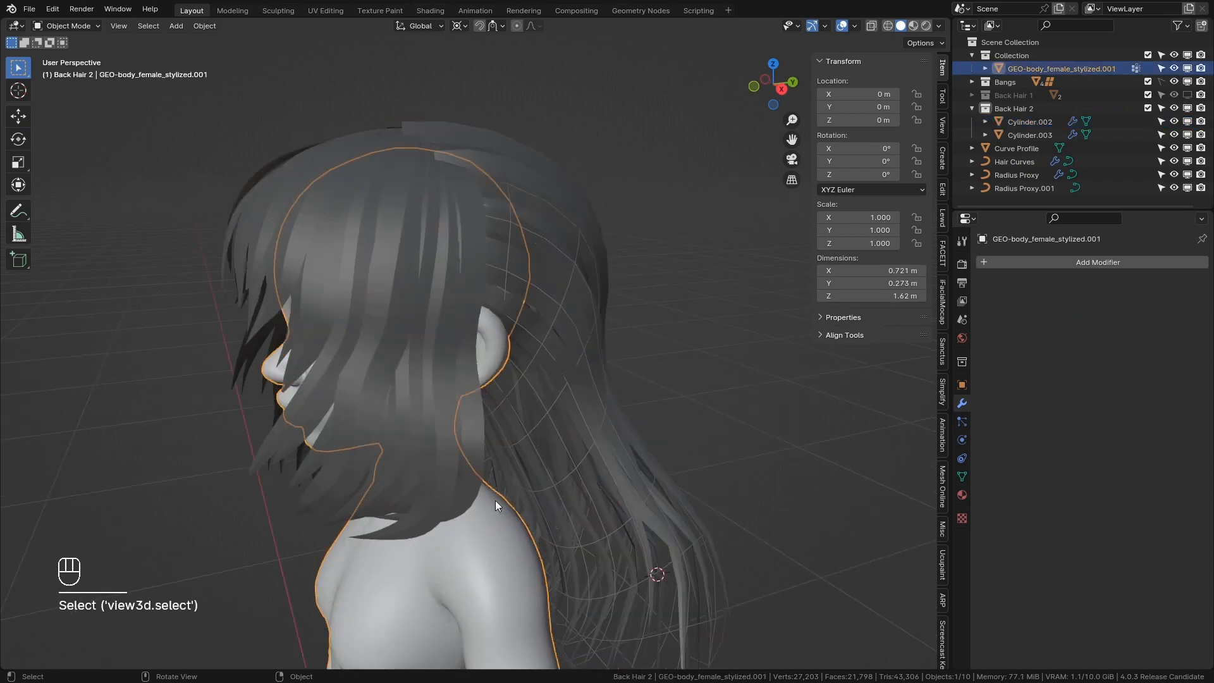
left_click(1187, 68)
left_click(1187, 82)
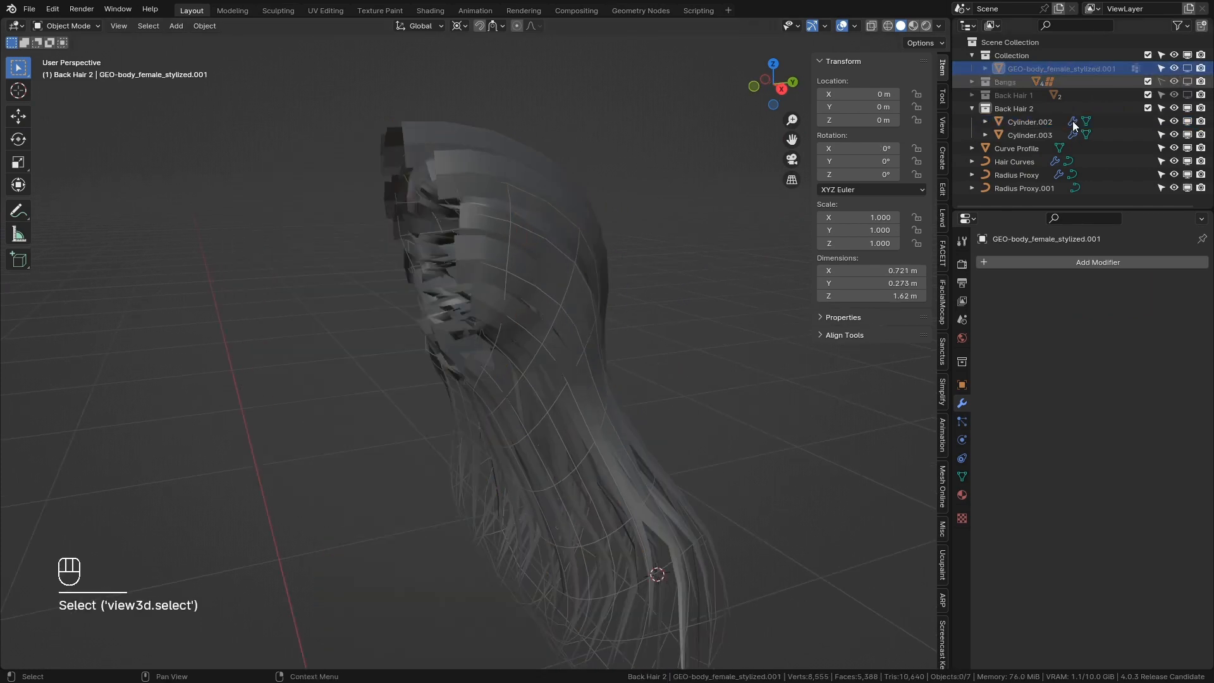
Step: Open Cylinder.002 in Edit Mode with face selection and expand the Cylinders to Curves modifier's settings
middle_click_drag(632, 291, 502, 298)
left_click(514, 336, "shift")
scroll(550, 345, "up", 5)
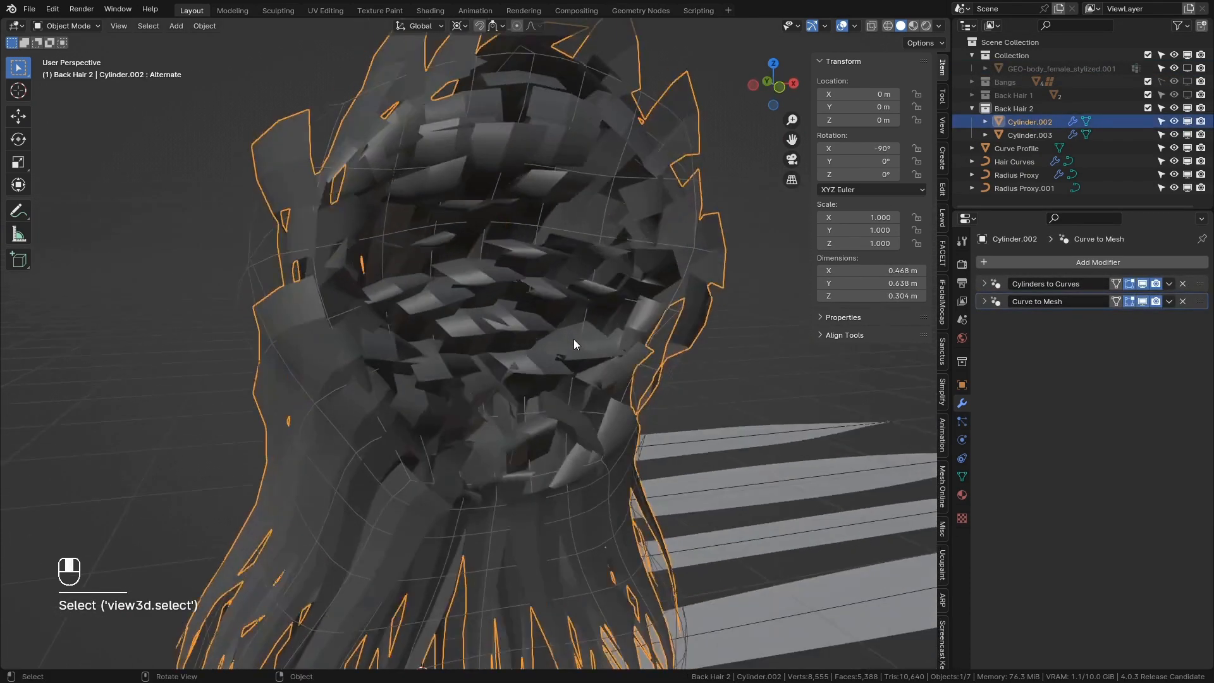
key("Tab")
scroll(588, 329, "up", 1)
scroll(606, 249, "down", 3)
middle_click_drag(593, 268, 582, 279)
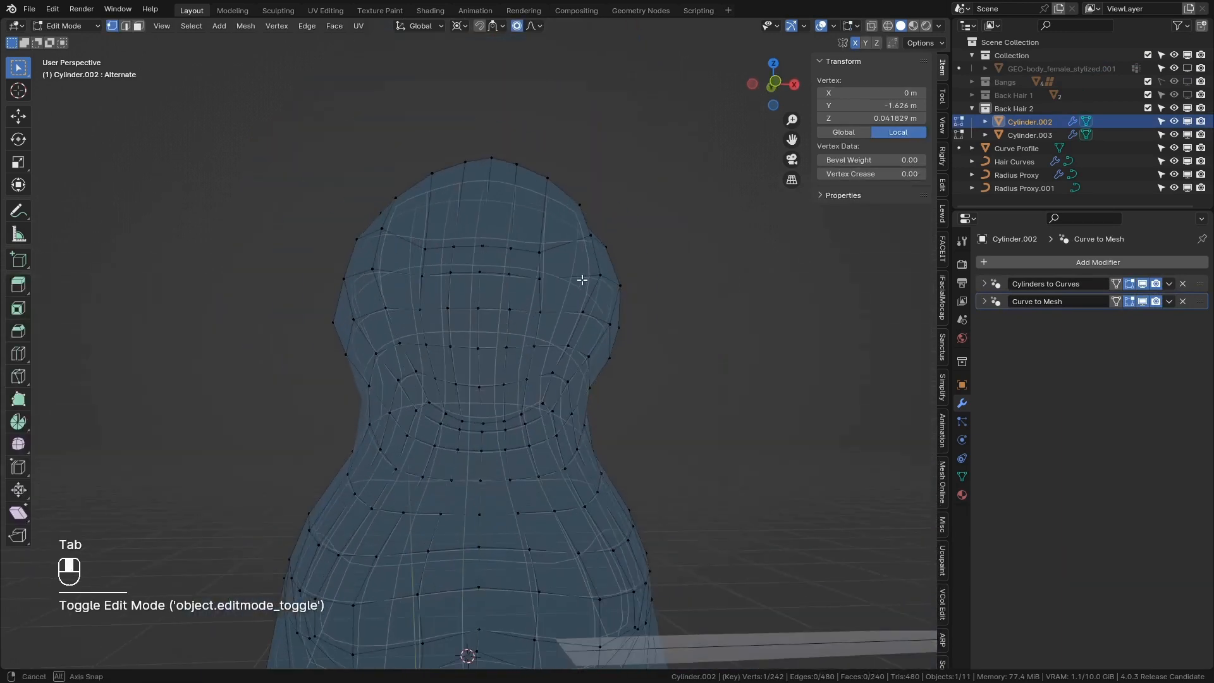
left_click(138, 26)
left_click(984, 283)
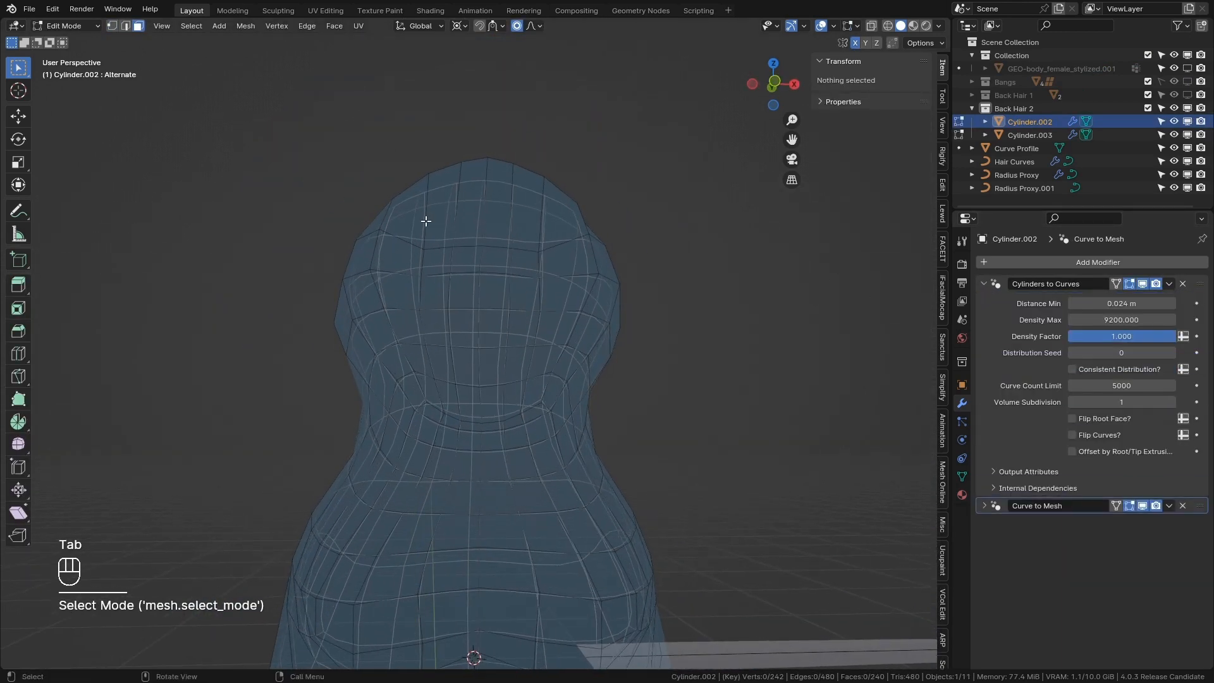
Step: Select the ring of side faces bordering the root cap at the front of Cylinder.002's head area
left_click(481, 221, "alt")
scroll(495, 195, "up", 3)
middle_click_drag(495, 195, 524, 195)
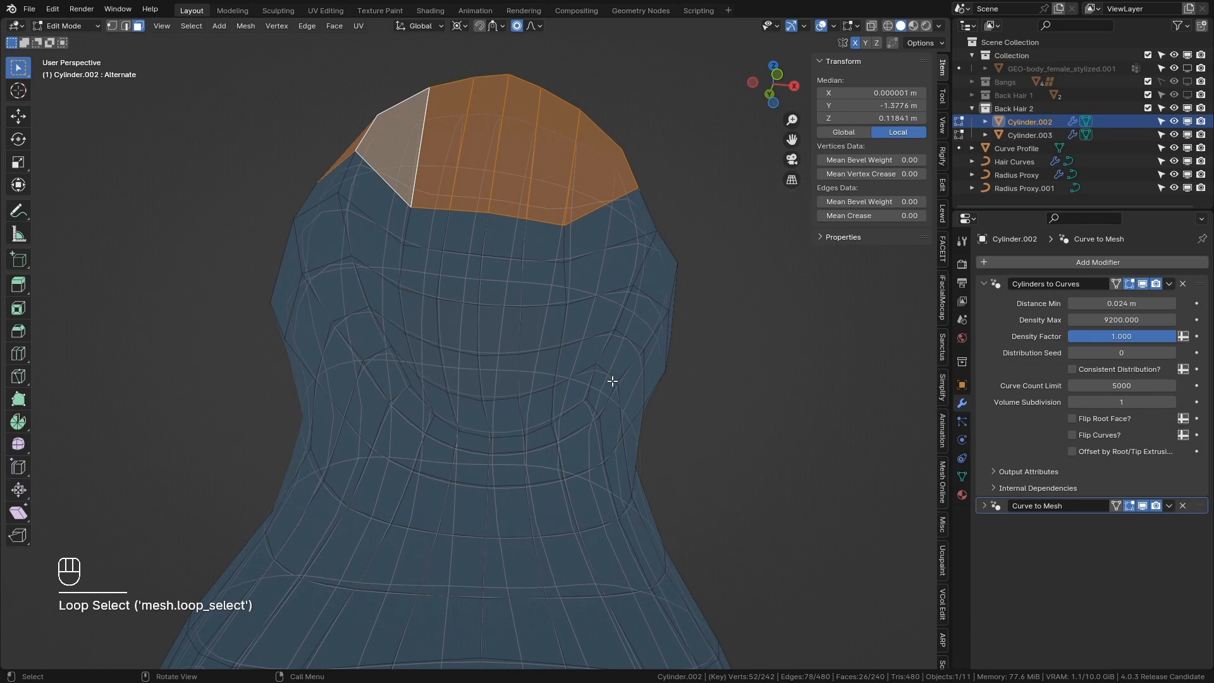
left_click(483, 429)
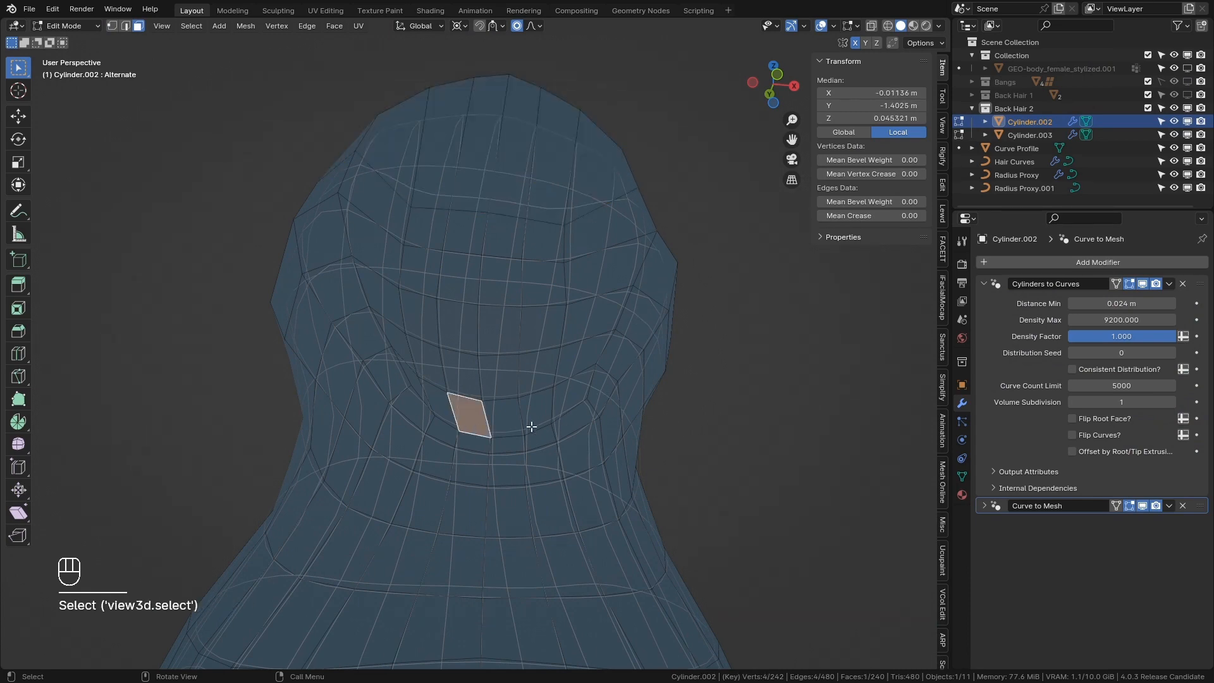
middle_click_drag(597, 265, 572, 418)
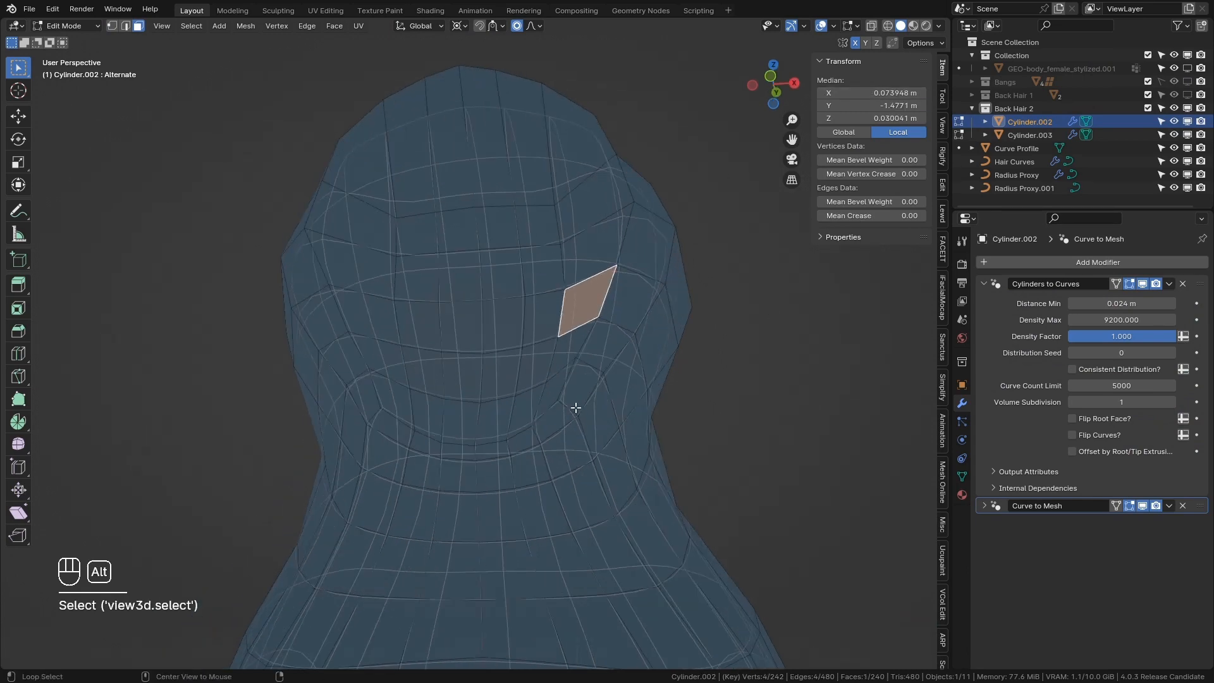
left_click(575, 408, "alt")
middle_click_drag(507, 398, 696, 358)
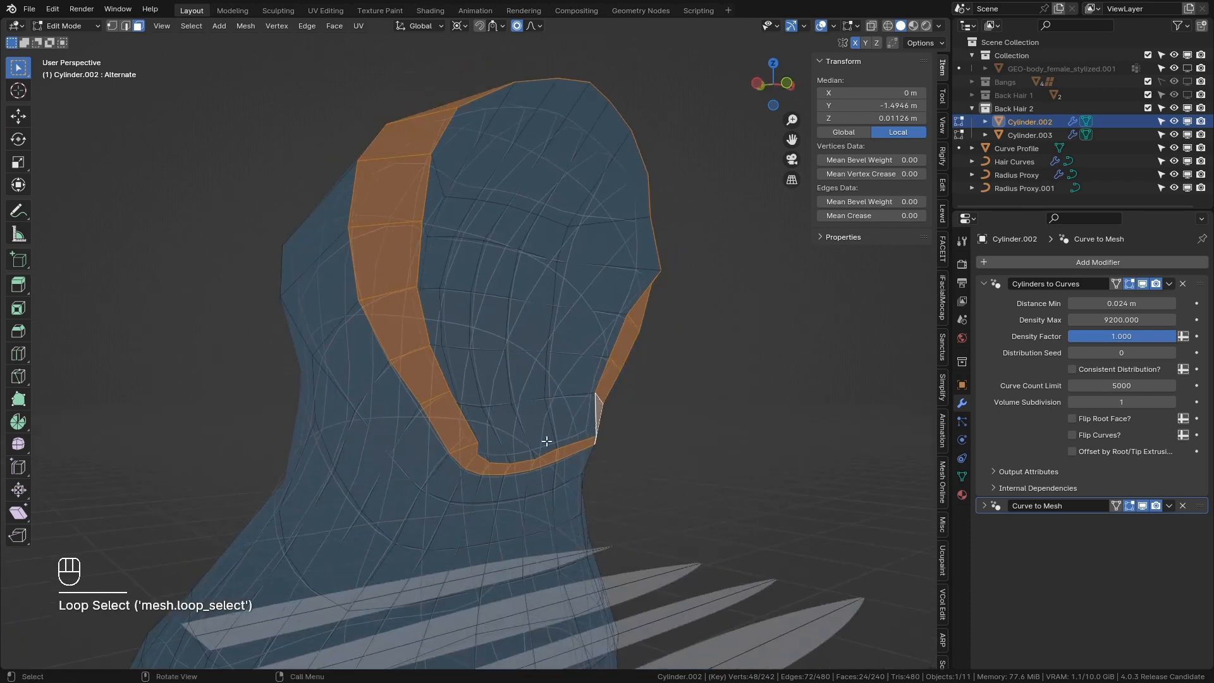
middle_click_drag(499, 459, 454, 449)
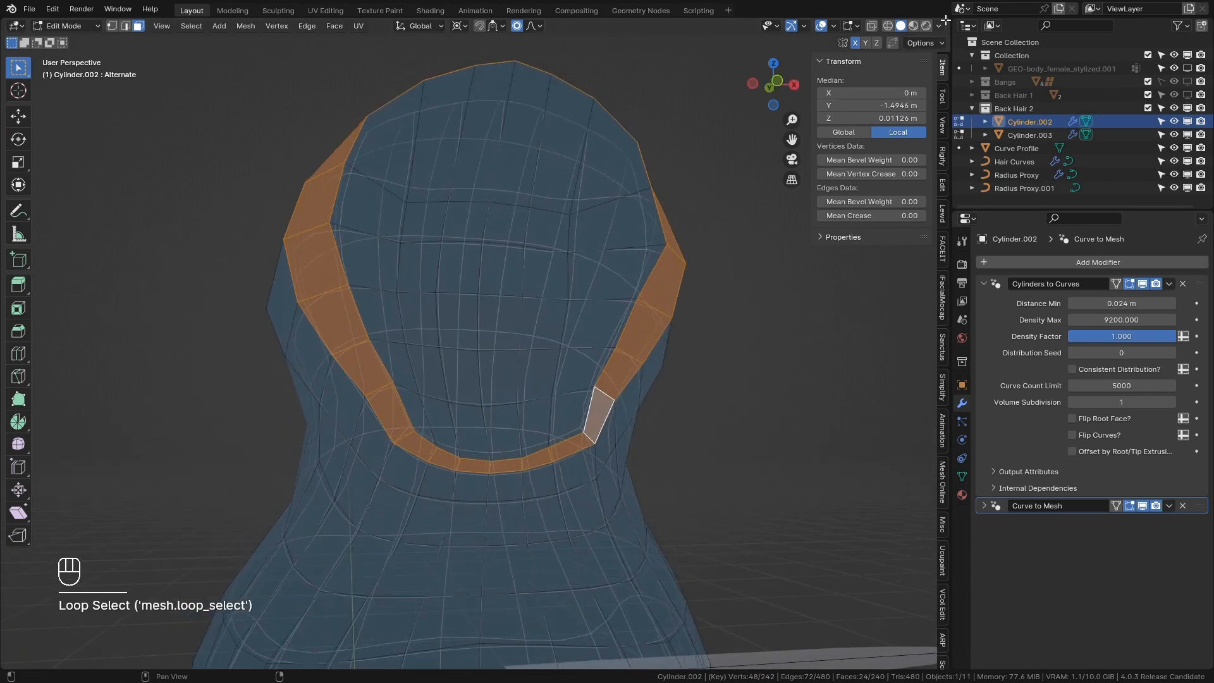
middle_click_drag(505, 244, 561, 249)
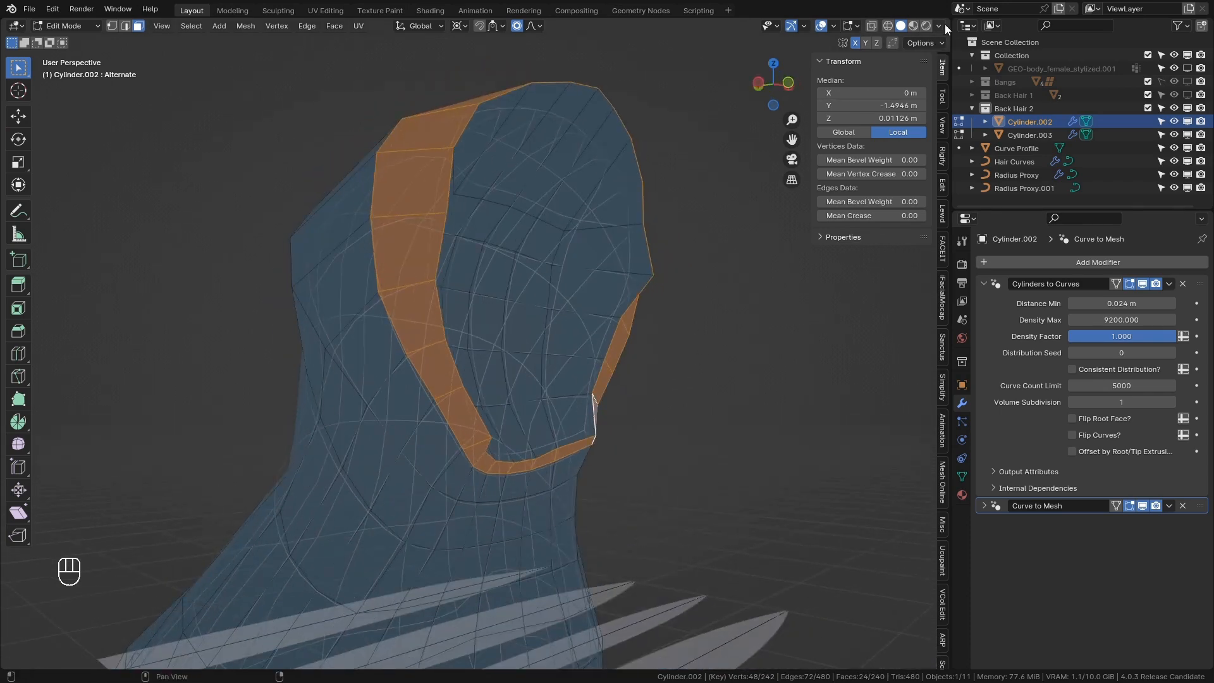
Step: Split the 3D viewport into two side-by-side areas and make the new one a UV Editor
left_click_drag(926, 24, 515, 25)
left_click(534, 25)
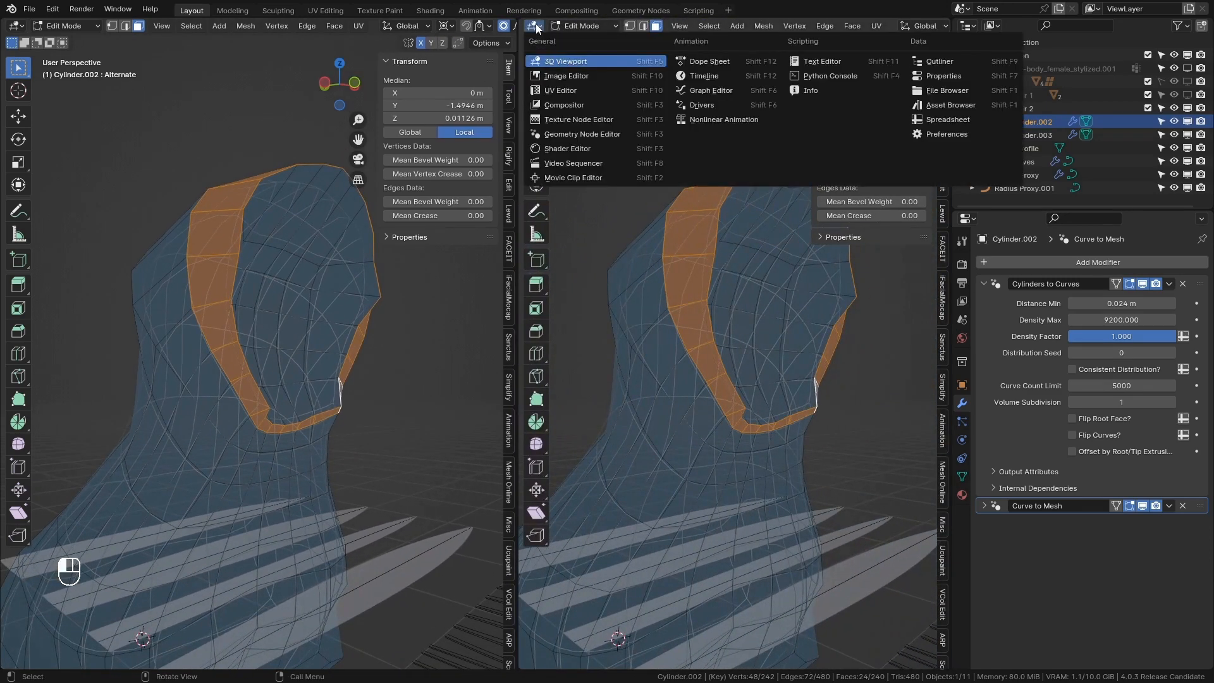
left_click(564, 93)
scroll(694, 386, "up", 5)
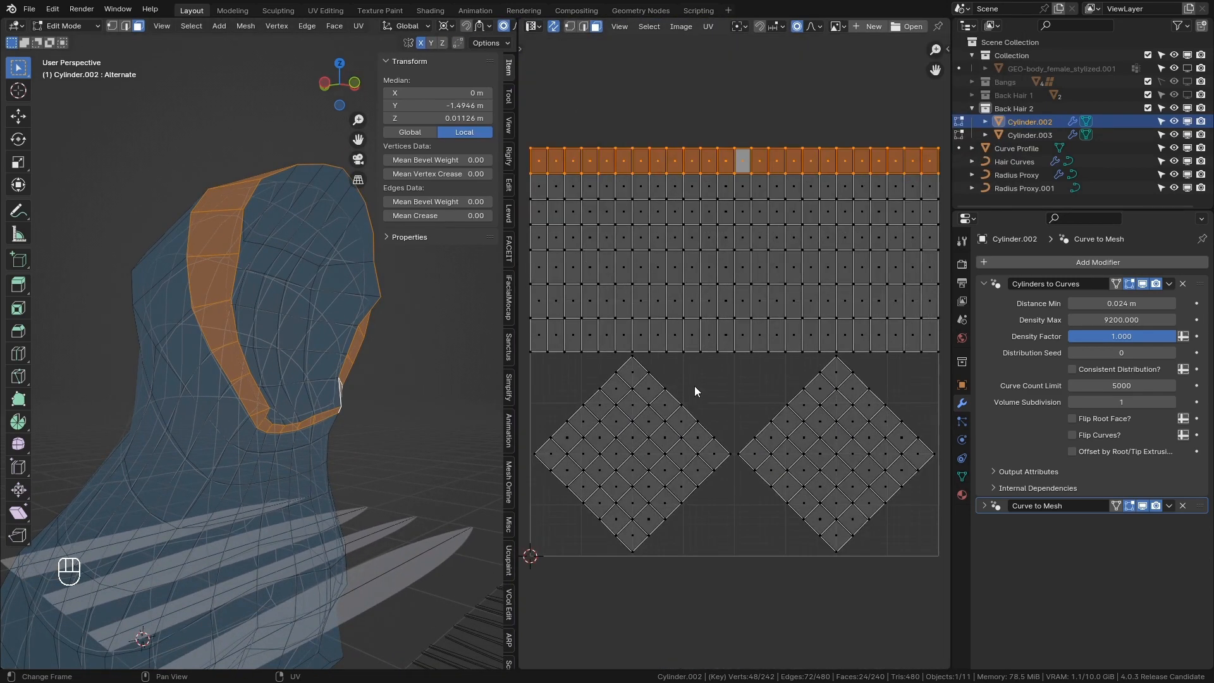
Step: Switch to vertex selection and loop-select the outer edges of the first diamond-shaped cap island in the UV layout
left_click(112, 26)
left_click(829, 534)
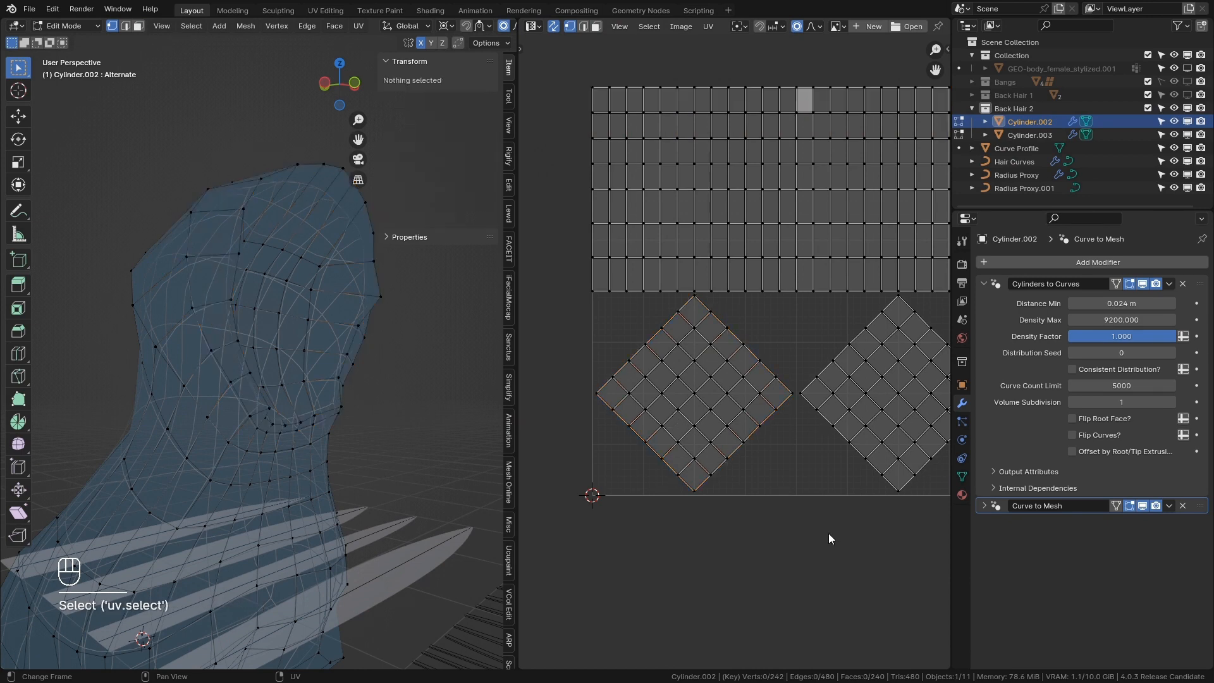
left_click(745, 479, "alt")
left_click(608, 438, "alt+shift")
left_click(598, 330, "alt+shift")
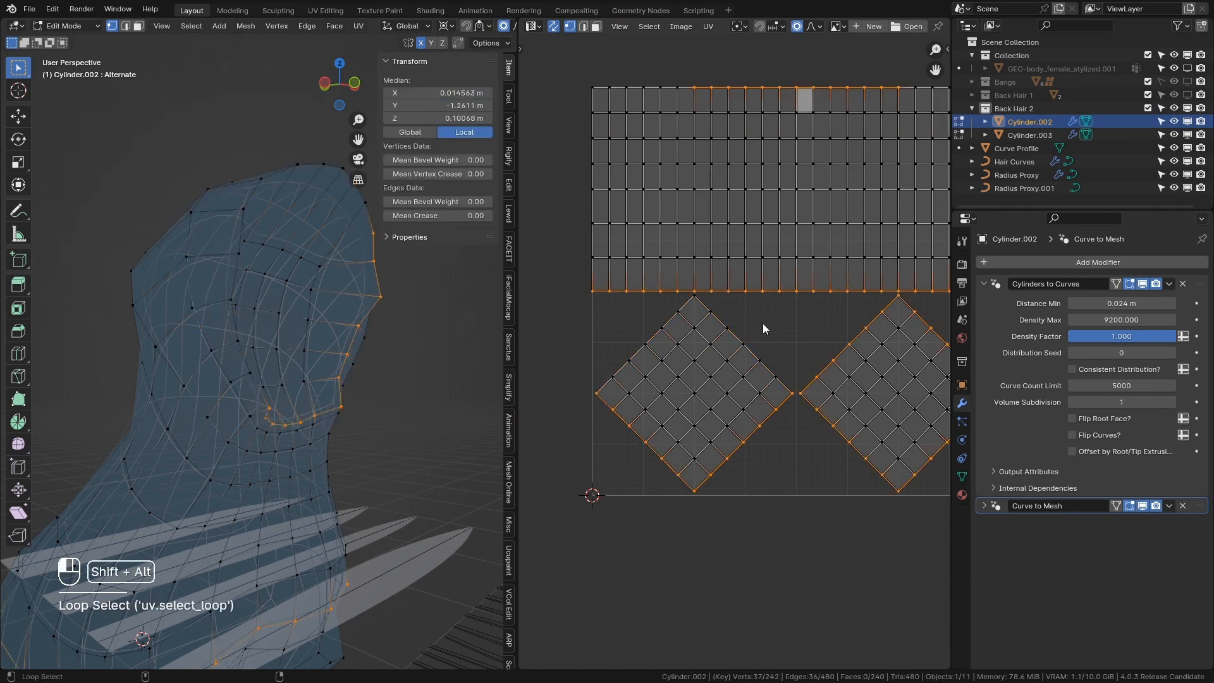
left_click(763, 323, "alt+shift")
middle_click_drag(407, 451, 326, 375)
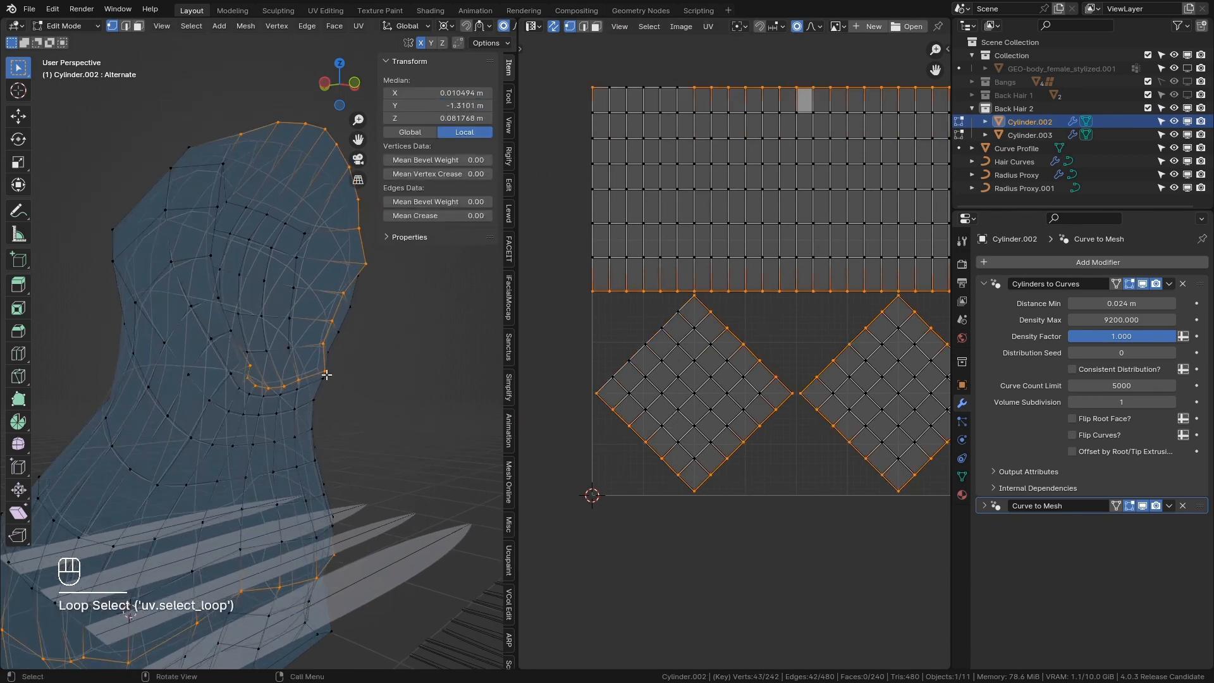
scroll(340, 430, "down", 4)
middle_click_drag(336, 430, 351, 342, "shift")
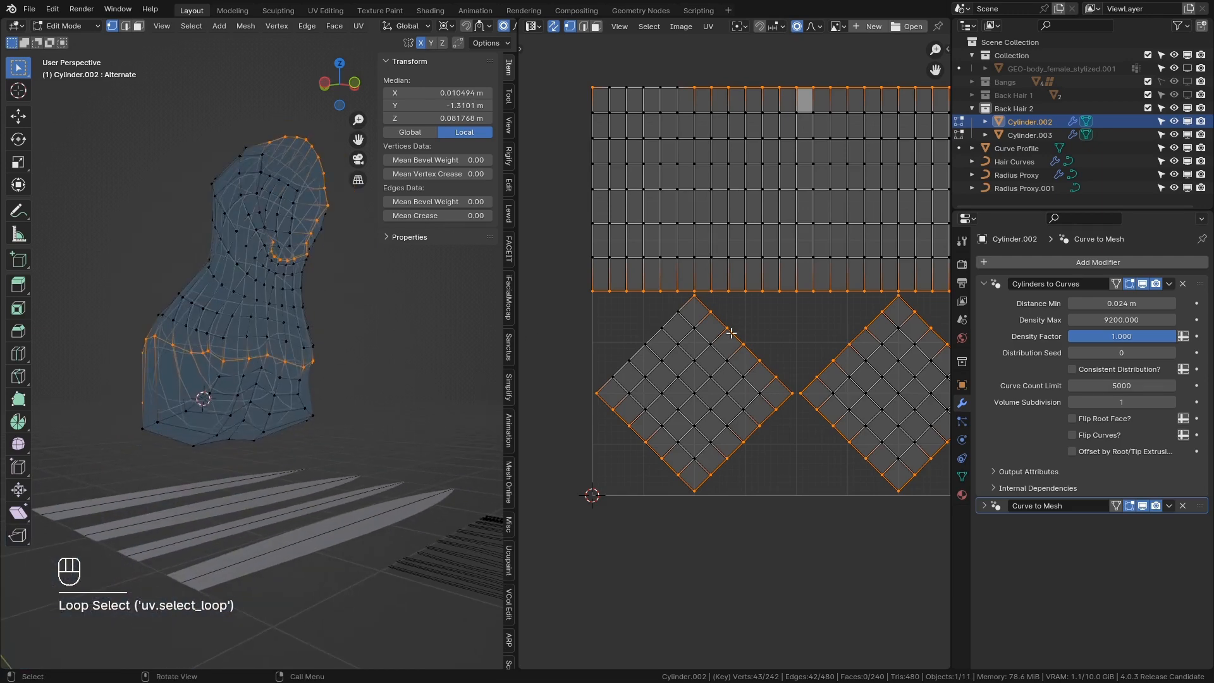
middle_click_drag(868, 354, 786, 344, "shift")
middle_click_drag(245, 469, 345, 475, "shift")
middle_click_drag(680, 463, 734, 492, "shift")
left_click(661, 516)
Step: Select the complete boundary edge loop of the first diamond-shaped UV island, excluding the loop around the second diamond
left_click(734, 492, "alt")
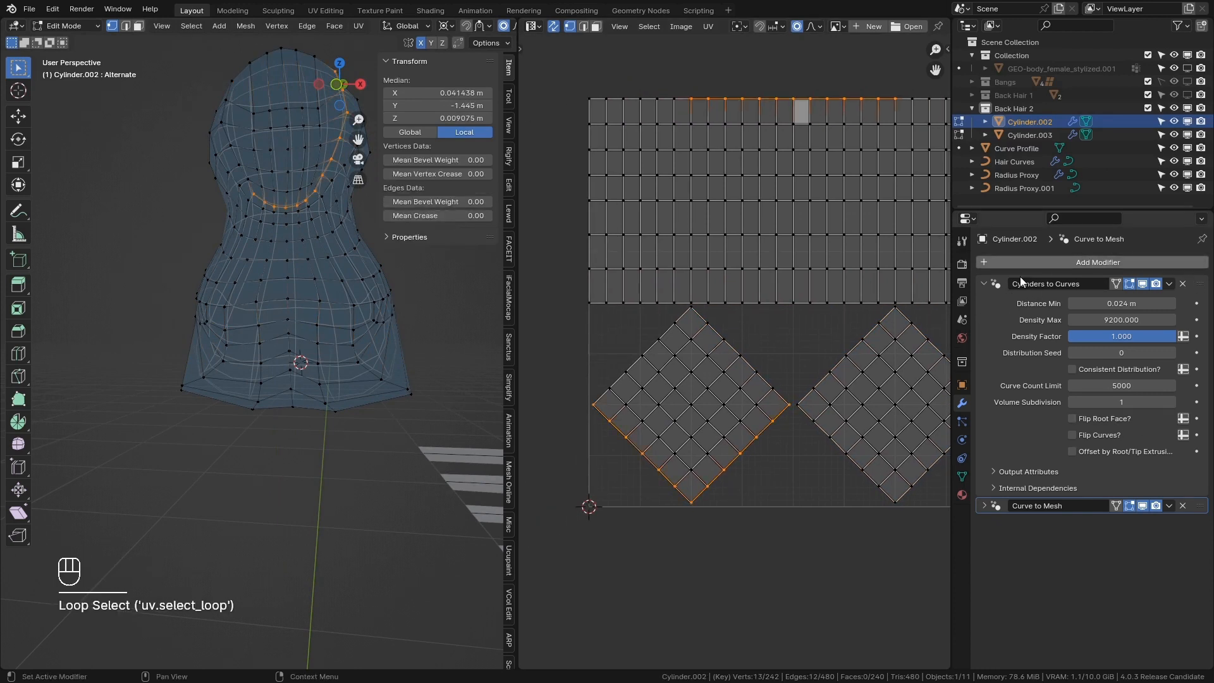
left_click(607, 338, "alt+shift")
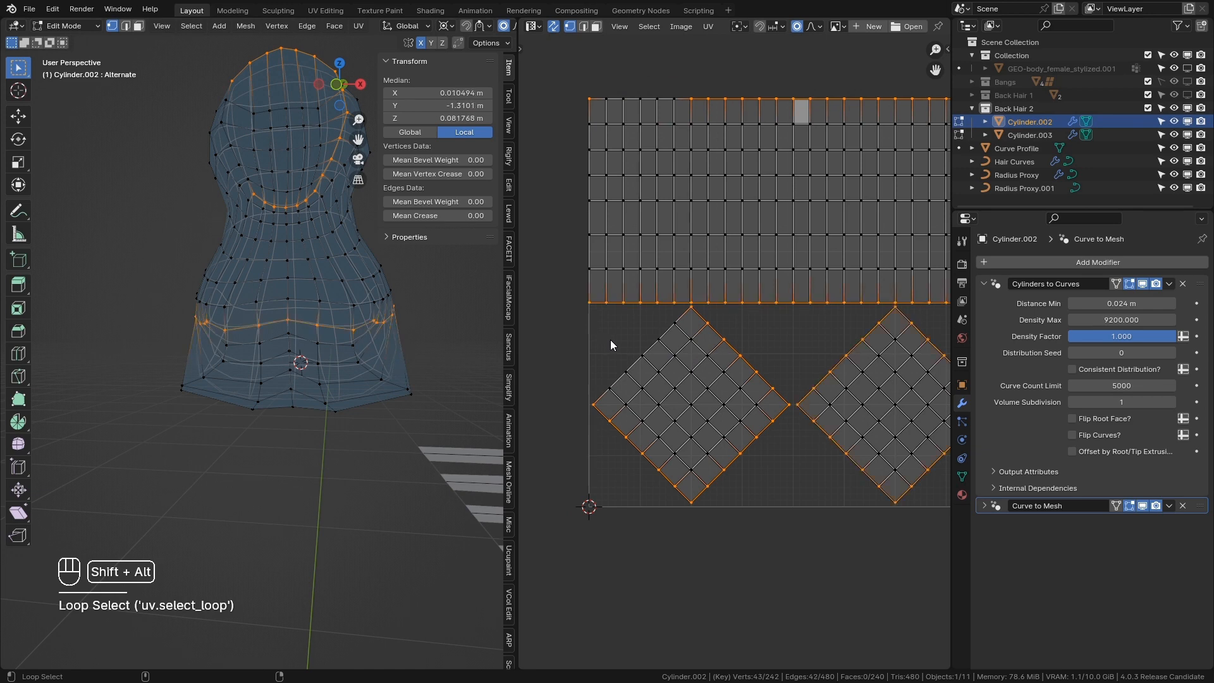
key("ctrl+z")
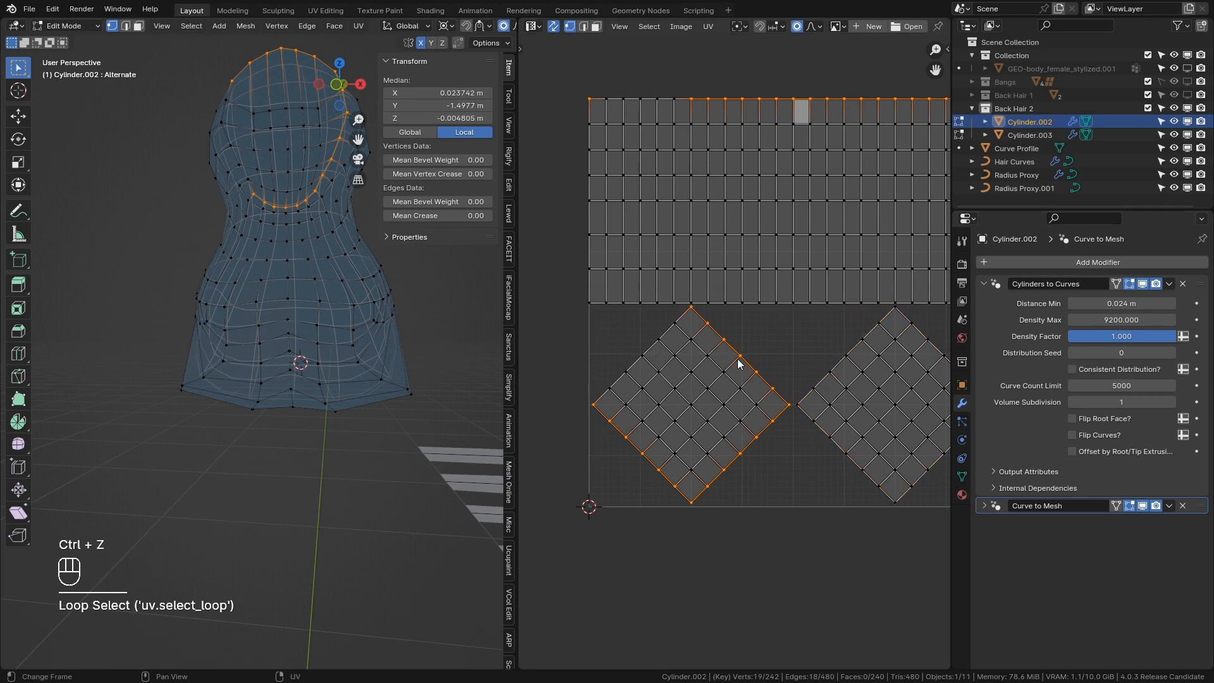
left_click(618, 361, "alt+shift")
middle_click_drag(442, 372, 488, 370)
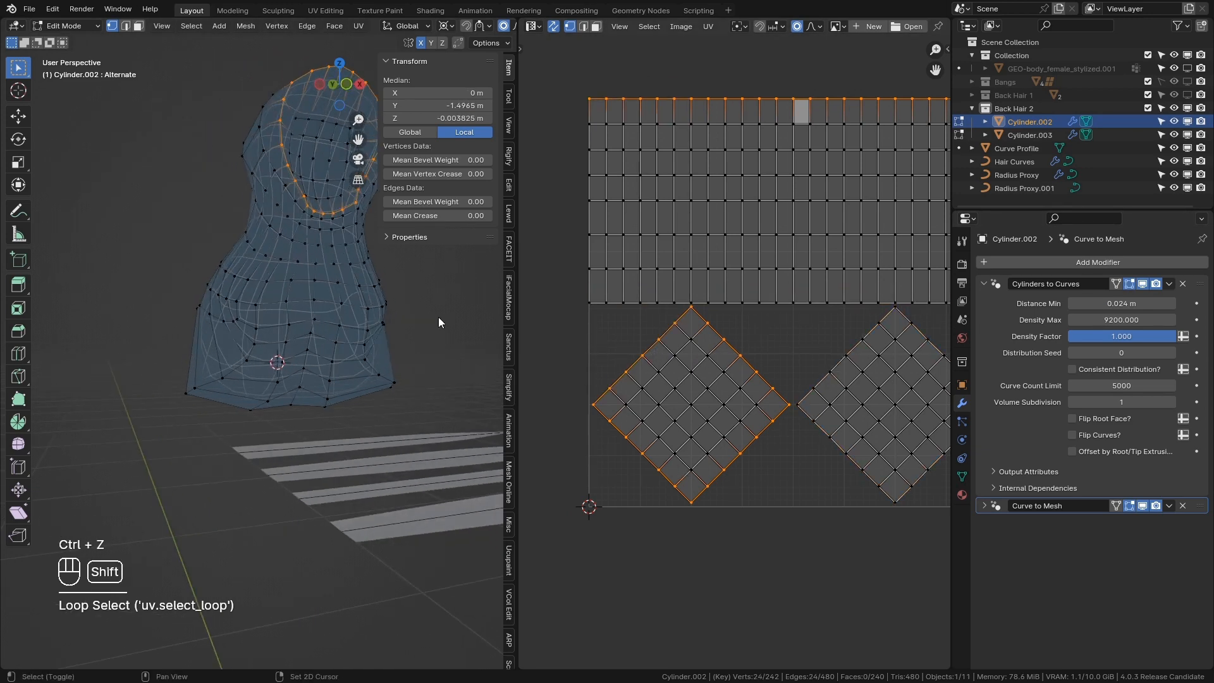
middle_click_drag(439, 317, 436, 450, "shift")
scroll(379, 388, "up", 3)
middle_click_drag(373, 387, 301, 395, "shift")
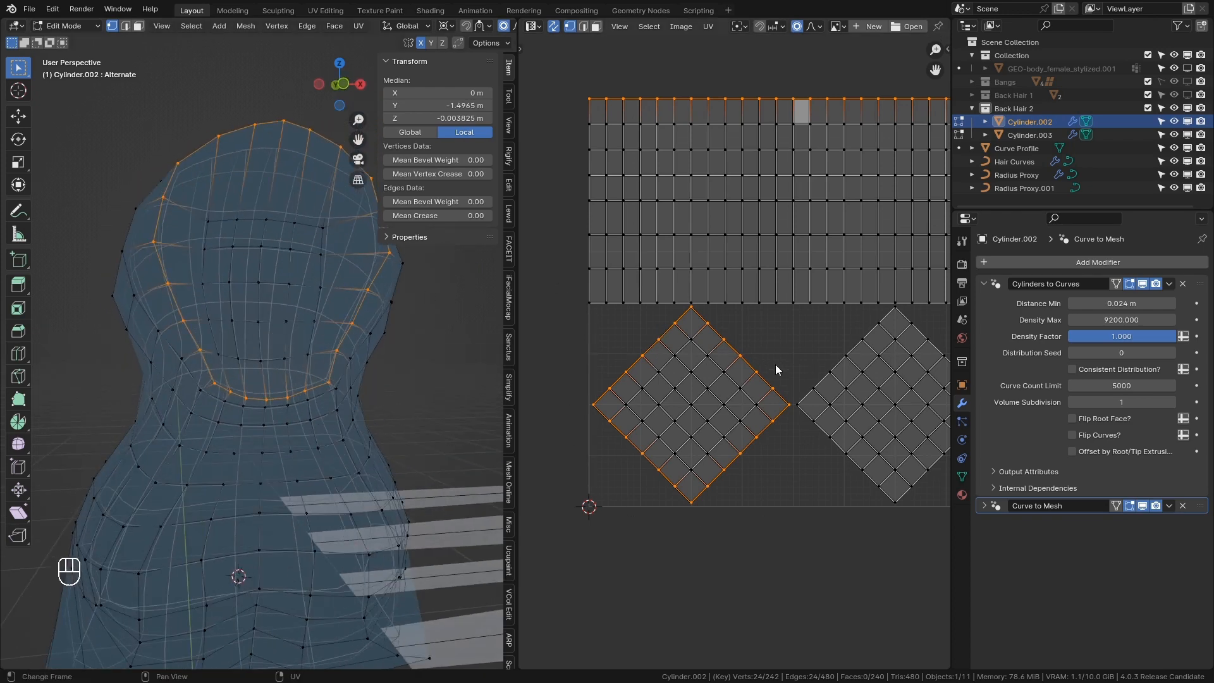
Step: Add a vertex group named Density and assign the selected boundary vertices to it
left_click(961, 476)
left_click(1196, 303)
double_click(1073, 306)
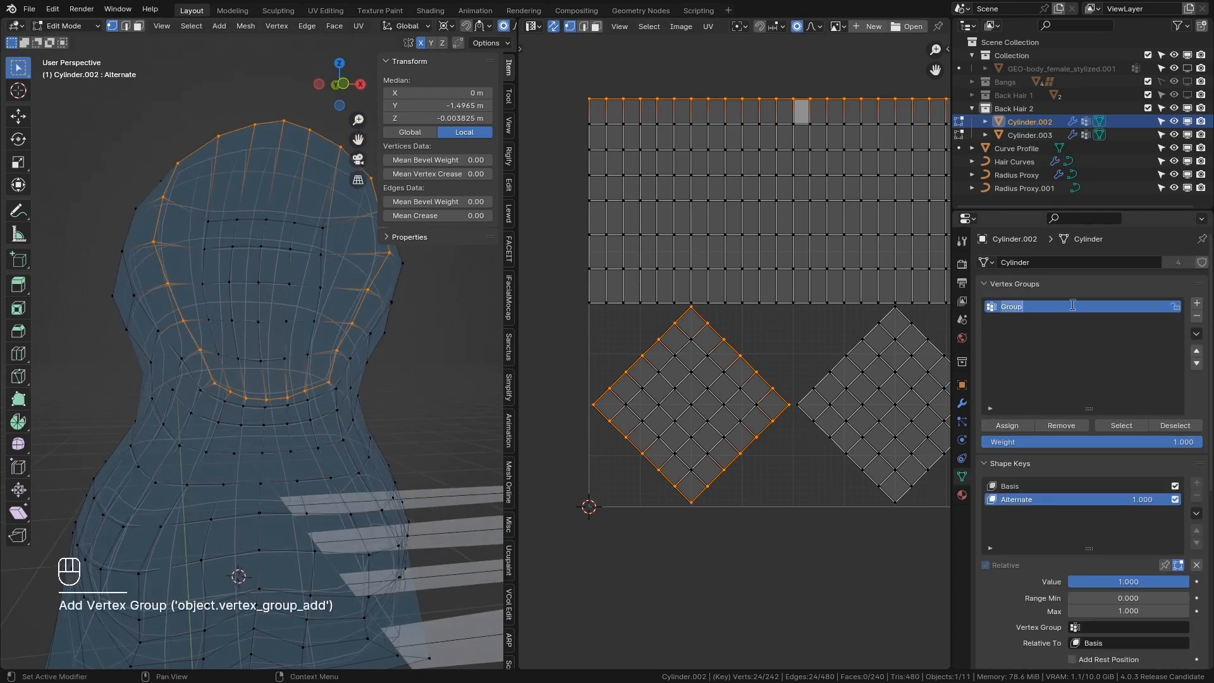
type("Density")
middle_click_drag(230, 172, 236, 260, "shift")
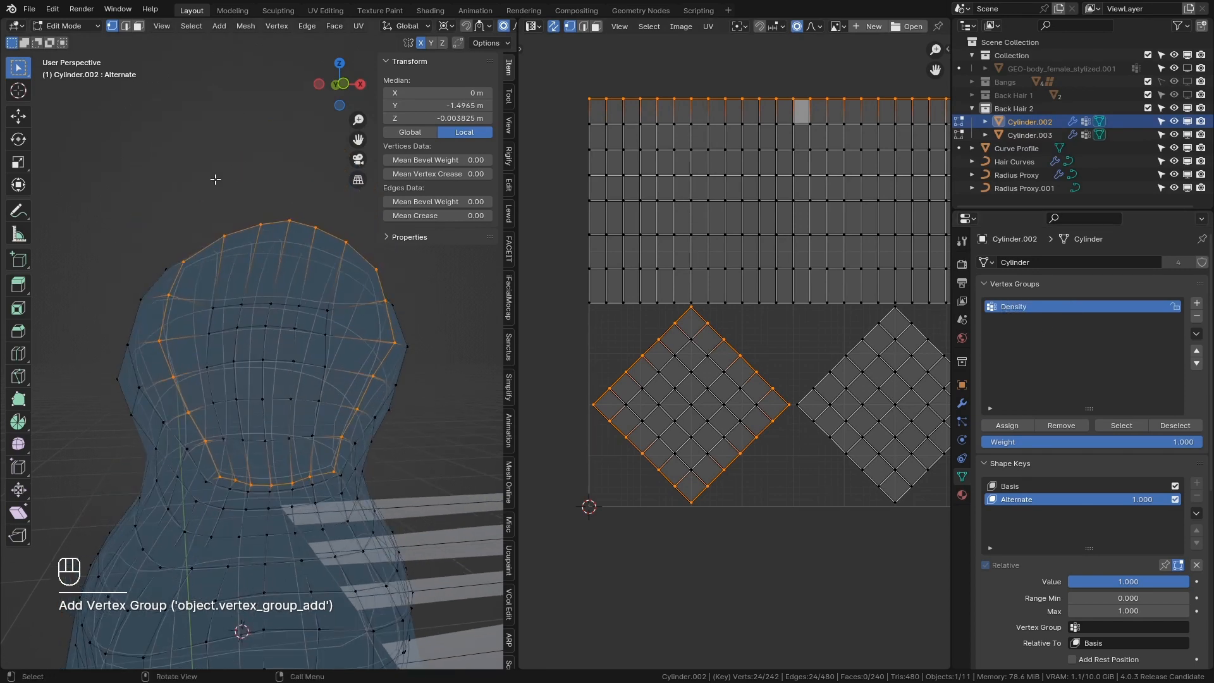
left_click(1024, 428)
Step: Return to Object Mode and drive the Cylinders to Curves Density Factor with the Density attribute
left_click(961, 402)
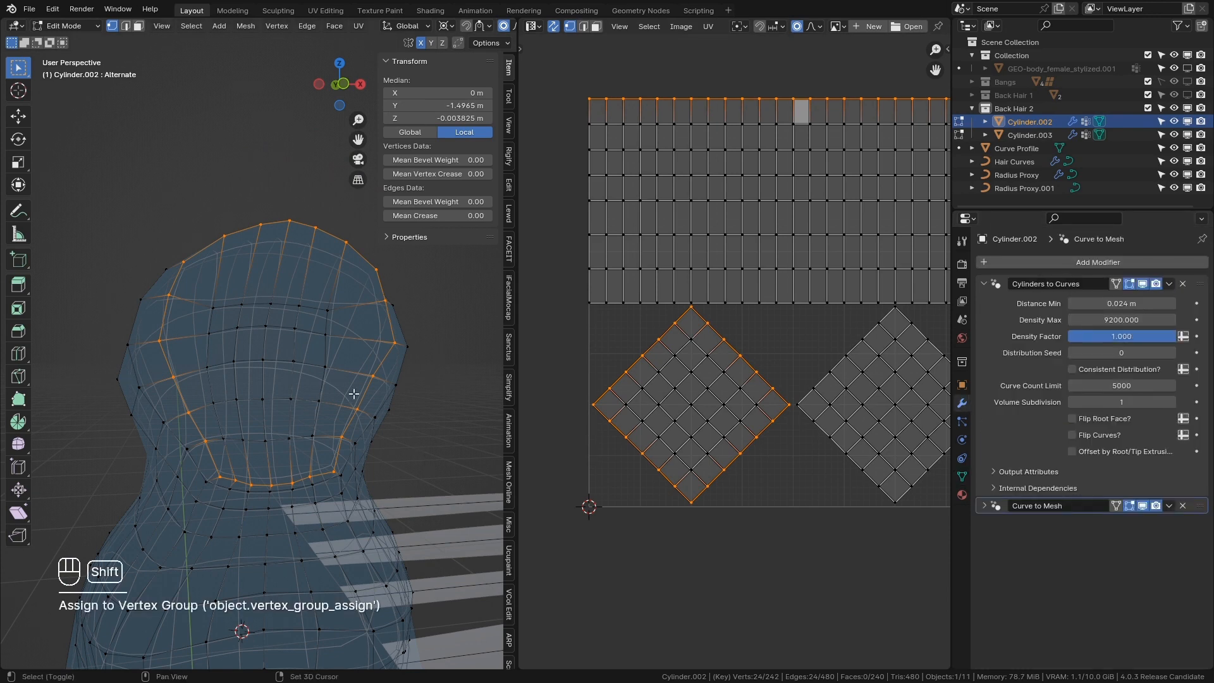
middle_click_drag(354, 394, 344, 312, "shift")
key("Tab")
middle_click_drag(239, 347, 270, 352)
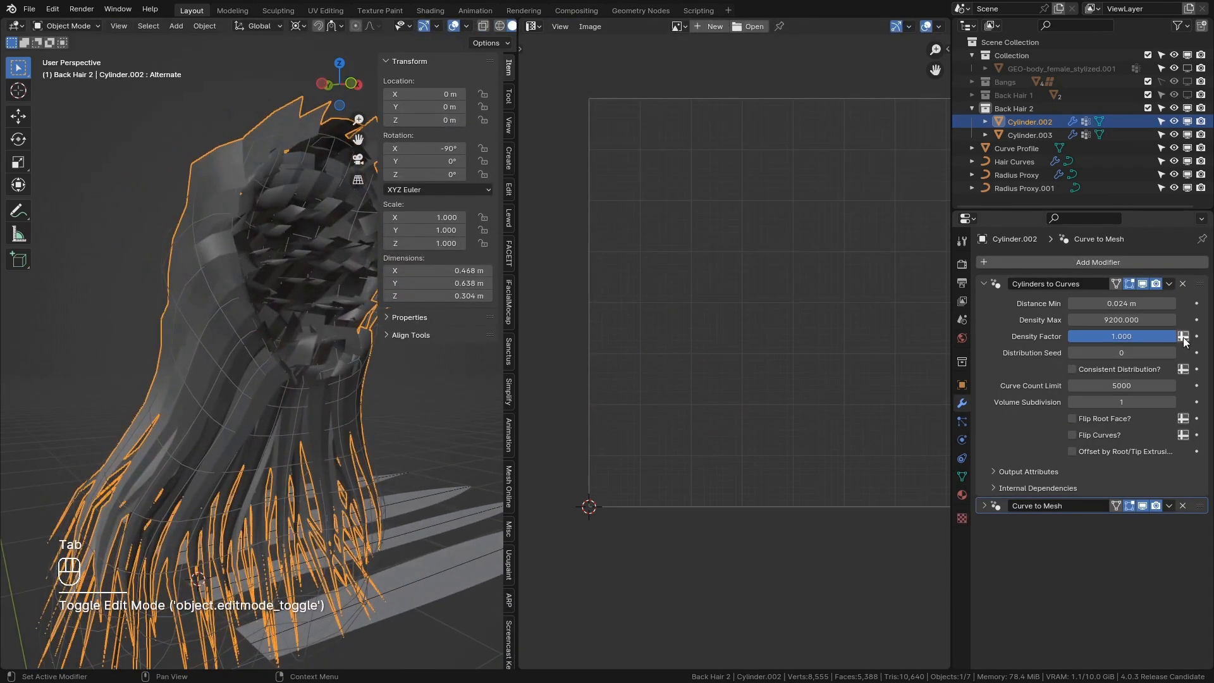
left_click(1183, 337)
left_click(1133, 336)
type("Density")
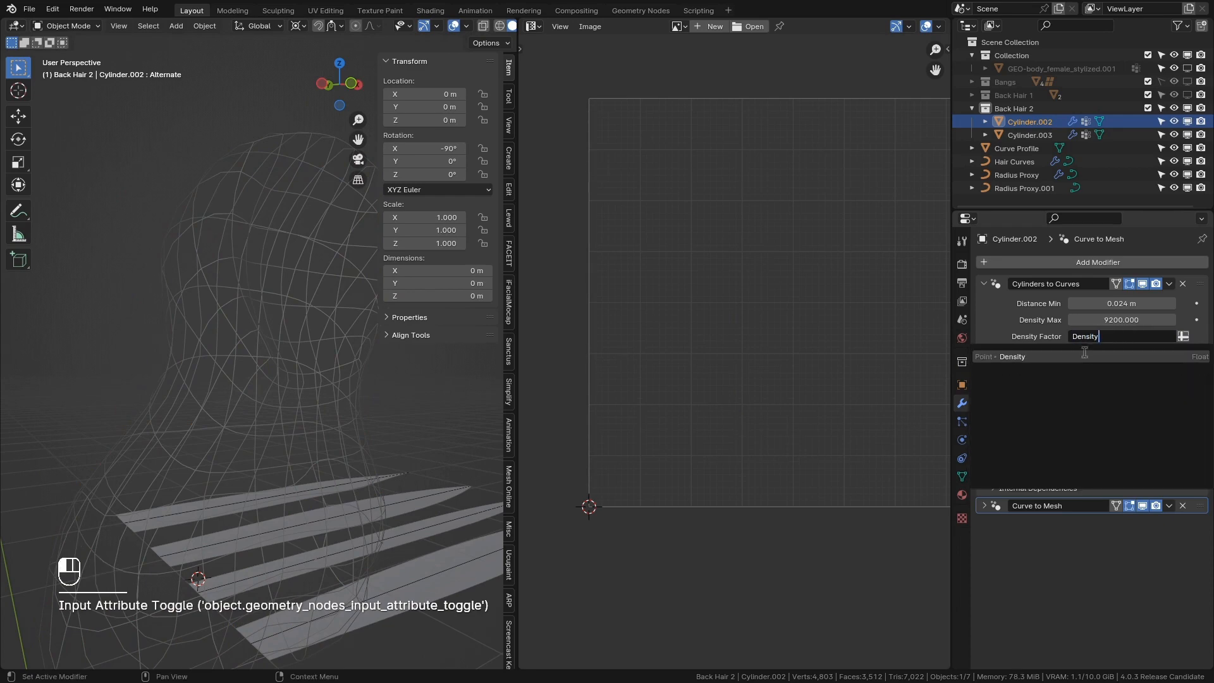
left_click(1084, 355)
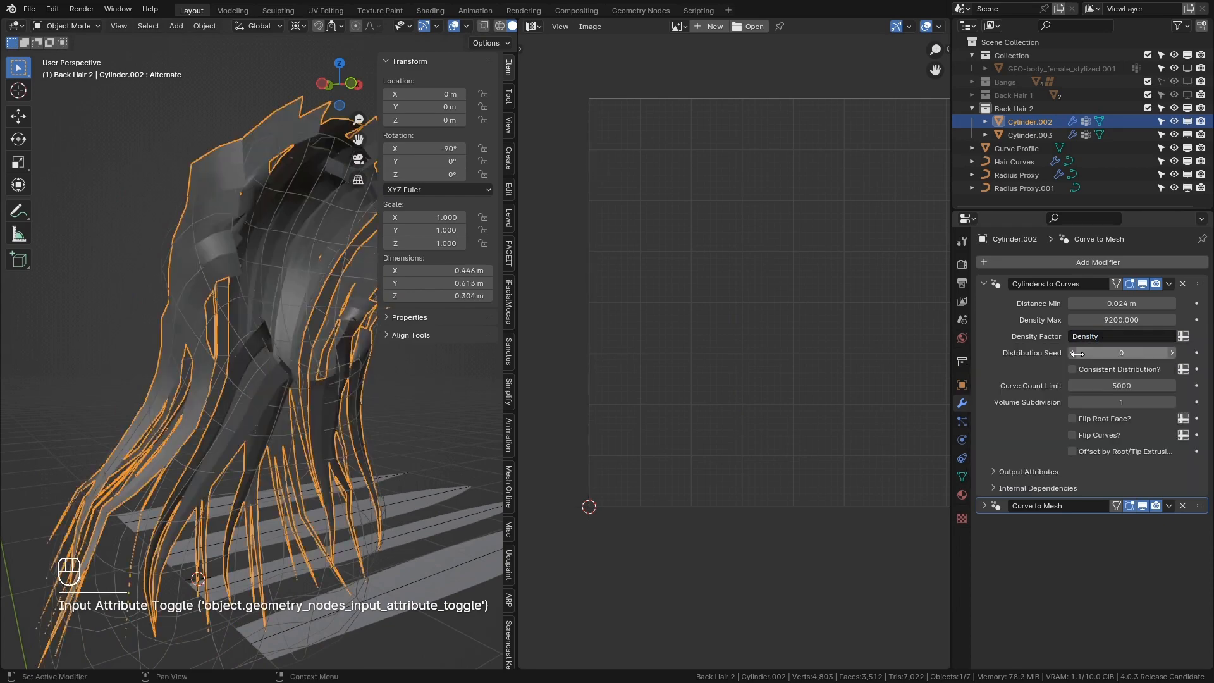
Step: Add a Curves to Fur Curves modifier to Cylinder.002 and place it between Cylinders to Curves and Curve to Mesh
middle_click_drag(335, 405, 117, 127)
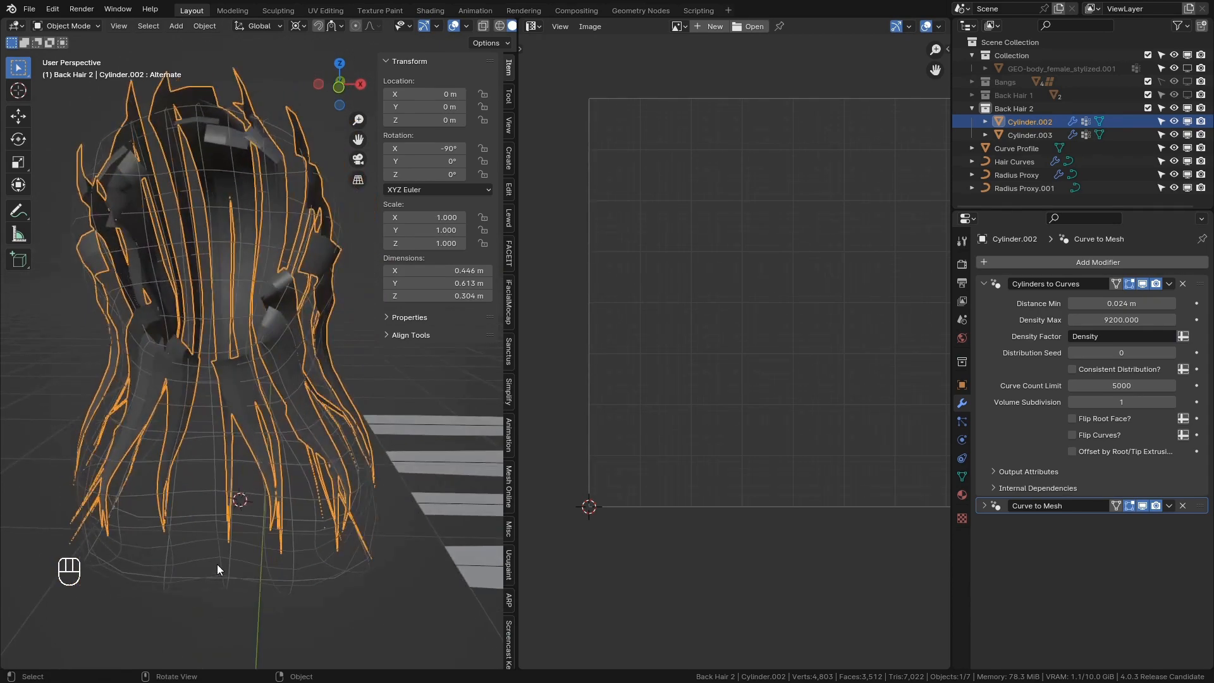
middle_click_drag(218, 563, 294, 555)
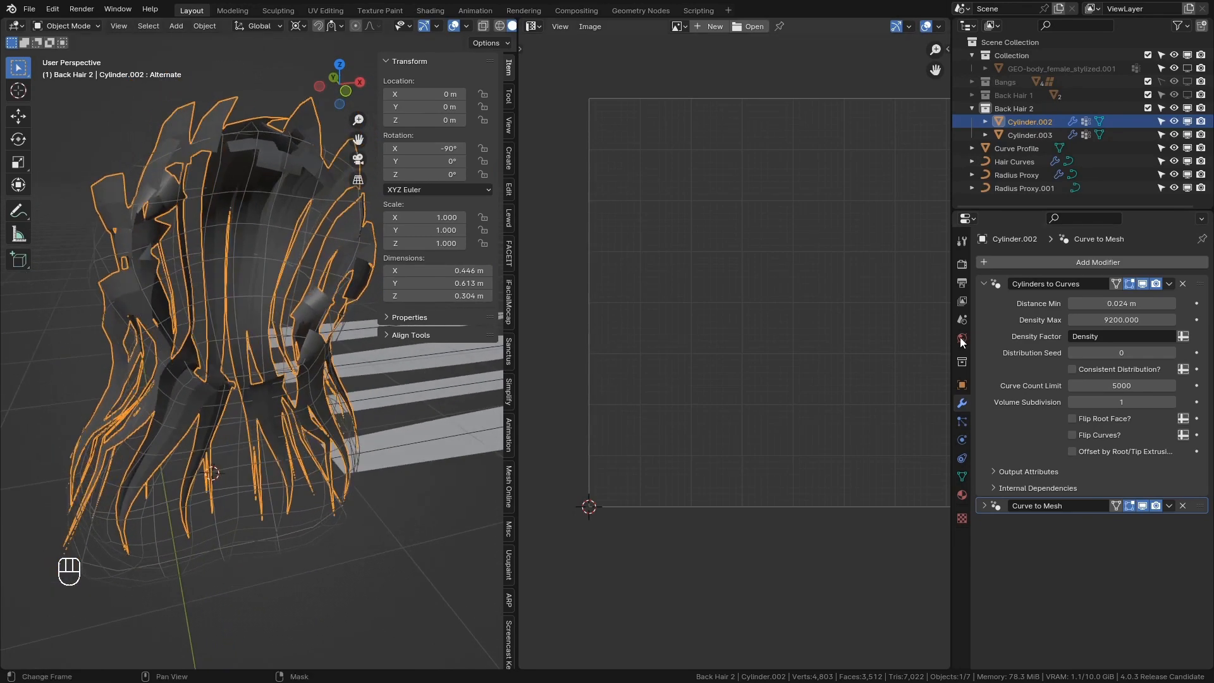
left_click(995, 261)
type("Cyl")
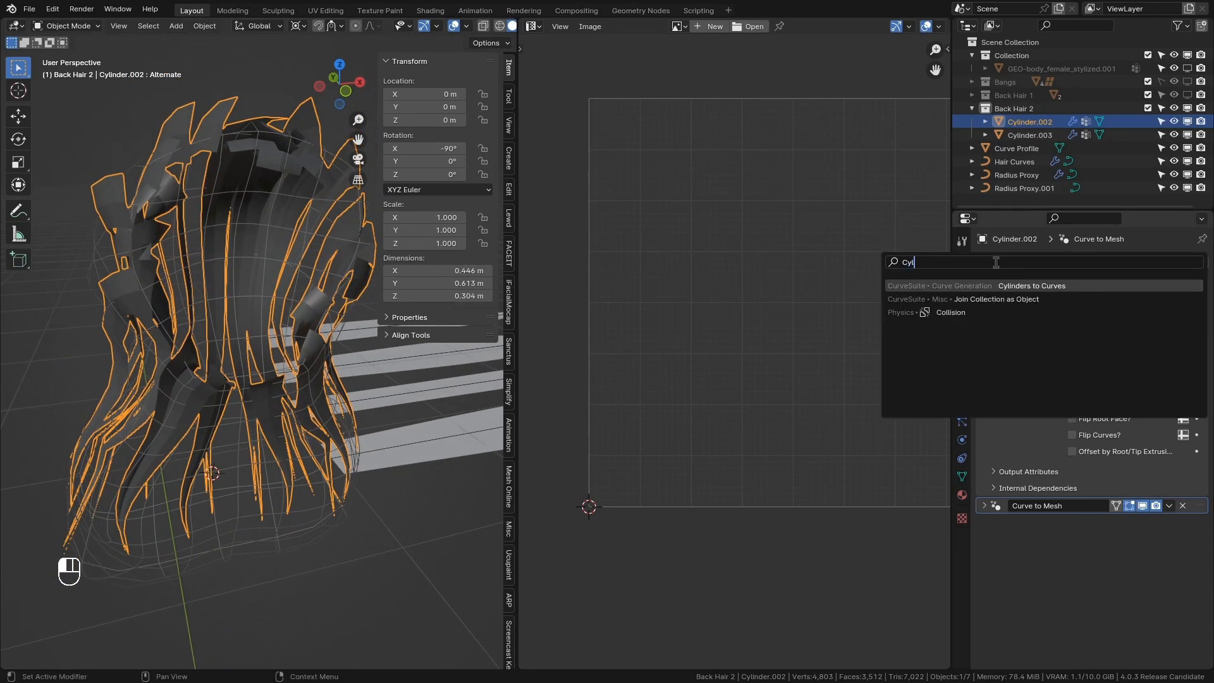
key("BackSpace")
key("BackSpace")
key("BackSpace")
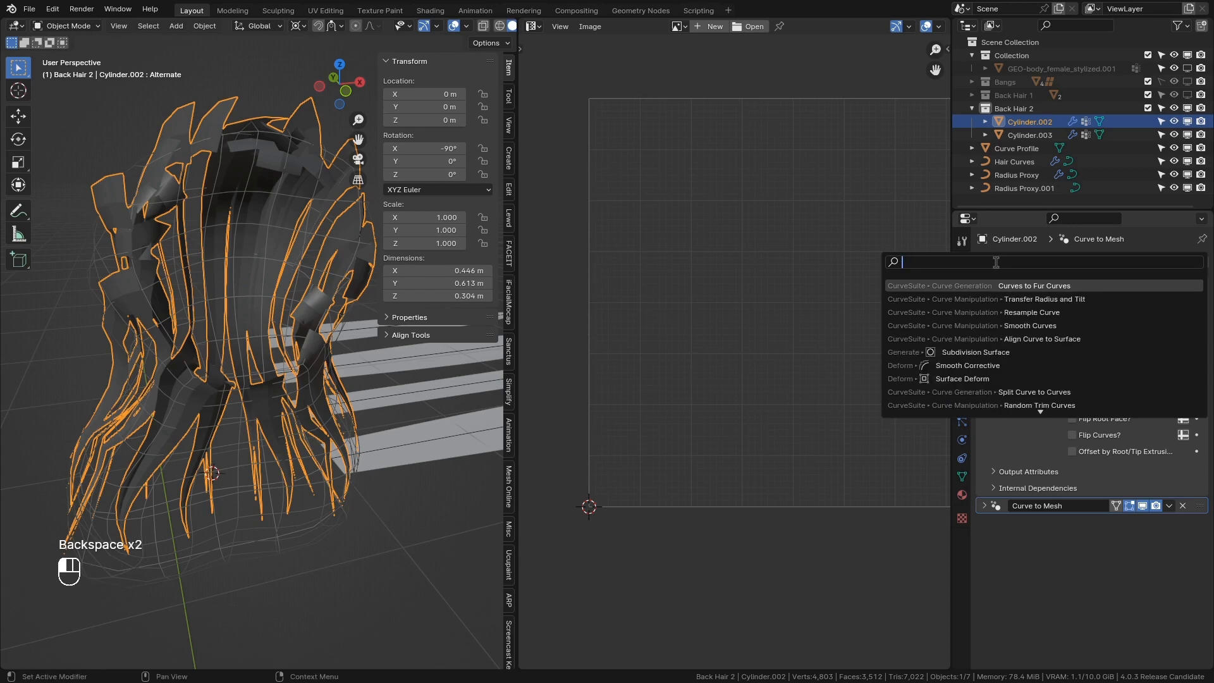
type("Curves to F")
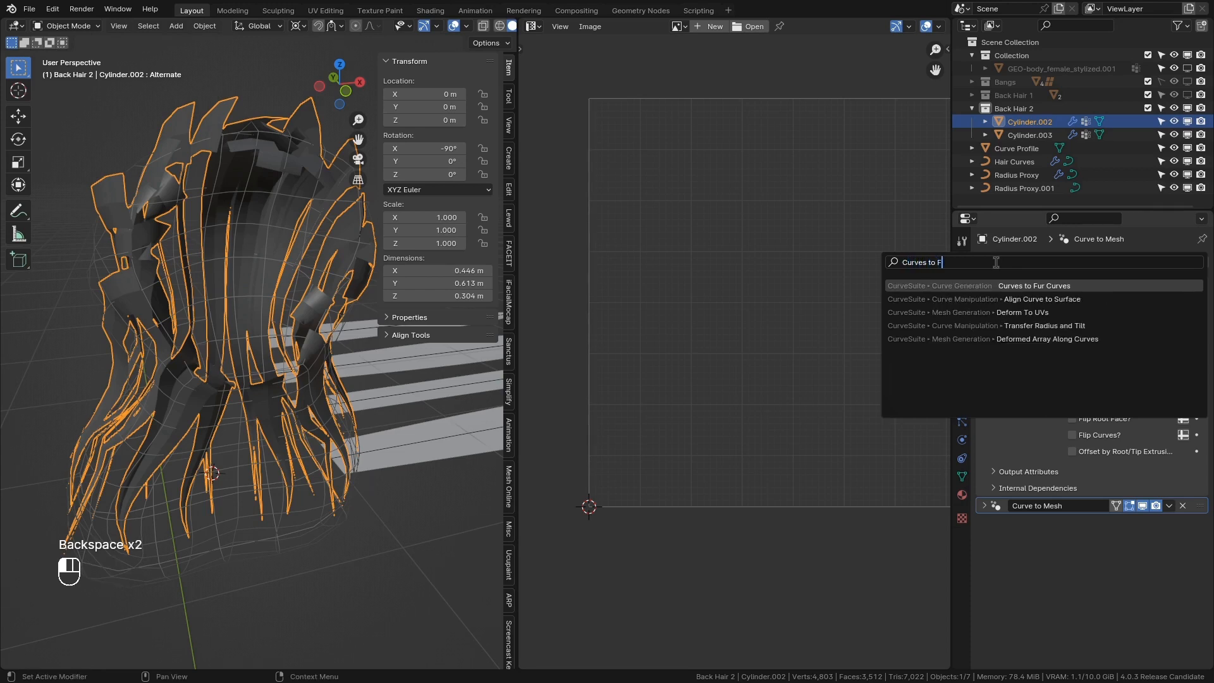
key("Return")
left_click_drag(1200, 529, 1206, 508)
left_click(984, 284)
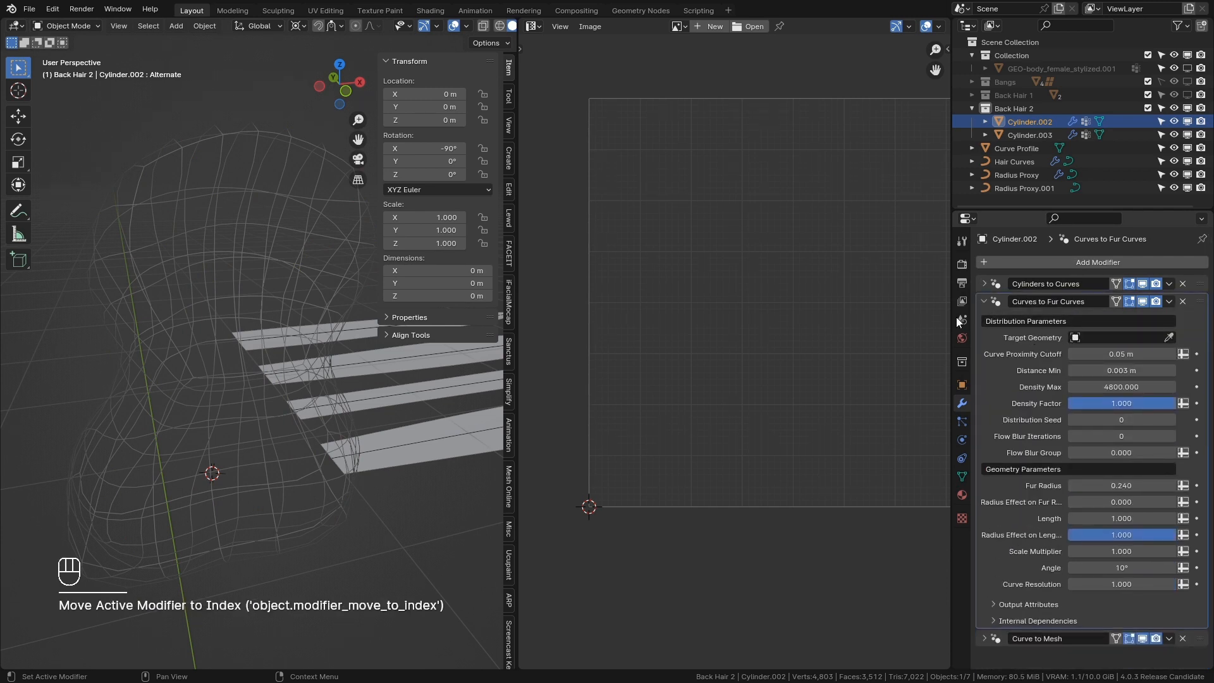
Step: Set the Target Geometry of Curves to Fur Curves to Cylinder.003 and refresh the hair by toggling Edit Mode
middle_click_drag(443, 278, 192, 275)
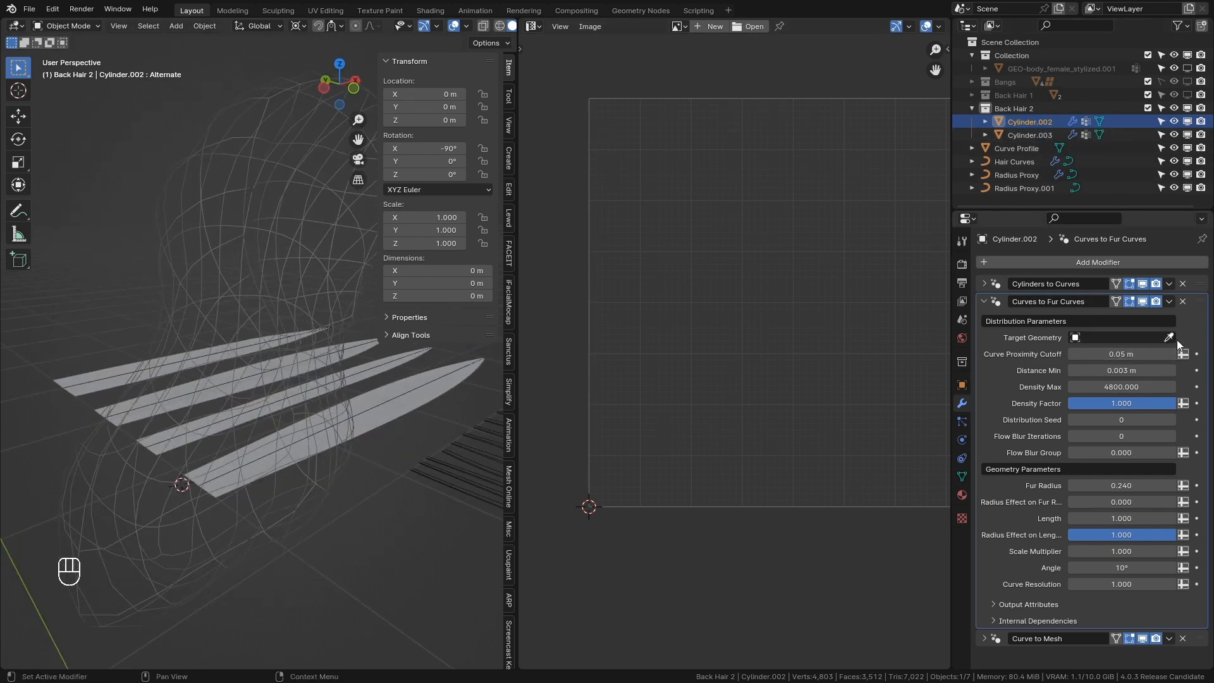
left_click(1029, 129)
middle_click_drag(190, 303, 278, 339)
key("Tab")
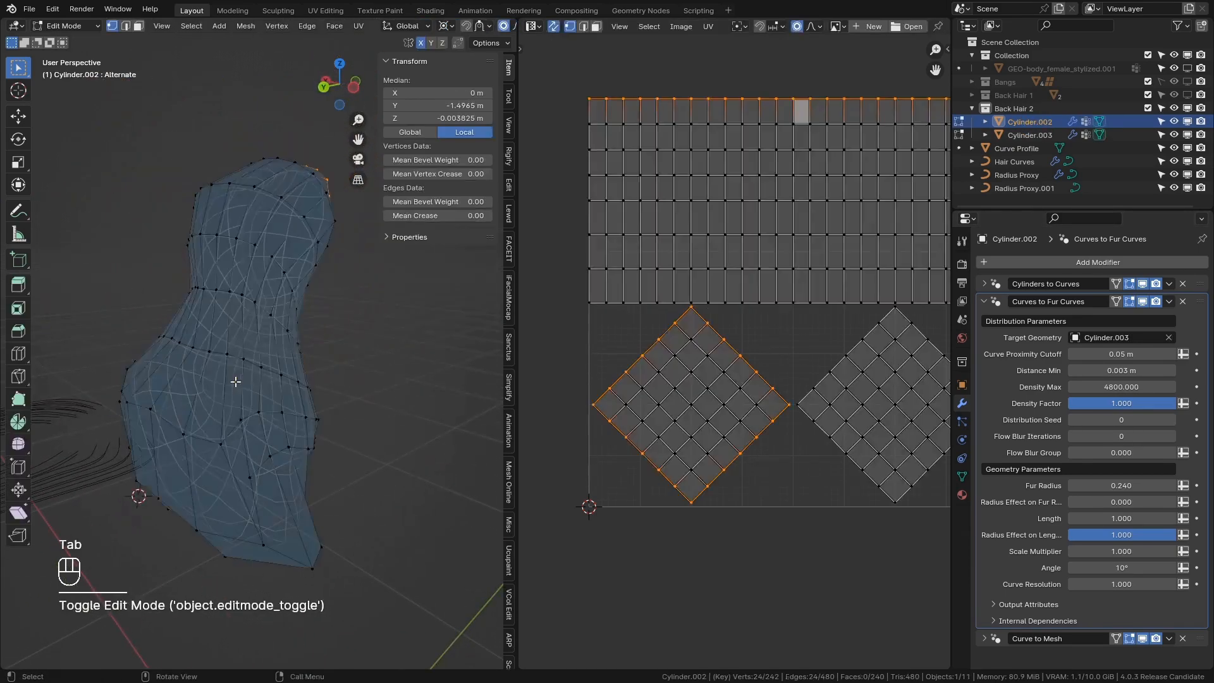
middle_click_drag(236, 382, 340, 426)
key("Tab")
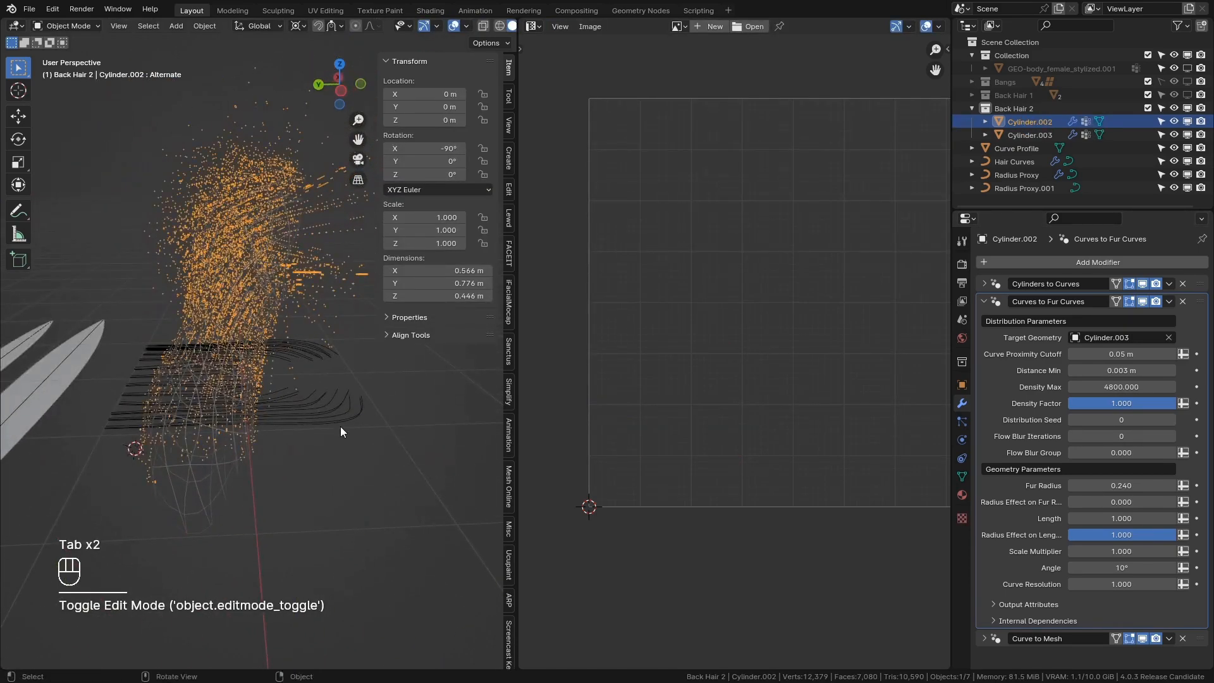
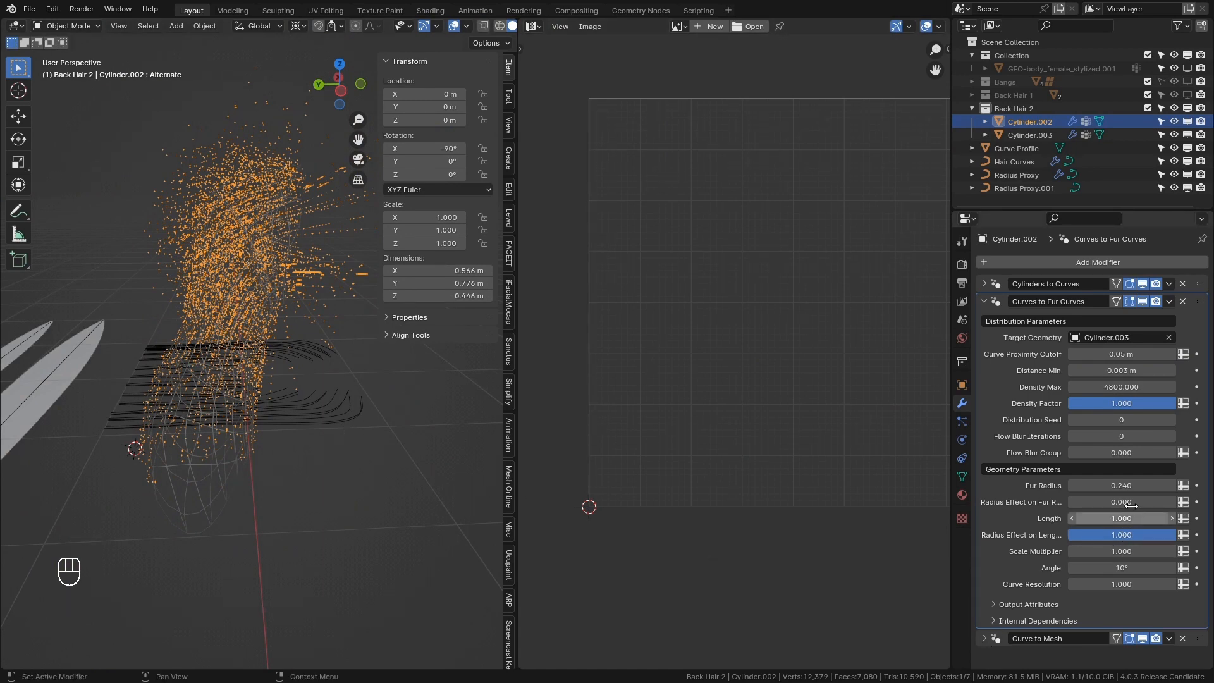
Step: Raise the Fur Radius to 11.920 and deselect the hair object
left_click_drag(1099, 485, 1204, 485)
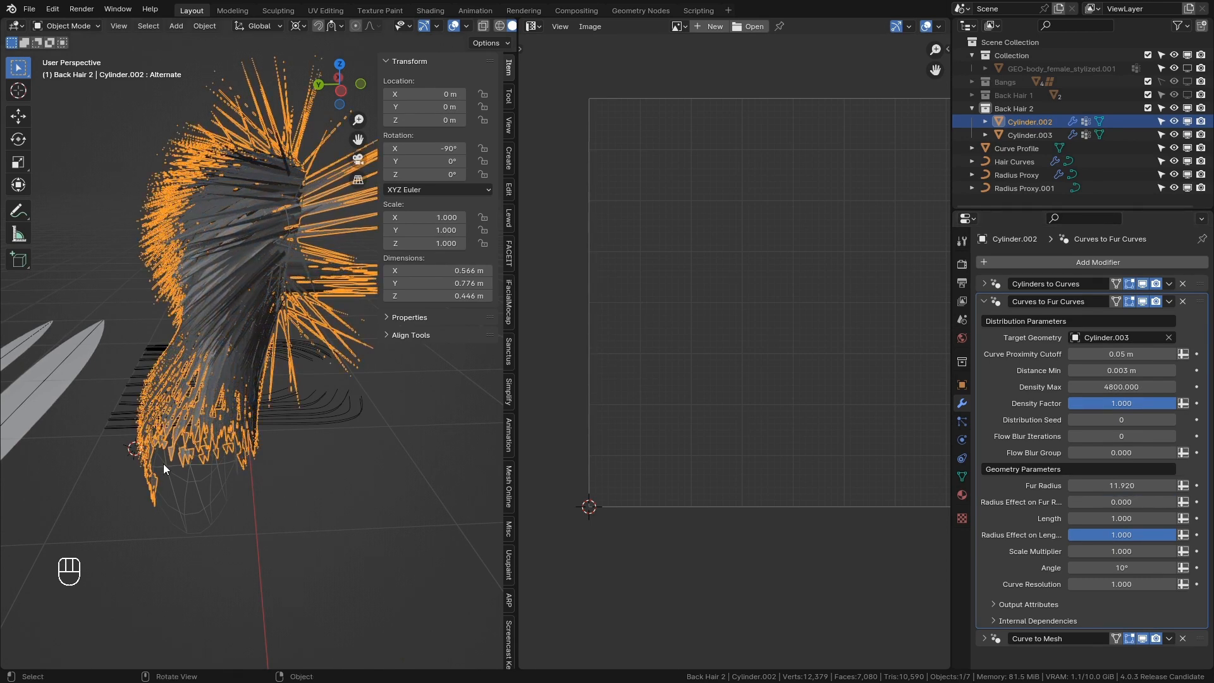
middle_click_drag(163, 464, 302, 571)
left_click(409, 547)
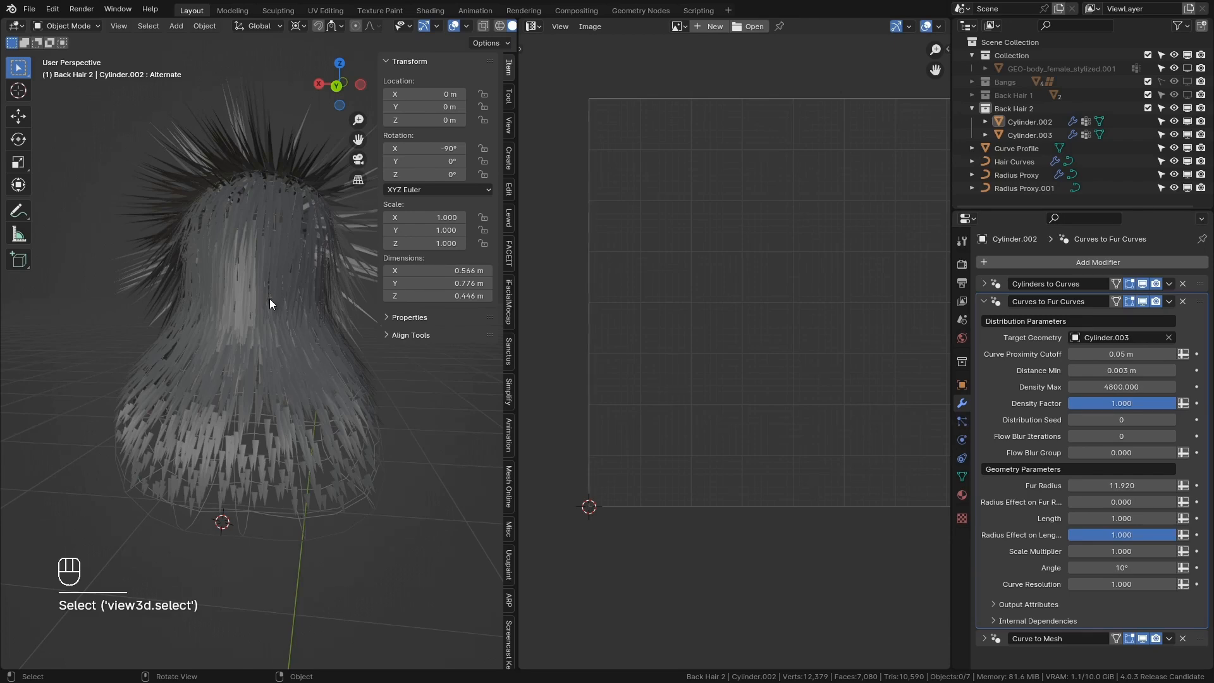
middle_click_drag(270, 299, 230, 287)
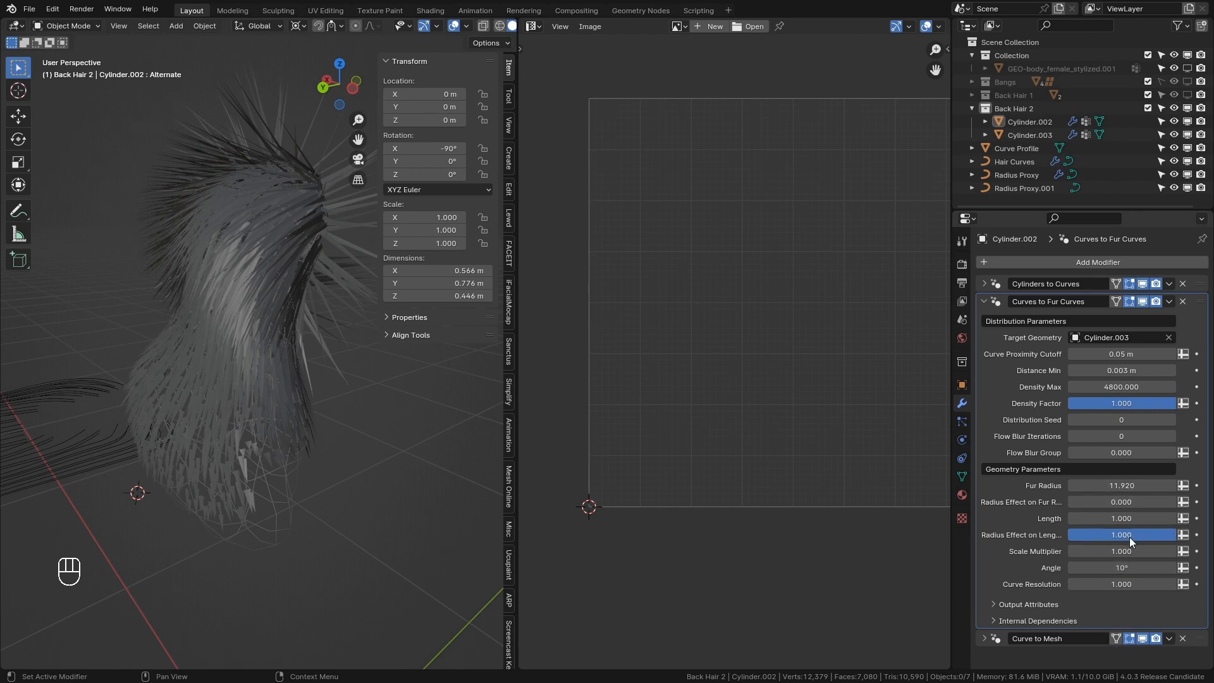
Step: Reduce the Radius Effect on Length of the fur curves to 0.000 and check the hair from several sides
left_click_drag(1129, 537, 1015, 537)
scroll(256, 399, "down", 1)
middle_click_drag(255, 400, 270, 268)
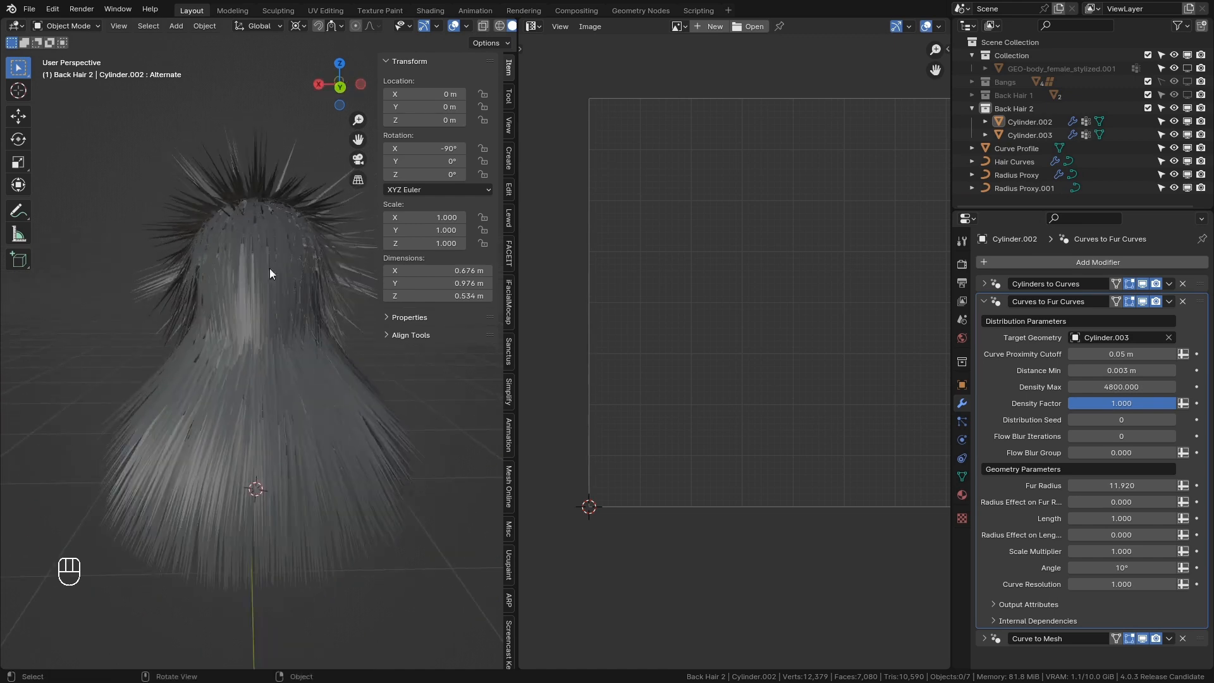
middle_click_drag(262, 465, 220, 218)
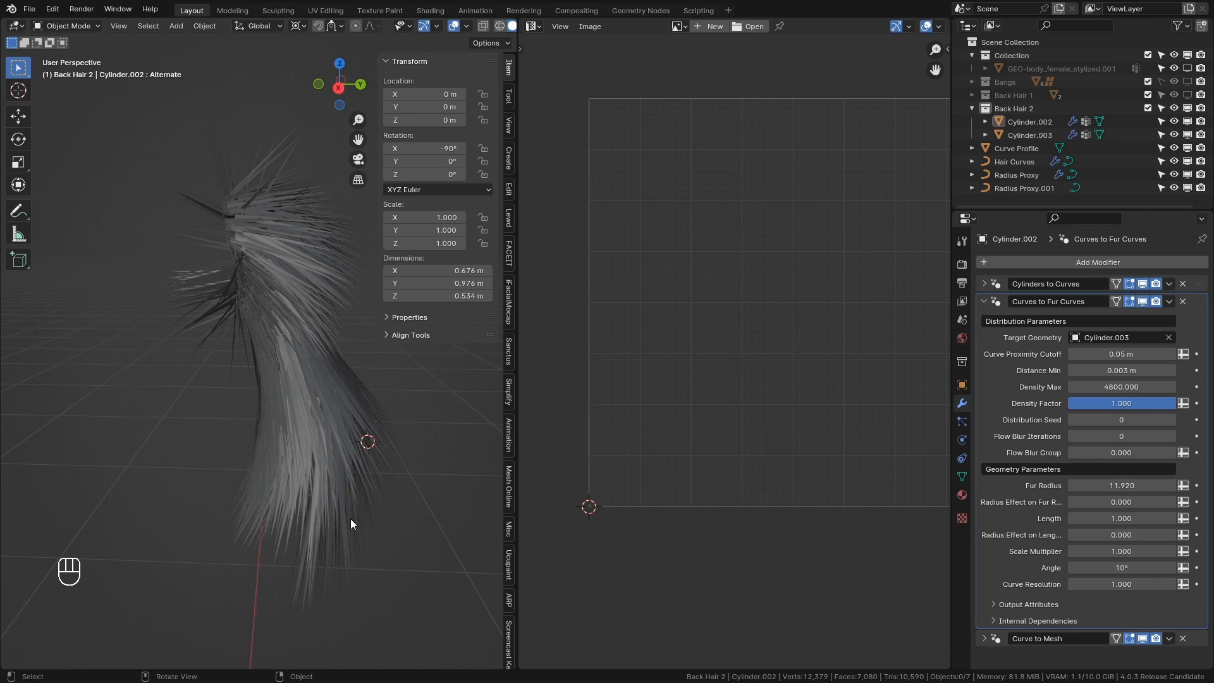
middle_click_drag(350, 525, 392, 499)
Step: Add an Align Curve to Surface modifier and place it between Curves to Fur Curves and Curve to Mesh
left_click(984, 303)
left_click(1004, 262)
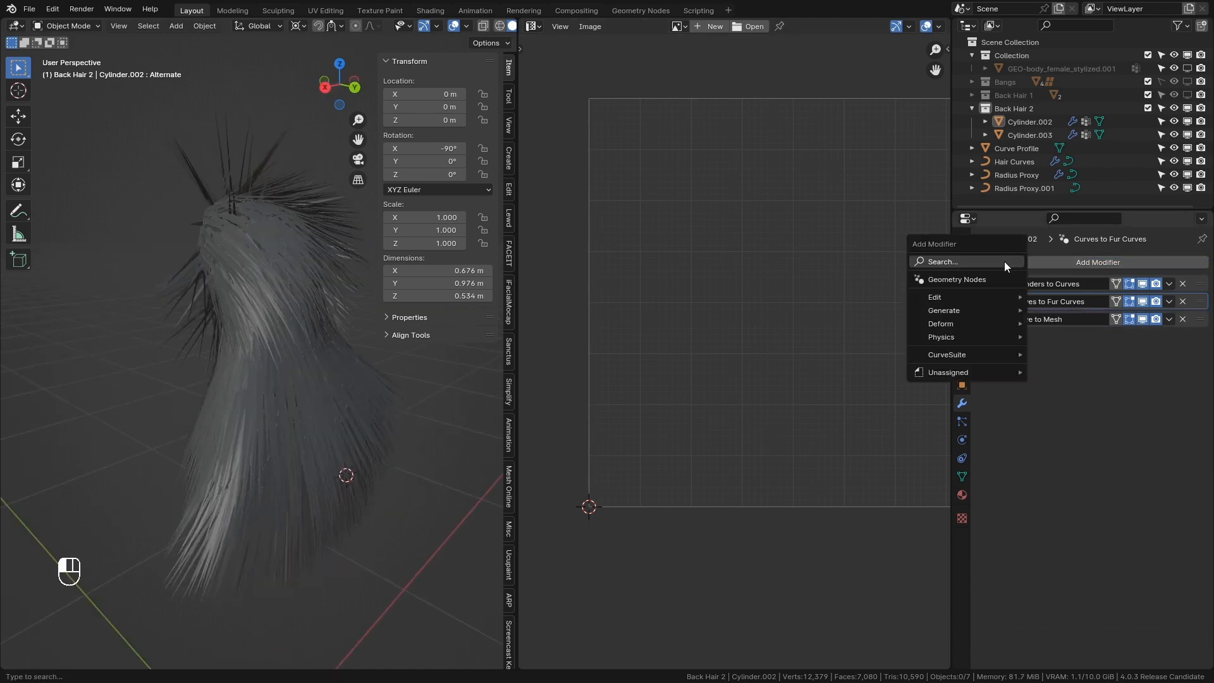
type("Align")
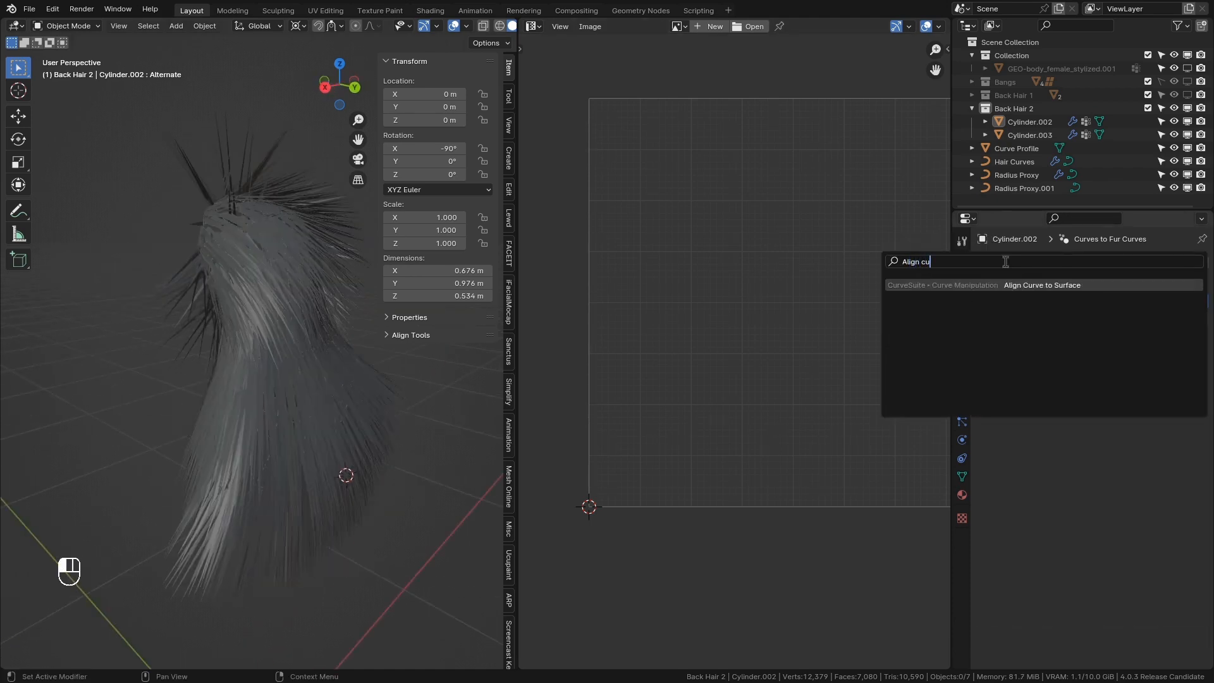
type(" cu")
left_click(1011, 288)
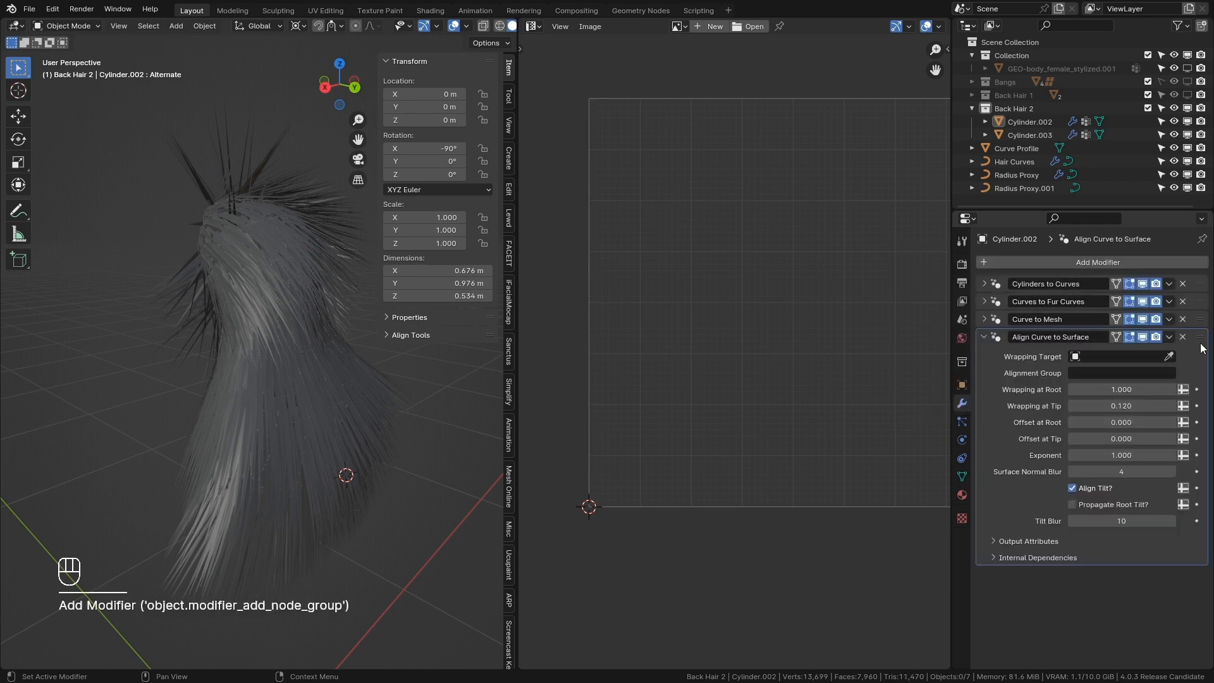
mouse_move(1200, 337)
left_mouse_down()
mouse_move(1204, 309)
mouse_move(1201, 319)
left_mouse_up()
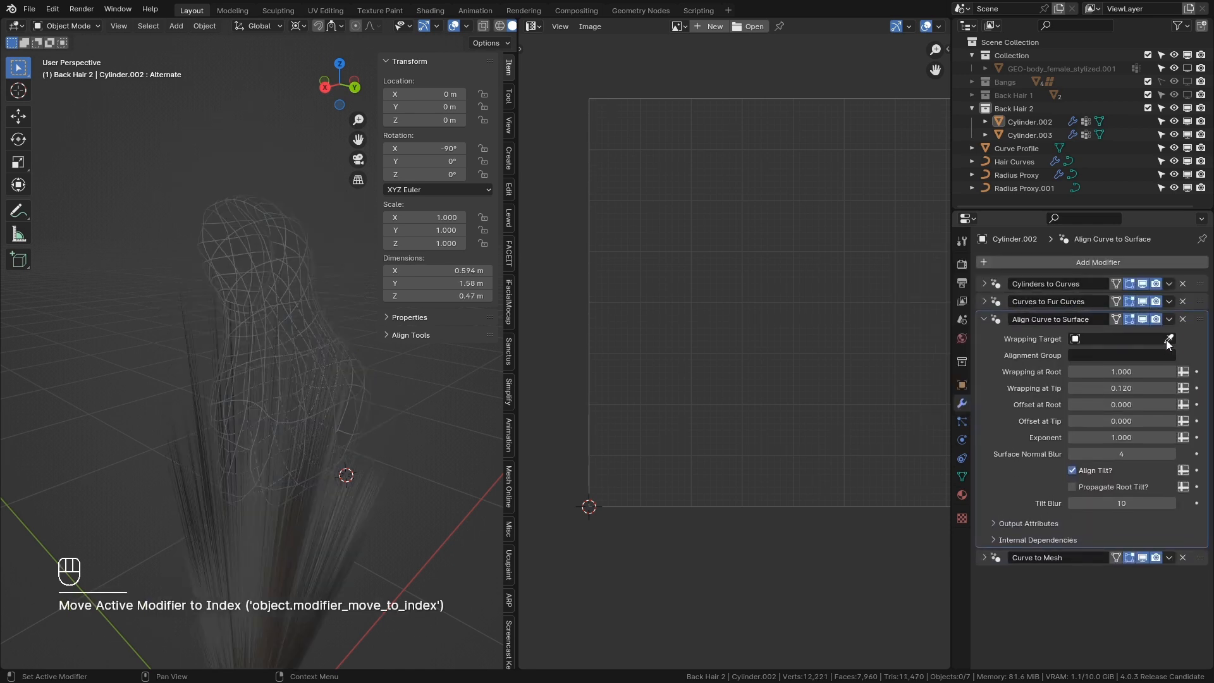
Step: Set the Wrapping Target of Align Curve to Surface to Cylinder.003 and inspect the hair from the back and side
left_click(1168, 340)
left_click(1040, 131)
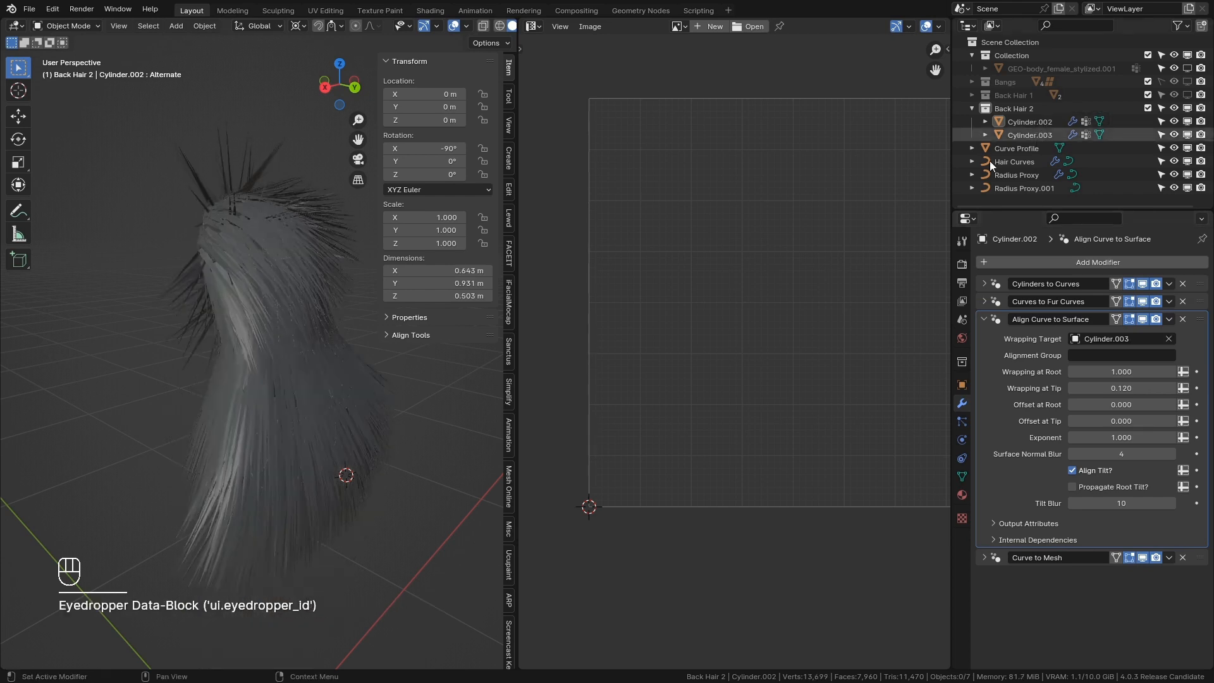
scroll(253, 351, "up", 4)
middle_click_drag(262, 367, 197, 332)
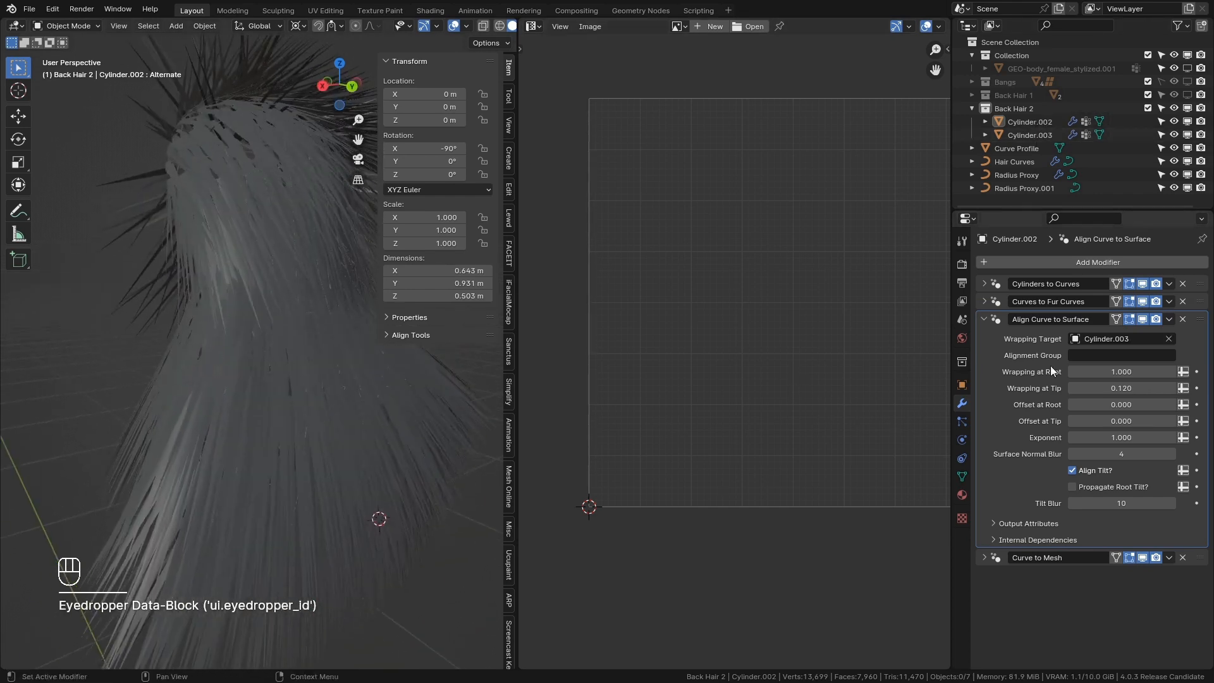
middle_click_drag(210, 276, 272, 436)
middle_click_drag(275, 305, 272, 259)
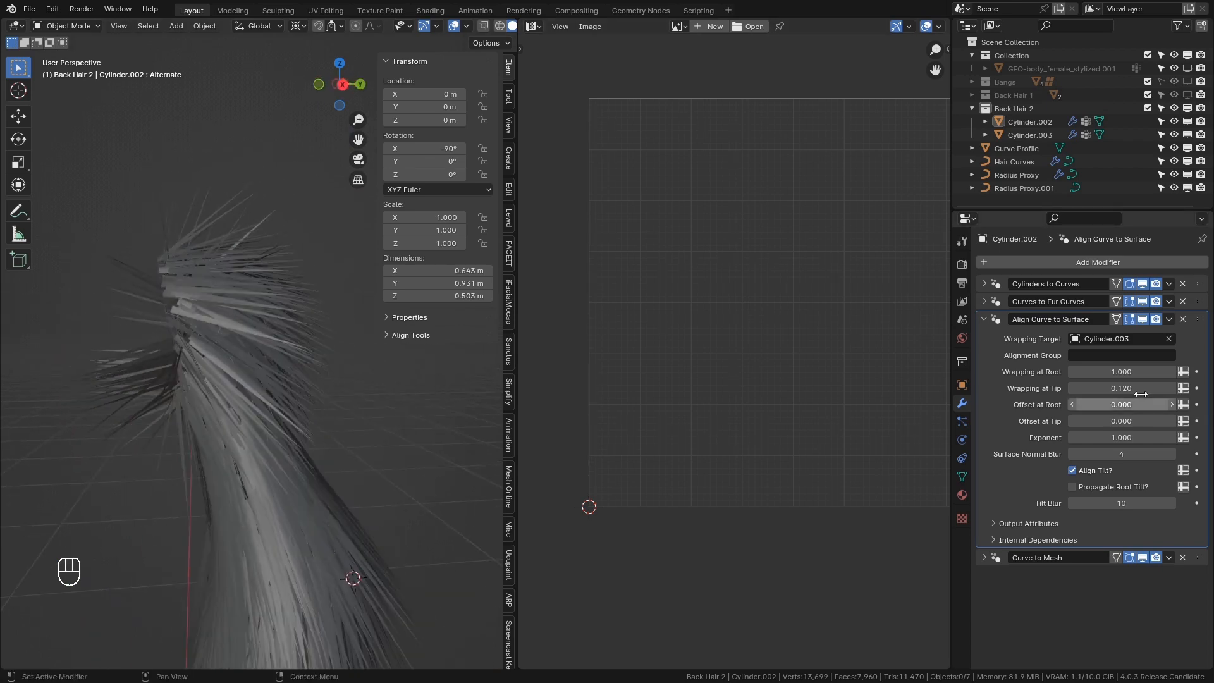
Step: Raise the Wrapping at Tip of Align Curve to Surface to 1.000 and check the hair from the back
left_click_drag(1113, 387, 1199, 388)
scroll(298, 403, "down", 3)
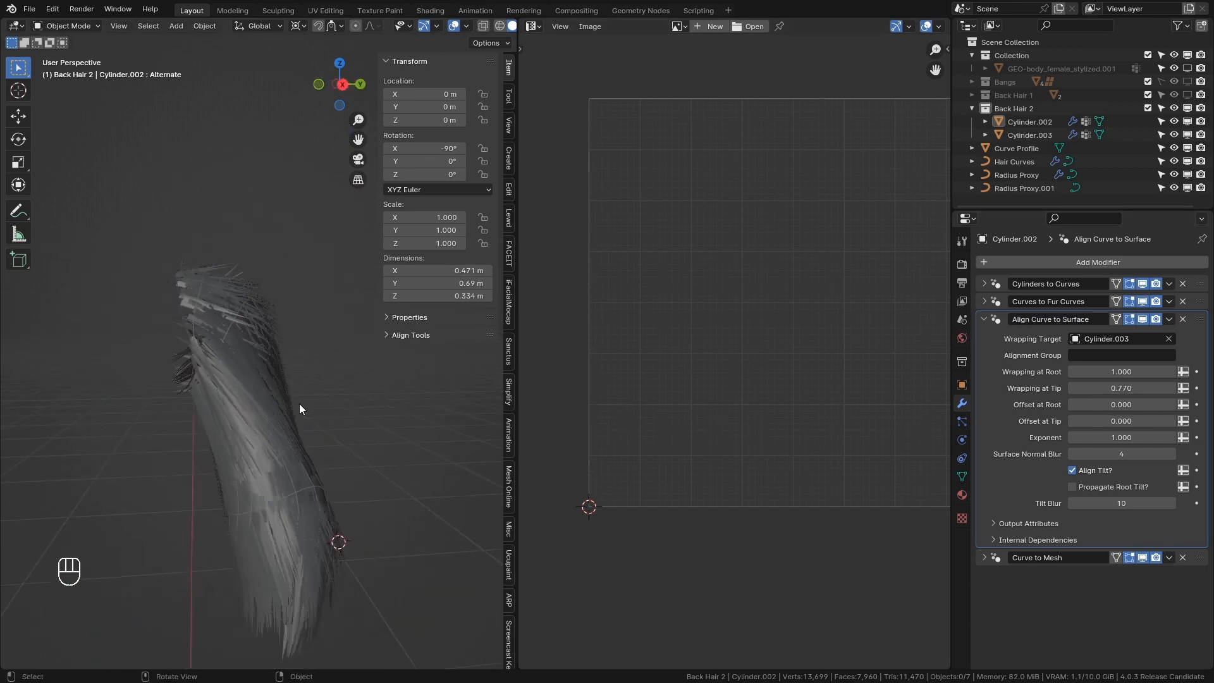
middle_click_drag(299, 403, 229, 352)
scroll(230, 351, "up", 4)
mouse_move(1138, 388)
left_mouse_down()
mouse_move(1072, 387)
mouse_move(1160, 387)
mouse_move(1070, 388)
mouse_move(1121, 383)
left_mouse_up()
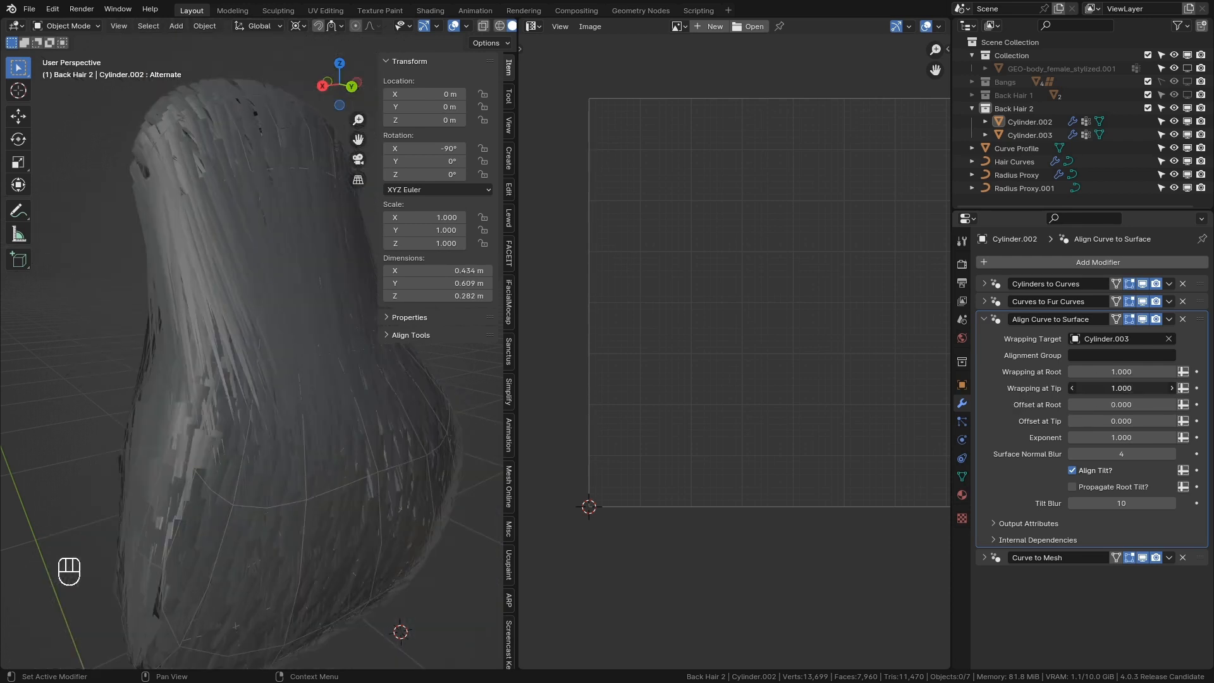
Step: Add a vertex group named tip wrap and use it as the Wrapping at Tip attribute of Align Curve to Surface
left_click(961, 479)
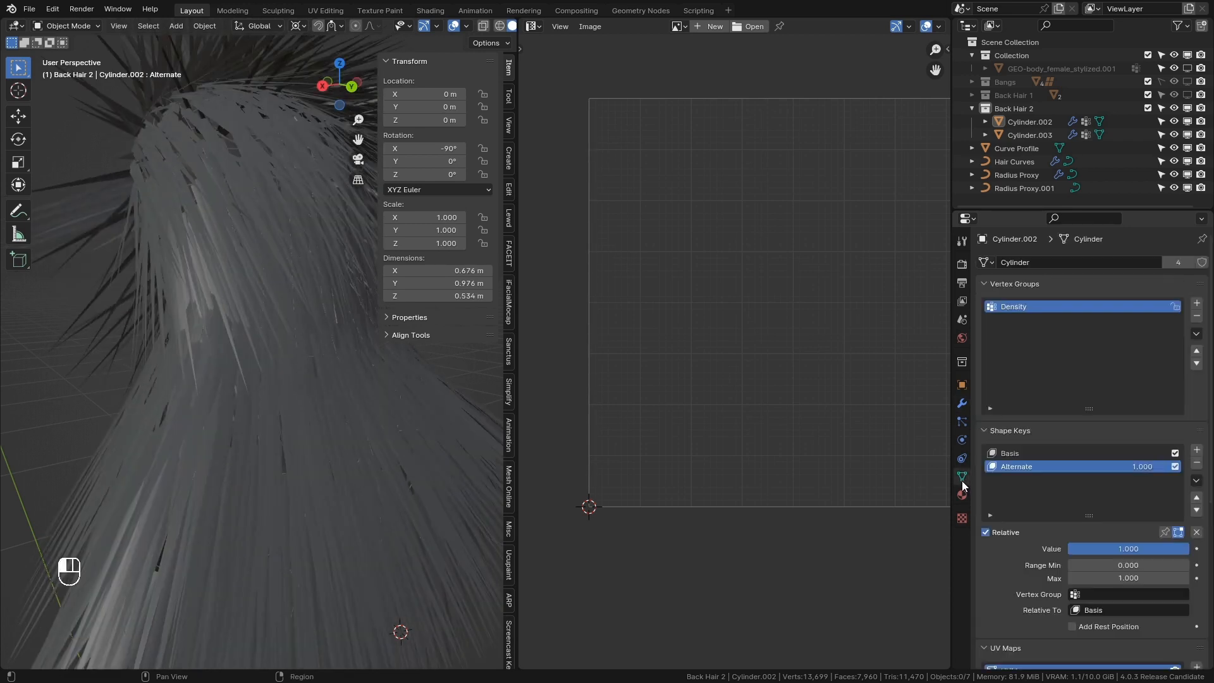
left_click(1196, 303)
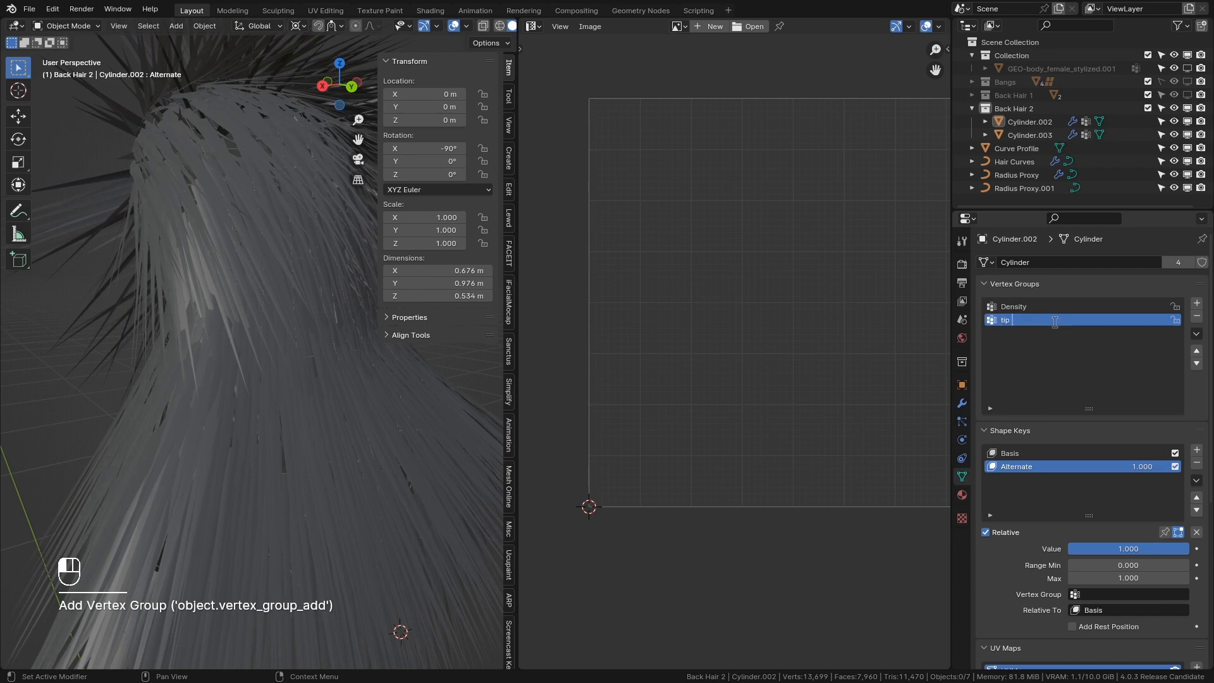
left_click(961, 402)
left_click(1183, 388)
left_click(1165, 388)
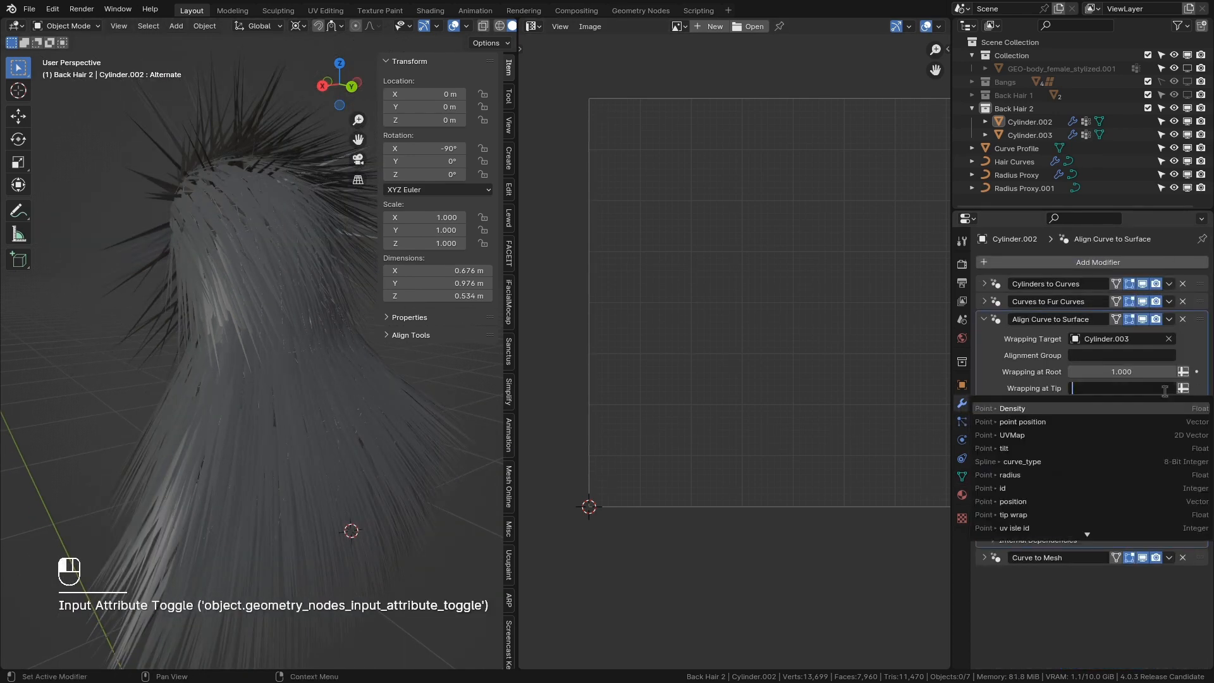
type("tip wrap")
key("Return")
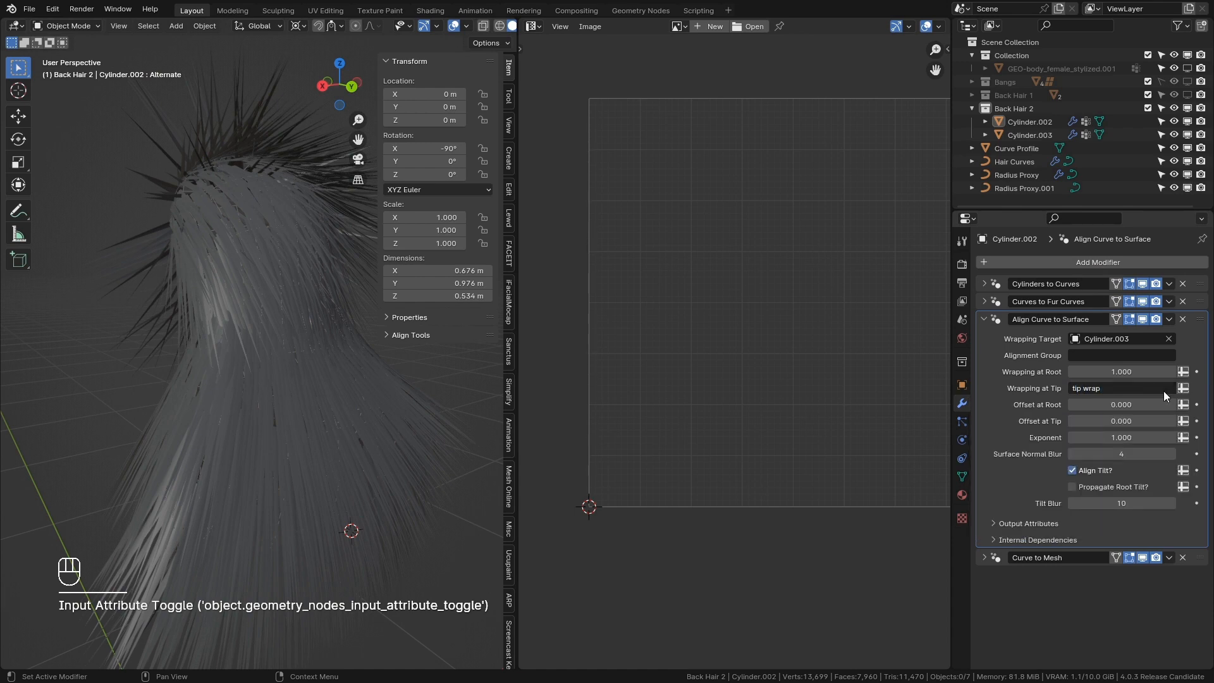
Step: Put Cylinder.003 into Weight Paint mode with the tip wrap group and set the Draw brush's weight to 1.000
left_click(1029, 135)
key("ctrl+Tab")
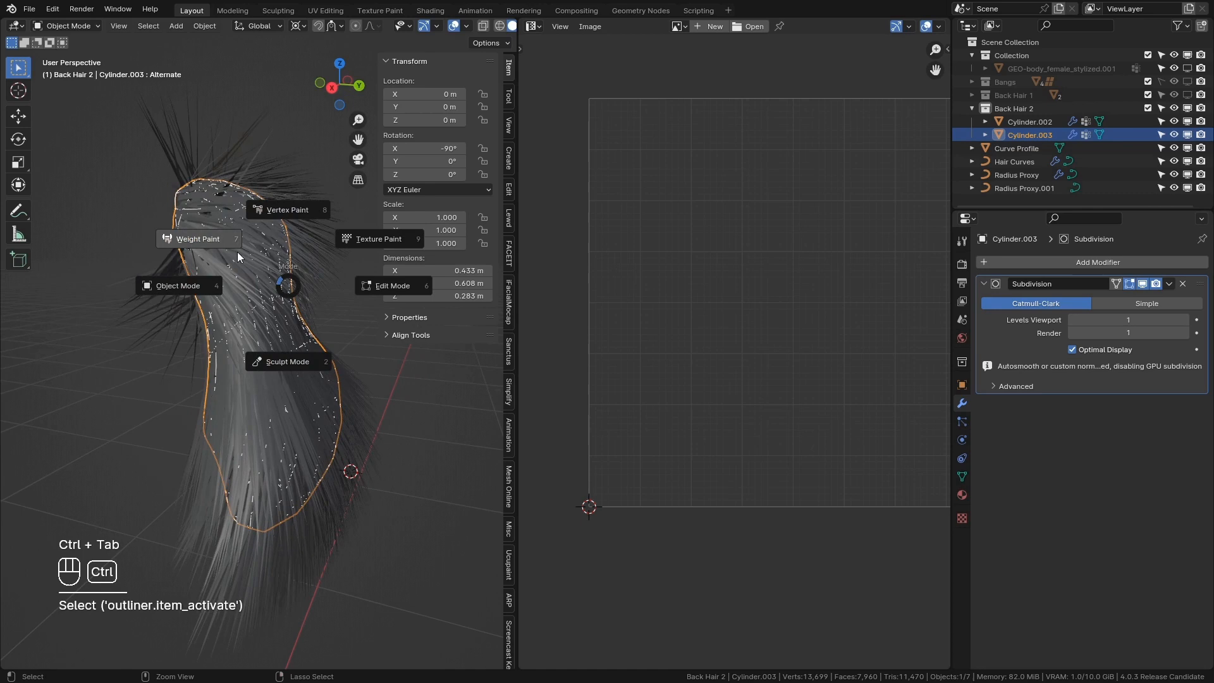
left_click(191, 257)
left_click(962, 476)
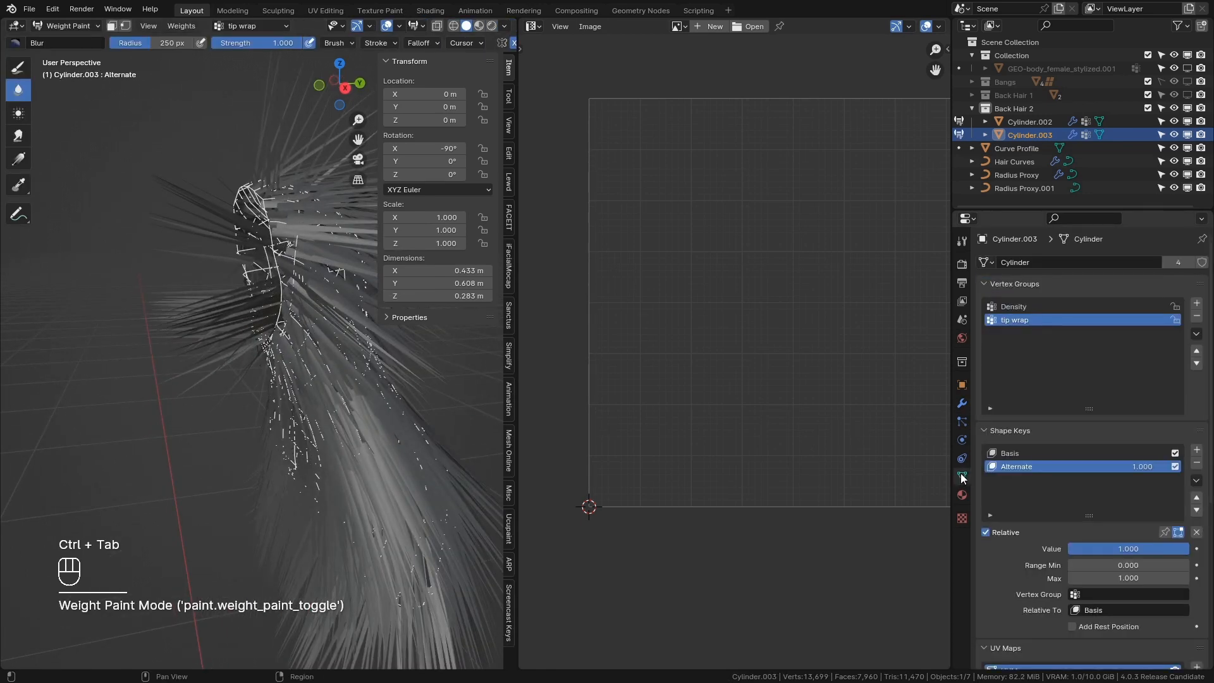
left_click(18, 68)
mouse_move(149, 71)
middle_mouse_down("shift")
mouse_move(110, 95)
mouse_move(156, 57)
middle_mouse_up("shift")
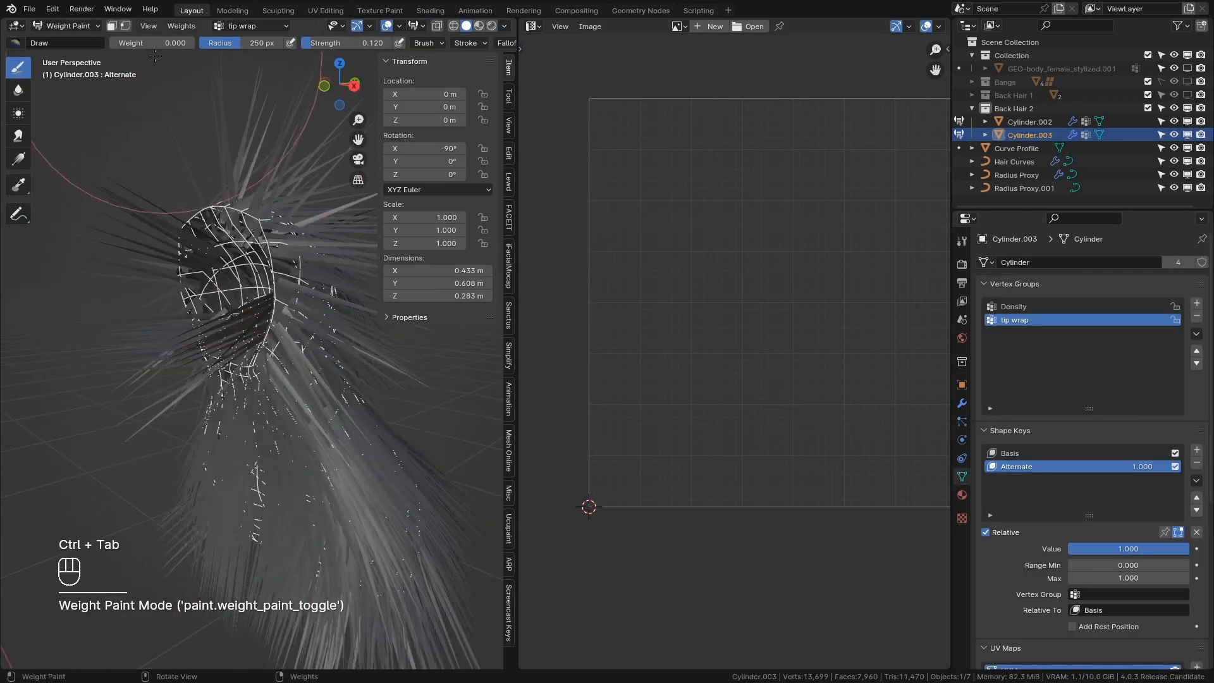
left_click_drag(154, 44, 195, 45)
Step: Paint tip wrap weight onto the open inner side of the head area of Cylinder.003 and return to Object Mode
left_click_drag(212, 269, 266, 279)
mouse_move(268, 281)
middle_mouse_down()
mouse_move(246, 289)
mouse_move(251, 272)
mouse_move(243, 290)
mouse_move(119, 253)
middle_mouse_up()
scroll(423, 45, "down", 6)
scroll(297, 253, "down", 4)
scroll(249, 275, "up", 4)
mouse_move(278, 253)
middle_mouse_down()
mouse_move(206, 250)
mouse_move(243, 259)
mouse_move(190, 284)
mouse_move(206, 262)
middle_mouse_up()
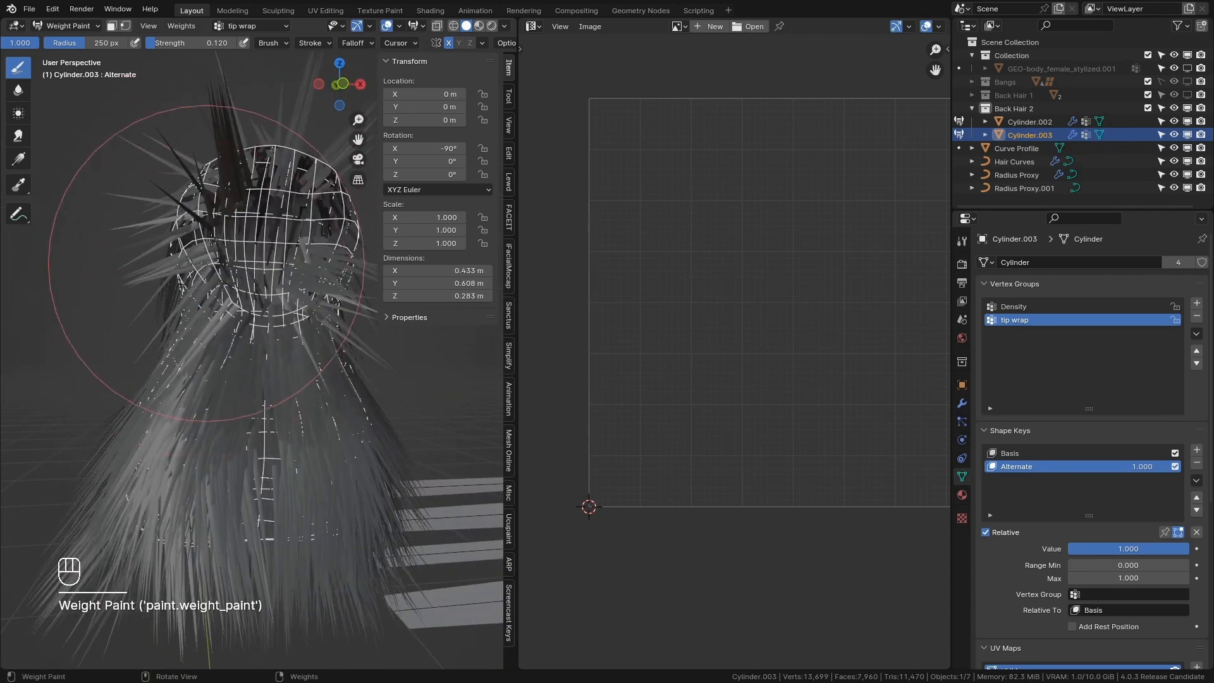
mouse_move(288, 152)
middle_mouse_down()
mouse_move(207, 224)
mouse_move(207, 308)
mouse_move(268, 262)
mouse_move(279, 269)
mouse_move(243, 259)
middle_mouse_up()
middle_click_drag(244, 272, 248, 310, "shift")
middle_click_drag(259, 363, 297, 362)
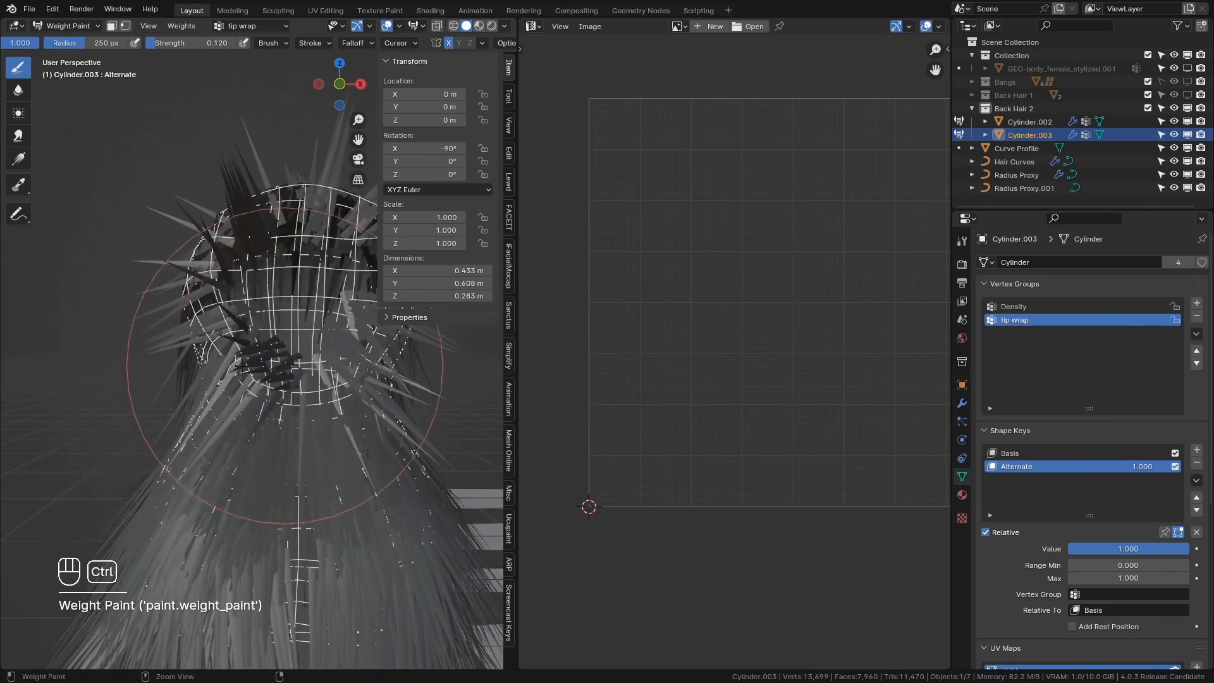
key("ctrl+Tab")
middle_click_drag(354, 398, 379, 401)
Step: Select the Cylinder.002 hair, expand its Curves to Fur Curves settings and examine the strands on the inner side of the head
left_click(960, 403)
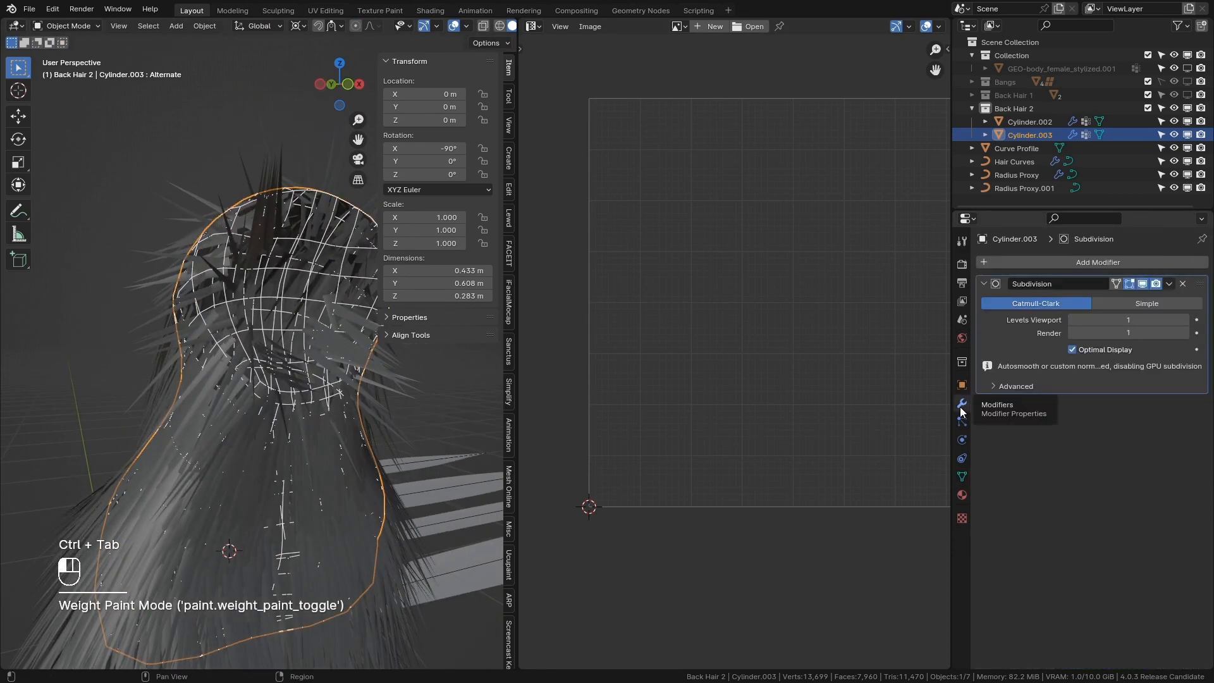
left_click(298, 328)
middle_click_drag(298, 328, 354, 367)
left_click(984, 301)
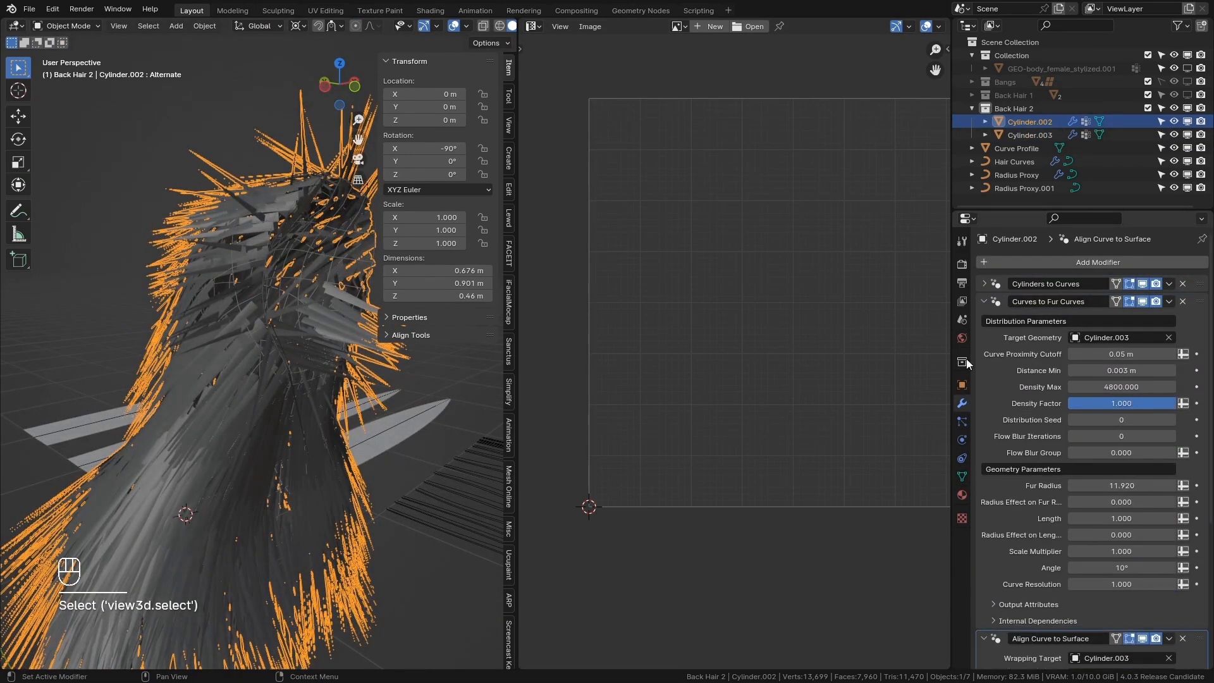
middle_click_drag(184, 275, 241, 272)
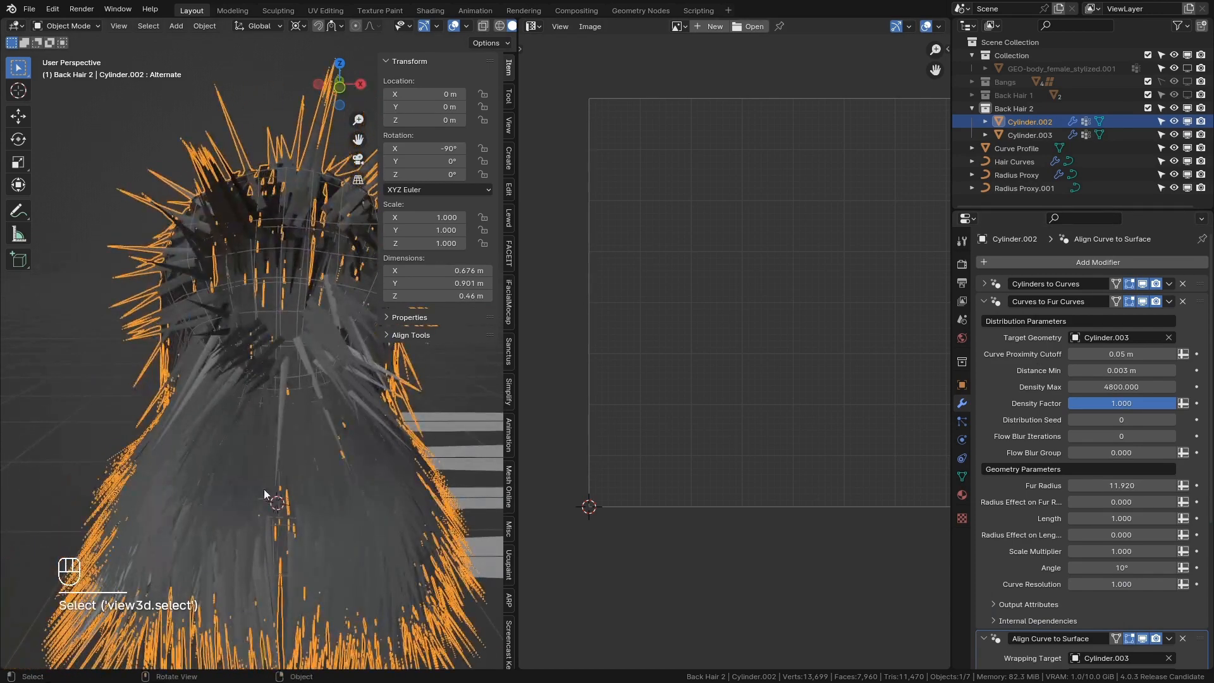
middle_click_drag(264, 493, 490, 369)
scroll(263, 219, "up", 2)
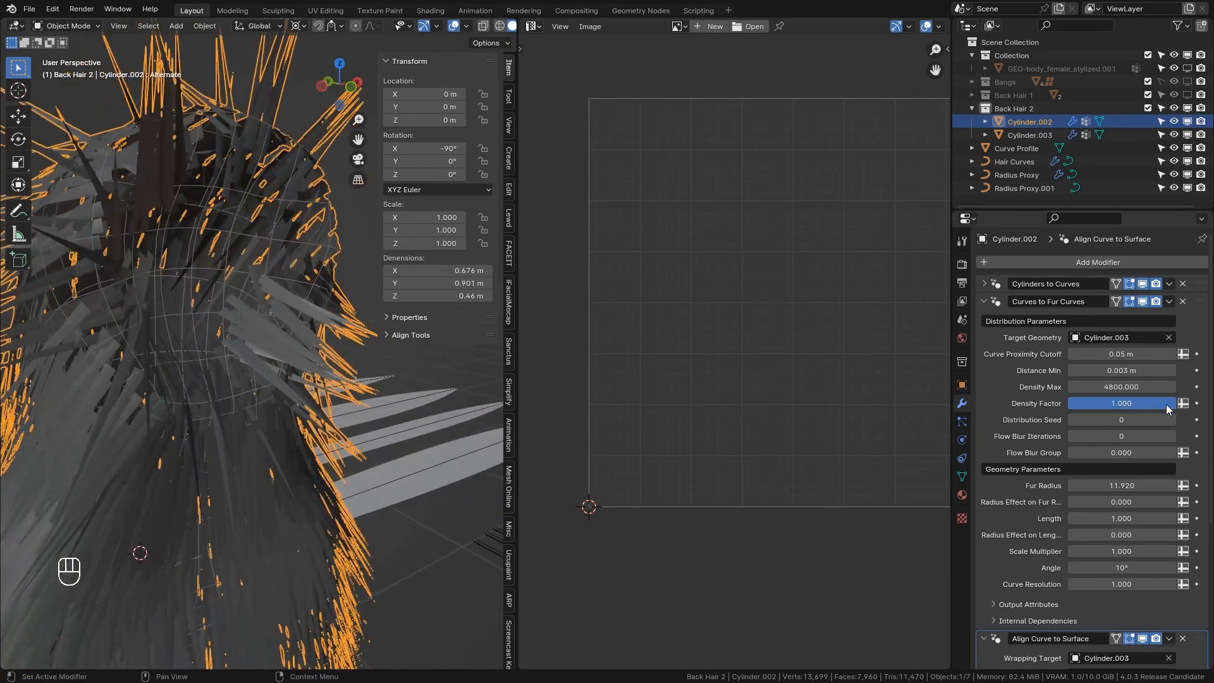
middle_click_drag(119, 212, 159, 239)
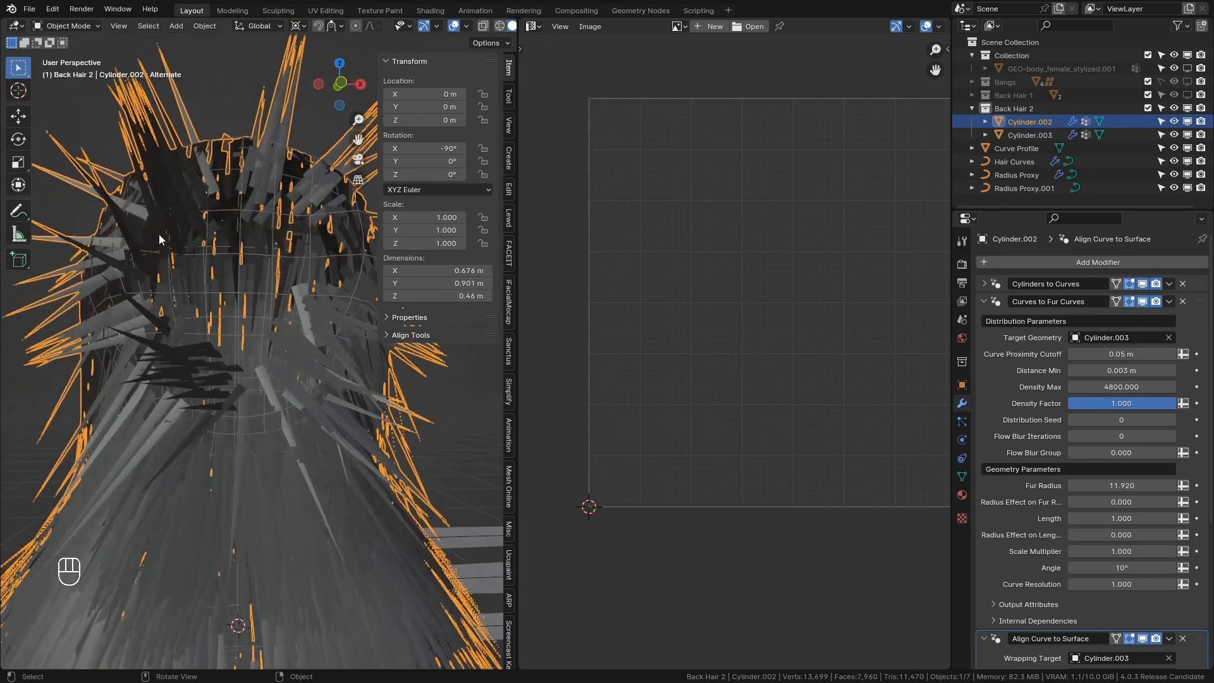
Step: Add a vertex group named Fur Density and rename the tip wrap group to Tip Wrap
left_click(962, 477)
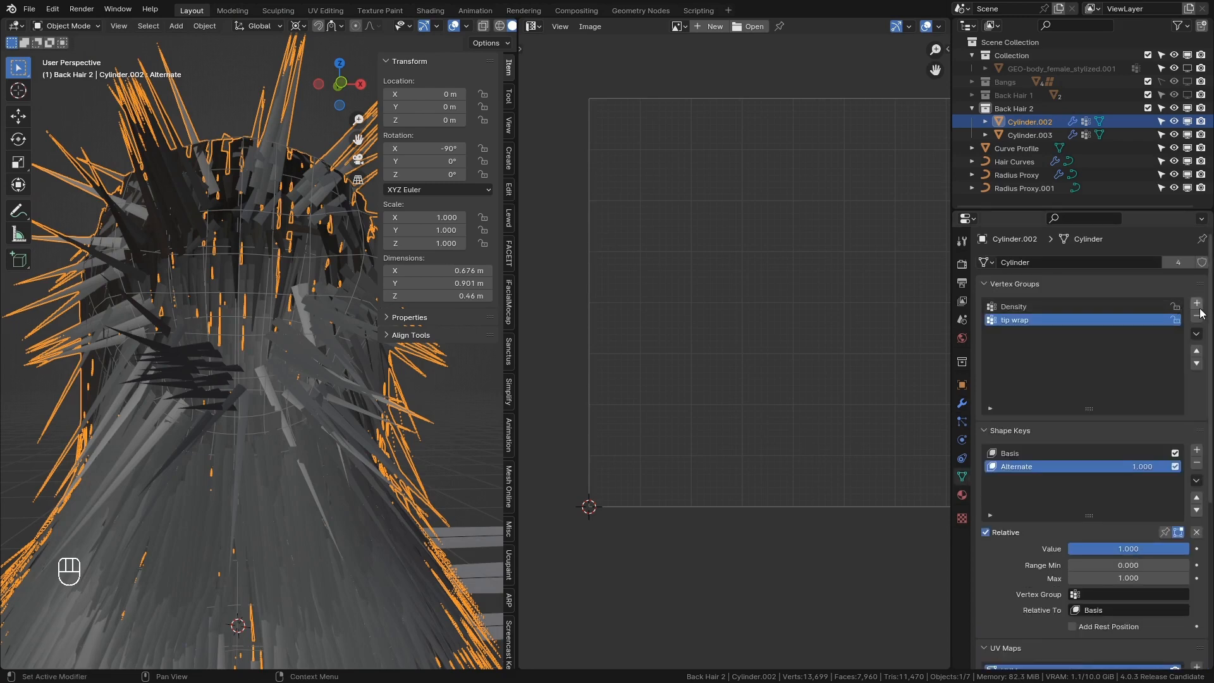
left_click(1196, 304)
left_click(1046, 336)
type("F")
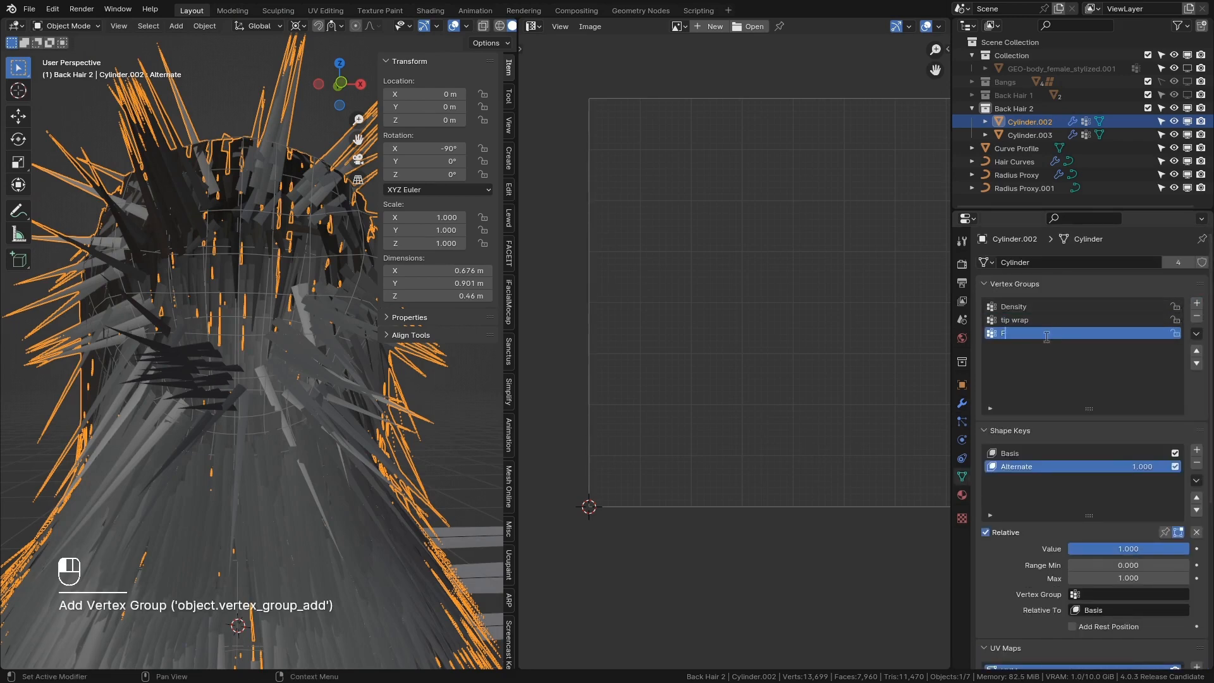
type("ur Density")
double_click(1054, 321)
type("T")
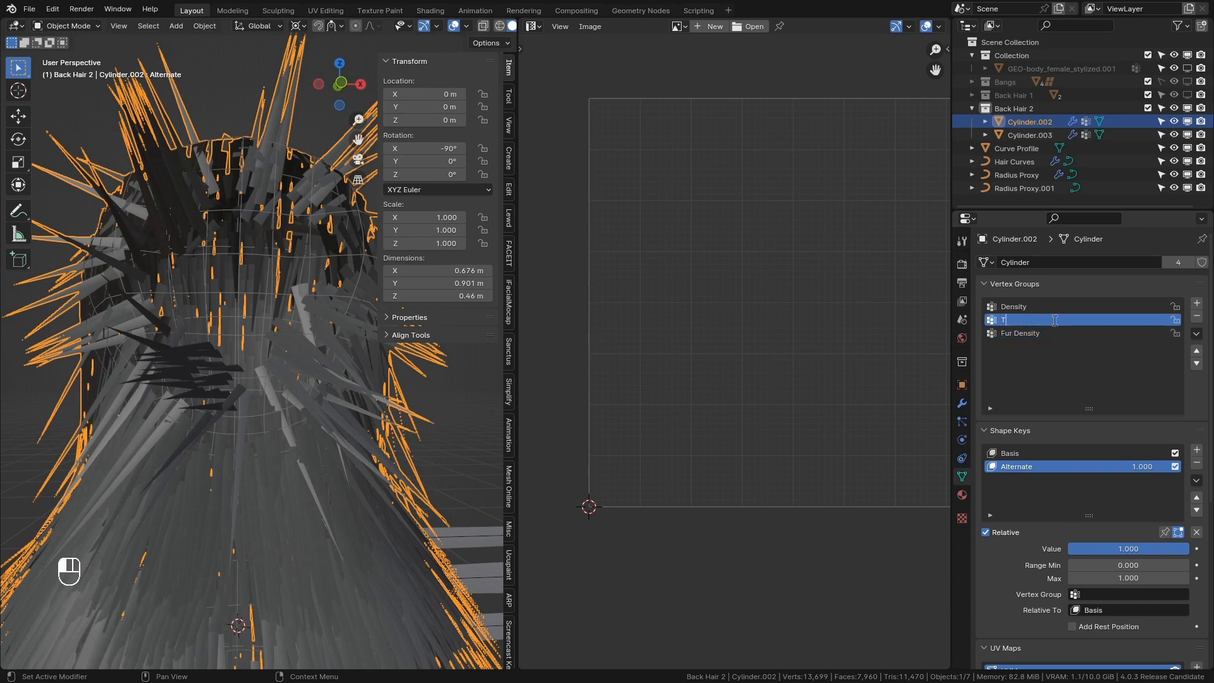
type("ip Wrap")
key("Return")
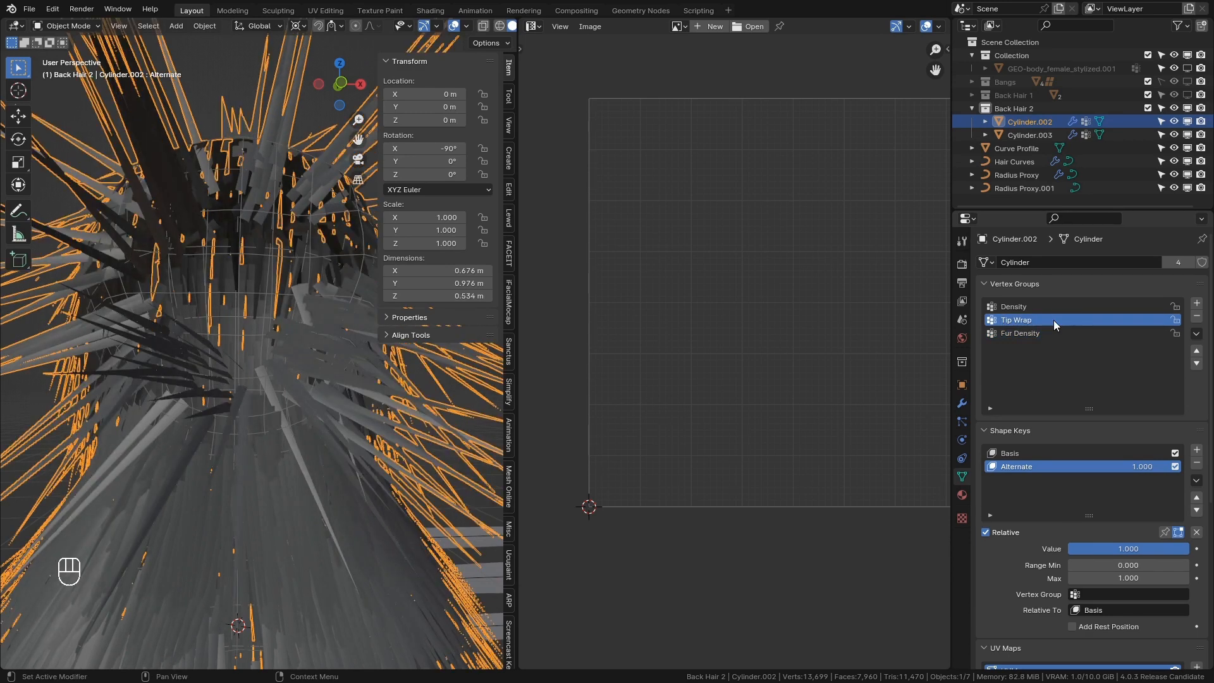
Step: Set the Wrapping at Tip attribute of Align Curve to Surface to Tip Wrap and hide the viewport sidebar
key("ctrl+c")
left_click(962, 403)
scroll(1133, 571, "down", 8)
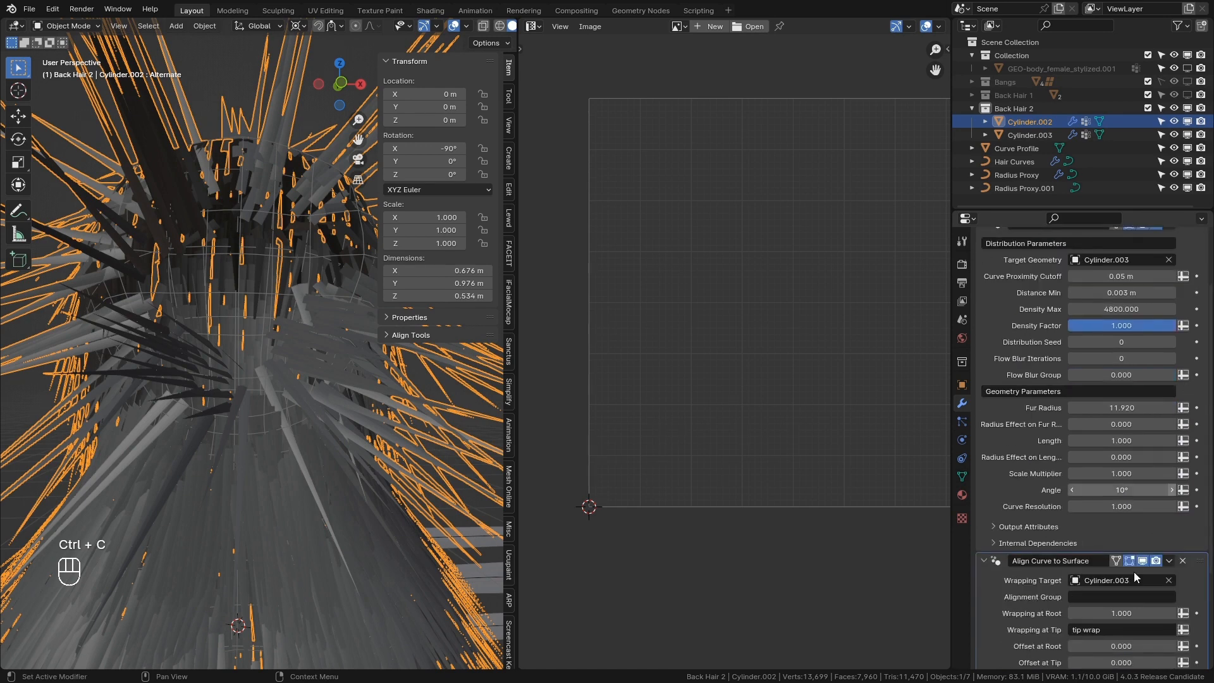
left_click(1117, 527)
type("Tip Wrap")
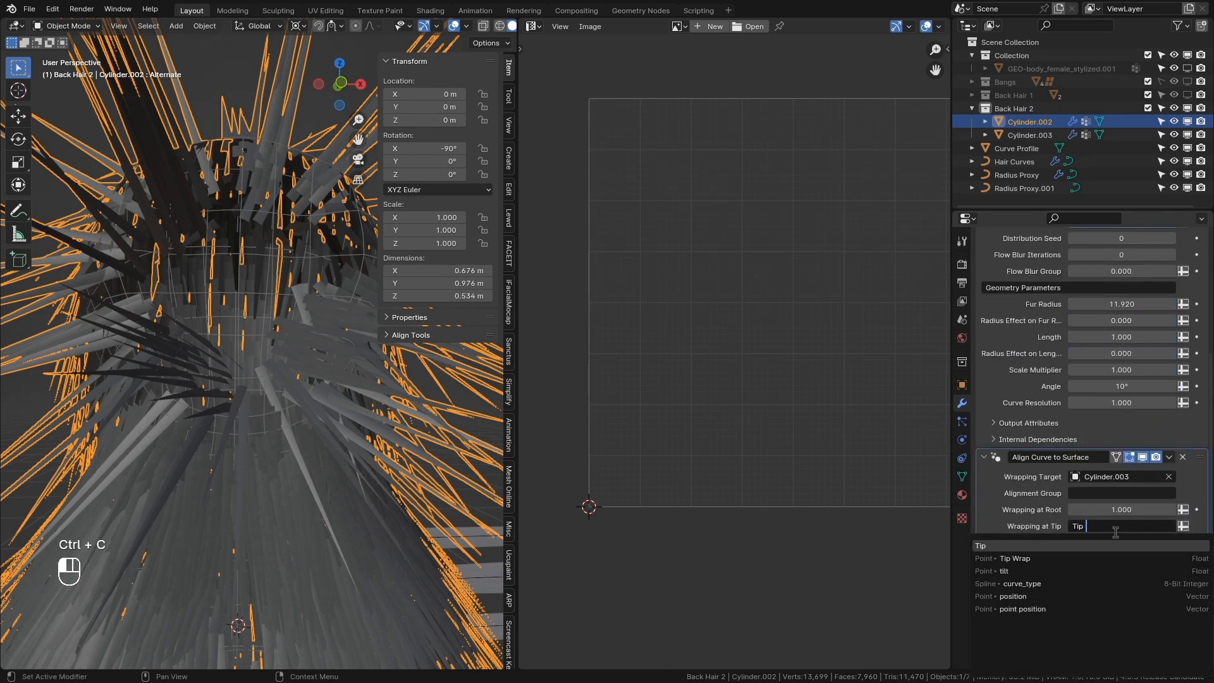
key("Return")
scroll(359, 282, "down", 1)
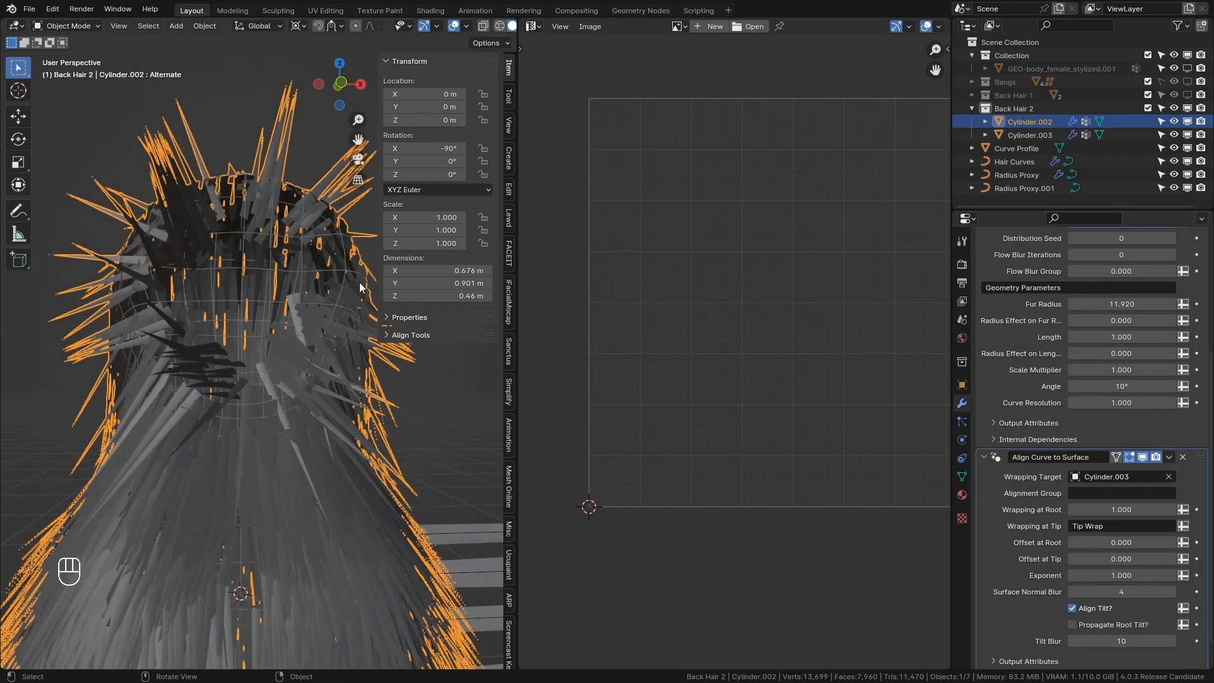
left_click_drag(379, 254, 960, 300)
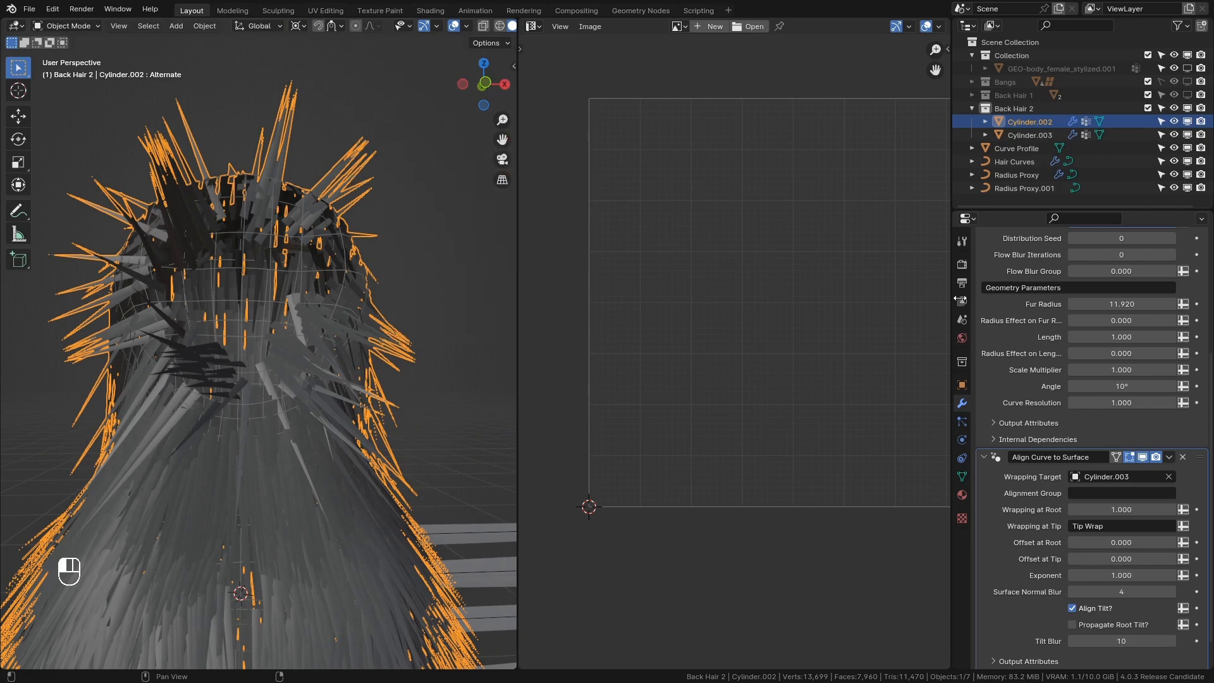
Step: Make Fur Density the active vertex group and open Cylinder.003 in Edit Mode
left_click(961, 476)
scroll(1059, 313, "up", 6)
left_click(1105, 332)
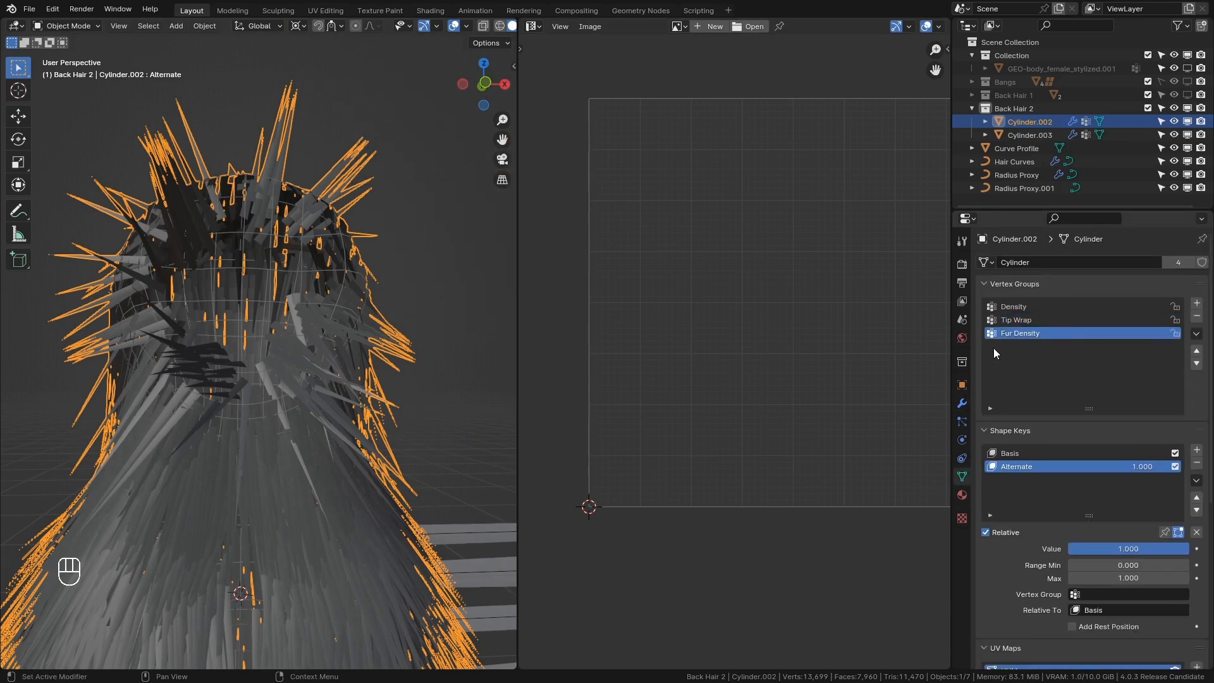
middle_click_drag(209, 334, 292, 327)
left_click(287, 264)
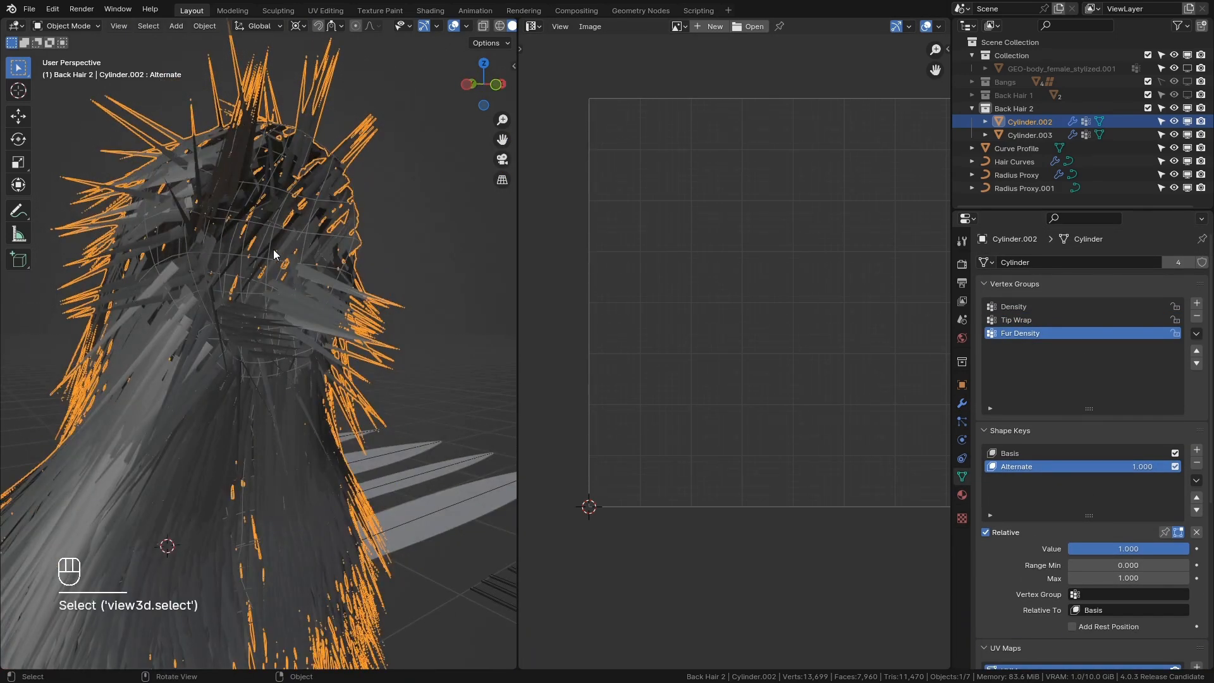
left_click(1028, 135)
key("Tab")
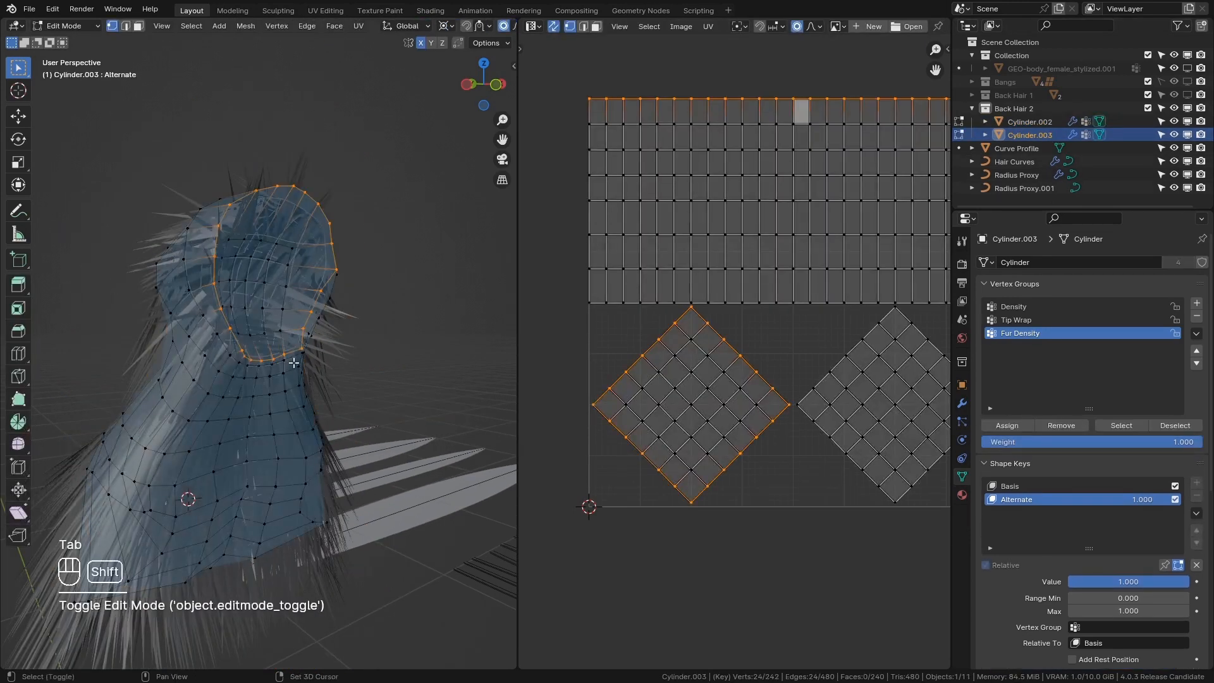
middle_click_drag(383, 347, 515, 301, "shift")
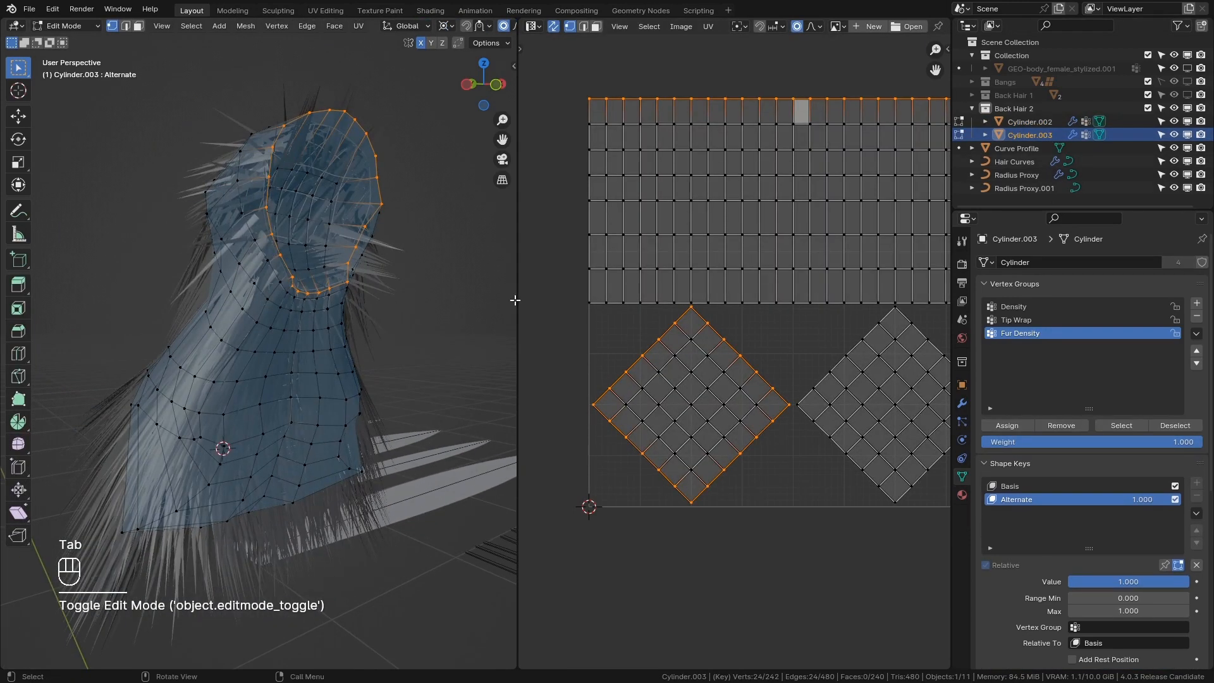
Step: Select the seven side-wall edge loops below the upper rim in the UV layout, assign them to Fur Density at weight 1.000 and leave Edit Mode
left_click(732, 302, "alt")
left_click(723, 268, "alt+shift")
left_click(718, 234, "alt+shift")
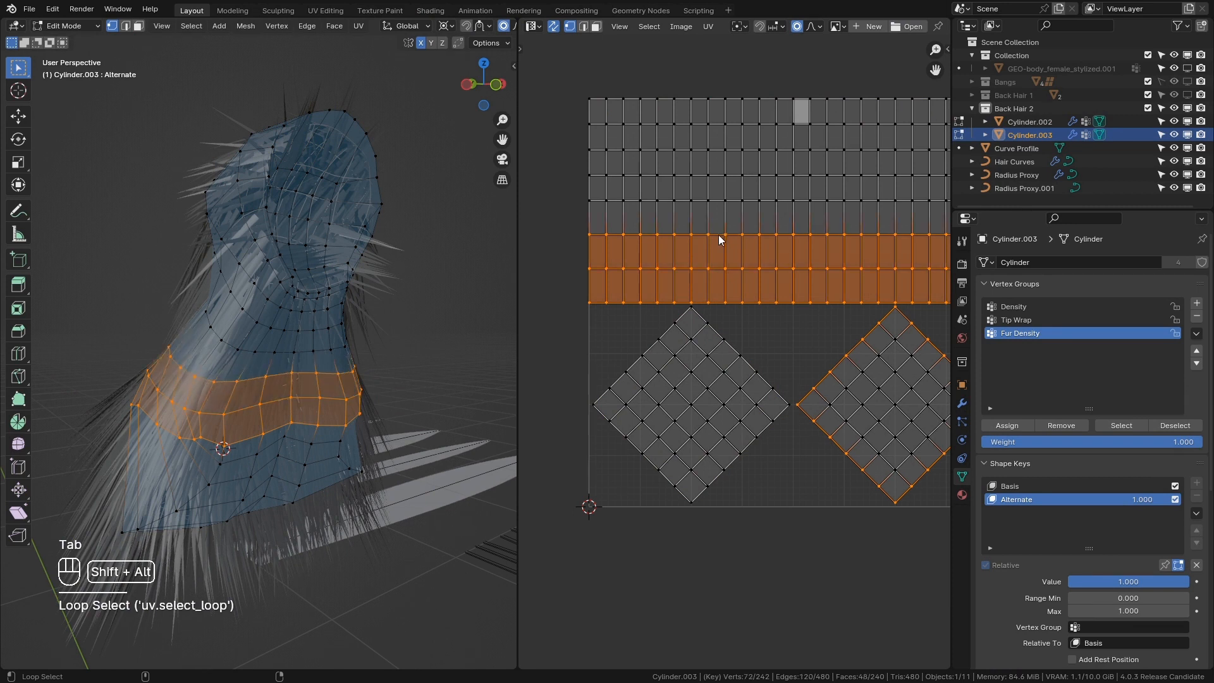
key("ctrl+z")
left_click(715, 201, "alt+shift")
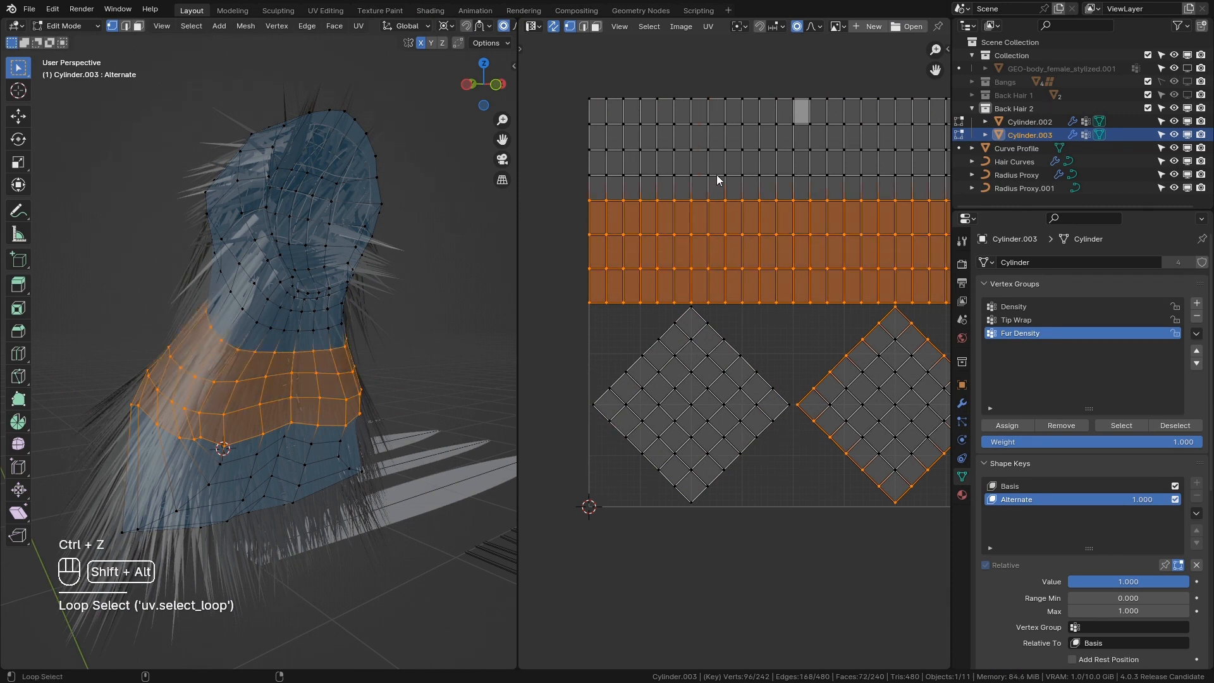
left_click(716, 175, "alt+shift")
left_click(722, 150, "alt+shift")
left_click(792, 125, "alt+shift")
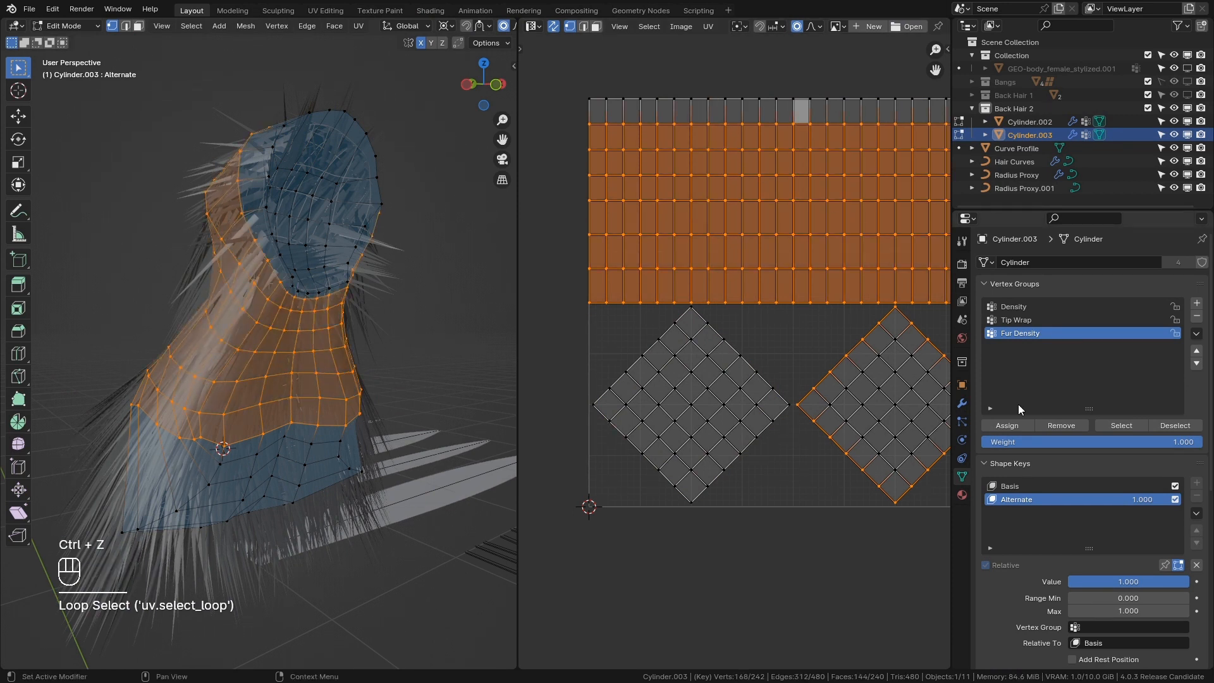
left_click(1005, 424)
key("Tab")
Step: Use the Fur Density group as the Density Factor of Curves to Fur Curves on Cylinder.002 and deselect the hair
left_click(173, 514)
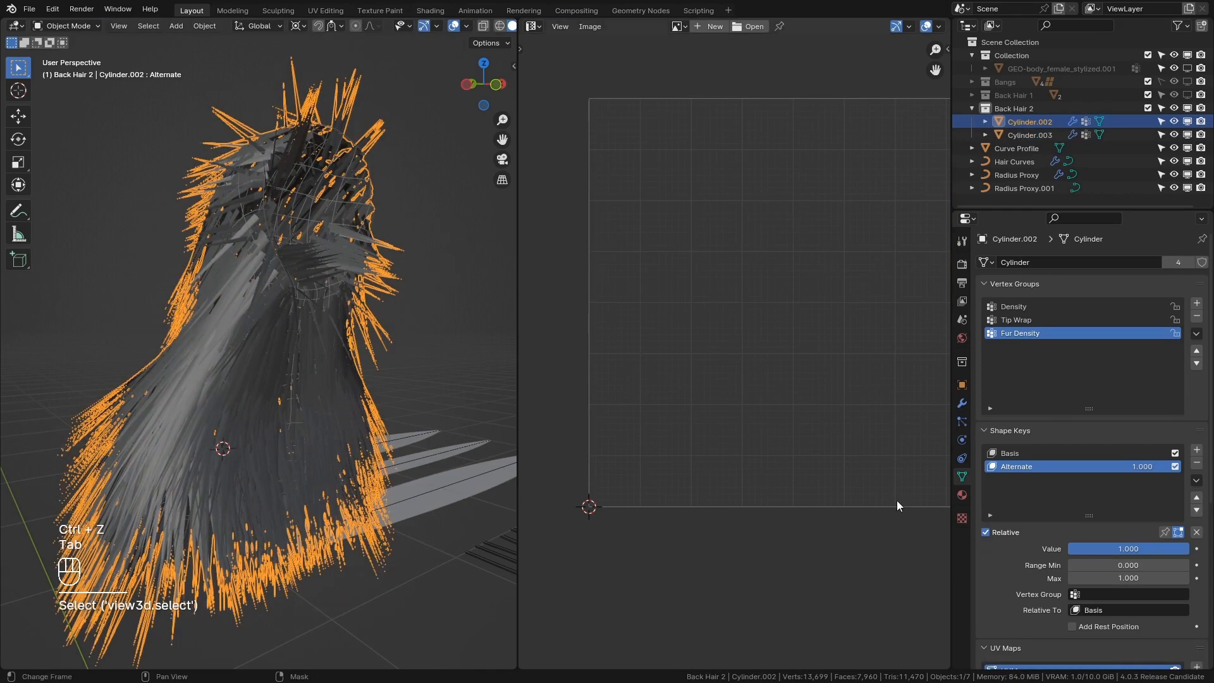
left_click(961, 403)
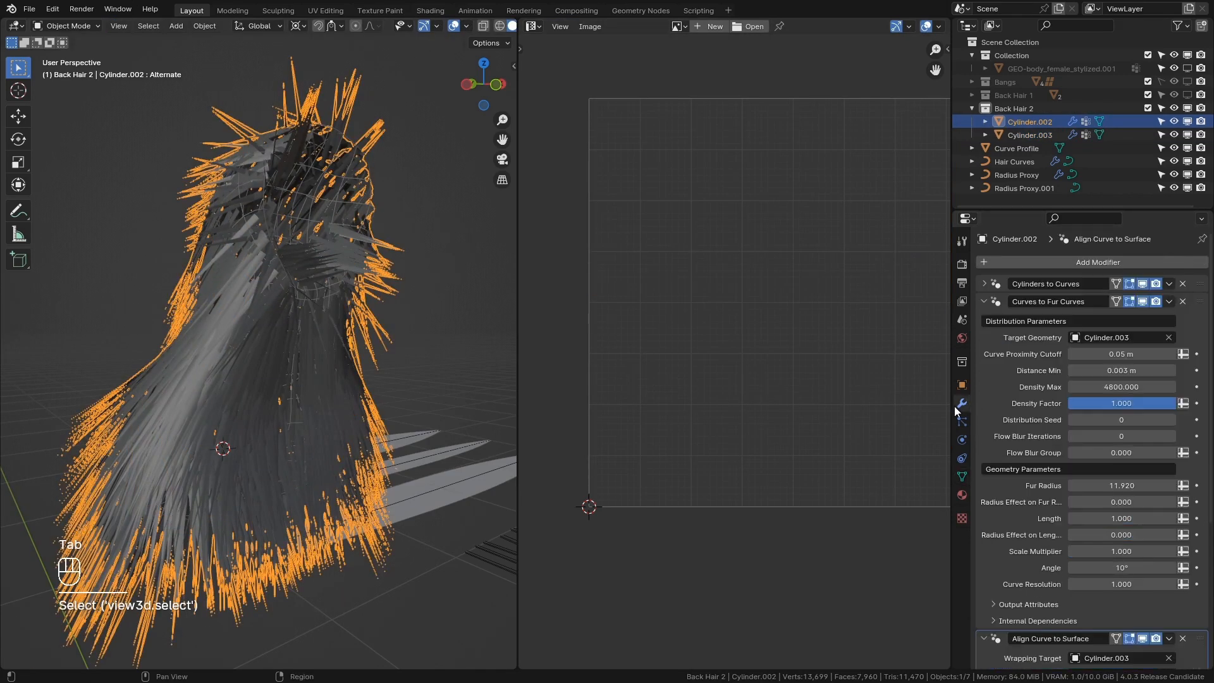
left_click(1183, 404)
left_click(1149, 407)
type("Fur De")
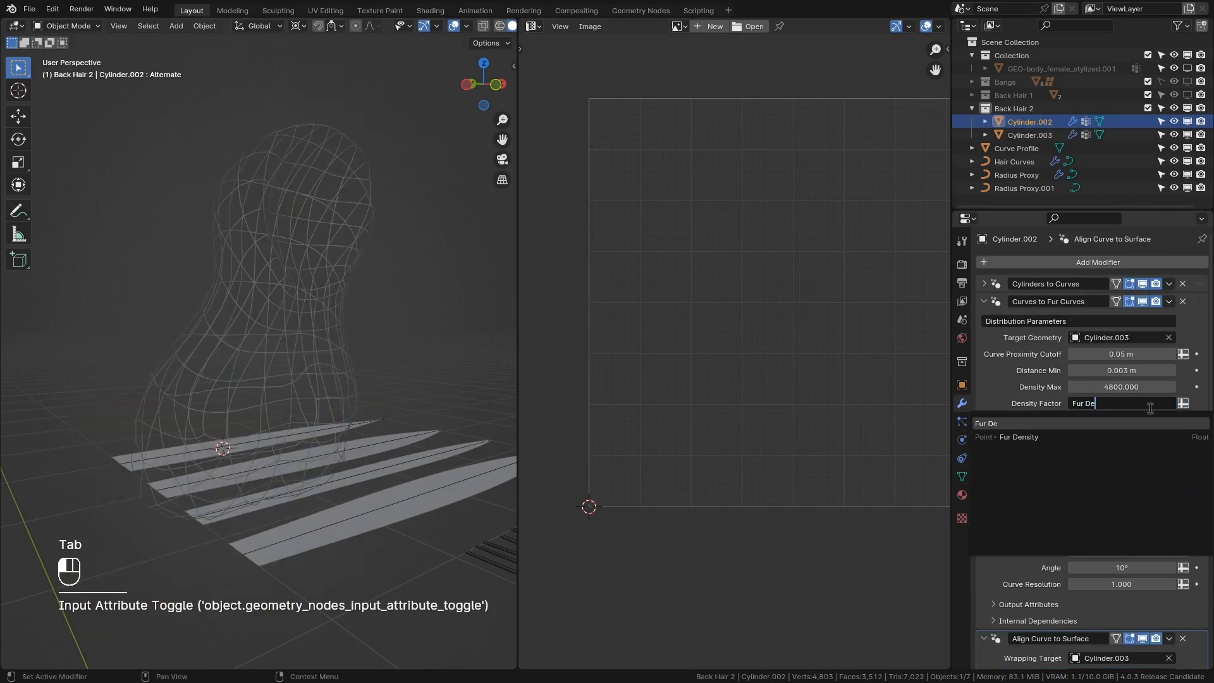
type("nsity")
key("Return")
left_click(298, 297)
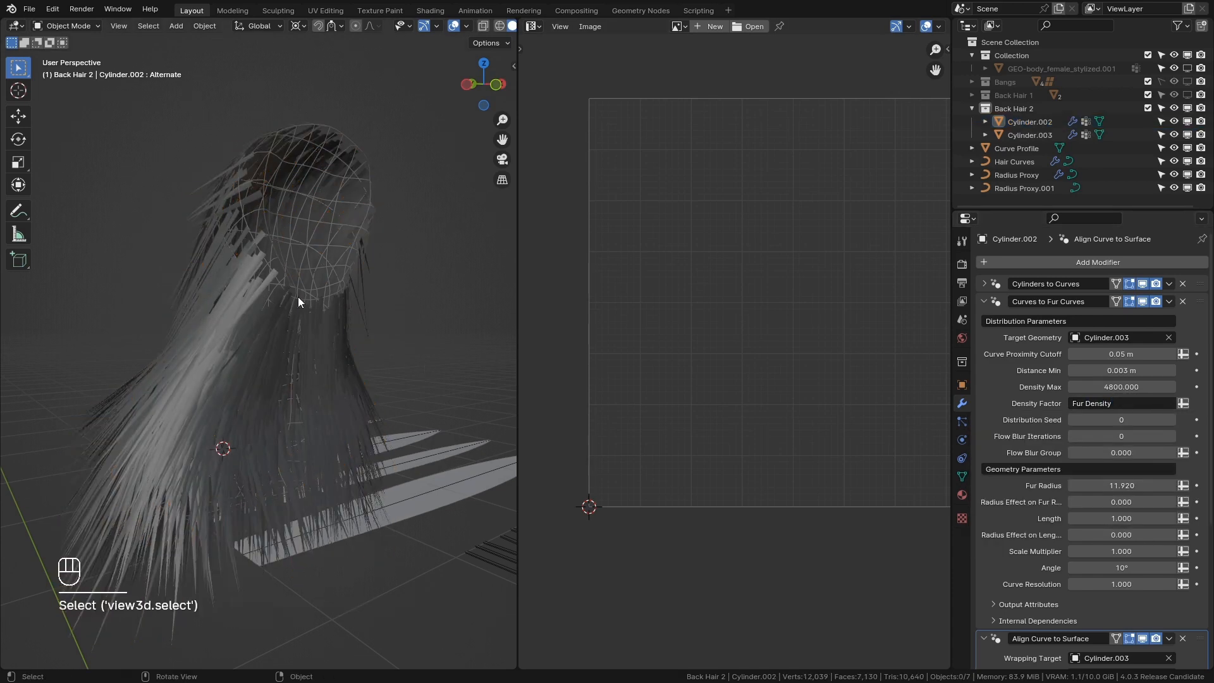
Step: Close the image editor by merging its area into the 3D viewport and bring the back of the hair into view
middle_click_drag(298, 297, 424, 345)
left_click(227, 401)
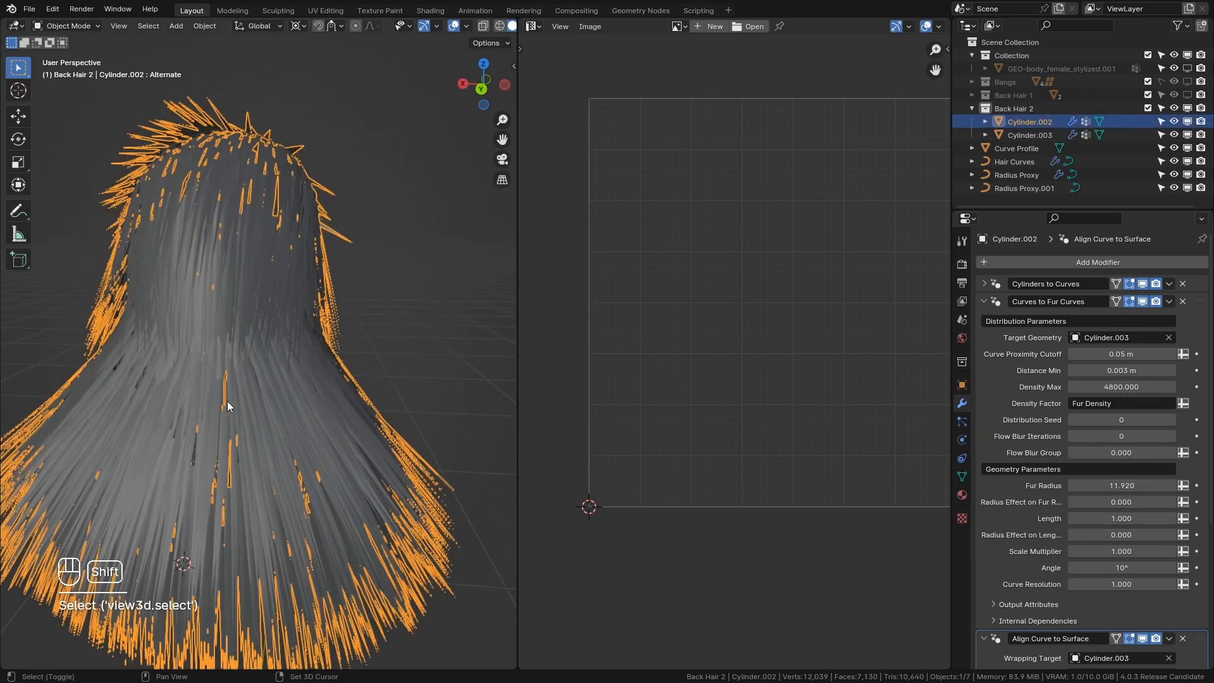
middle_click_drag(227, 400, 253, 357, "ctrl")
middle_click_drag(316, 347, 408, 329)
left_click(404, 266)
middle_click_drag(404, 267, 442, 297, "ctrl")
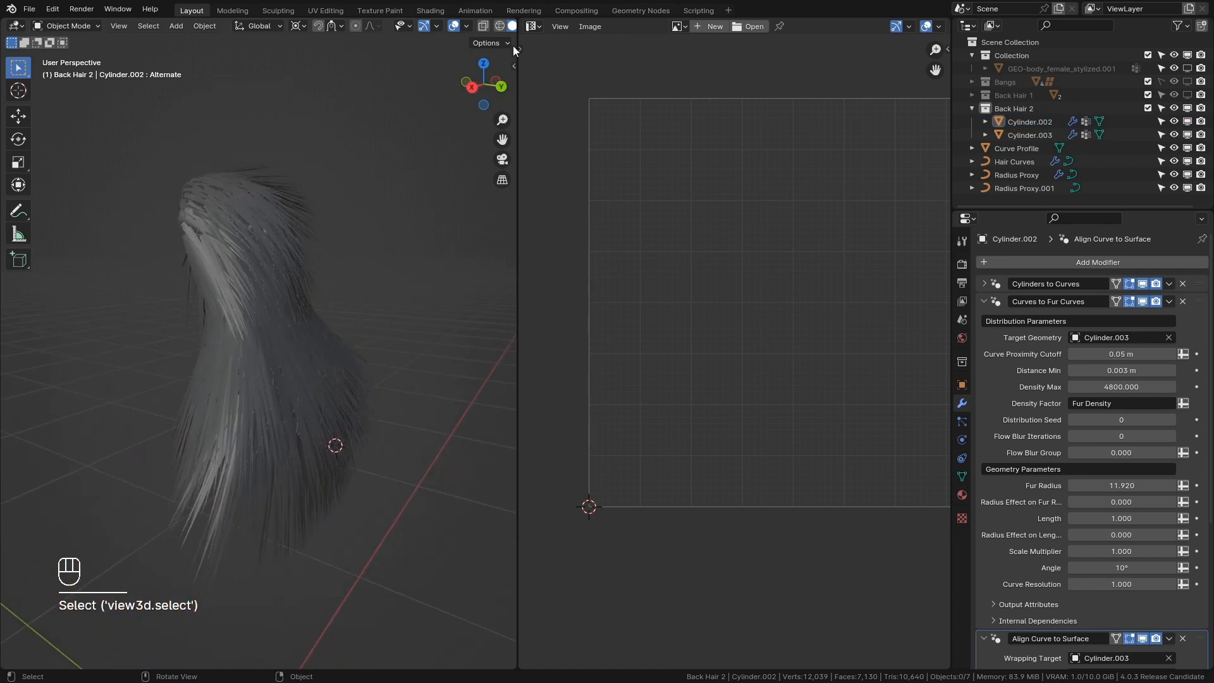
left_click_drag(516, 21, 607, 139)
middle_click_drag(670, 373, 601, 343)
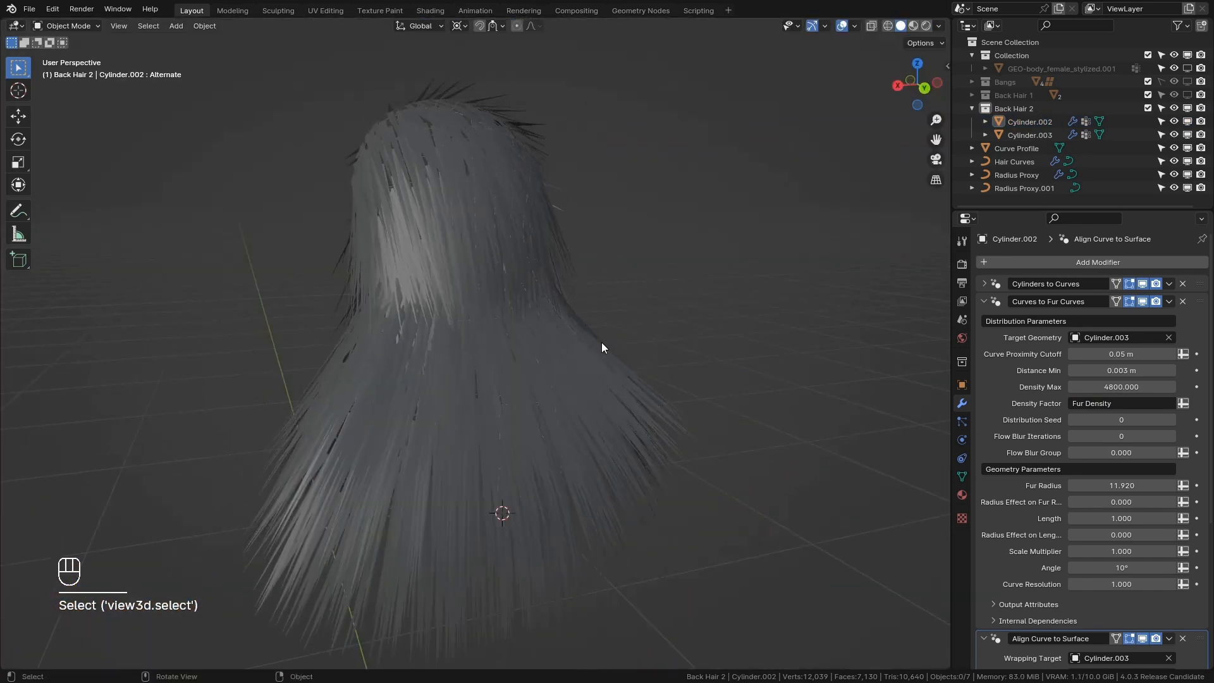
Step: Switch Wrapping at Tip of Align Curve to Surface from an attribute to a plain value and set it to 1
left_click(983, 302)
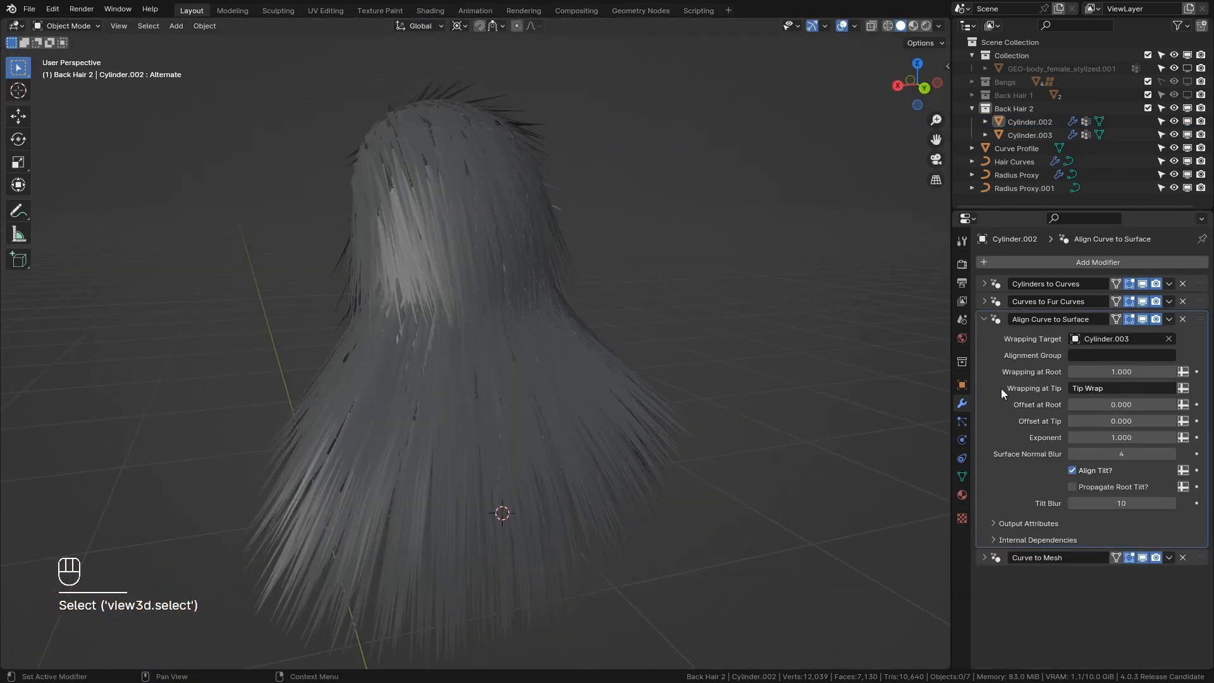
middle_click_drag(515, 362, 734, 373)
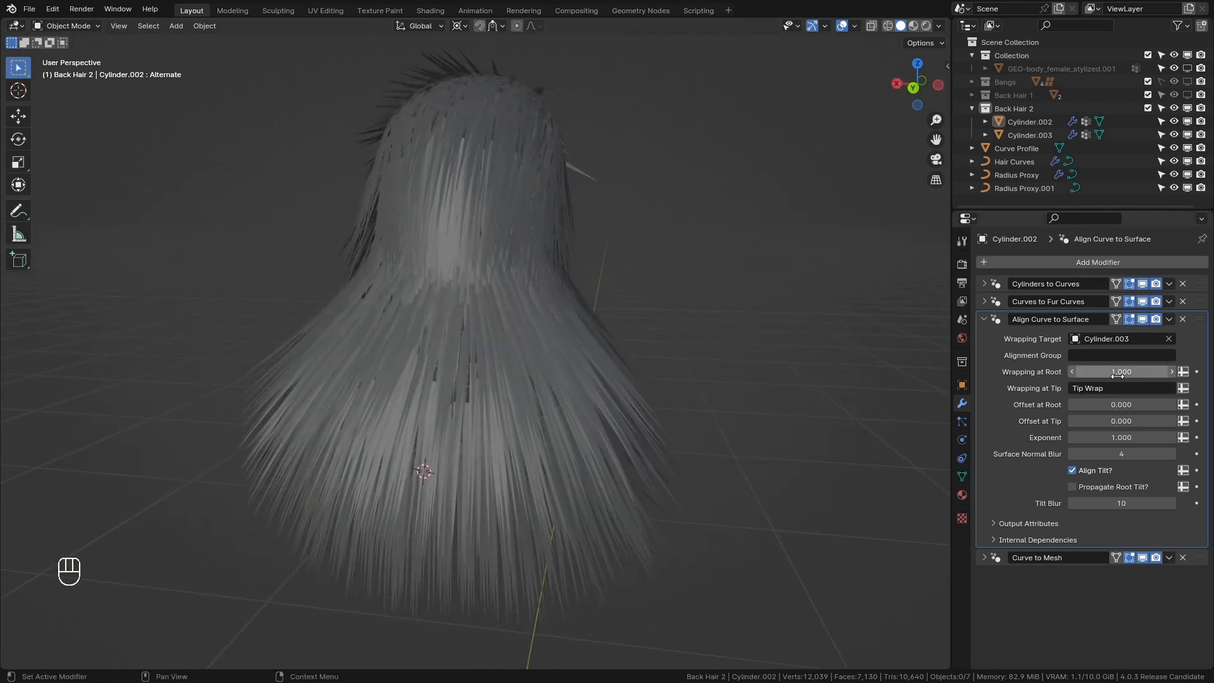
left_click(1182, 388)
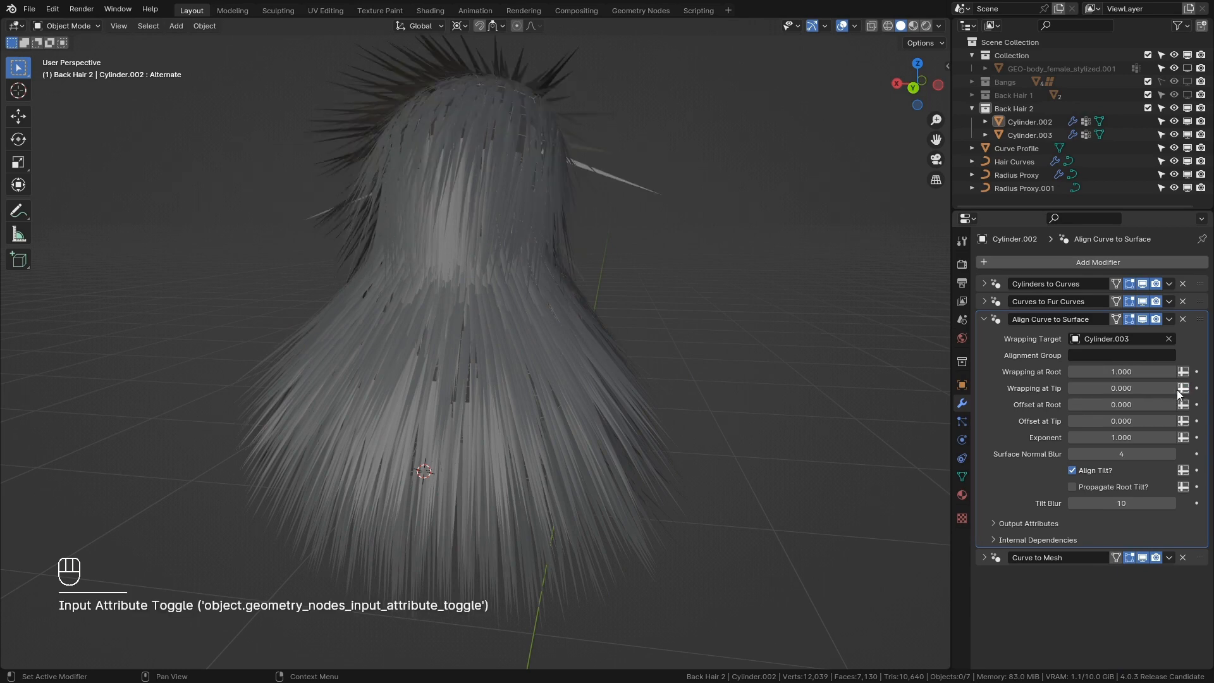
type("1")
key("Return")
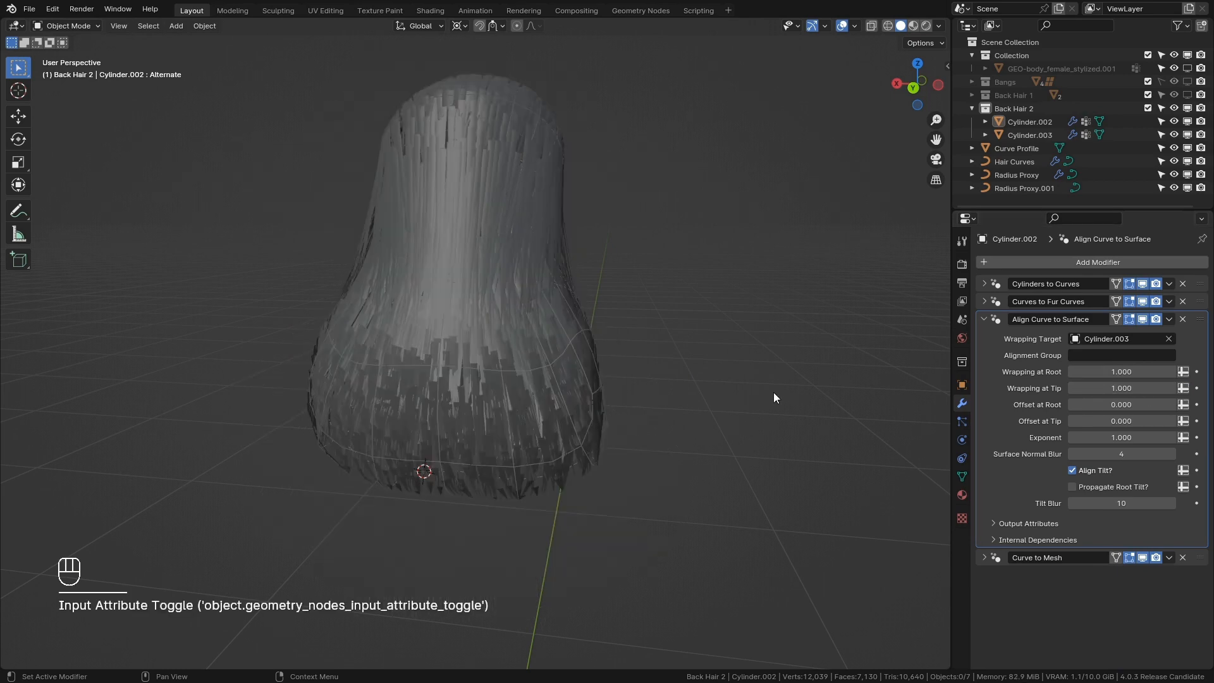
middle_click_drag(772, 392, 445, 239)
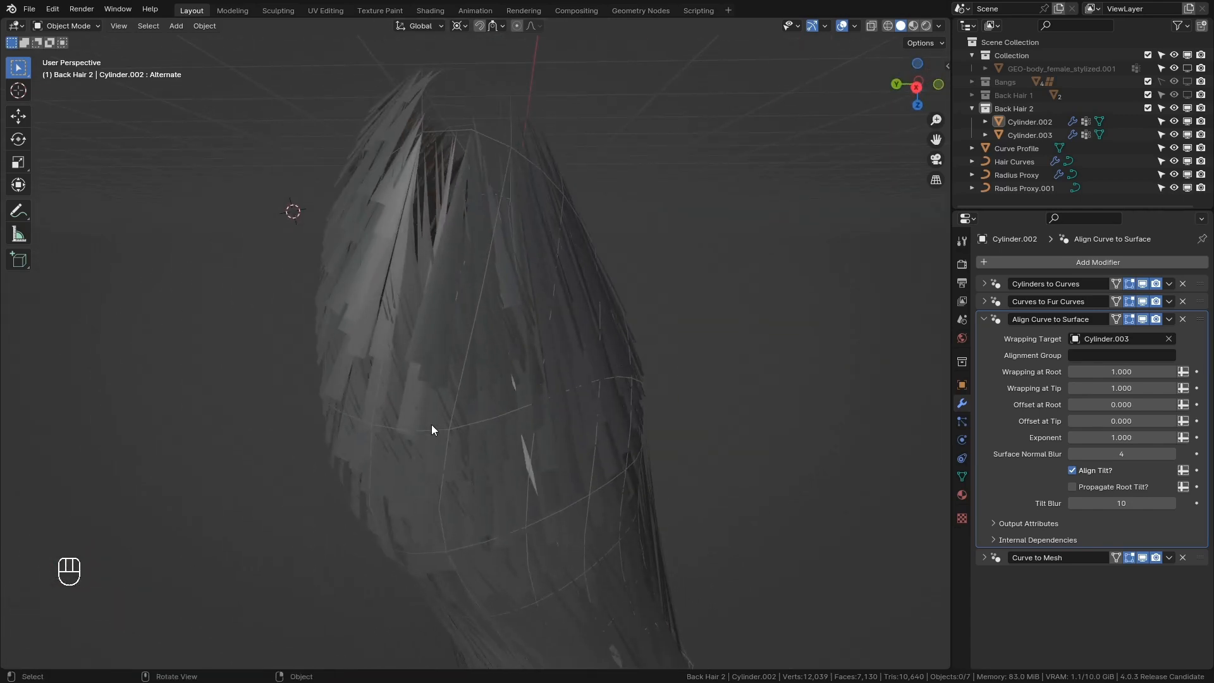
Step: Add a Resample Curve modifier, place it directly before Curve to Mesh and turn off its viewport display
left_click(984, 320)
left_click(1002, 258)
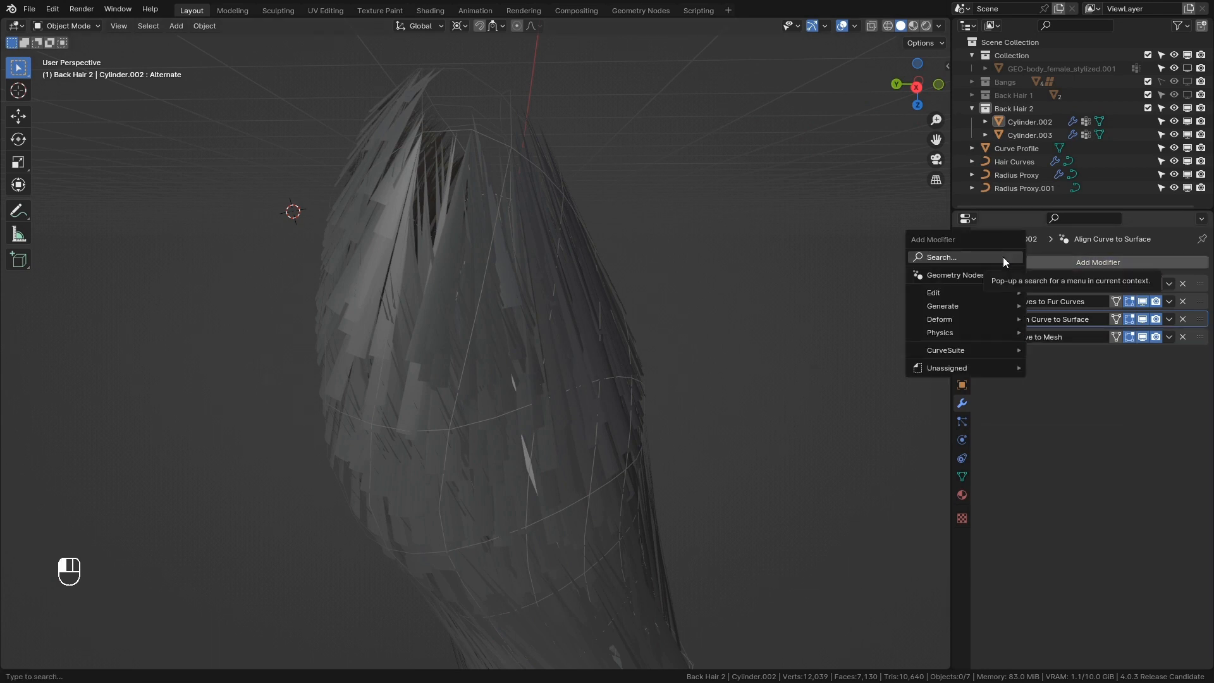
left_click(983, 256)
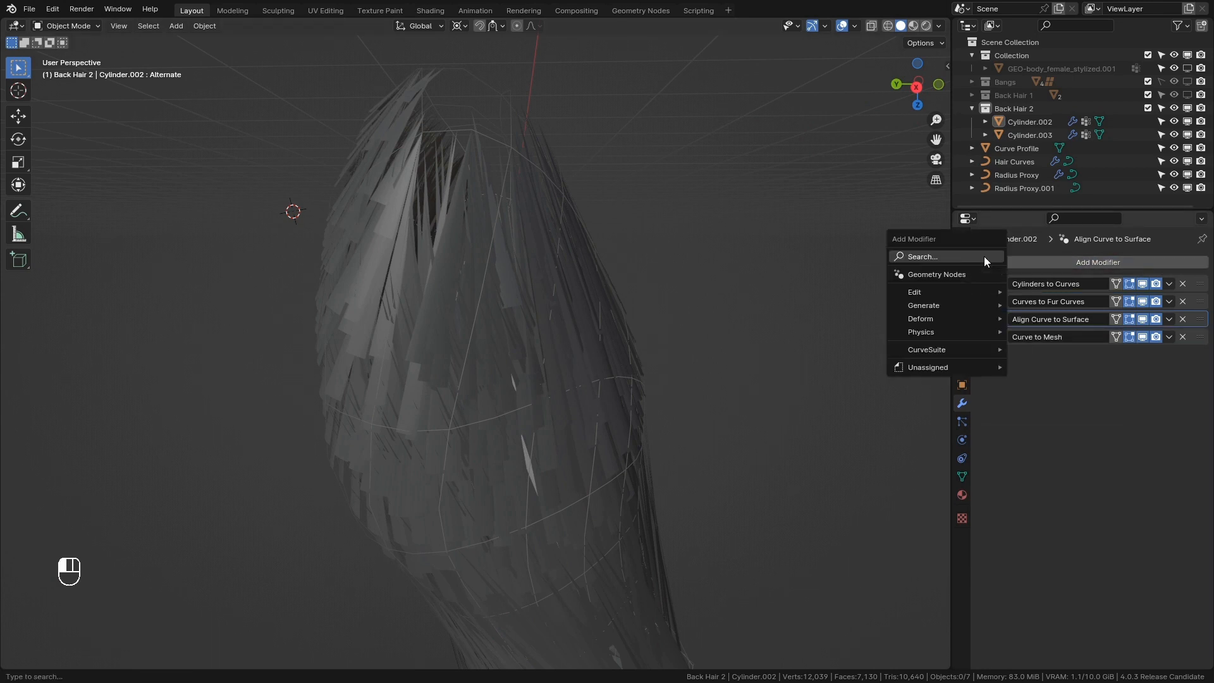
left_click(983, 256)
type("resam")
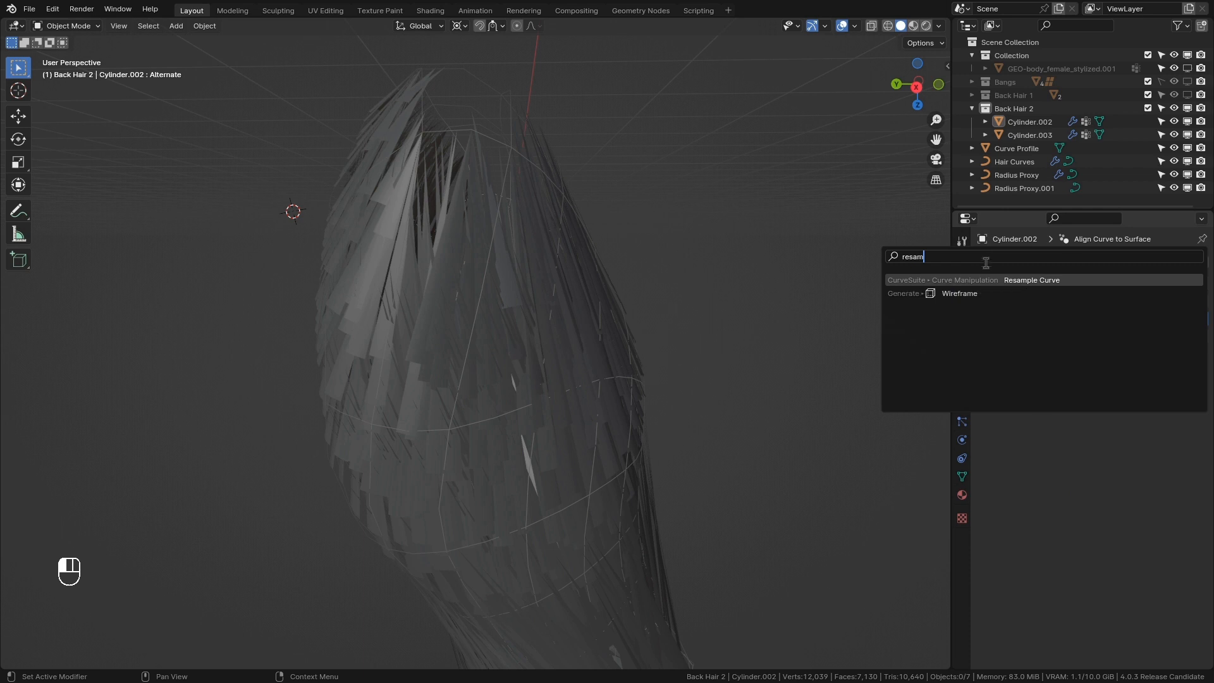
key("Return")
left_click_drag(995, 357, 995, 339)
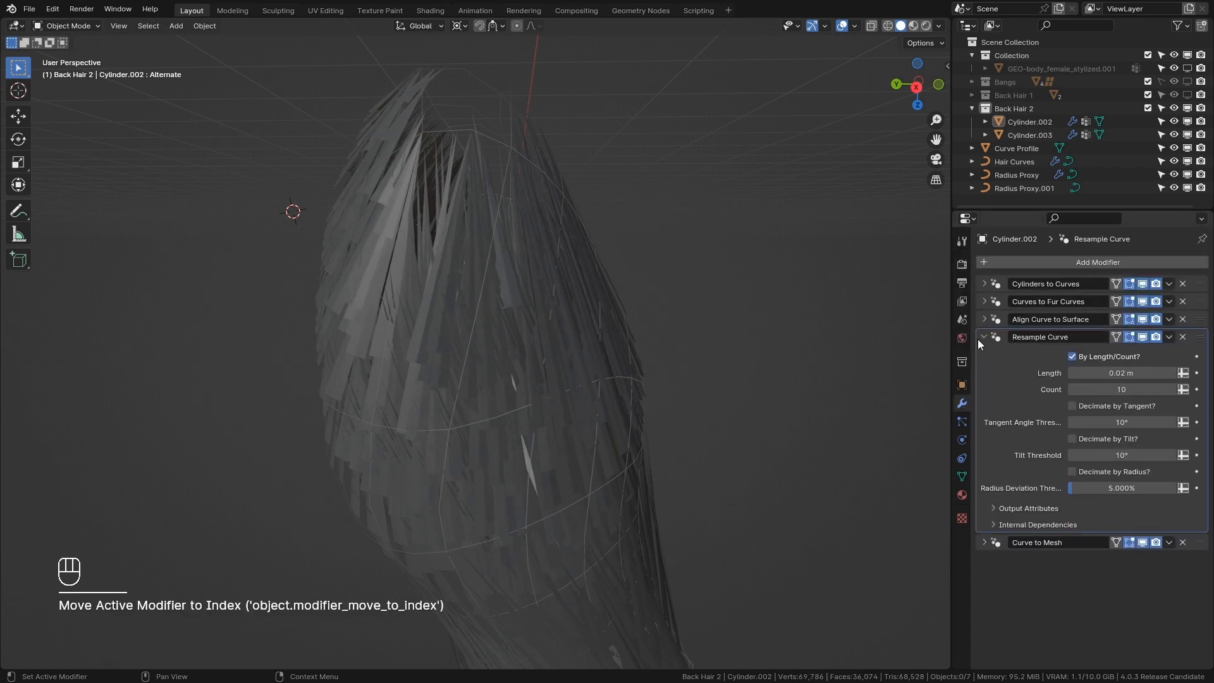
left_click(980, 338)
left_click(1142, 337)
Step: Add a Displace Curves modifier and place it directly after Align Curve to Surface
left_click(997, 259)
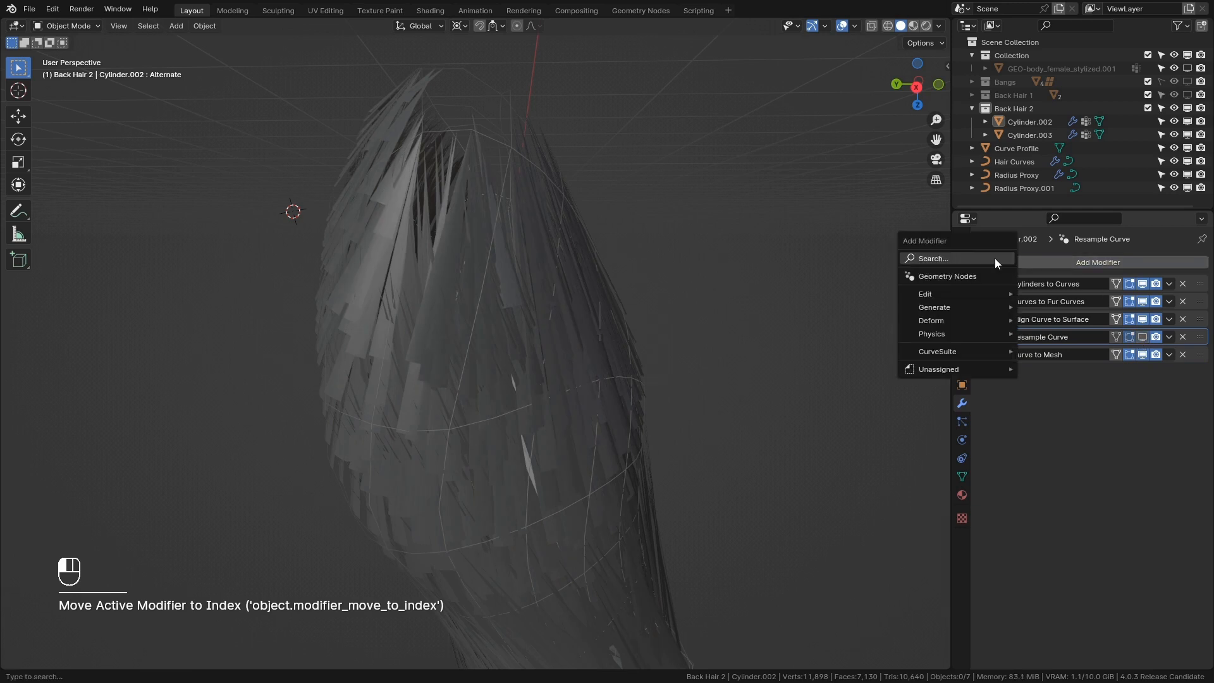
type("Dipslace")
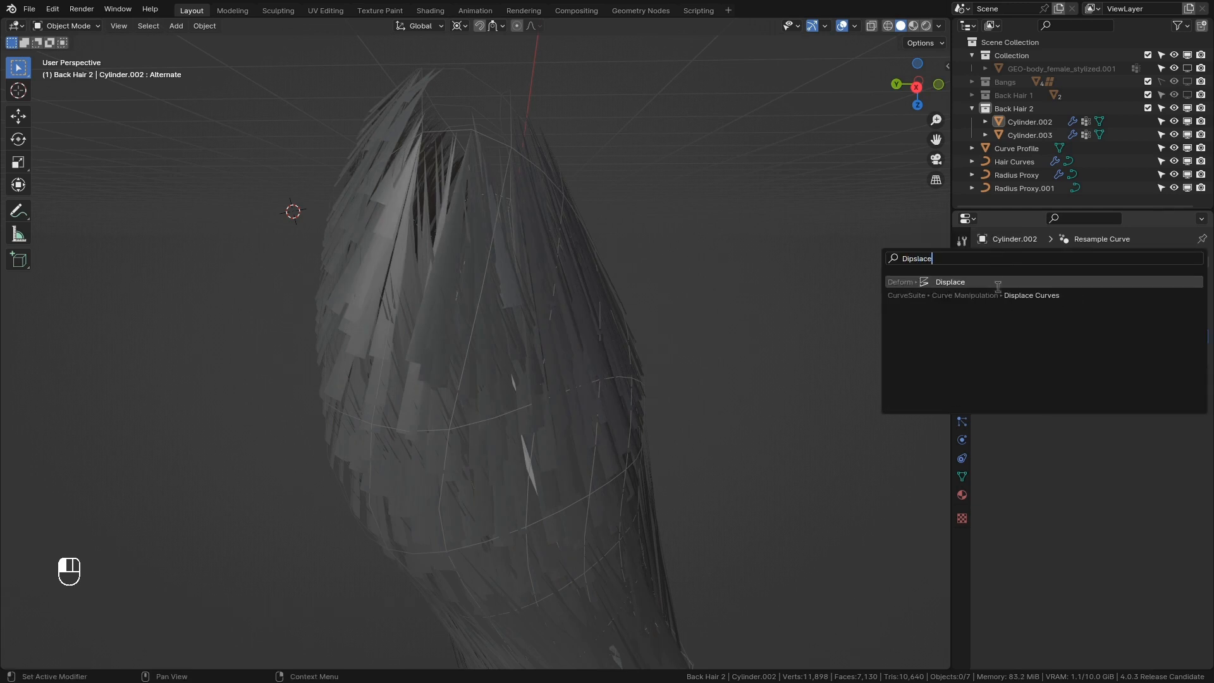
left_click(1005, 295)
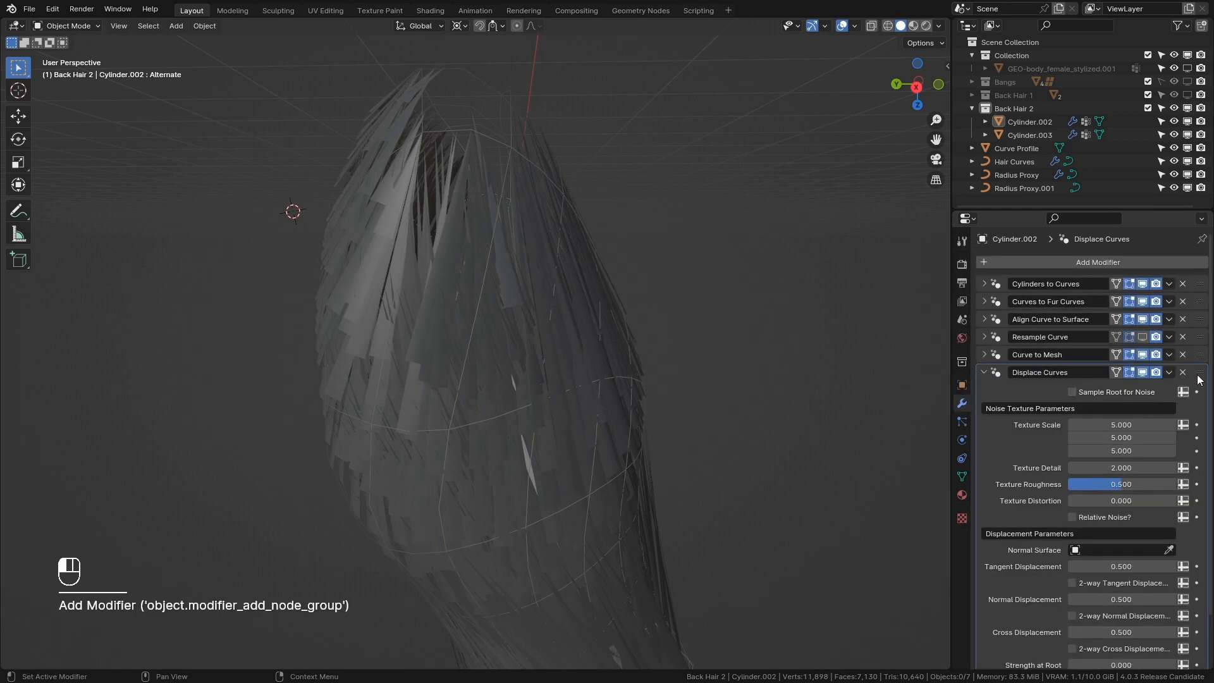
left_click_drag(1199, 378, 1105, 342)
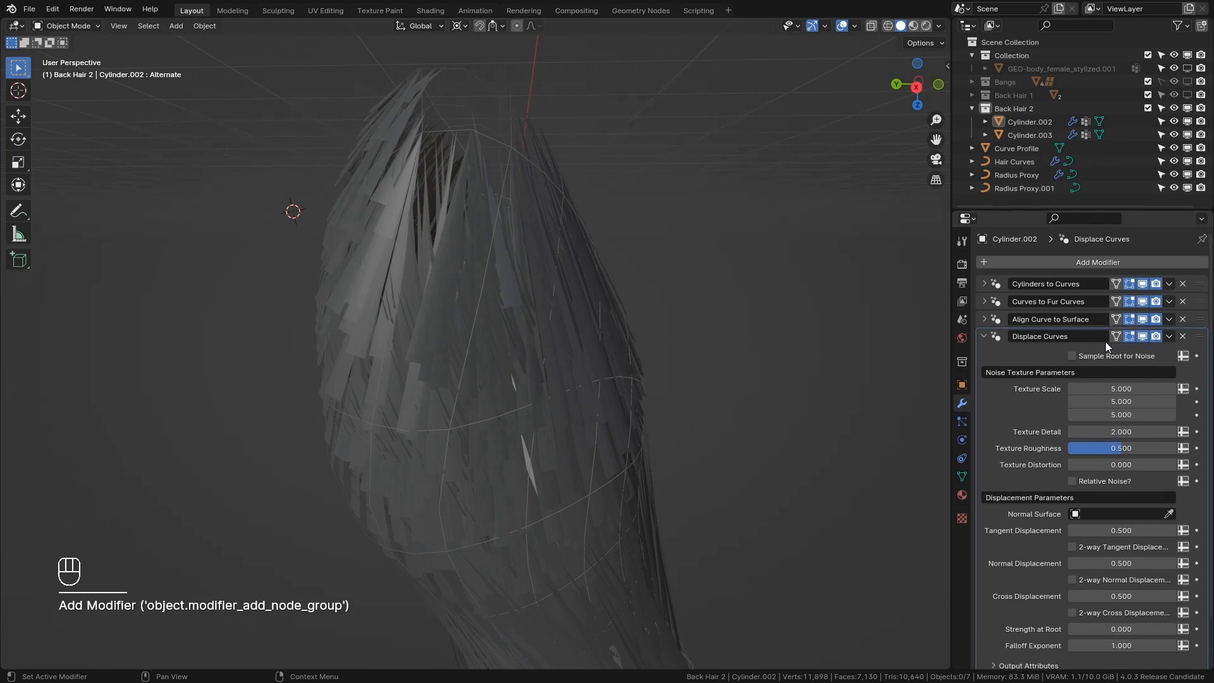
Step: Assign Cylinder.003 as the Normal Surface of Displace Curves
scroll(581, 310, "down", 6)
middle_click_drag(582, 309, 503, 438)
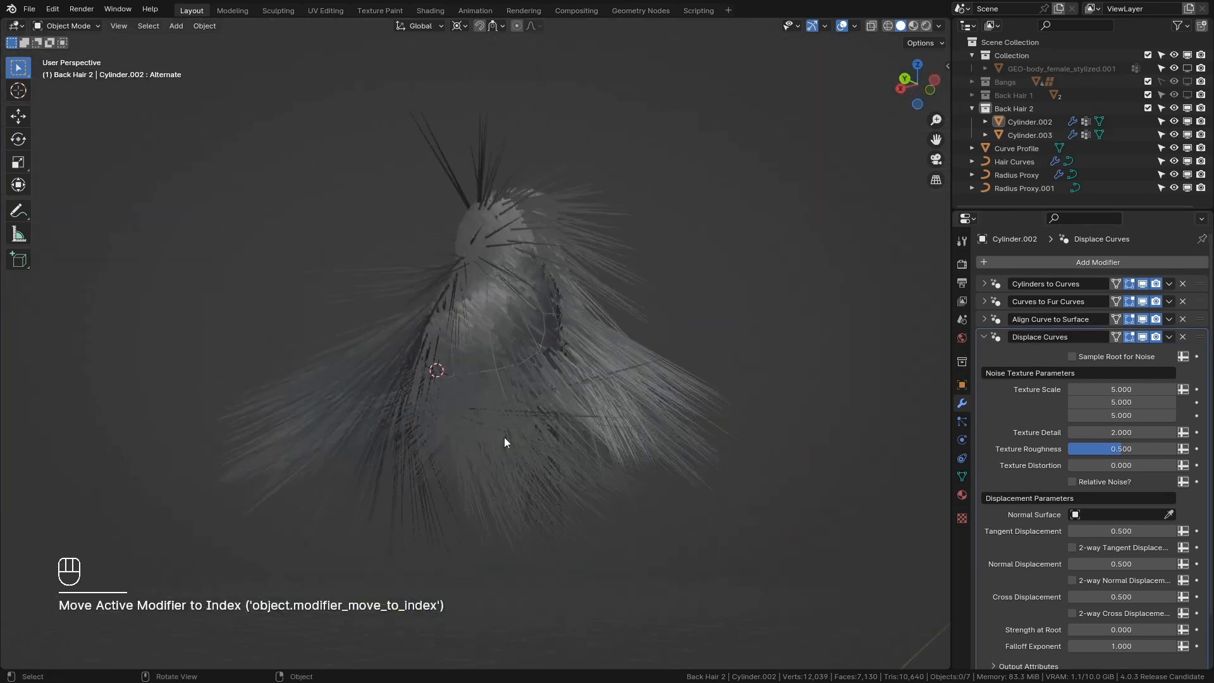
scroll(503, 440, "up", 3)
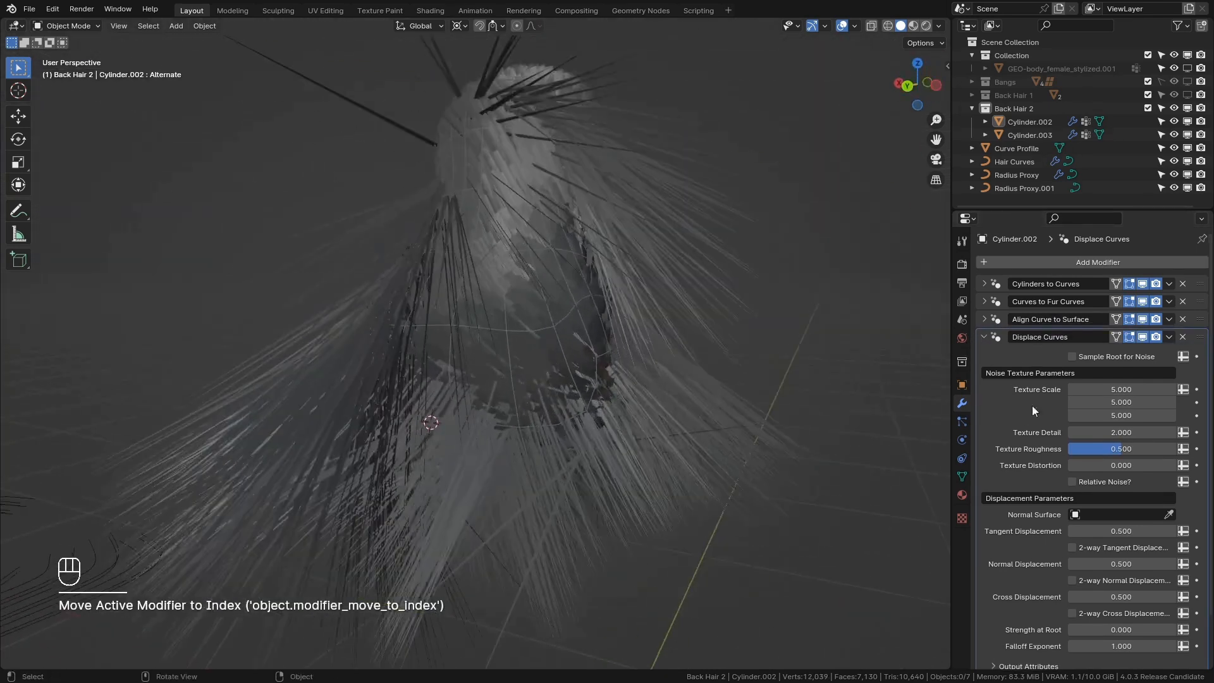
left_click(1025, 131)
middle_click_drag(571, 302, 730, 424)
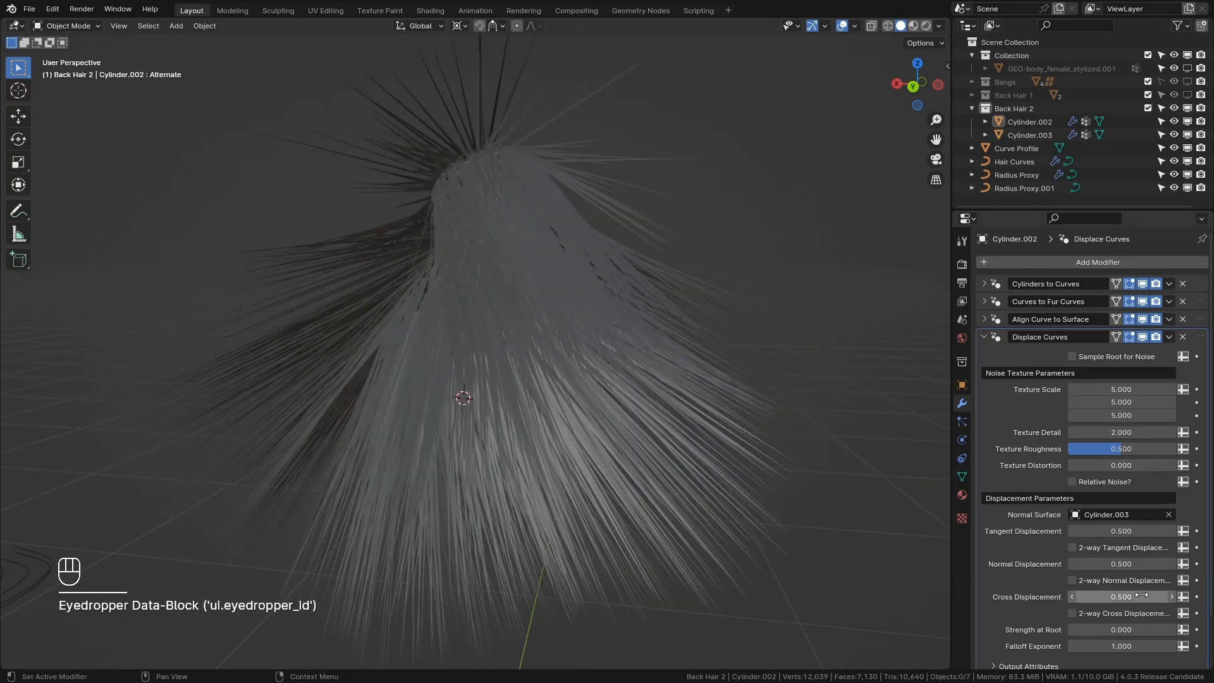
Step: Set the Cross, Normal and Tangent Displacement of Displace Curves to 0
key("Return")
left_click(1124, 562)
type("0")
key("Return")
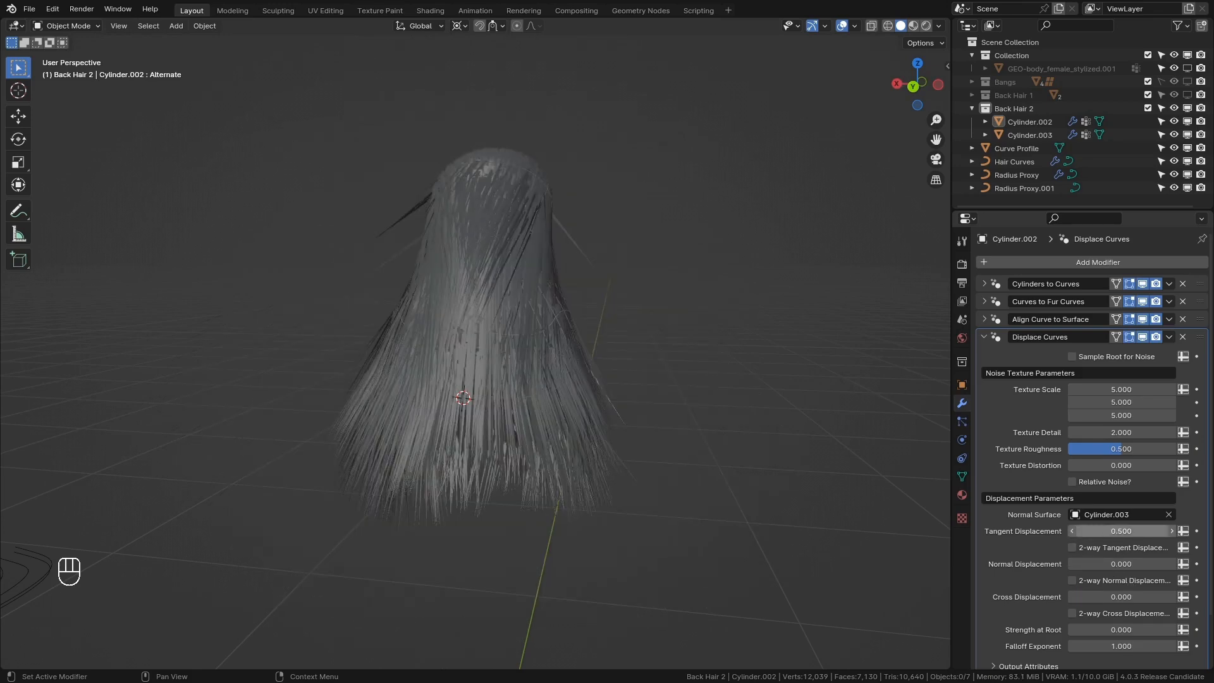
left_click(1128, 531)
type("0")
Step: Set the Normal Displacement of Displace Curves to 0.069 while viewing the lower hair up close
scroll(537, 437, "up", 3)
middle_click_drag(538, 436, 560, 436)
scroll(559, 436, "up", 4)
left_click_drag(1122, 563, 1176, 564, "shift")
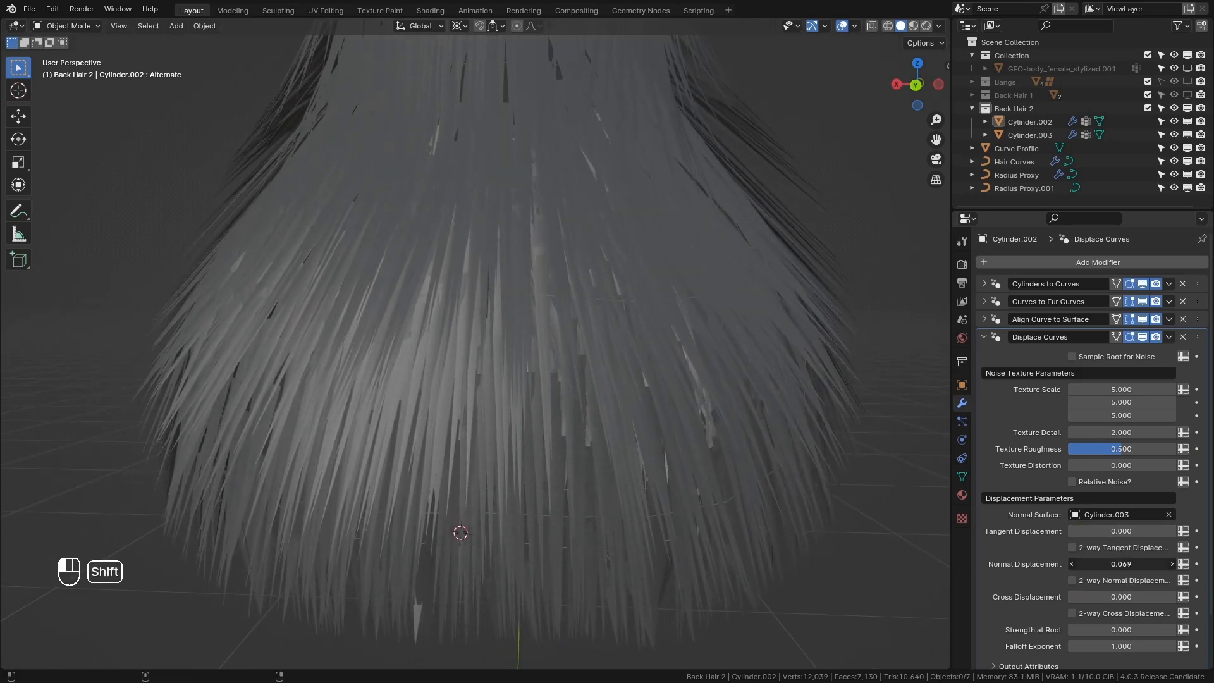
Step: Widen the hair strands by raising Scale X of Curve to Mesh to about 2.48
middle_click_drag(790, 399, 591, 461)
left_click(987, 335)
left_click(987, 373)
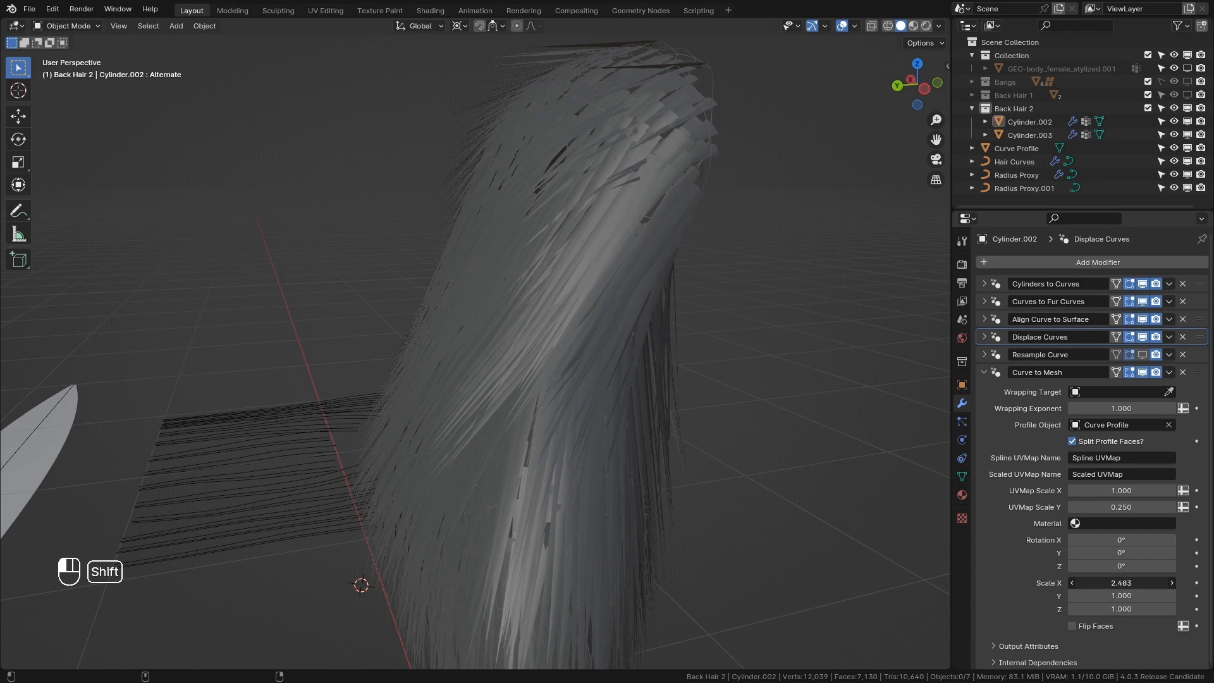
middle_click_drag(812, 484, 645, 420)
left_click(990, 373)
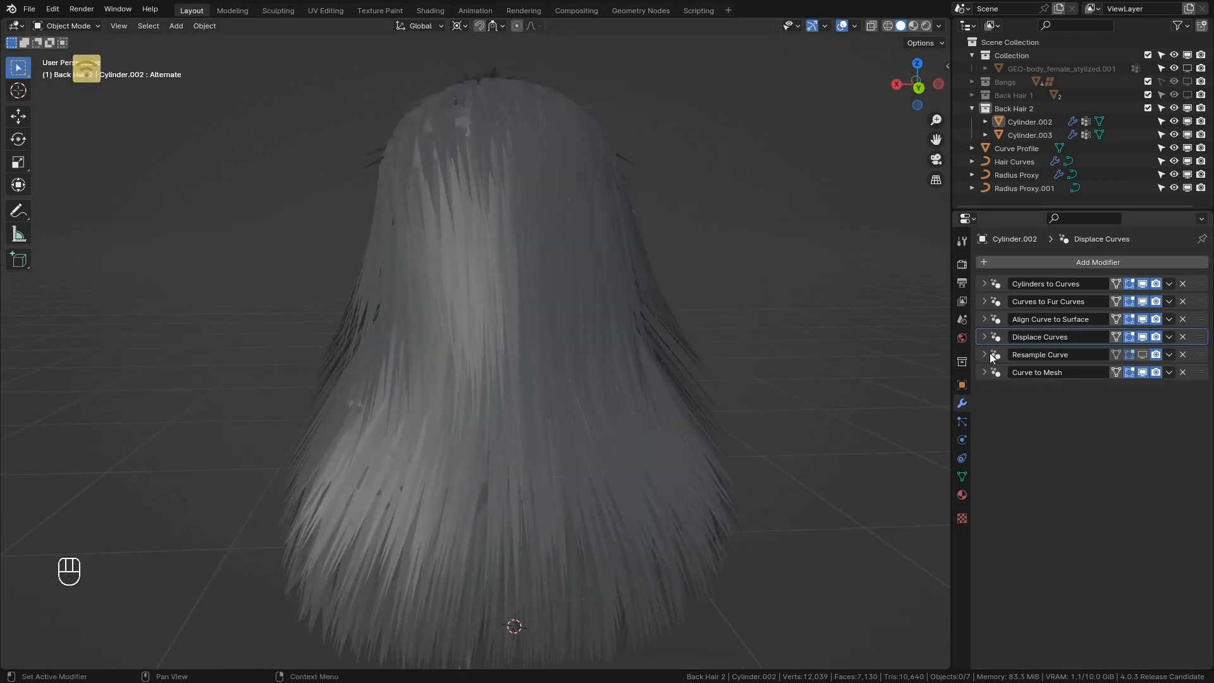
Step: Set the Cross Displacement of Displace Curves to 0.069 and enable 2-way Cross Displacement
left_click(986, 336)
middle_click_drag(705, 456, 696, 425, "shift")
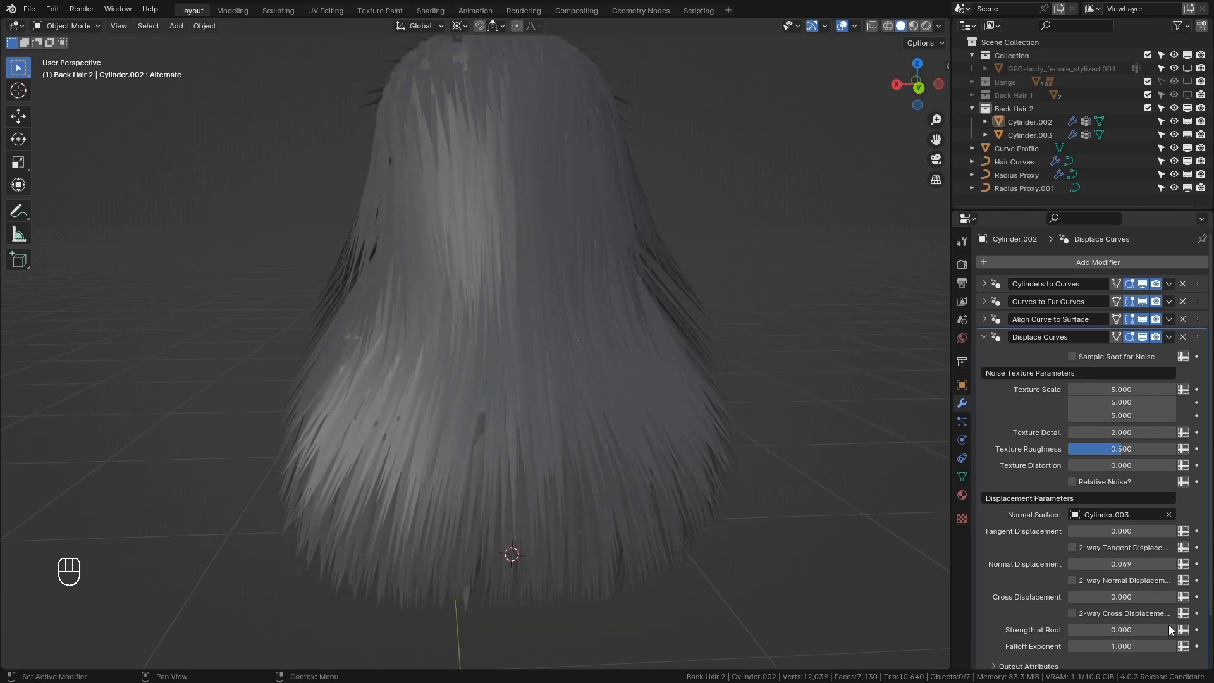
left_click_drag(1119, 597, 1148, 597, "shift")
left_click(1120, 620)
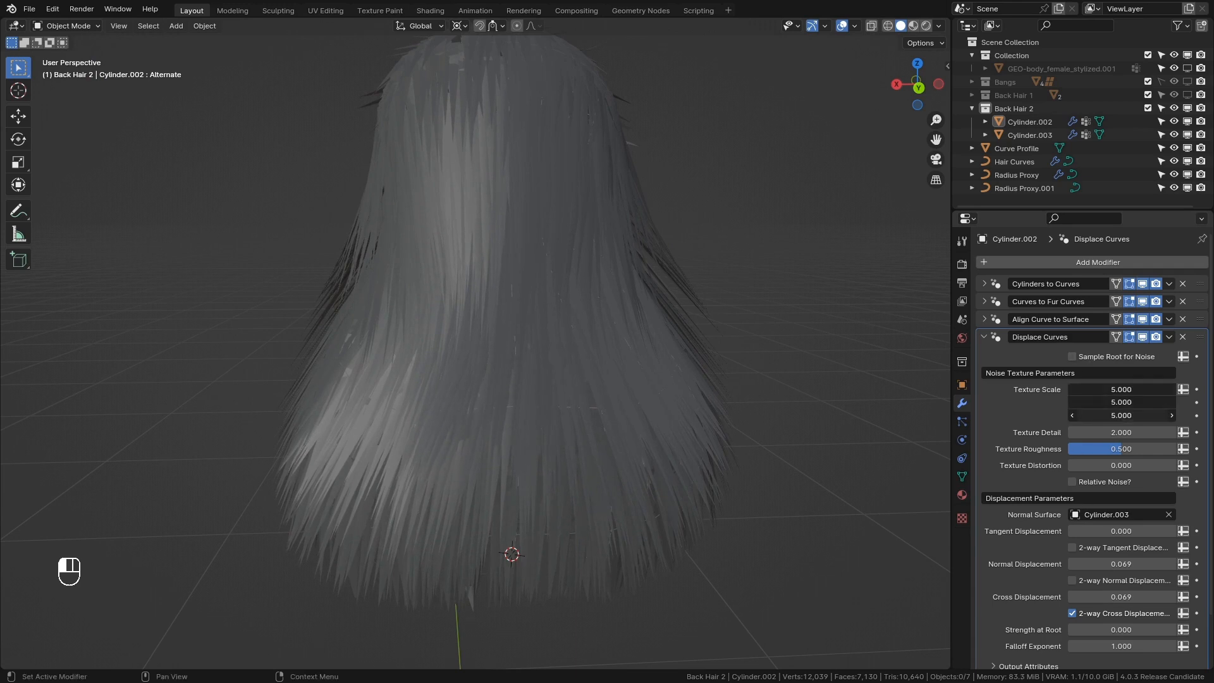
Step: Set all three Texture Scale values of Displace Curves to 13.690 and its Normal Displacement to 0.097
left_click_drag(1120, 416, 1172, 415)
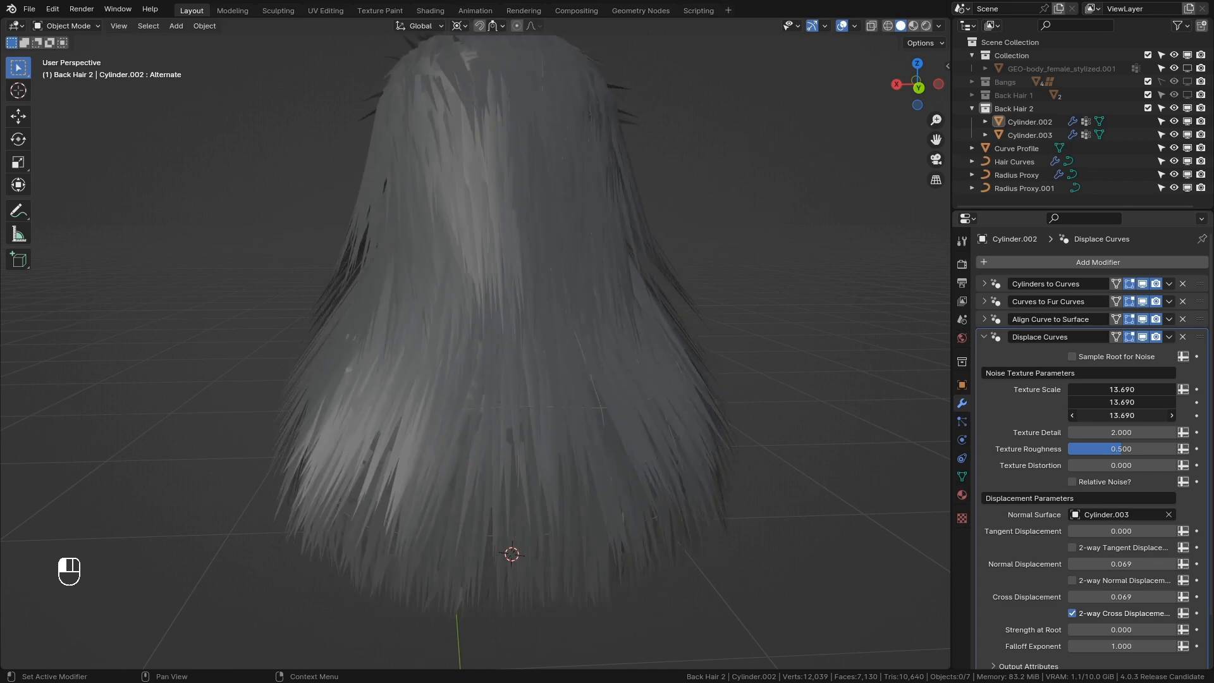
left_click_drag(1135, 563, 1156, 563, "shift")
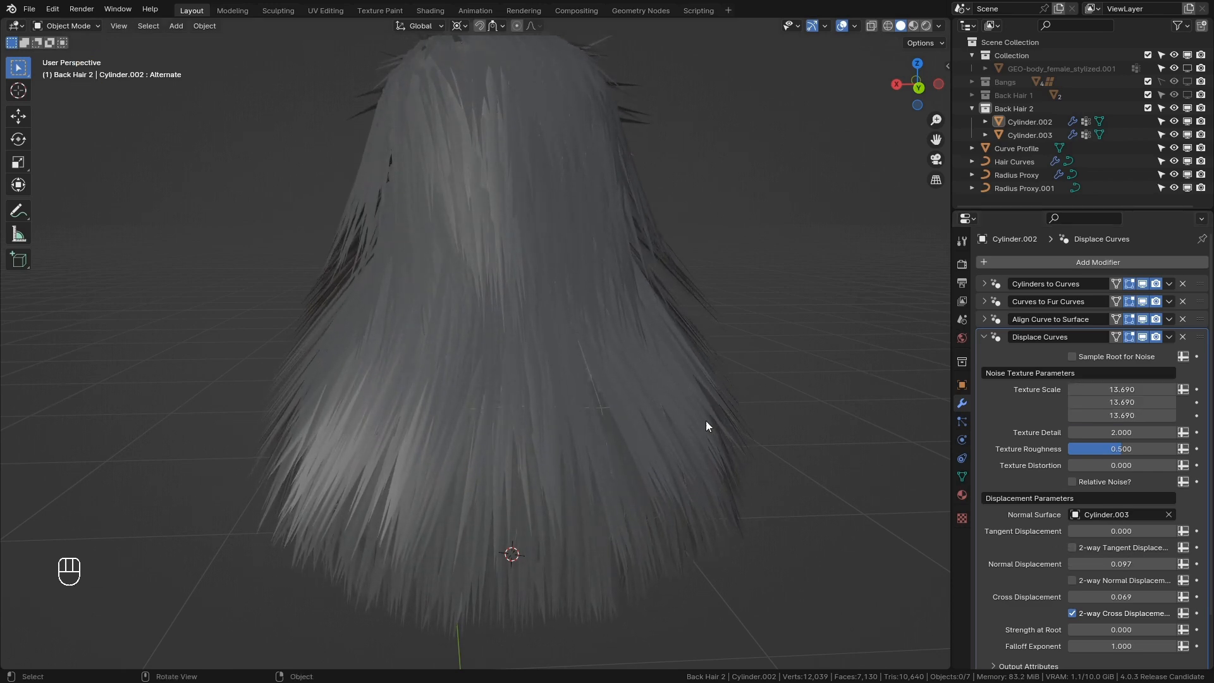
middle_click_drag(708, 425, 664, 493)
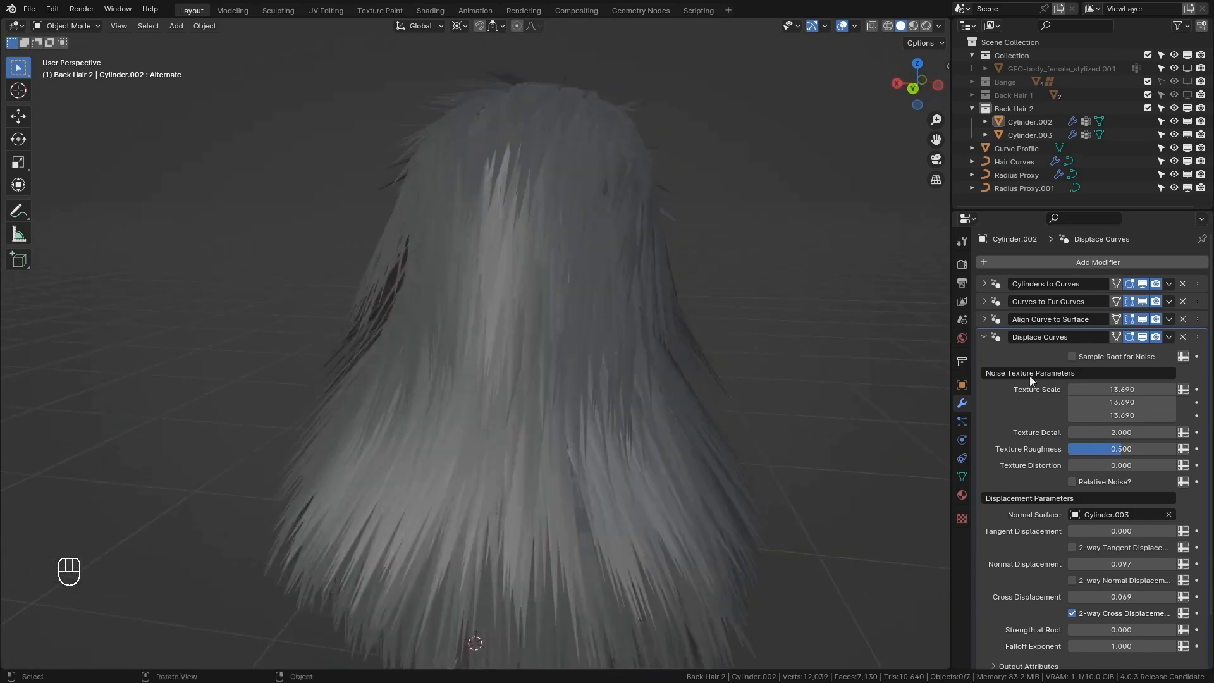
Step: Collapse Displace Curves, expand Curves to Fur Curves and disable Cylinder.003 in the viewport
left_click(984, 338)
middle_click_drag(593, 383, 569, 390)
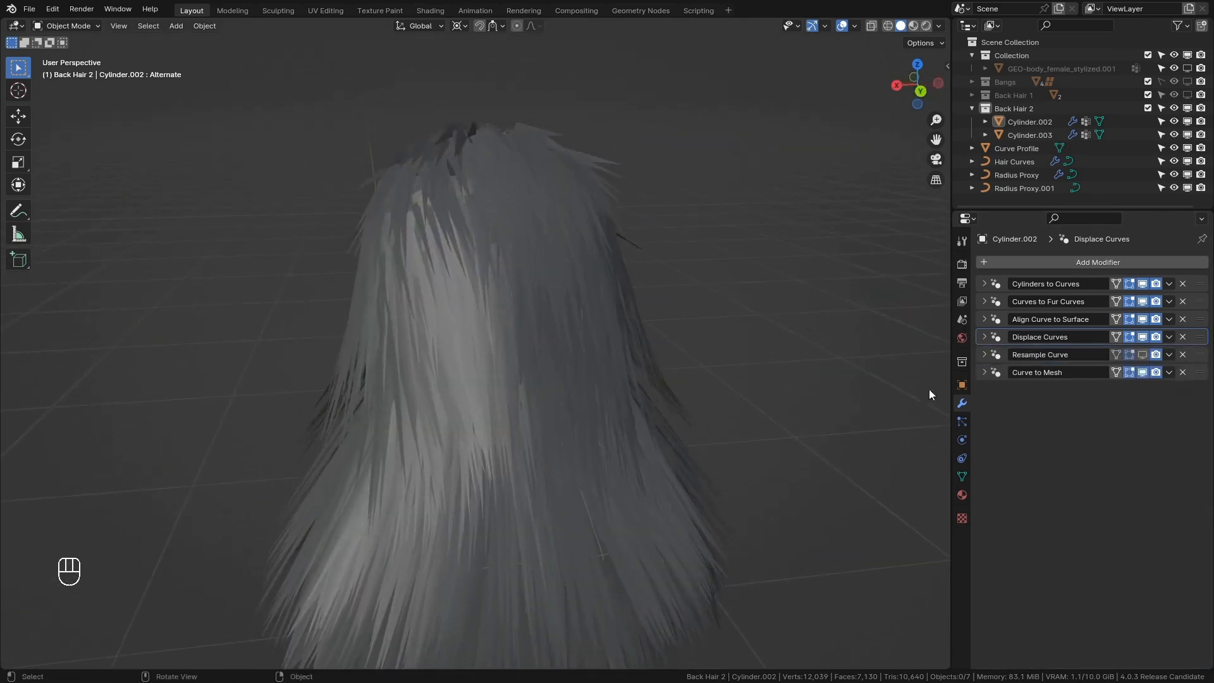
left_click(983, 302)
middle_click_drag(497, 393, 612, 414)
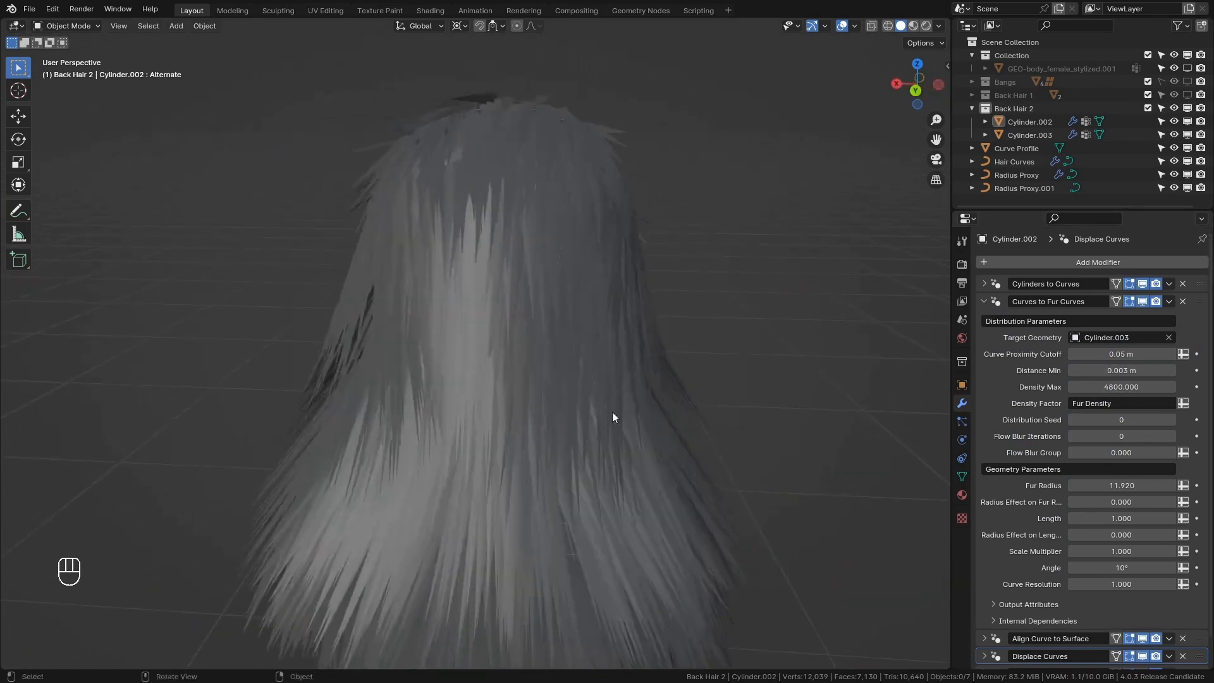
middle_click_drag(828, 428, 804, 495)
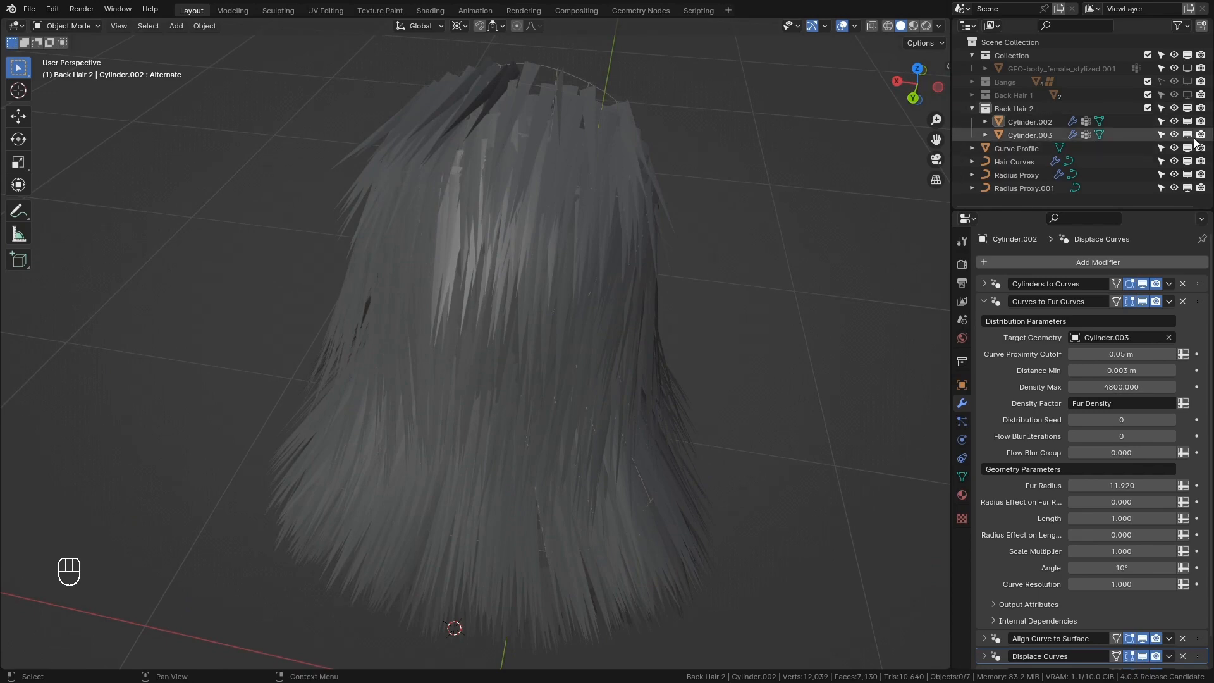
middle_click_drag(623, 395, 641, 294, "shift")
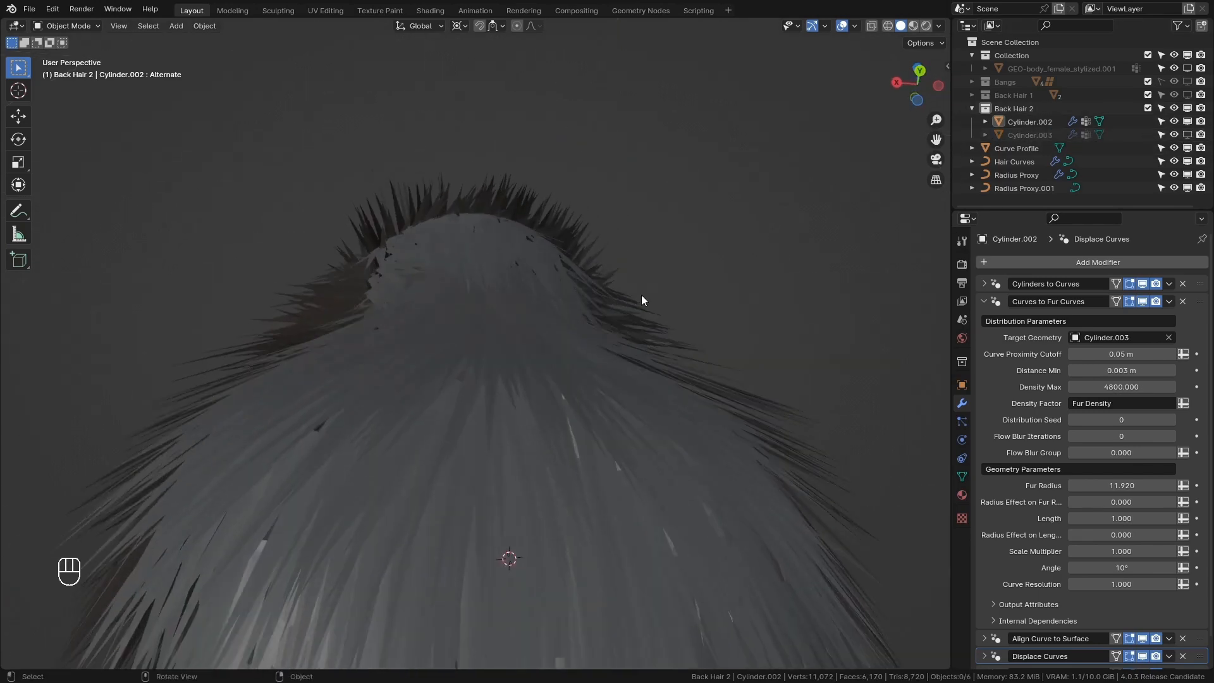
Step: Examine the underside and hollow interior of the hair from below
scroll(638, 354, "down", 3)
middle_click_drag(622, 480, 605, 355, "shift")
scroll(622, 298, "up", 2)
middle_click(490, 348, "alt")
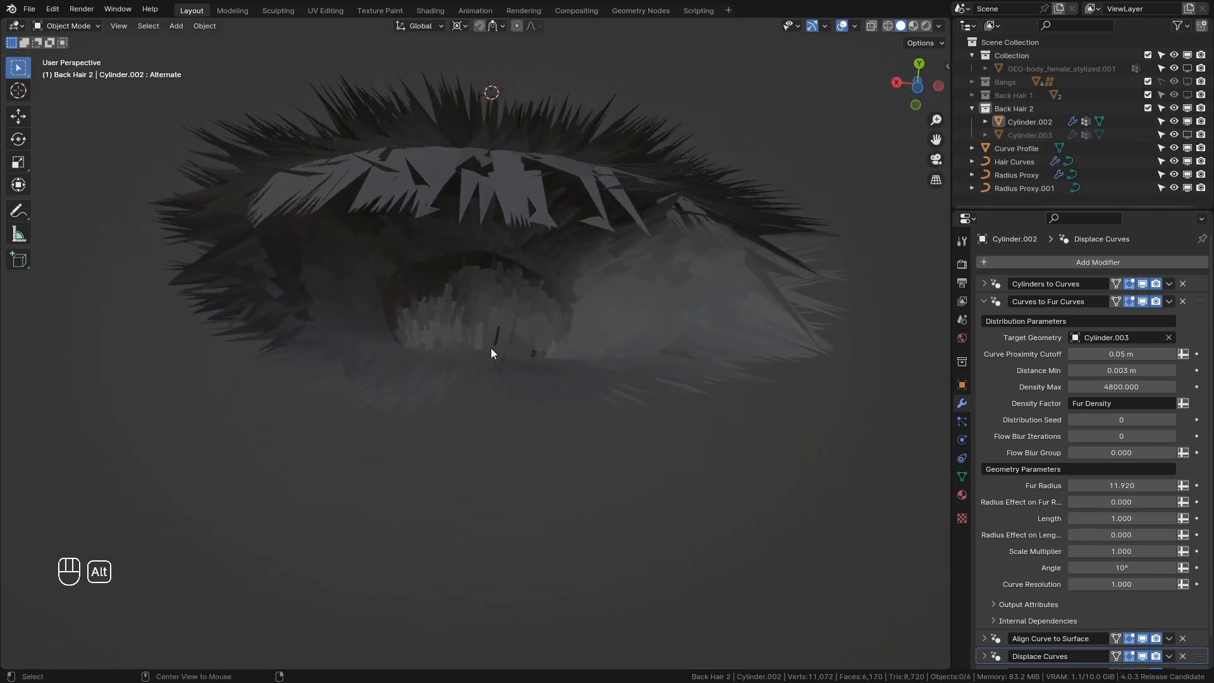
scroll(490, 348, "up", 6)
middle_click_drag(490, 348, 484, 210)
scroll(525, 427, "down", 4)
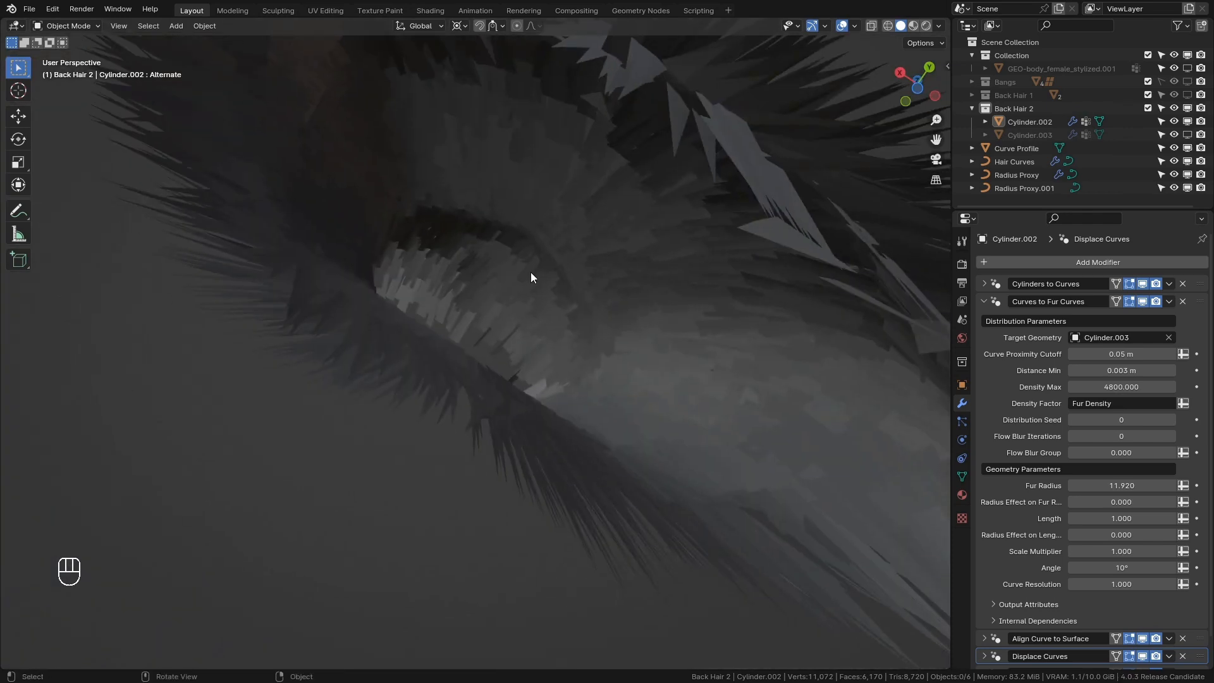
middle_click_drag(530, 272, 457, 325)
scroll(430, 365, "down", 6)
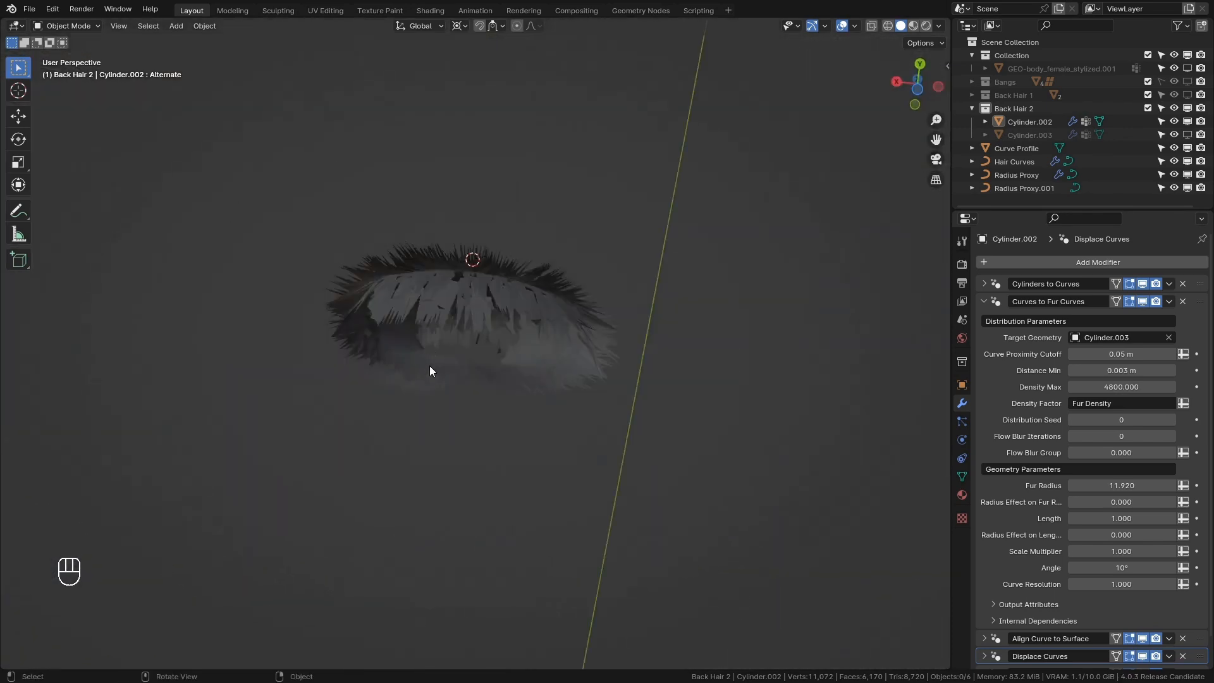
Step: Examine the hair's length and lower tips from the back and sides
middle_click_drag(430, 365, 411, 214)
scroll(442, 512, "up", 2)
middle_click(449, 517, "alt")
scroll(450, 517, "up", 3)
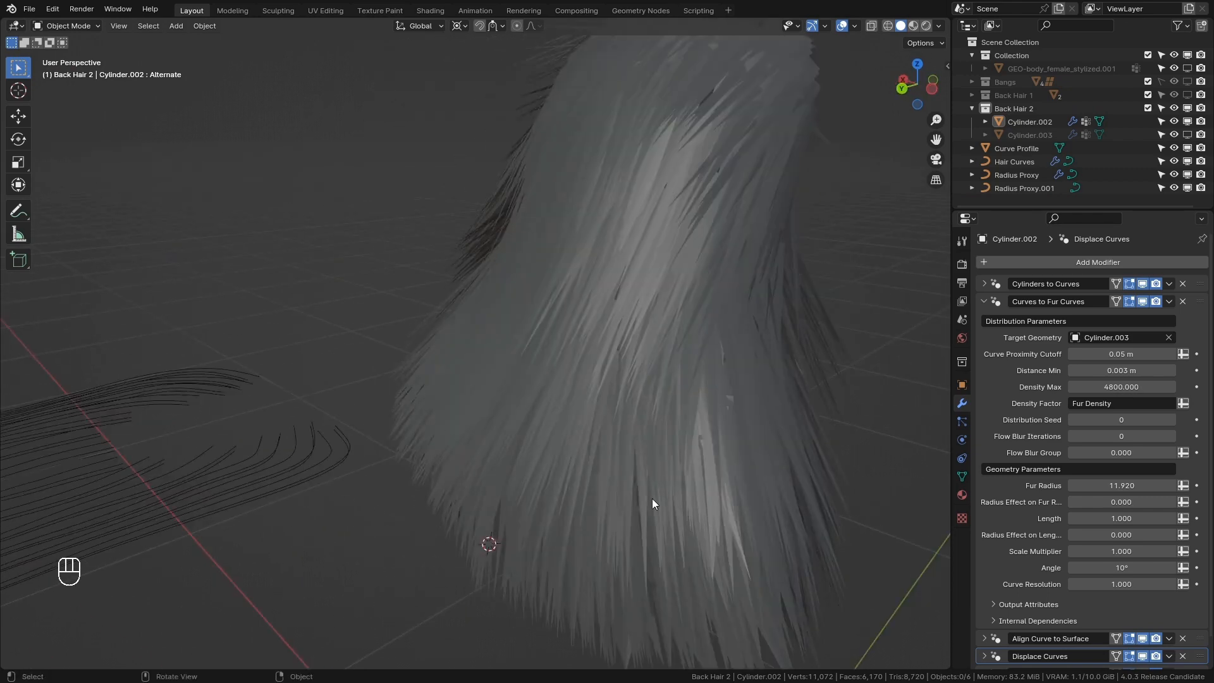
scroll(652, 499, "down", 2)
middle_click_drag(653, 500, 741, 485)
scroll(742, 485, "down", 1)
middle_click_drag(658, 452, 657, 411)
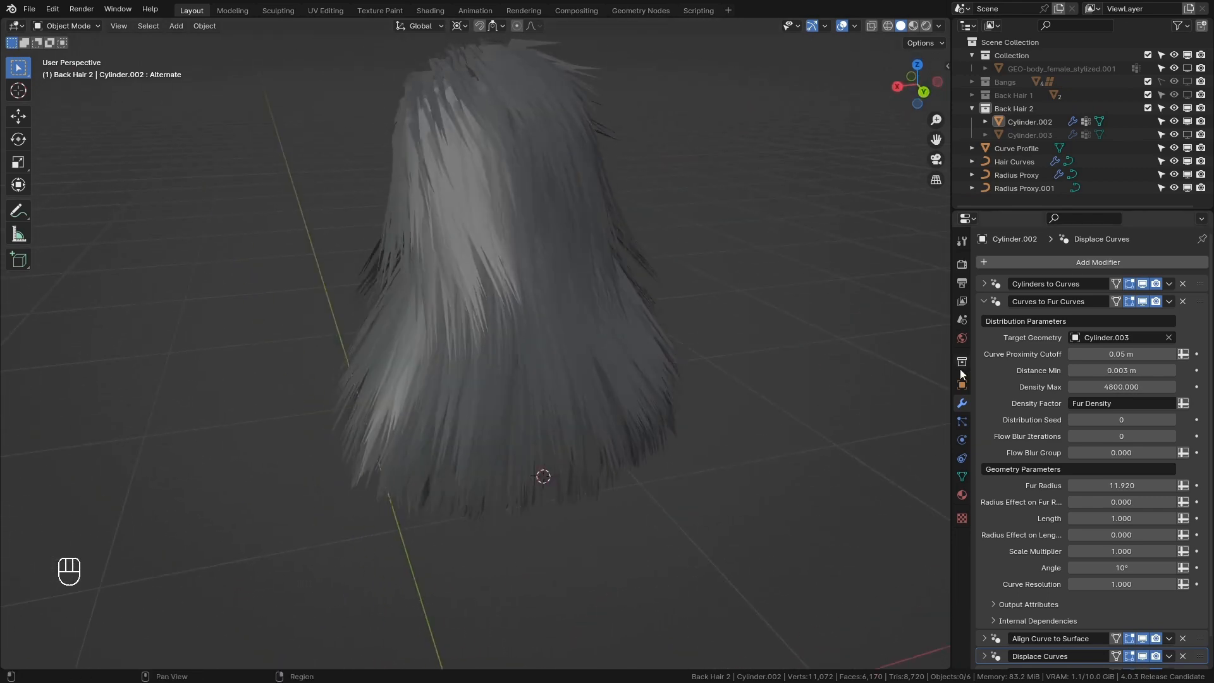
Step: Collapse Curves to Fur Curves, expand Resample Curve and enable it in the viewport
left_click(983, 302)
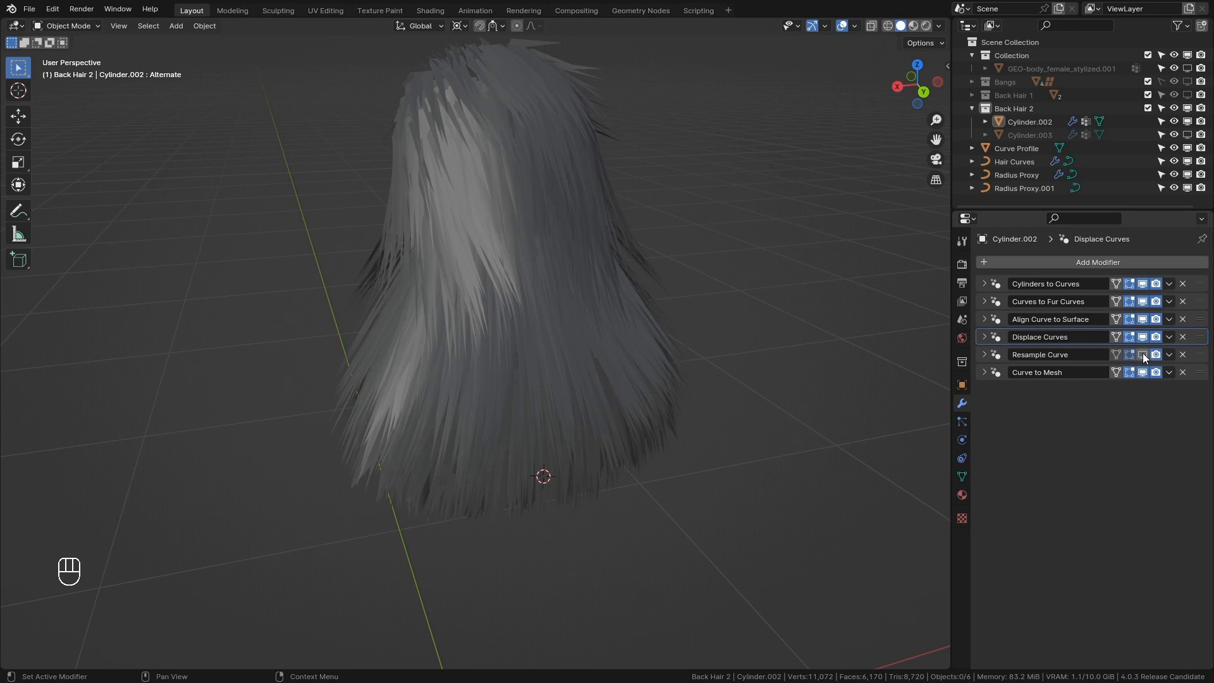
left_click(988, 352)
middle_click_drag(728, 281, 621, 313, "shift")
scroll(621, 313, "up", 3)
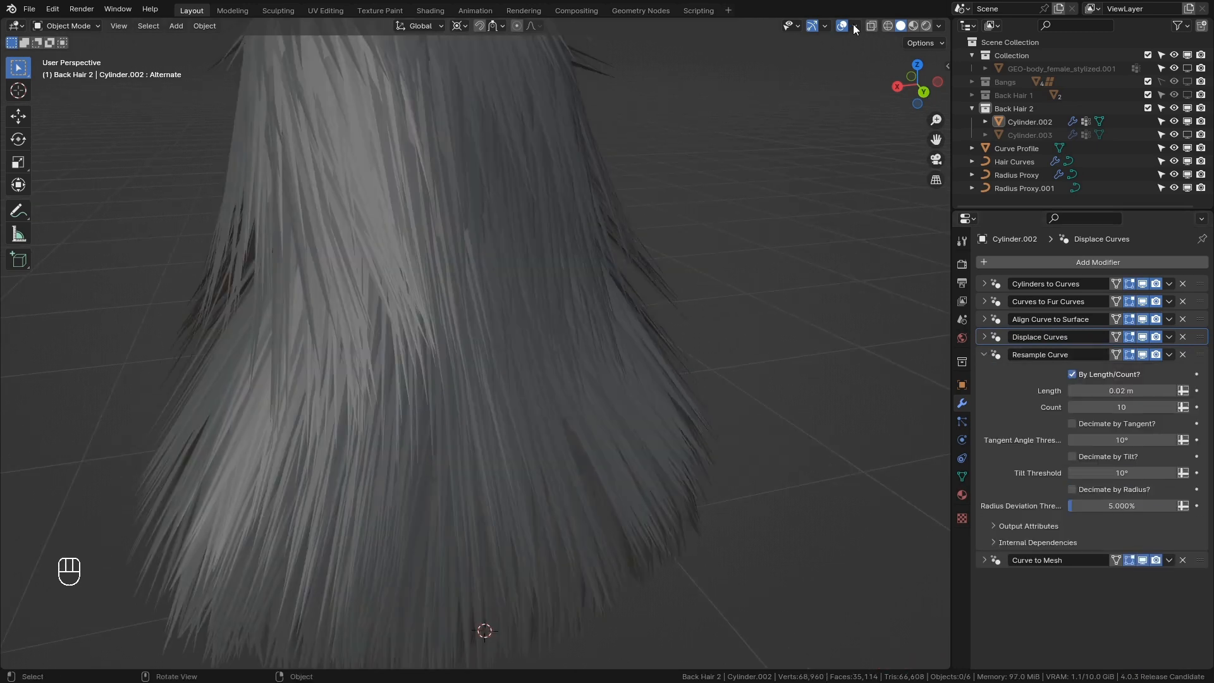
Step: With the wireframe overlay shown, disable By Length/Count in Resample Curve and set its Length to 0.04 m
left_click(854, 25)
left_click(773, 247)
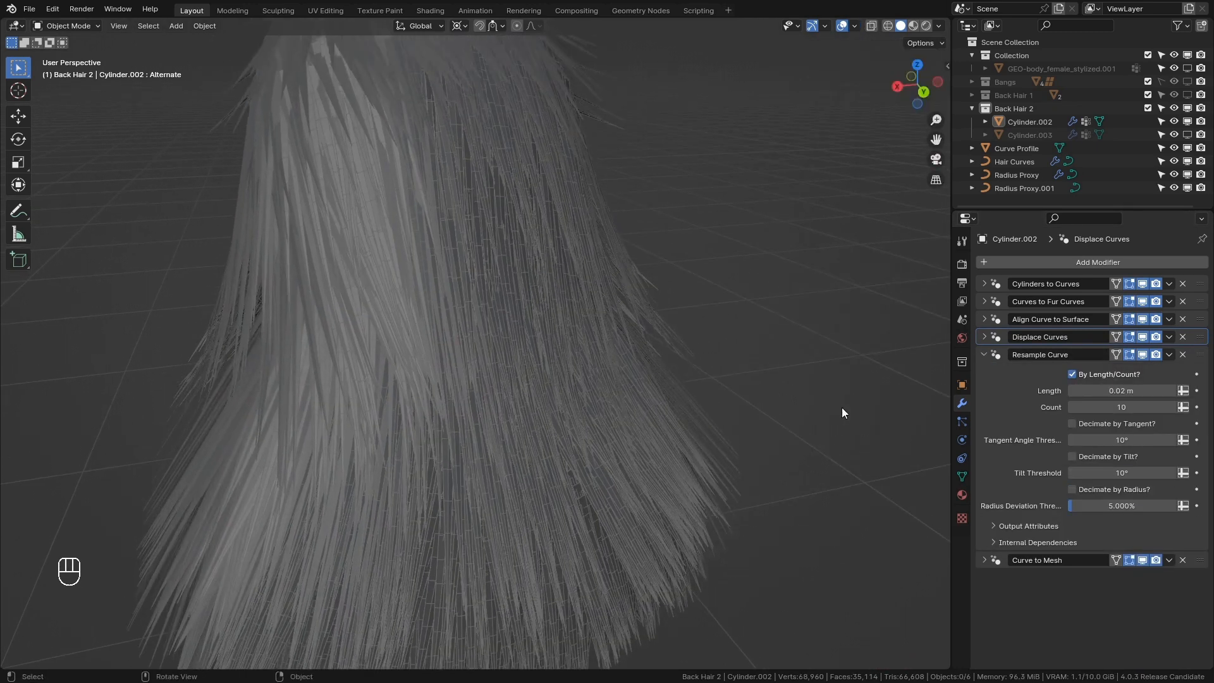
double_click(1127, 389)
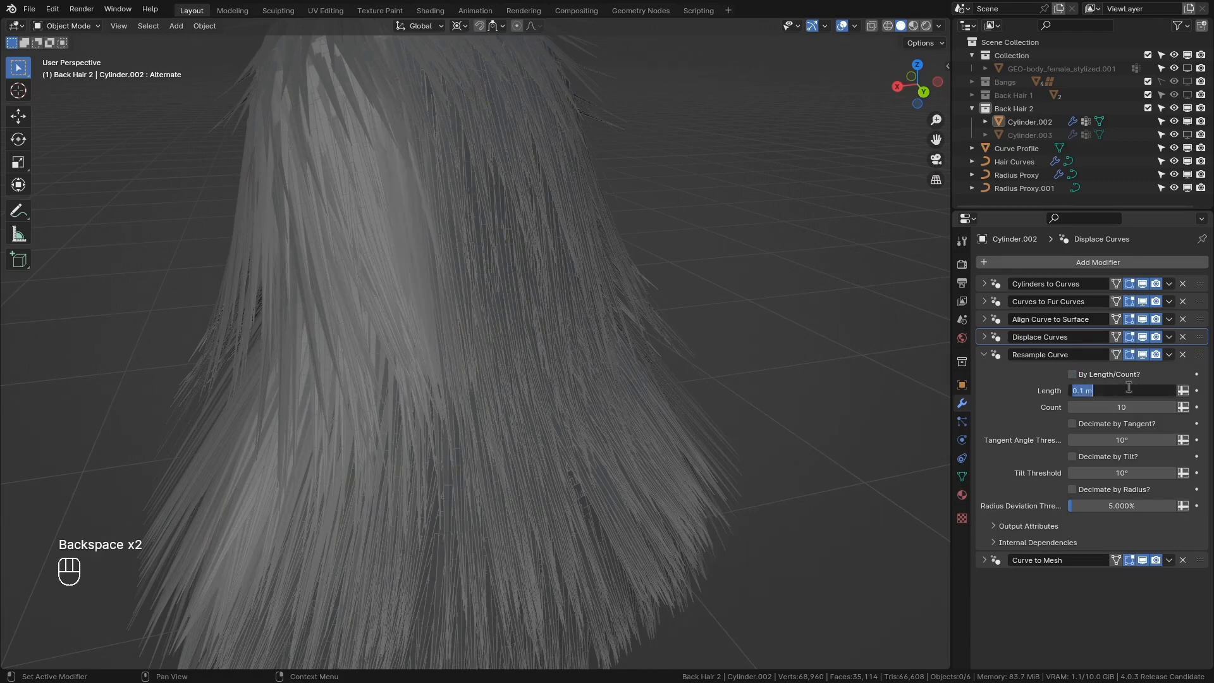
key("BackSpace")
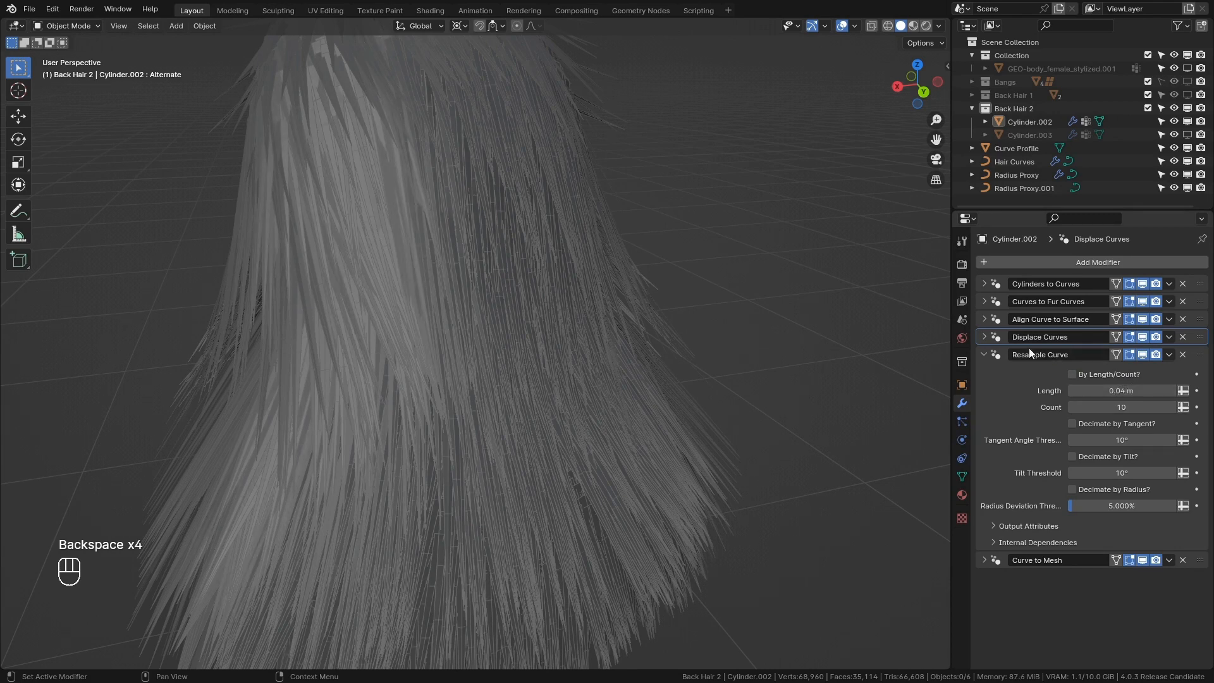
Step: Move Resample Curve above Displace Curves in the modifier stack and expand Displace Curves
left_click(992, 354)
left_click_drag(1189, 354, 1192, 336)
left_click(983, 355)
left_click(1037, 445)
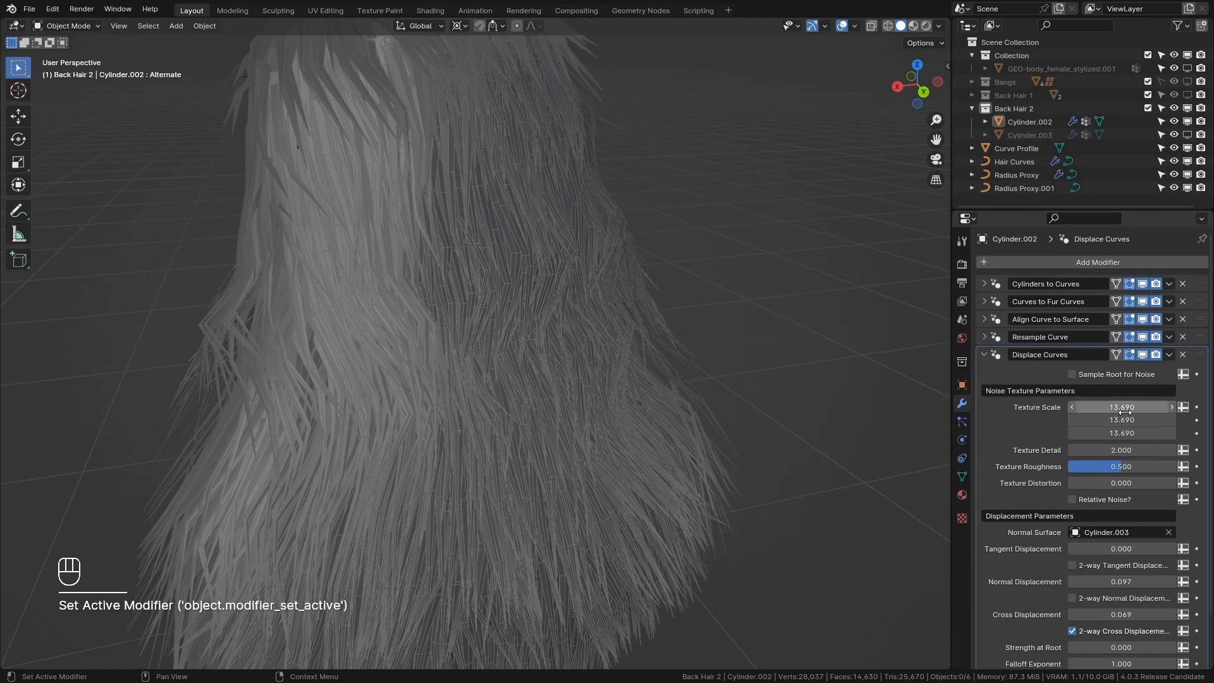
Step: Set the Y Texture Scale of Displace Curves to 12.410 and hide the wireframe overlay
left_click_drag(1122, 420, 1070, 420)
left_click(855, 26)
left_click(773, 248)
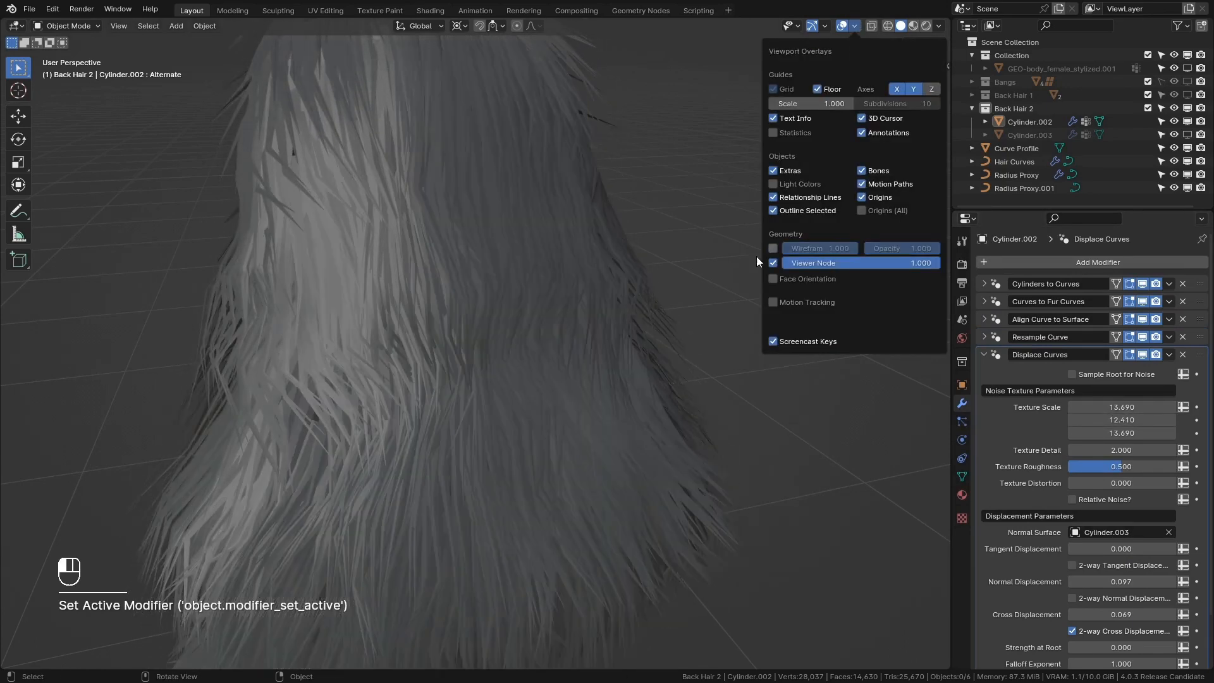
Step: Reduce the Y Texture Scale of Displace Curves to 8.130 for longer waves along the strands
middle_click_drag(644, 373, 599, 386)
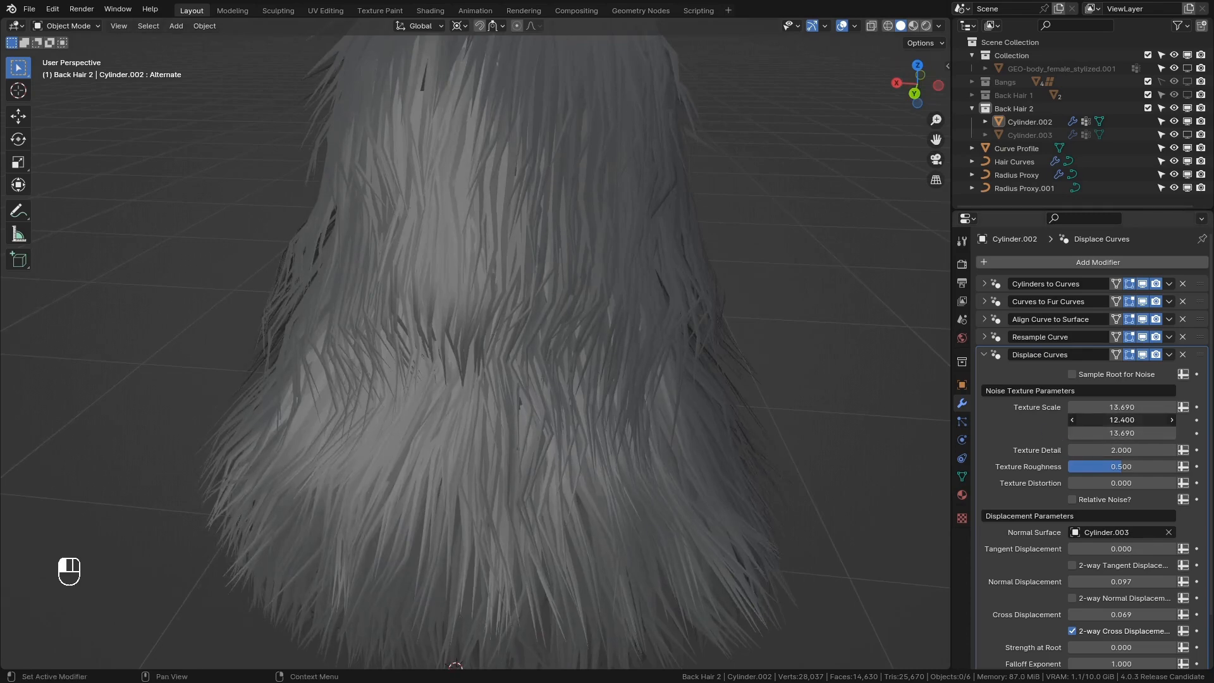
left_click_drag(1122, 420, 1074, 419)
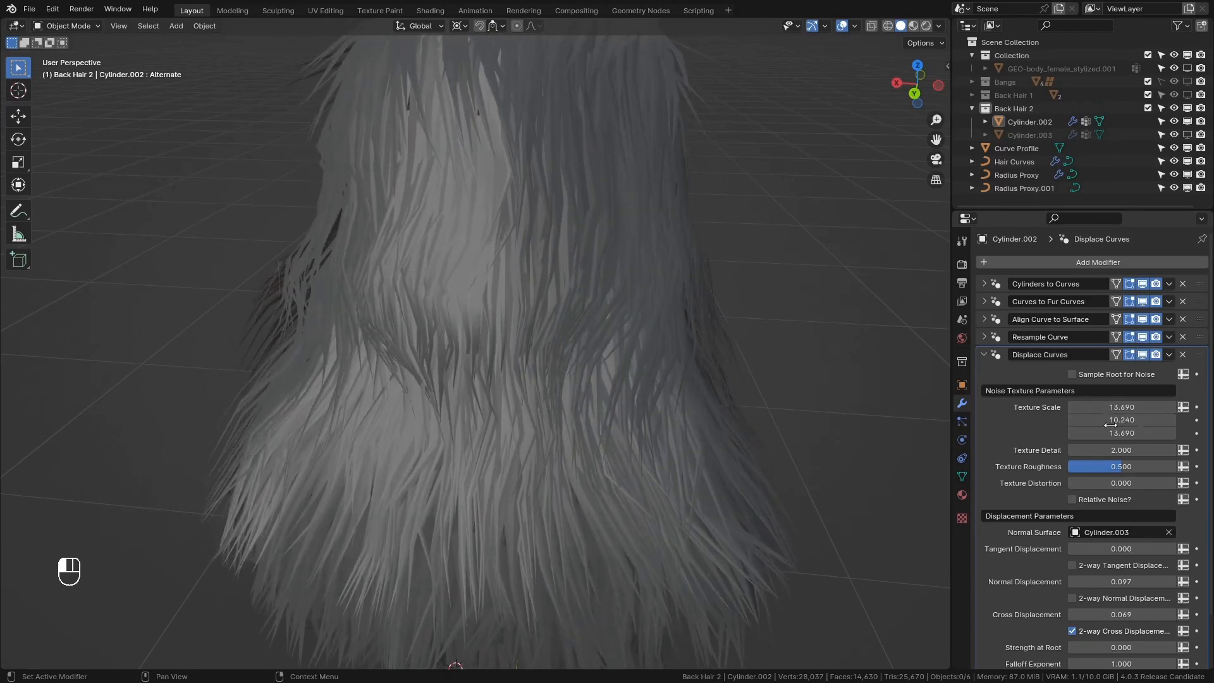
middle_click_drag(720, 399, 942, 430)
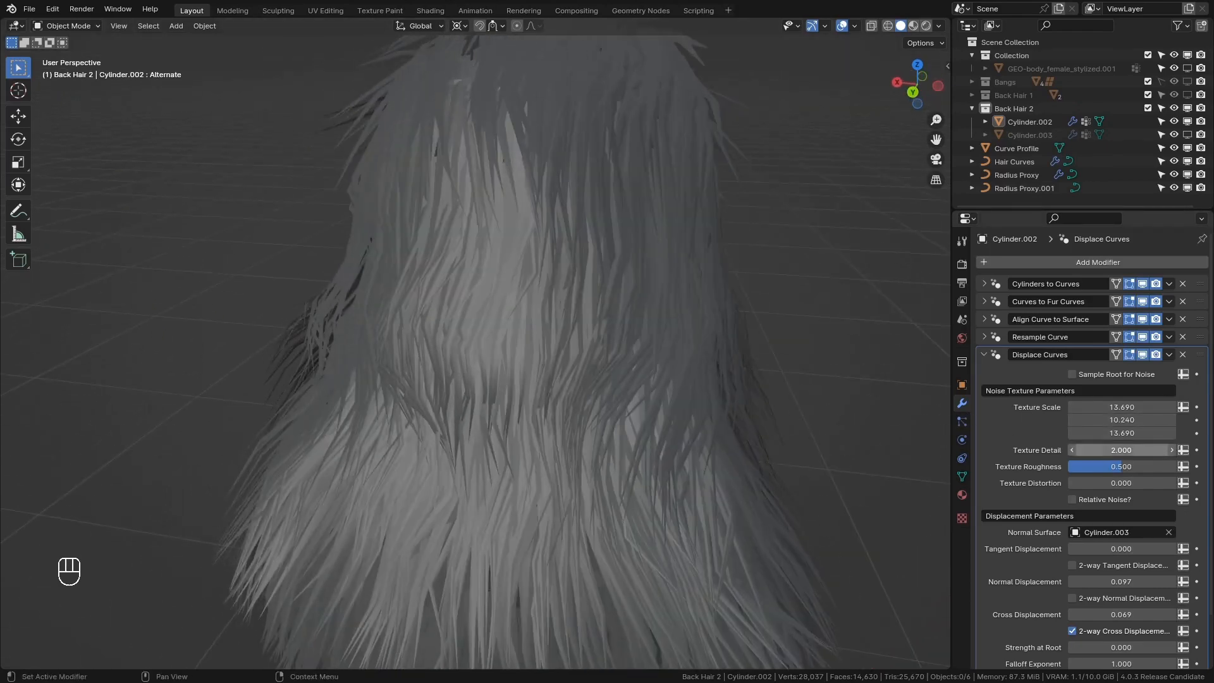
left_click_drag(1121, 420, 1097, 419)
scroll(737, 404, "down", 4)
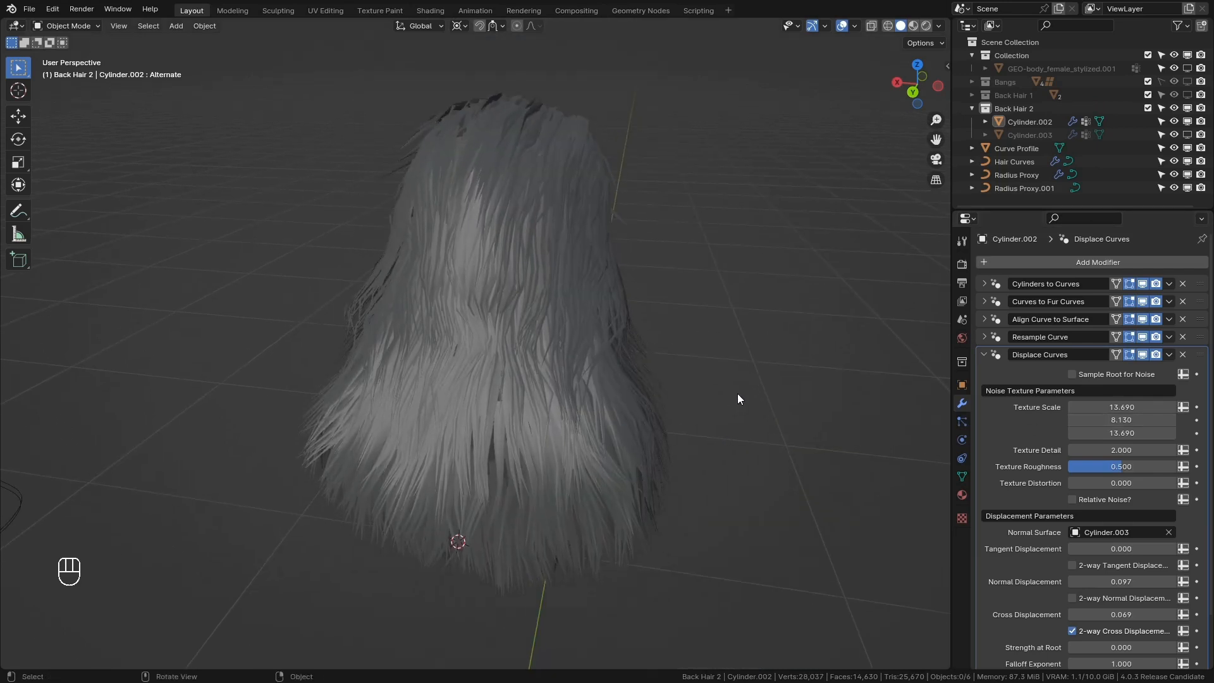
middle_click_drag(737, 394, 900, 412)
scroll(900, 412, "up", 1)
Step: Collapse Displace Curves, expand Curve to Mesh and set its Scale X to 6.059
left_click(983, 354)
left_click(984, 372)
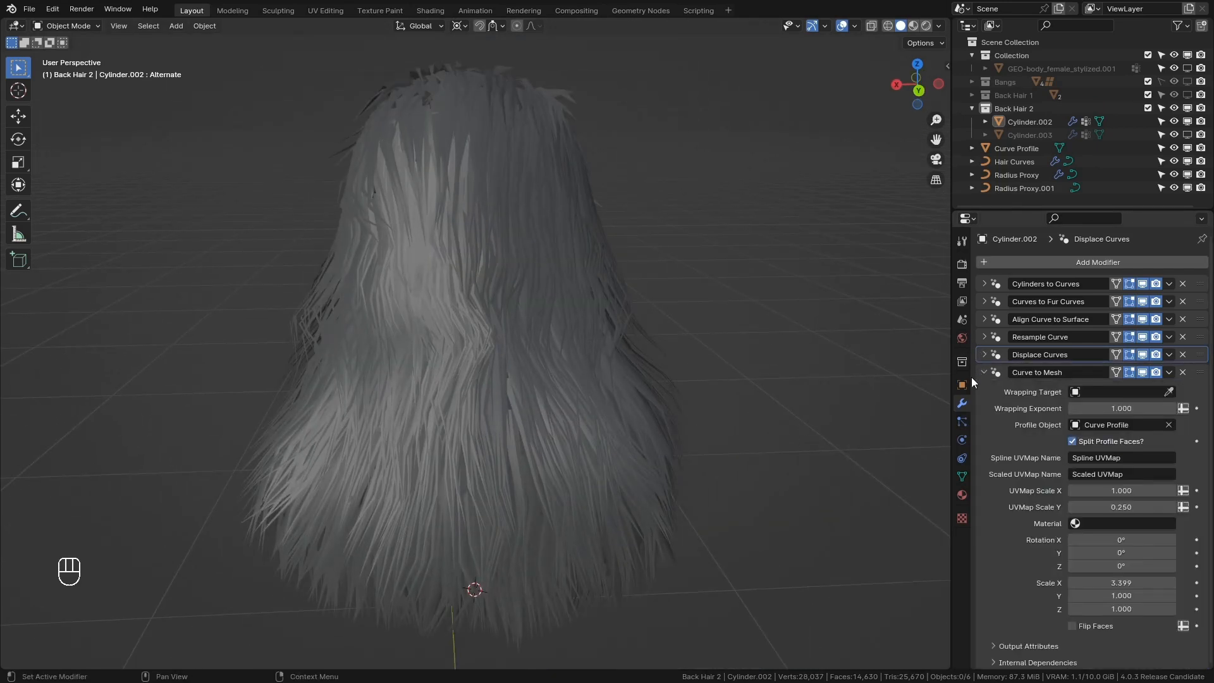
middle_click_drag(917, 455, 885, 473)
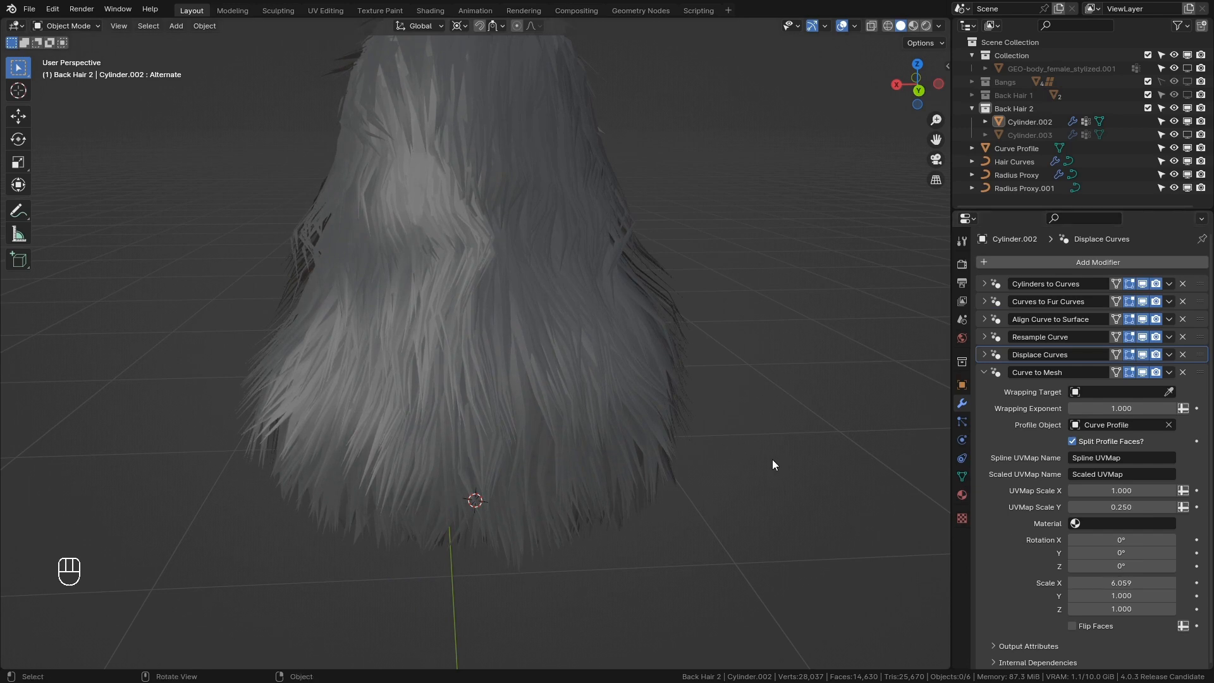
Step: Examine the widened strands along the hair's lower edge from below
middle_click_drag(771, 459, 691, 547)
scroll(724, 472, "up", 3)
middle_click_drag(690, 547, 683, 547, "shift")
middle_click_drag(682, 547, 639, 354)
scroll(818, 402, "down", 2)
scroll(612, 280, "up", 4)
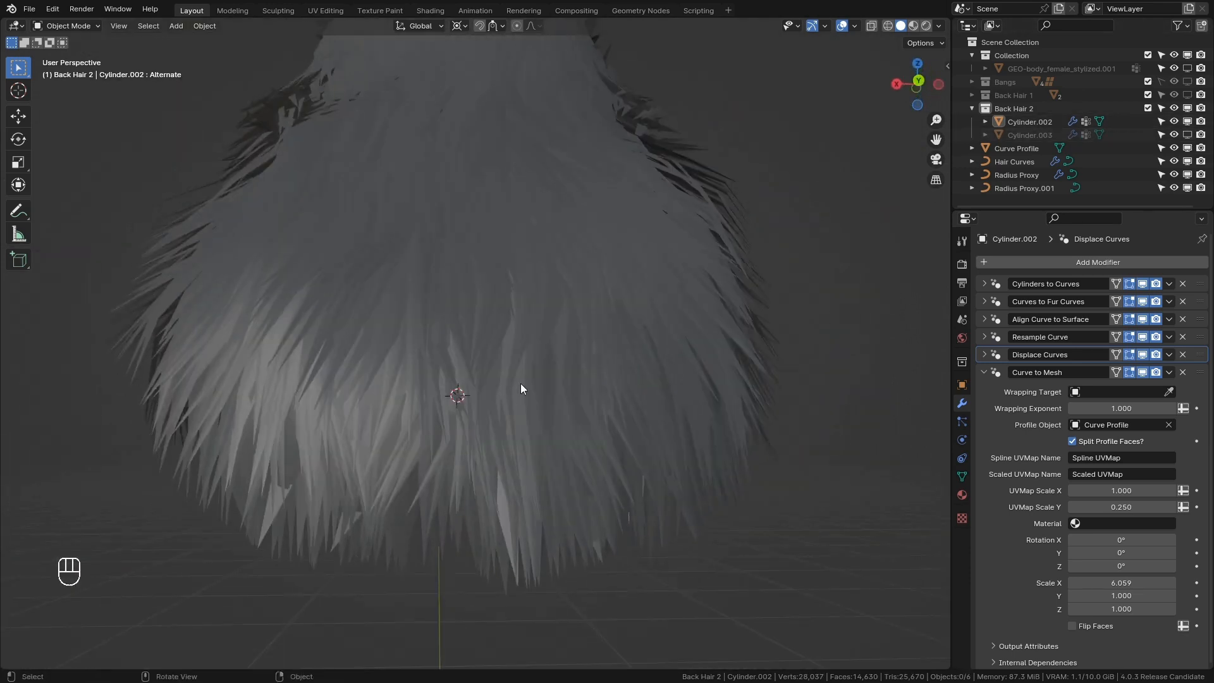
middle_click_drag(520, 384, 548, 423)
scroll(737, 411, "up", 2)
Step: Enable Cylinder.003 in the viewport and set its viewport Display As to Solid
left_click(1188, 135)
scroll(666, 348, "down", 4)
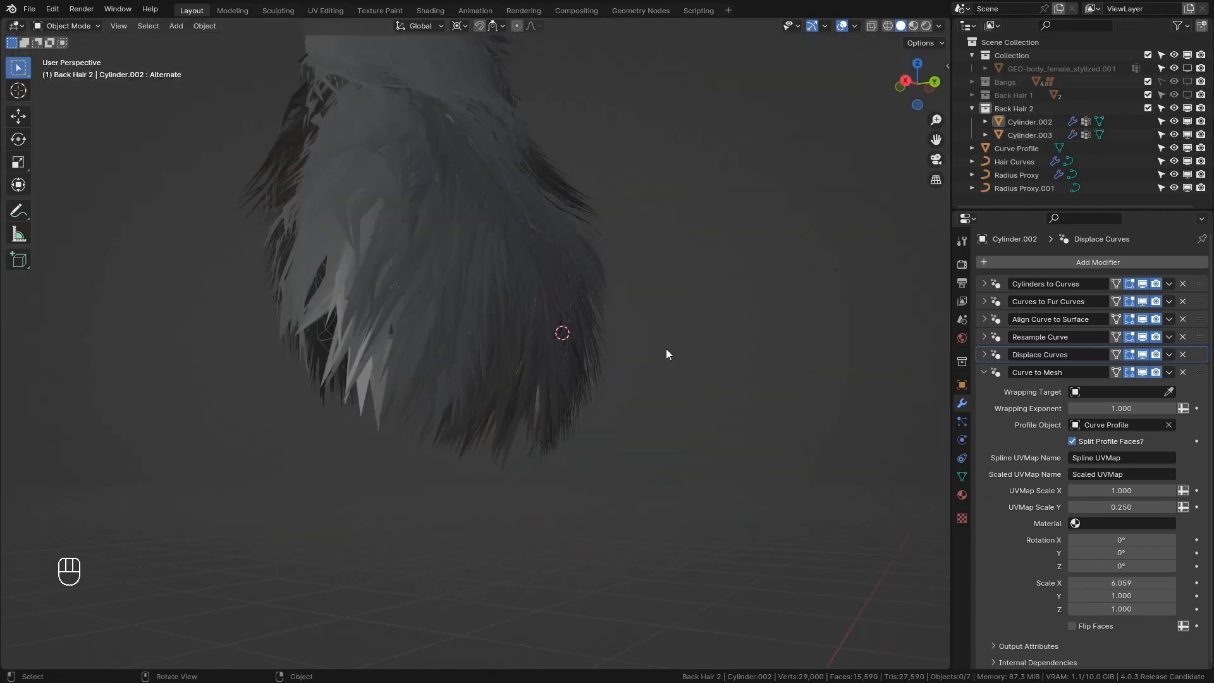
middle_click_drag(666, 352, 893, 188)
left_click(1041, 135)
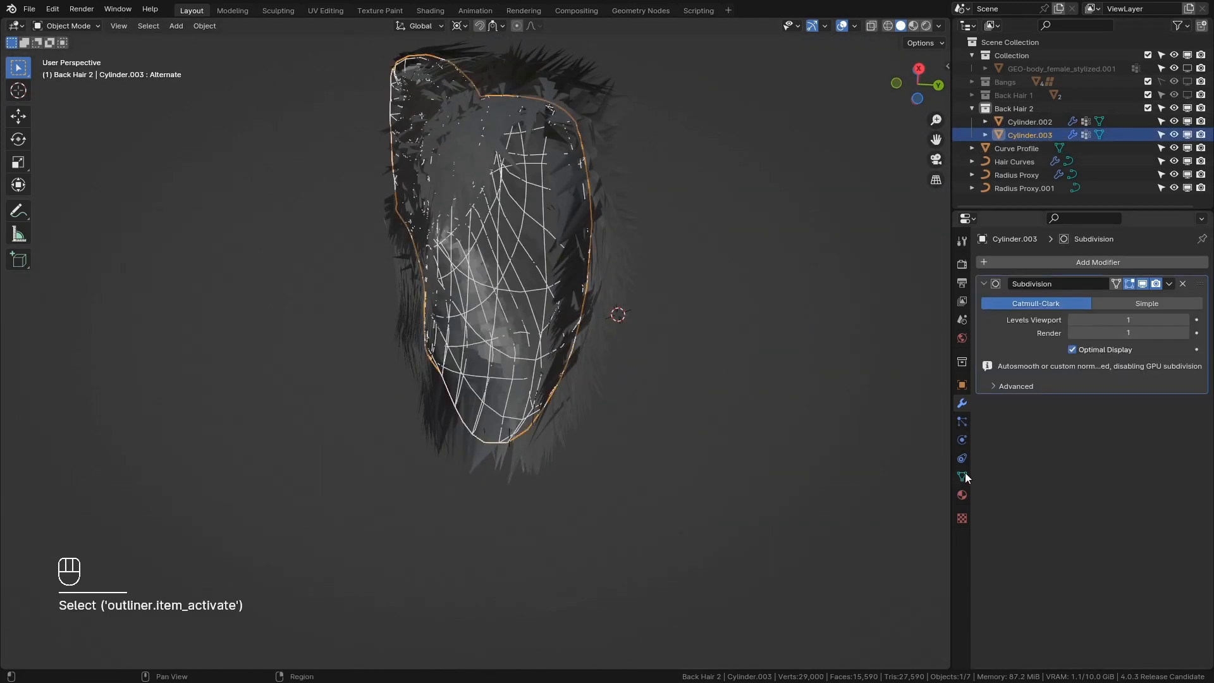
left_click(963, 389)
scroll(1167, 544, "down", 4)
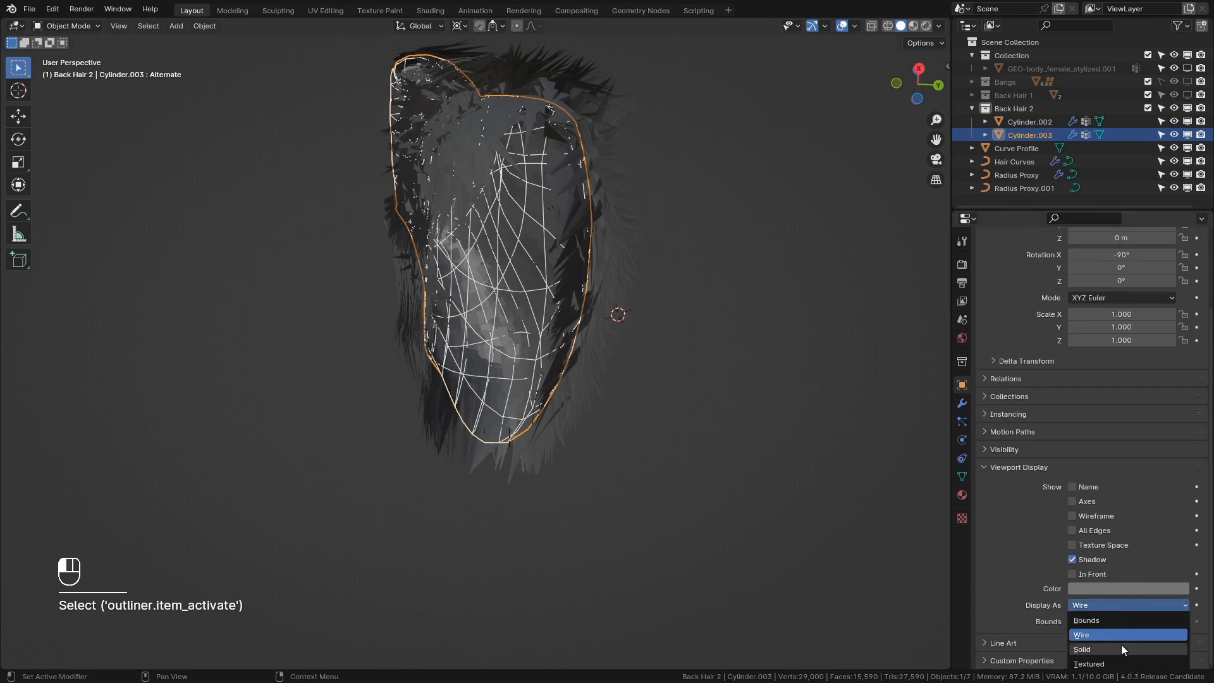
left_click(1121, 650)
Step: Examine the solid Cylinder.003 inside the hair from below and check its modifiers
left_click(690, 418)
middle_click_drag(690, 418, 577, 317)
scroll(585, 464, "up", 4)
left_click(514, 387)
middle_click_drag(514, 388, 660, 456)
left_click(618, 410)
left_click(570, 381)
left_click(961, 402)
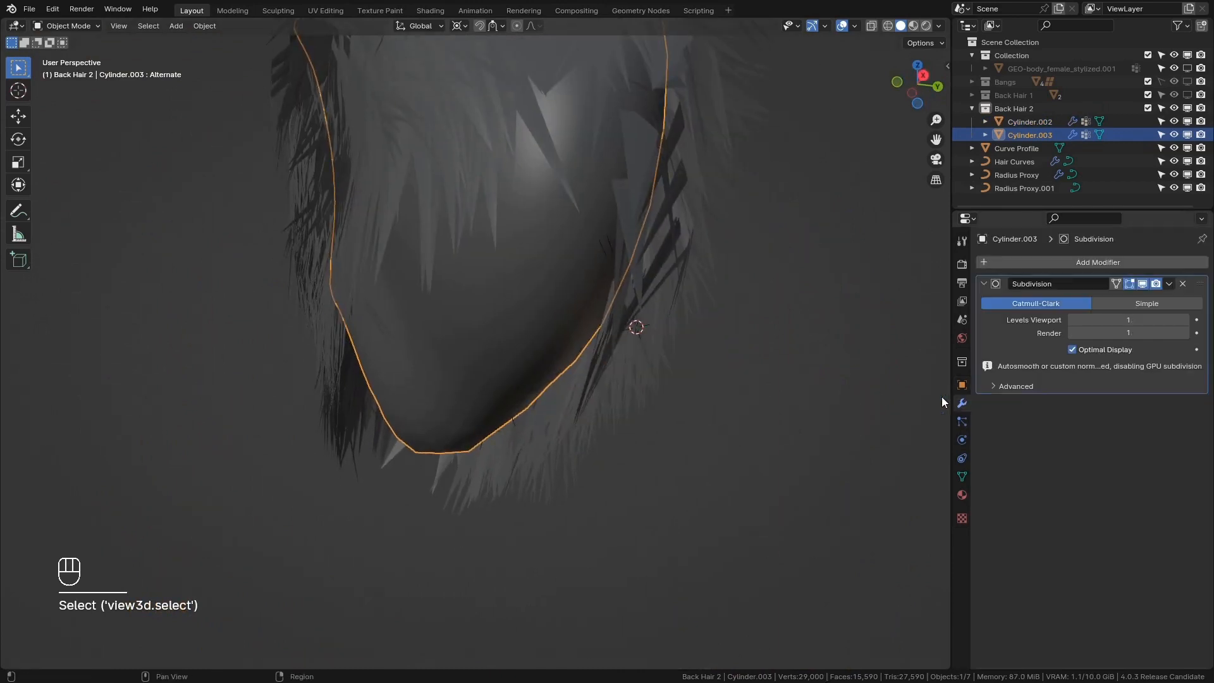
middle_click_drag(638, 304, 626, 286)
Step: On Cylinder.002, disable Align Curve to Surface, Resample Curve, Displace Curves and Curve to Mesh in the viewport
left_click(626, 285)
left_click(983, 372)
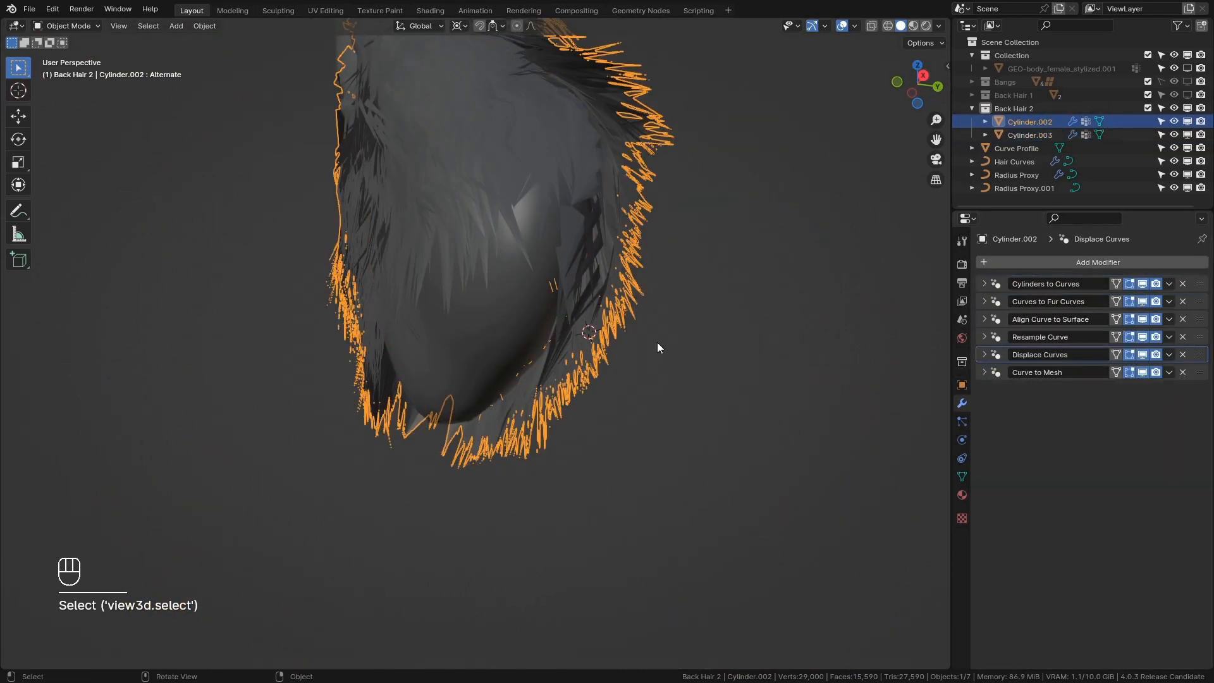
middle_click_drag(658, 343, 1149, 306)
left_click_drag(1143, 317, 1142, 359)
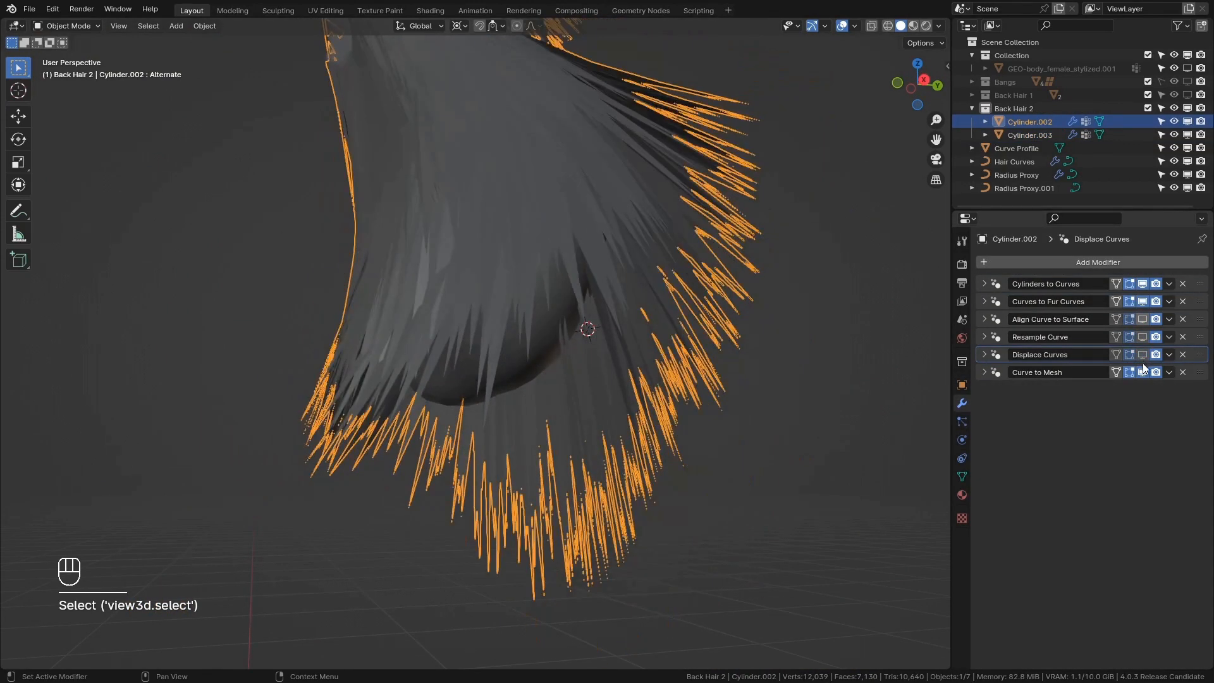
left_click(1143, 371)
Step: Expand Curves to Fur Curves on Cylinder.002, and open Cylinder.003's vertex groups with its mesh in Edit Mode
middle_click_drag(727, 342, 483, 331)
left_click(492, 327)
left_click(634, 356, "shift")
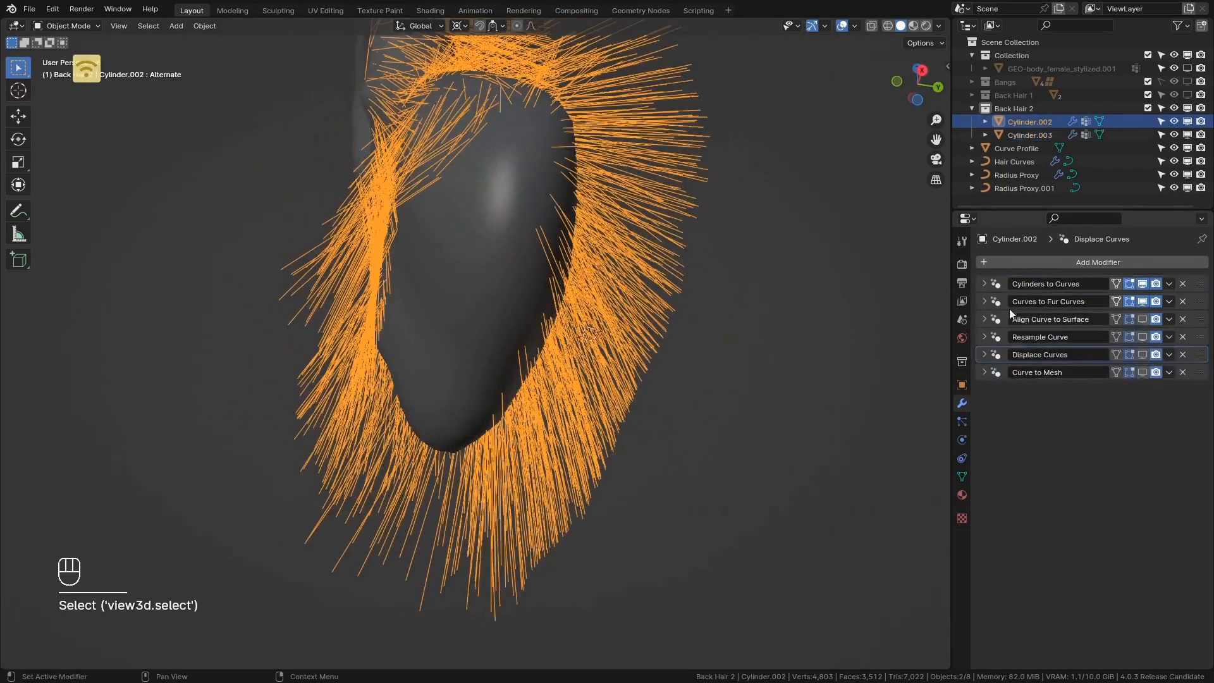
left_click(983, 302)
middle_click_drag(509, 313, 574, 284)
left_click(962, 475)
middle_click_drag(745, 452, 681, 327)
left_click(519, 305)
key("Tab")
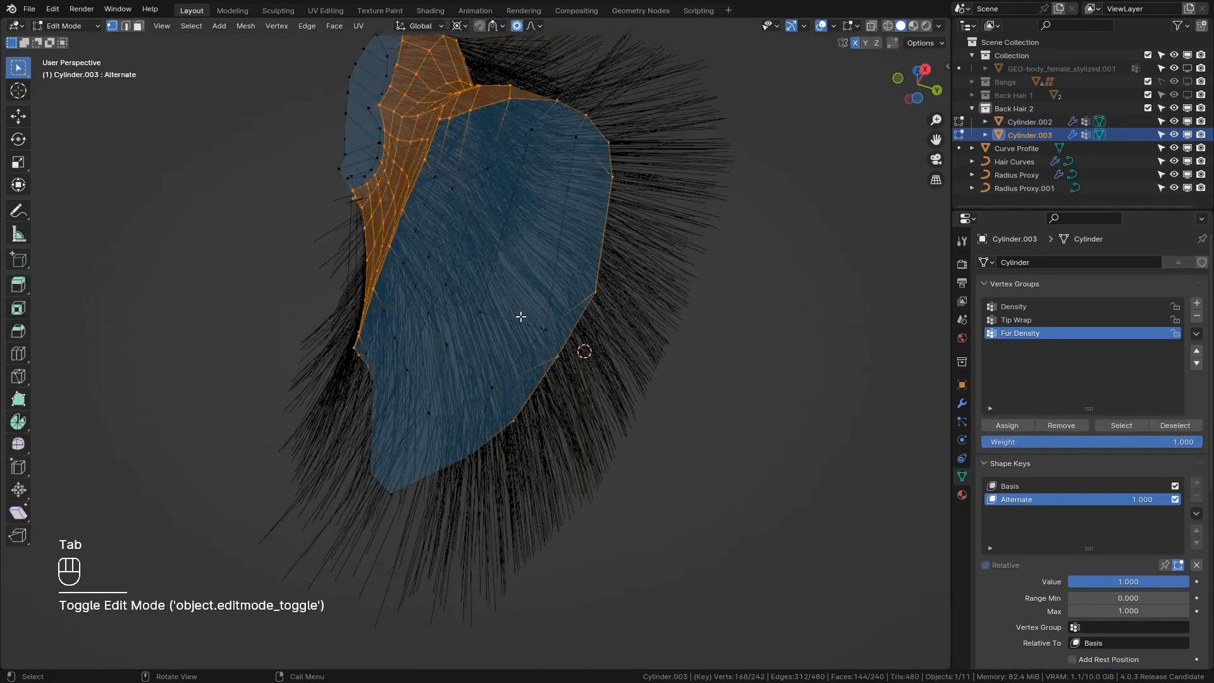
Step: Hide the selected side faces of Cylinder.003 in see-through display and select the whole linked bottom cap
mouse_move(518, 316)
middle_mouse_down()
mouse_move(677, 420)
mouse_move(637, 441)
mouse_move(638, 379)
mouse_move(605, 428)
middle_mouse_up()
key("z")
key("h")
left_click(526, 408)
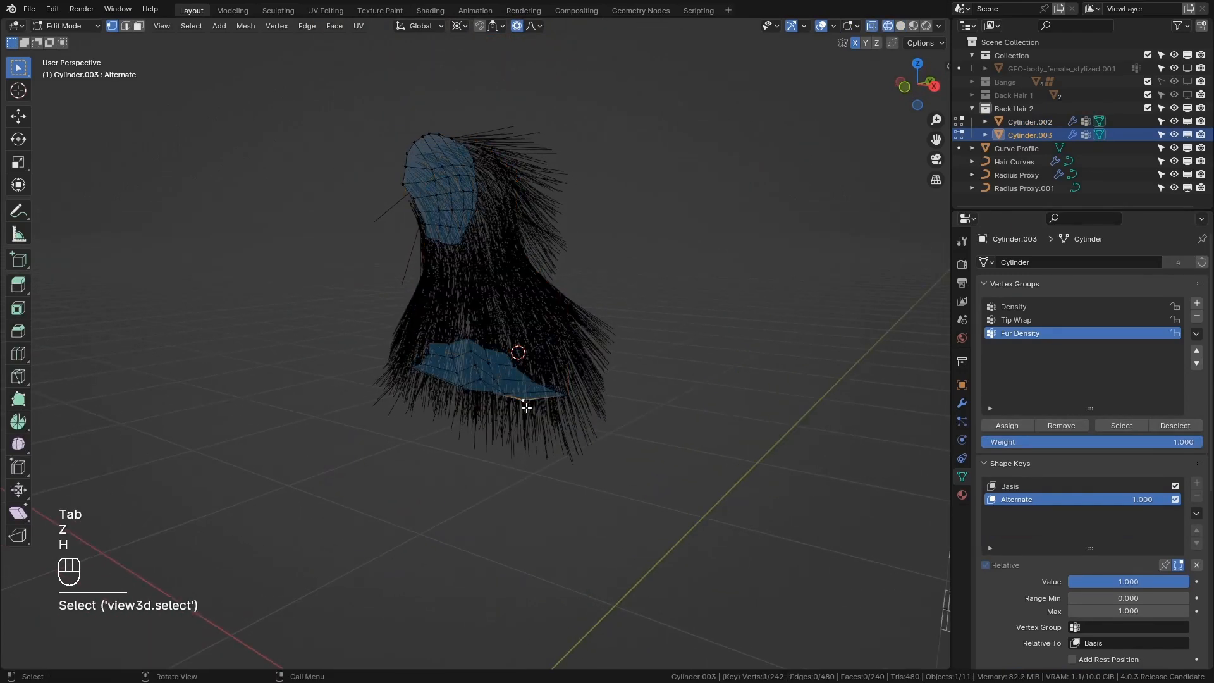
key("ctrl+l")
Step: Assign the bottom cap to the Fur Density vertex group at weight 1.000 and return to Object Mode in solid display
key("Tab")
key("Tab")
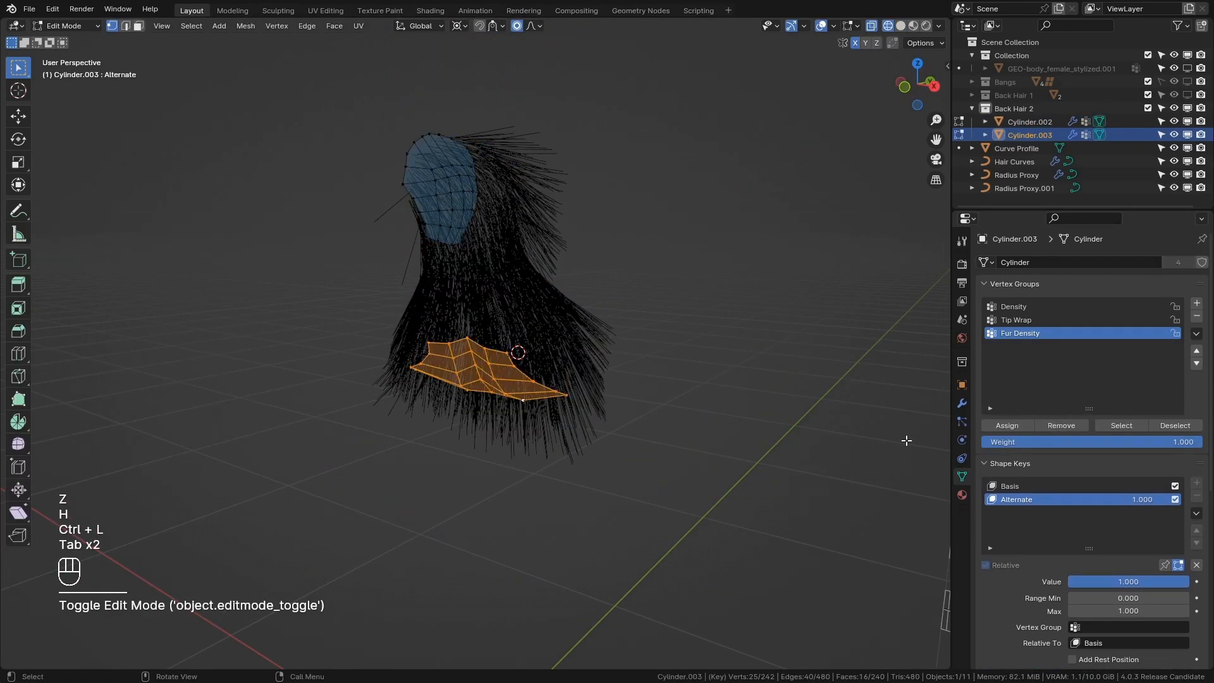
left_click(998, 434)
middle_click_drag(799, 411, 518, 446)
key("Tab")
key("z")
mouse_move(724, 417)
middle_mouse_down()
mouse_move(794, 438)
mouse_move(663, 423)
mouse_move(578, 371)
middle_mouse_up()
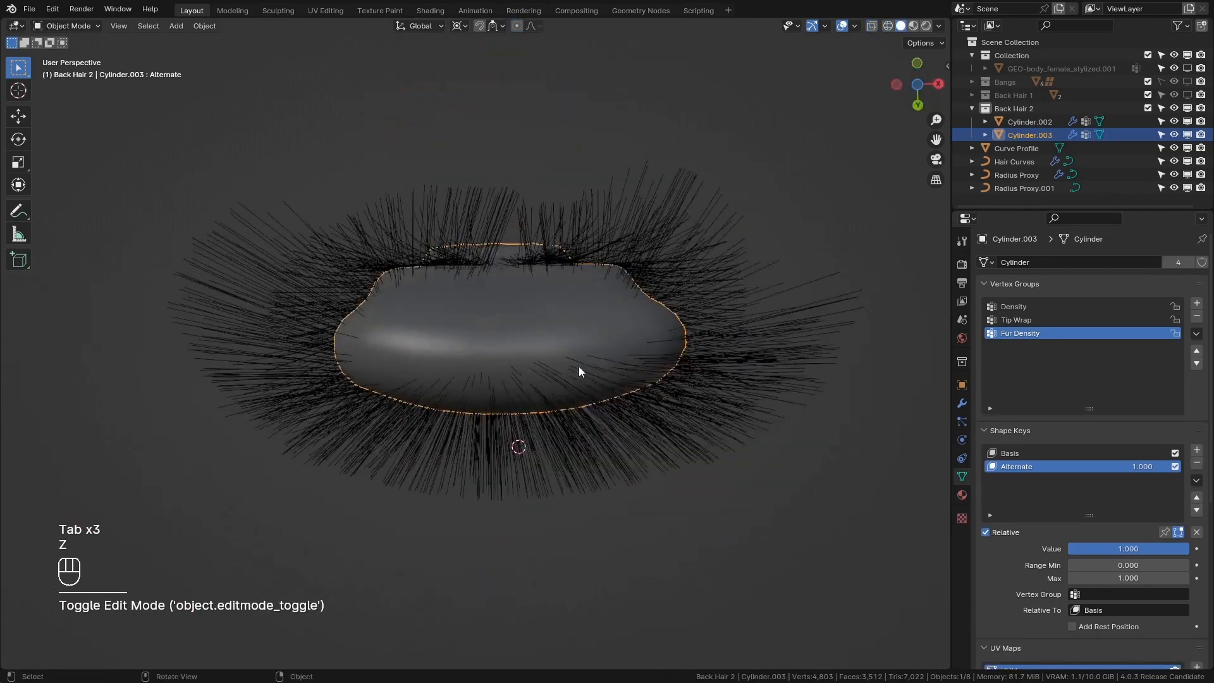
Step: Select Cylinder.002 and set the Curve Proximity Cutoff of Curves to Fur Curves to 0 m
left_click(962, 405)
left_click(706, 422)
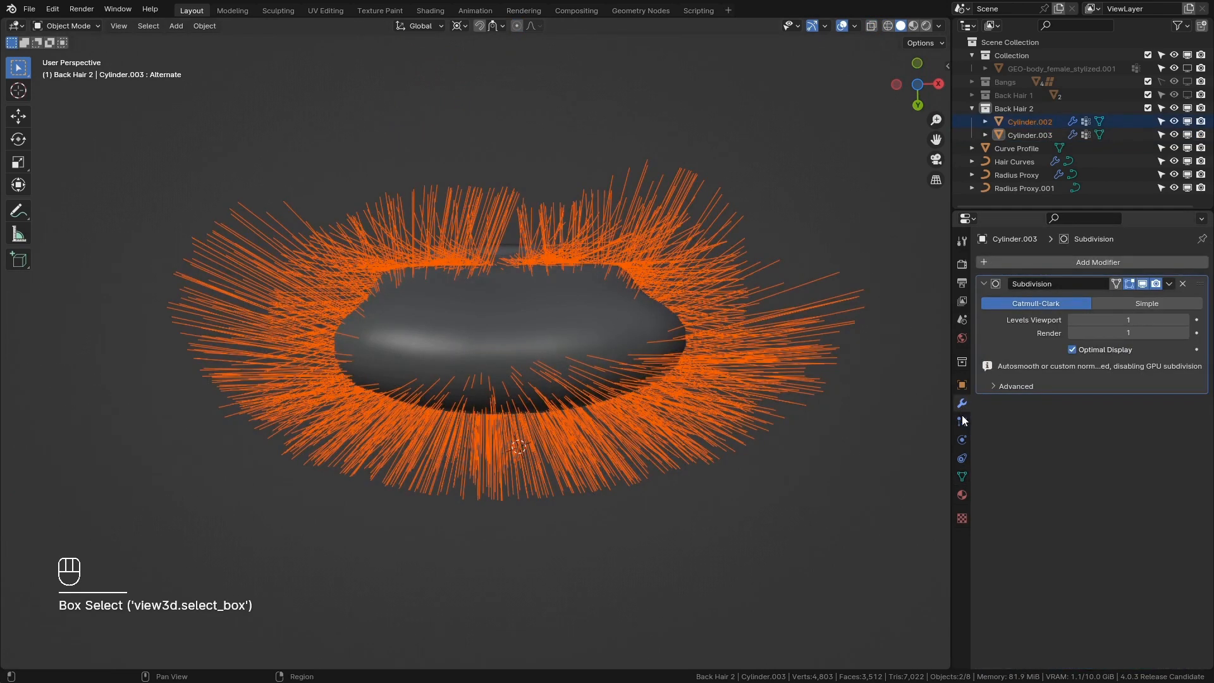
left_click(688, 273)
left_click(797, 482)
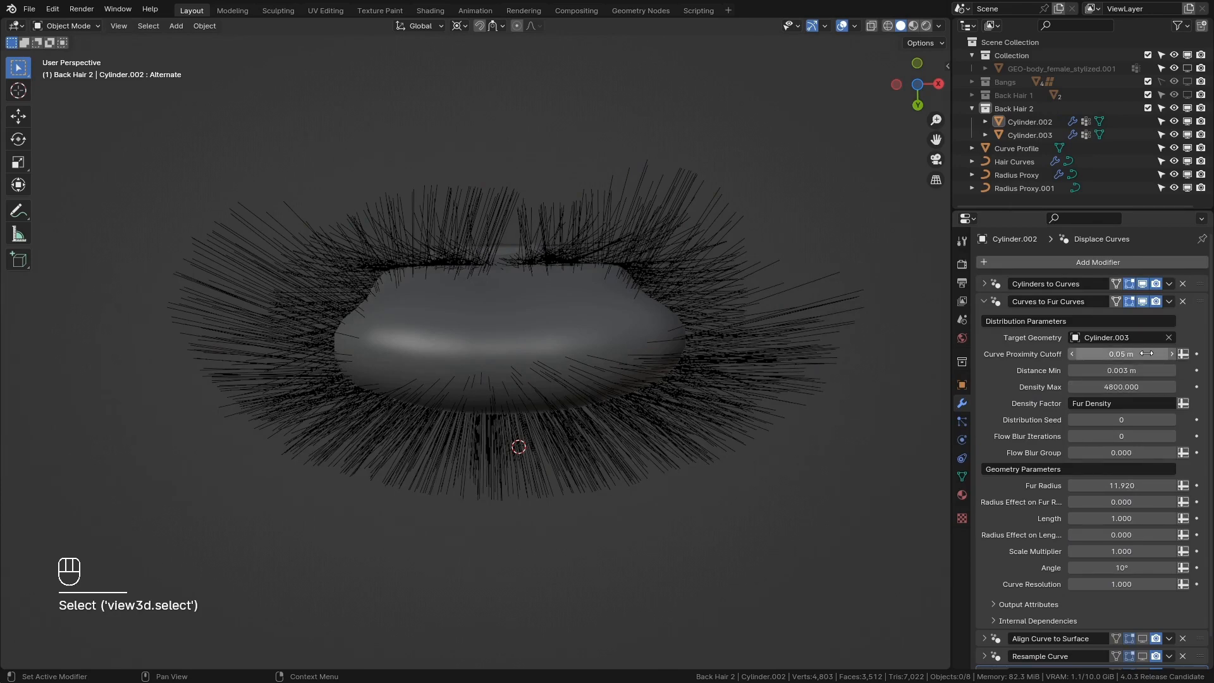
left_click_drag(1121, 354, 1075, 354)
middle_click_drag(665, 322, 345, 461)
scroll(591, 320, "up", 4)
middle_click_drag(662, 138, 529, 250)
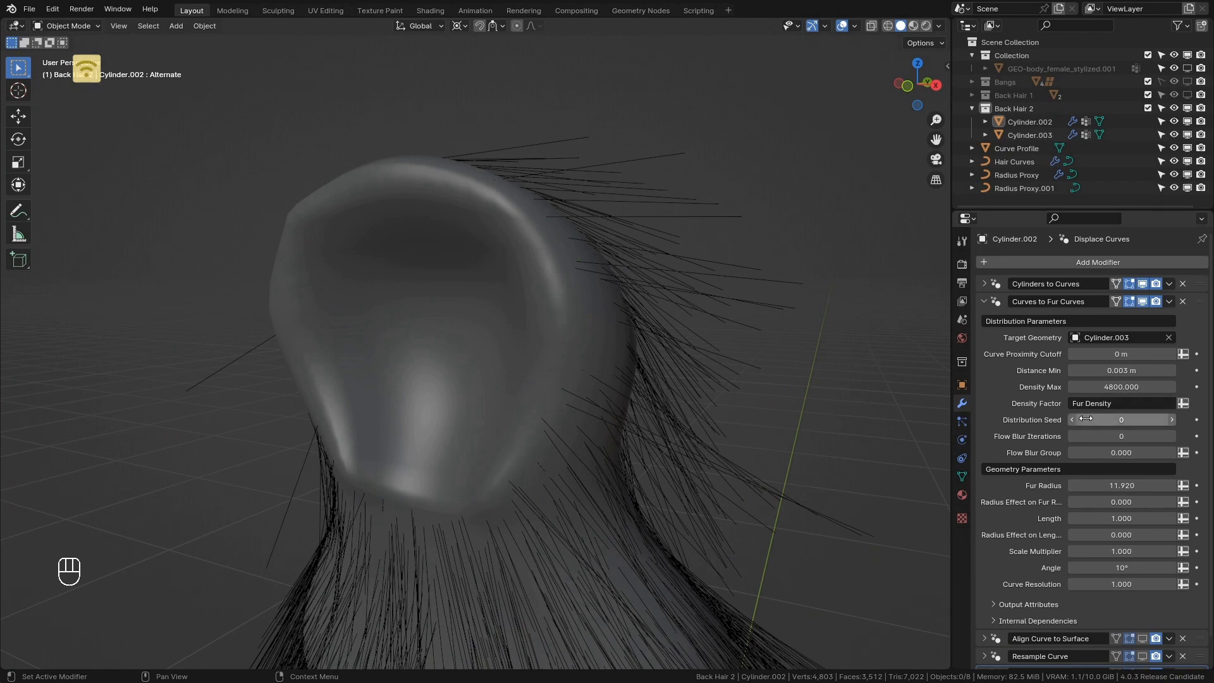
middle_click_drag(510, 506, 658, 310, "shift")
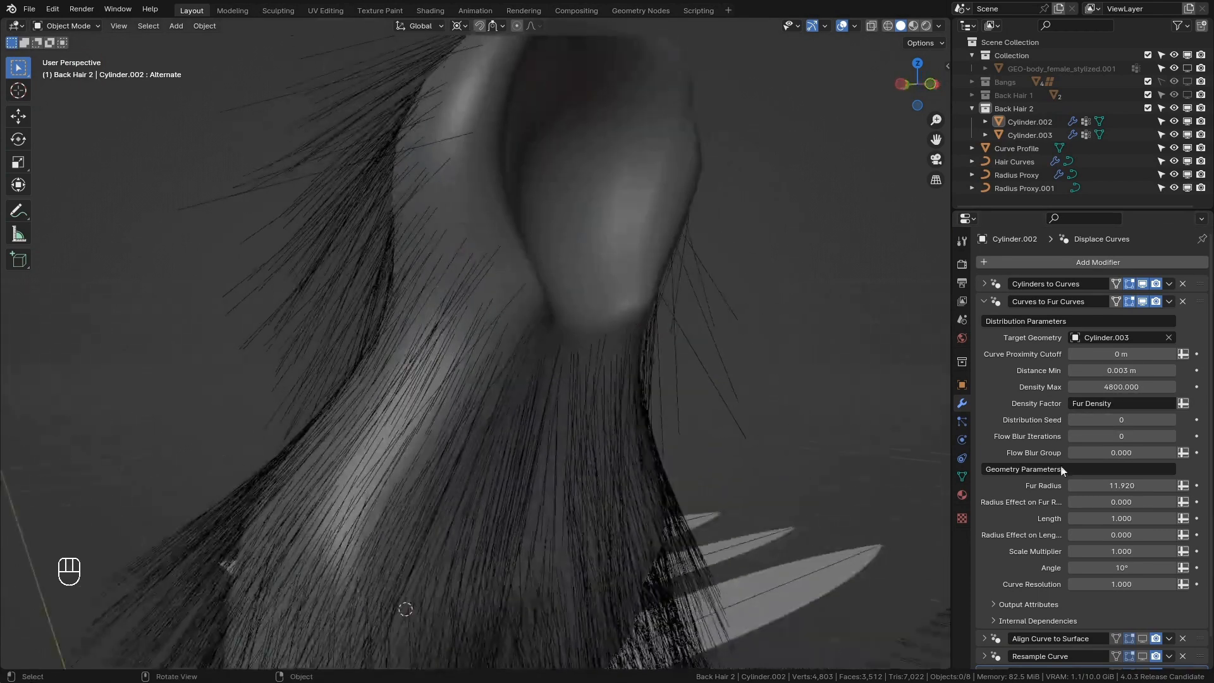
Step: Collapse Curves to Fur Curves and re-enable Align Curve to Surface, Resample Curve, Displace Curves and Curve to Mesh in the viewport
left_click(984, 302)
left_click_drag(1143, 318, 1143, 358)
left_click(1142, 370)
Step: Examine the hair's underside and the fur on Cylinder.003's bottom cap, and check the Curves to Fur Curves settings
scroll(560, 407, "down", 3)
middle_click_drag(558, 407, 518, 414, "shift")
middle_click_drag(518, 414, 522, 315)
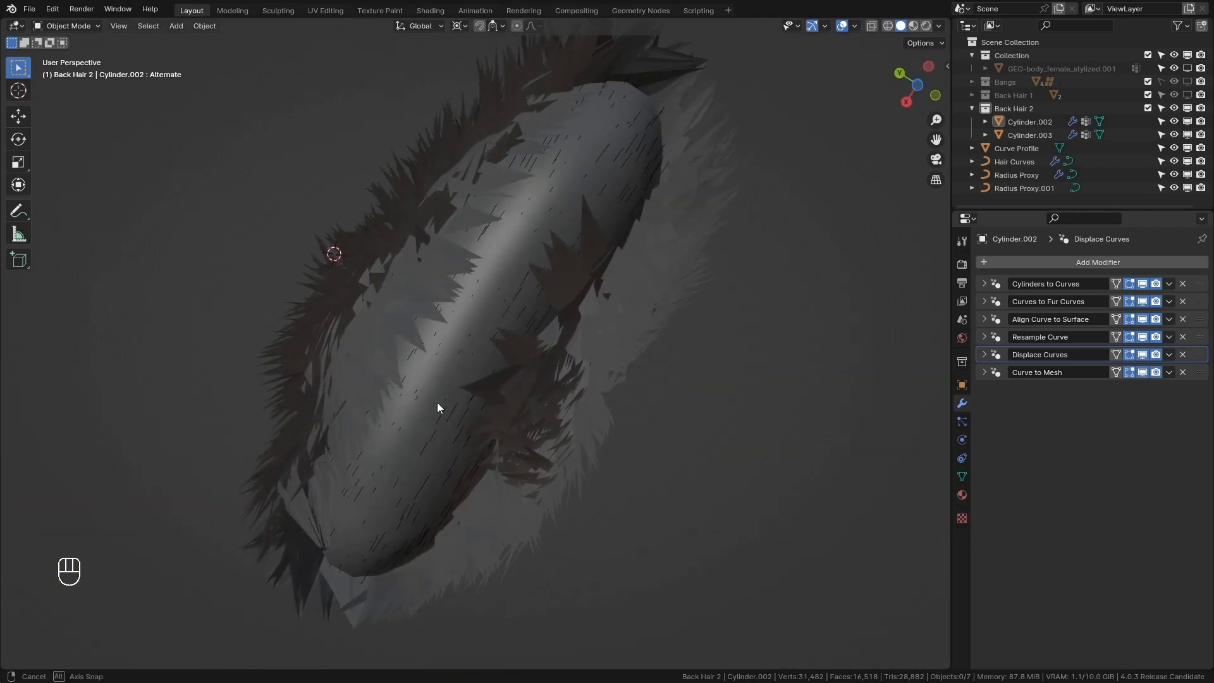
middle_click_drag(437, 405, 534, 227)
middle_click_drag(400, 510, 469, 329)
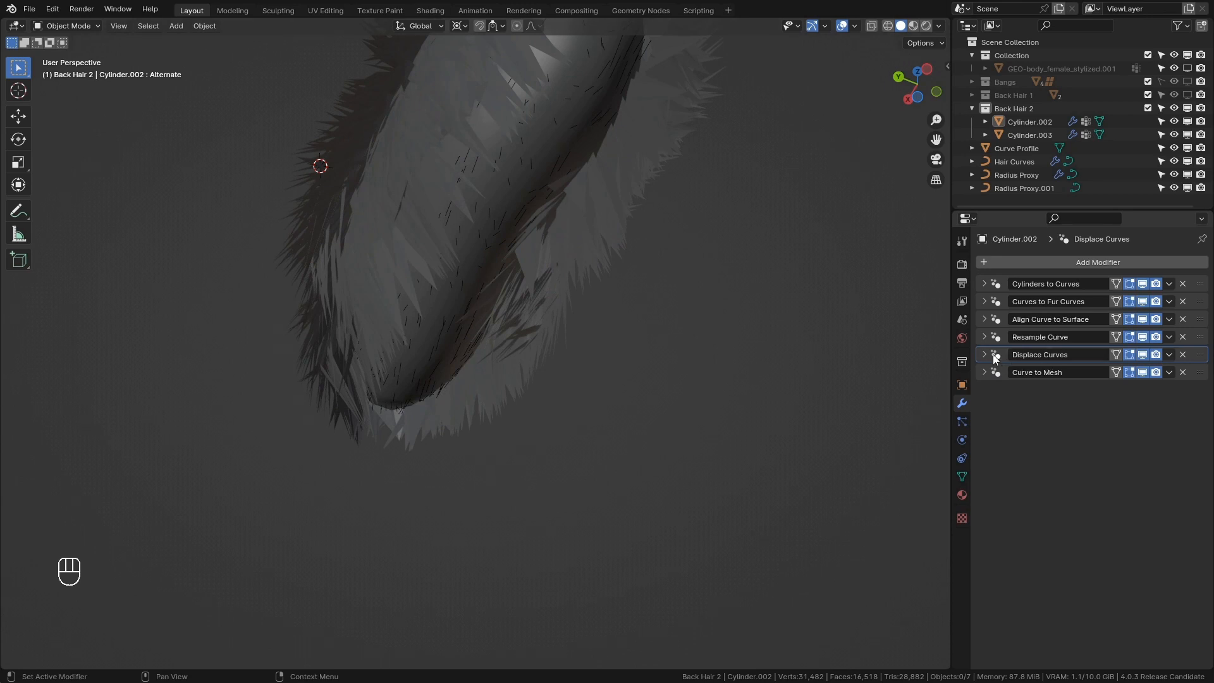
middle_click_drag(517, 197, 528, 143)
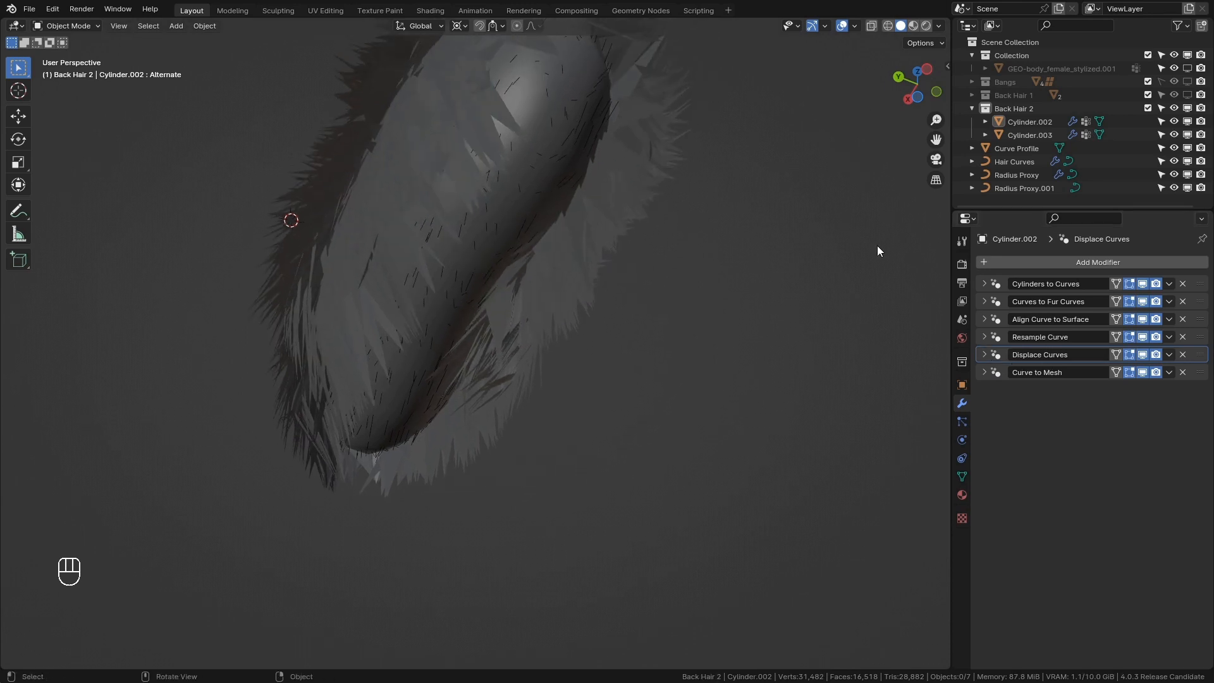
left_click(983, 302)
left_click(982, 302)
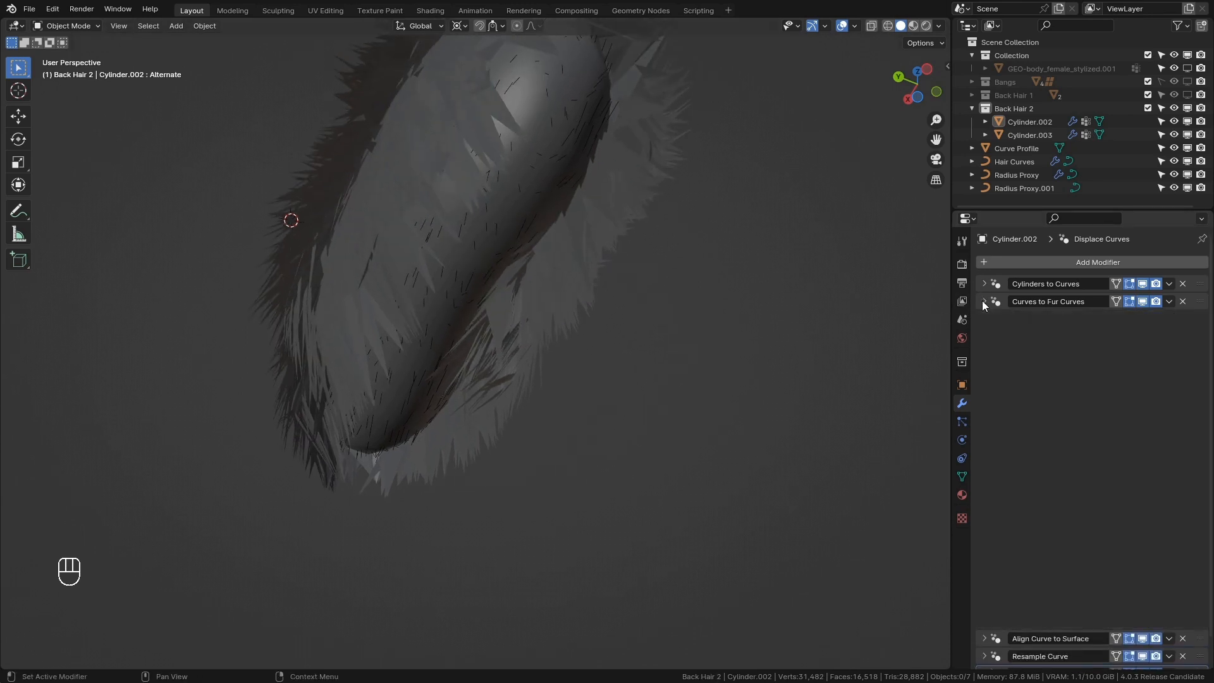
Step: Disable Align Curve to Surface in the viewport for Cylinder.002 and expand its settings
left_click(1142, 319)
middle_click_drag(842, 295, 544, 330)
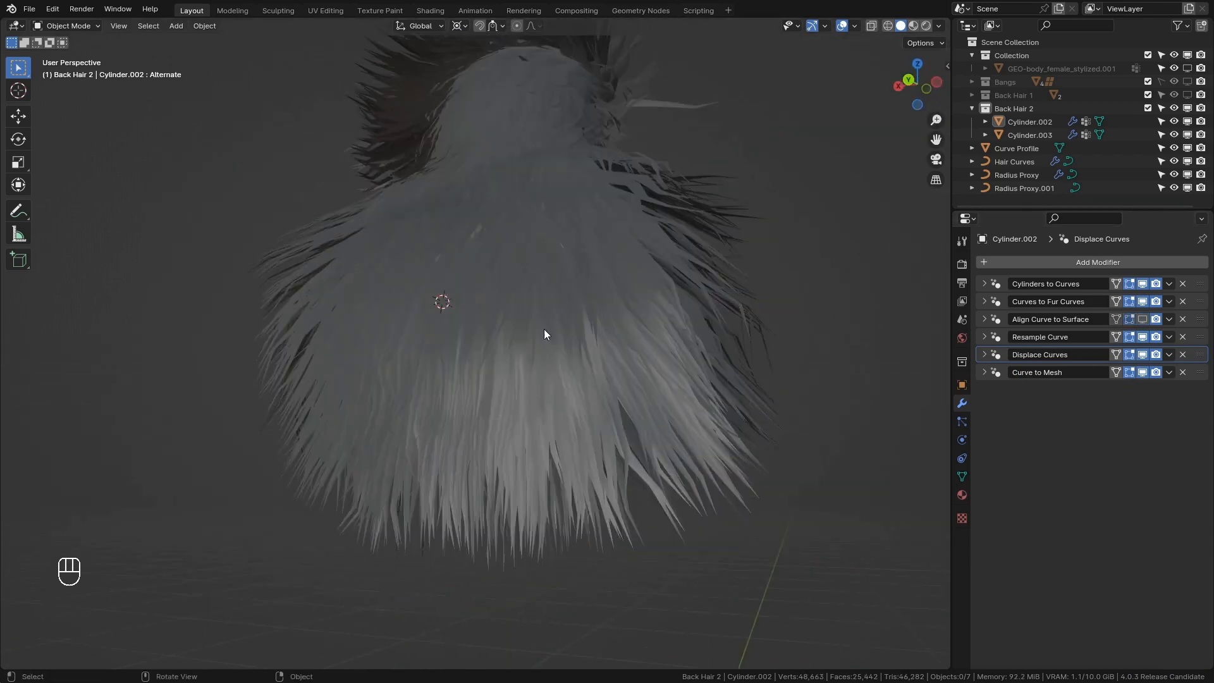
middle_click_drag(531, 253, 377, 285)
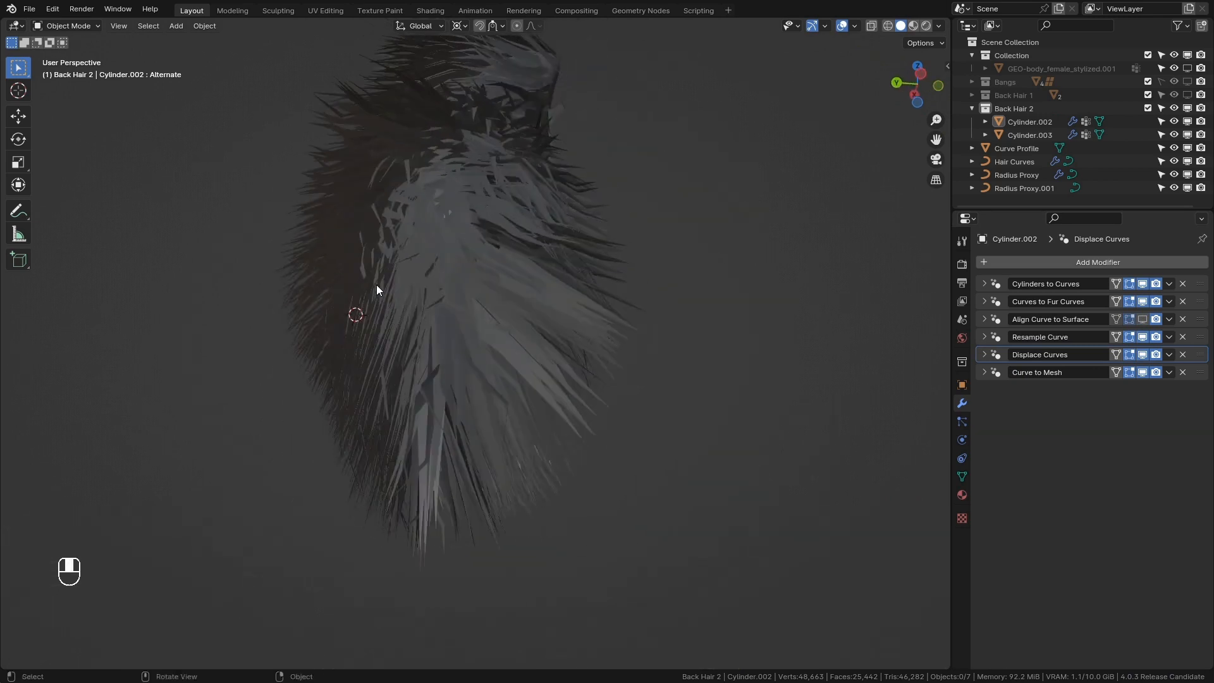
left_click(984, 319)
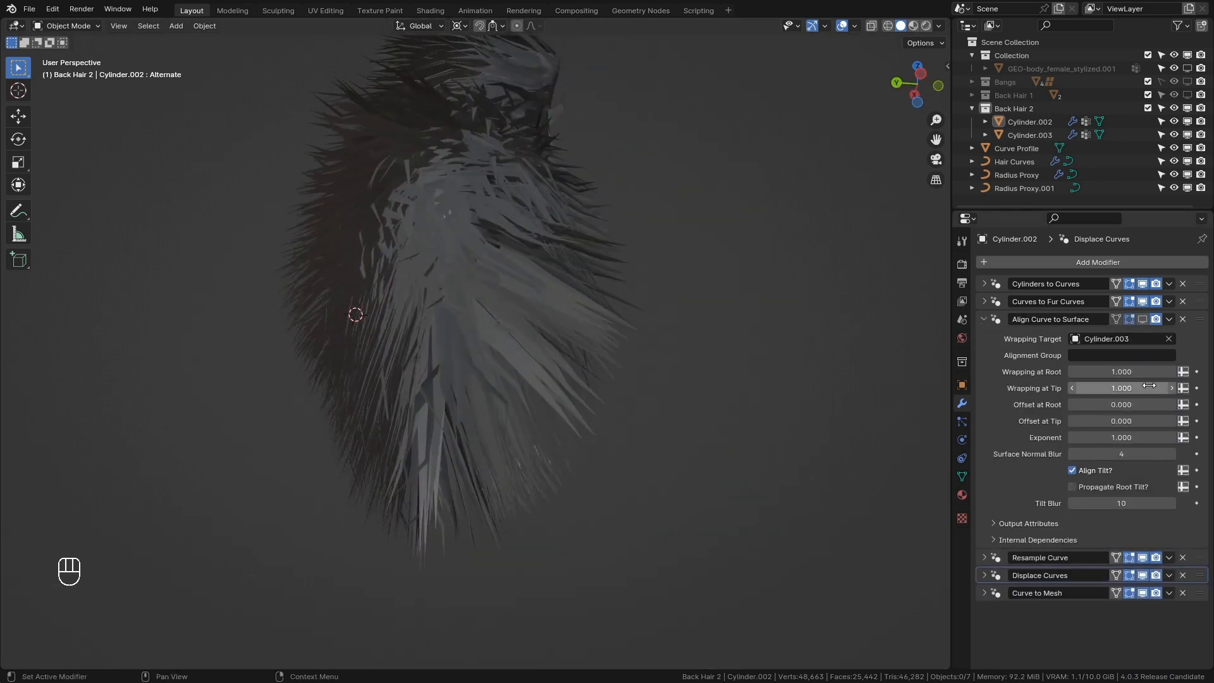
Step: Add a vertex group named Wrap to the cylinder mesh data
left_click(961, 476)
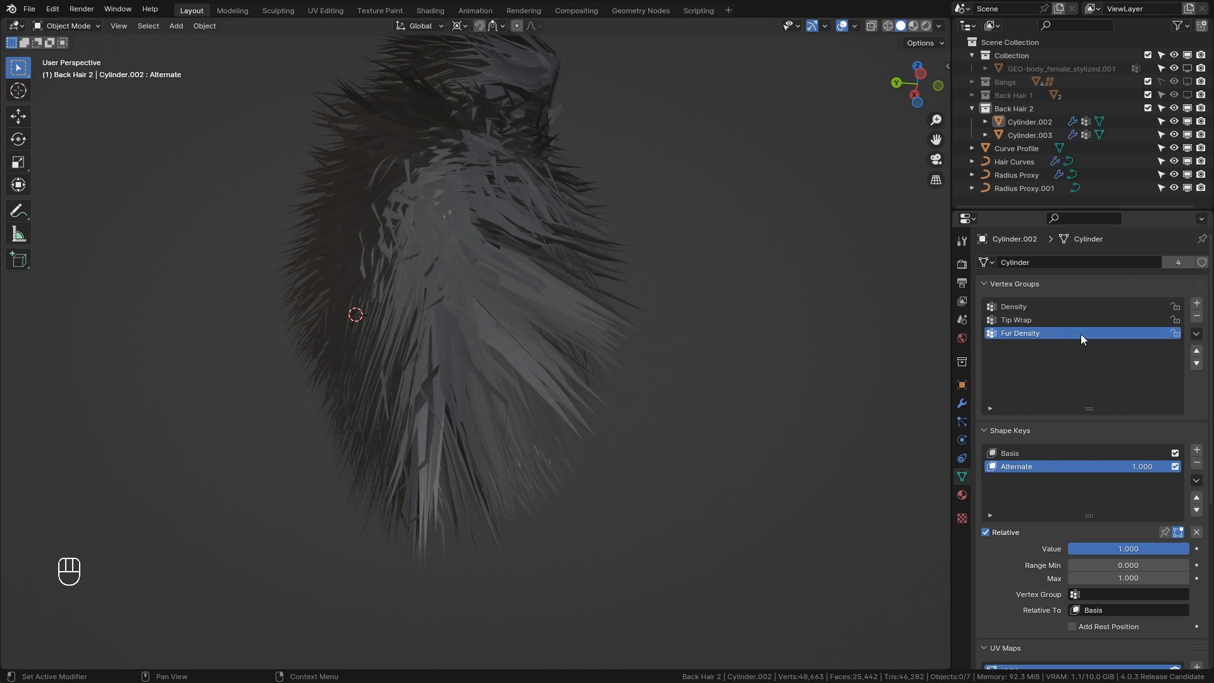
left_click(1196, 304)
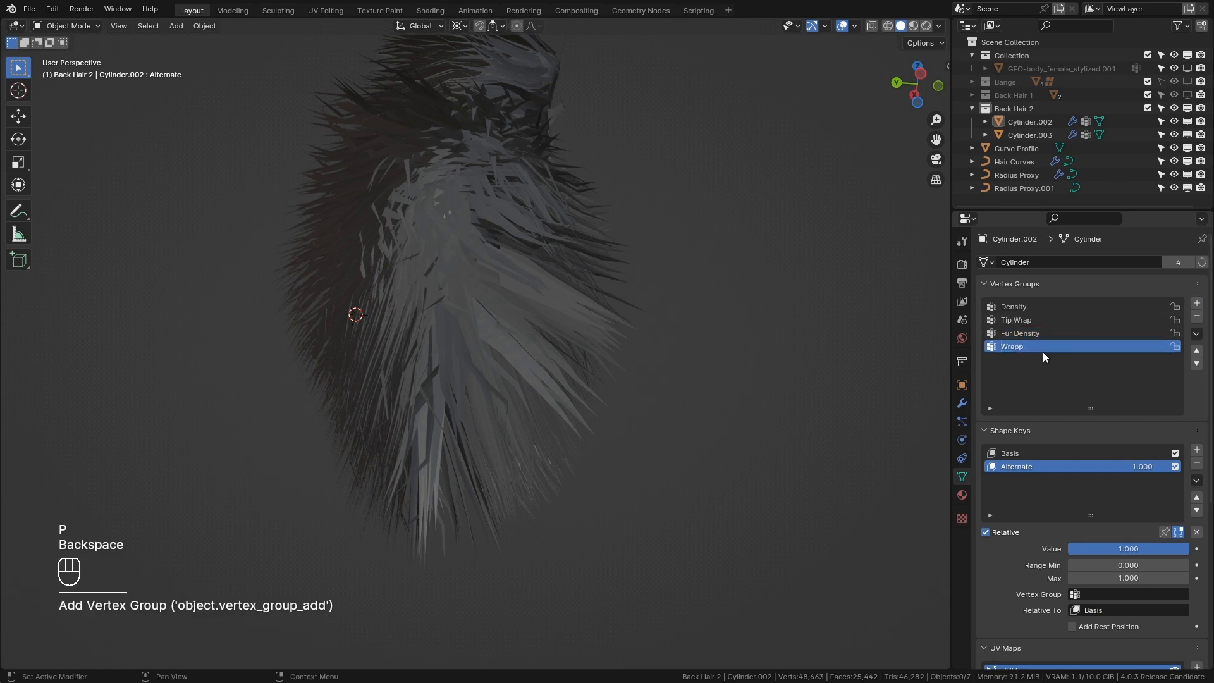
double_click(1043, 352)
left_click(1043, 352)
key("BackSpace")
Step: Open Cylinder.003 in Edit Mode and clear the selection of its bottom cap
middle_click_drag(664, 364, 422, 332)
left_click(536, 381)
key("Tab")
middle_click_drag(536, 380, 683, 263)
scroll(683, 263, "up", 2)
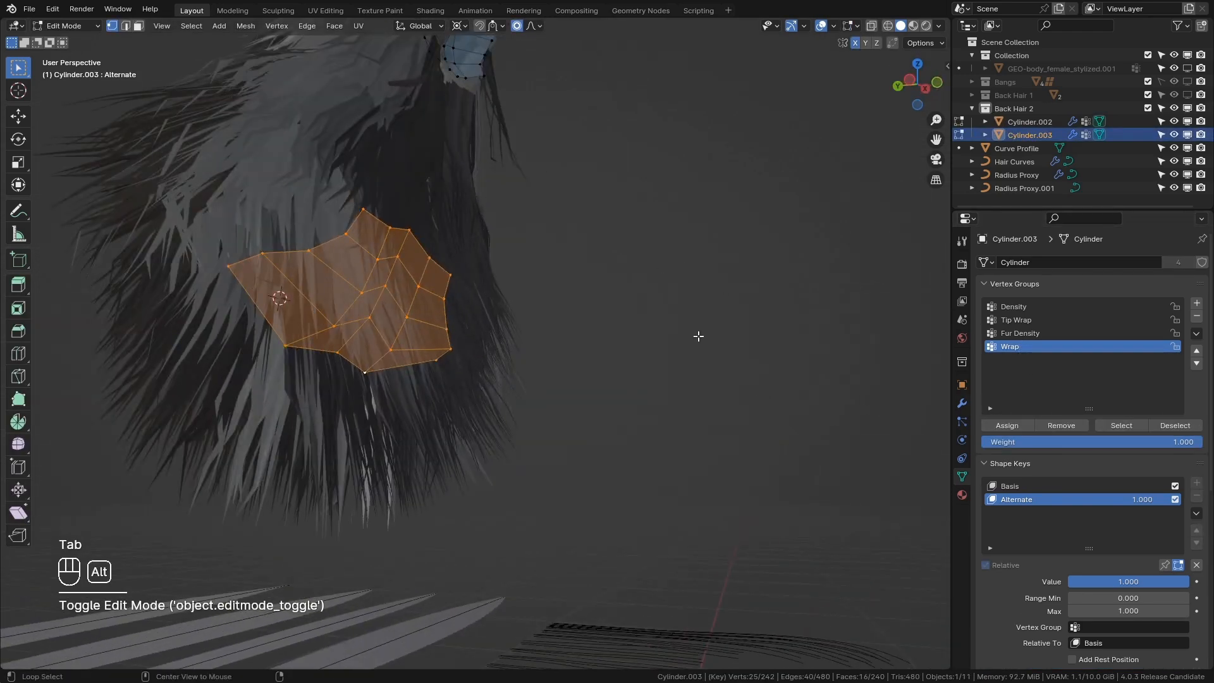
middle_click_drag(698, 336, 698, 411)
middle_click_drag(724, 295, 740, 368, "shift")
left_click(740, 368)
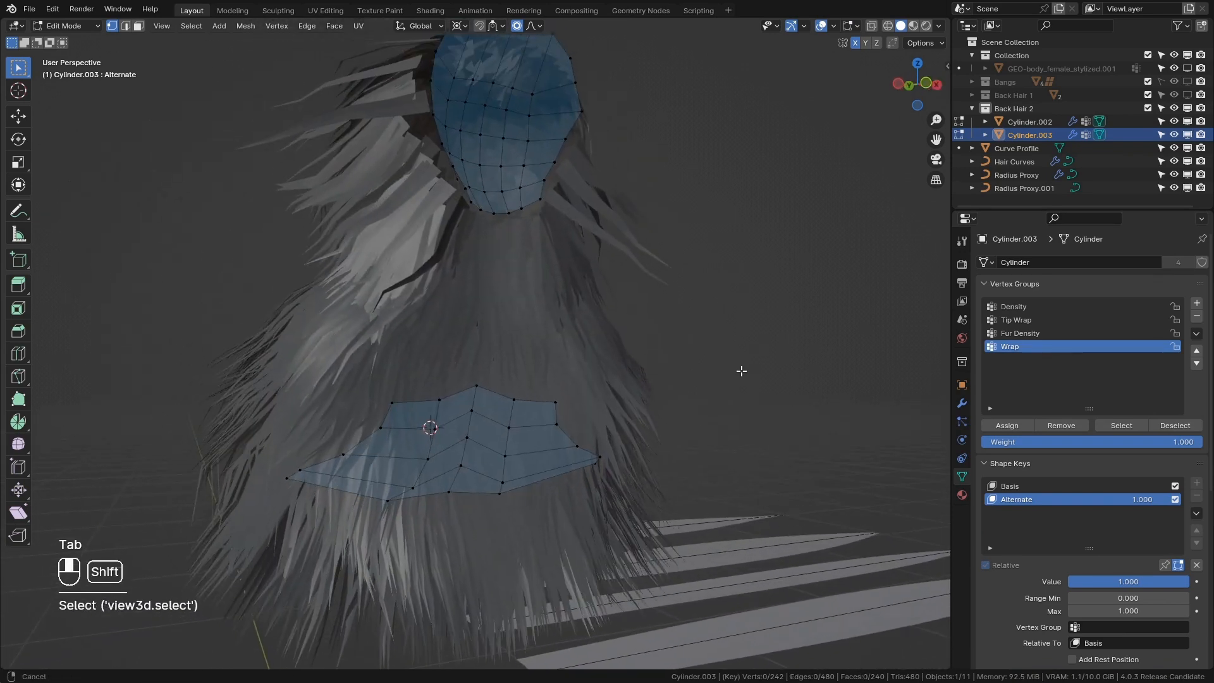
Step: Reveal the hidden side faces, select everything except the bottom cap, assign it to Wrap at weight 1.000, and return to Object Mode
key("alt+h")
middle_click_drag(572, 179, 565, 237)
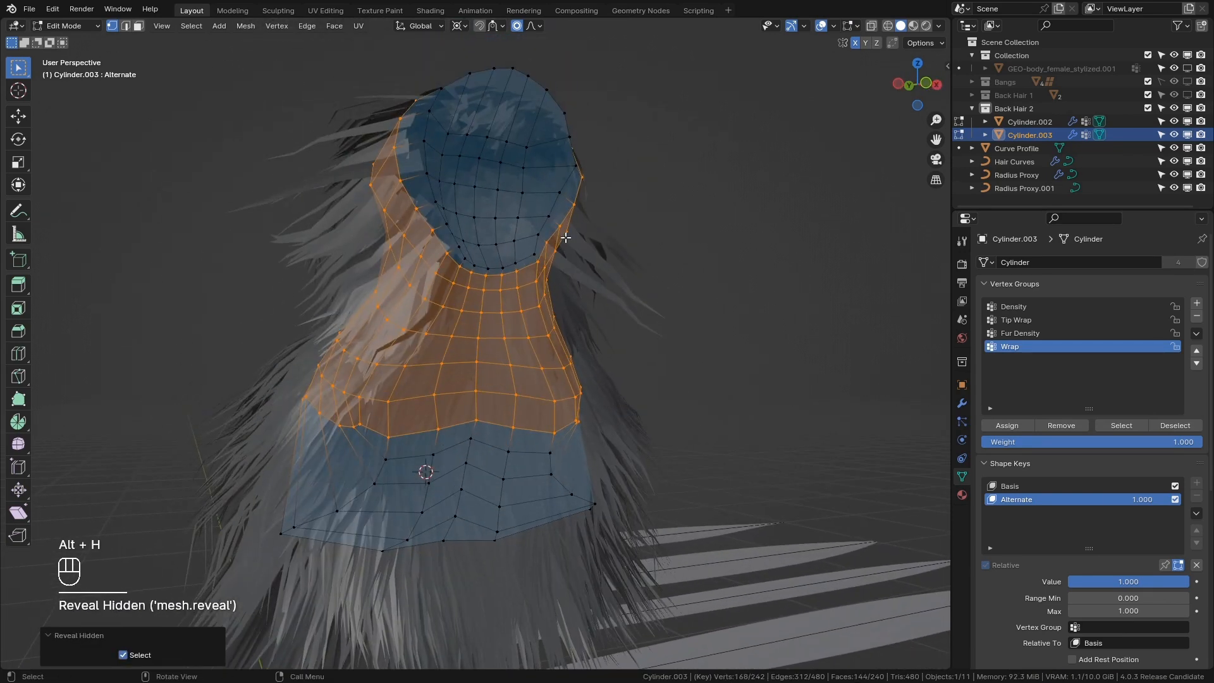
key("h")
key("ctrl+l")
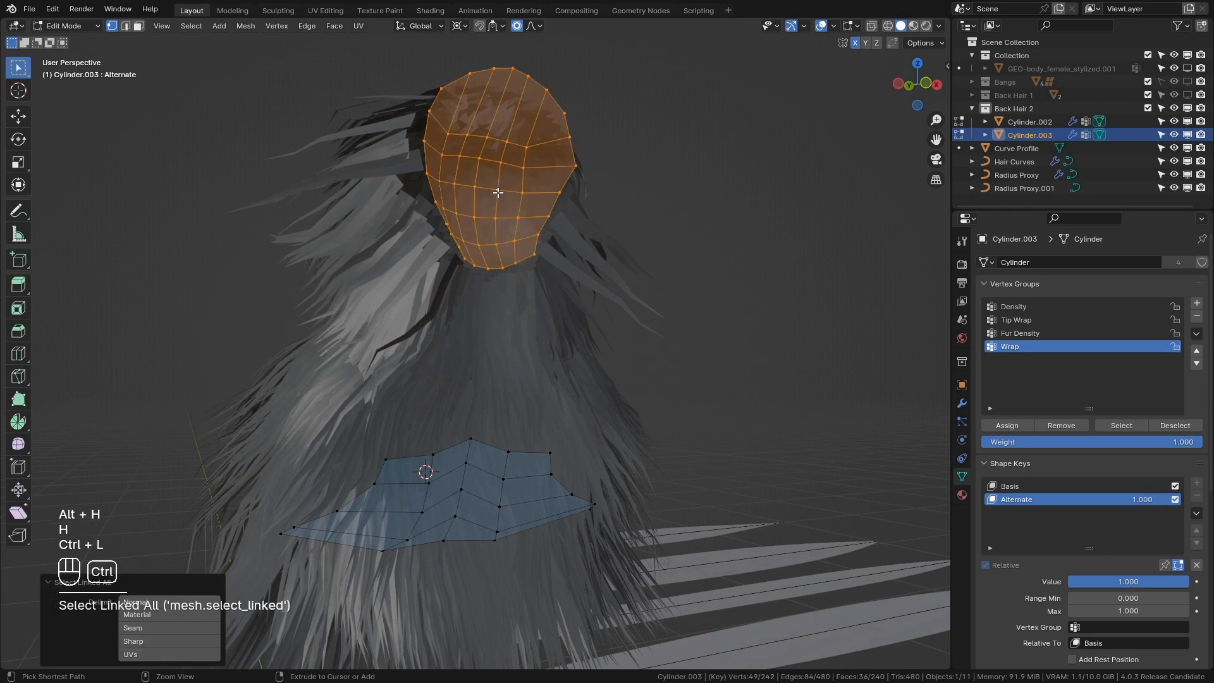
key("alt+h")
middle_click_drag(697, 418, 712, 343)
key("q")
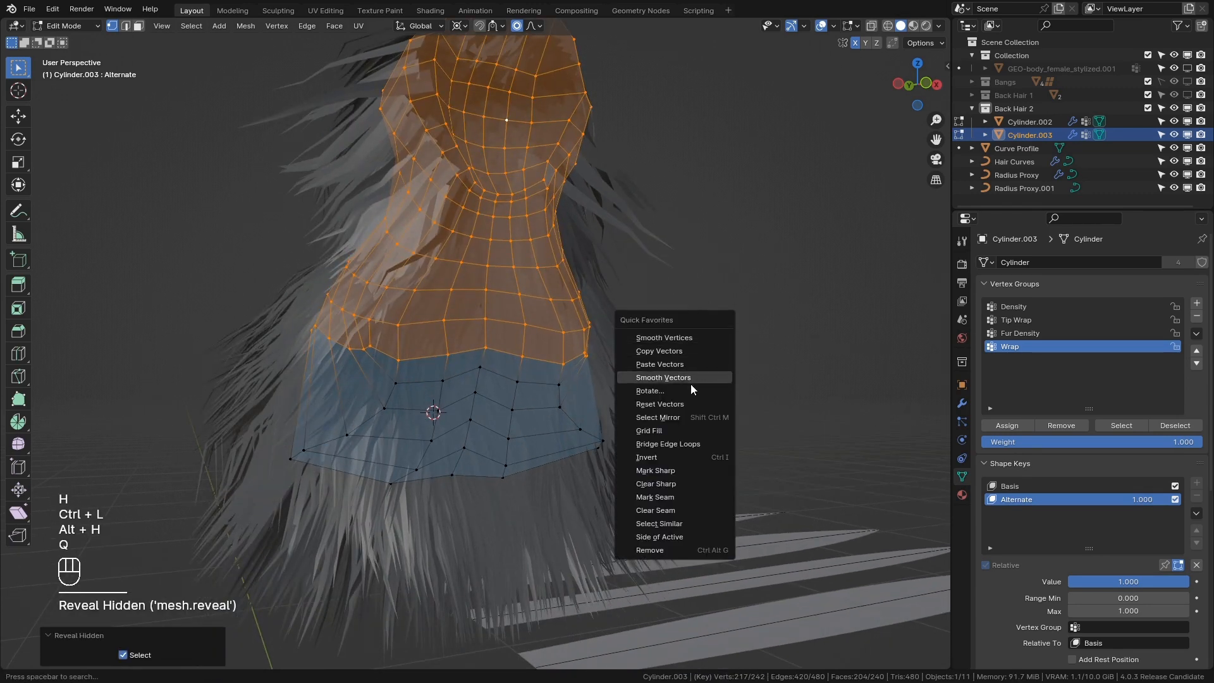
left_click(1008, 424)
key("Tab")
Step: Select Cylinder.002 and drive Wrapping at Tip of Align Curve to Surface with the Wrap attribute
left_click(577, 477)
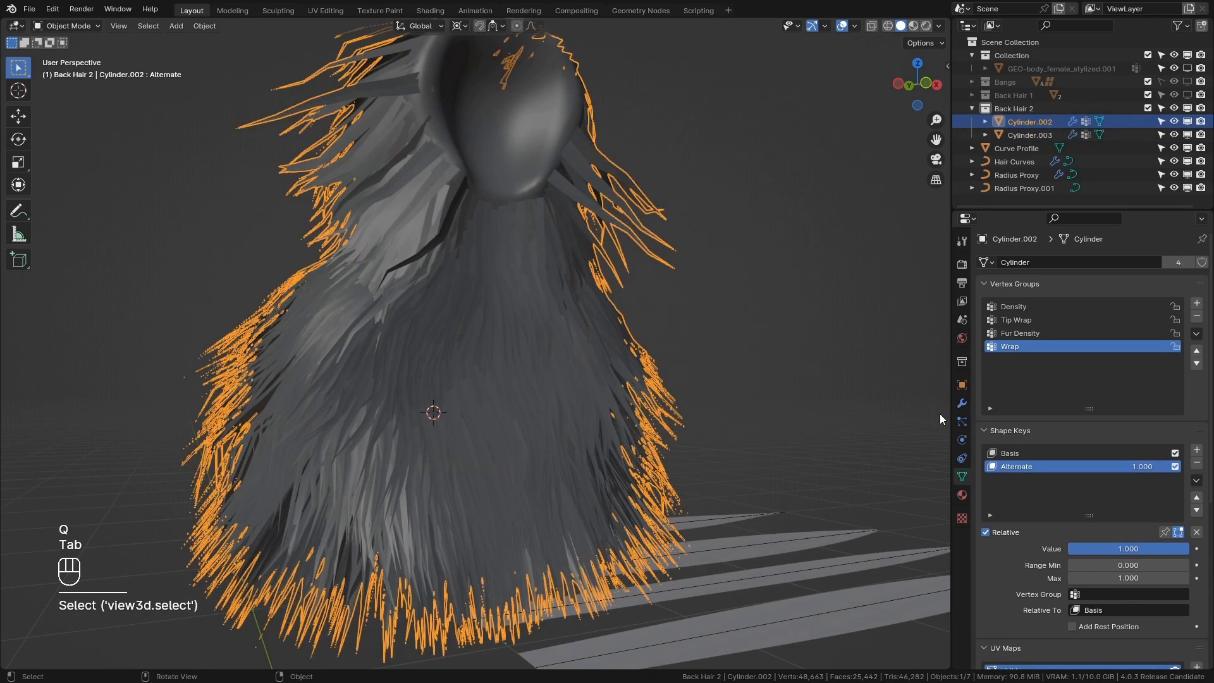
left_click(961, 403)
middle_click_drag(784, 411, 373, 226)
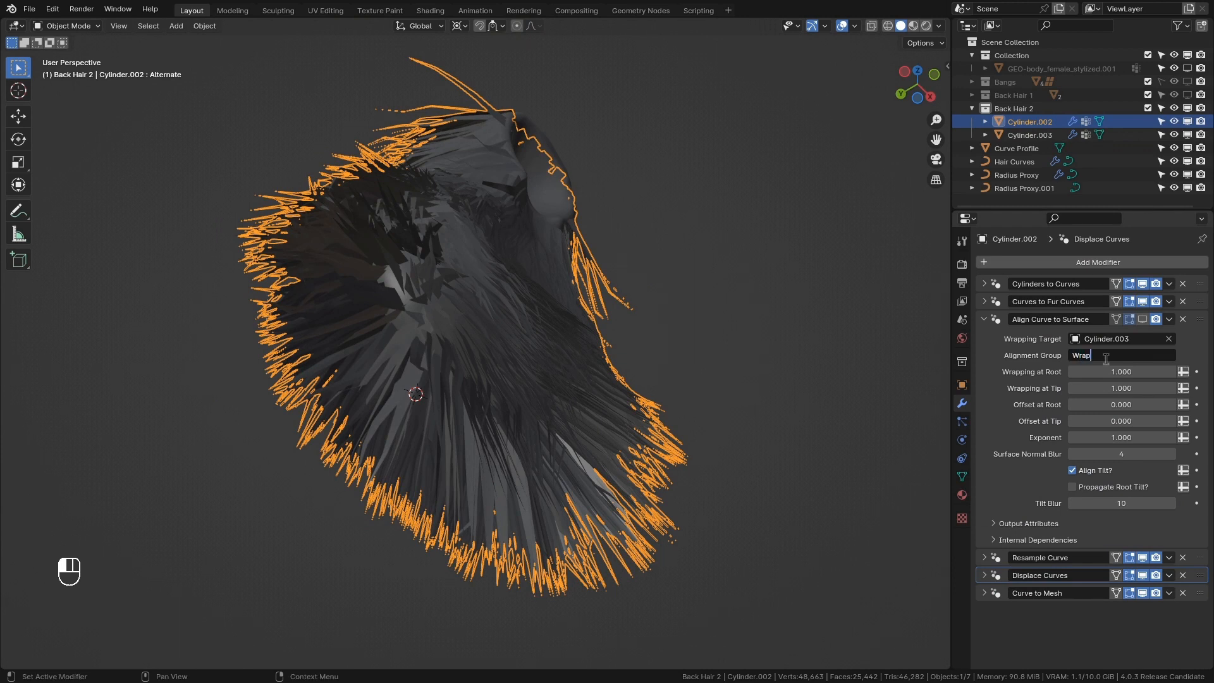
left_click(1183, 389)
left_click(1148, 390)
type("Wrap")
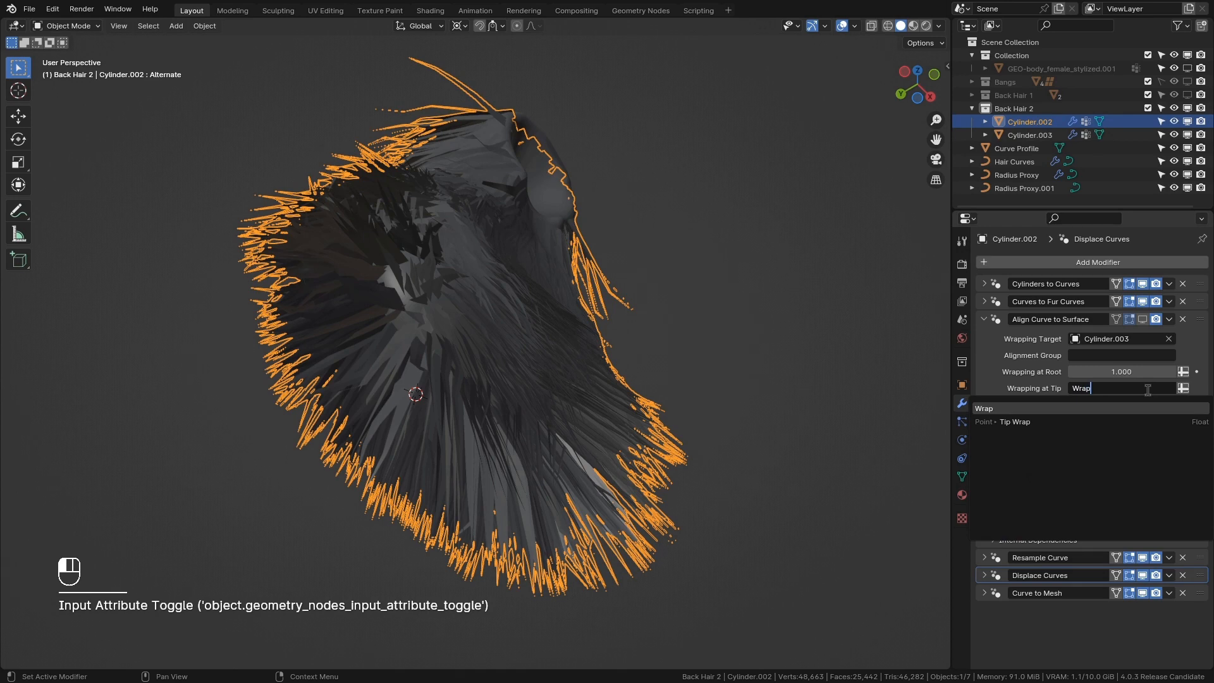
key("Return")
Step: Drive Wrapping at Root of Align Curve to Surface with the Wrap attribute
left_click(1183, 371)
left_click(1144, 366)
type("W")
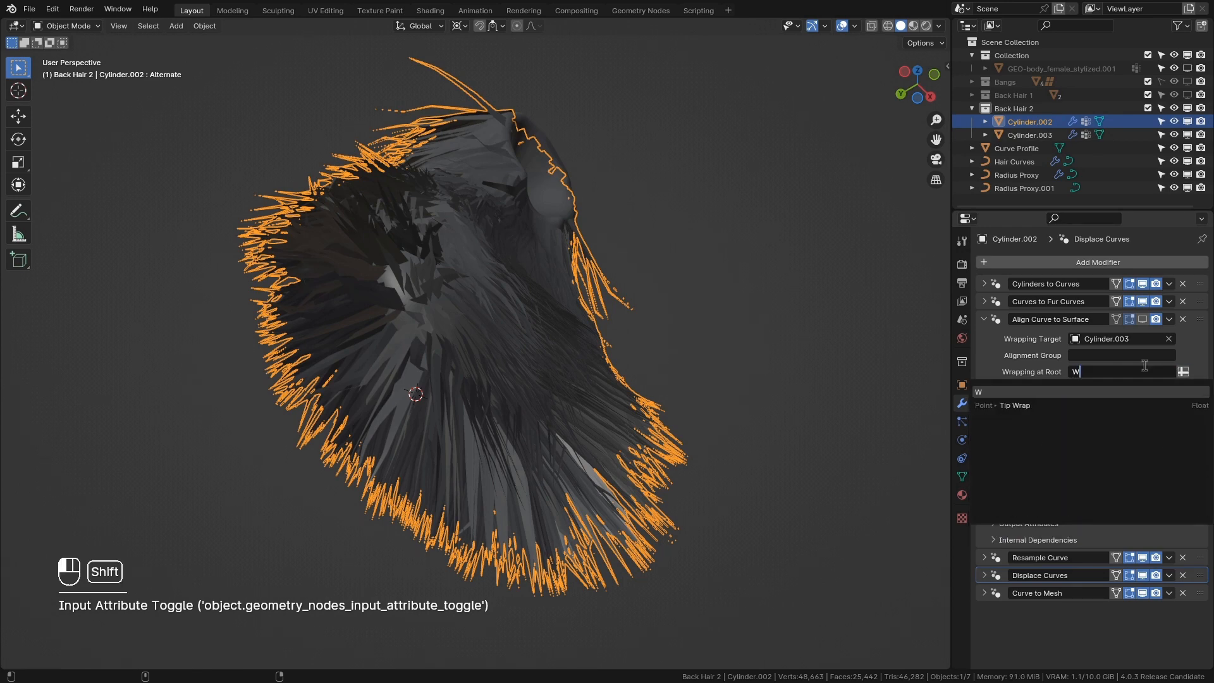
type("rap")
key("Return")
Step: Examine the wrapped hair from the back, sides and underside, especially the lower strands and their tips
middle_click_drag(632, 367, 551, 416)
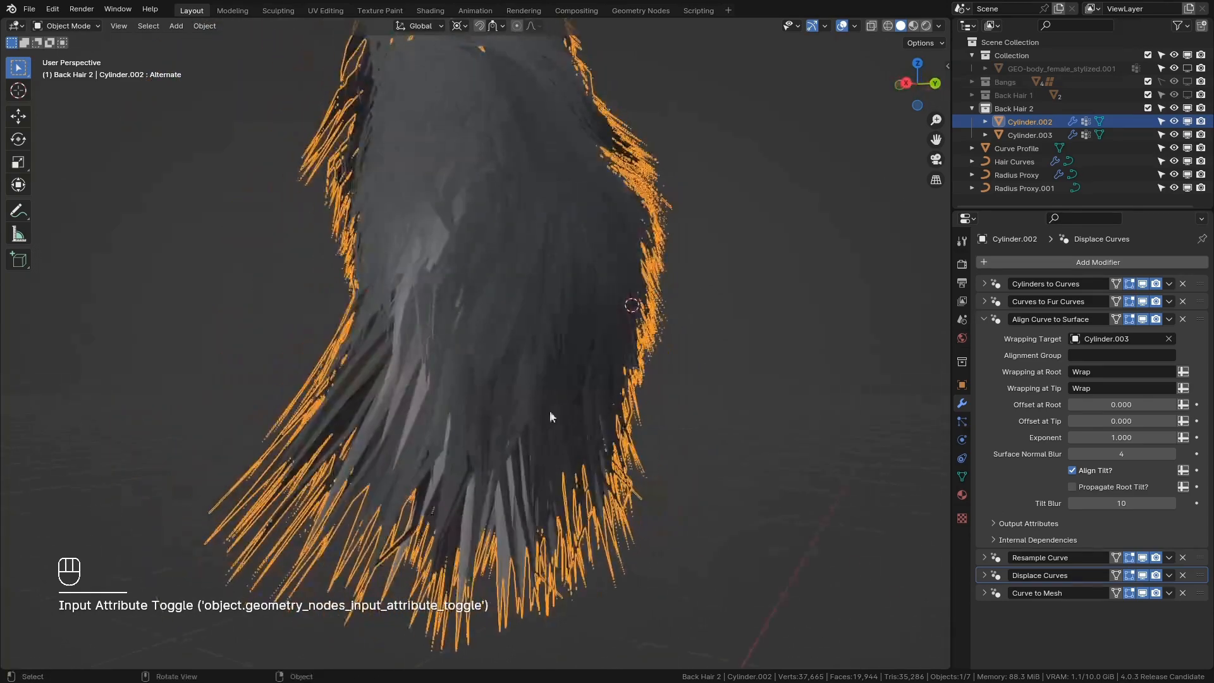
middle_click_drag(485, 517, 489, 484)
middle_click_drag(617, 445, 720, 411)
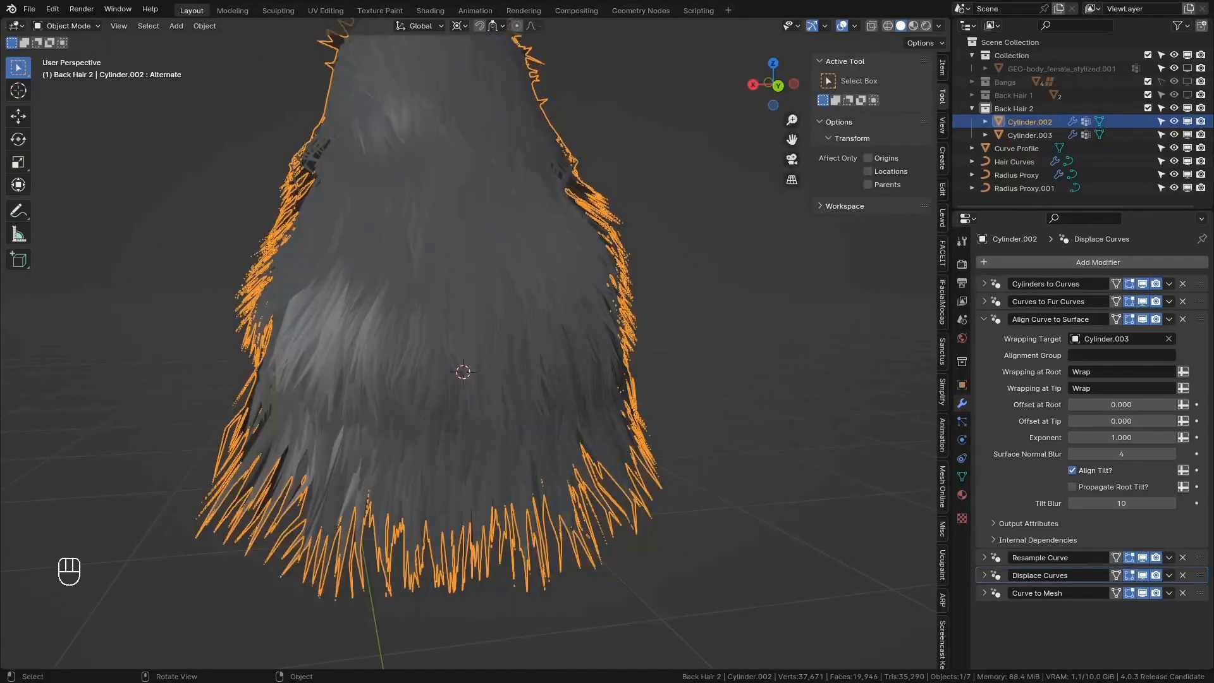
middle_click_drag(569, 367, 627, 352)
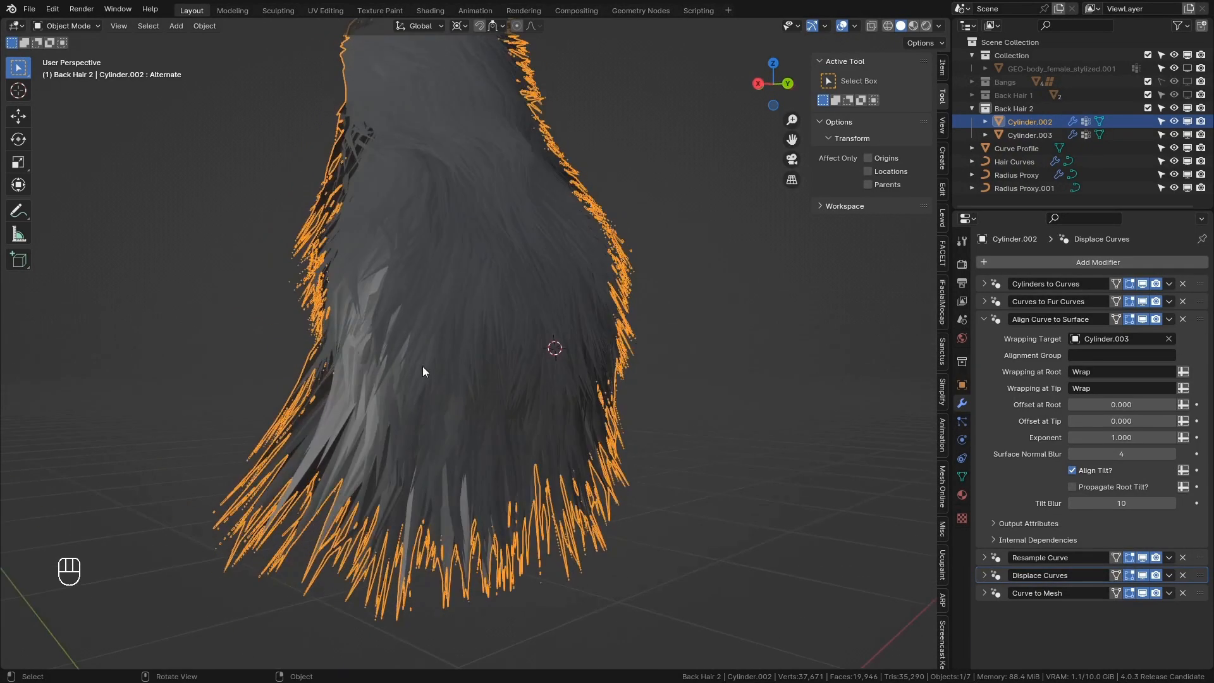
middle_click(422, 366, "alt")
scroll(377, 447, "up", 4)
middle_click_drag(383, 450, 491, 170)
middle_click_drag(481, 271, 561, 281)
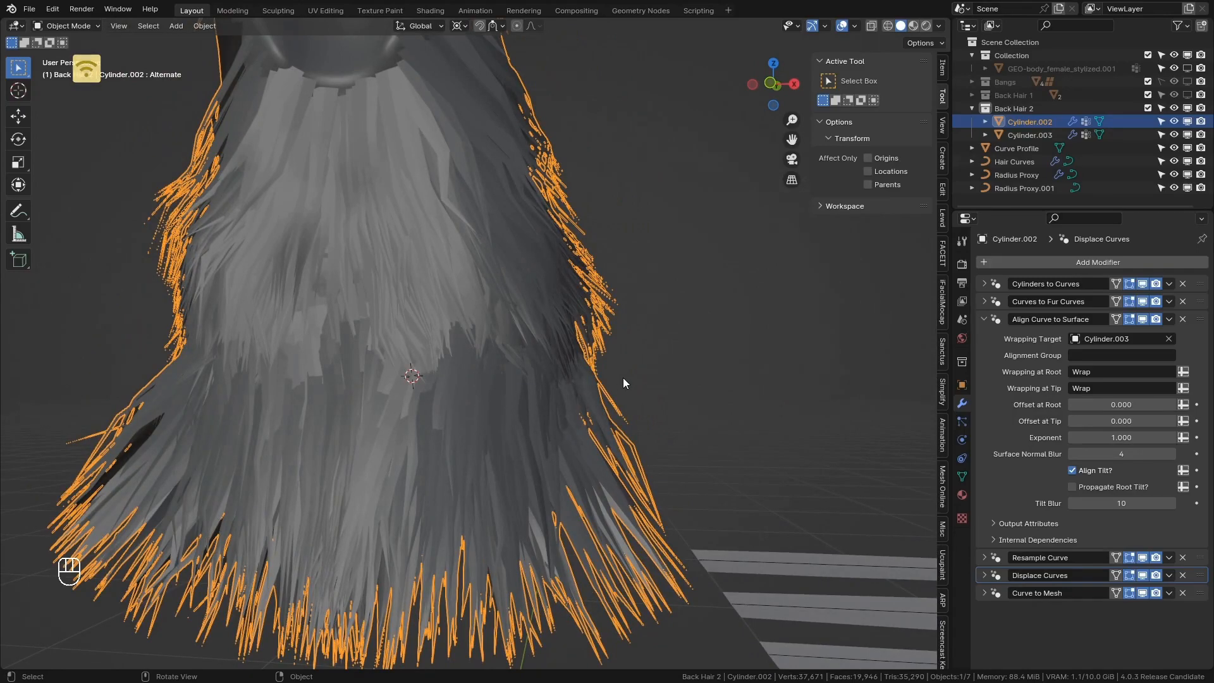
middle_click_drag(624, 378, 755, 352)
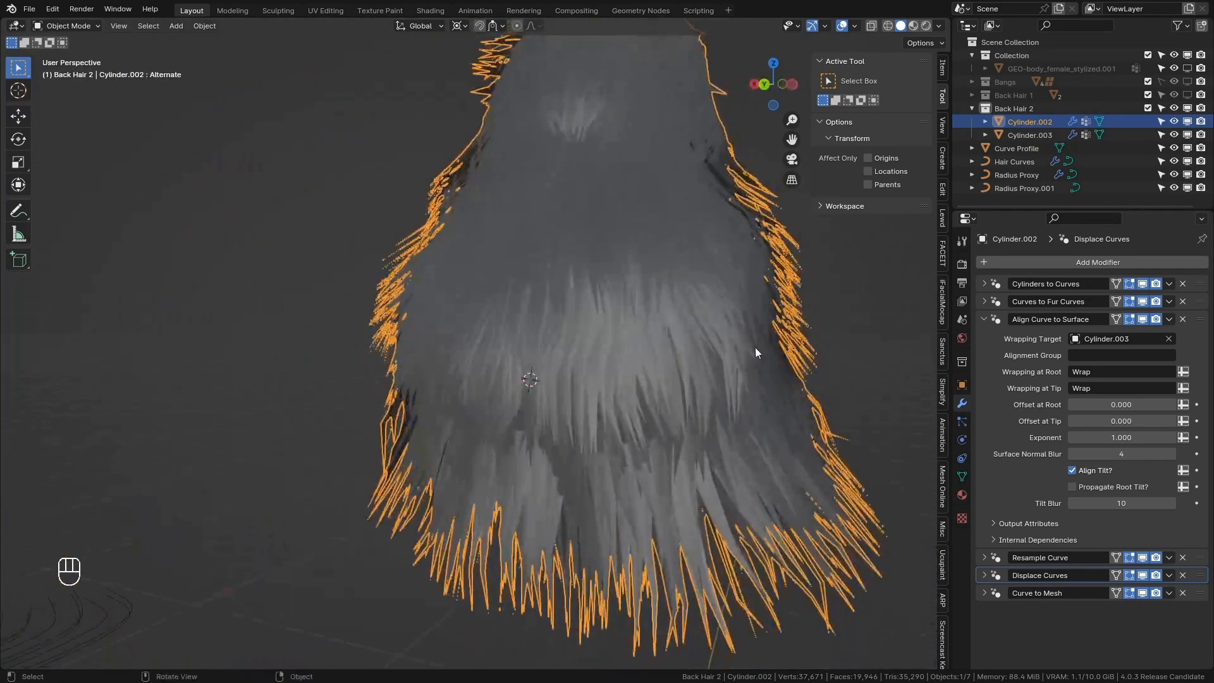
middle_click_drag(619, 390, 512, 395)
scroll(573, 393, "down", 2)
Step: Try a fur Angle of 26° in Curves to Fur Curves, and undo the change
left_click(979, 303)
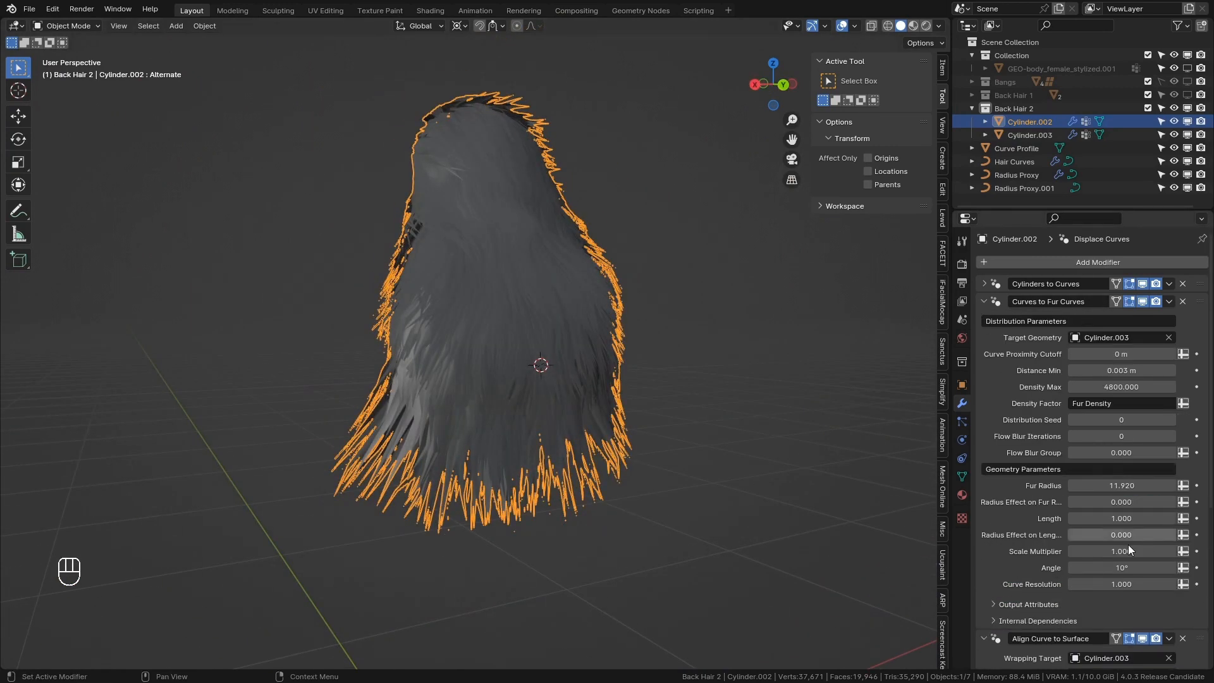
scroll(1128, 544, "down", 2)
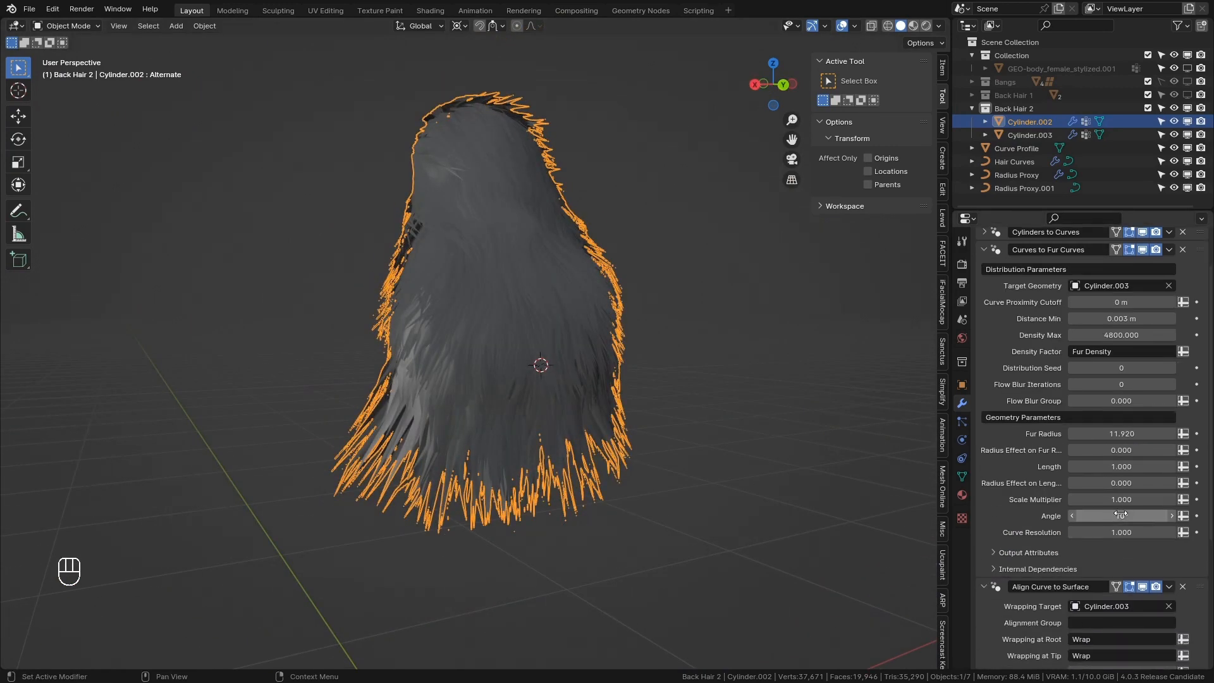
left_click_drag(1120, 514, 1146, 514)
scroll(597, 415, "up", 5)
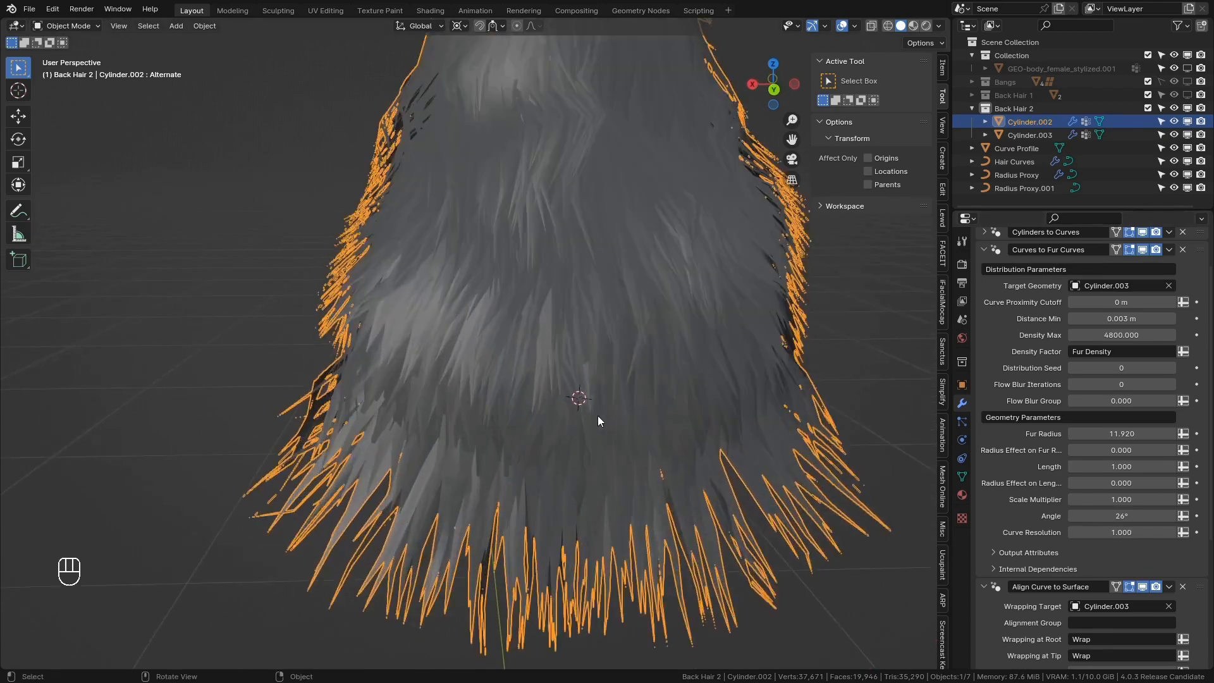
scroll(597, 415, "down", 5)
key("ctrl+z")
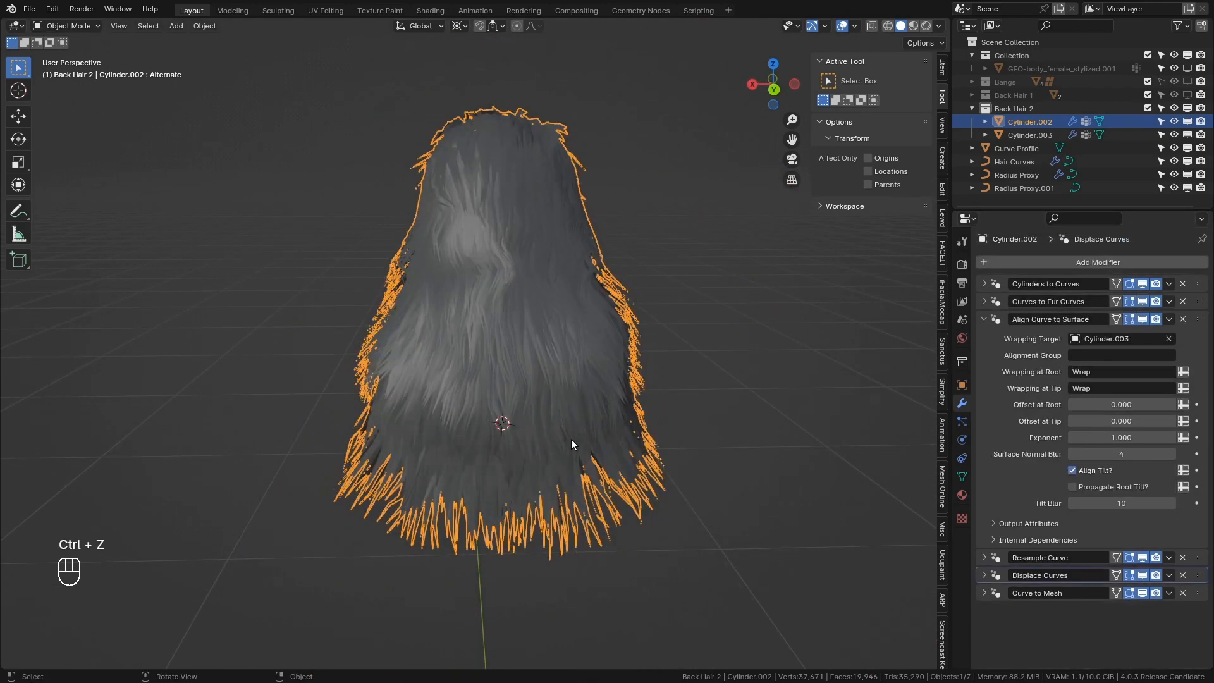
Step: Make a linked duplicate of Cylinder.003 and move it 0.62637 m along the X axis, beside the hair
scroll(576, 434, "up", 4)
scroll(715, 454, "down", 5)
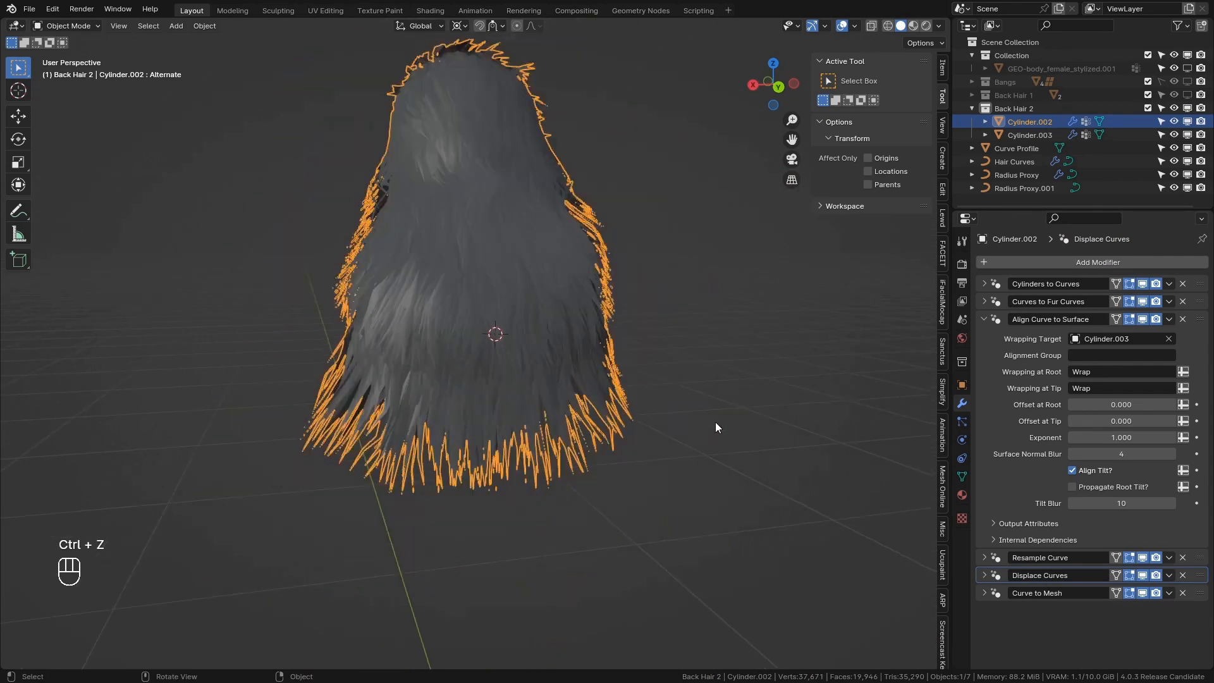
left_click(1029, 135)
scroll(696, 426, "down", 3)
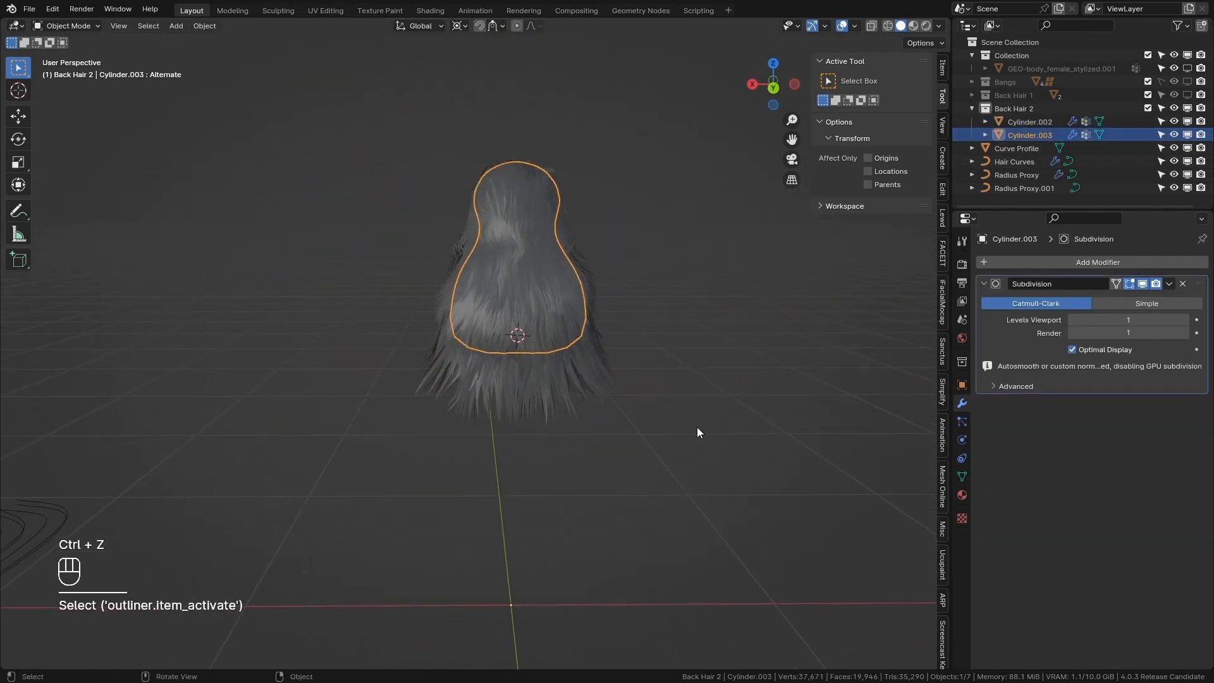
key("alt+d")
key("g")
key("x")
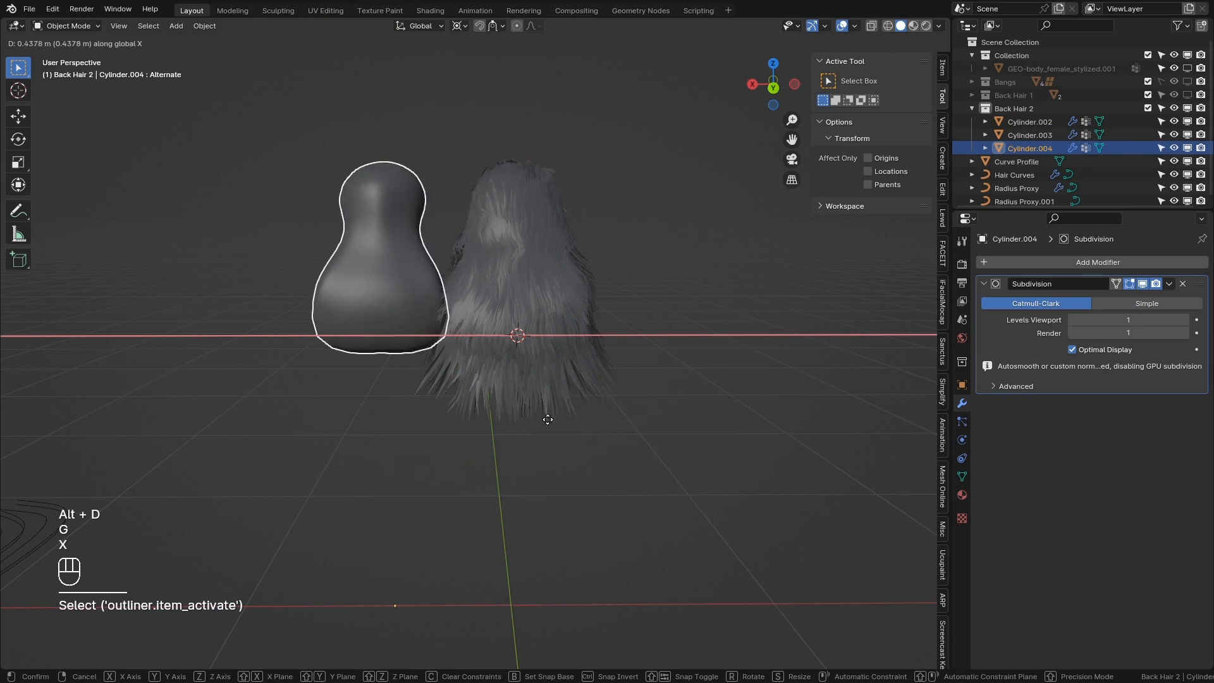
left_click(348, 301)
scroll(405, 396, "up", 3)
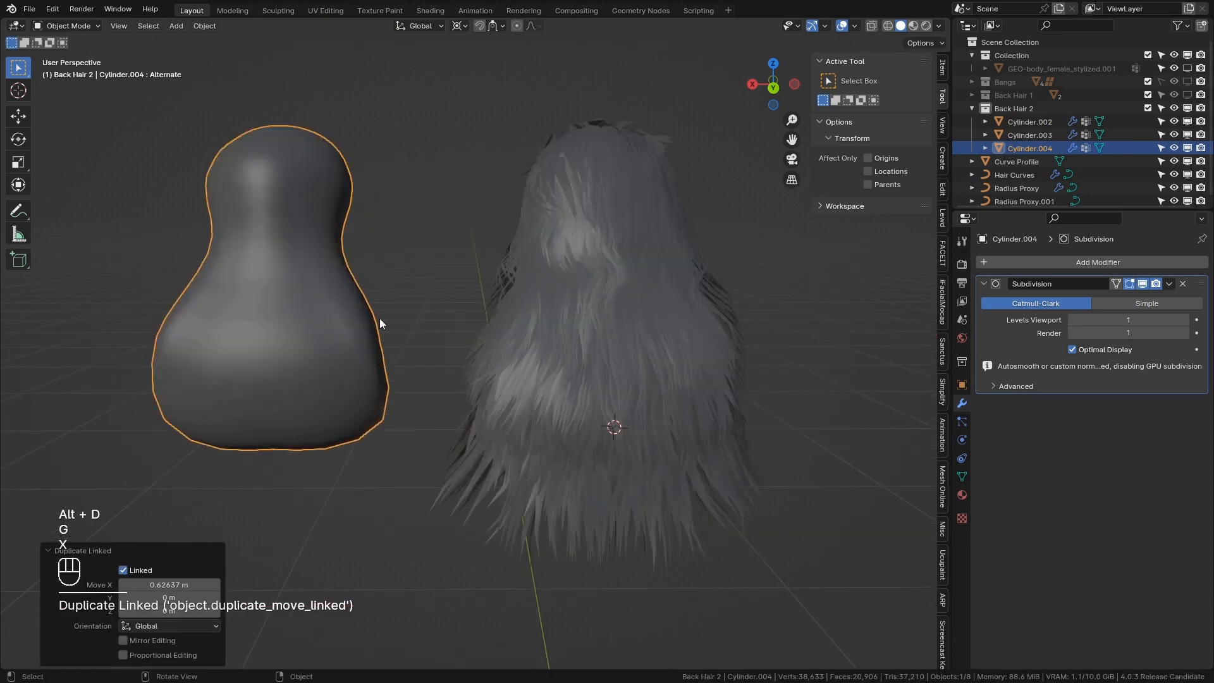
middle_click_drag(510, 401, 583, 396)
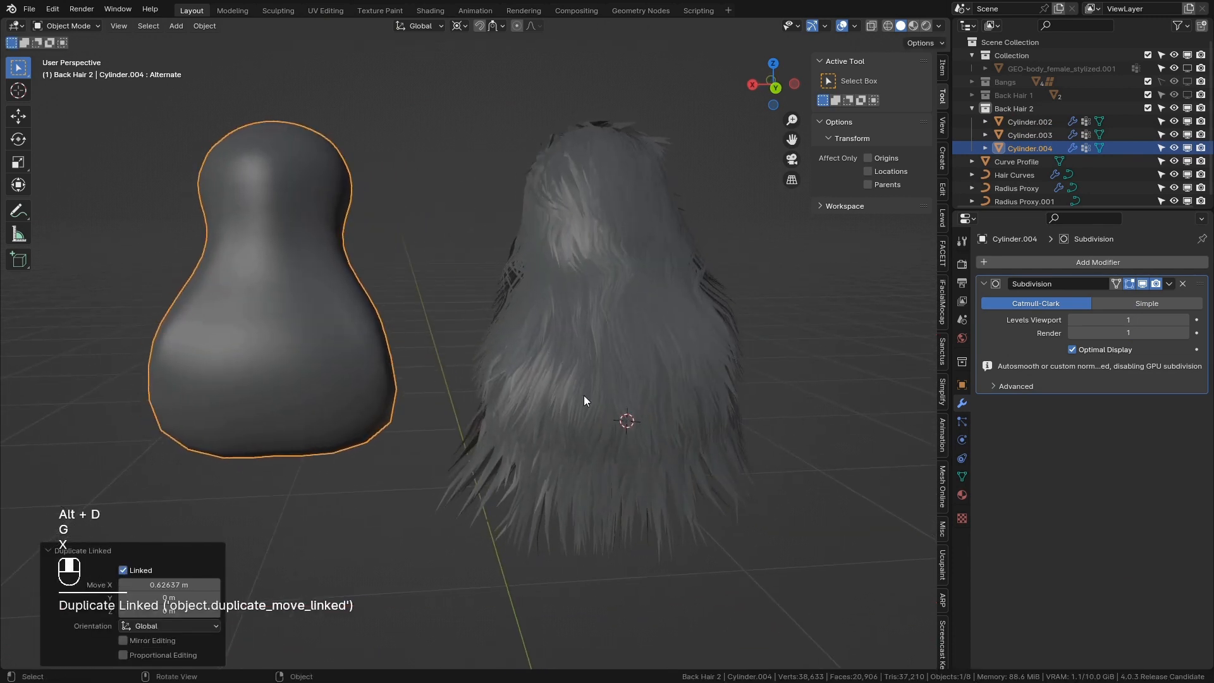
Step: Show the duplicate's vertex groups and switch it to Weight Paint mode for the Wrap group
left_click(962, 478)
key("ctrl+Tab")
left_click(354, 259)
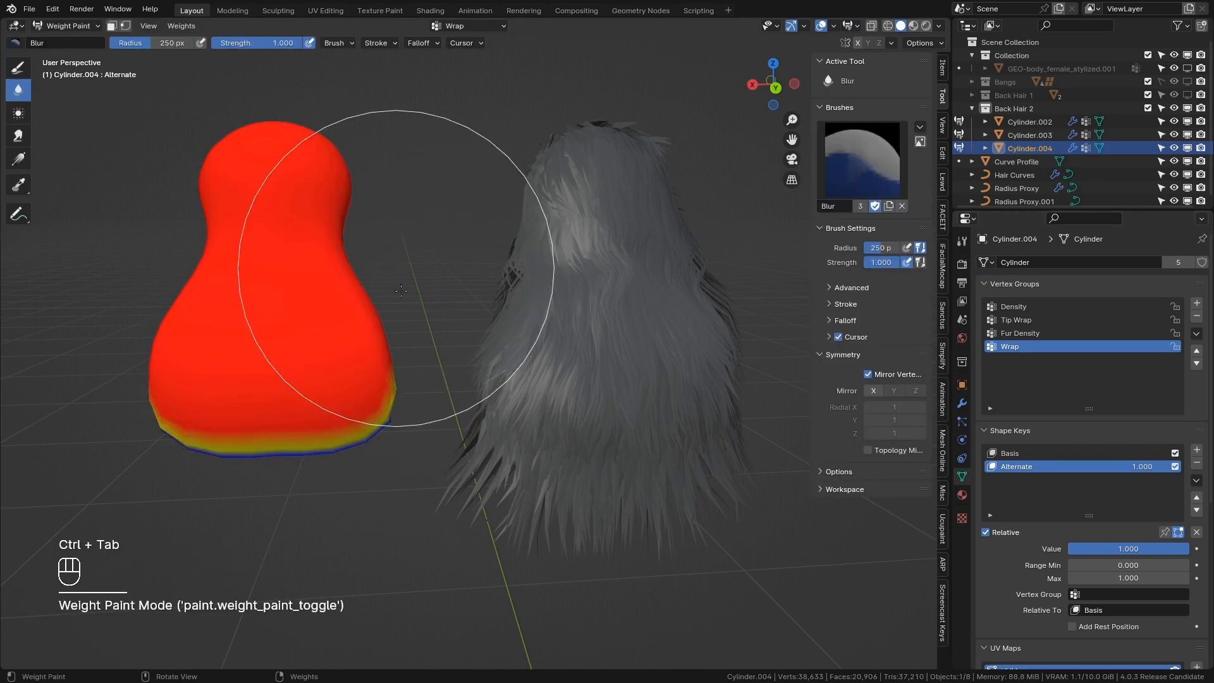
Step: Try blurring the Wrap weights around the duplicate's lower edge with Mirror Vertex Groups on, and undo the strokes
middle_click_drag(380, 309, 479, 277)
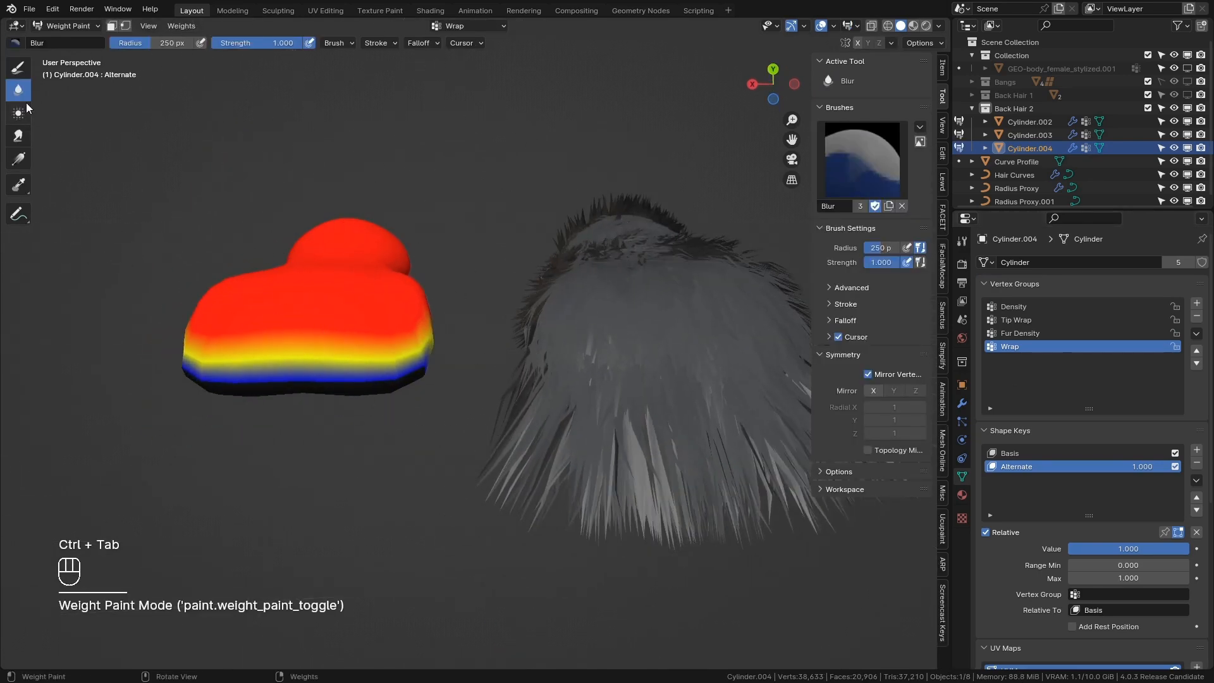
scroll(253, 177, "up", 3)
middle_click_drag(257, 178, 400, 183, "shift")
mouse_move(517, 339)
left_mouse_down()
mouse_move(506, 328)
mouse_move(491, 381)
mouse_move(477, 320)
mouse_move(472, 390)
left_mouse_up()
middle_click_drag(471, 390, 472, 347)
left_click_drag(472, 347, 444, 347)
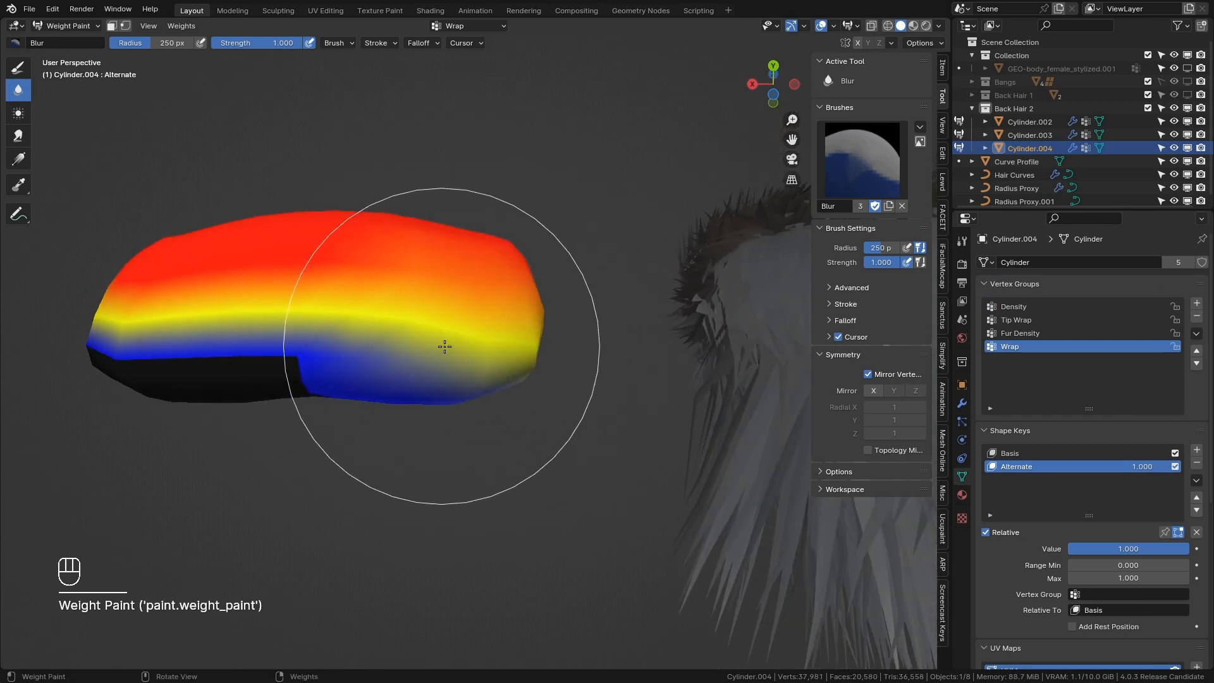
middle_click_drag(445, 347, 508, 342, "shift")
mouse_move(508, 342)
left_mouse_down()
mouse_move(536, 274)
mouse_move(512, 365)
mouse_move(487, 355)
mouse_move(606, 310)
left_mouse_up()
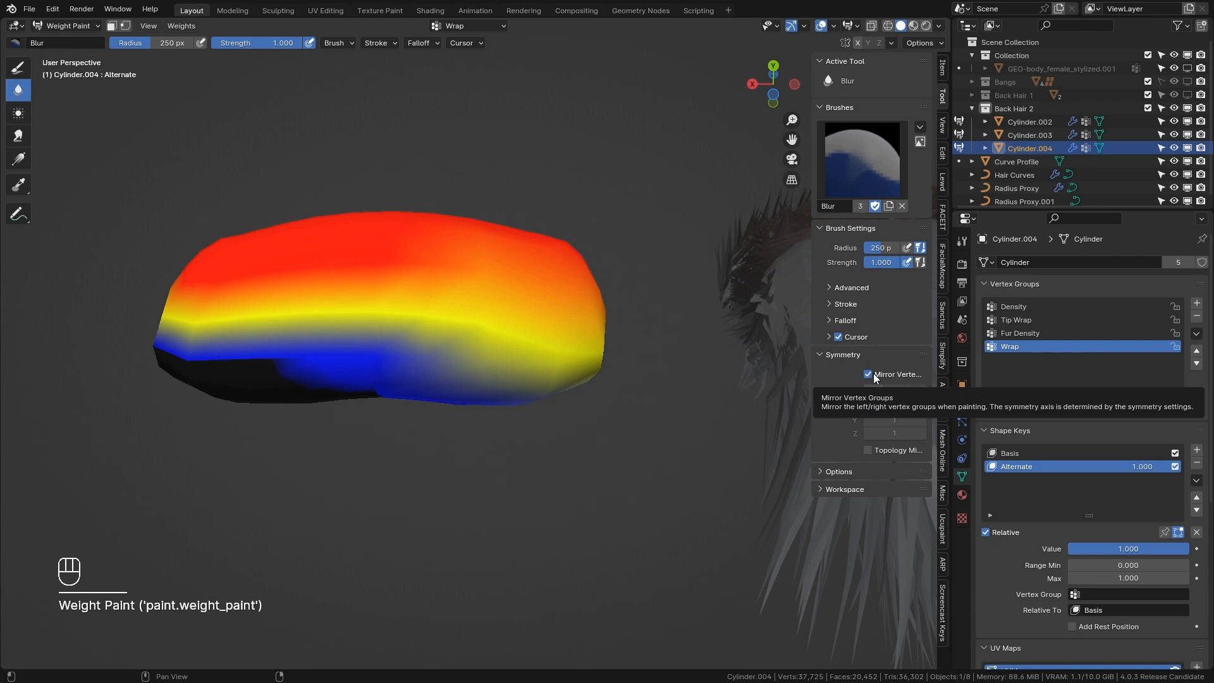
key("ctrl+z")
key("ctrl+z")
key("ctrl+z")
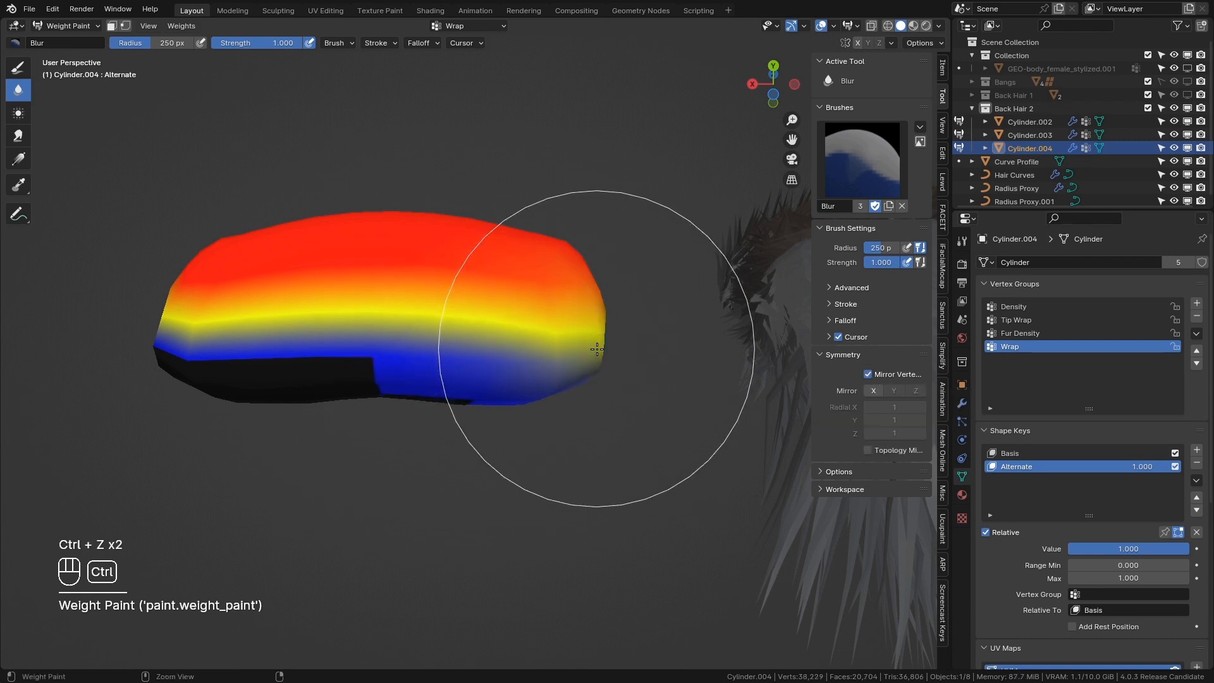
Step: Turn off Mirror Vertex Groups, enable X mirror symmetry, and blur the Wrap weights around the duplicate's lower back edge
left_click(868, 374)
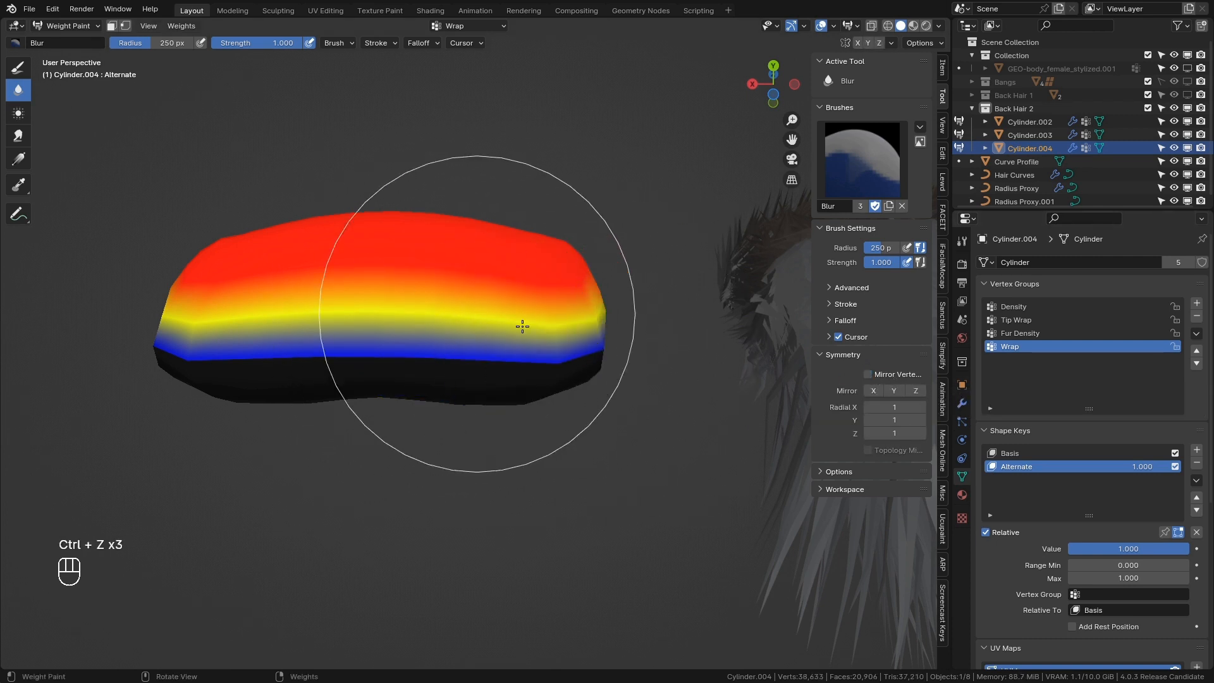
mouse_move(524, 305)
left_mouse_down()
mouse_move(520, 349)
mouse_move(529, 322)
left_mouse_up()
scroll(544, 348, "down", 3)
mouse_move(552, 362)
middle_mouse_down()
mouse_move(541, 456)
mouse_move(414, 452)
middle_mouse_up()
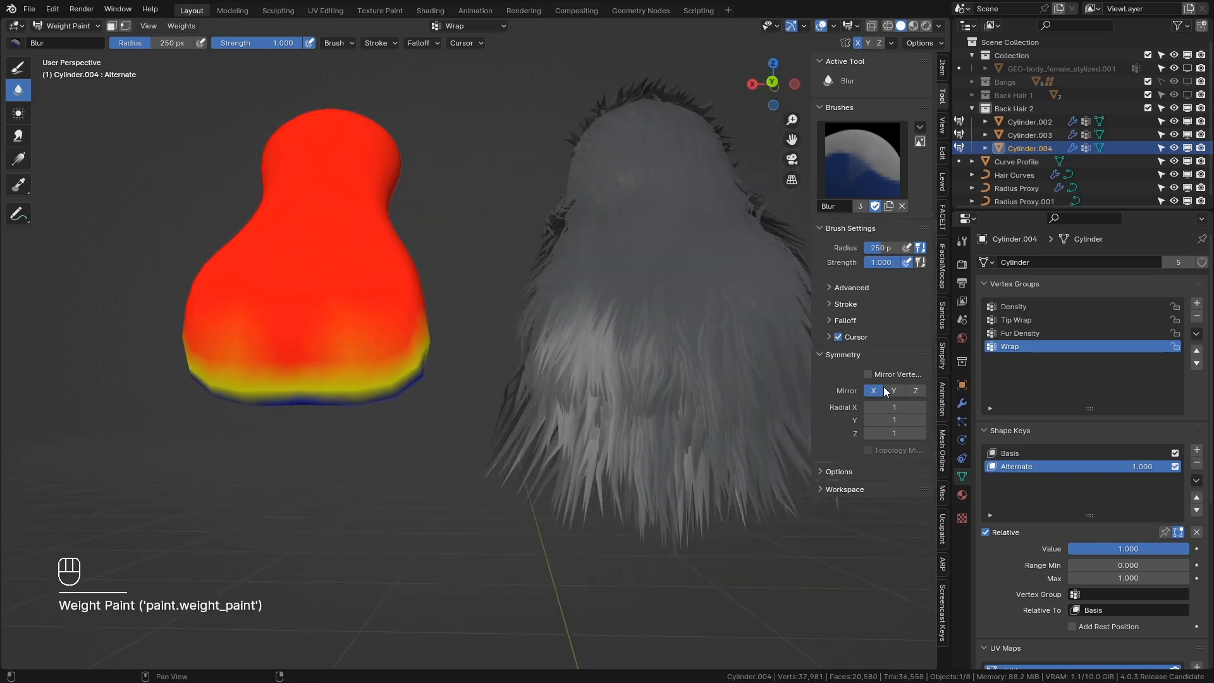
mouse_move(415, 355)
left_mouse_down()
mouse_move(349, 354)
mouse_move(342, 342)
left_mouse_up()
Step: Blur the Wrap weights on the lower part of the duplicate's hollow front side until the gradient is soft
mouse_move(399, 368)
middle_mouse_down()
mouse_move(459, 355)
mouse_move(628, 424)
middle_mouse_up()
left_click_drag(628, 424, 628, 361)
middle_click_drag(628, 361, 639, 380)
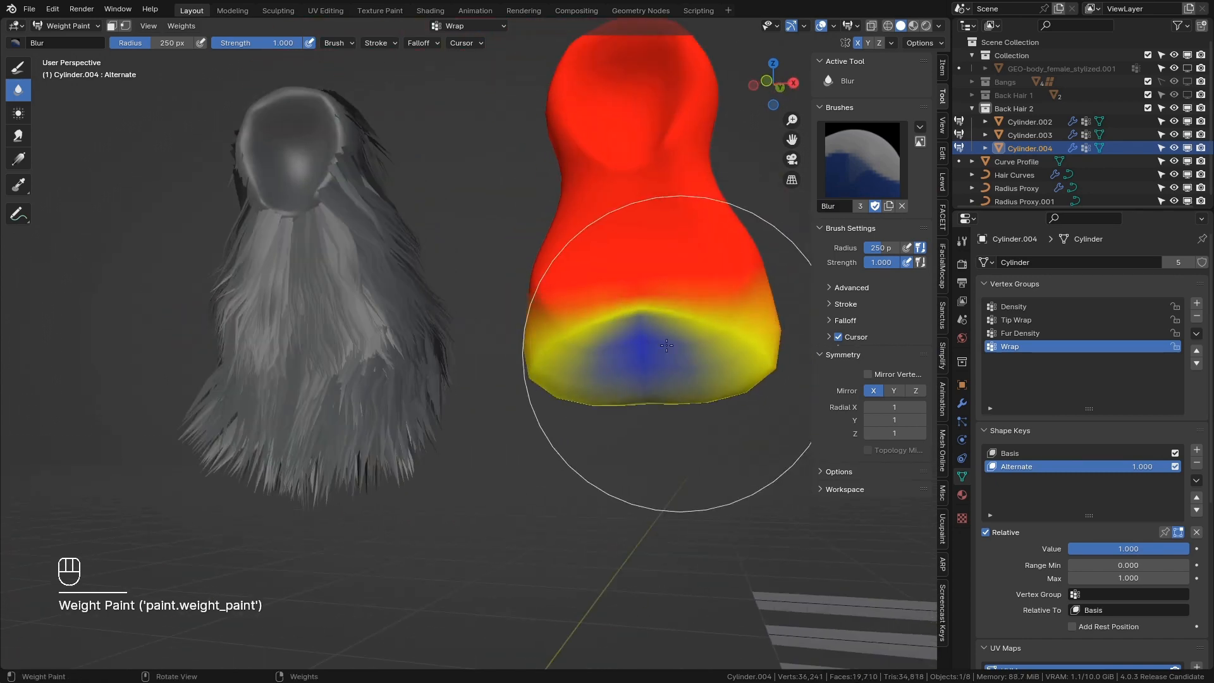
left_click_drag(639, 379, 579, 366)
middle_click_drag(580, 366, 623, 353)
mouse_move(623, 352)
left_mouse_down()
mouse_move(632, 384)
mouse_move(677, 387)
left_mouse_up()
middle_click_drag(613, 384, 704, 382)
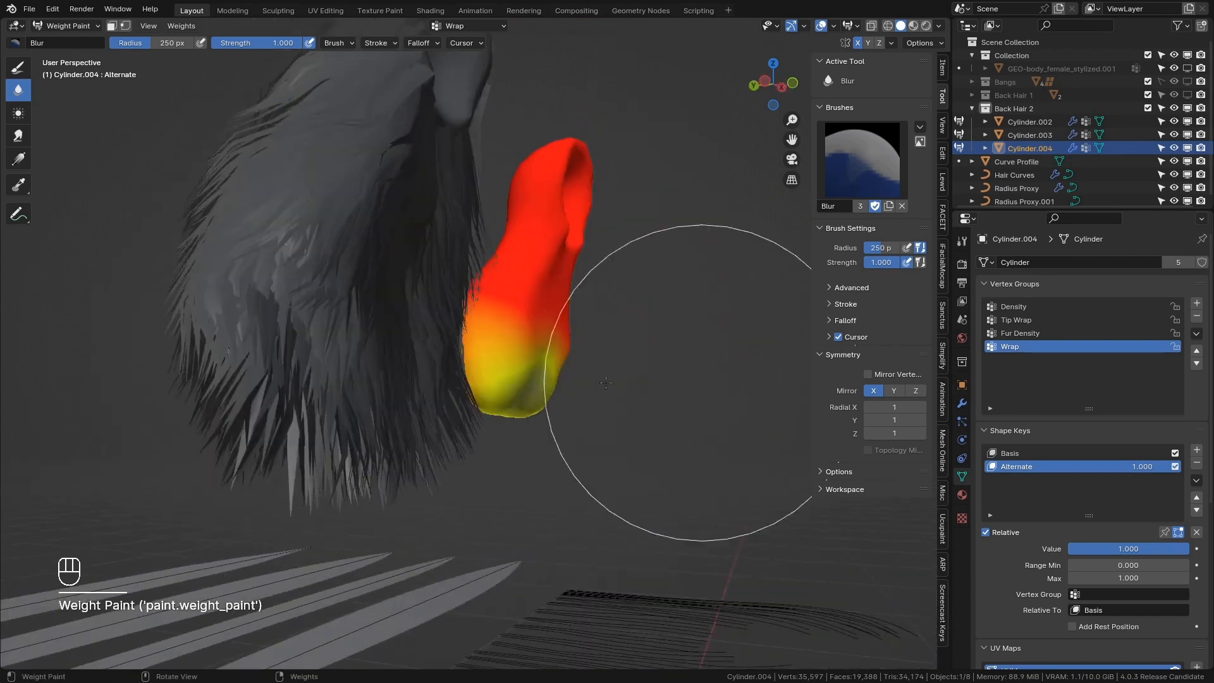
mouse_move(493, 383)
middle_mouse_down()
mouse_move(649, 390)
mouse_move(439, 395)
middle_mouse_up()
scroll(632, 389, "up", 2)
scroll(380, 341, "down", 1)
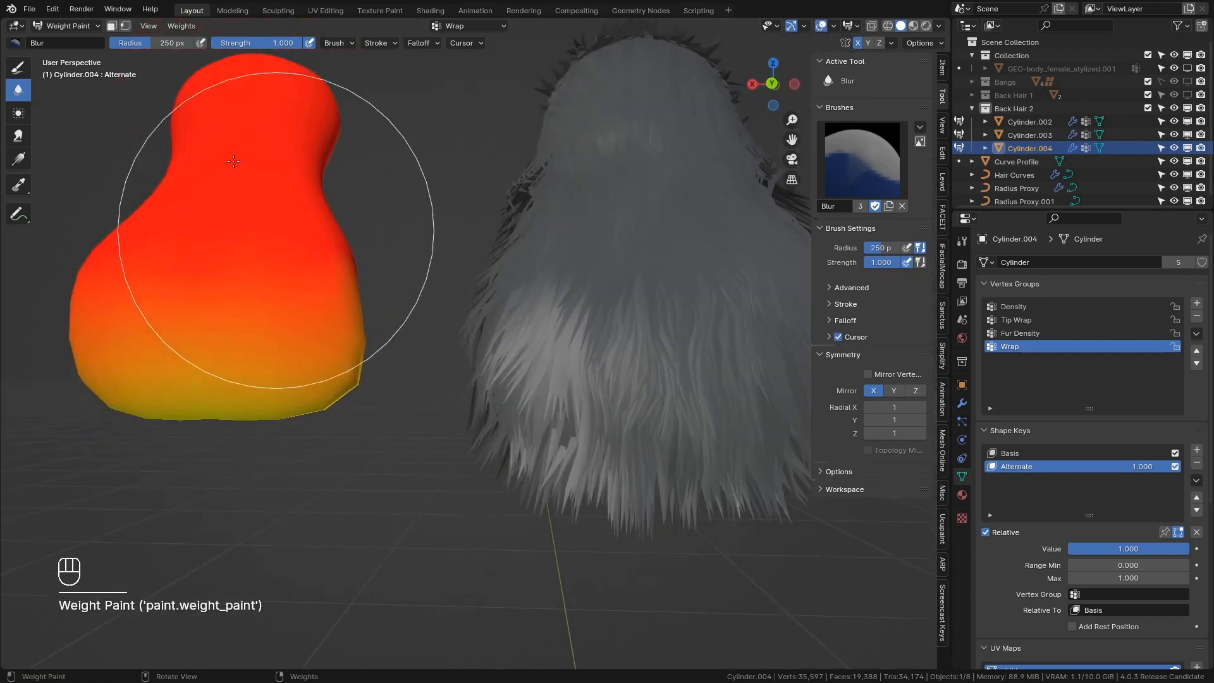
Step: Paint down the Wrap weights on the duplicate's lower back with Draw at Weight 0.000 and Strength 0.120, and blur the result
left_click(18, 67)
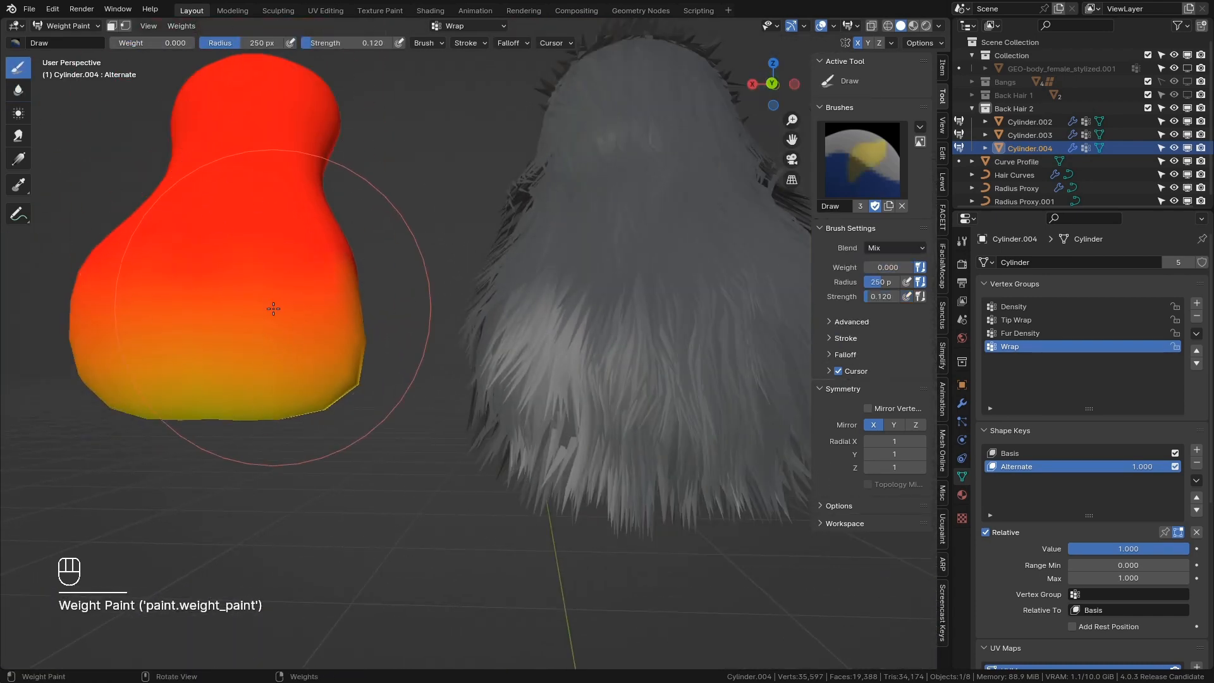
middle_click_drag(273, 309, 272, 328)
mouse_move(272, 329)
left_mouse_down()
mouse_move(292, 331)
mouse_move(236, 322)
mouse_move(324, 325)
mouse_move(273, 328)
left_mouse_up()
mouse_move(274, 328)
middle_mouse_down()
mouse_move(252, 320)
mouse_move(314, 328)
middle_mouse_up()
left_click_drag(314, 328, 339, 300)
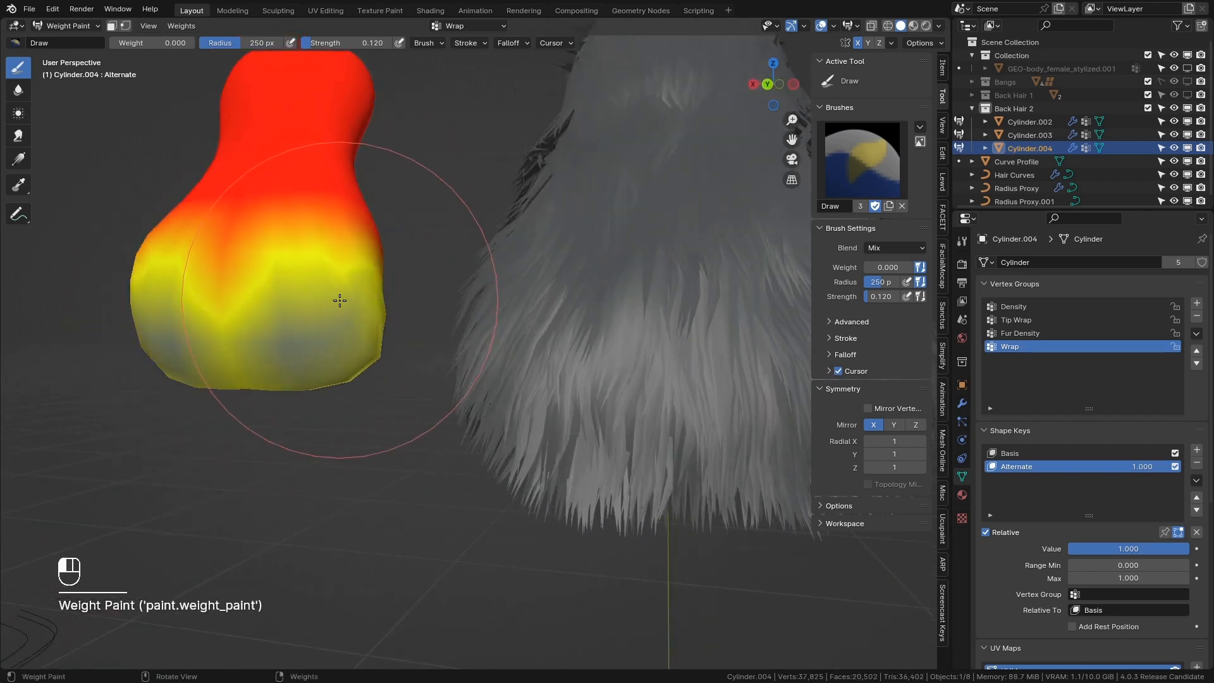
middle_click_drag(339, 300, 379, 302)
left_click(18, 89)
mouse_move(113, 335)
left_mouse_down()
mouse_move(312, 320)
mouse_move(208, 335)
left_mouse_up()
middle_click_drag(537, 338, 479, 355)
Step: Return to Object Mode, delete the linked duplicate Cylinder.004, and select the Cylinder.002 hair
key("ctrl+Tab")
scroll(503, 344, "down", 4)
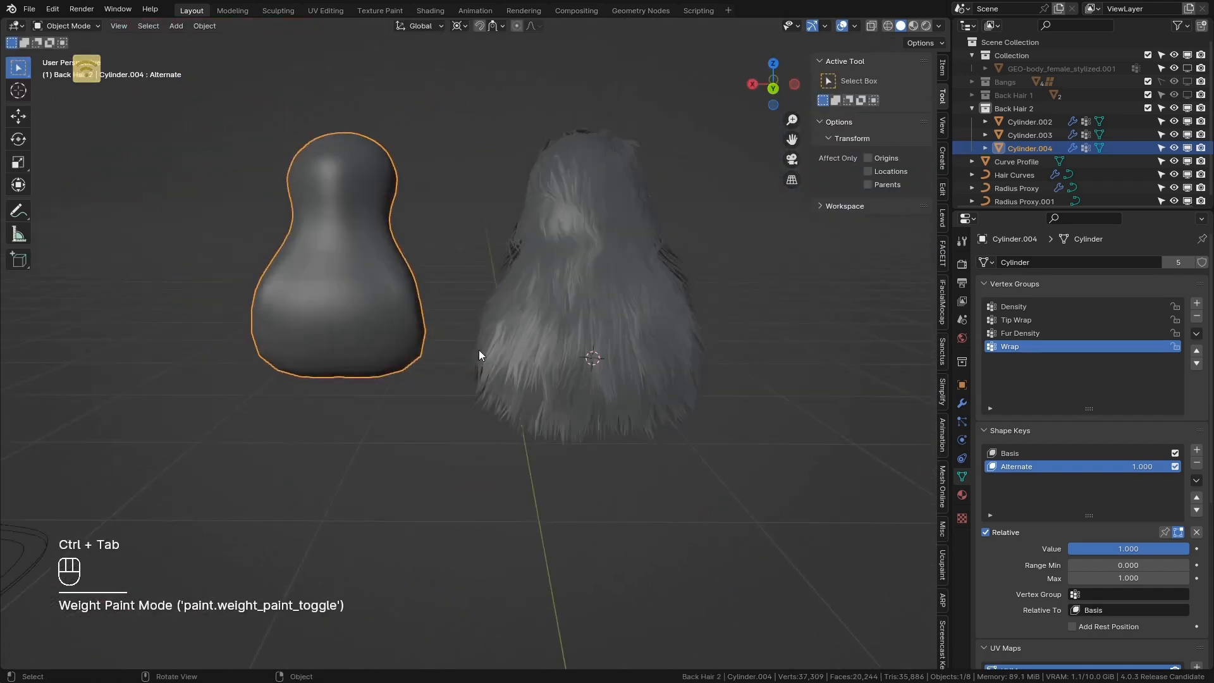
key("x")
left_click(479, 350)
left_click(519, 270)
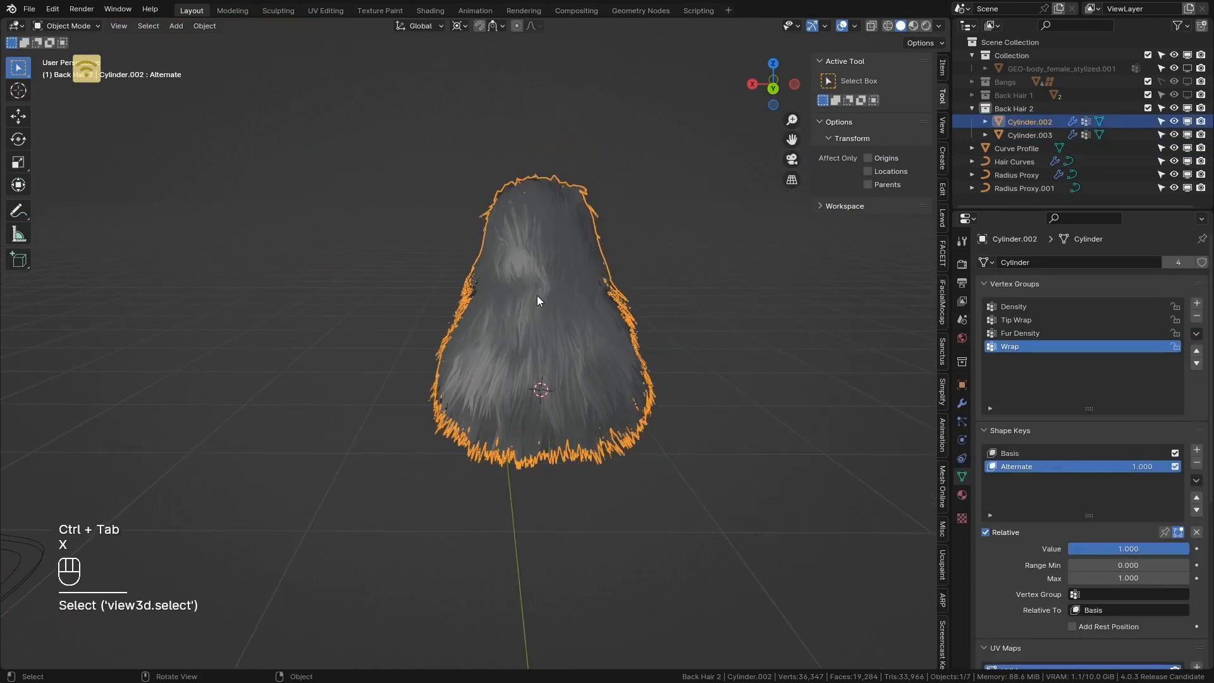
Step: Make another linked duplicate of Cylinder.003, move it along the X axis beside the hair, and switch it to Weight Paint mode
scroll(536, 294, "up", 3)
middle_click_drag(537, 294, 443, 272)
left_click(662, 372)
left_click(463, 341)
key("alt+d")
key("x")
left_click(725, 347)
key("ctrl+Tab")
Step: Blur the Wrap weights across the lower half of the new duplicate's front side
left_click(651, 302)
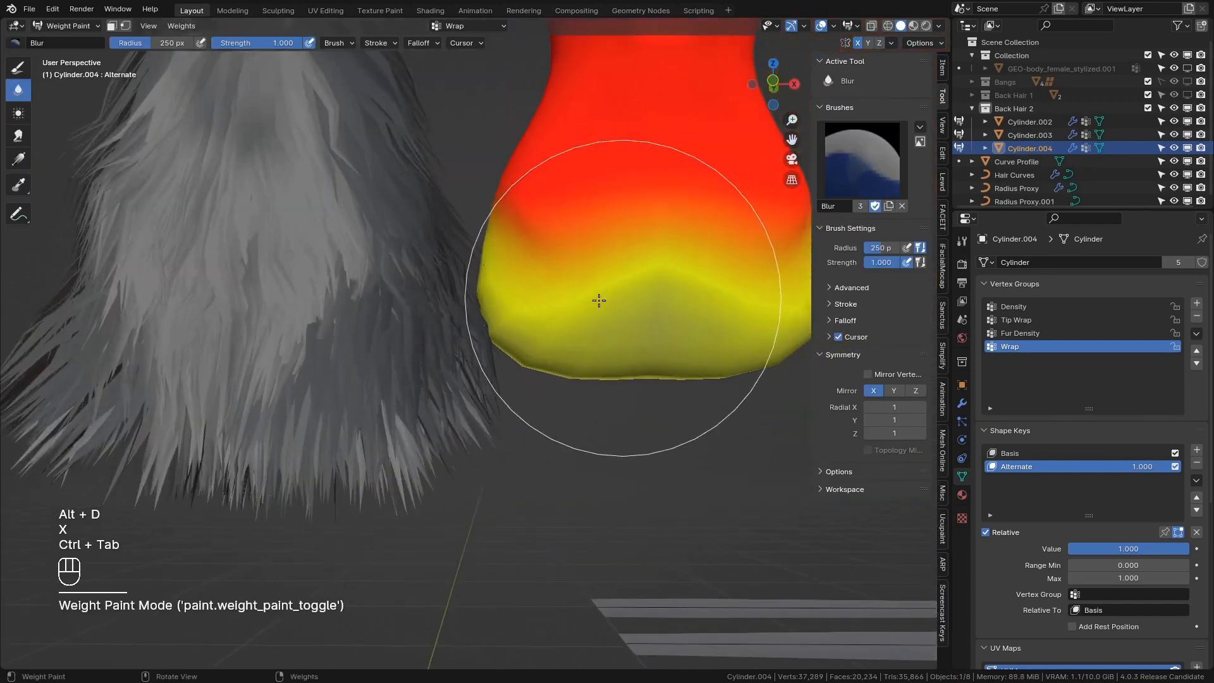
mouse_move(621, 314)
left_mouse_down()
mouse_move(656, 305)
mouse_move(628, 265)
mouse_move(585, 290)
left_mouse_up()
left_click(18, 135)
left_click(18, 90)
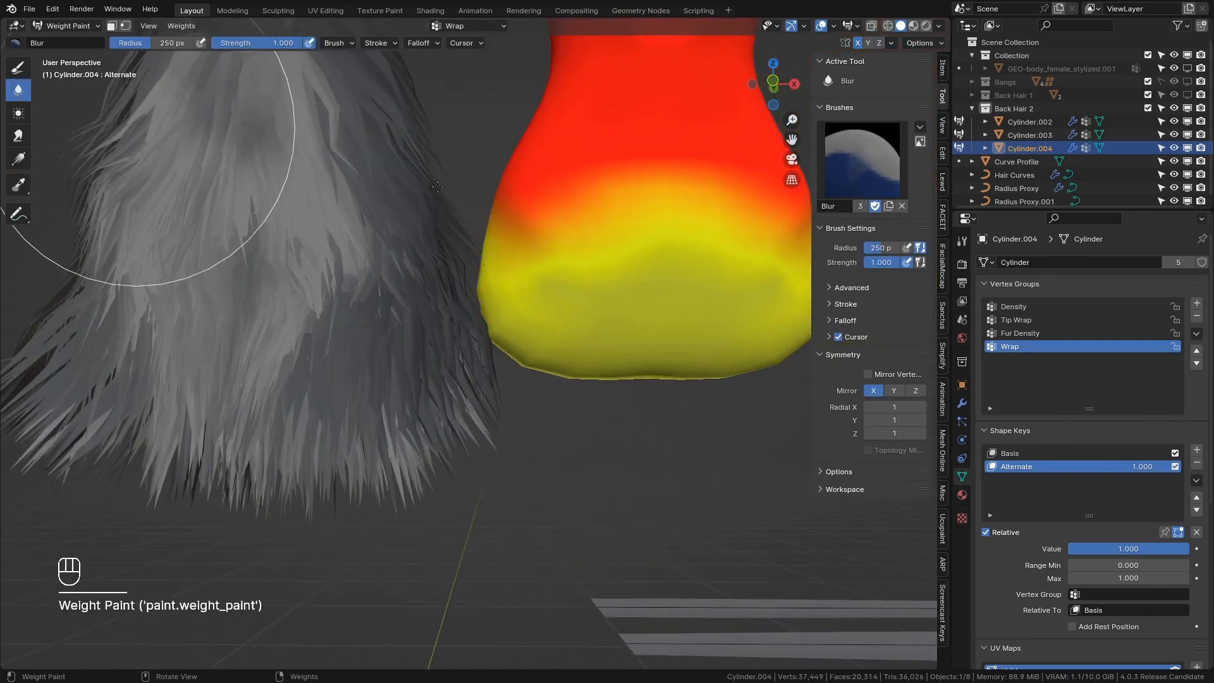
scroll(632, 280, "down", 2)
left_click_drag(689, 272, 527, 320)
Step: Leave Weight Paint mode, delete the new linked duplicate, and reselect the Cylinder.002 hair
key("ctrl+Tab")
key("x")
mouse_move(506, 316)
middle_mouse_down()
mouse_move(413, 259)
mouse_move(450, 377)
middle_mouse_up()
left_click(417, 272)
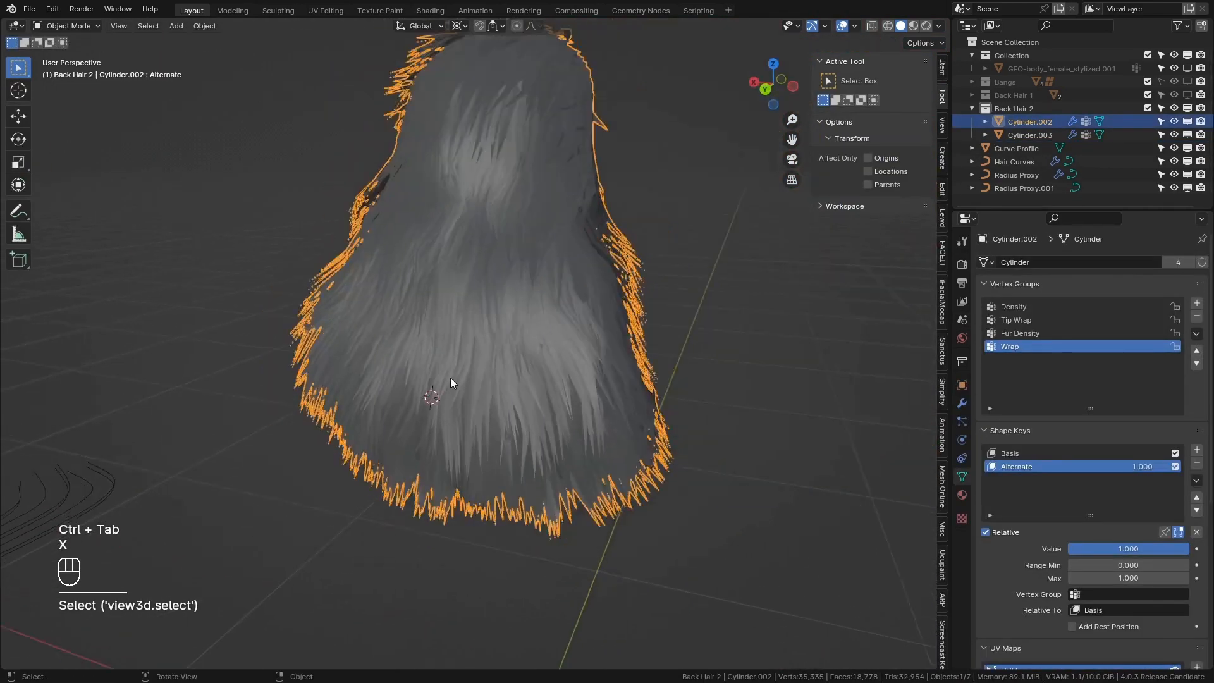
Step: Show the modifiers of Cylinder.002 and turn on the Wireframe viewport overlay
scroll(450, 378, "up", 4)
middle_click_drag(764, 392, 774, 304)
left_click(816, 310)
left_click(962, 404)
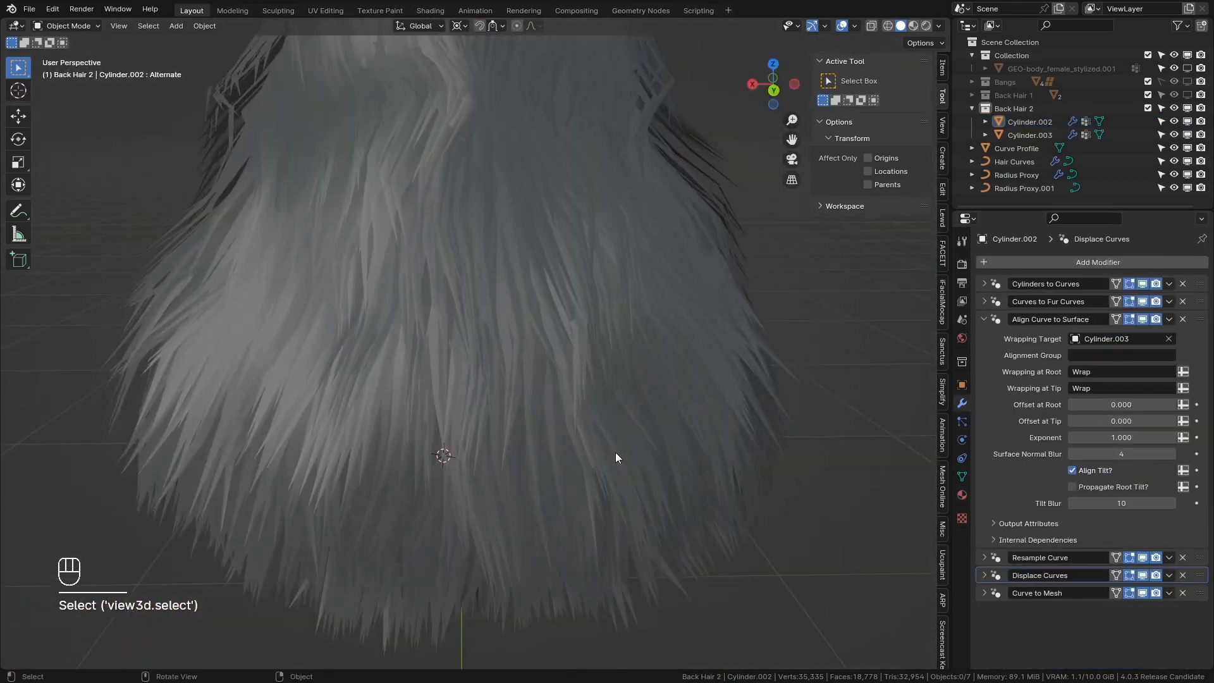
left_click(597, 446)
left_click(855, 26)
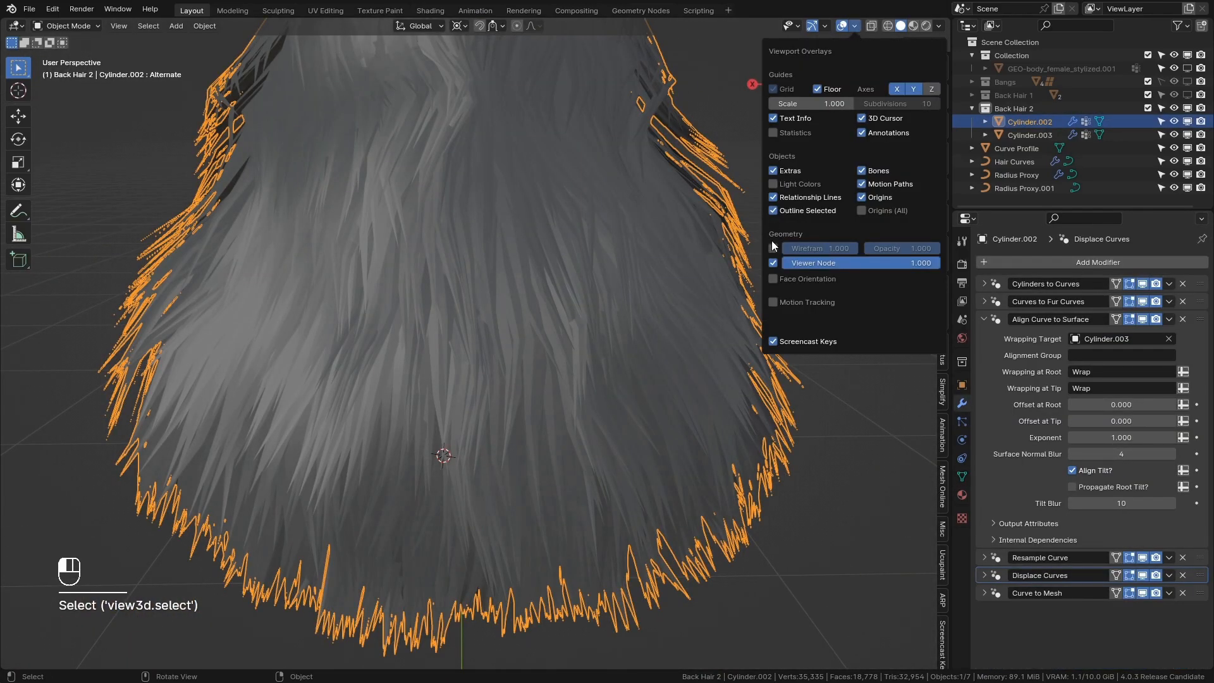
left_click(774, 247)
Step: Examine the segment density of the hair strands in wireframe from all sides, and turn the Wireframe overlay off
middle_click_drag(606, 316, 663, 449)
middle_click_drag(481, 284, 480, 411, "shift")
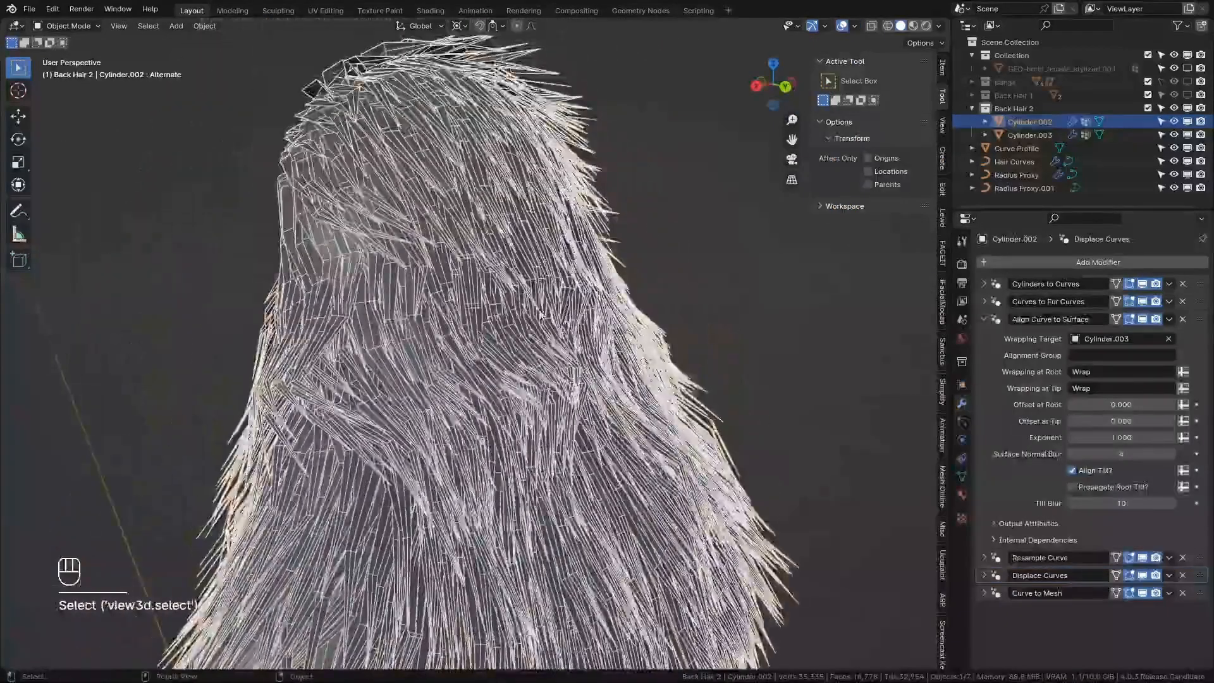
middle_click_drag(436, 316, 496, 303)
scroll(468, 304, "up", 1)
middle_click_drag(452, 266, 379, 64, "shift")
scroll(474, 354, "up", 2)
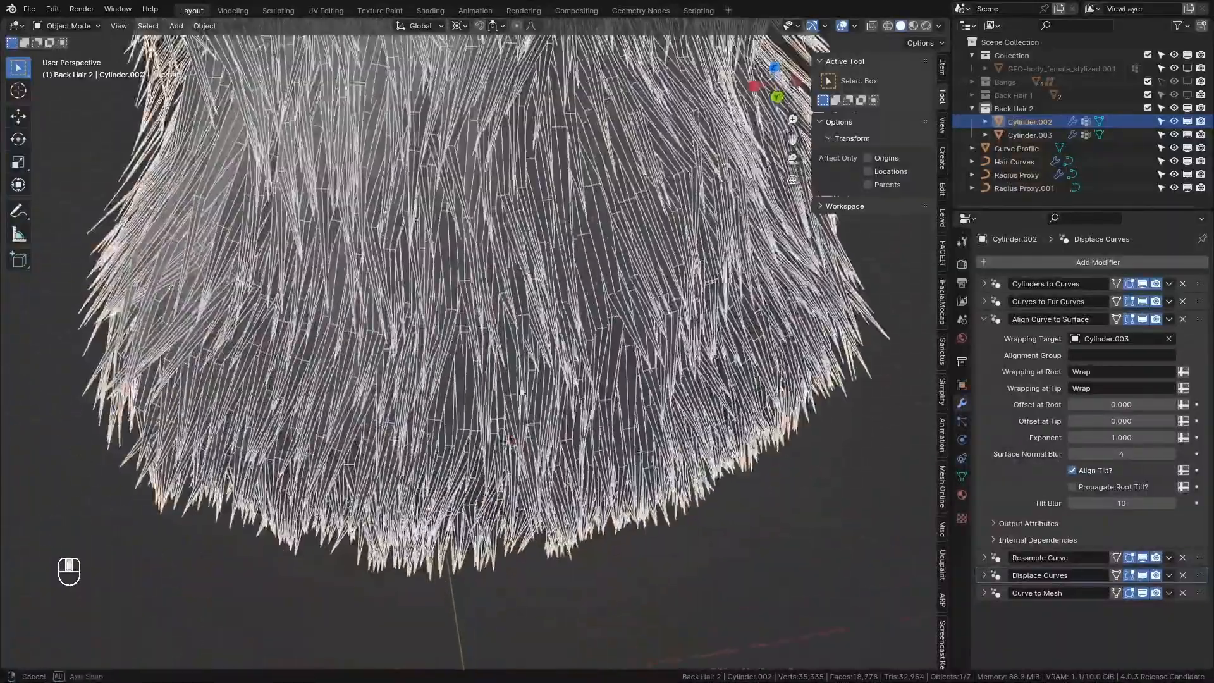
middle_click_drag(572, 452, 579, 279)
scroll(488, 277, "up", 6)
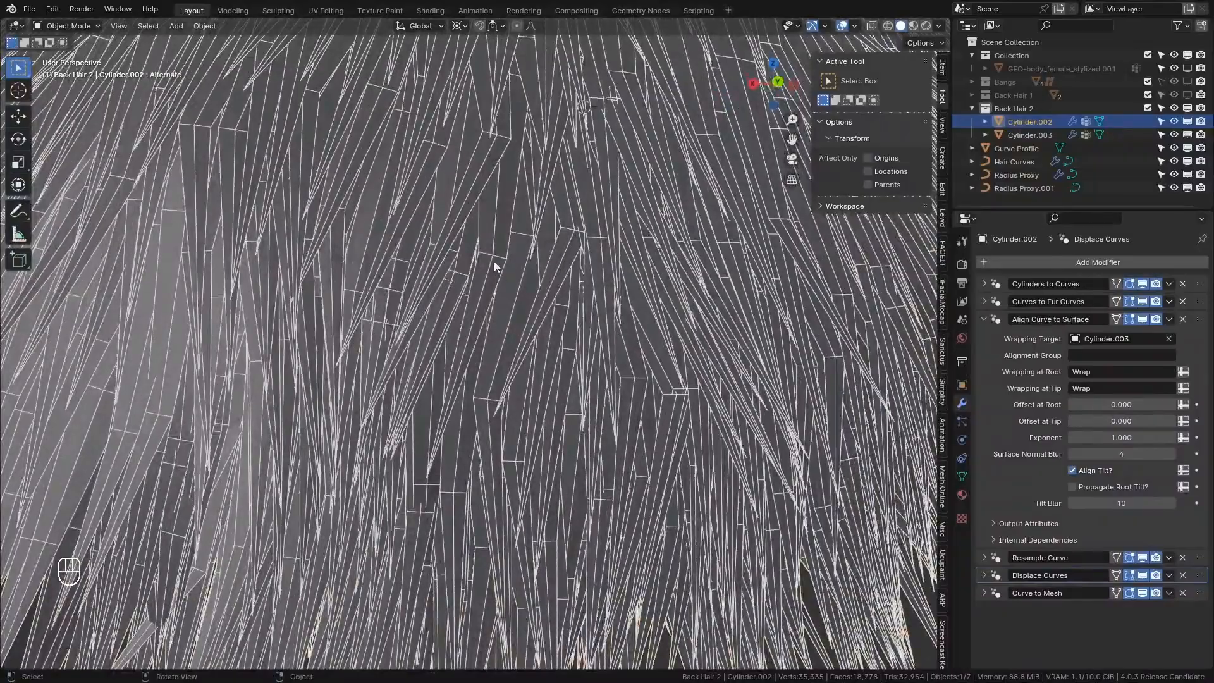
middle_click_drag(477, 291, 469, 393, "shift")
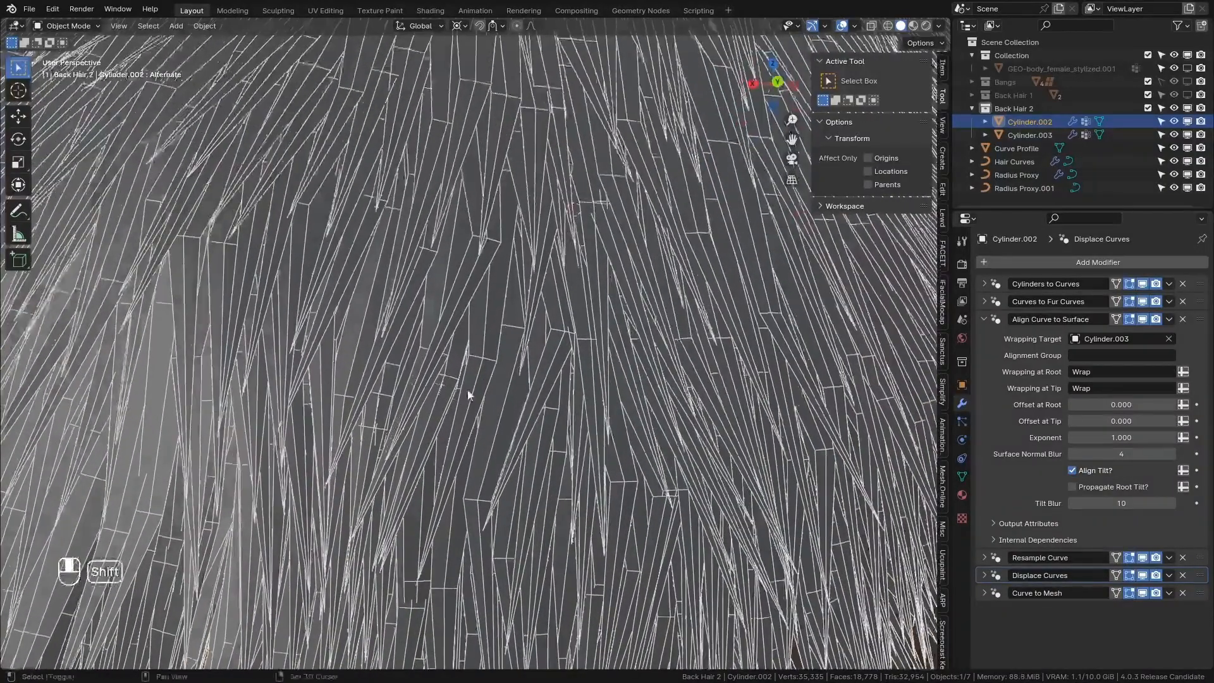
scroll(505, 269, "down", 5)
middle_click_drag(487, 285, 303, 385)
scroll(455, 303, "down", 4)
middle_click_drag(303, 386, 329, 373)
left_click(856, 26)
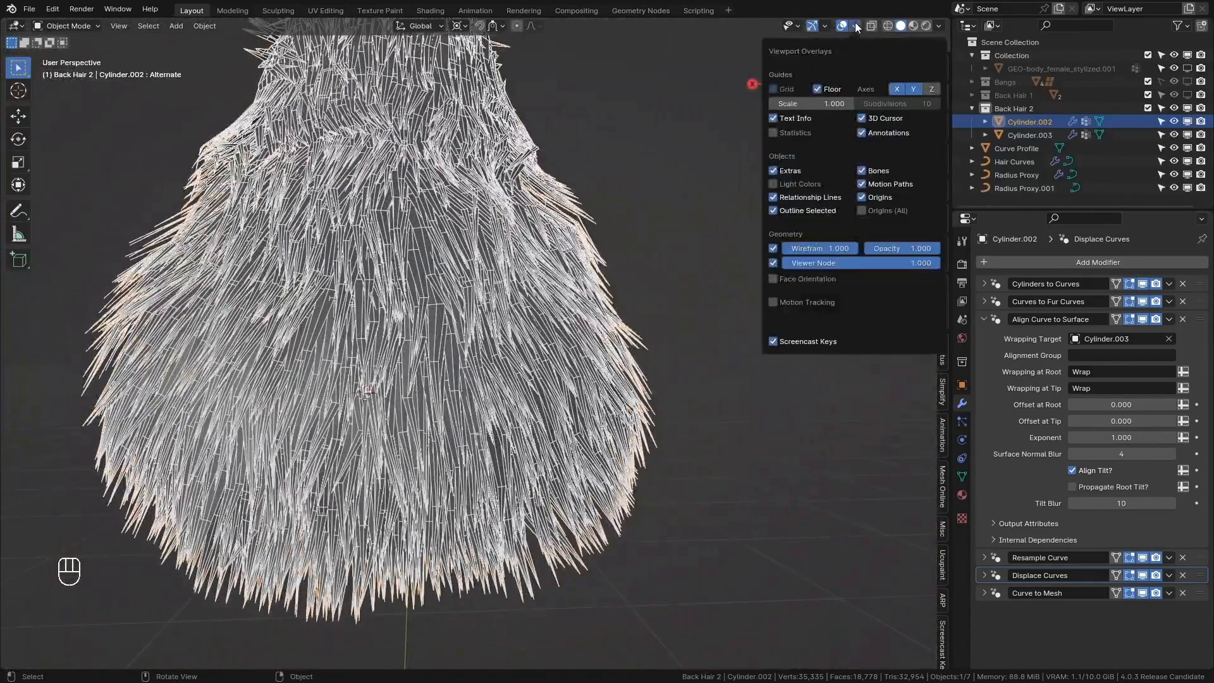
left_click(774, 248)
Step: Enable By Length/Count in the Resample Curve modifier of Cylinder.002 and set Count to 4
scroll(636, 365, "up", 5)
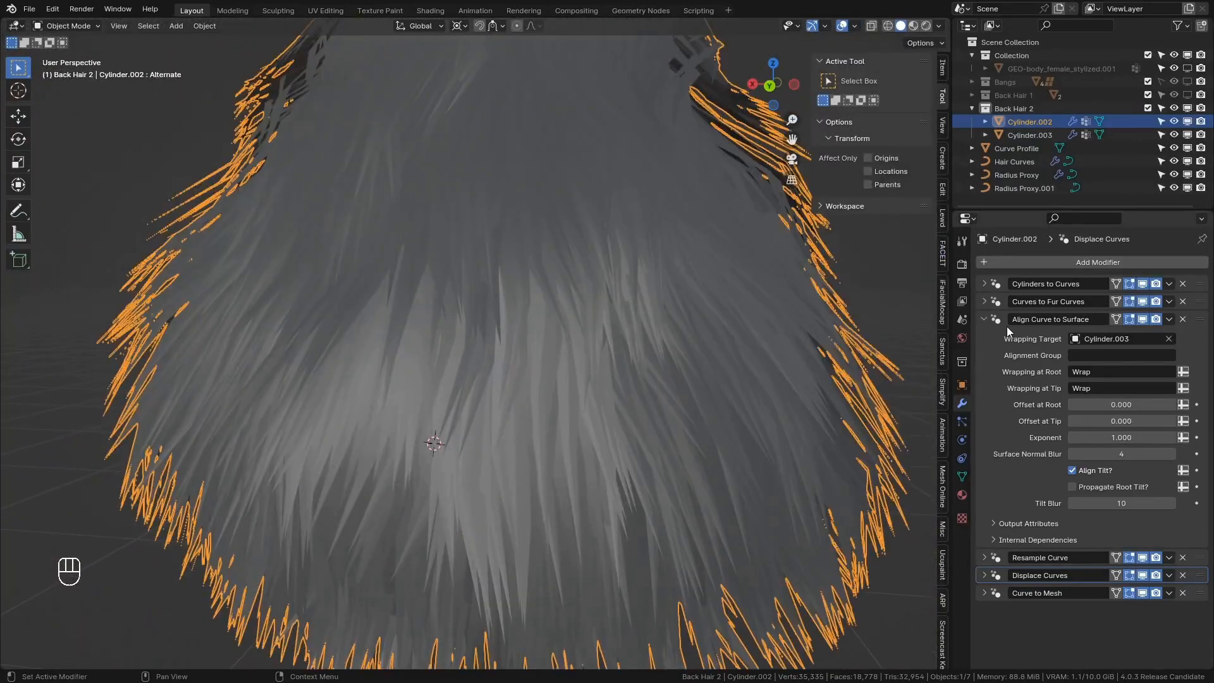
left_click(983, 321)
left_click(983, 336)
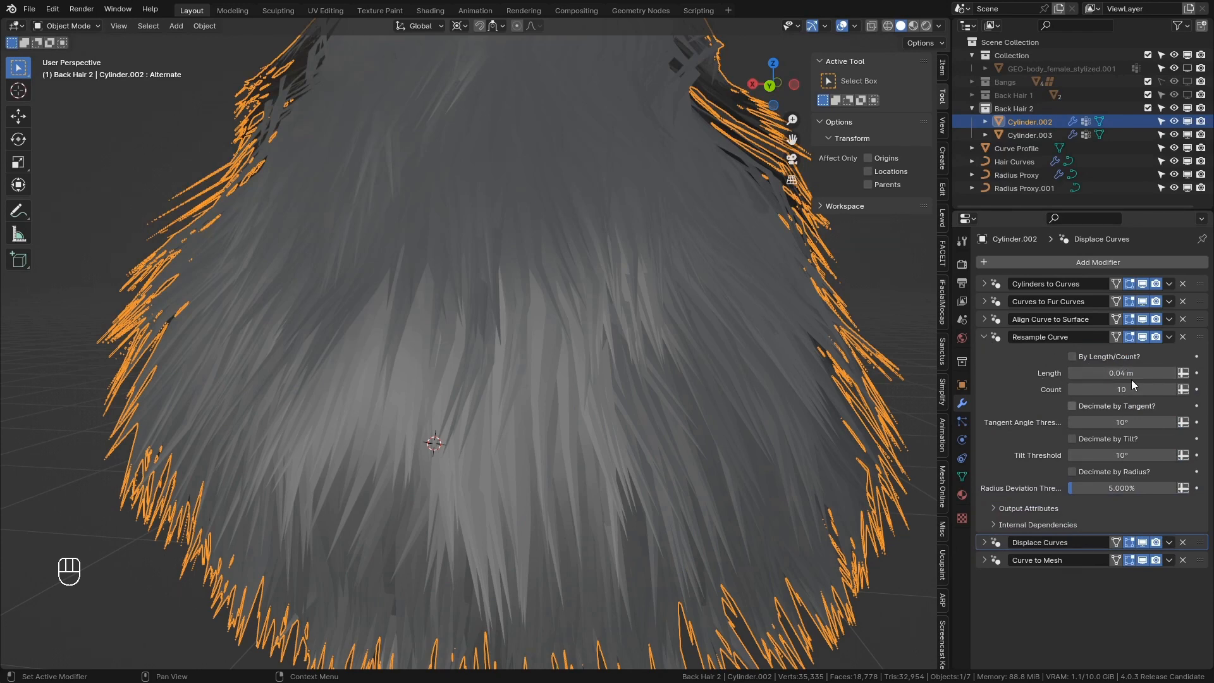
left_click(1103, 357)
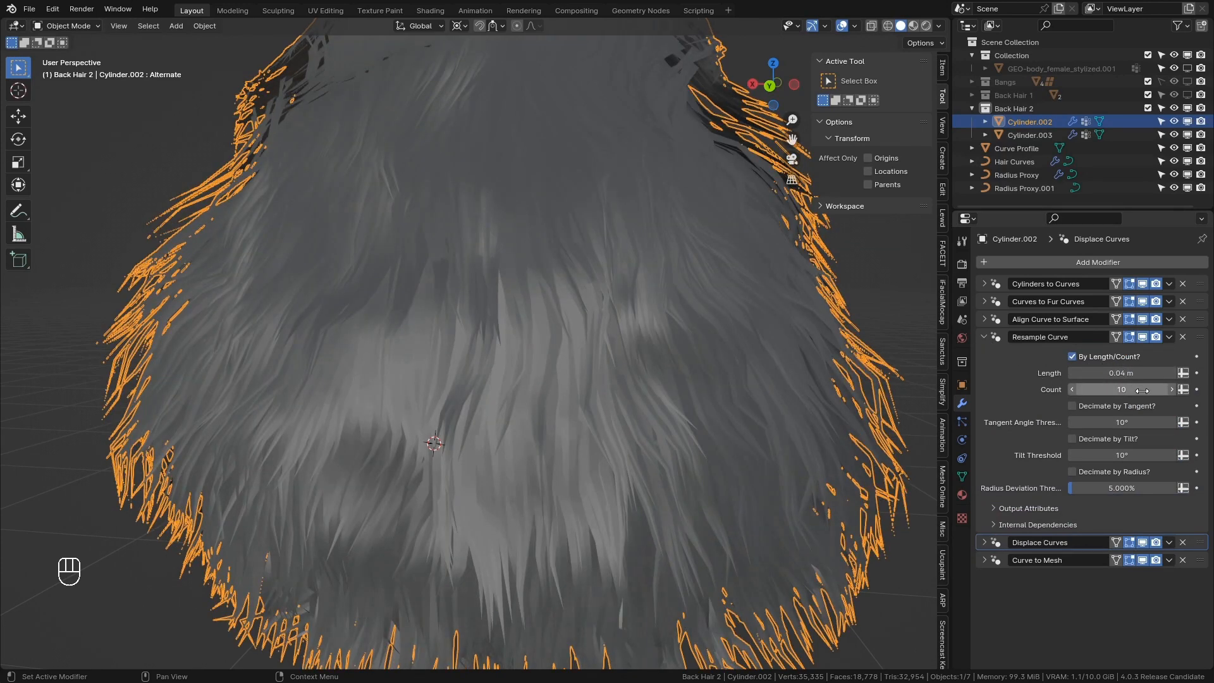
left_click_drag(1121, 389, 1102, 390)
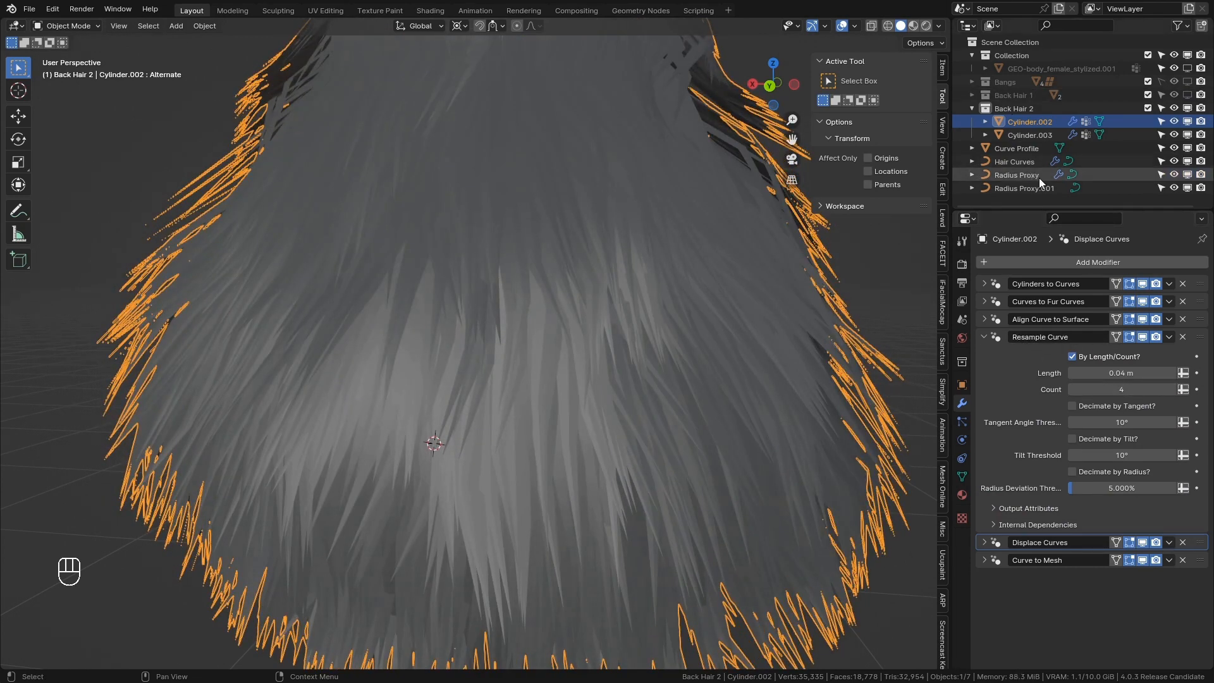
Step: Select the Curve Profile object and clear its location so it sits at the world origin
left_click(1038, 149)
scroll(504, 514, "down", 8)
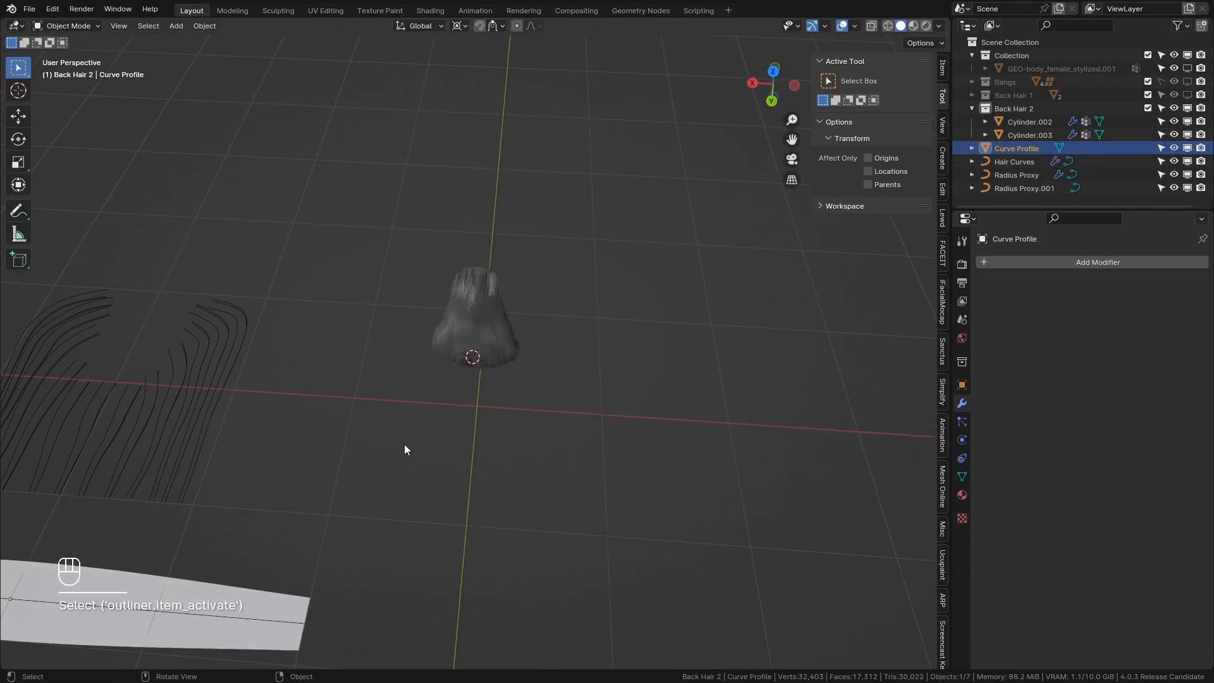
middle_click_drag(404, 450, 359, 466)
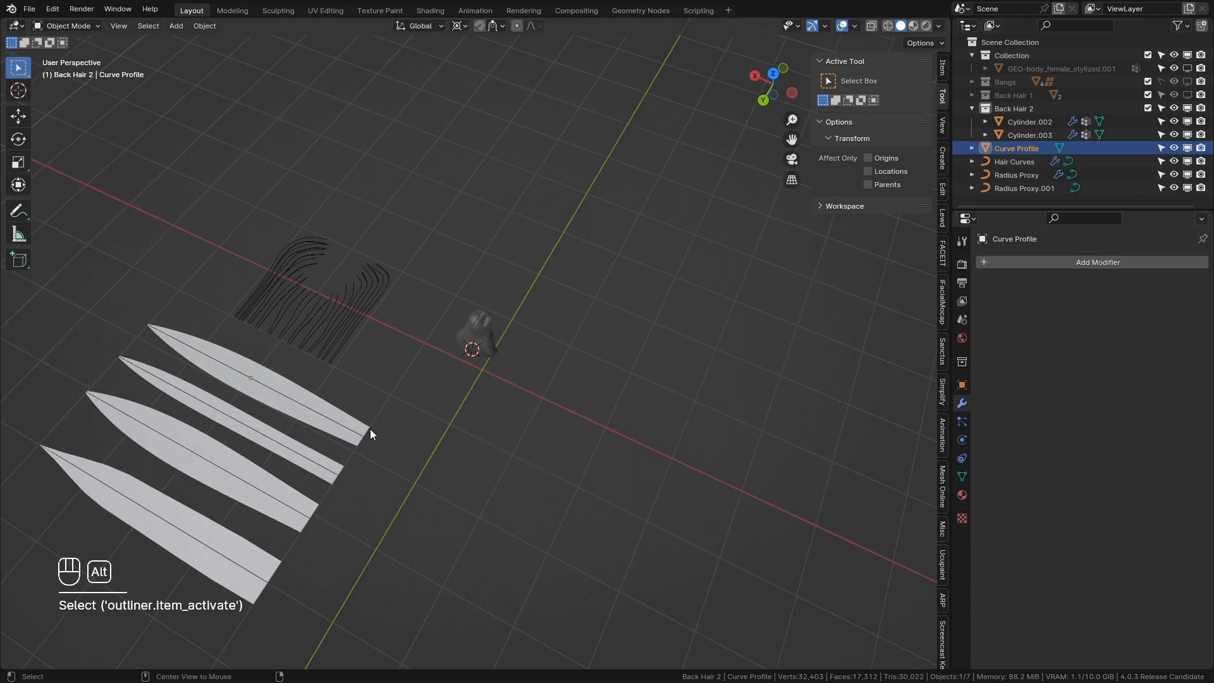
key("alt+g")
middle_click_drag(487, 433, 537, 385)
scroll(537, 385, "up", 4)
Step: Move the Curve Profile up along the Z axis above the hair
key("g")
key("z")
left_click(548, 306)
scroll(549, 307, "up", 4)
key("g")
key("x")
left_click(556, 332)
Step: Undo the first scaling, change the transform pivot point, and scale the Curve Profile by 8.868
key("g")
key("s")
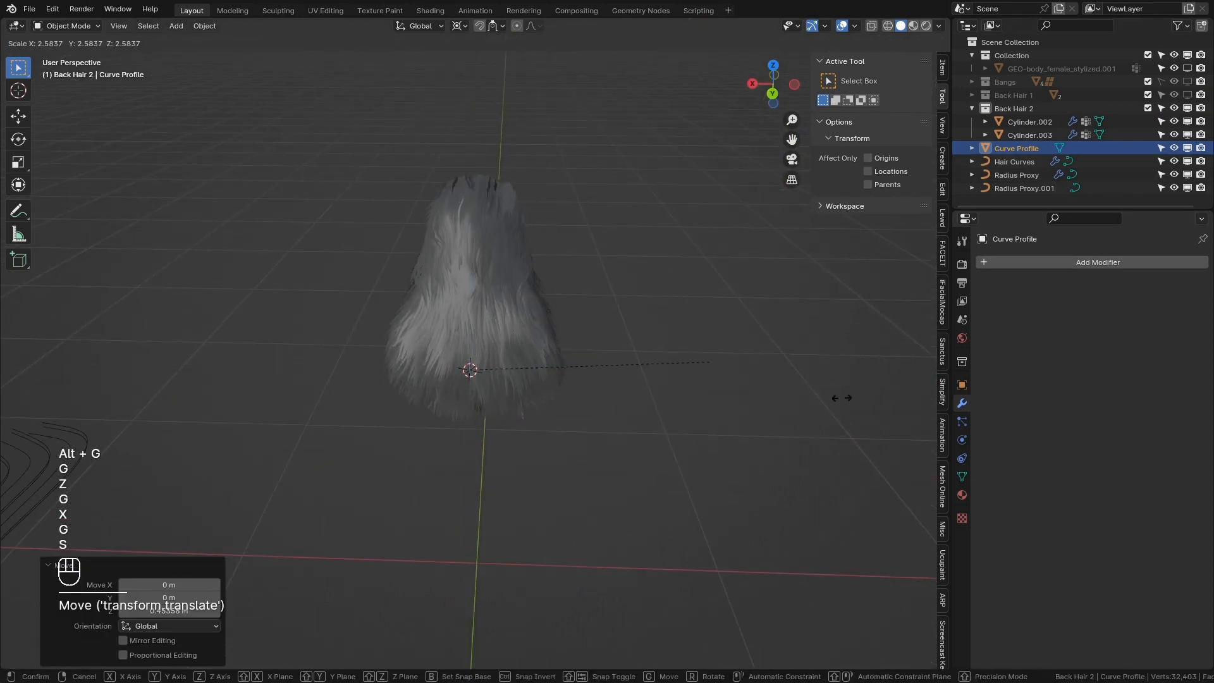
left_click(840, 397)
key("ctrl+z")
left_click(460, 26)
left_click(492, 102)
key("s")
left_click(536, 223)
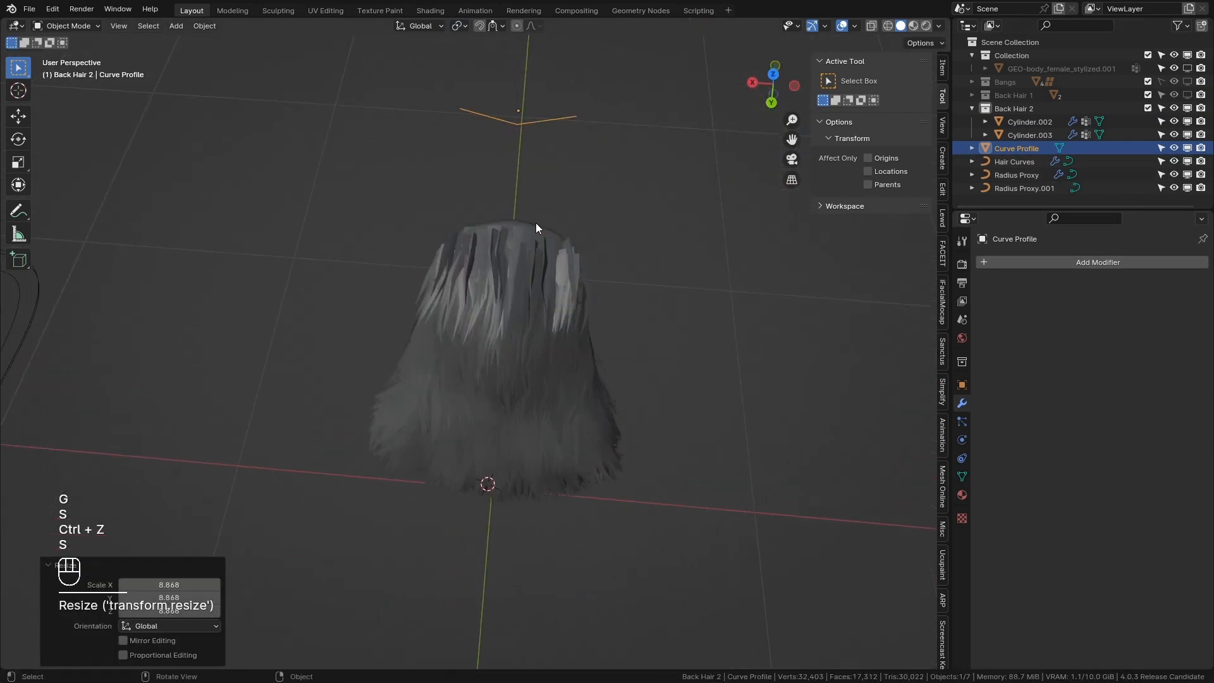
Step: Try dissolving one vertex of the Curve Profile in Edit Mode, undo it, and return to Object Mode
key("Tab")
left_click(546, 121)
scroll(581, 300, "up", 3)
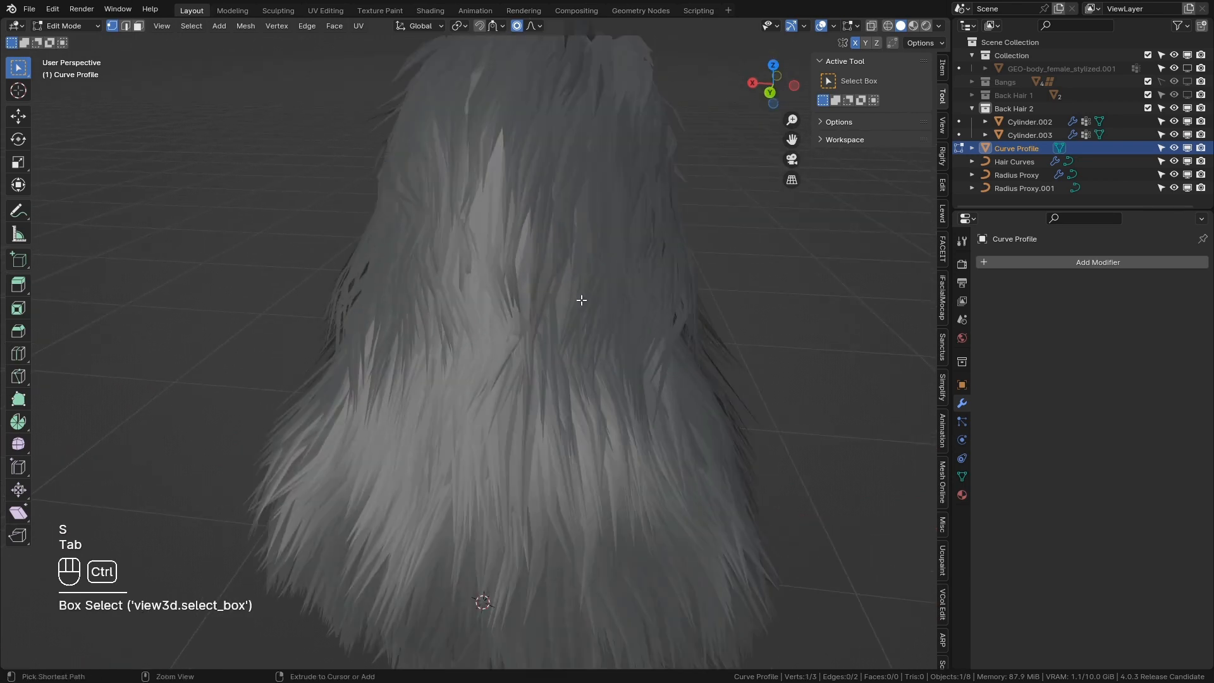
key("ctrl+x")
key("ctrl+z")
key("Tab")
Step: Hide the Curve Profile object and select the Cylinder.002 hair
scroll(529, 330, "down", 5)
key("h")
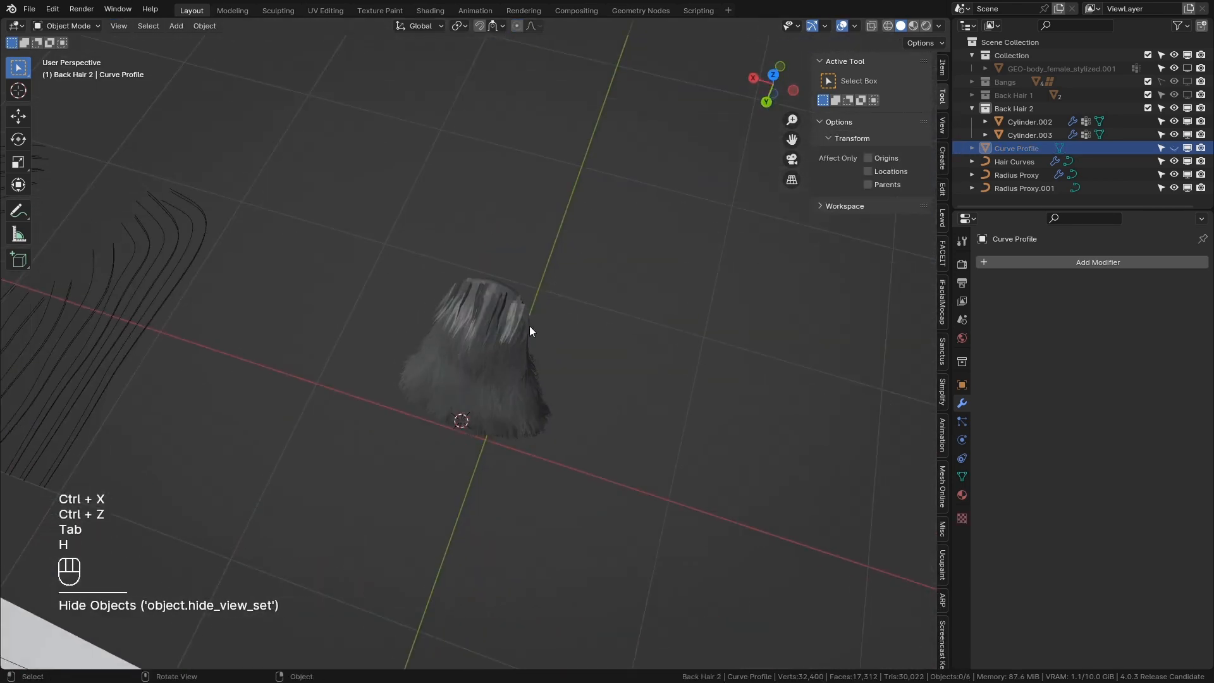
left_click(529, 325)
Step: Set Density Max in the Curves to Fur Curves modifier of Cylinder.002 to 1600
scroll(569, 313, "up", 6)
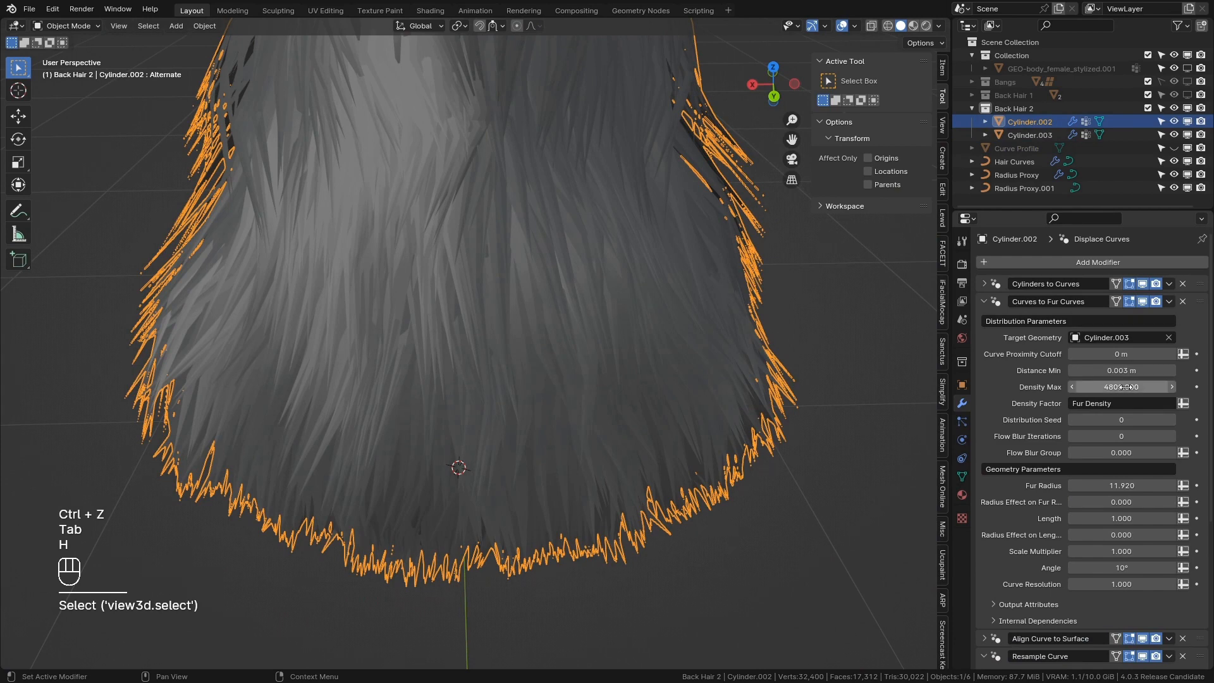
key("Return")
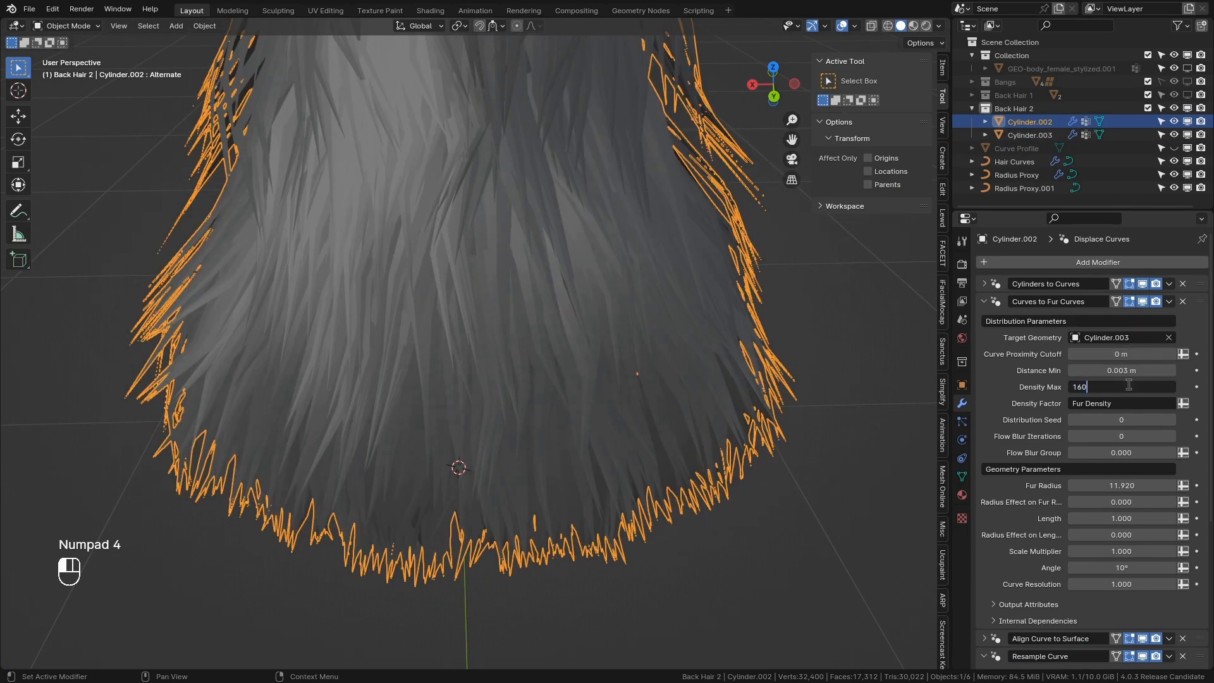
type("0")
key("Return")
middle_click_drag(753, 347, 738, 294)
left_click(741, 293)
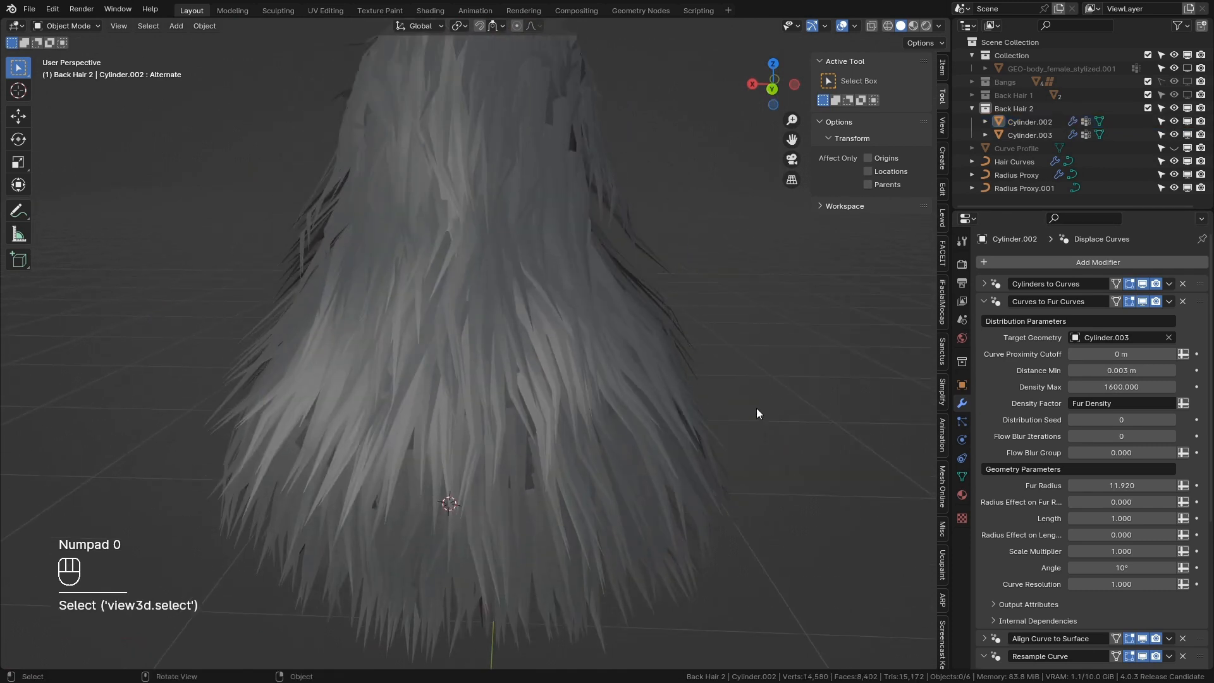
Step: Widen the strands by setting Scale X in the Curve to Mesh modifier to about 8.4
left_click(984, 301)
left_click(984, 559)
scroll(1026, 465, "down", 6)
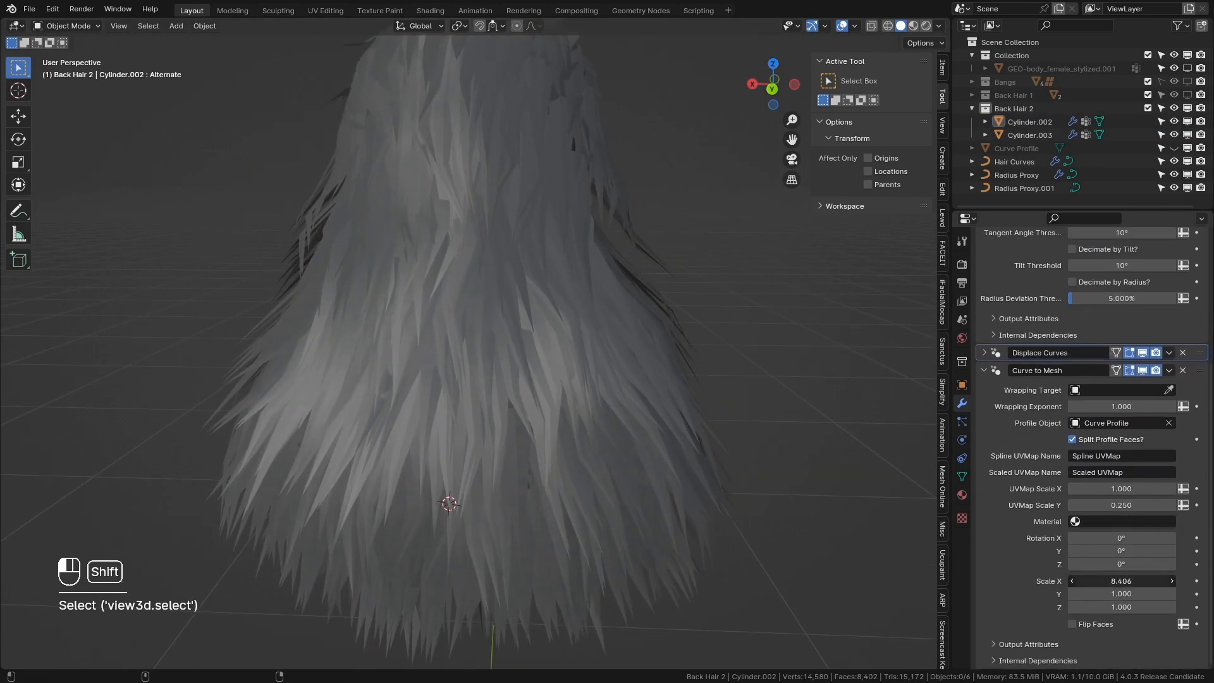
scroll(992, 388, "up", 6)
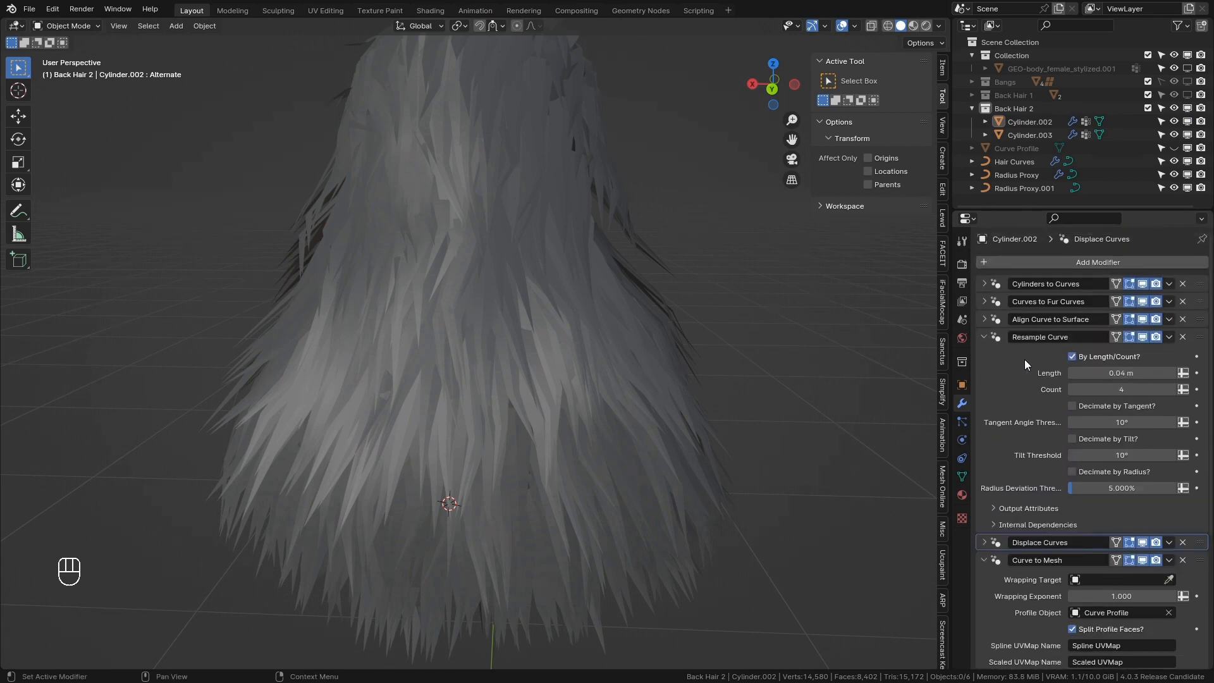
Step: Increase the fur Length in the Curves to Fur Curves modifier to 1.336
left_click(984, 301)
scroll(1012, 309, "down", 2)
left_click_drag(1121, 465, 1131, 465, "shift")
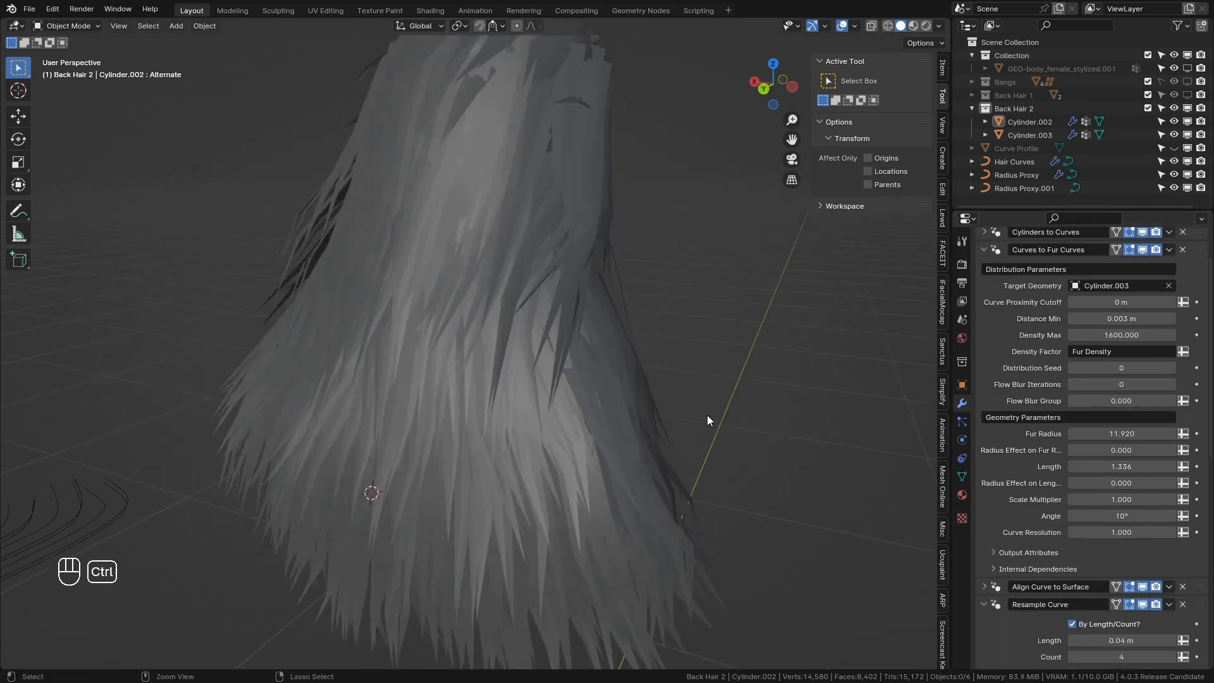
Step: Undo the recent density, strand width, fur length and visibility changes on the Cylinder.002 hair until the full character scene is back
key("ctrl+z")
key("ctrl+z")
key("ctrl+z")
key("ctrl+z")
key("ctrl+z")
key("ctrl+z")
key("ctrl+z")
key("ctrl+z")
key("ctrl+z")
key("Tab")
Step: Examine the complete Back Hair 2 on the character from the back, side and above
left_click(679, 396)
mouse_move(679, 395)
middle_mouse_down()
mouse_move(630, 284)
mouse_move(556, 585)
mouse_move(663, 500)
mouse_move(499, 534)
mouse_move(543, 563)
mouse_move(571, 290)
mouse_move(510, 382)
mouse_move(633, 536)
mouse_move(545, 504)
mouse_move(465, 446)
mouse_move(560, 418)
mouse_move(666, 411)
middle_mouse_up()
left_click(556, 586)
left_click(465, 446)
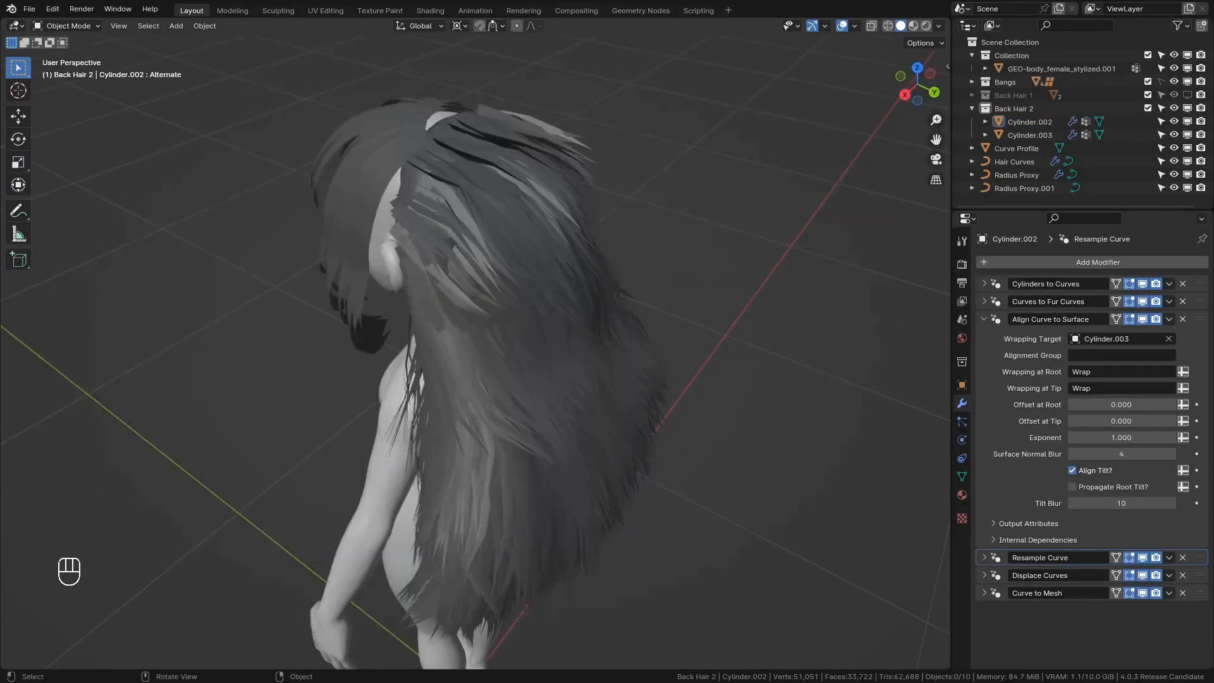
middle_click_drag(612, 419, 564, 331)
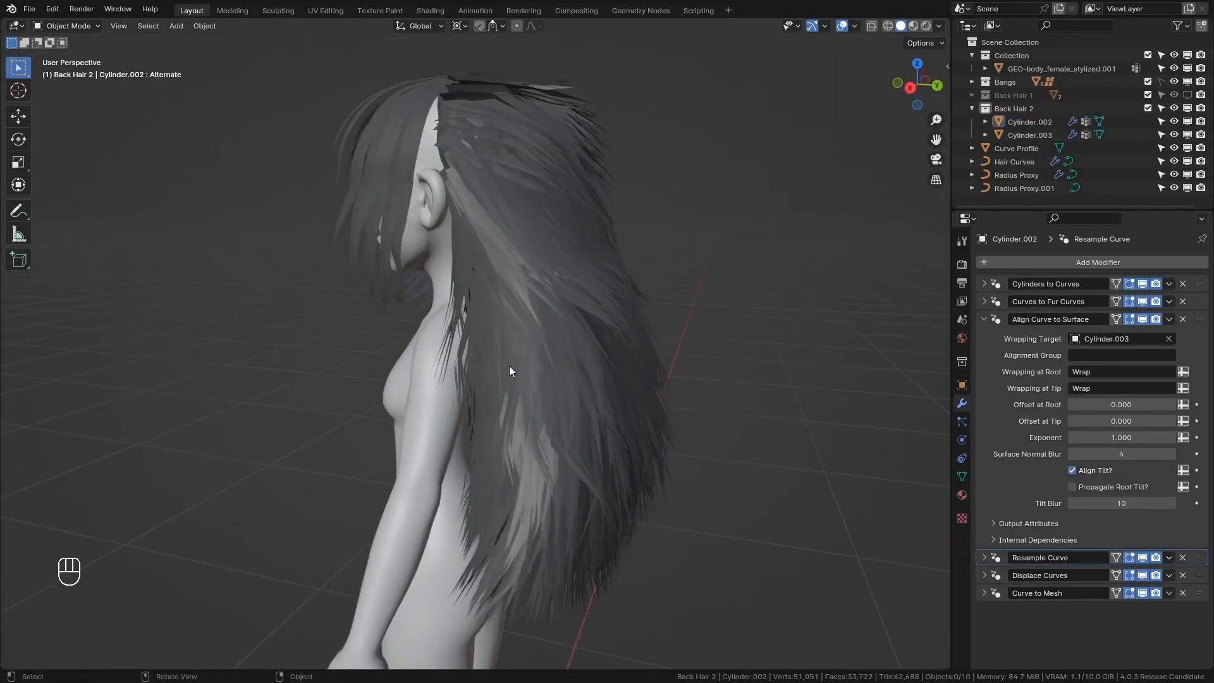
middle_click_drag(510, 370, 553, 352)
middle_click(544, 139, "alt")
middle_click_drag(543, 145, 549, 278)
scroll(549, 279, "up", 3)
middle_click_drag(506, 405, 495, 237, "shift")
scroll(522, 312, "up", 3)
Step: Rotate the whole Cylinder.003 cage mesh about the global X axis twice as a test, and undo the rotations
left_click(514, 185)
scroll(517, 182, "down", 4)
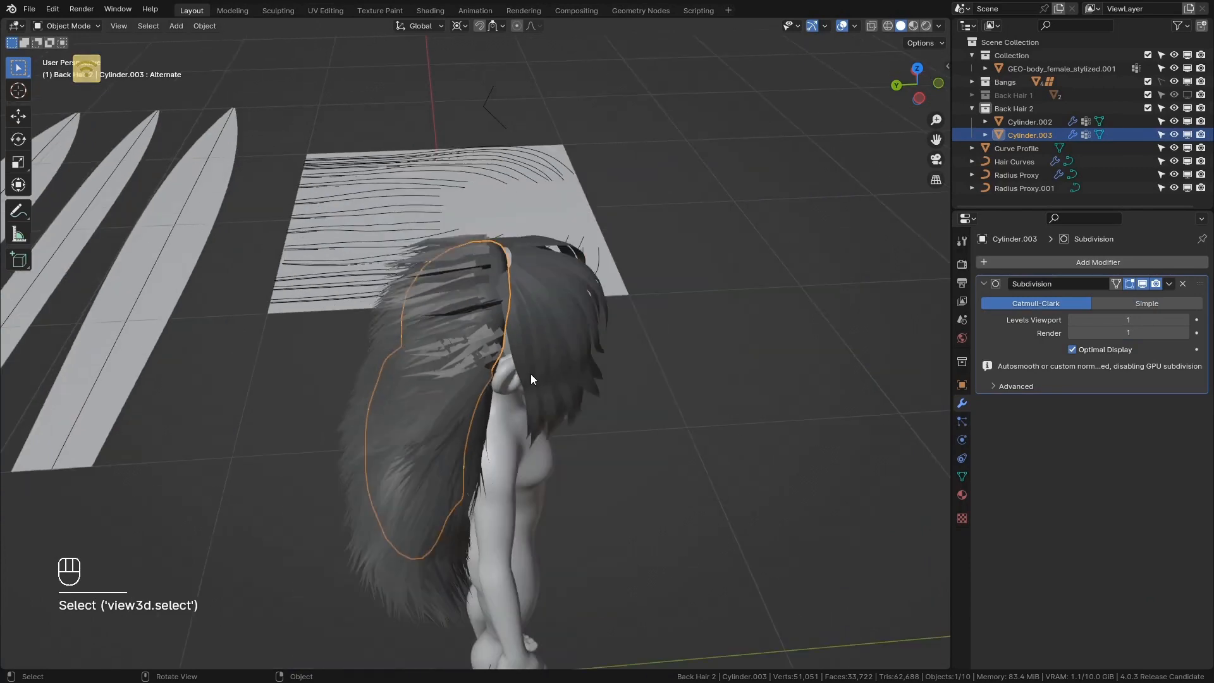
scroll(530, 374, "down", 1)
key("Tab")
scroll(503, 311, "down", 2)
key("r")
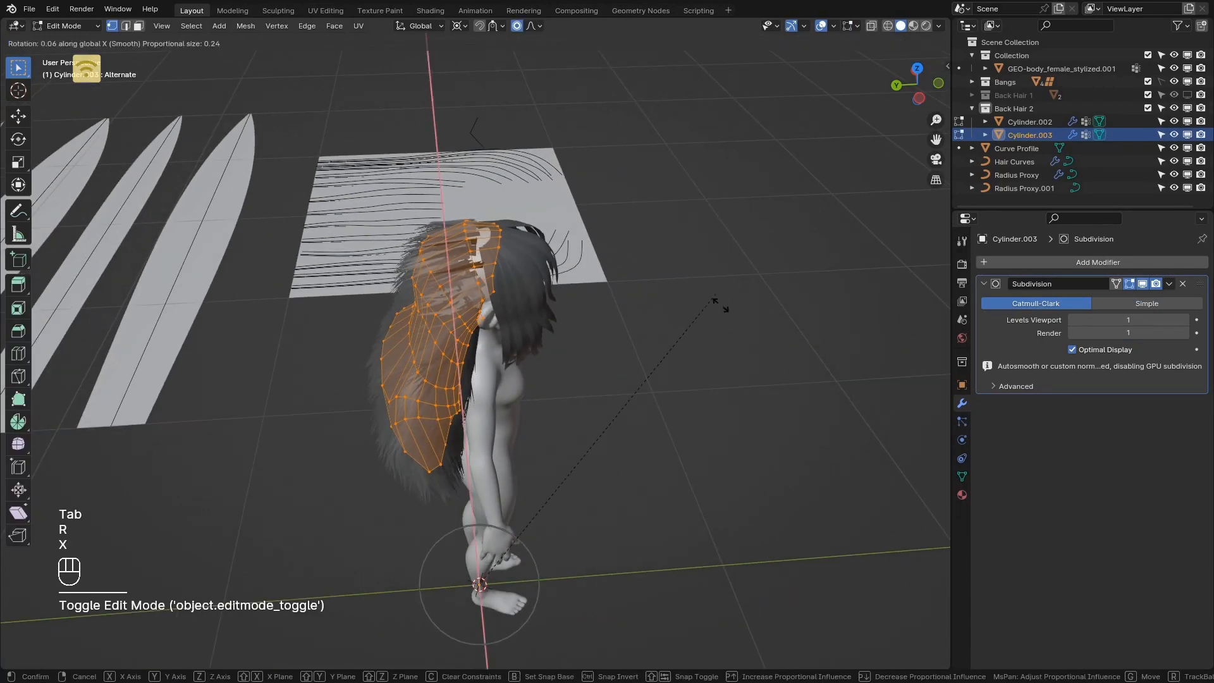
key("x")
left_click(814, 505)
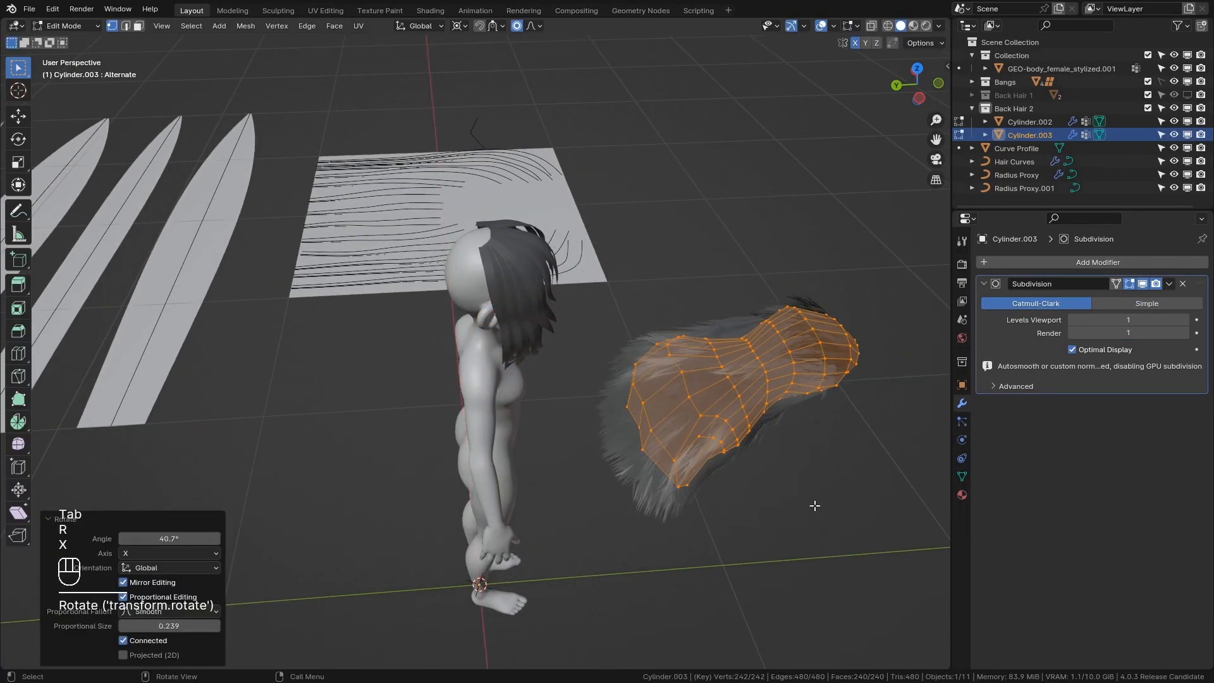
scroll(885, 373, "up", 2)
middle_click_drag(916, 340, 675, 366, "shift")
scroll(675, 366, "up", 3)
key("r")
key("x")
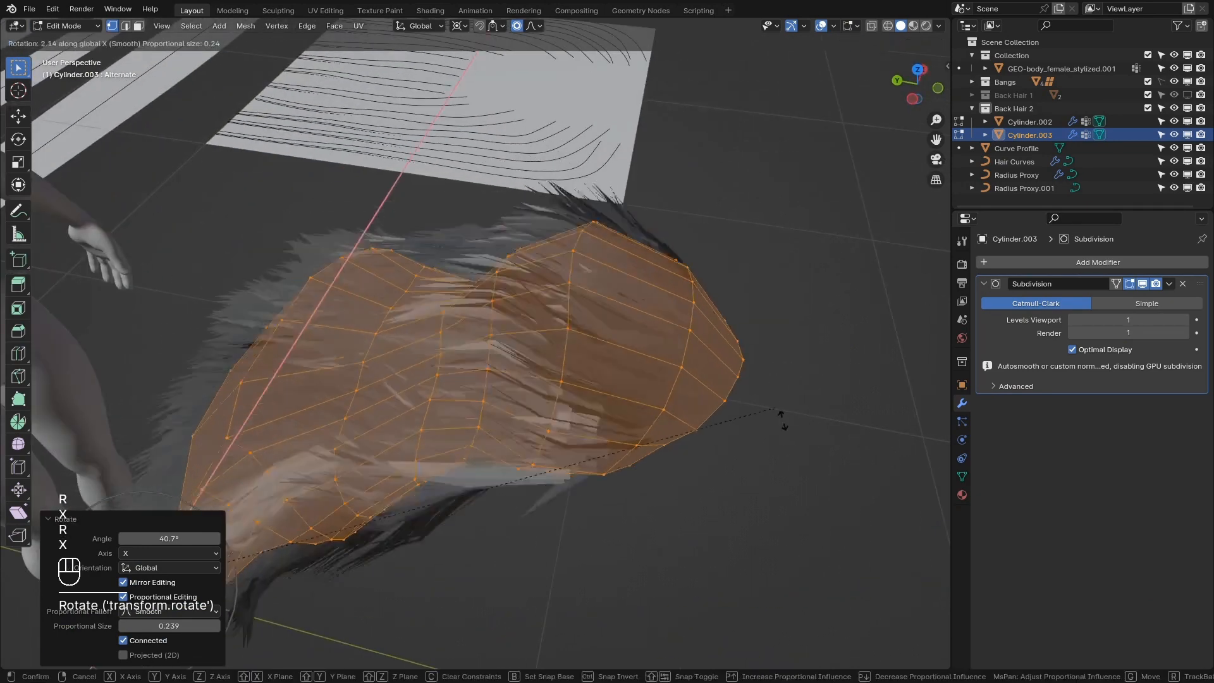
left_click(801, 464)
key("ctrl+z")
key("ctrl+z")
key("ctrl+z")
Step: Select the Cylinder.002 hair and collapse the settings of its Align Curve to Surface modifier
middle_click_drag(575, 381, 295, 343)
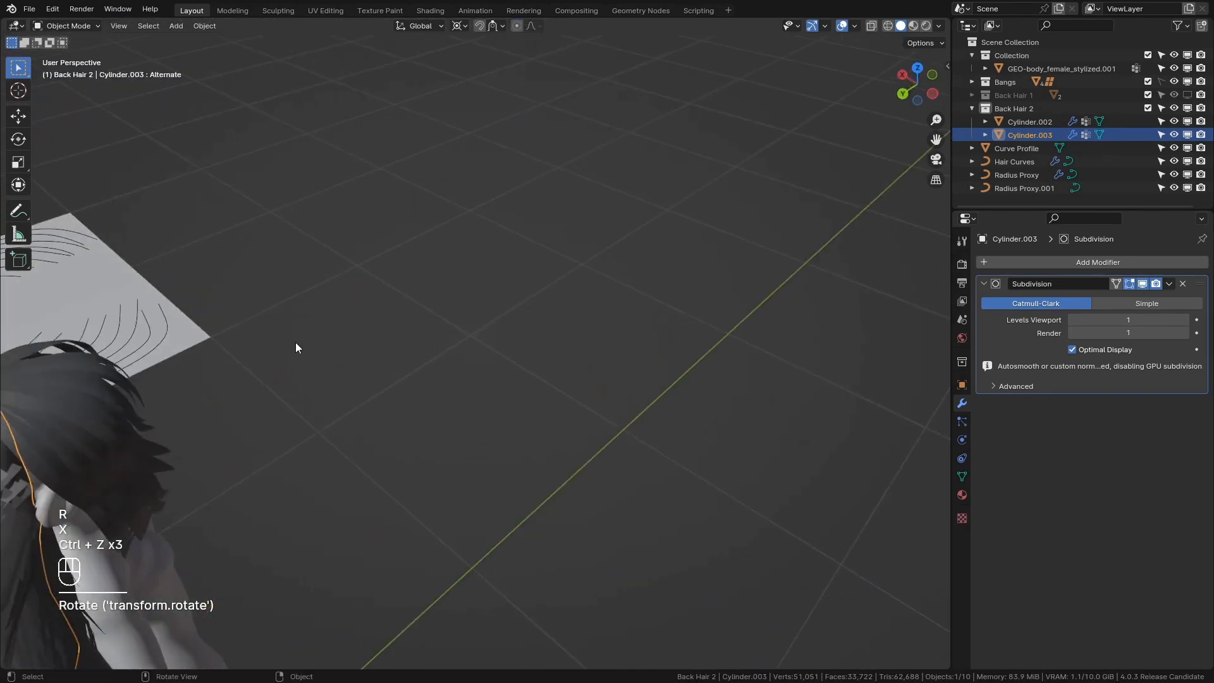
middle_click_drag(221, 383, 384, 280, "shift")
middle_click_drag(269, 402, 256, 346, "ctrl")
scroll(255, 341, "up", 3)
scroll(136, 329, "down", 6)
middle_click_drag(137, 328, 367, 334, "shift")
scroll(367, 333, "up", 2)
left_click(525, 349)
middle_click_drag(525, 348, 738, 362)
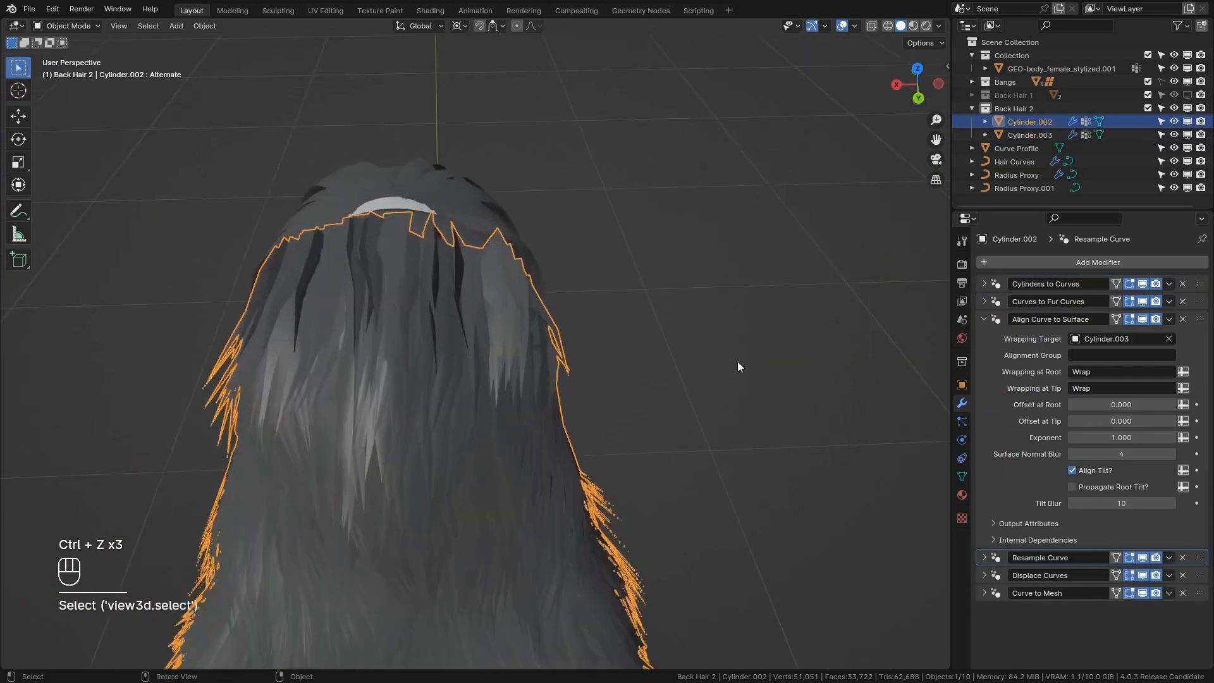
left_click(983, 320)
left_click(985, 356)
left_click(984, 355)
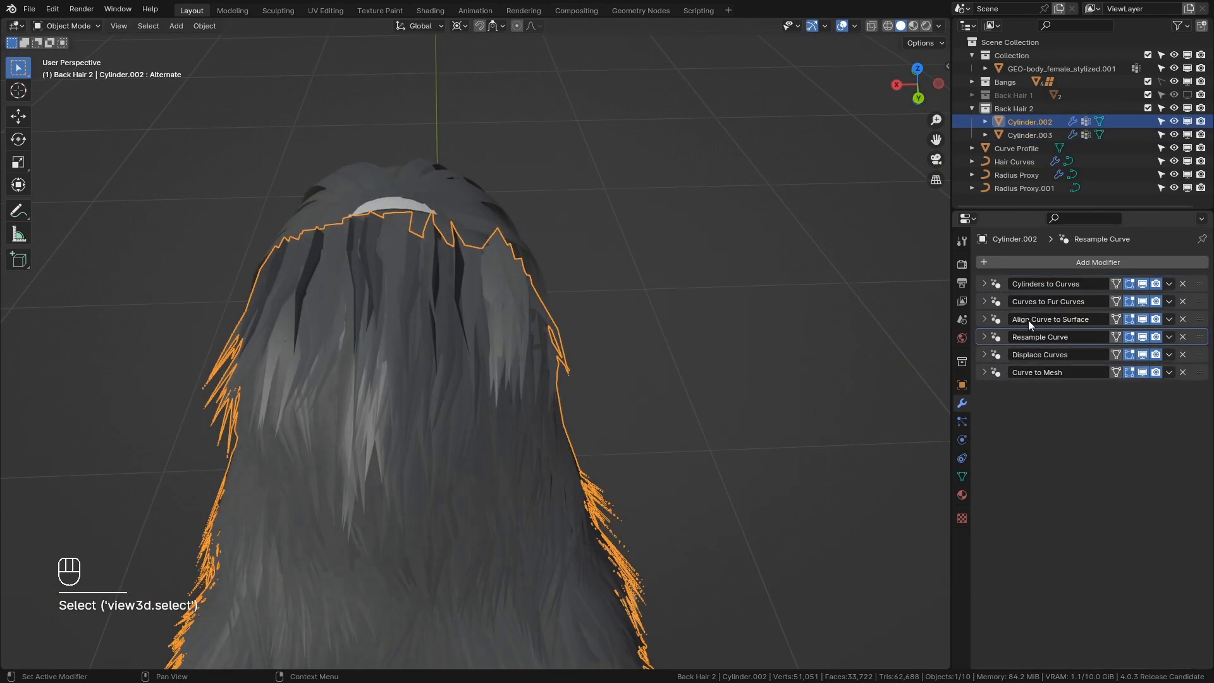
Step: Add a second Align Curve to Surface modifier to Cylinder.002 and place it directly before Curve to Mesh
left_click(1078, 263)
type("Align")
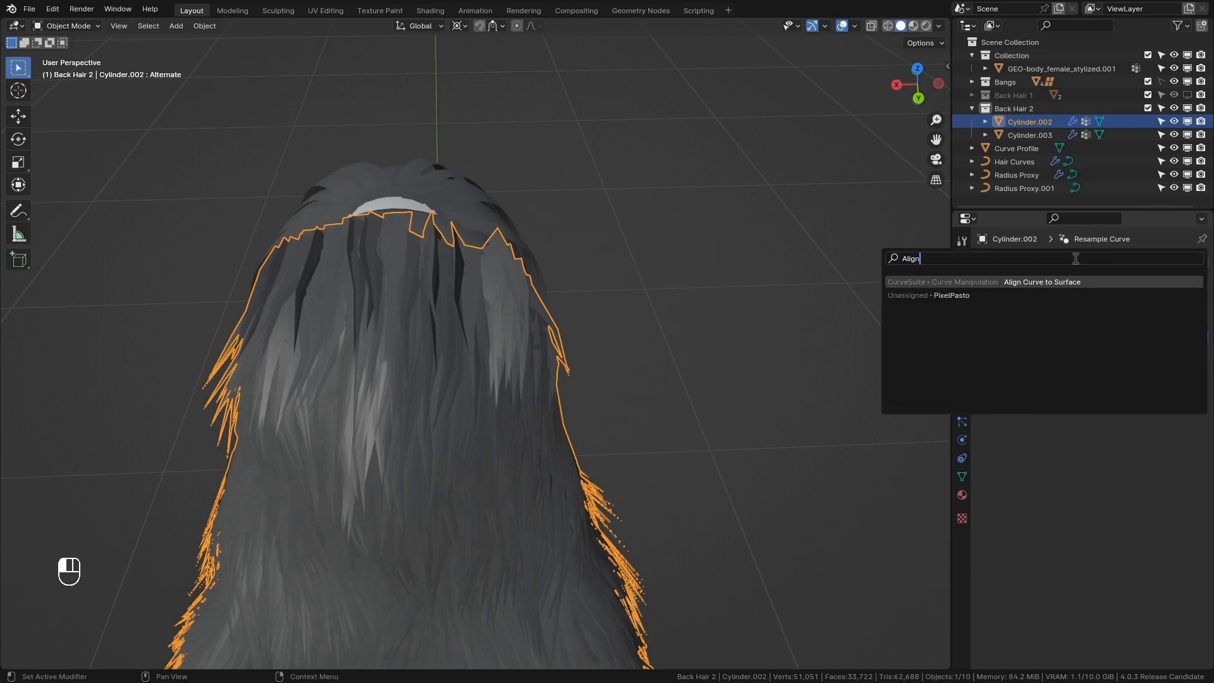
key("Return")
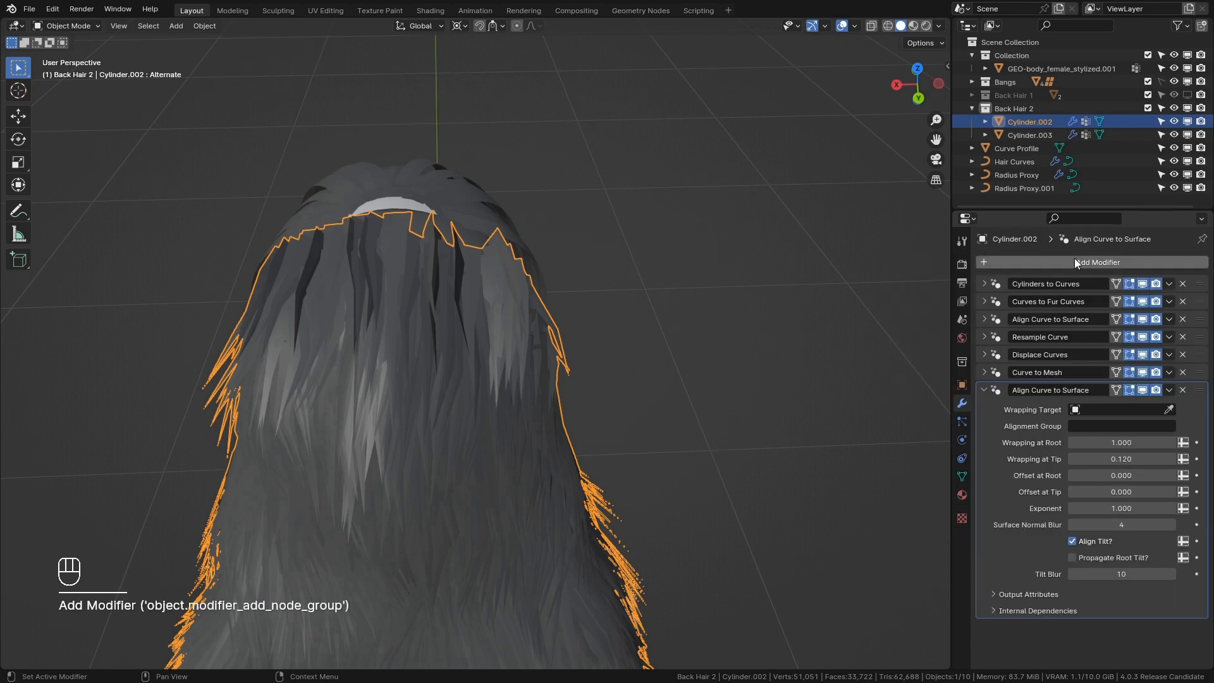
left_click(991, 392)
left_click_drag(1200, 372, 1181, 490)
left_click(982, 374)
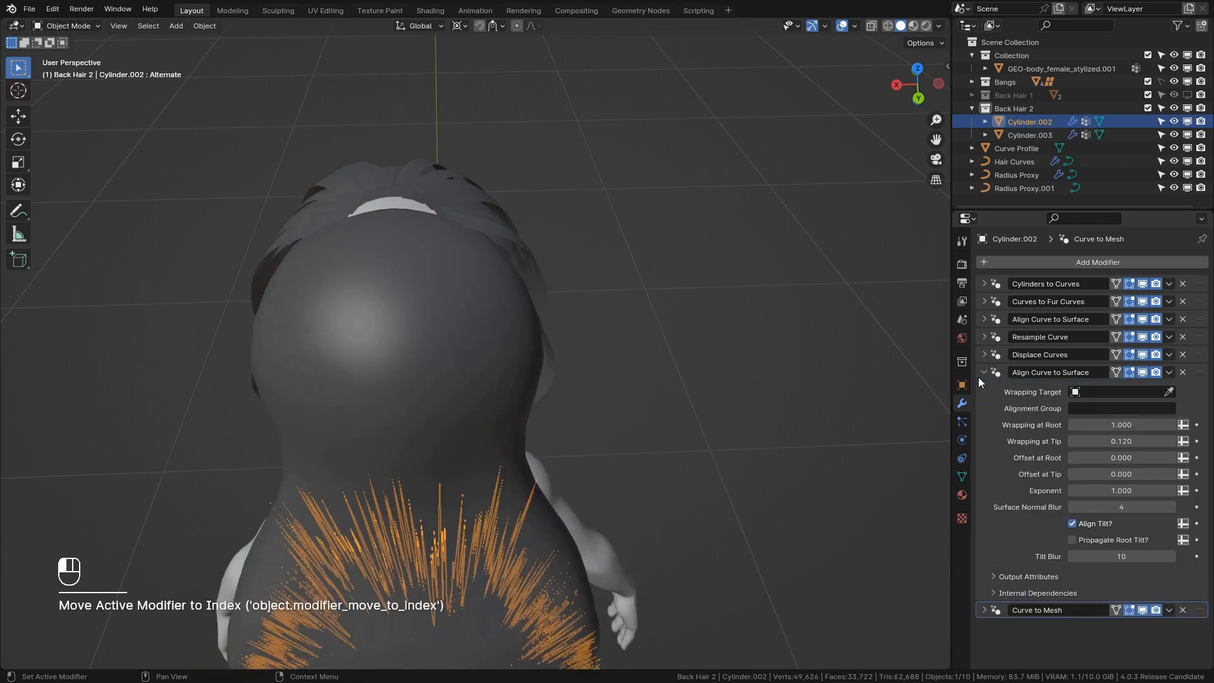
Step: In the new Align Curve to Surface modifier, set Wrapping at Root and Tip to 0 and the Wrapping Target to Cylinder.003
left_click_drag(1138, 442, 1133, 427)
type("0")
key("Return")
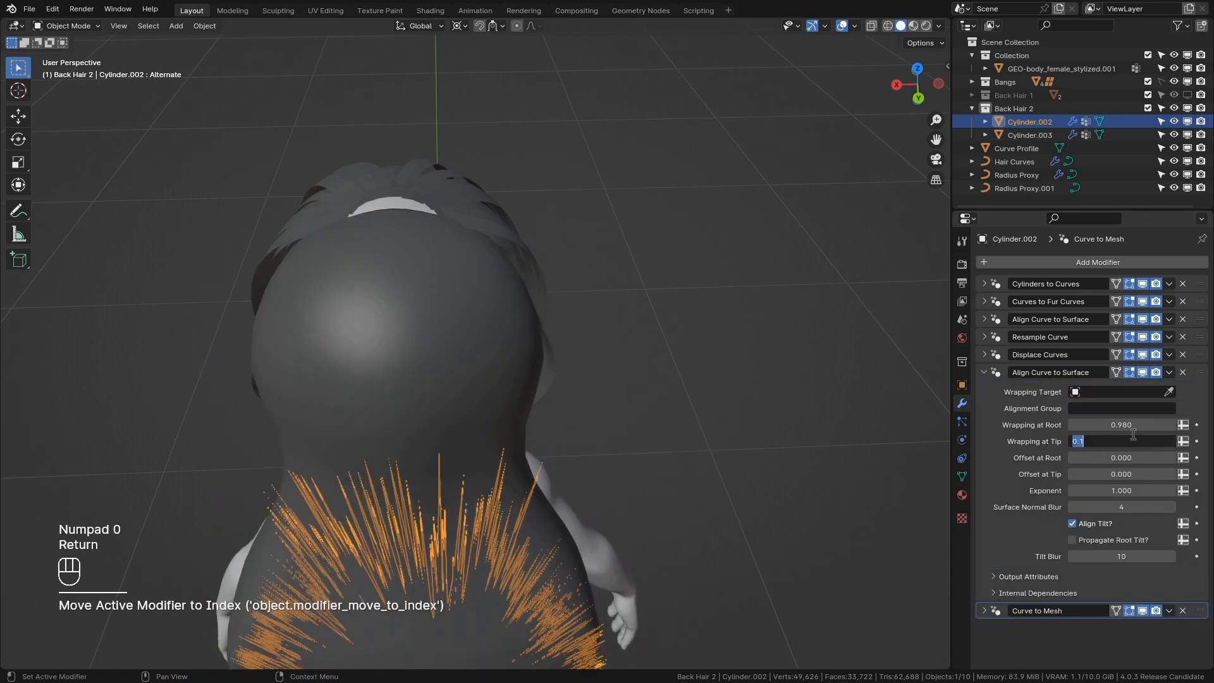
type("0")
key("Return")
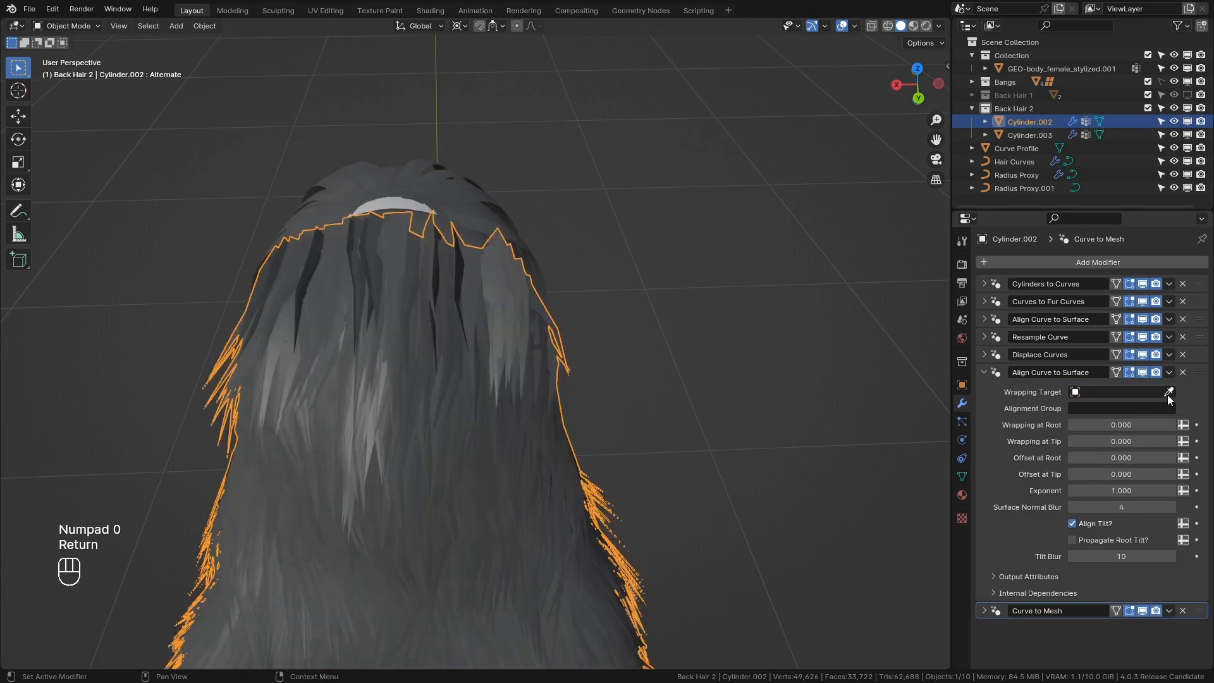
left_click(1033, 135)
Step: Try Propagate Root Tilt in the second Align Curve to Surface modifier and switch it off again
middle_click_drag(595, 320, 848, 438)
scroll(720, 177, "down", 3)
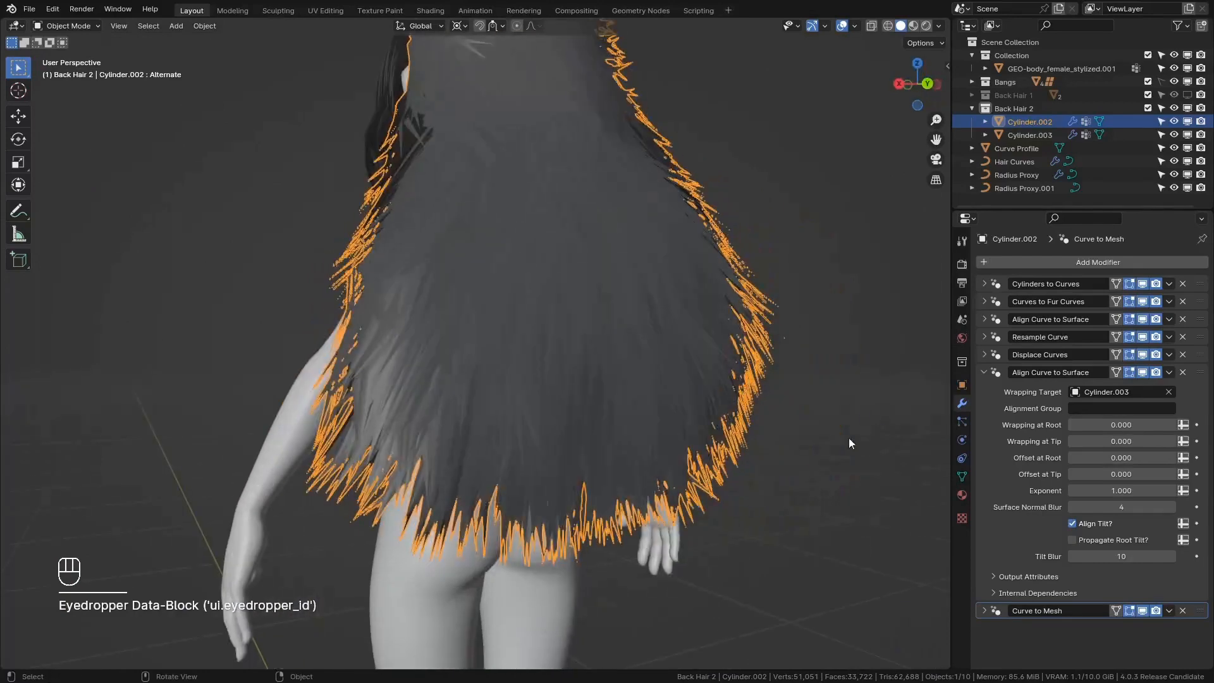
left_click(848, 438)
left_click(1102, 542)
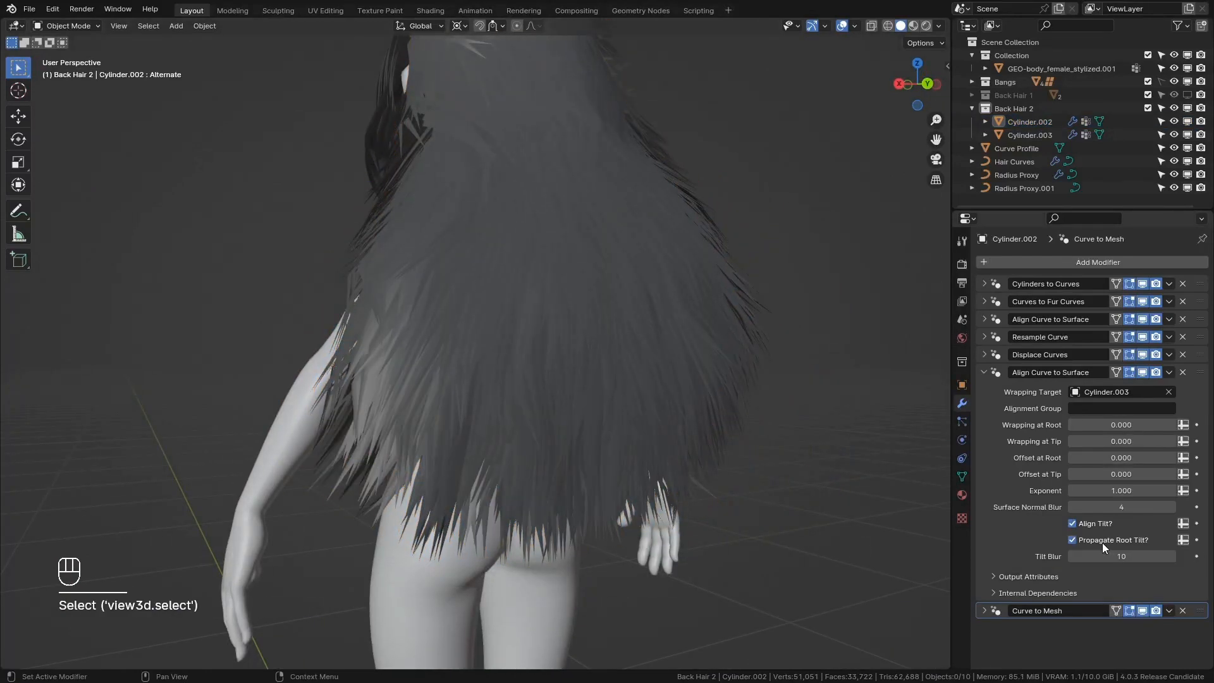
left_click(1102, 541)
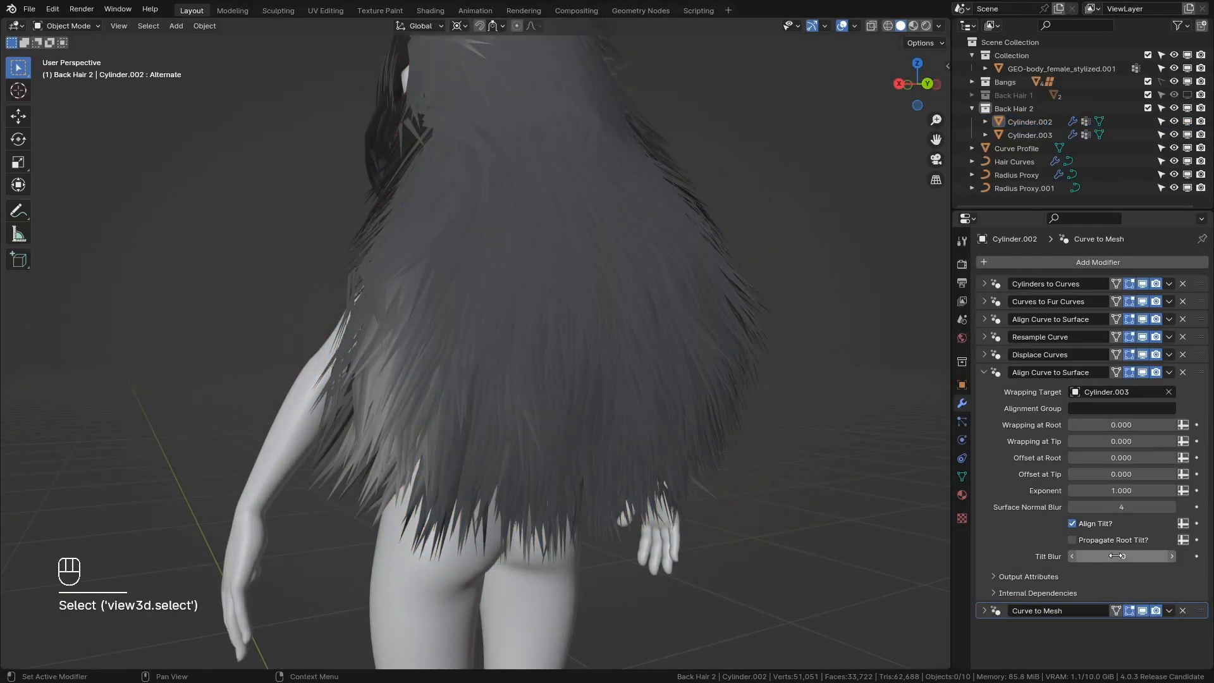
Step: Try a Tilt Blur of 0 in the second Align Curve to Surface modifier, and restore it to 10
left_click_drag(1121, 556, 1112, 556)
middle_click_drag(644, 408, 627, 324)
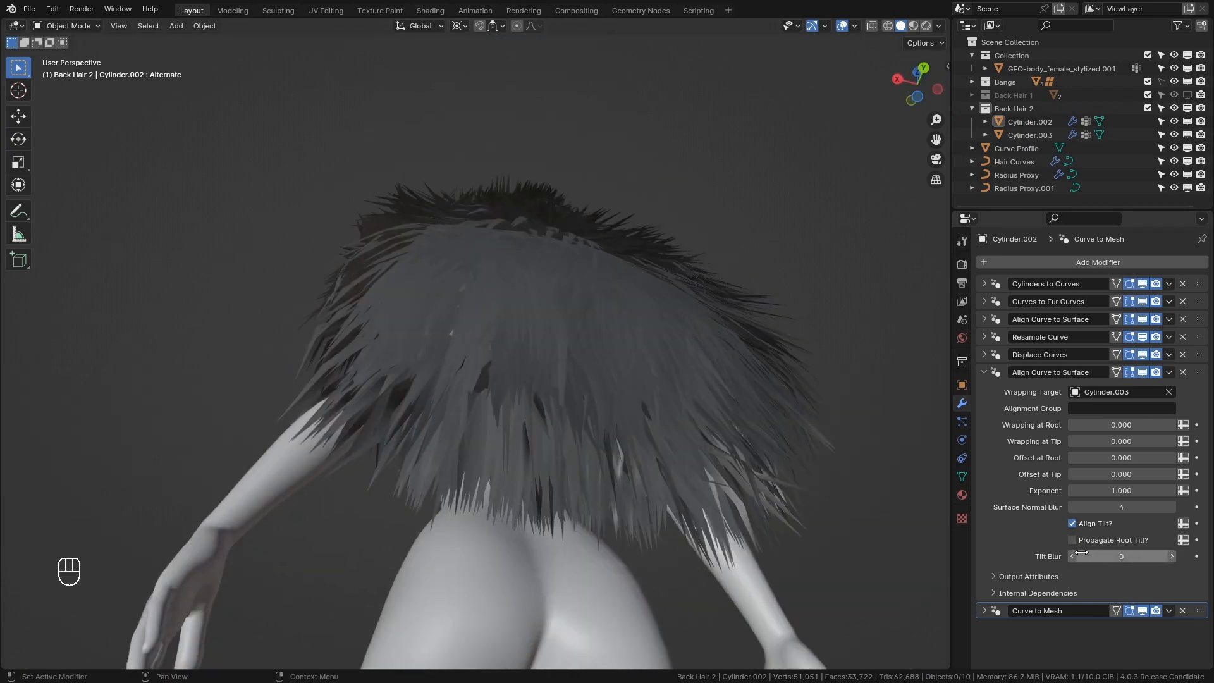
middle_click_drag(756, 446, 916, 502)
left_click_drag(1110, 555, 1137, 556)
Step: Compare the hair shading around the ear with the second Align Curve to Surface modifier disabled and enabled in the viewport
middle_click_drag(762, 354, 679, 462)
scroll(679, 462, "up", 4)
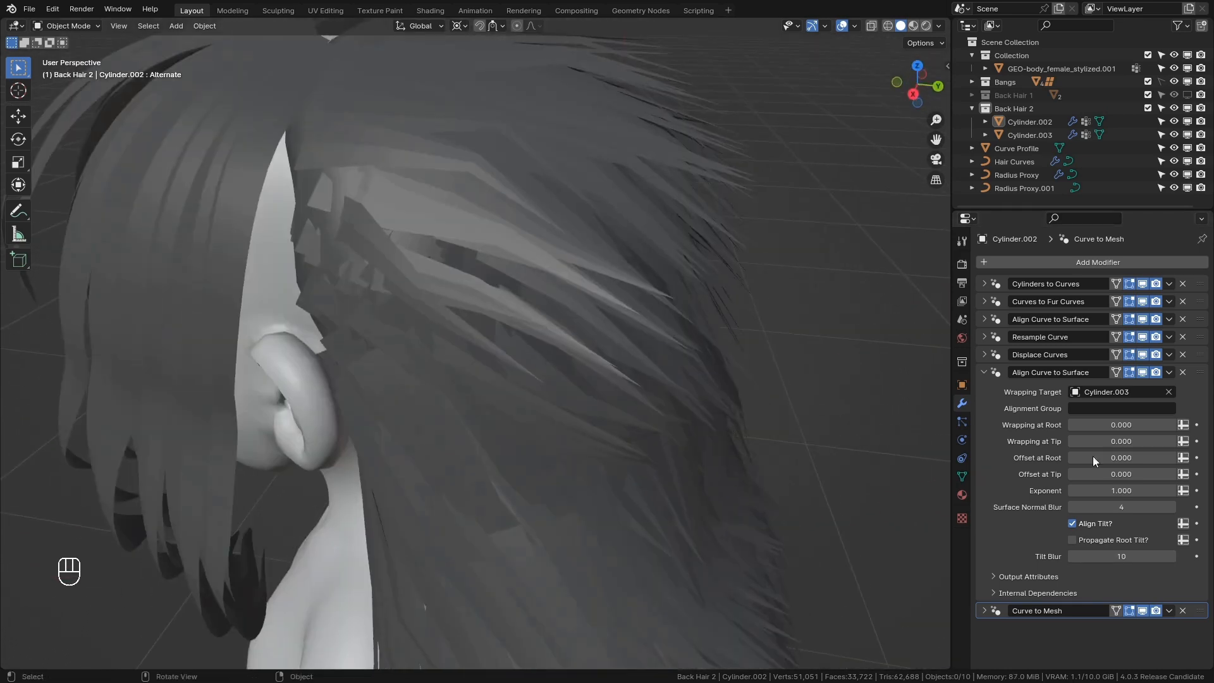
left_click(1146, 372)
left_click(1146, 373)
scroll(609, 339, "down", 3)
mouse_move(609, 339)
middle_mouse_down()
mouse_move(655, 320)
mouse_move(422, 303)
mouse_move(572, 320)
mouse_move(480, 436)
mouse_move(490, 492)
mouse_move(598, 354)
middle_mouse_up()
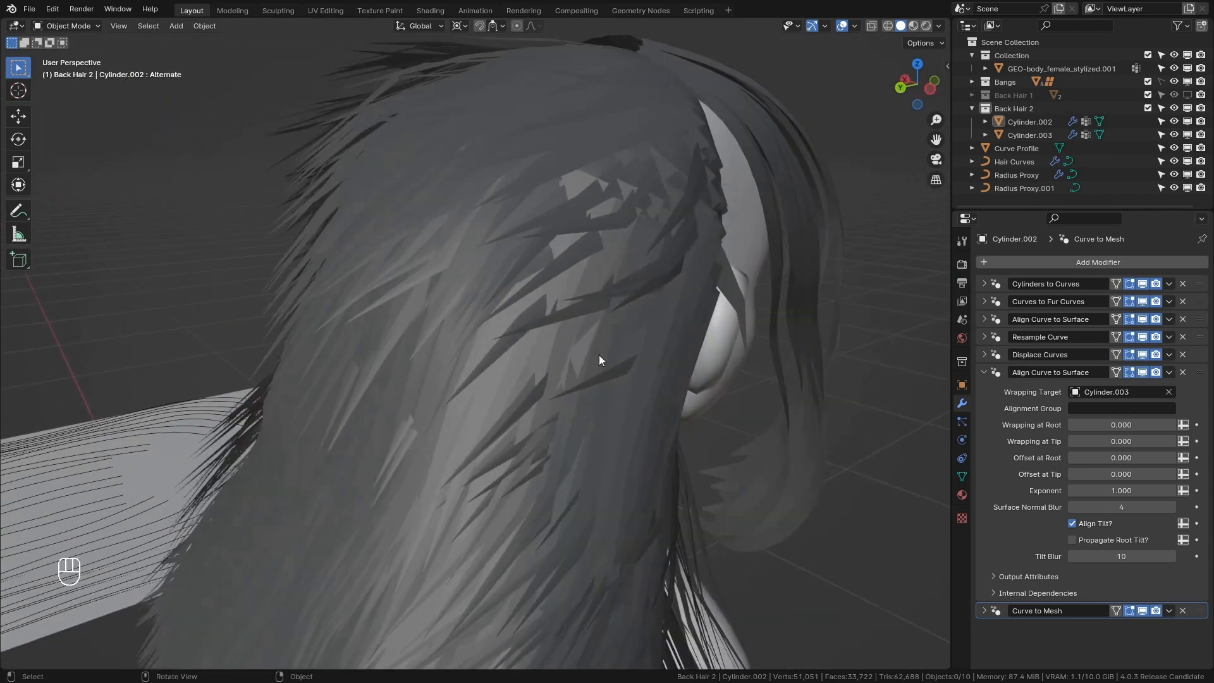
Step: Collapse the second Align Curve to Surface modifier, show the mesh data properties and open the Cylinder.003 cage in Edit Mode
left_click(979, 371)
left_click(672, 375)
left_click(962, 476)
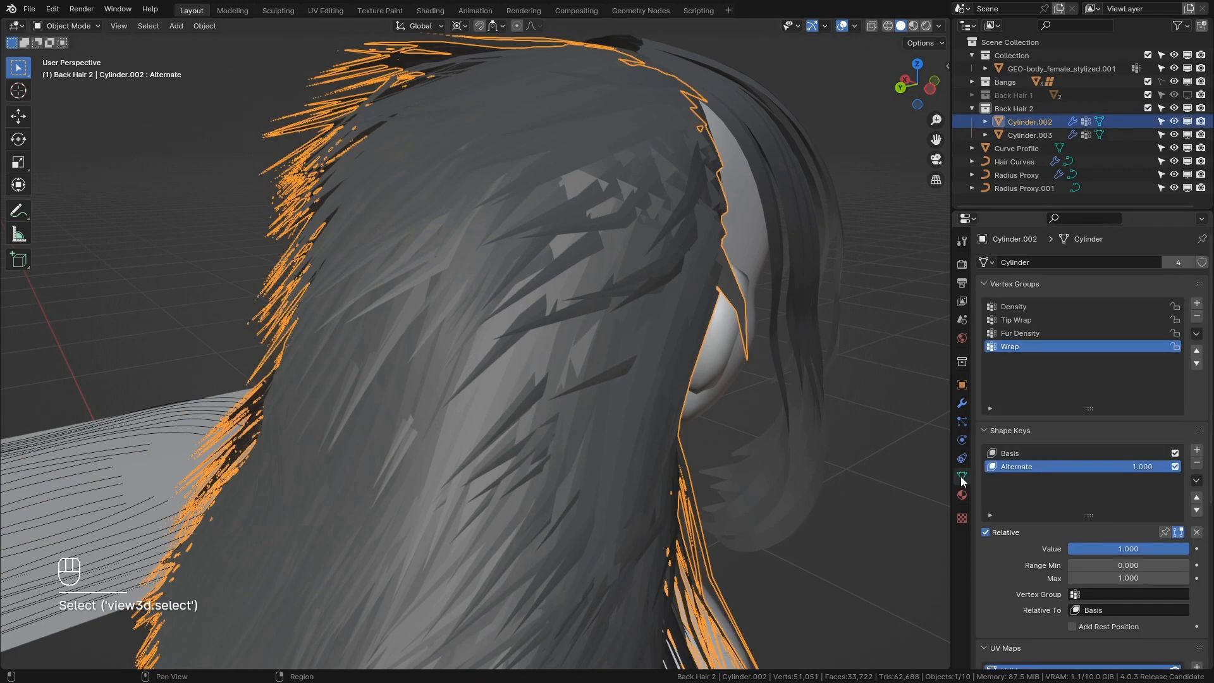
key("Tab")
key("Tab")
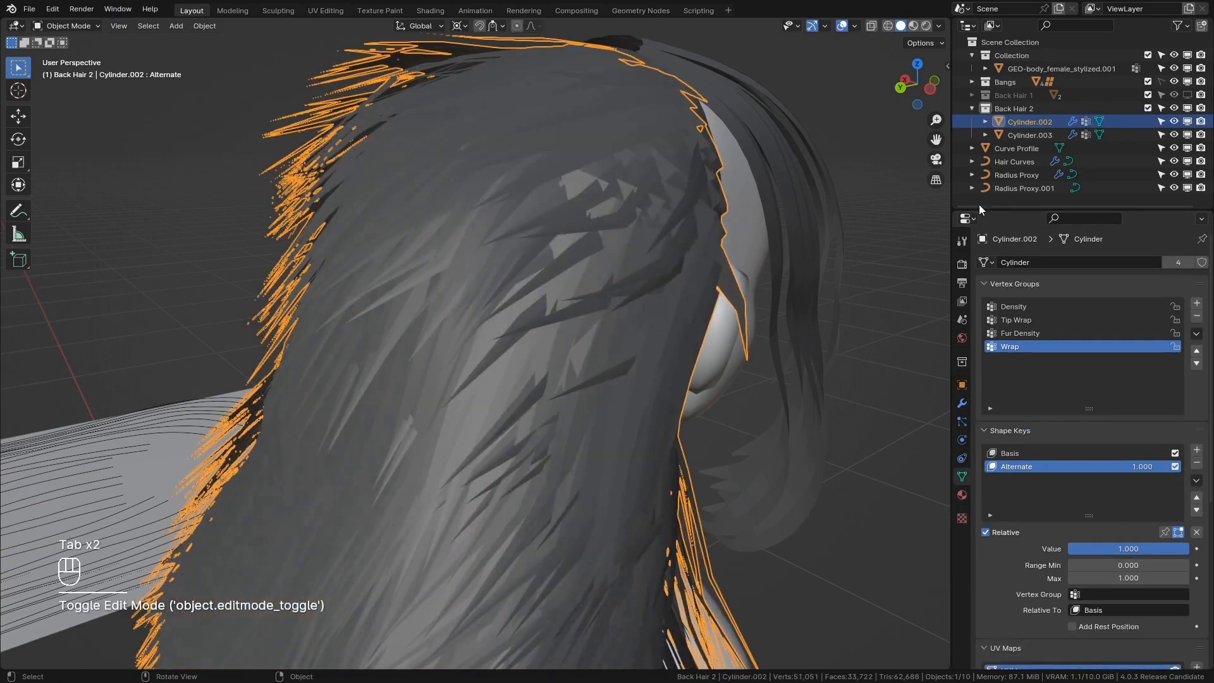
left_click(1037, 135)
key("Tab")
Step: Reposition the Cylinder.003 cage vertices just behind the ear with proportional editing, shifting the first one along X
left_click(642, 320)
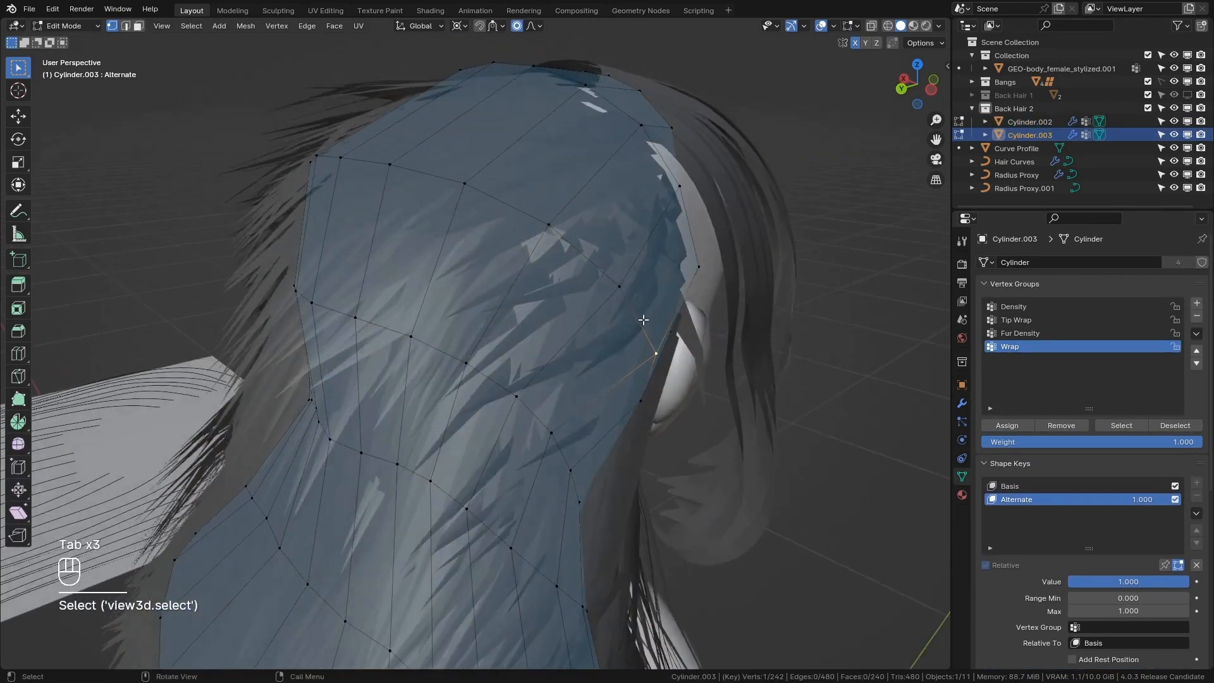
key("g")
key("x")
left_click(595, 463)
left_click(648, 347)
middle_click_drag(595, 462, 534, 344)
key("g")
left_click(488, 291)
left_click(510, 304)
key("g")
left_click(533, 311)
Step: Move the cage vertices farther back on the side of the head with proportional editing and leave Edit Mode
left_click(381, 359)
key("g")
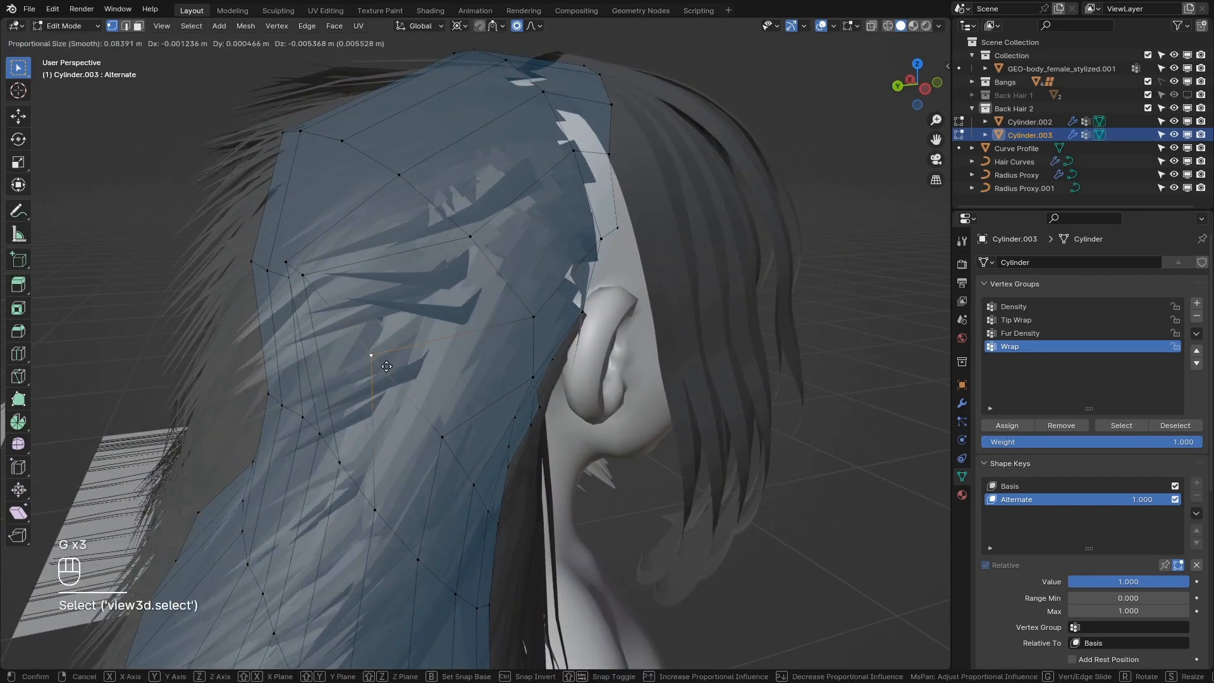
left_click(403, 411)
left_click(314, 299)
key("g")
middle_click_drag(341, 310, 404, 311)
left_click(410, 310)
key("g")
left_click(427, 319)
key("Tab")
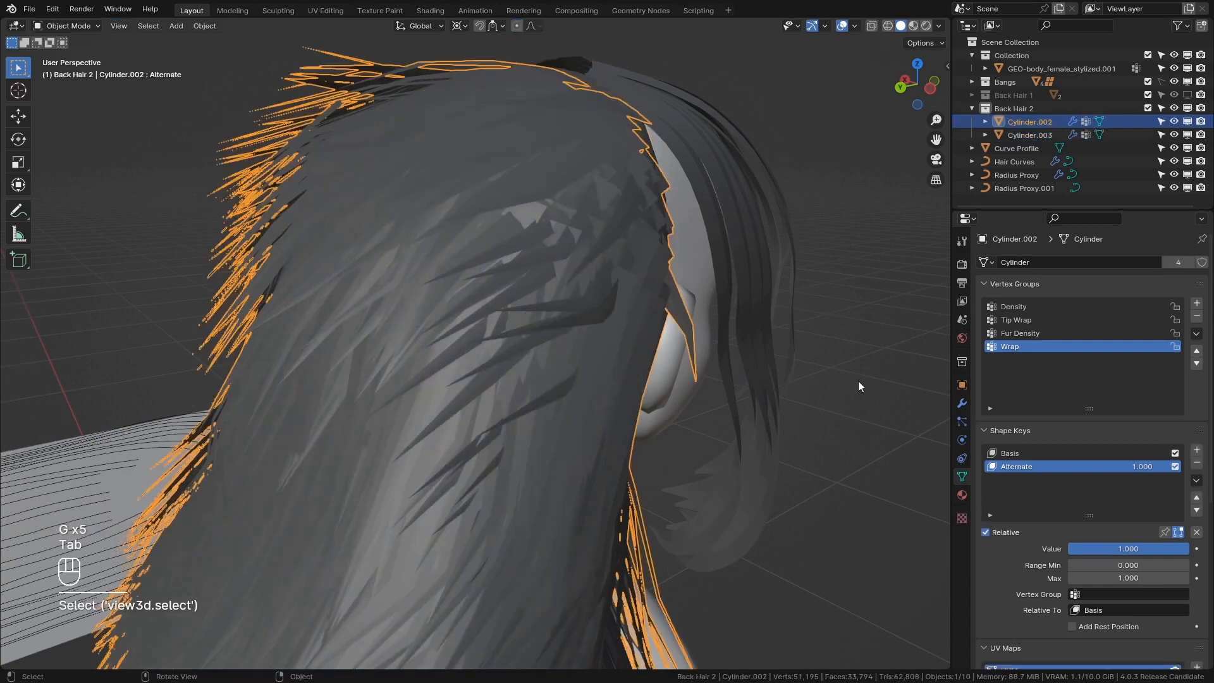
Step: Show the modifier stack of Cylinder.002 again and deselect the hair
left_click(961, 403)
middle_click_drag(773, 377, 617, 480)
left_click(588, 534)
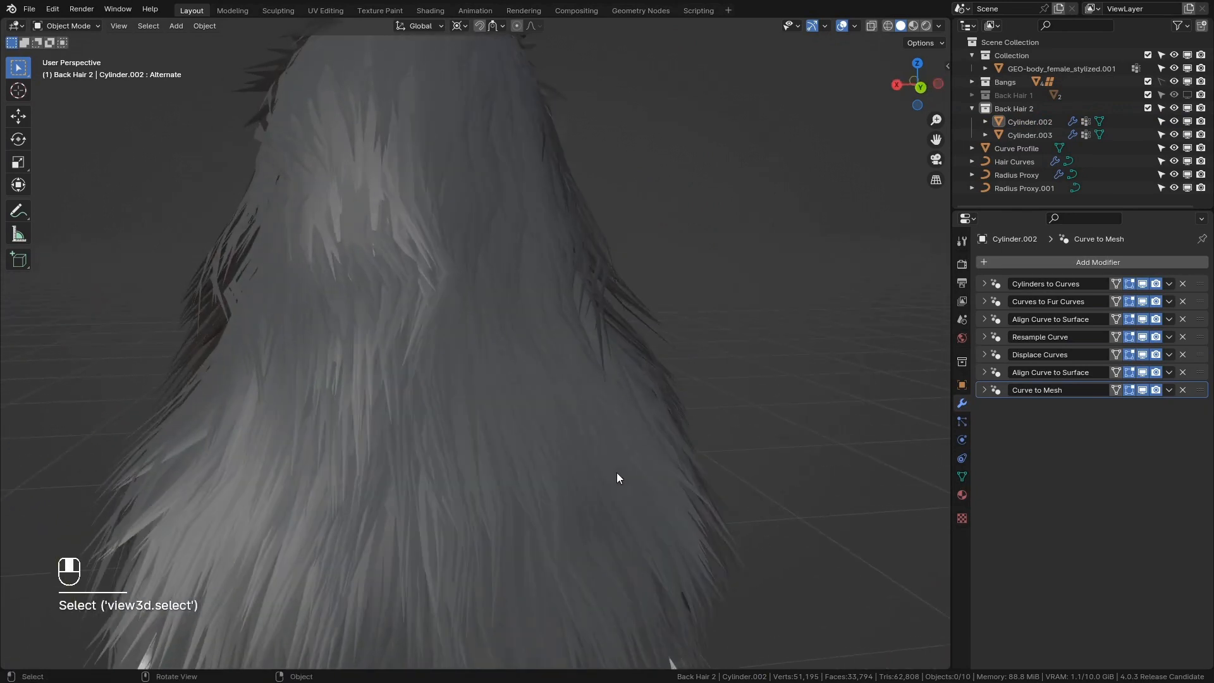
Step: Collapse the Back Hair 2 collection, disable it in the viewport and enable Back Hair 1 instead
left_click(972, 108)
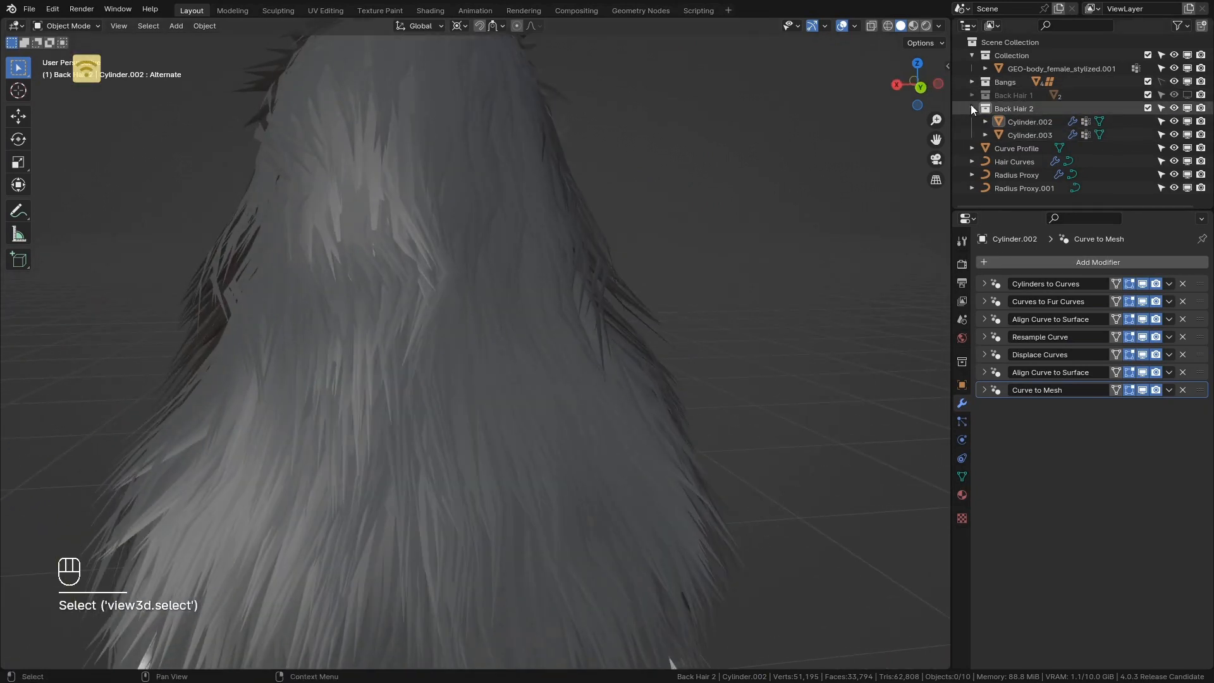
middle_click_drag(563, 240, 669, 185, "shift")
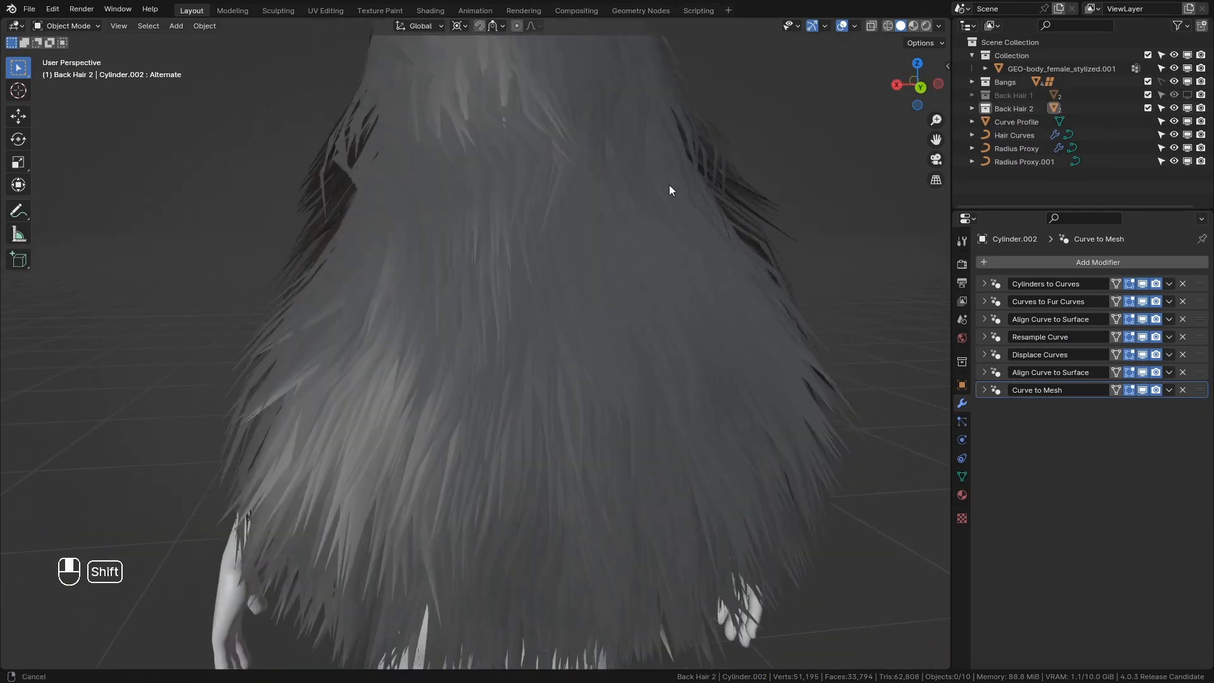
scroll(671, 253, "down", 2)
middle_click_drag(676, 389, 708, 341)
left_click(1187, 108)
left_click(1187, 95)
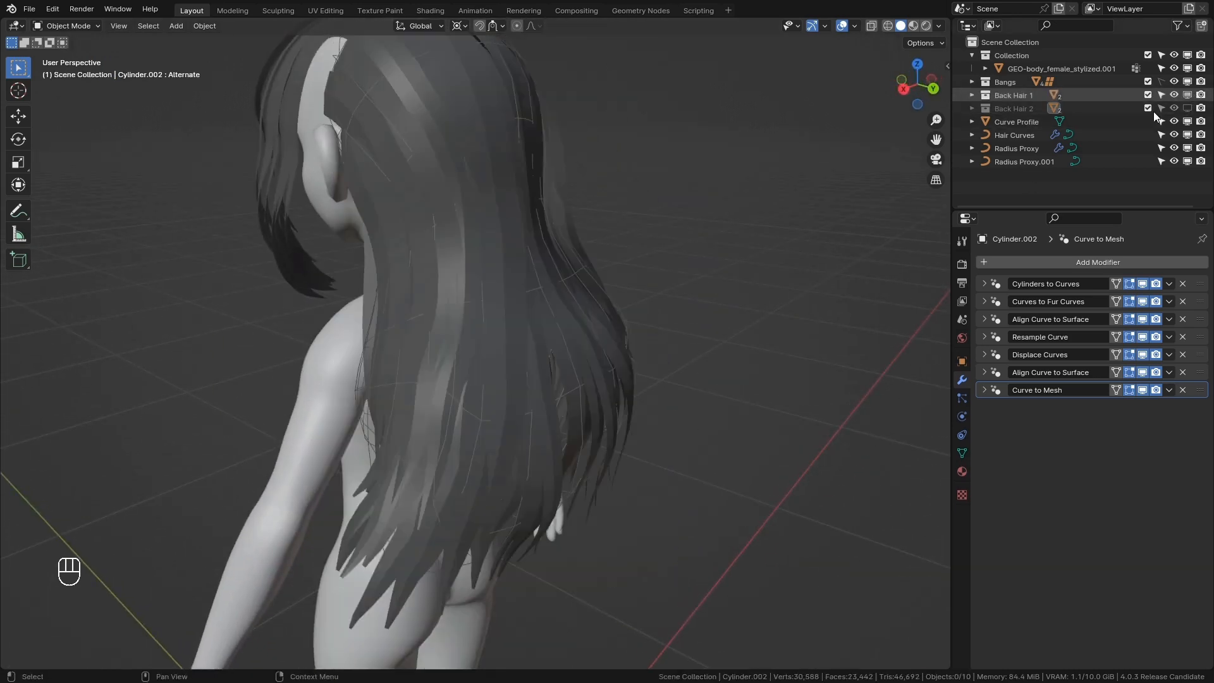
Step: Select the Cylinder hair of Back Hair 1 and examine its strands from below and behind
middle_click_drag(708, 278, 627, 274)
left_click(601, 350)
middle_click_drag(601, 350, 693, 345)
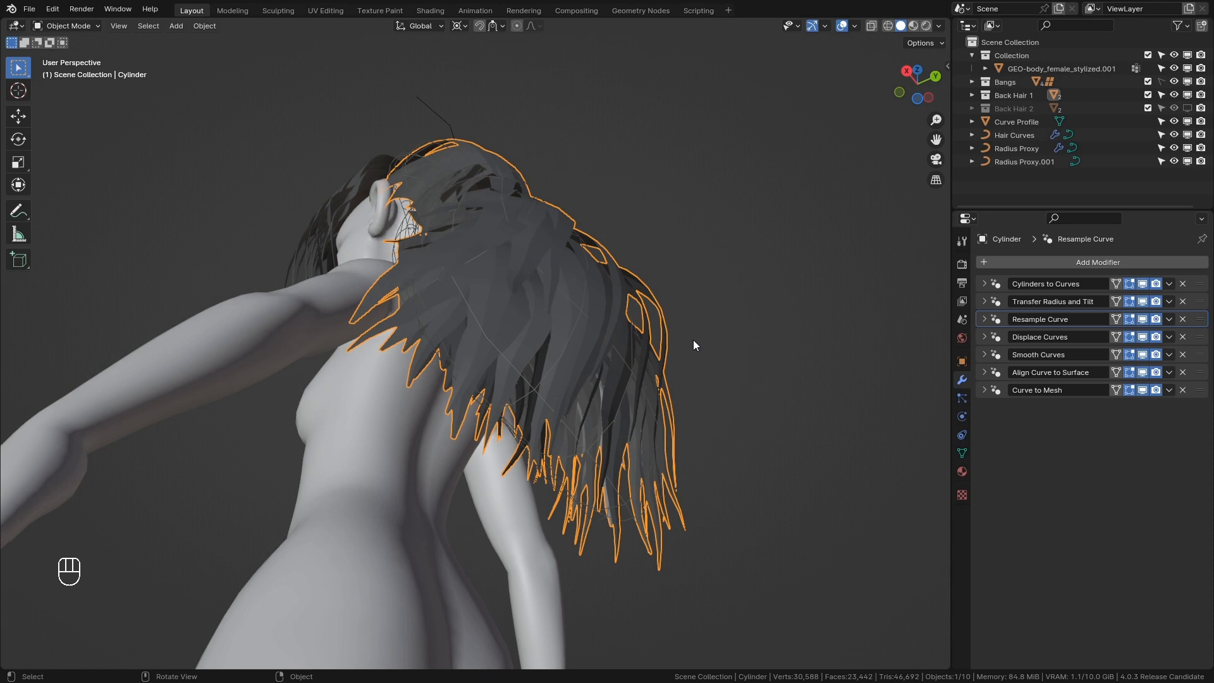
middle_click_drag(684, 348, 694, 465)
middle_click_drag(693, 465, 604, 369, "shift")
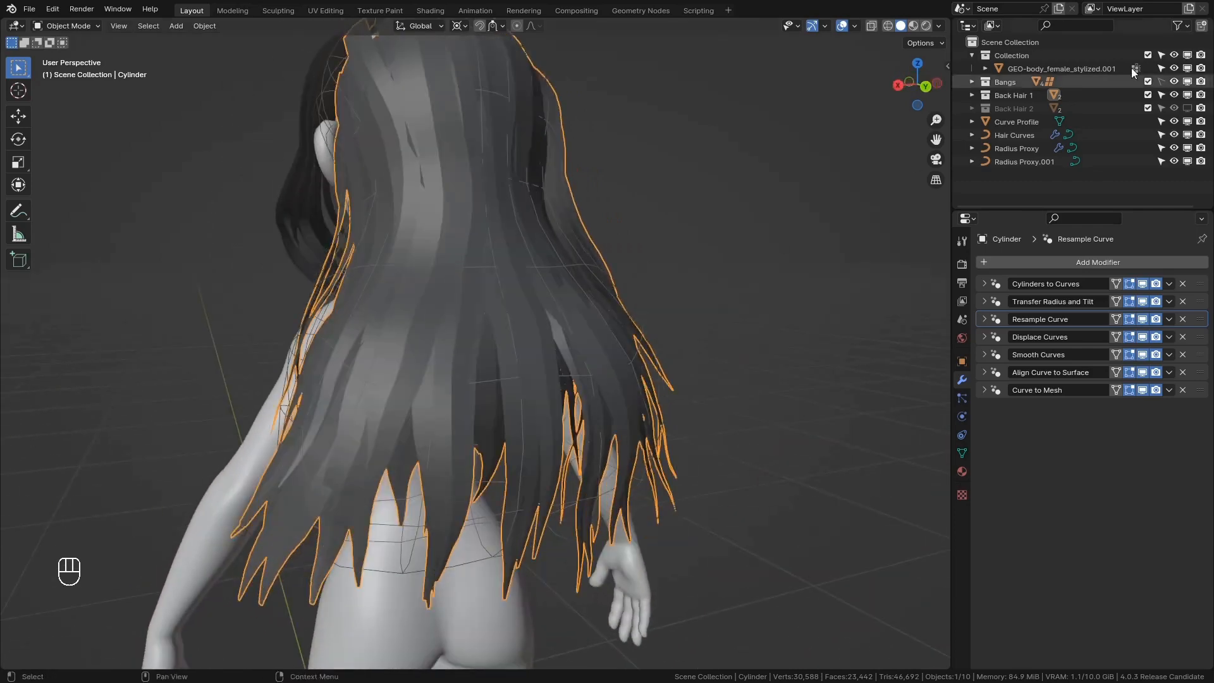
Step: Compare both hairstyles by switching the viewport display from Back Hair 1 to Back Hair 2 and back
left_click(1188, 96)
left_click(1188, 108)
left_click(1188, 108)
left_click(1188, 95)
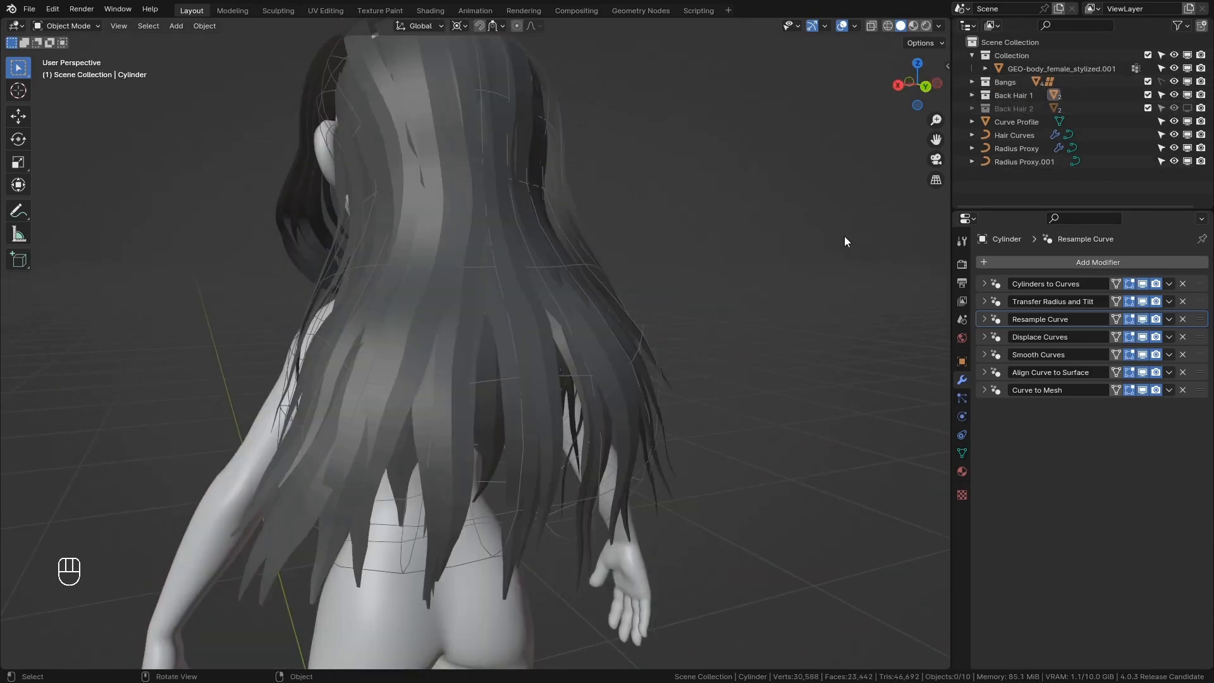